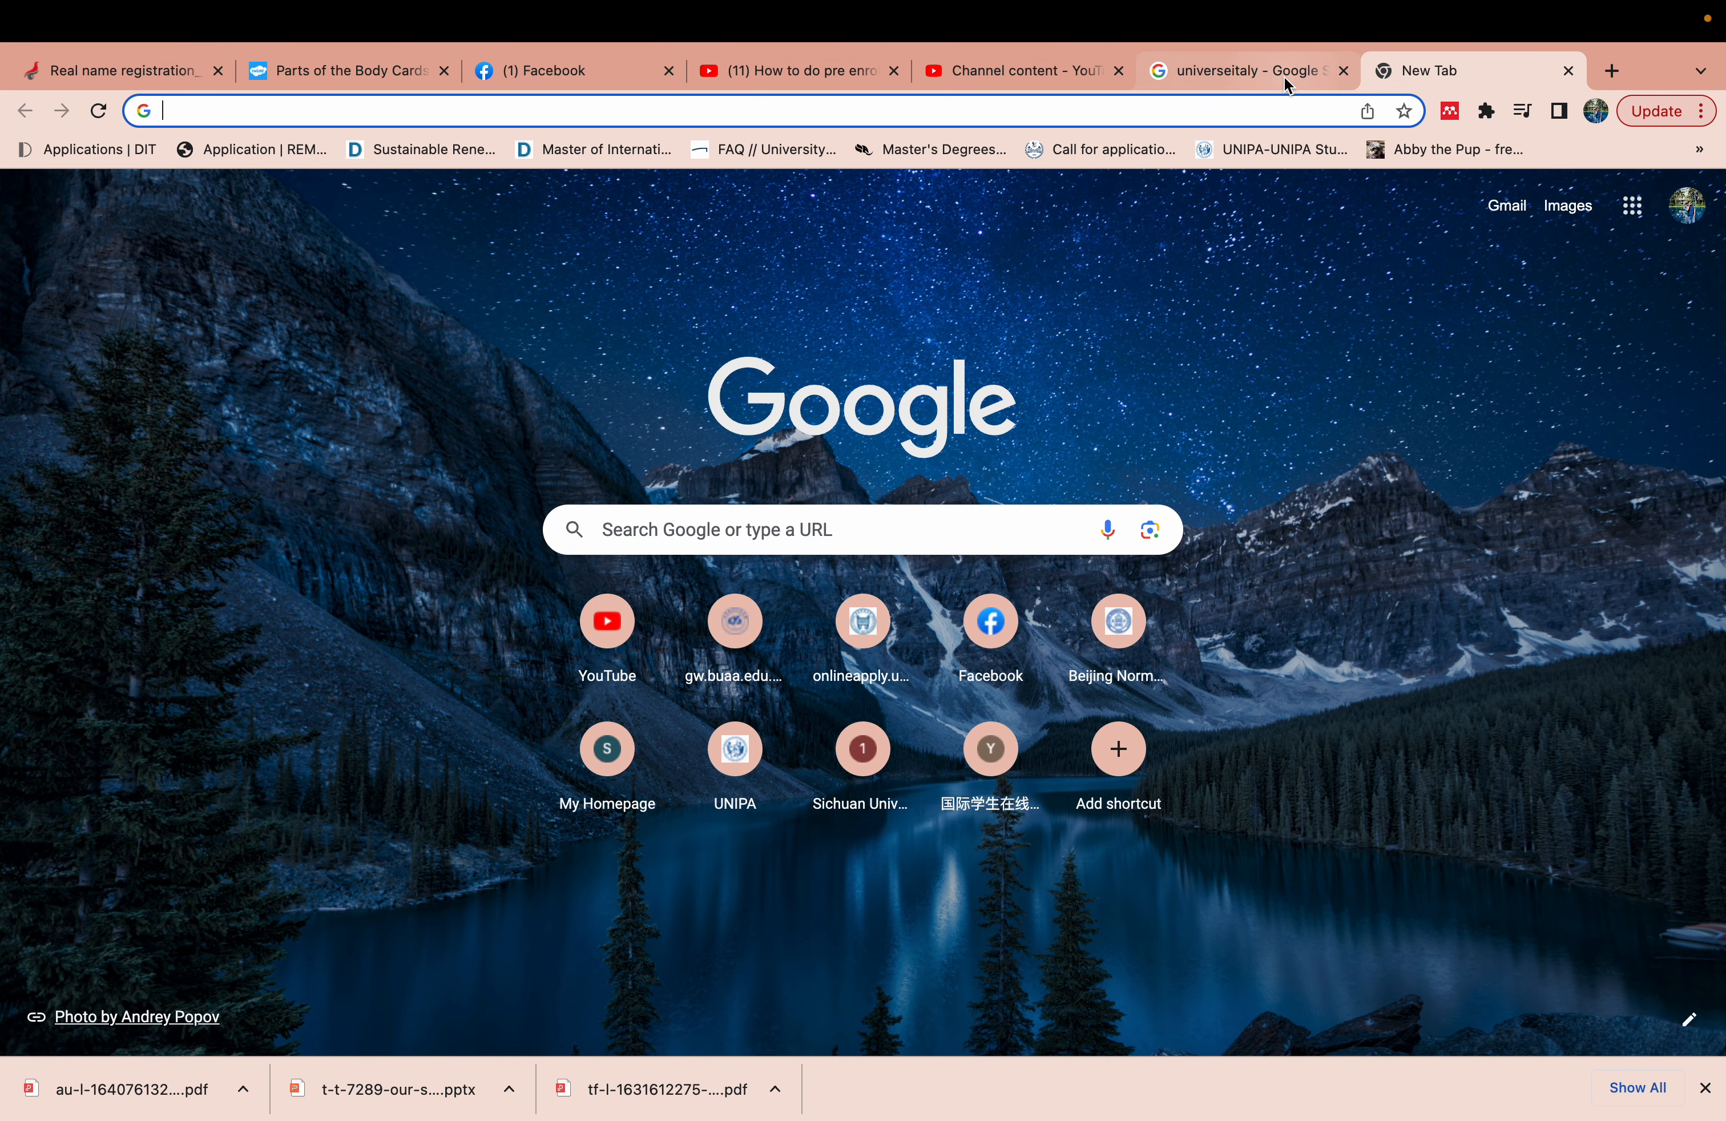
- From the Universitaly search results, open the official universitaly.it homepage
left_click(1282, 74)
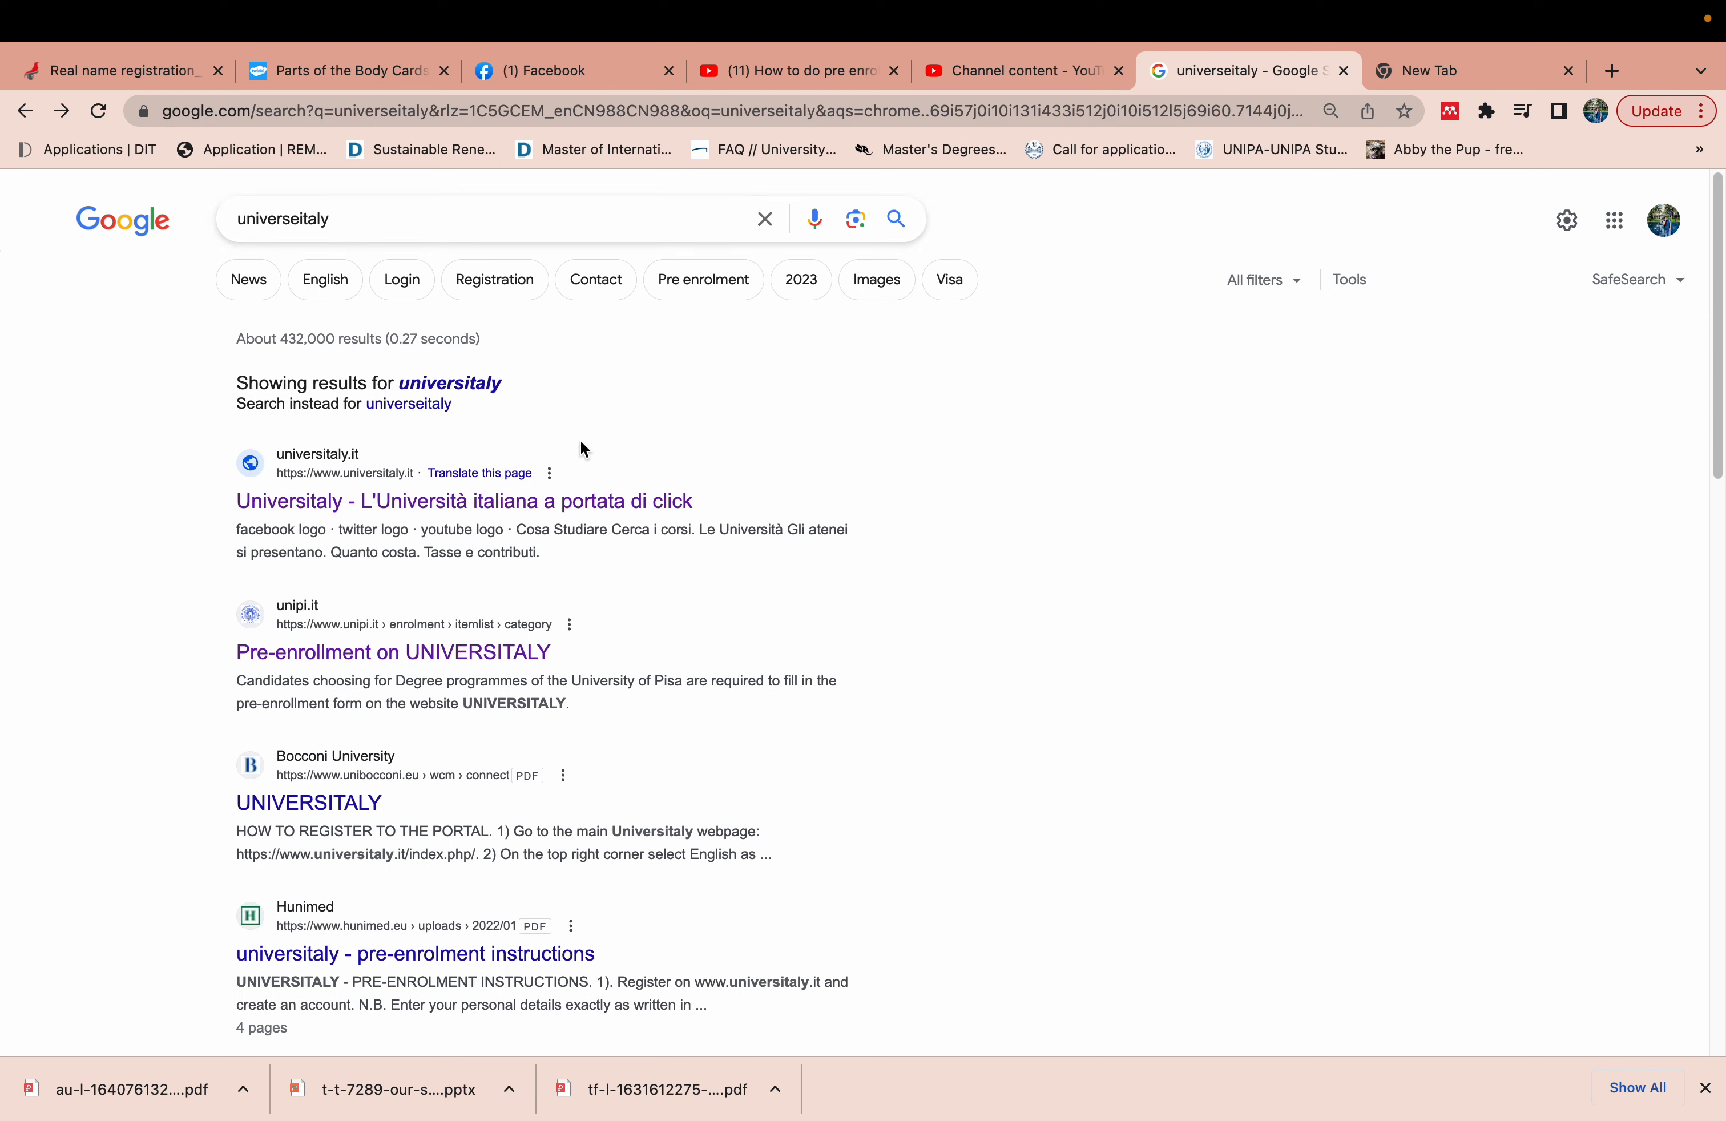
left_click(495, 507)
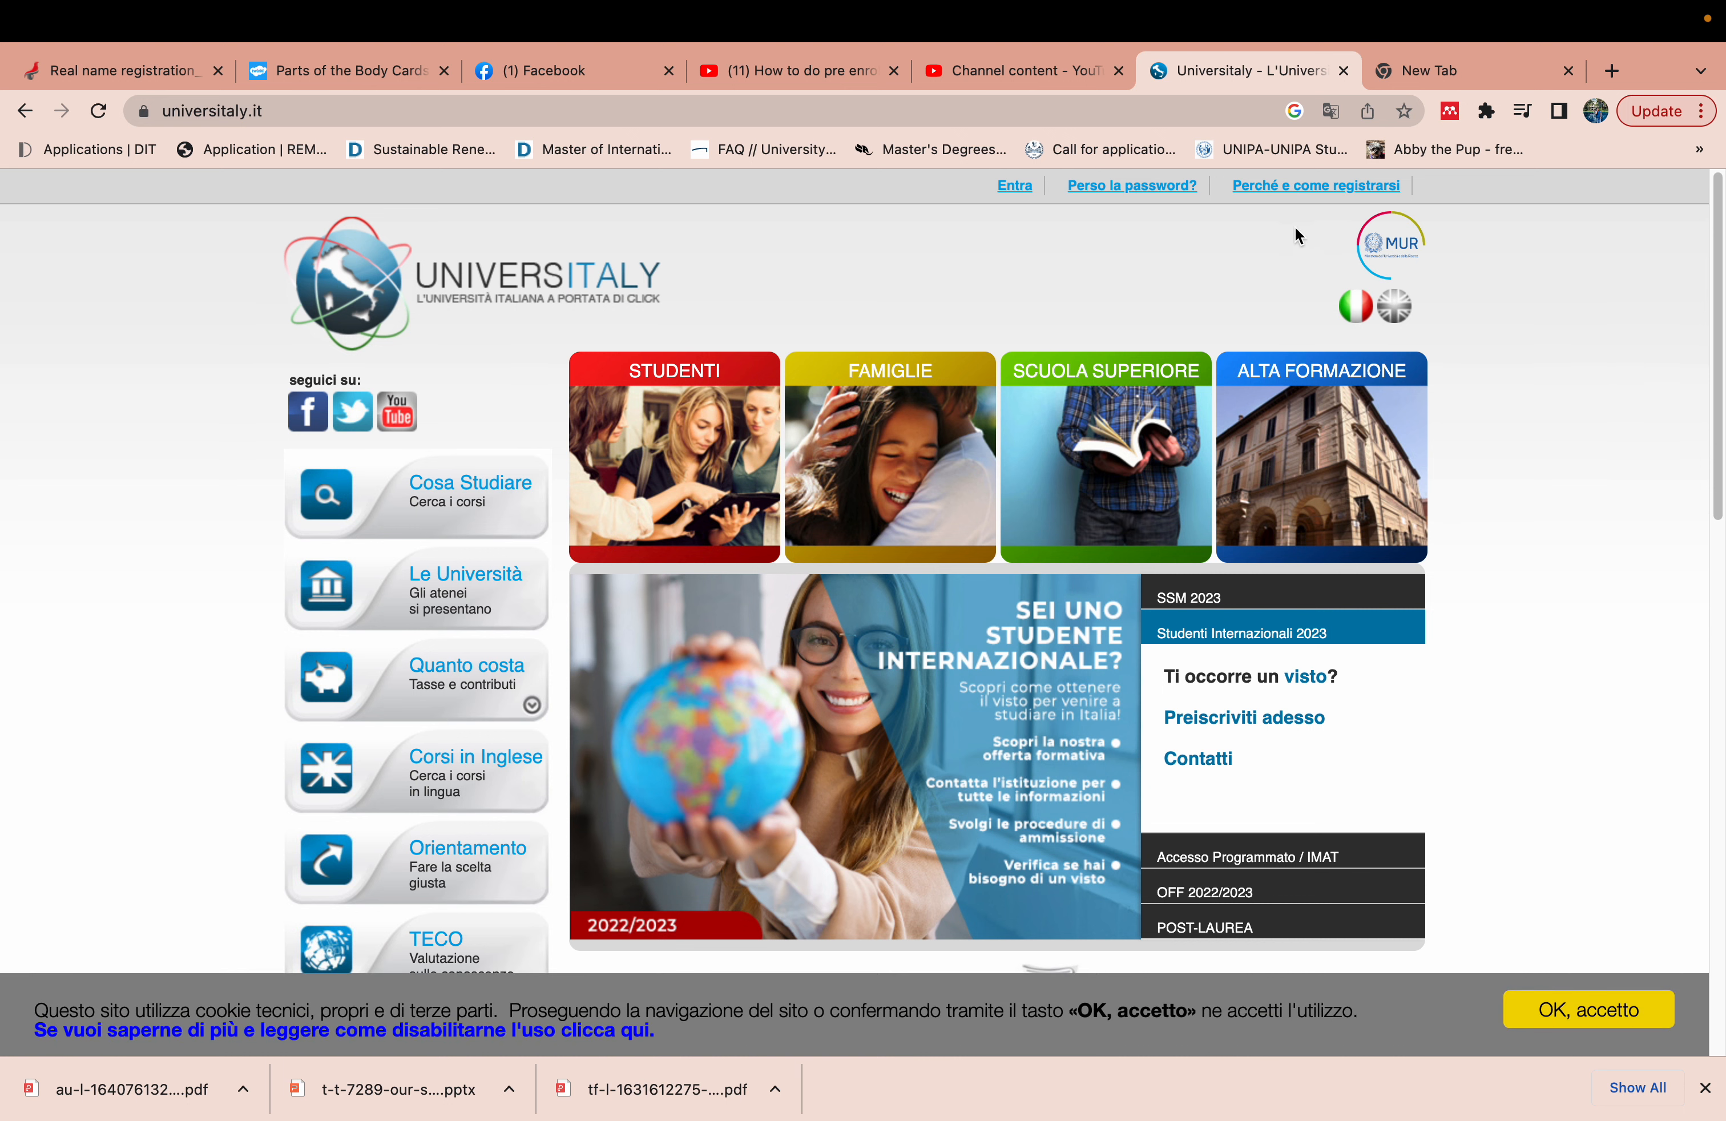
- Translate the site into English, then go from 'Why and how to register' to 'Register now!'
left_click(1332, 113)
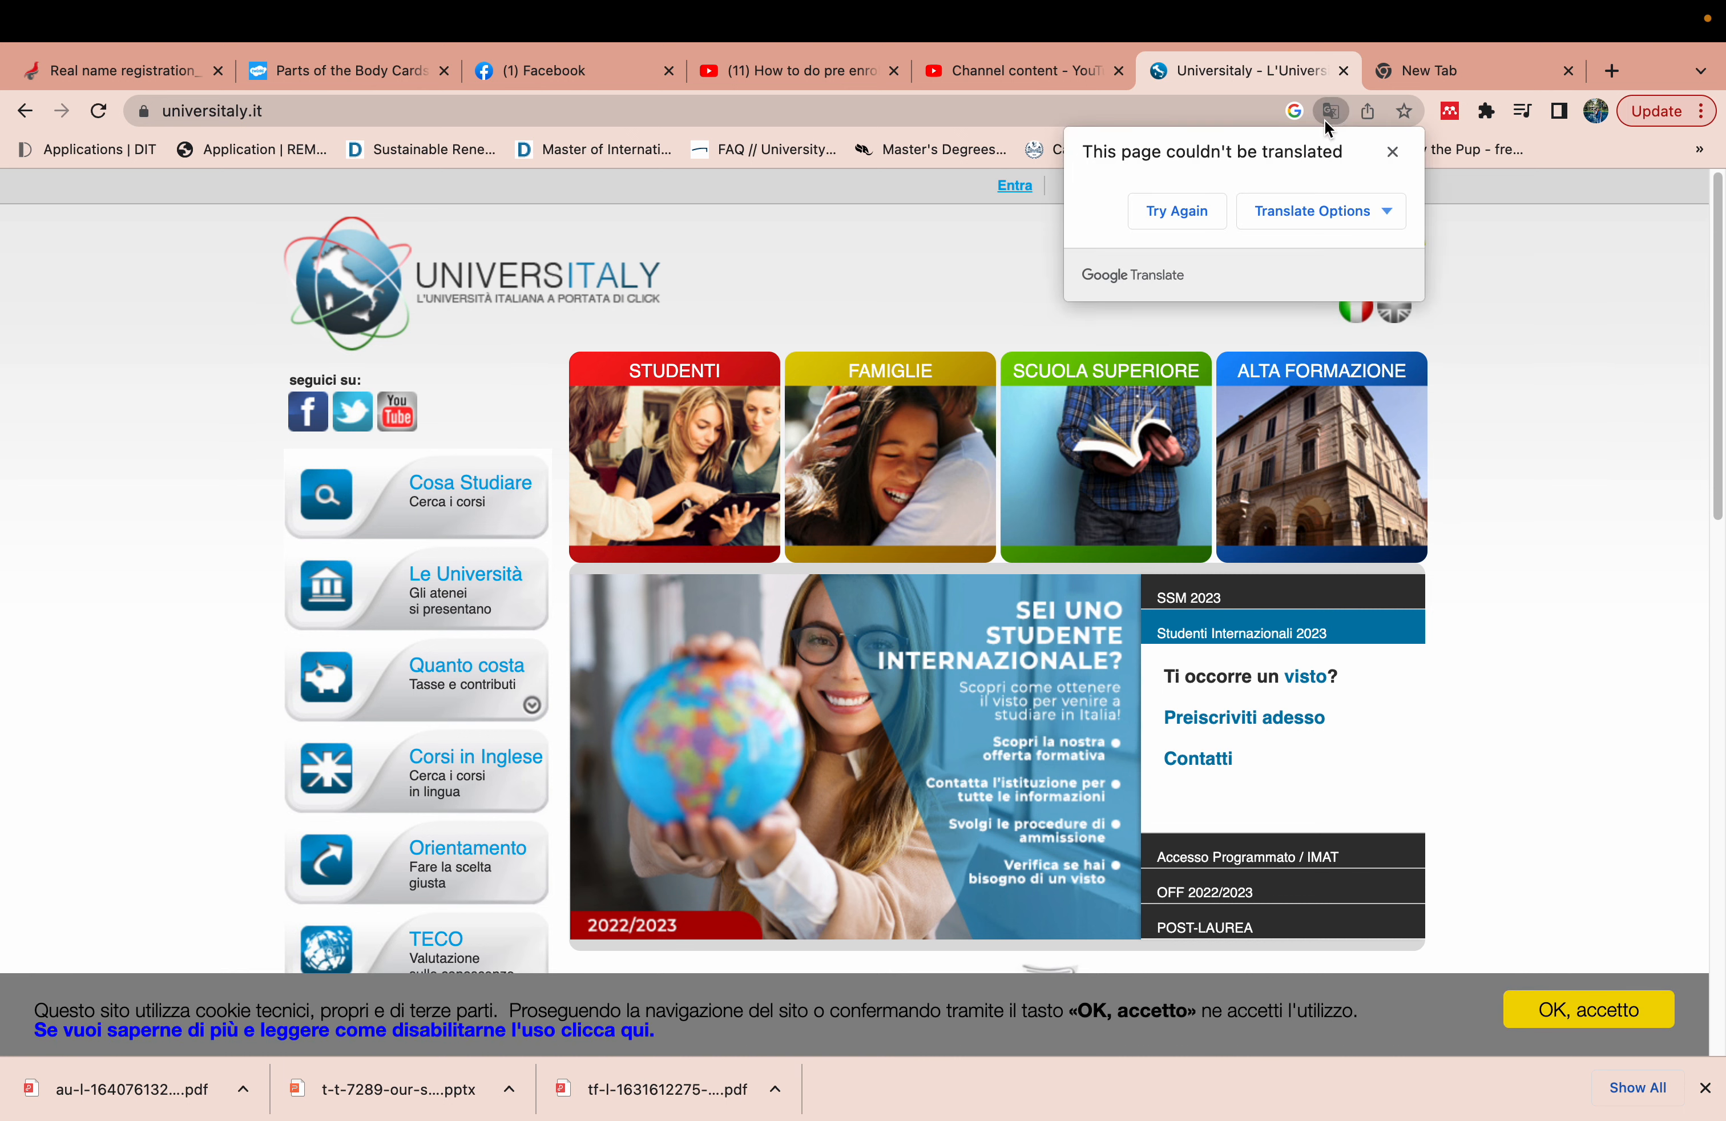
left_click(1197, 209)
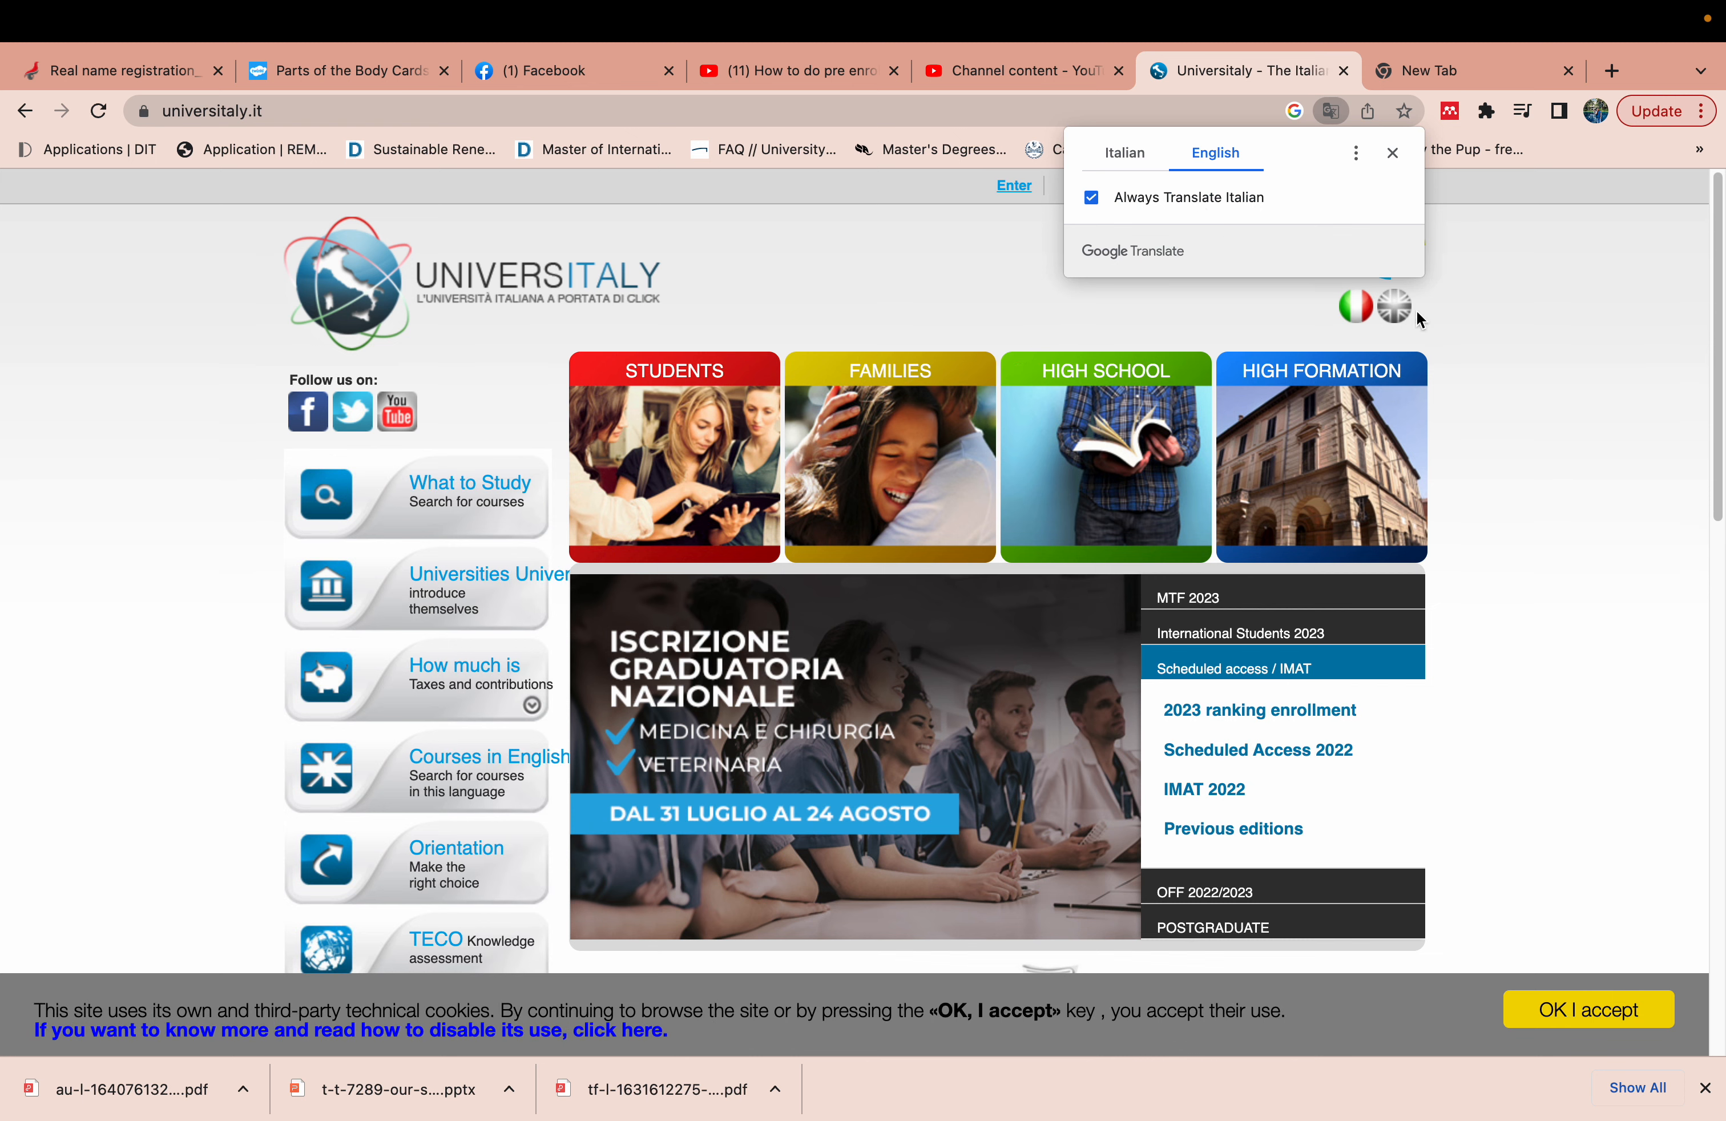
left_click(1523, 338)
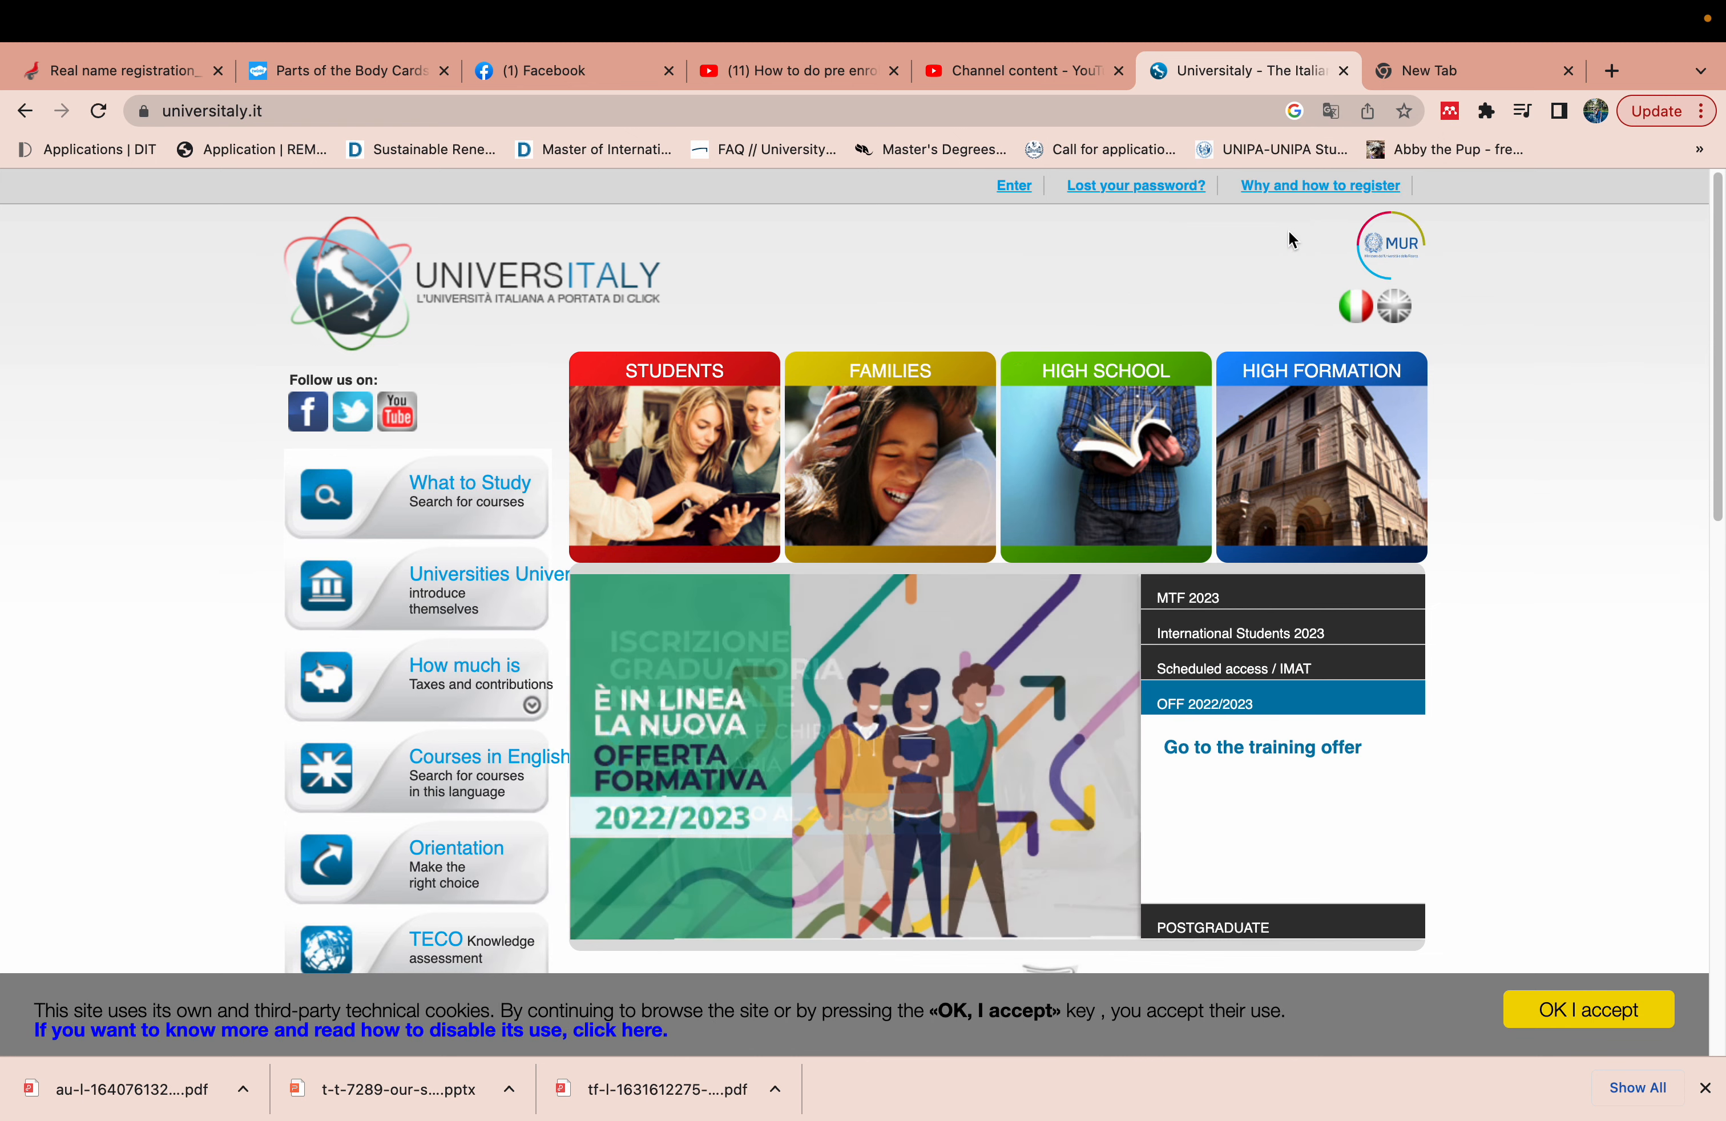
left_click(1292, 196)
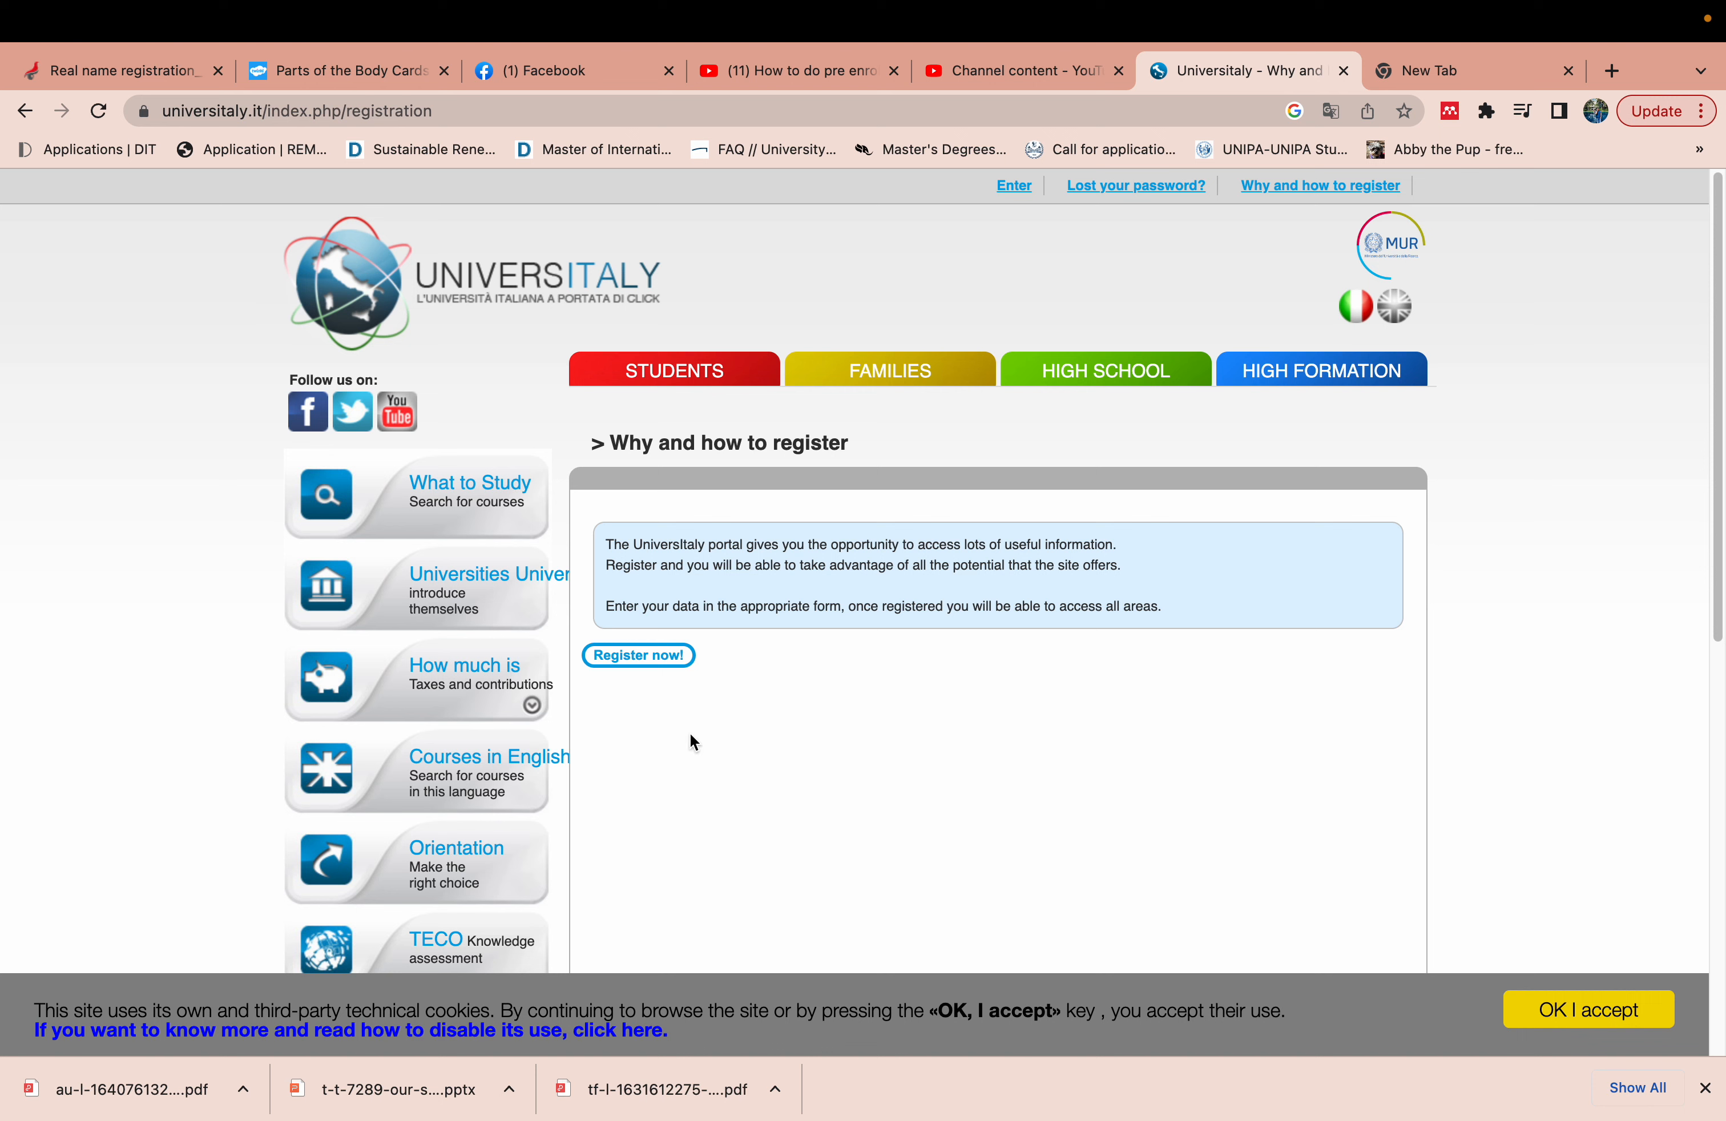
left_click(657, 663)
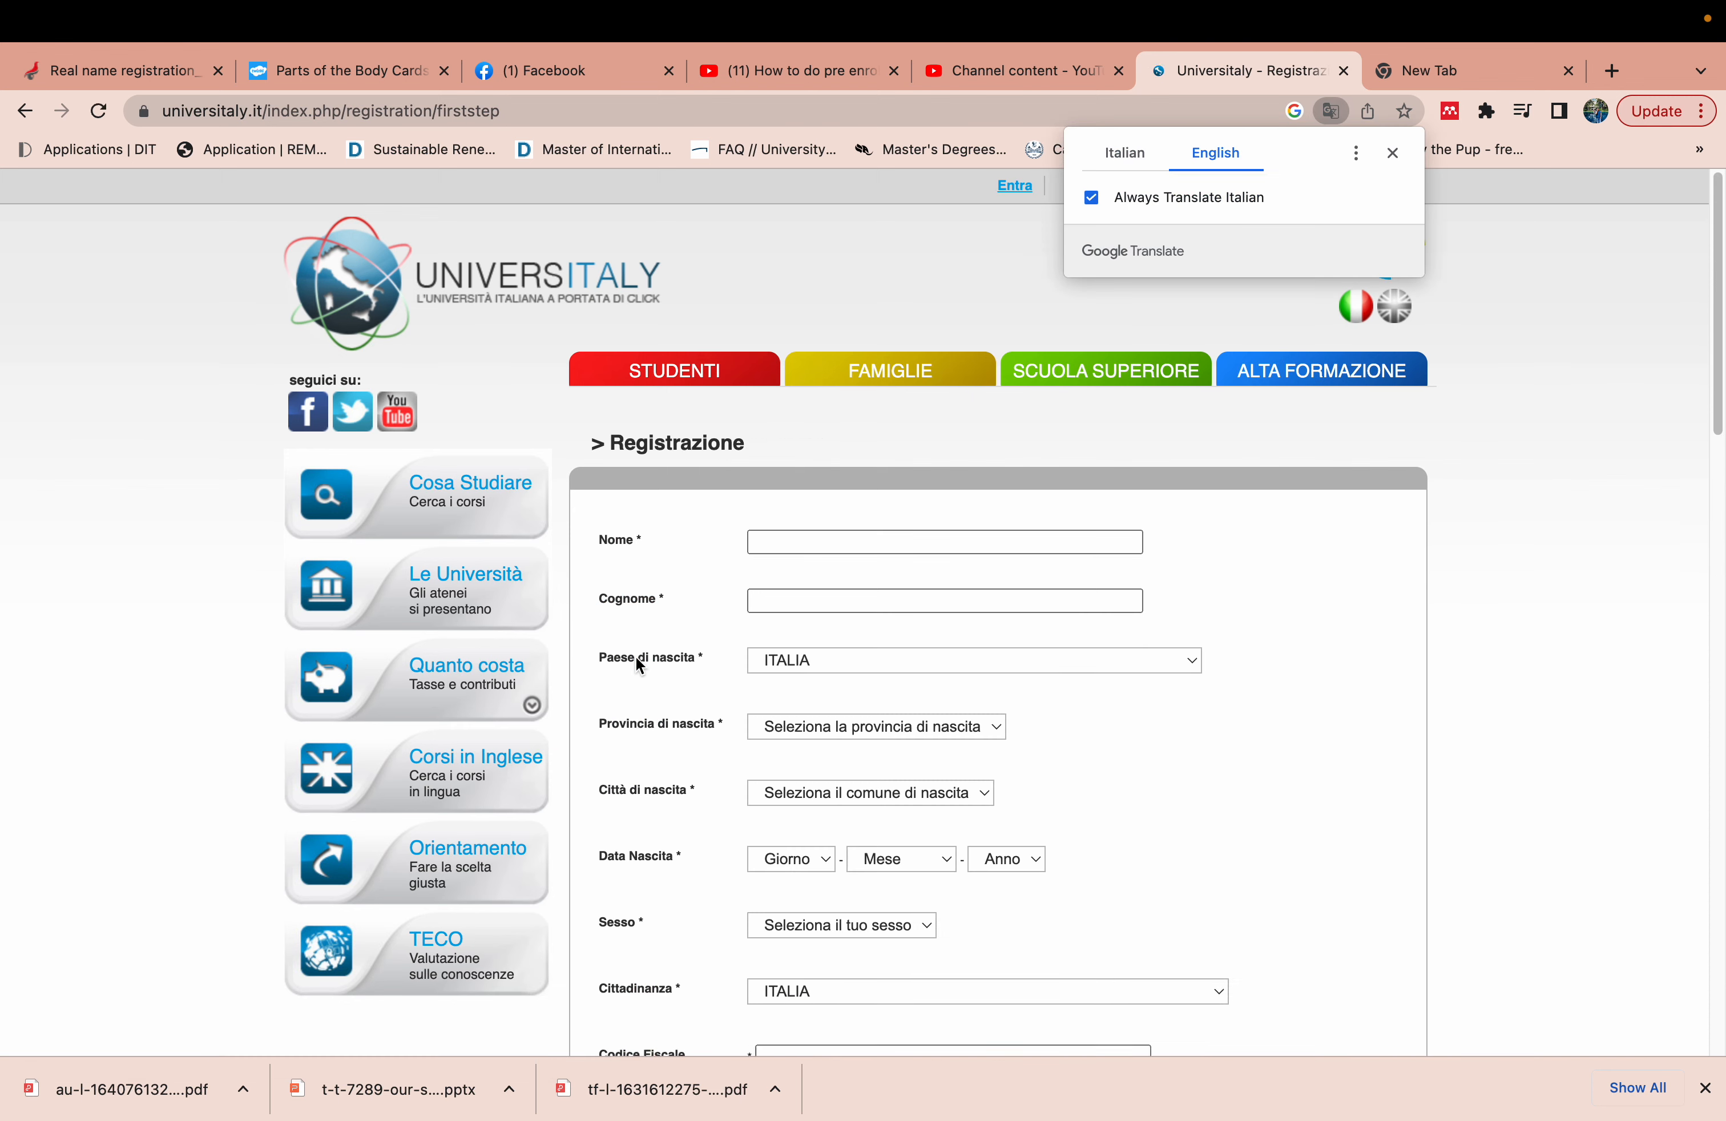
- Enter the applicant's first name and surname in the registration form
left_click_drag(1718, 421, 1718, 470)
left_click(777, 380)
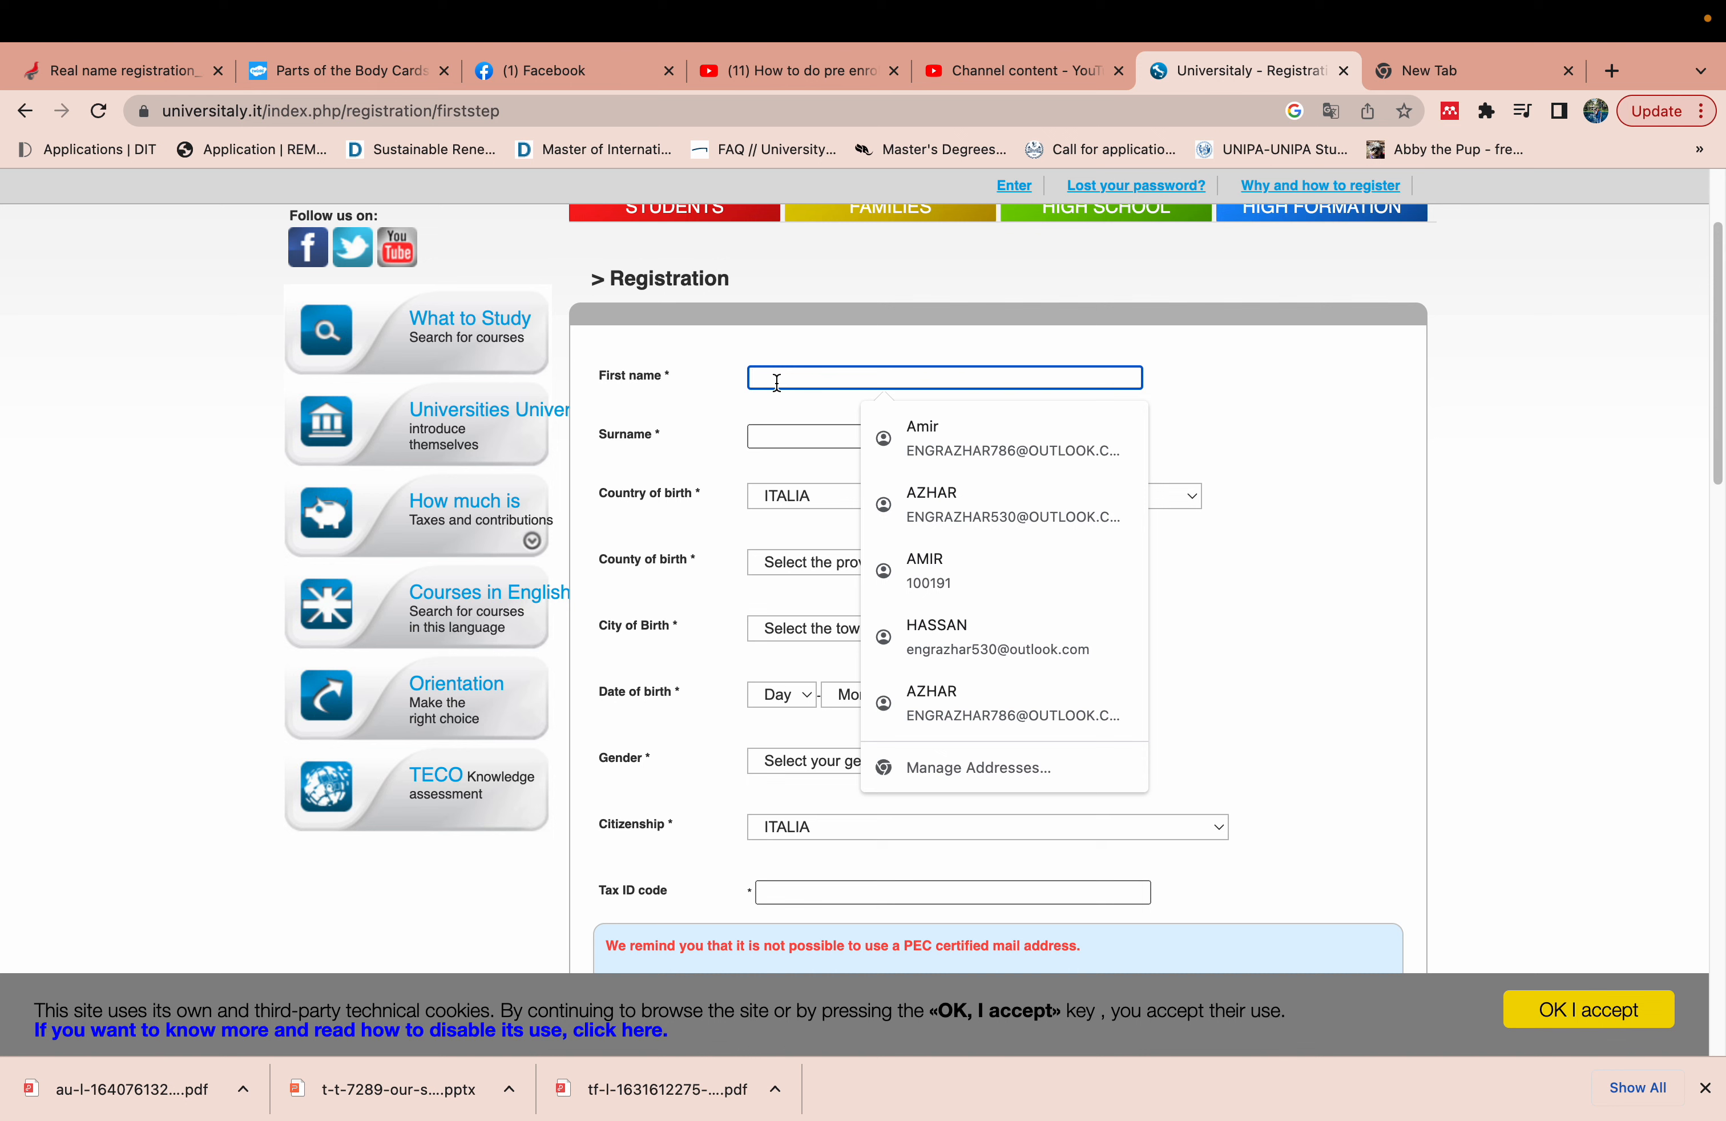
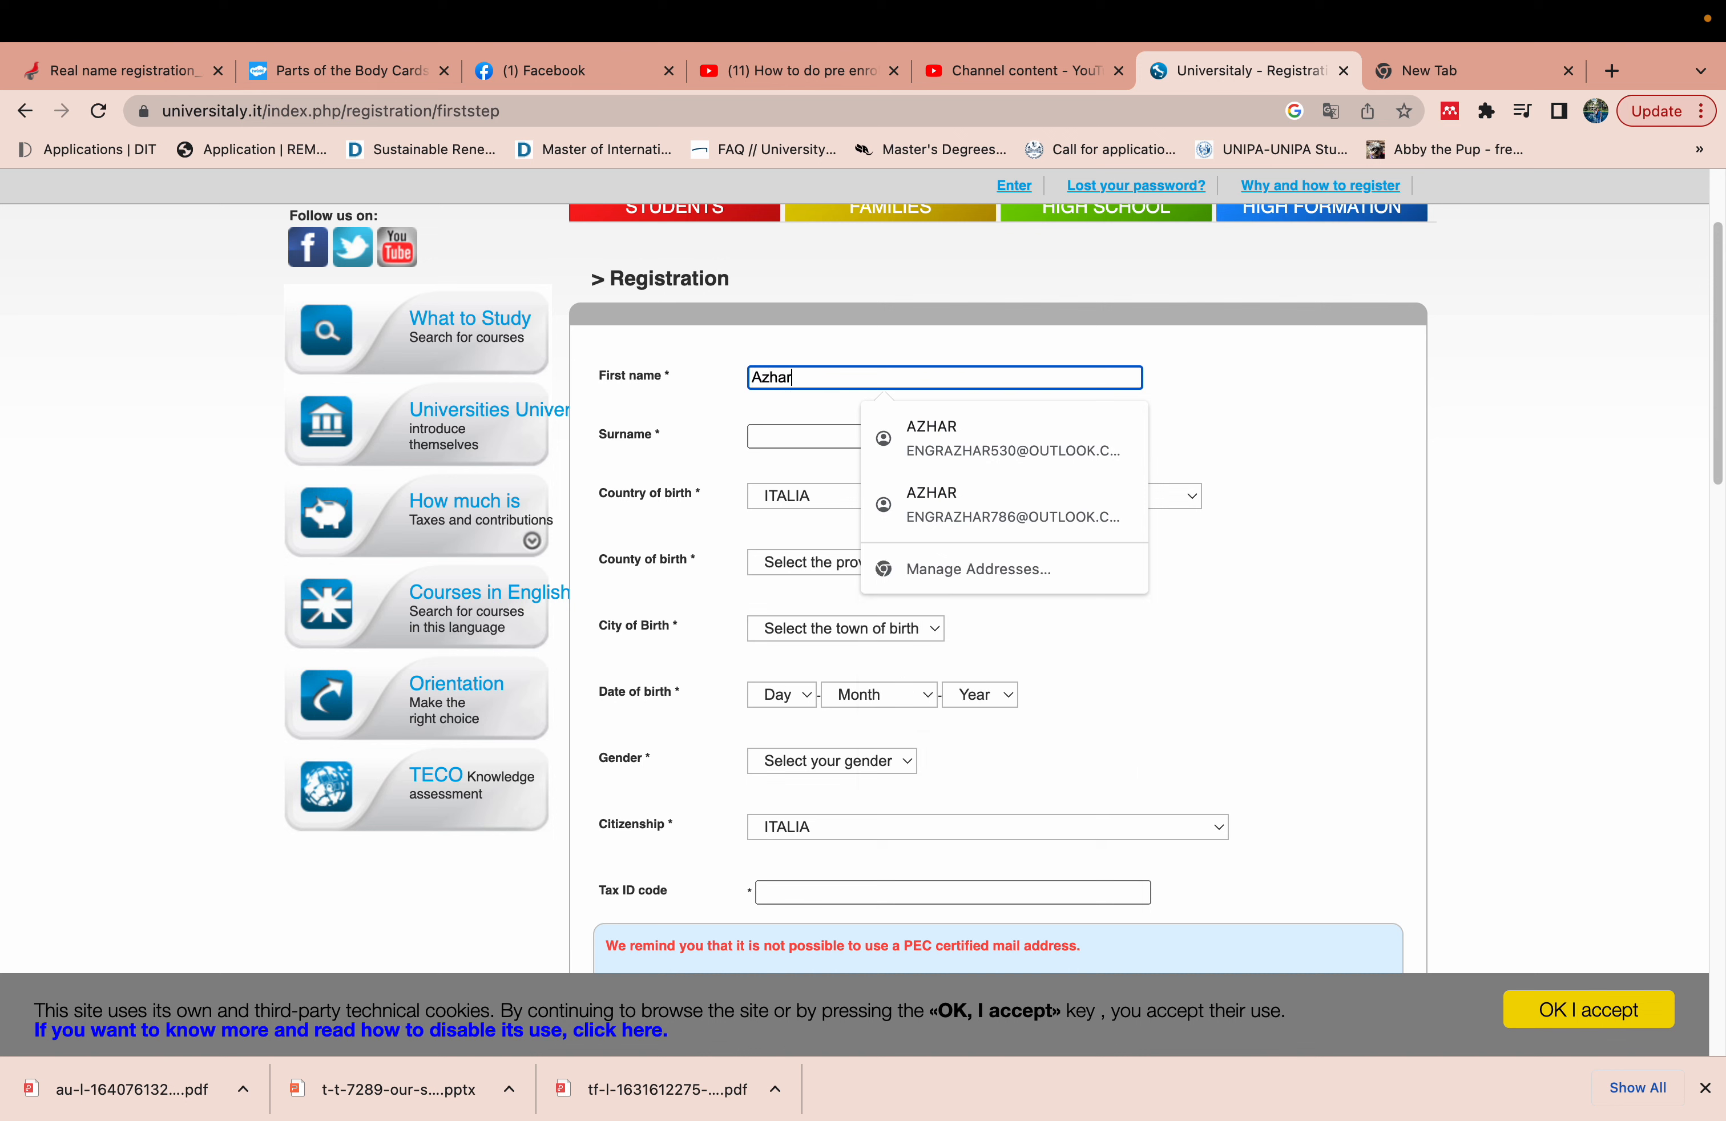
key("Tab")
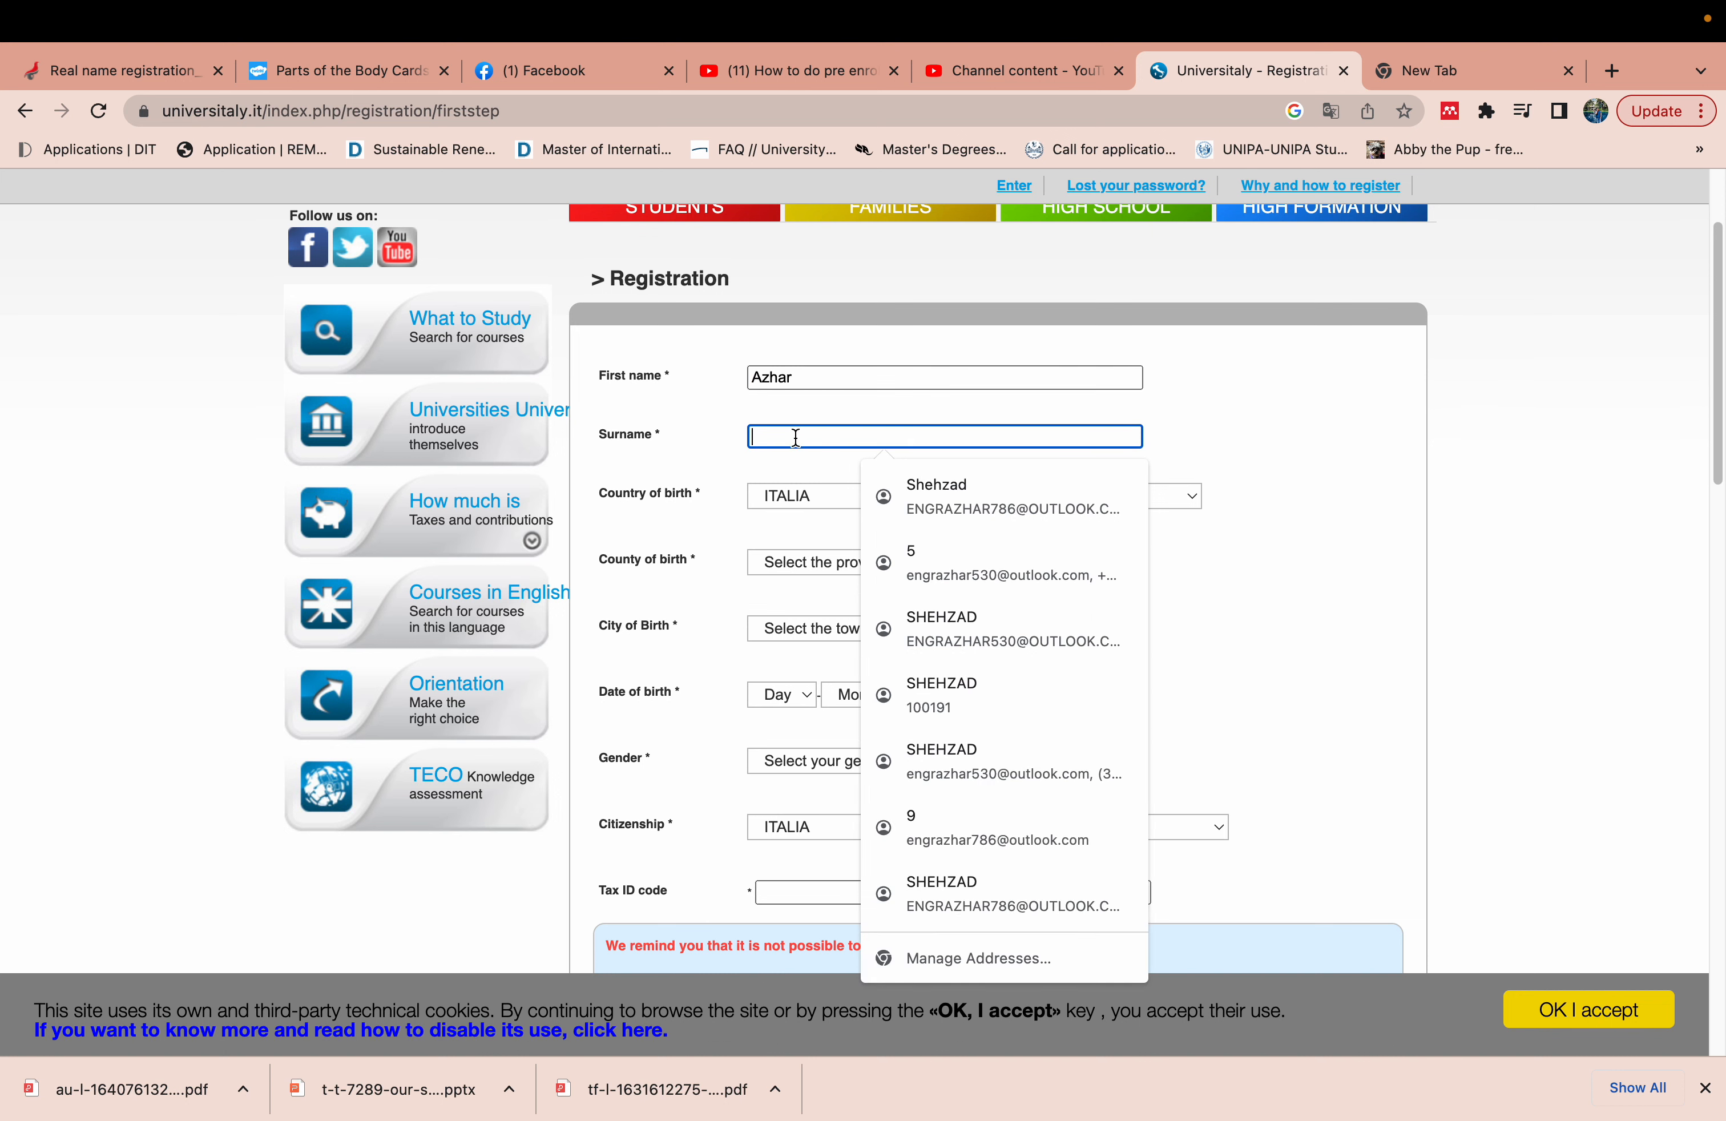
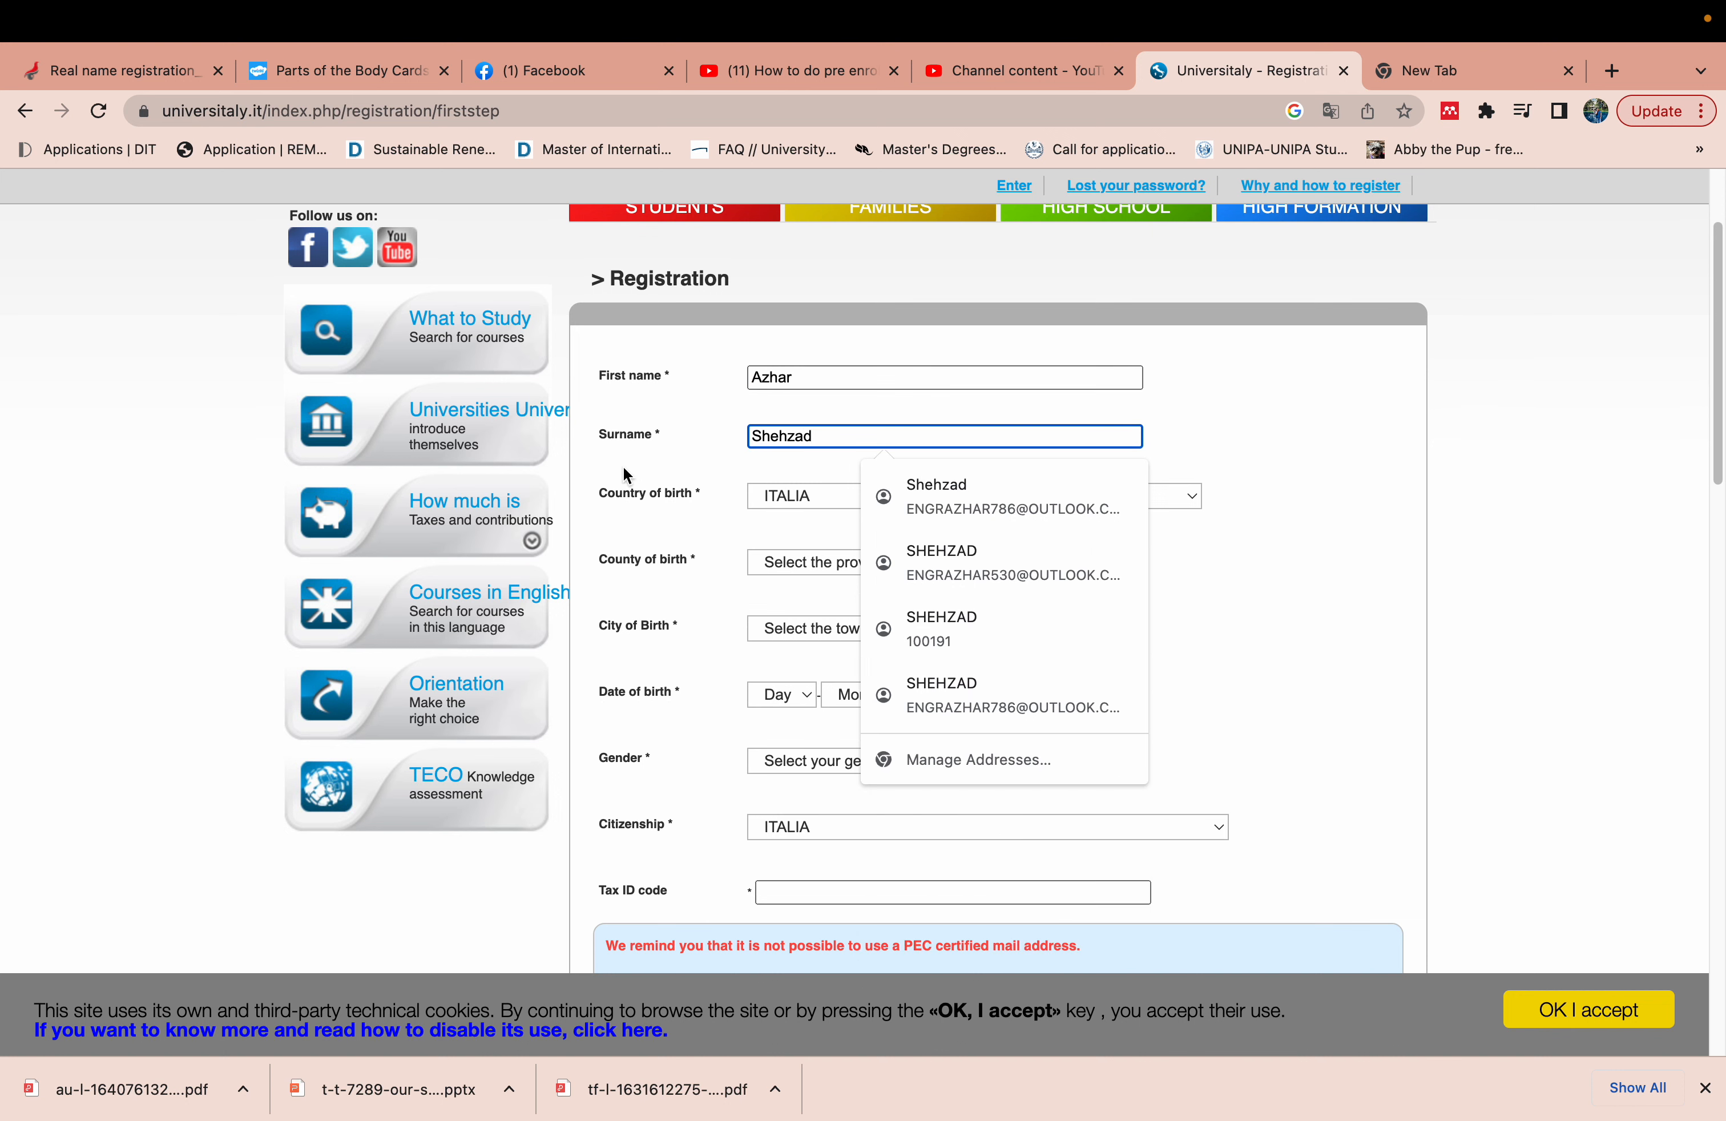
left_click(655, 476)
- Set country of birth to PAKISTAN and city of birth to Gujrat
left_click(1059, 497)
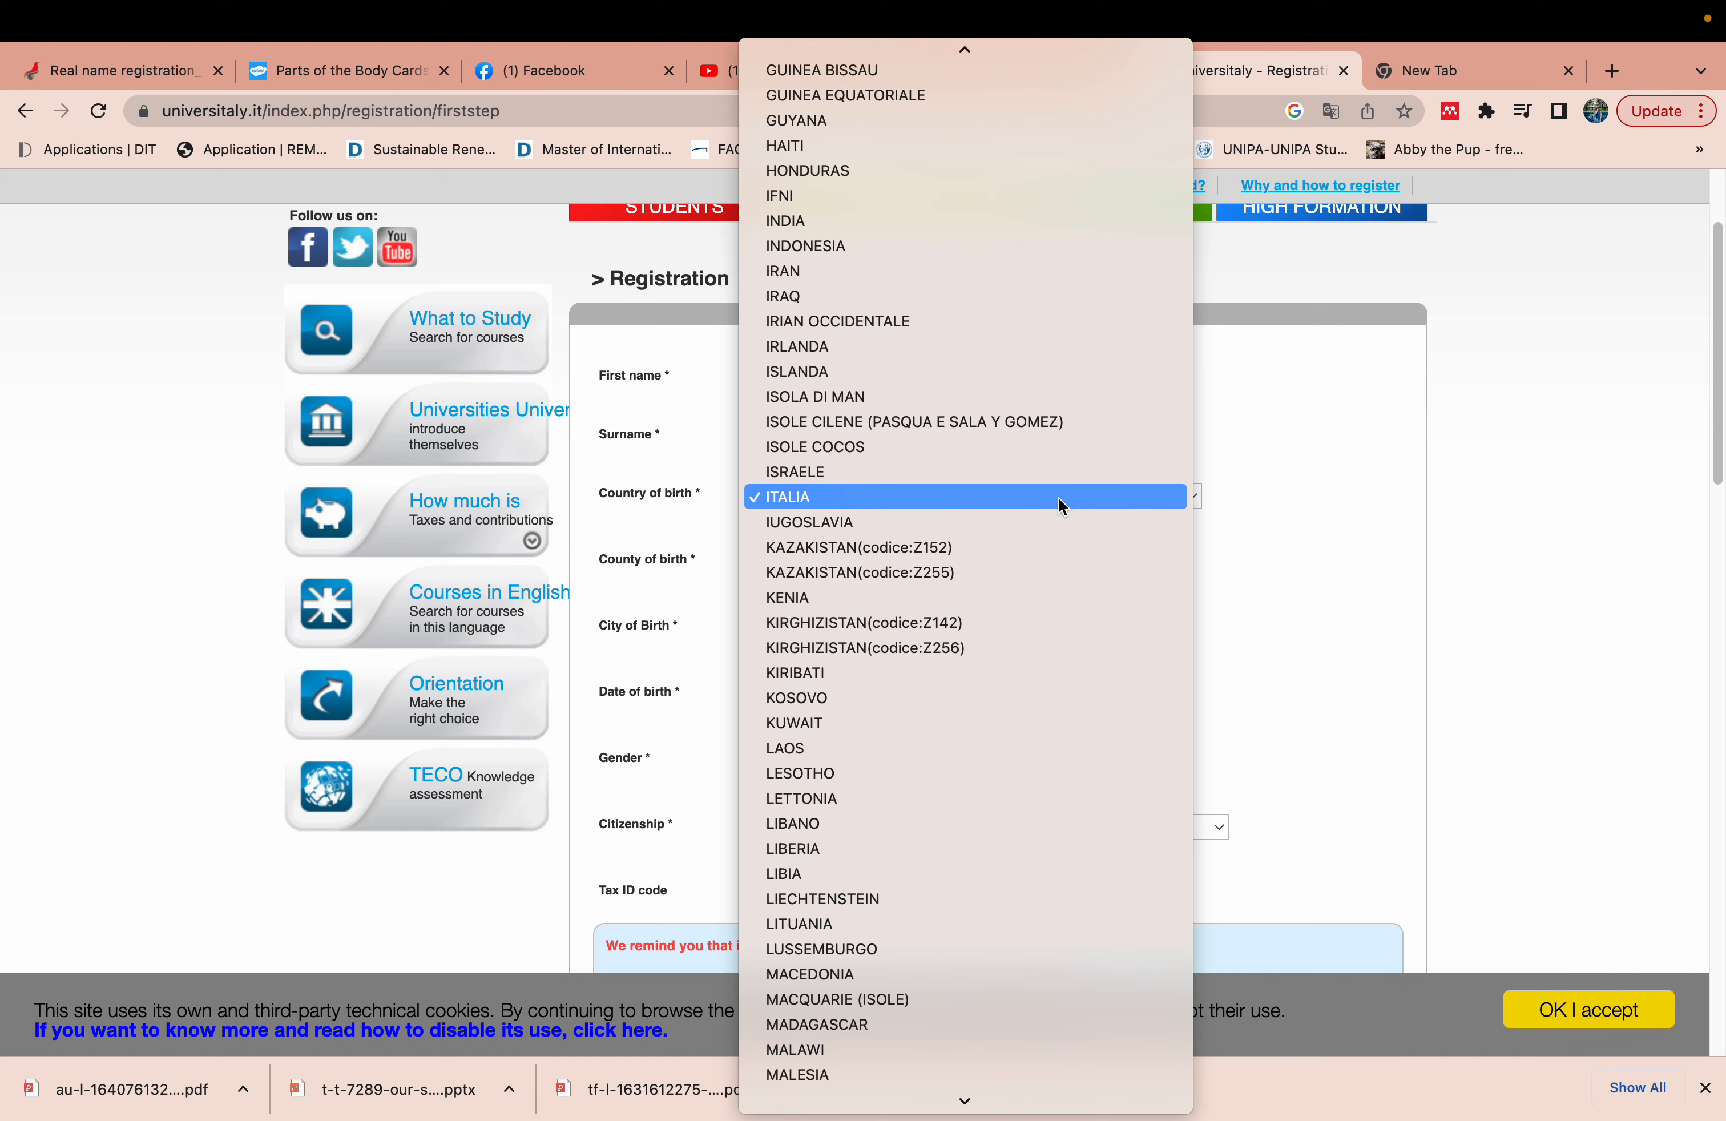
type("pak")
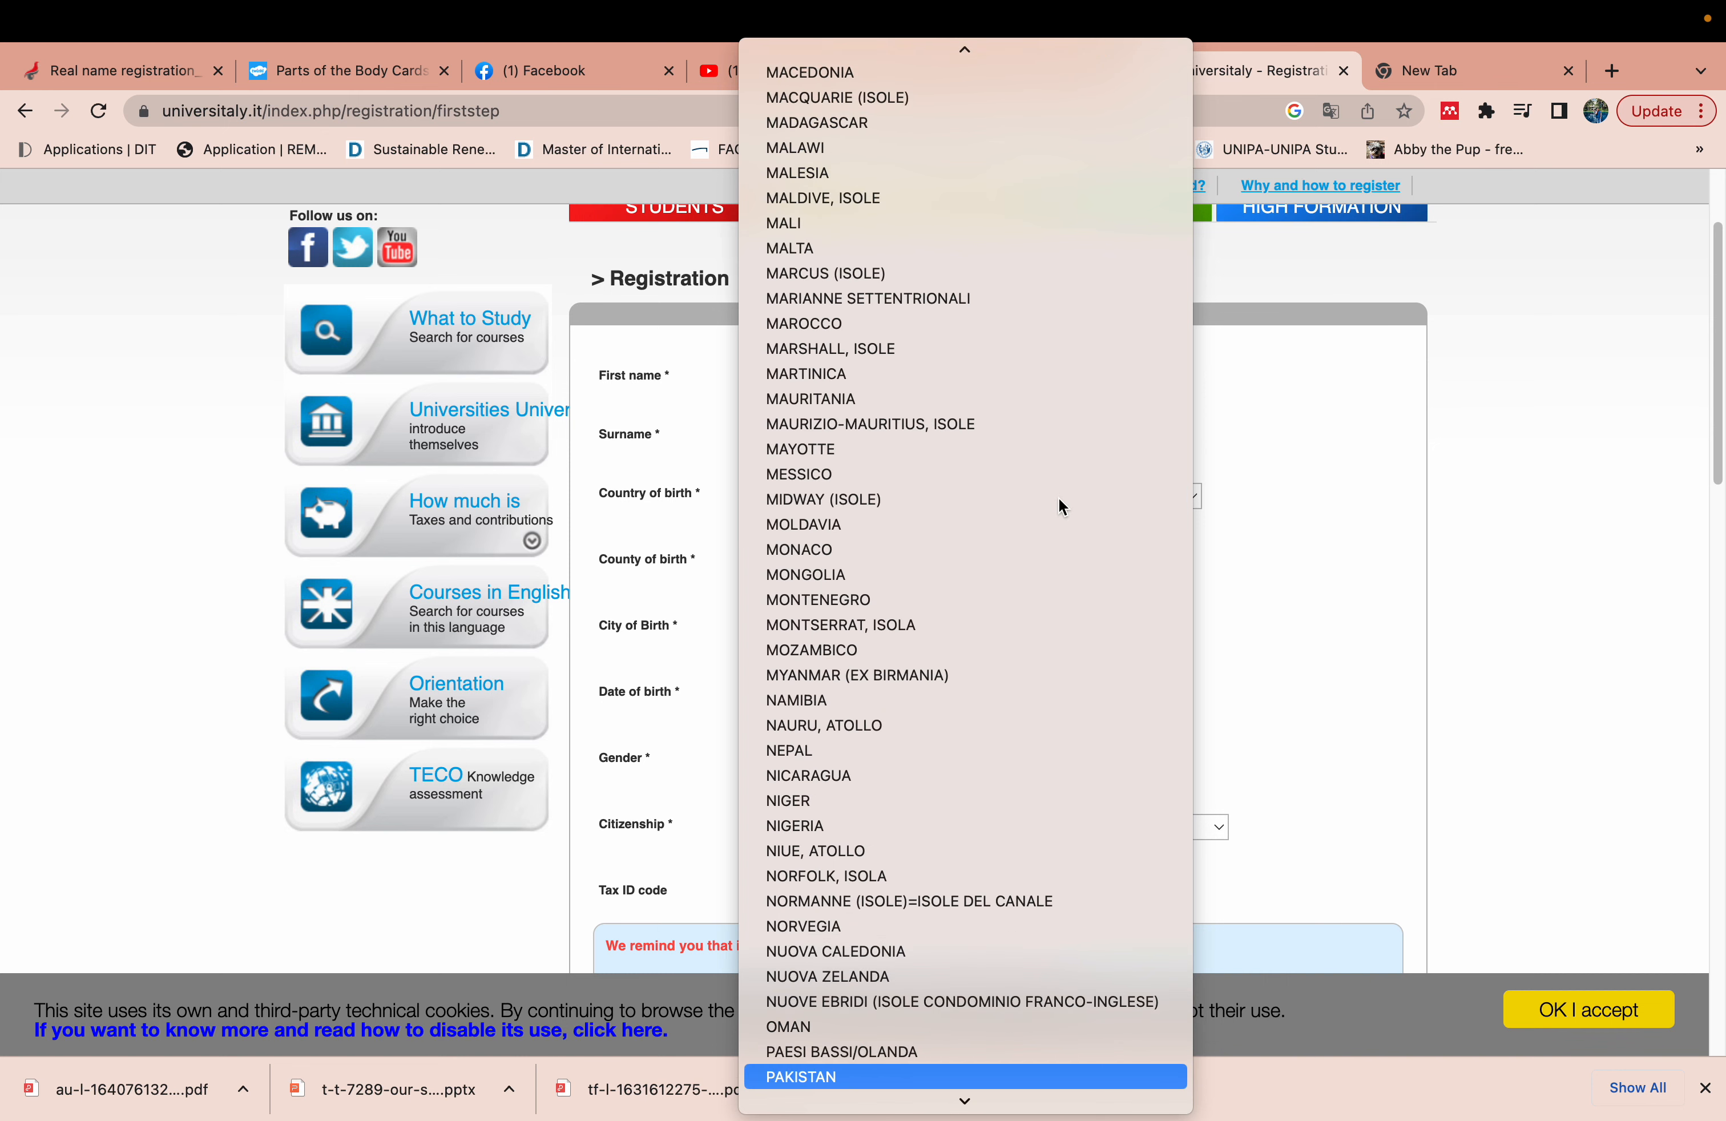
left_click(1028, 1077)
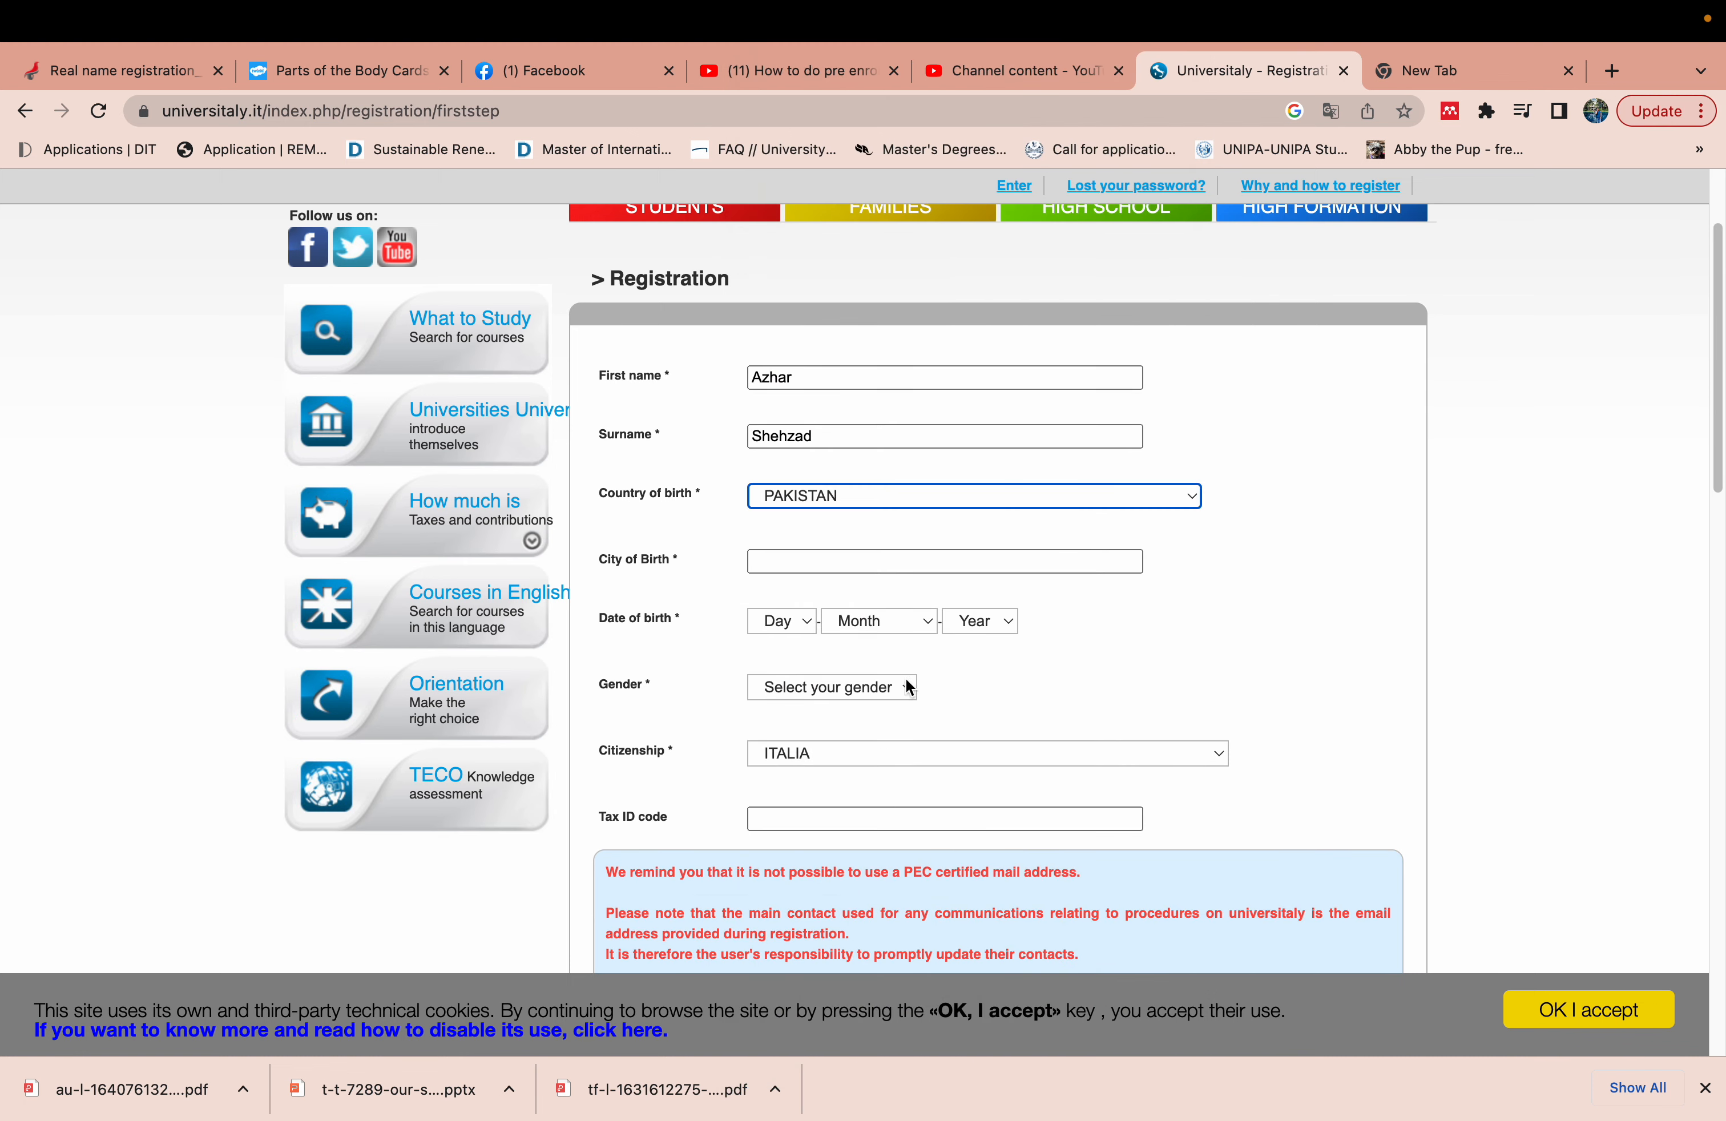
left_click(871, 568)
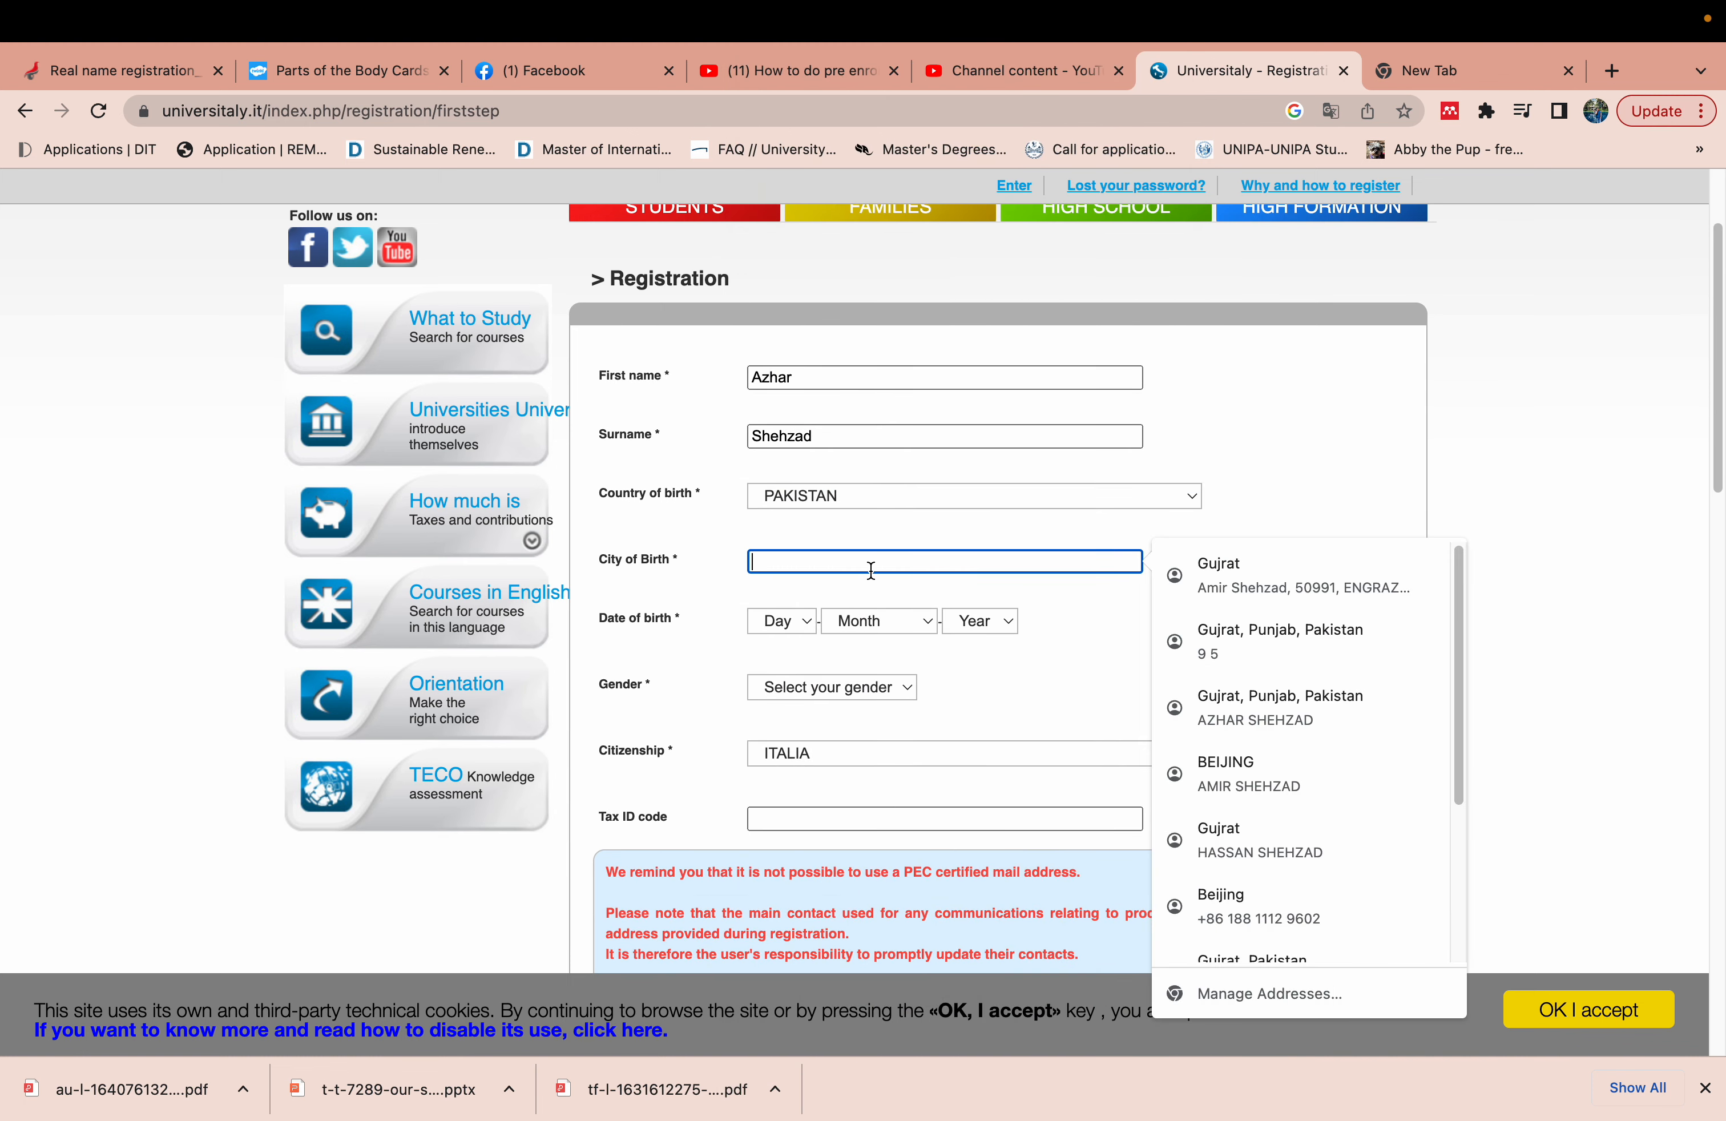
type("Gujrat")
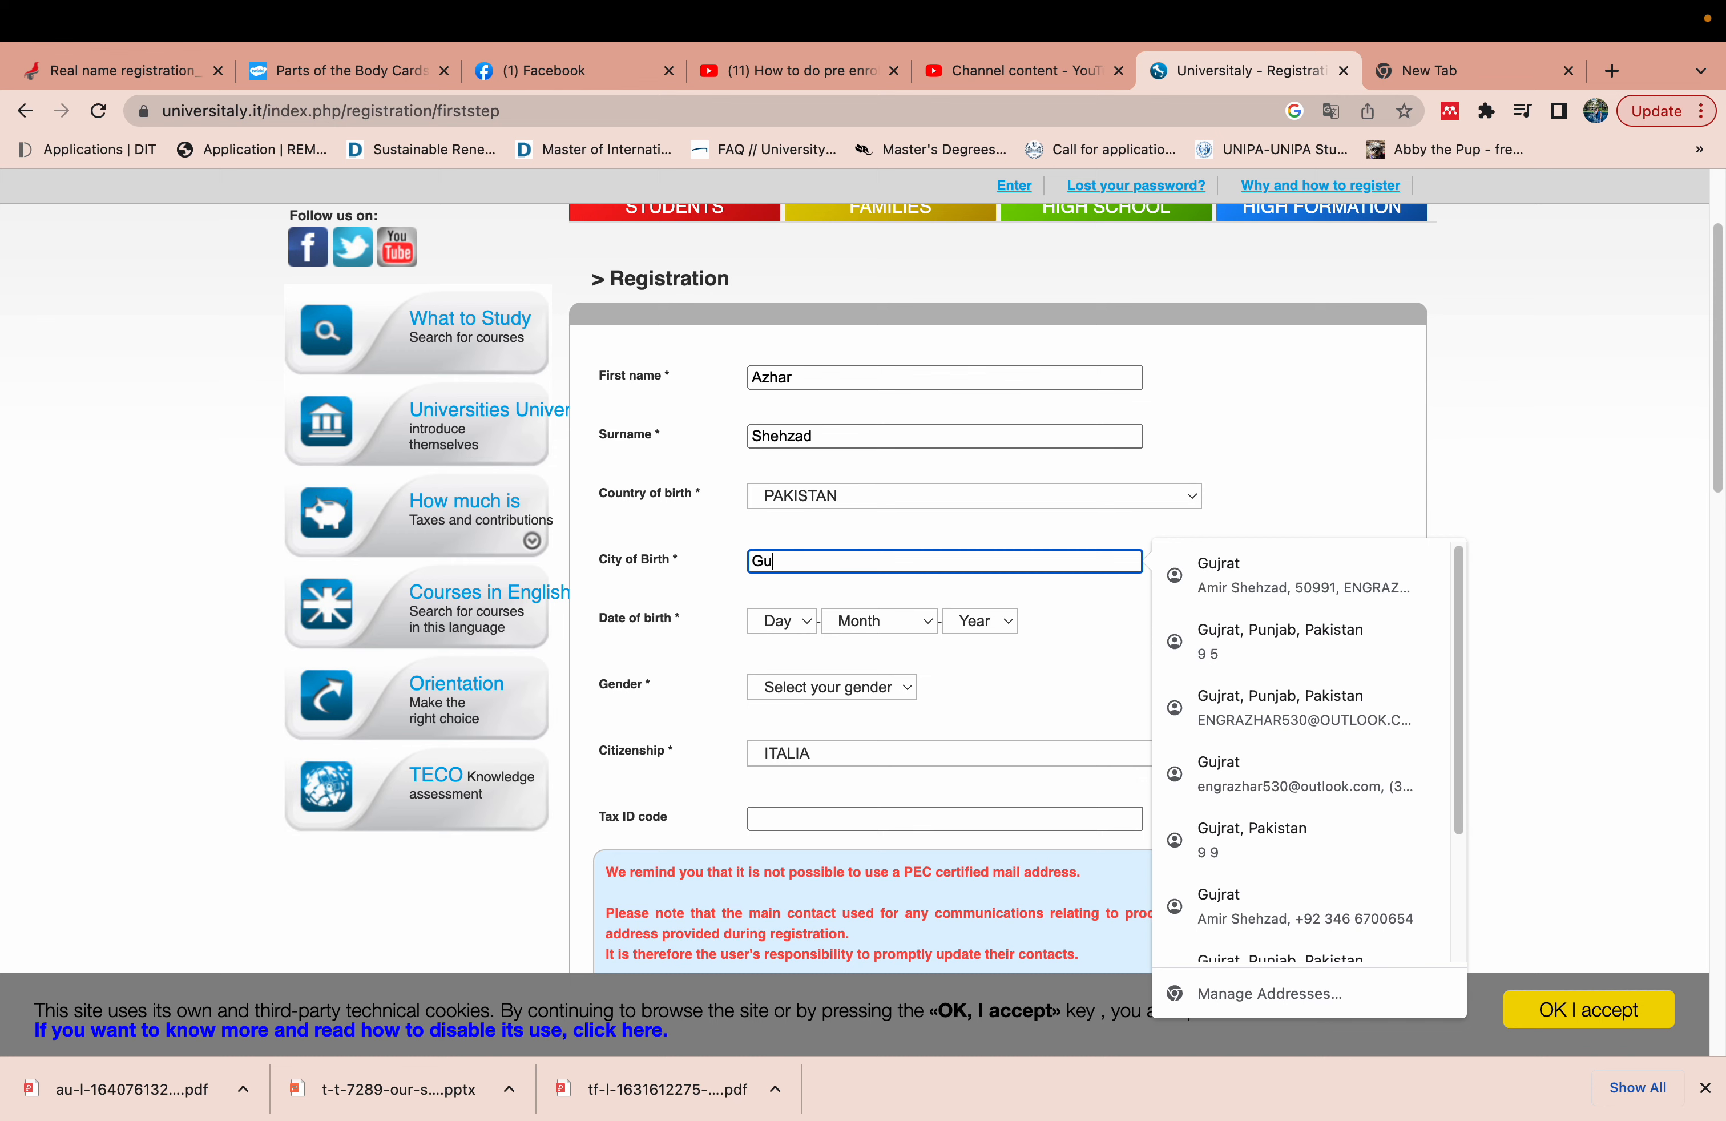
left_click(680, 610)
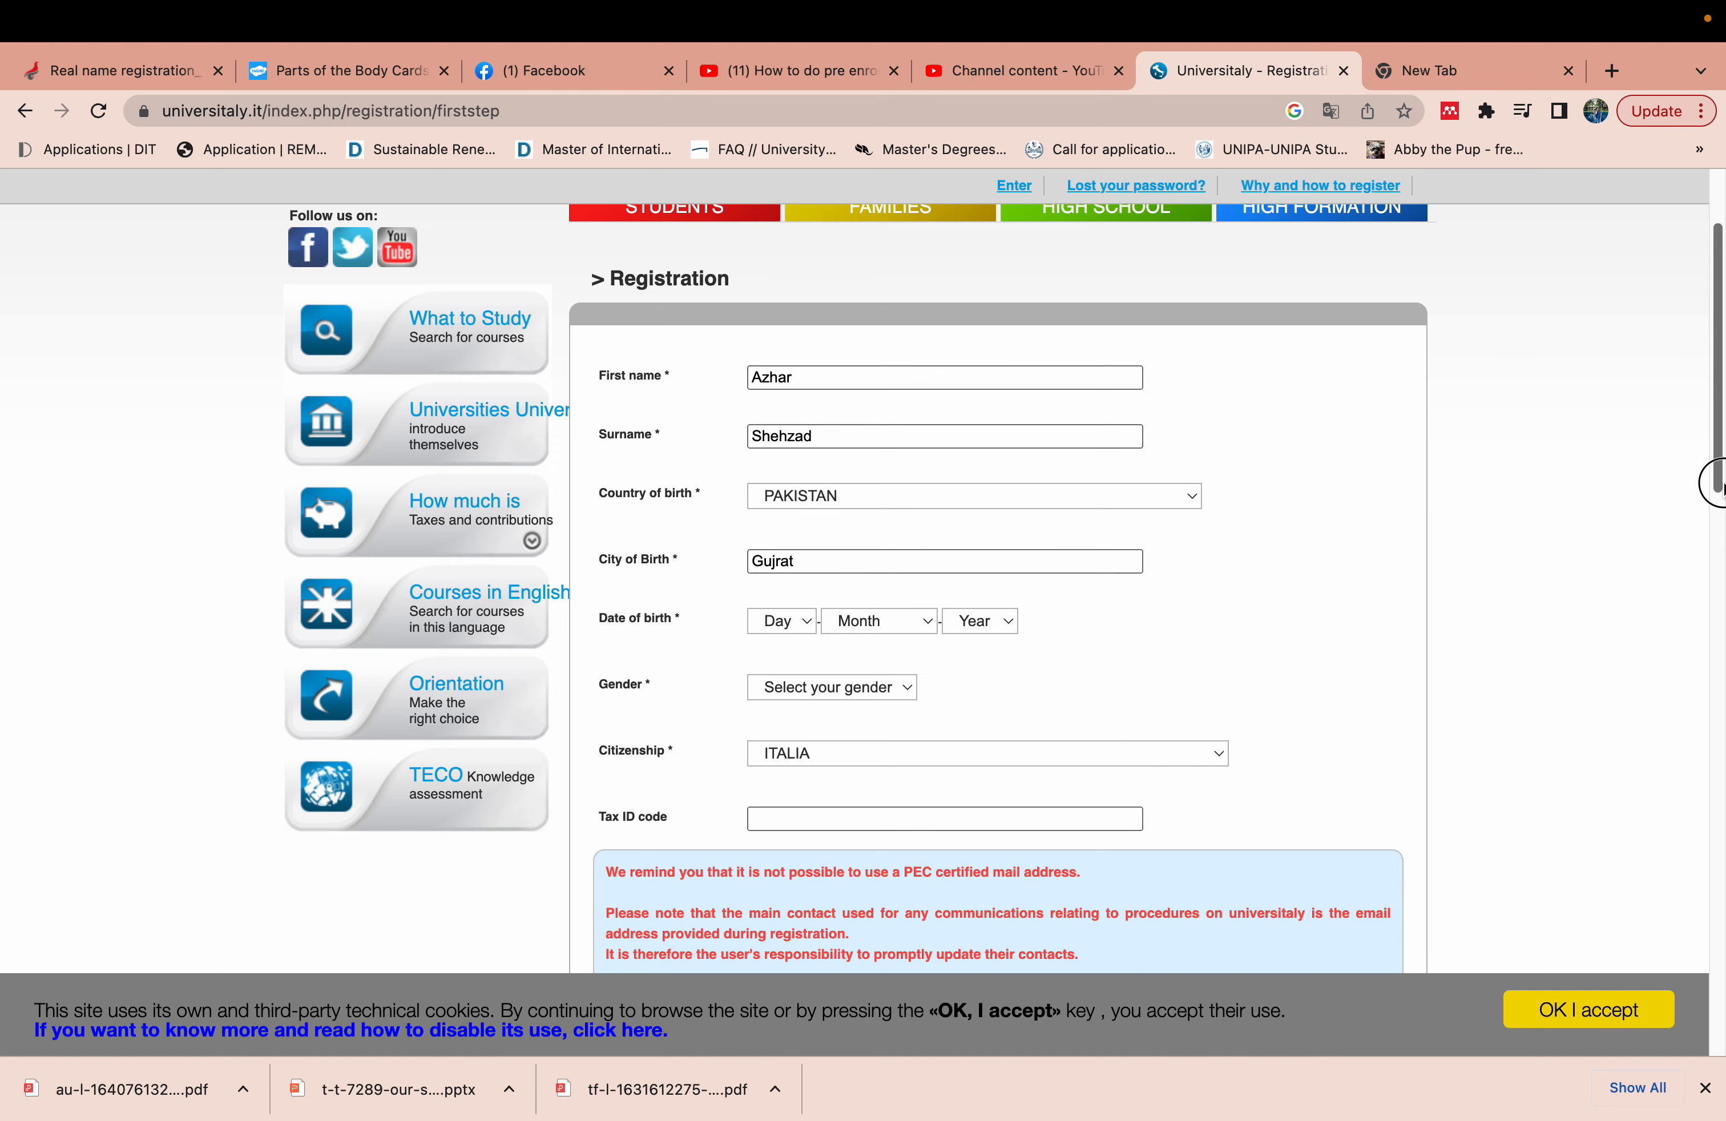
left_click_drag(1713, 474, 1715, 559)
left_click(800, 406)
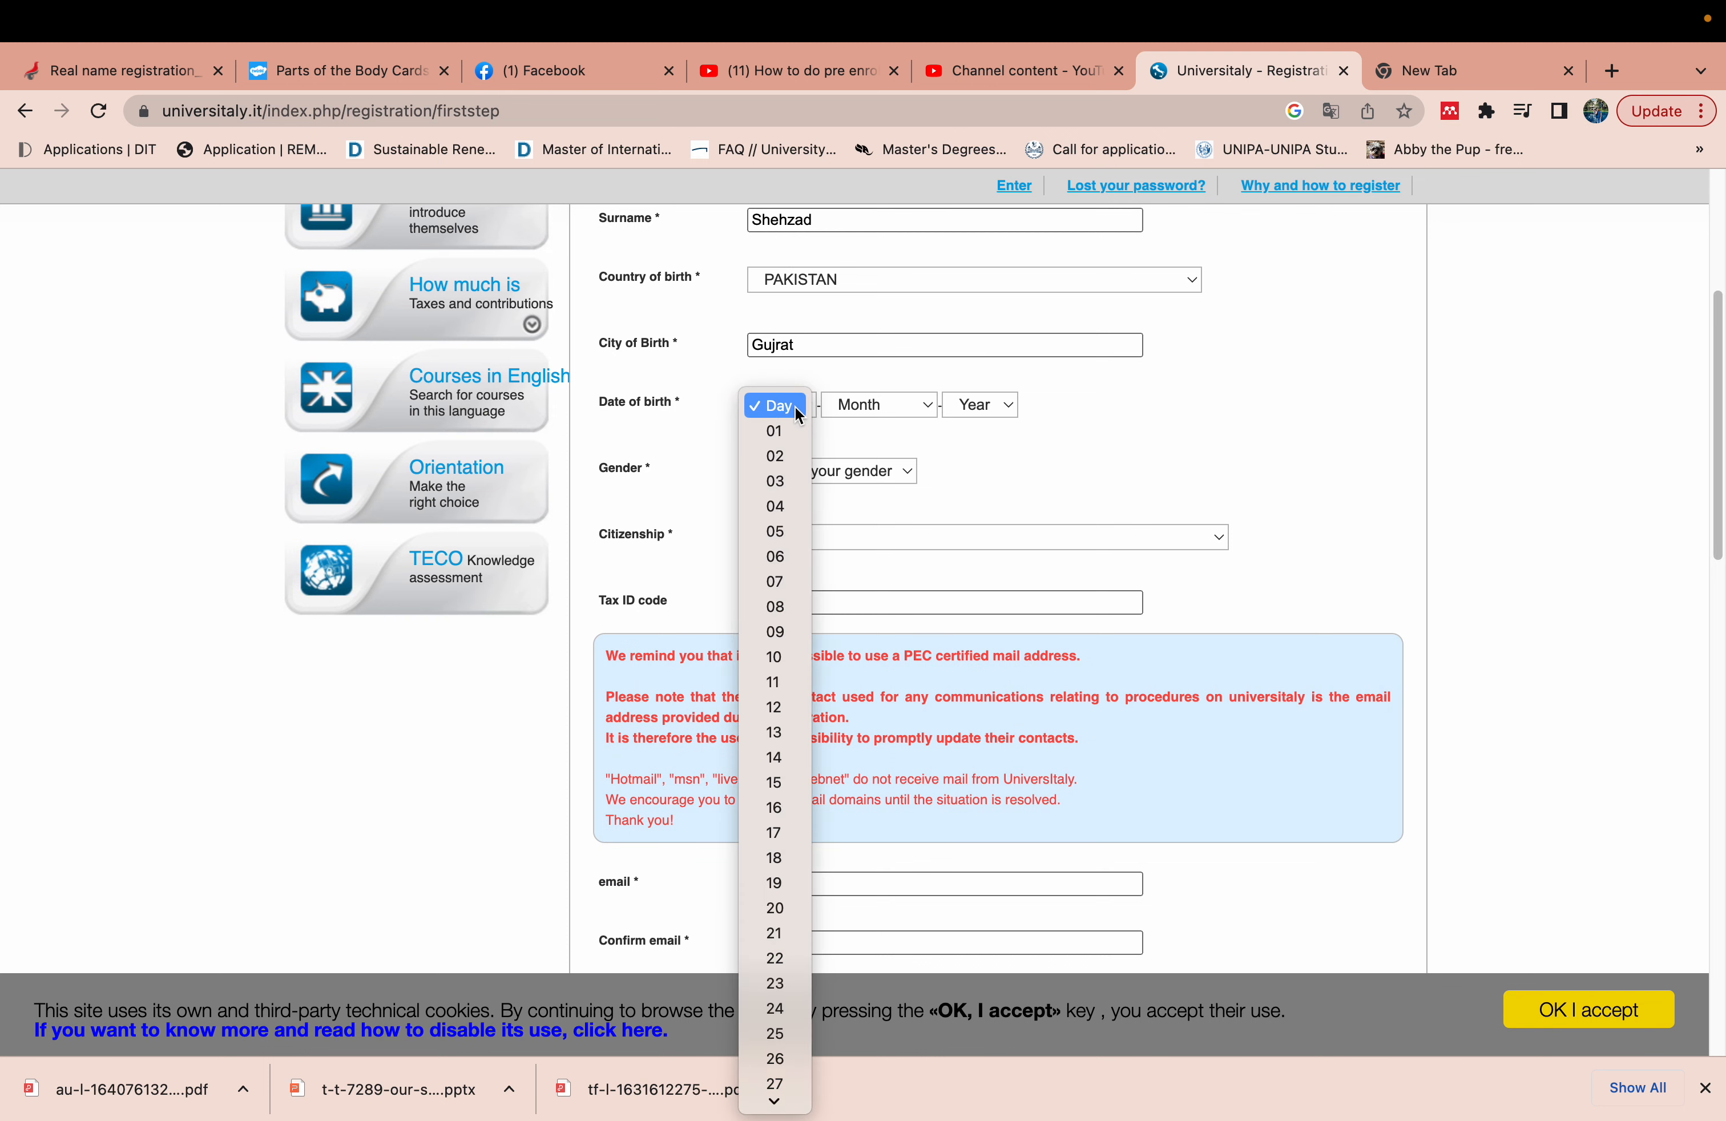
left_click(782, 429)
left_click(876, 405)
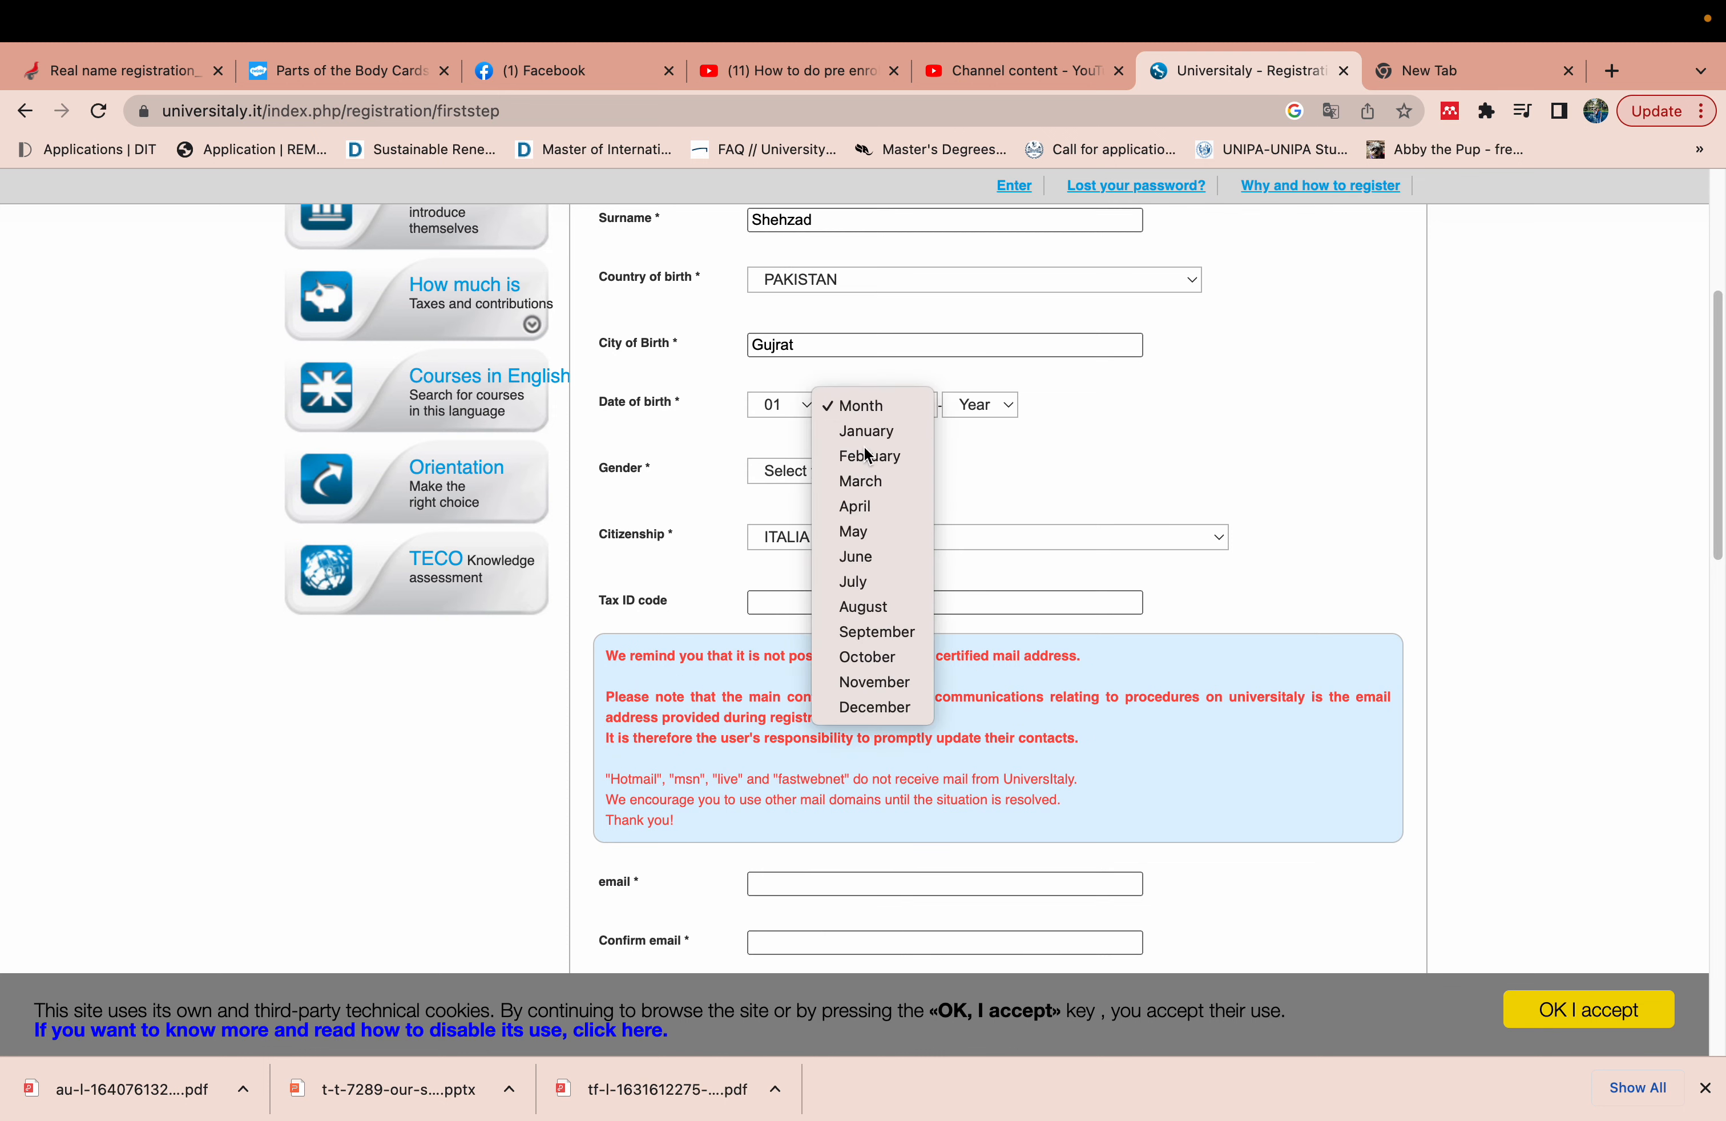
left_click(889, 455)
left_click(975, 405)
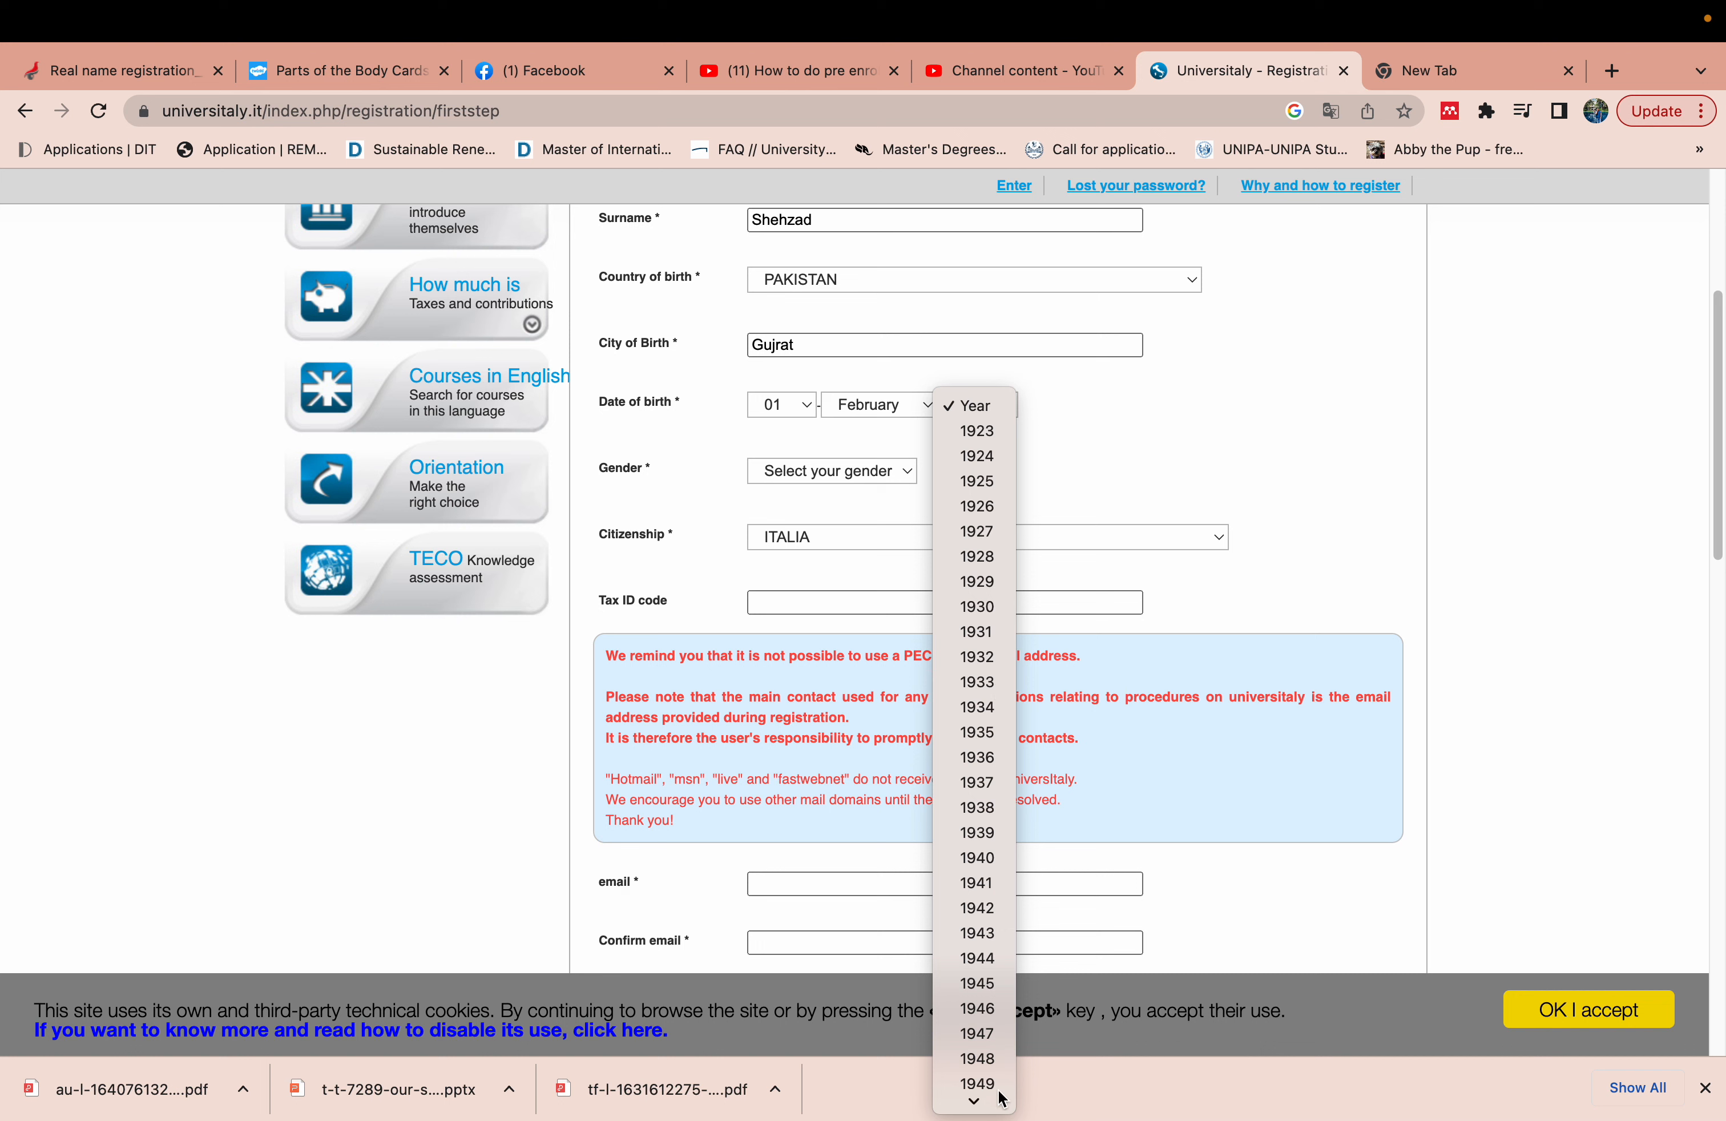
left_click(984, 1101)
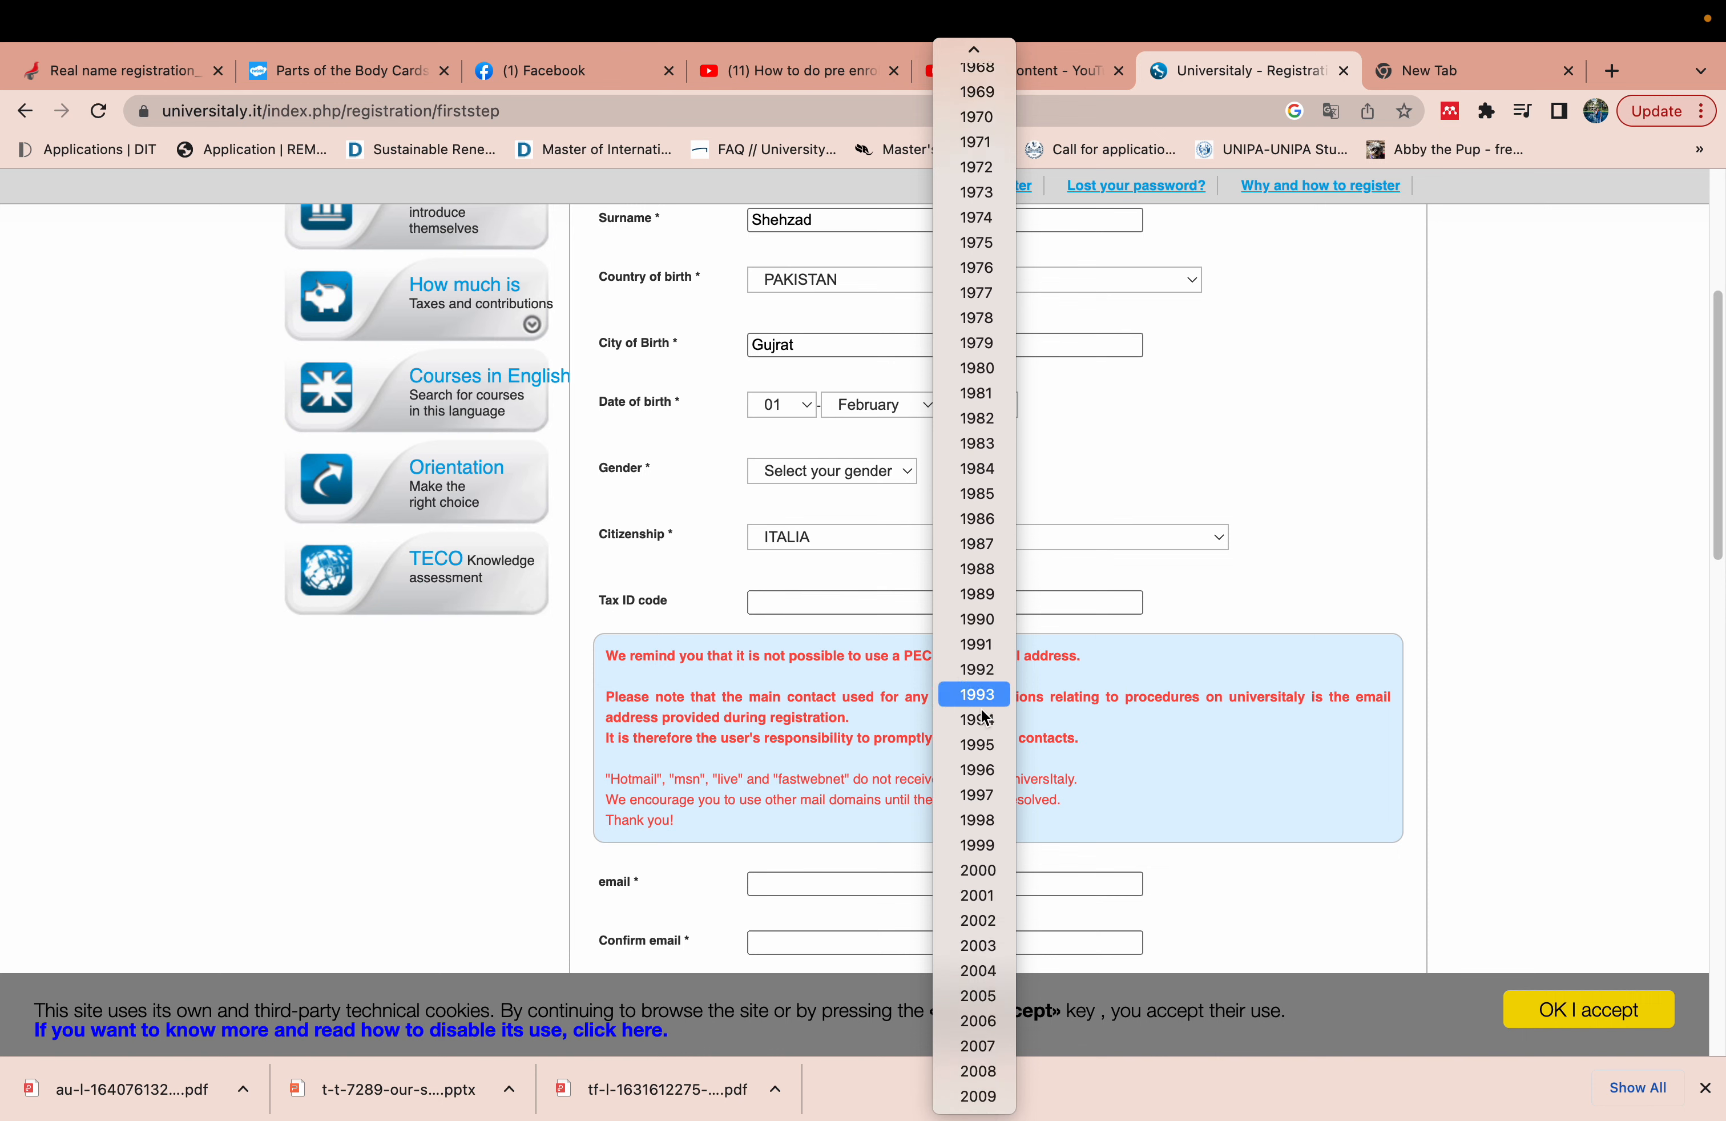
left_click(982, 771)
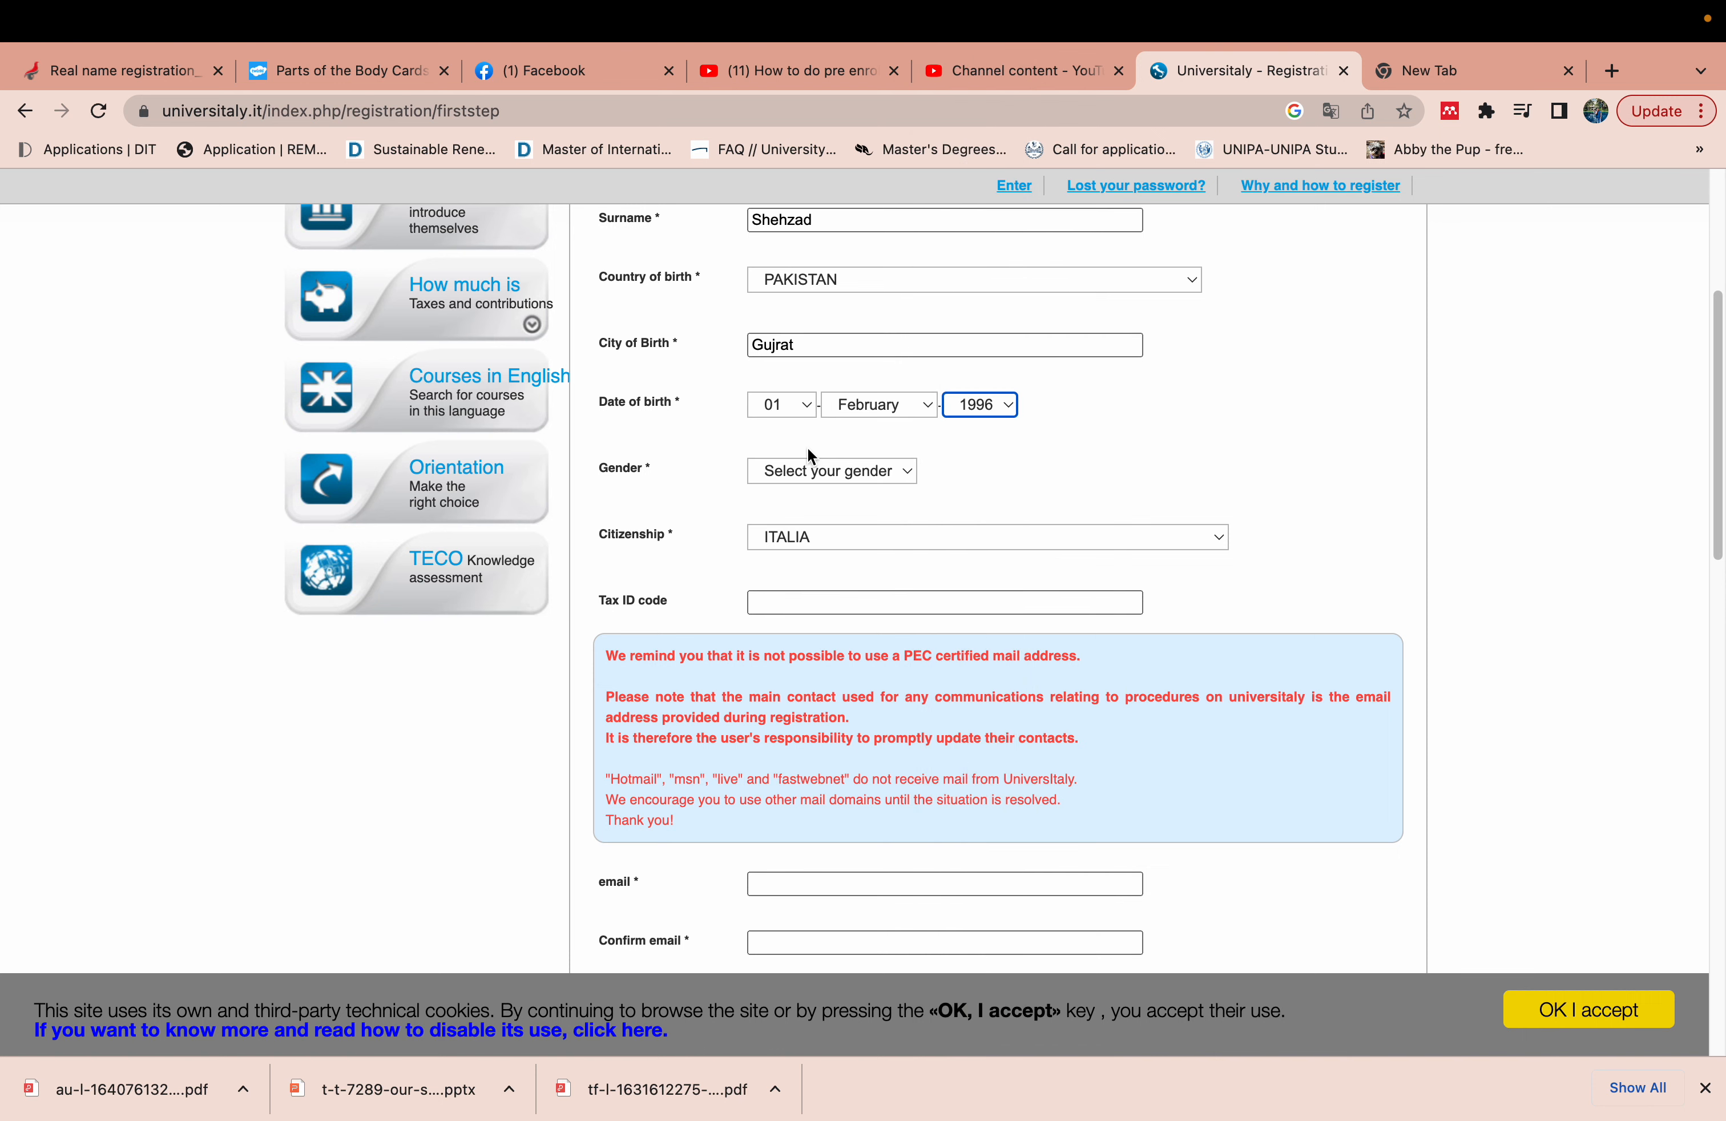
- Set gender to Male, citizenship to PAKISTAN, and fill the tax ID with the suggested code
left_click(813, 482)
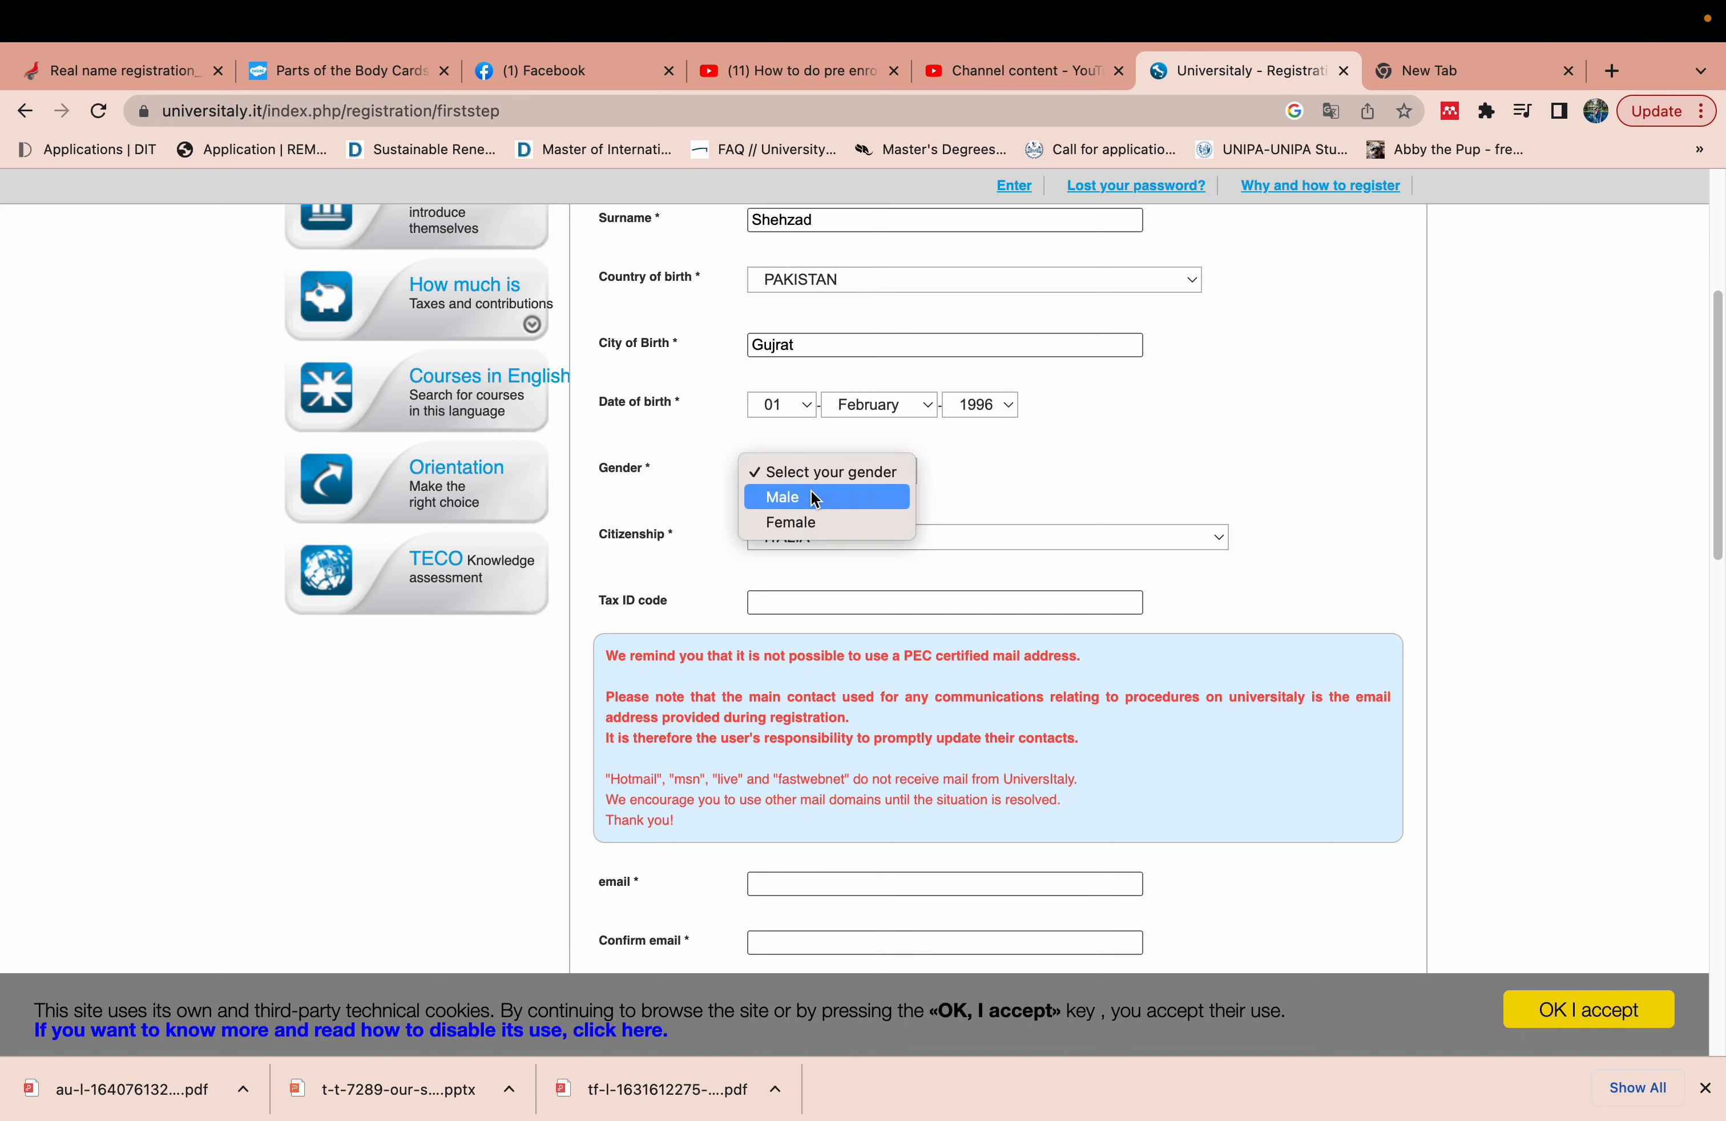
left_click(813, 497)
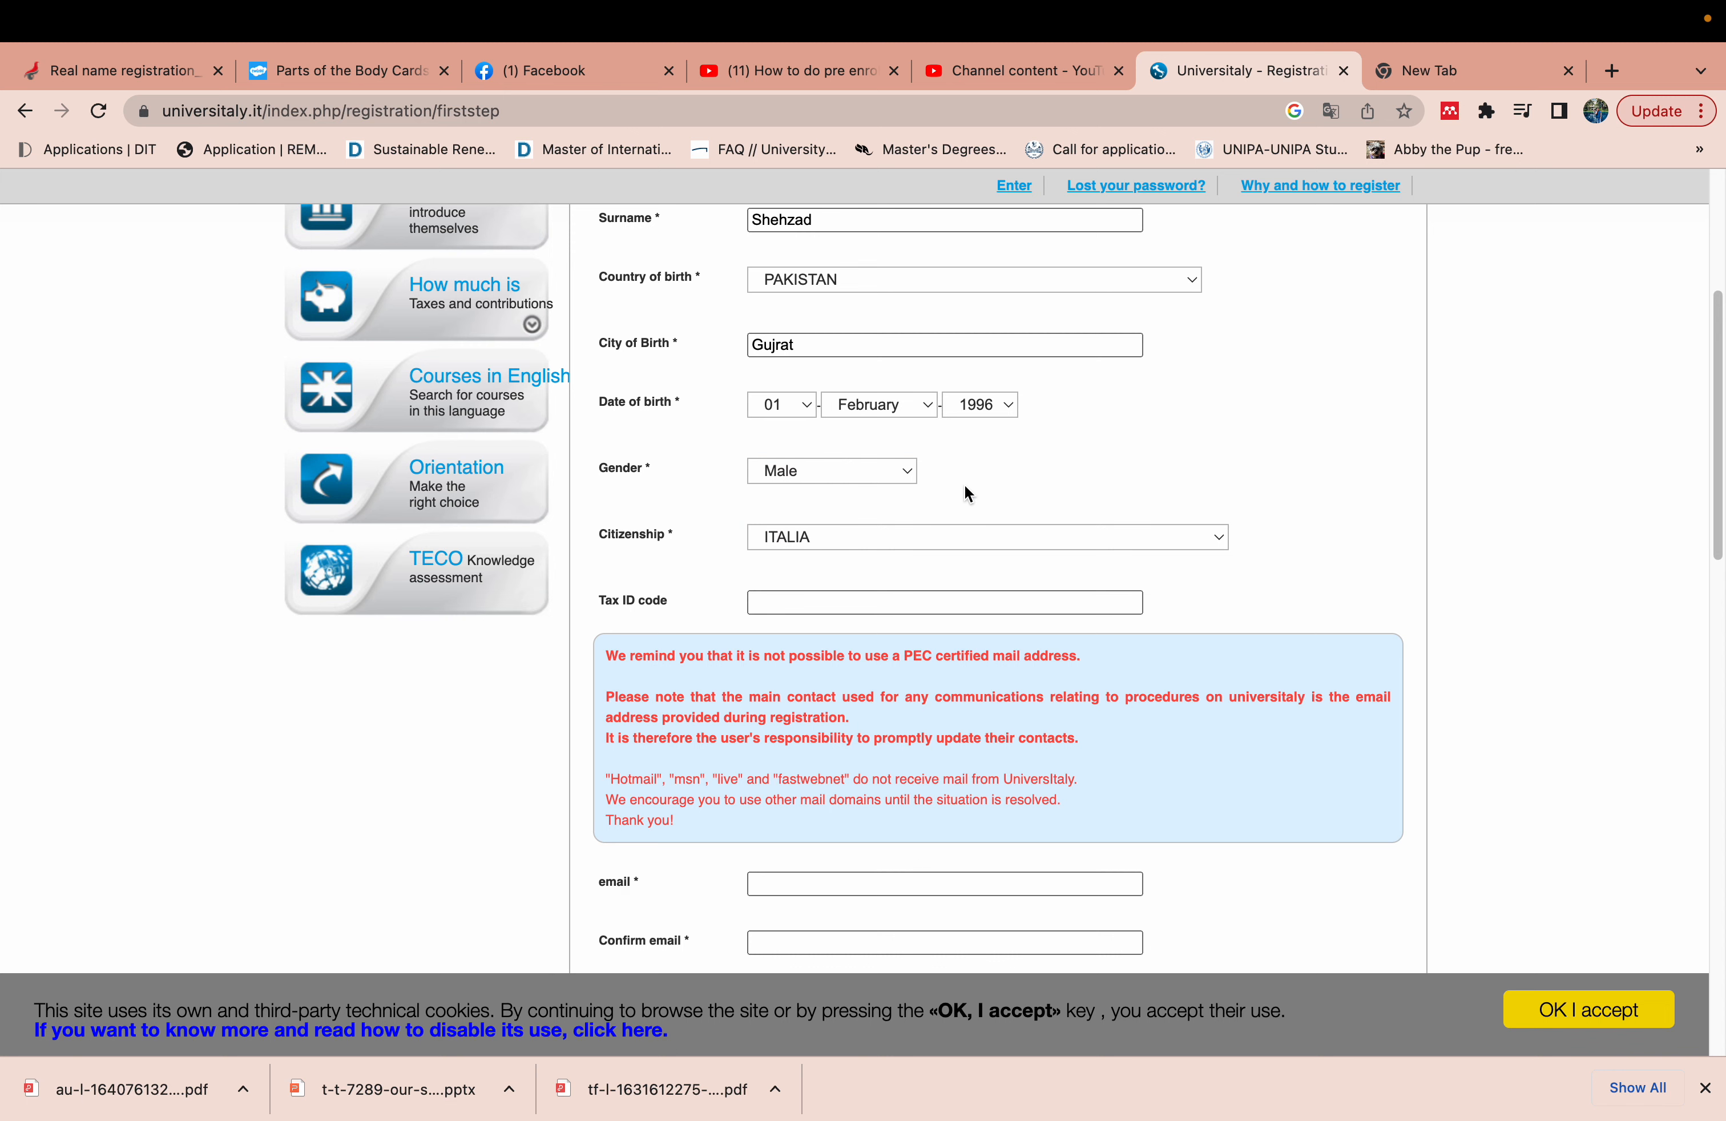
left_click(921, 535)
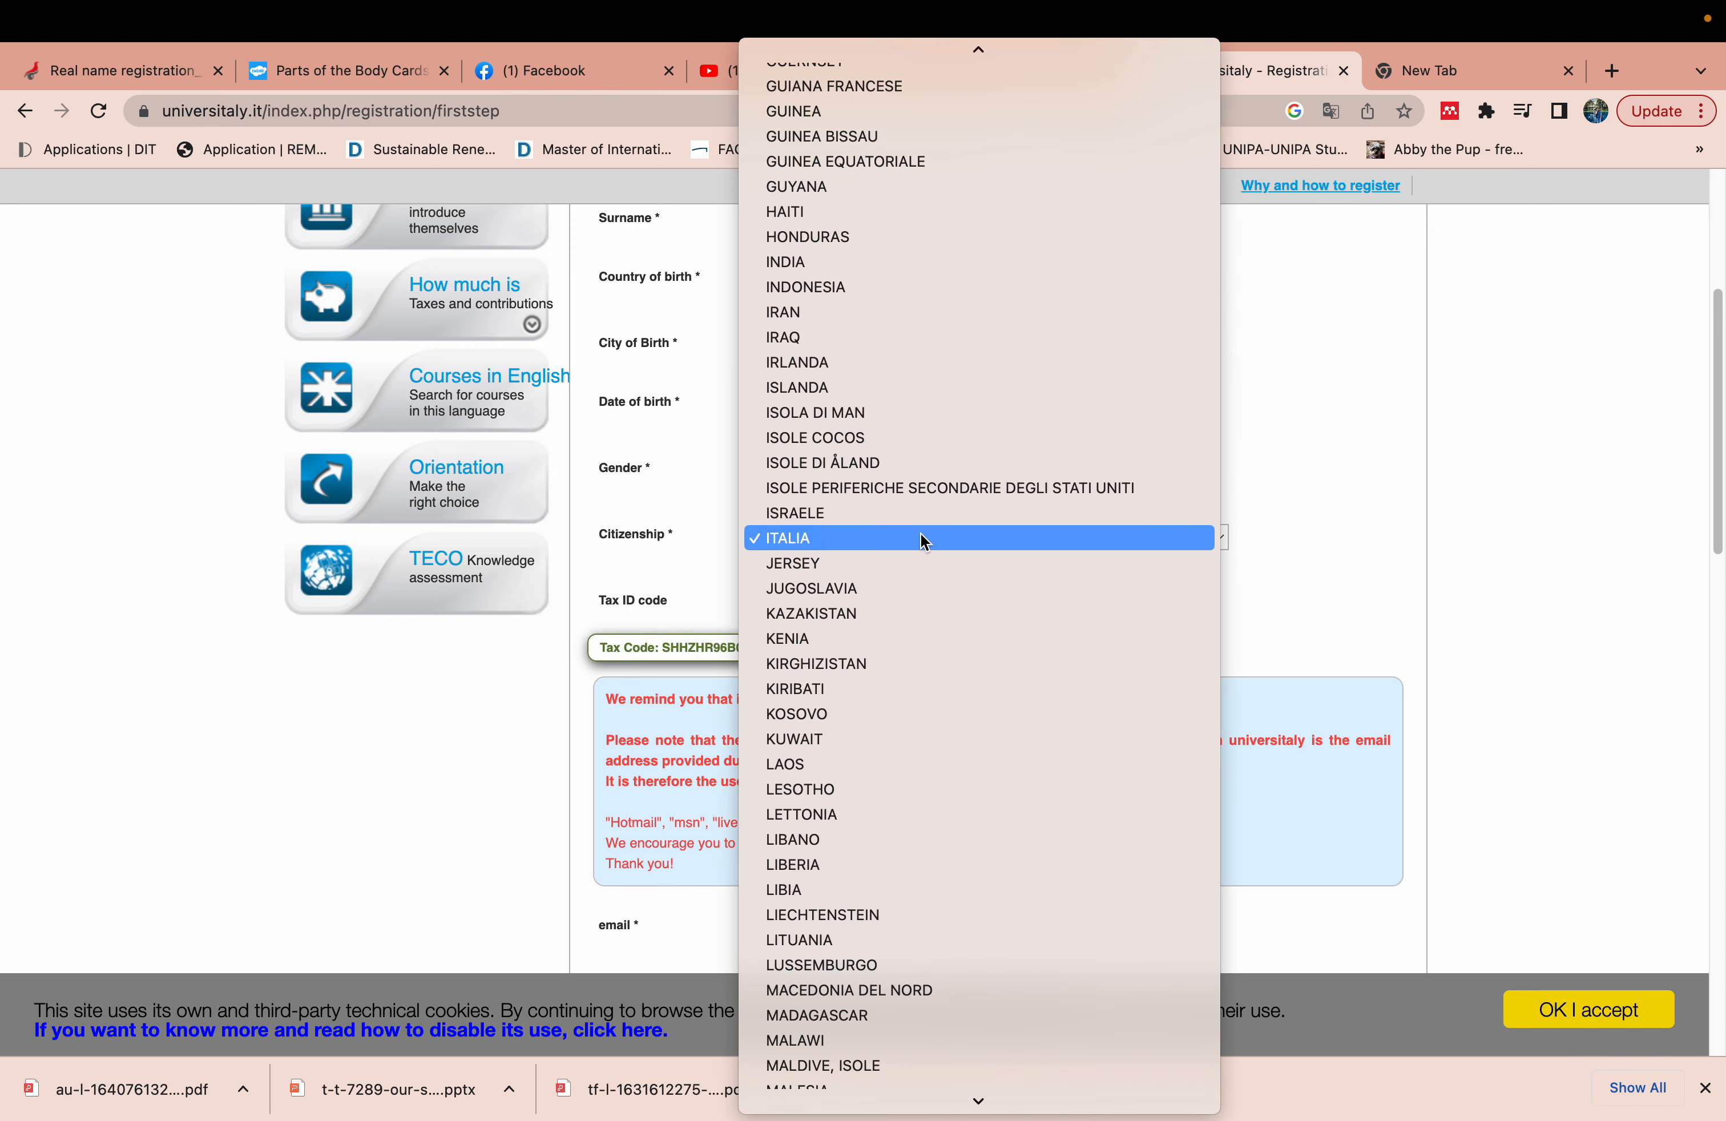
type("pak")
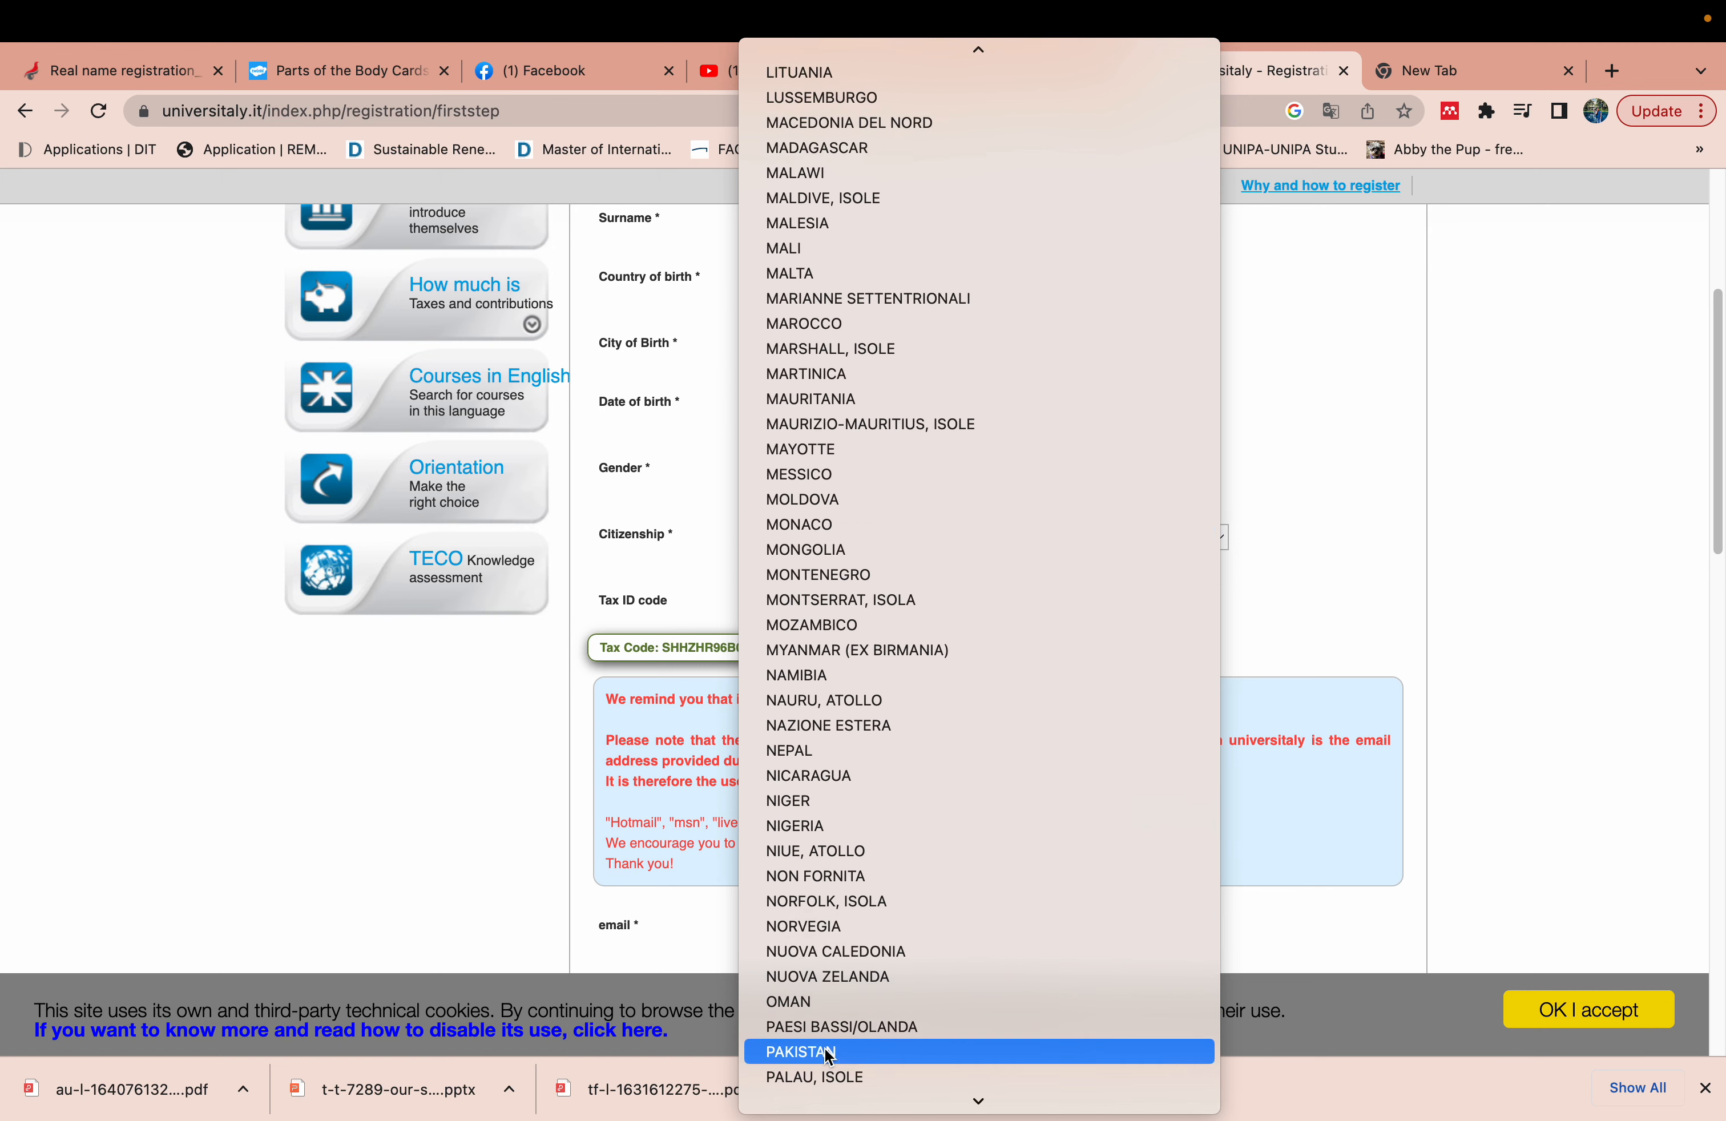
left_click(849, 1051)
left_click(743, 575)
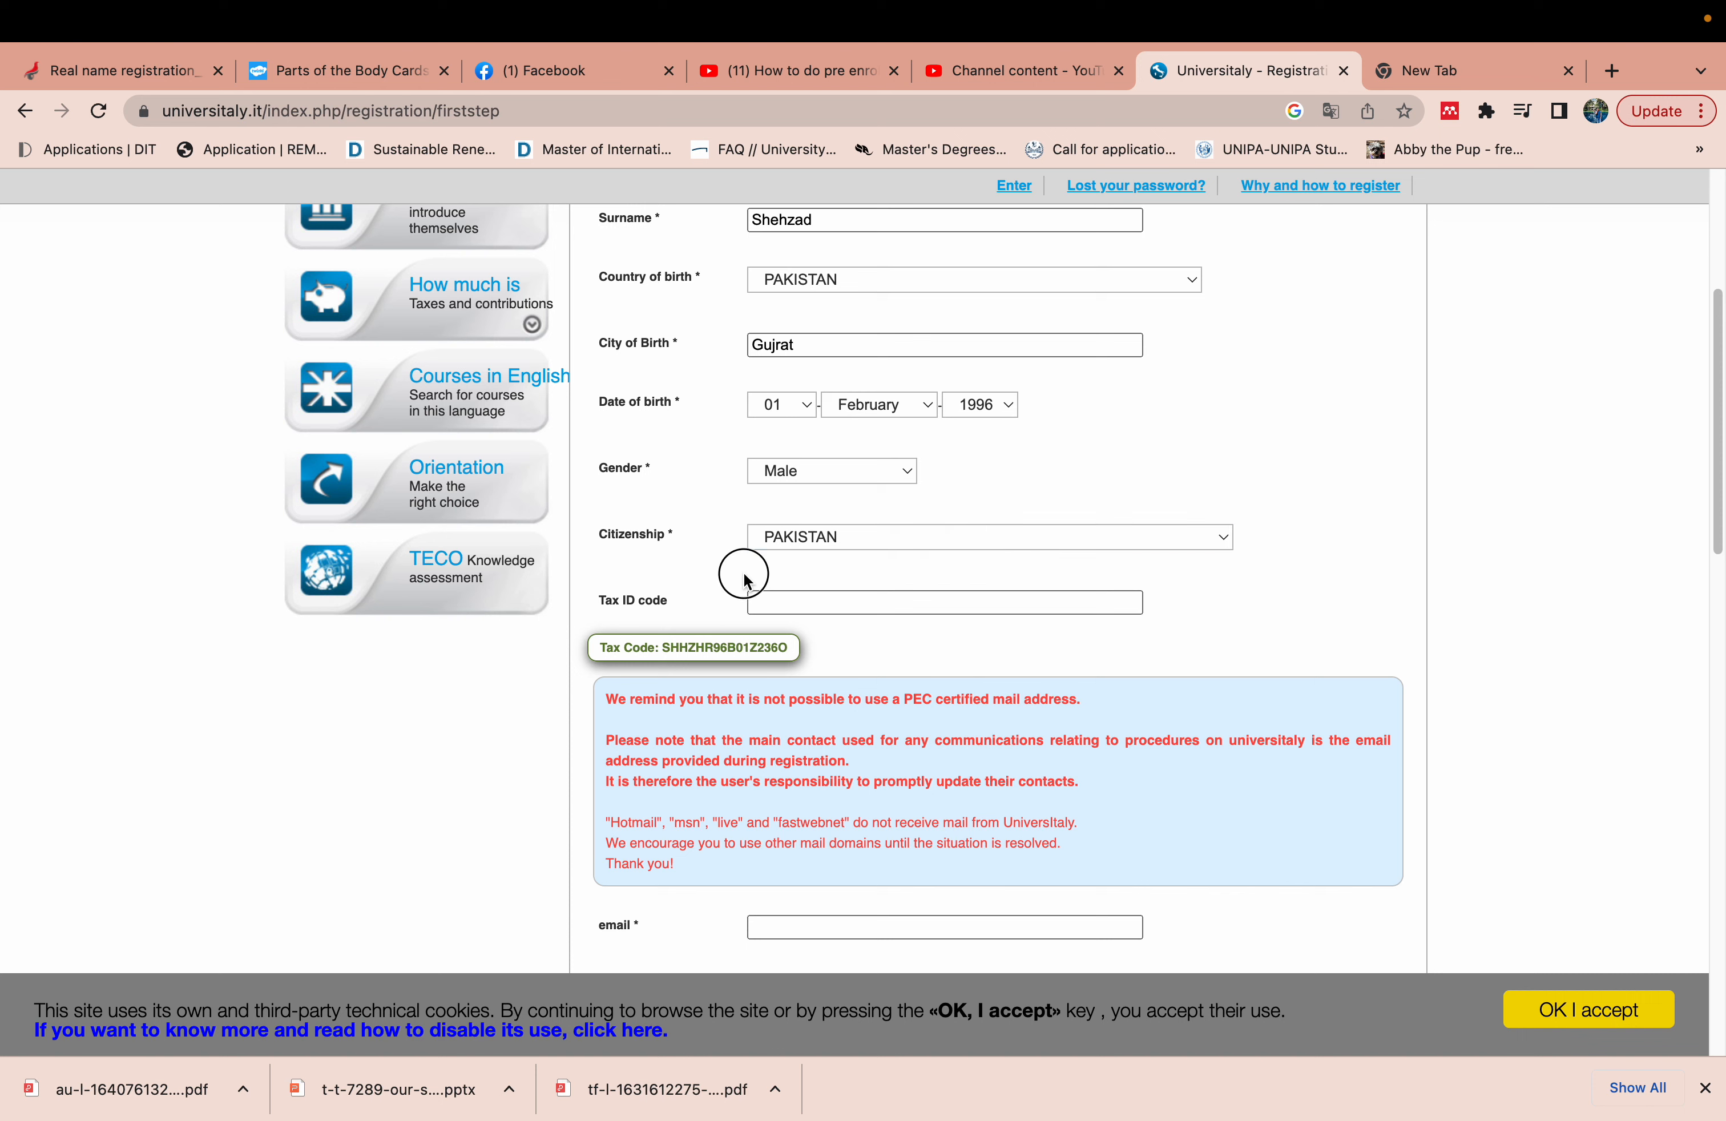
left_click(784, 597)
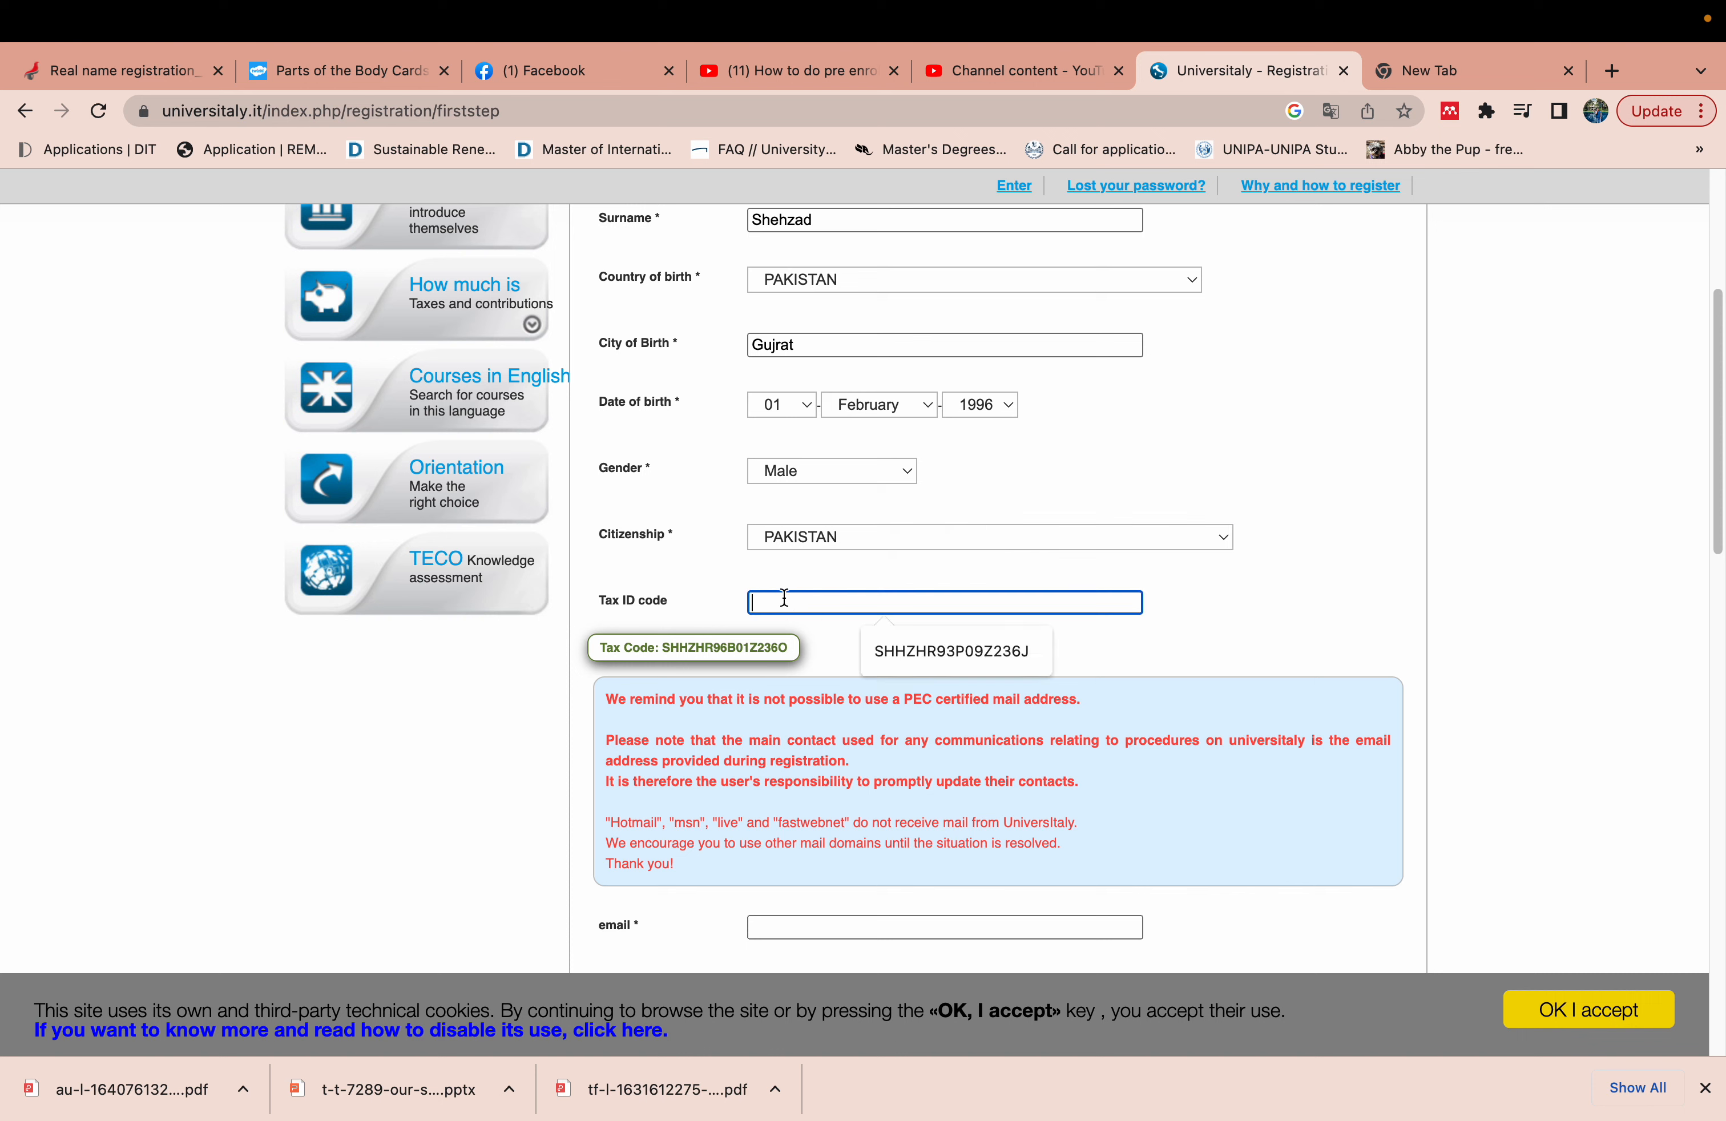
left_click(732, 647)
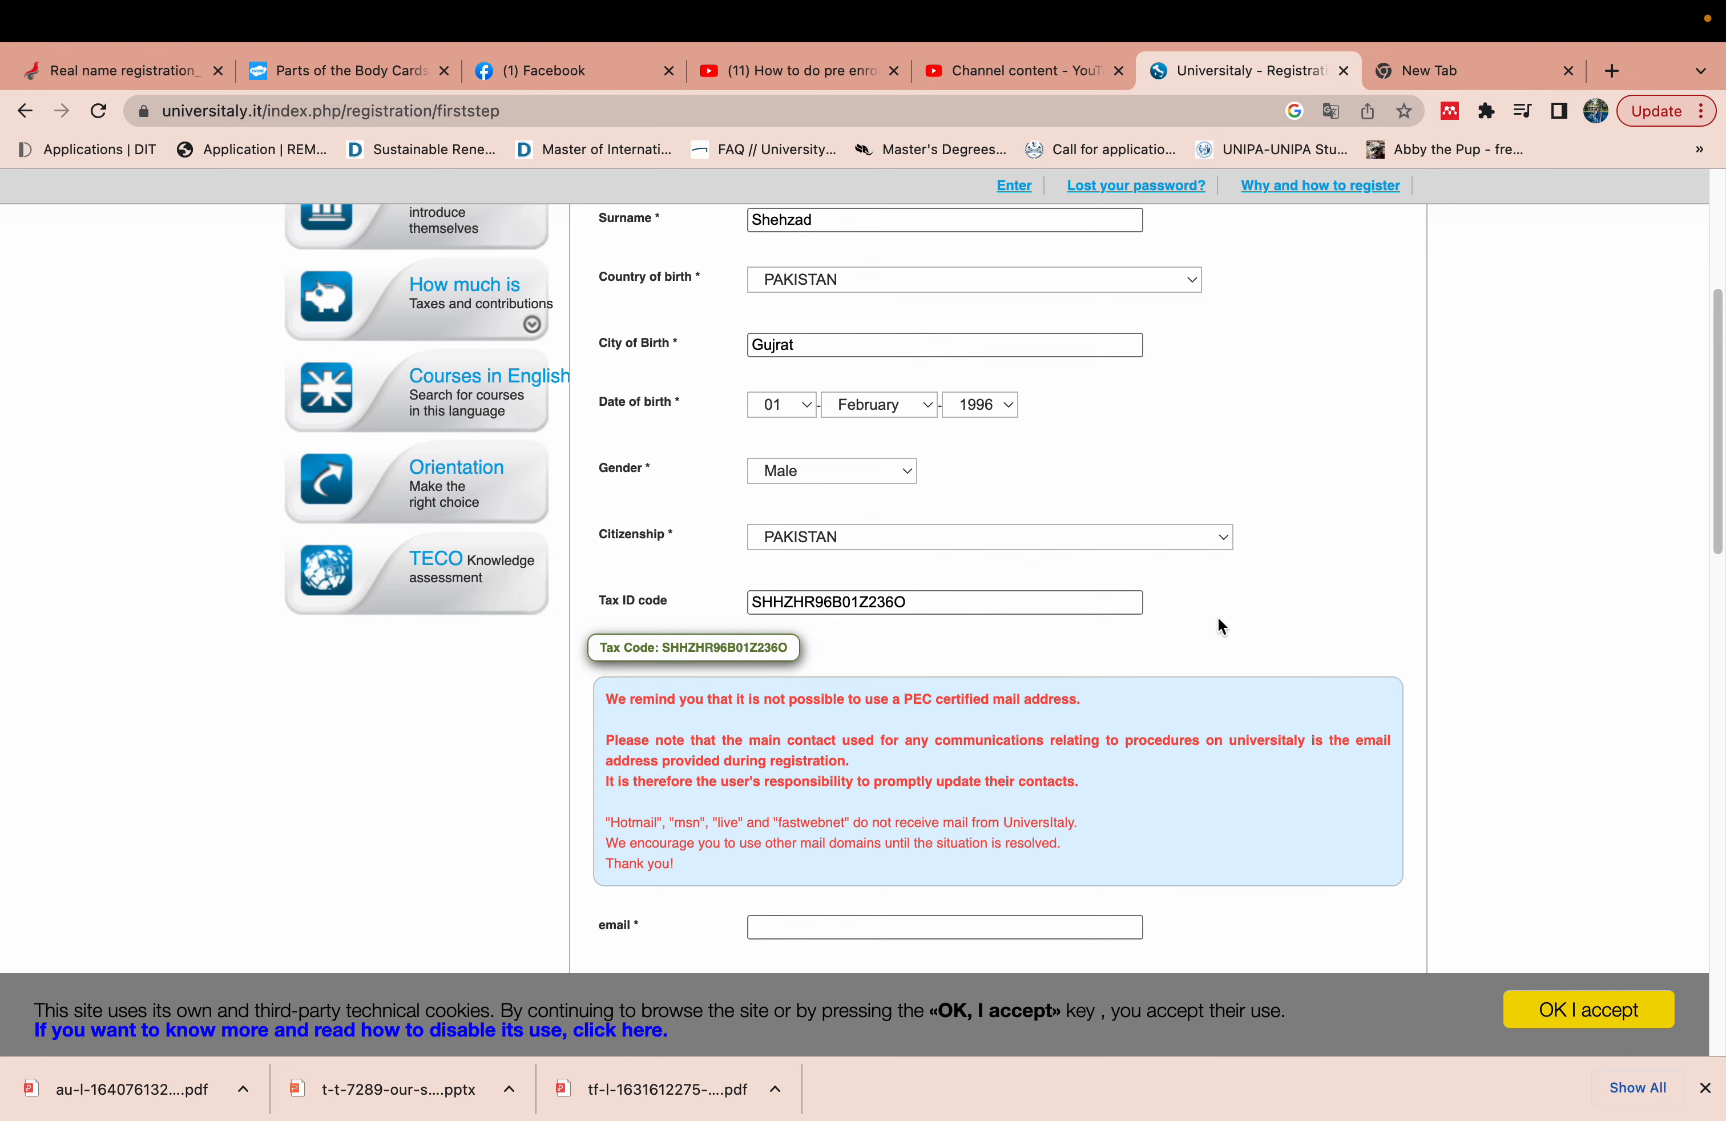
left_click_drag(1717, 520, 1714, 659)
- Fill the email and confirmation email fields from Chrome's saved autofill details
left_click(1305, 594)
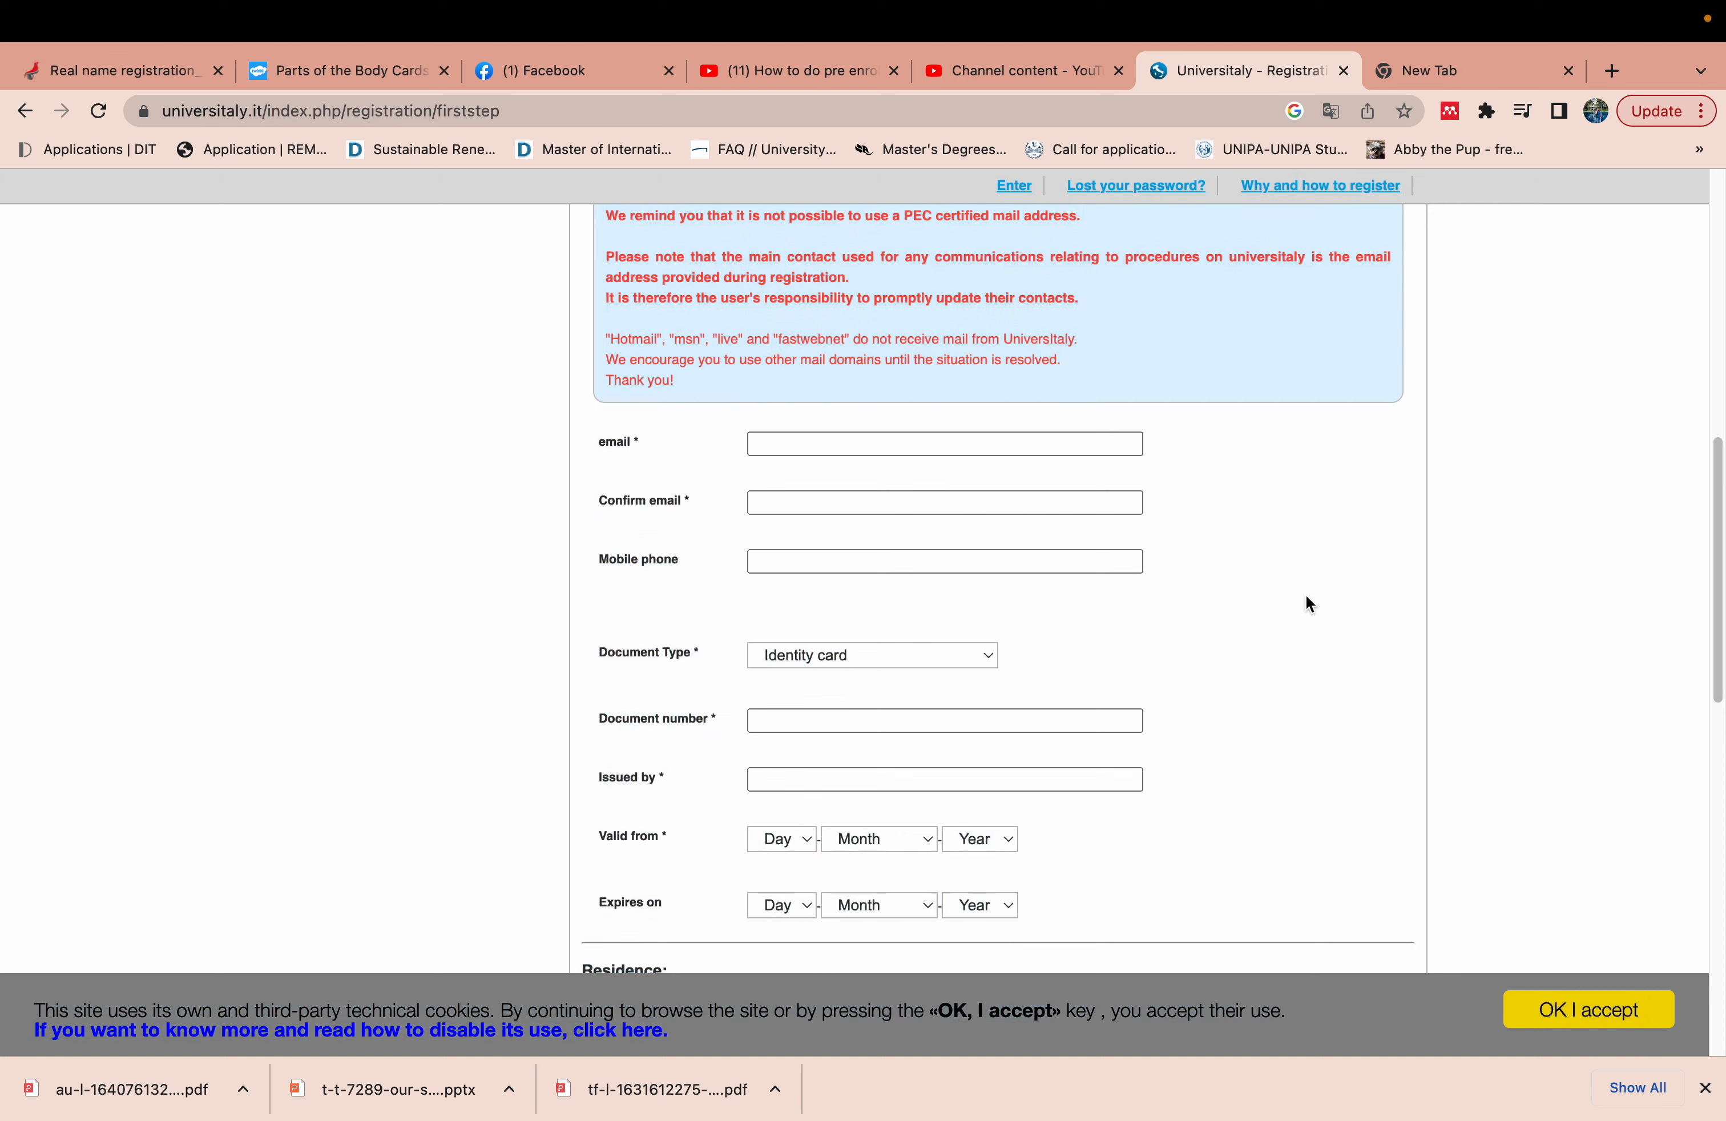
left_click(902, 444)
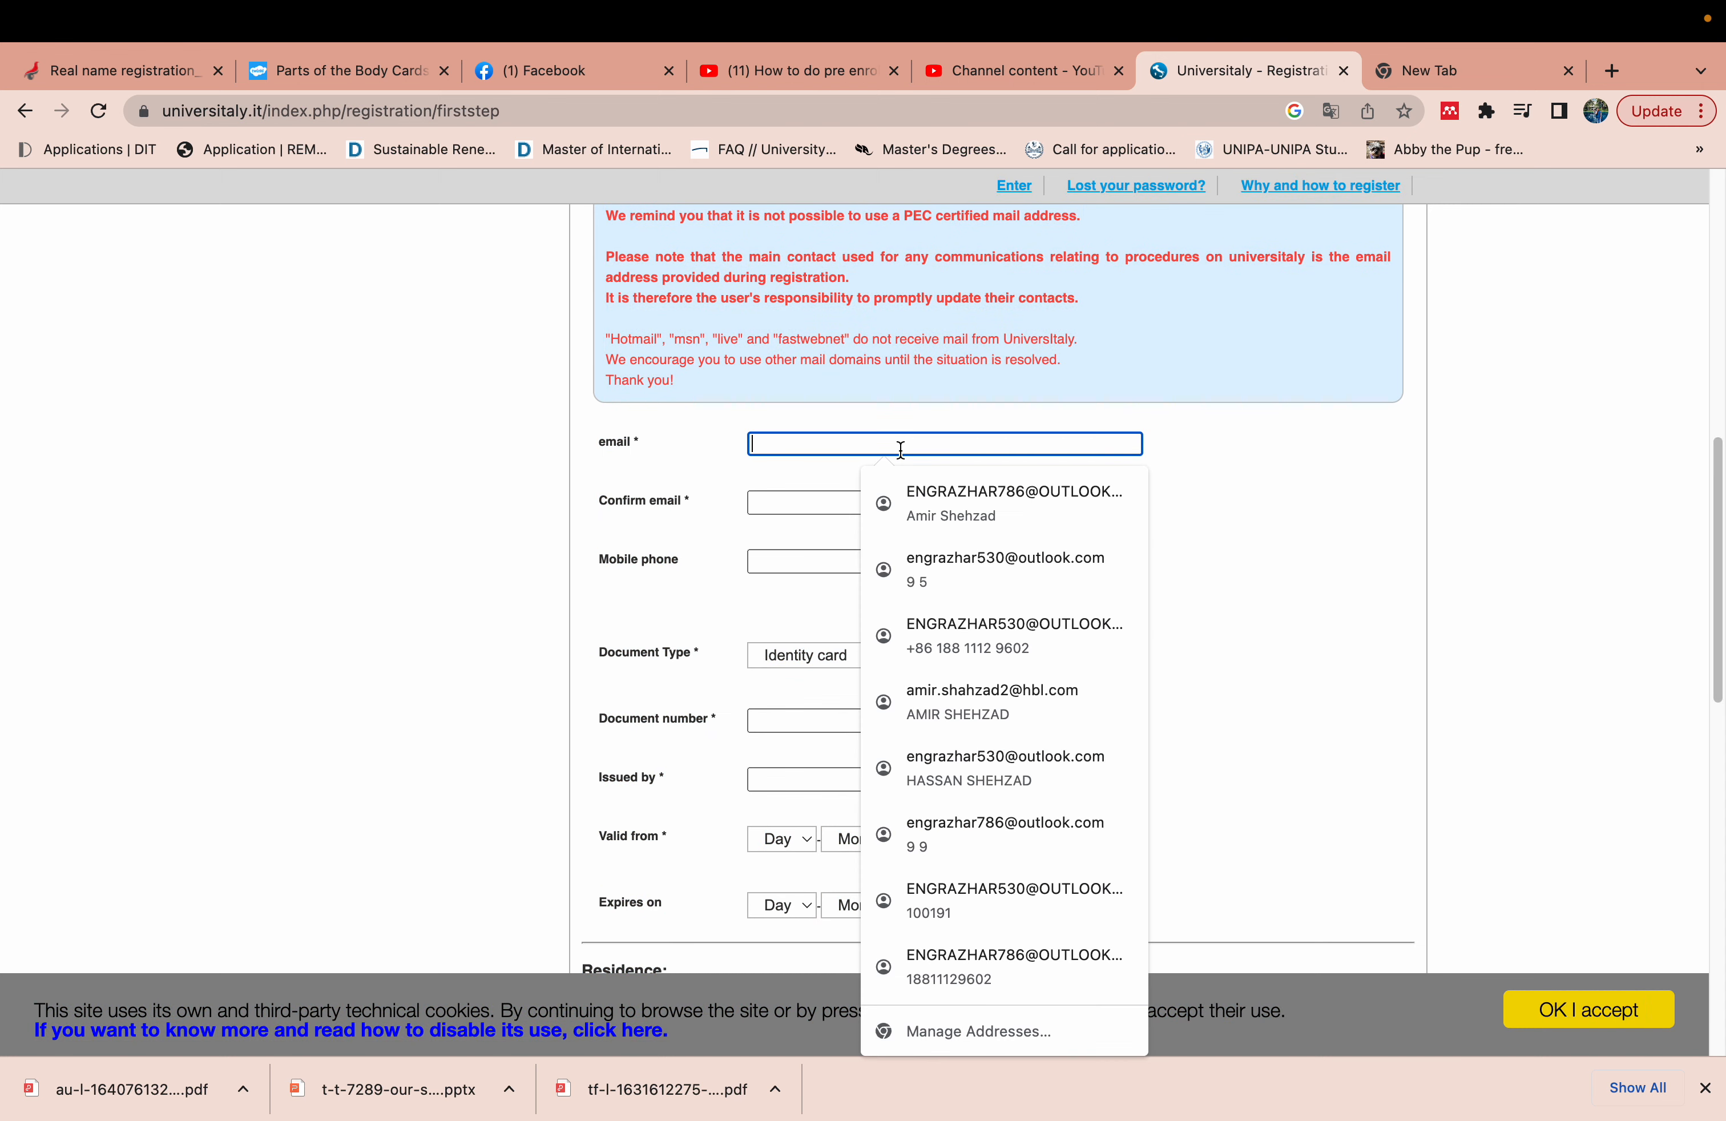
left_click(1295, 544)
left_click(1087, 446)
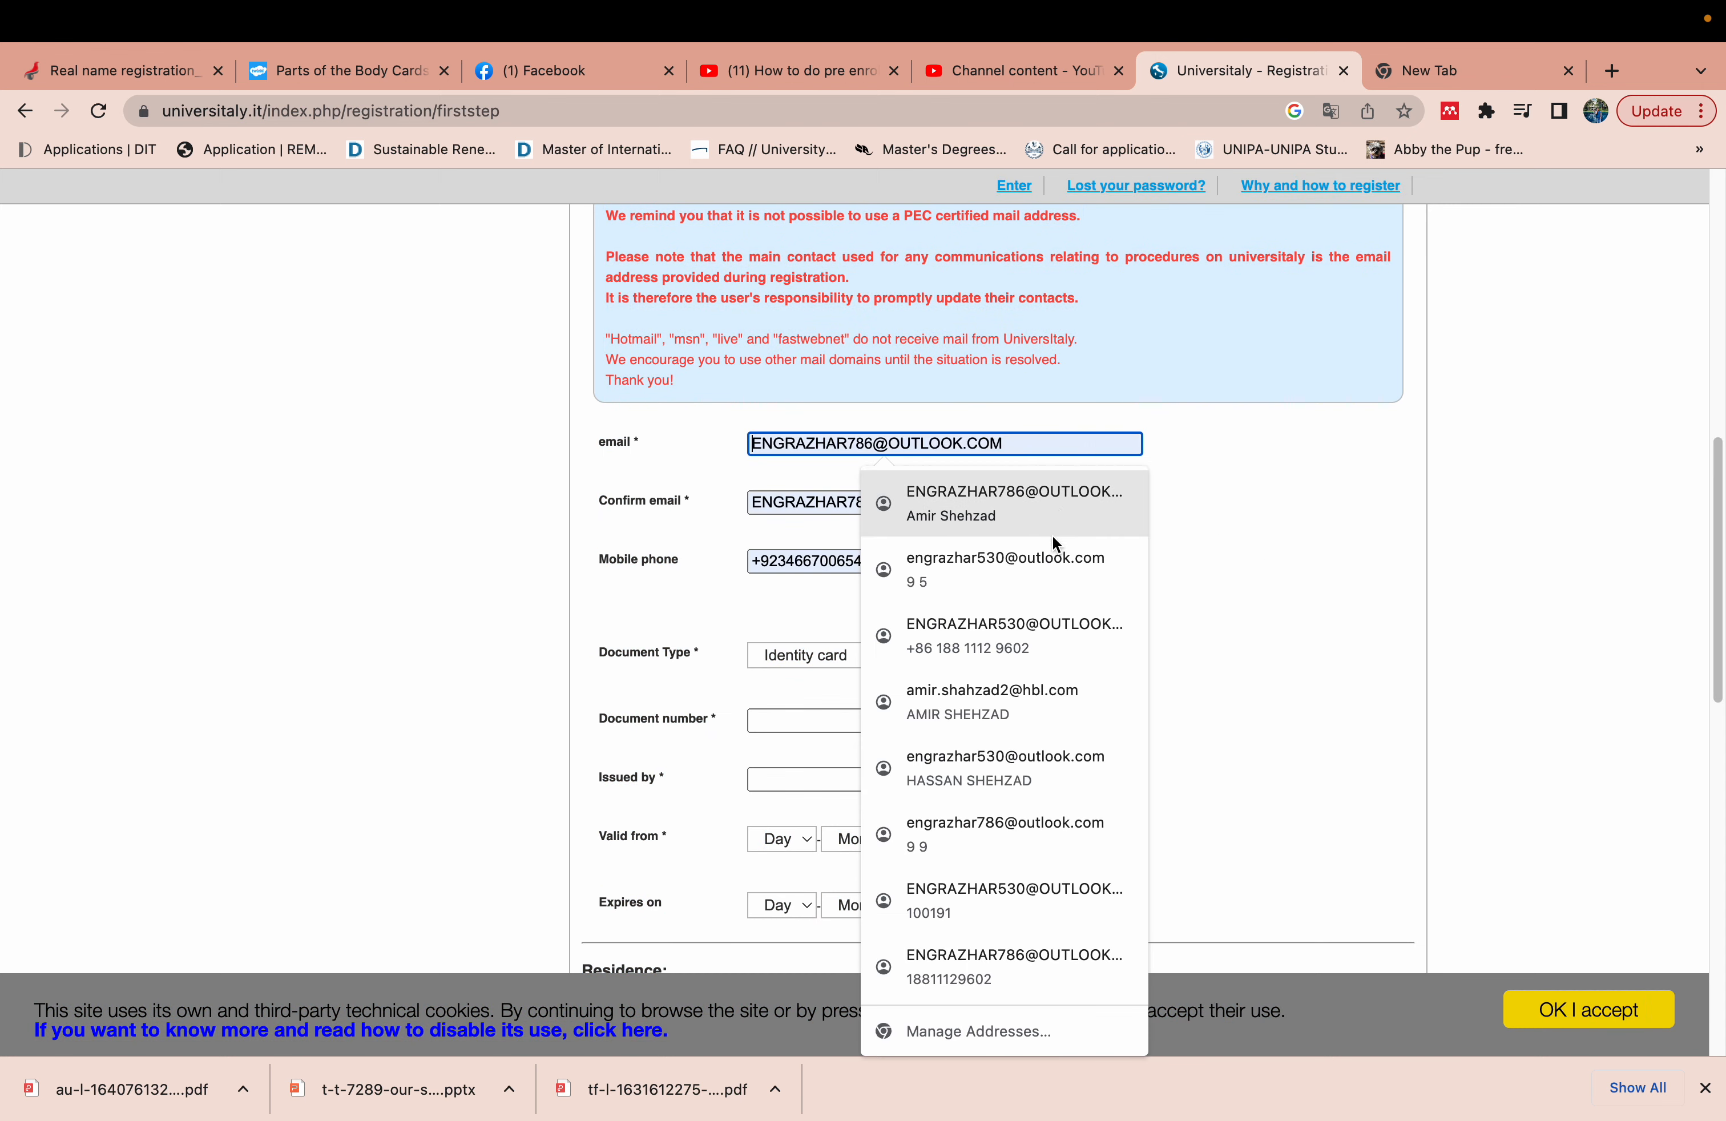
left_click(1053, 543)
left_click(953, 502)
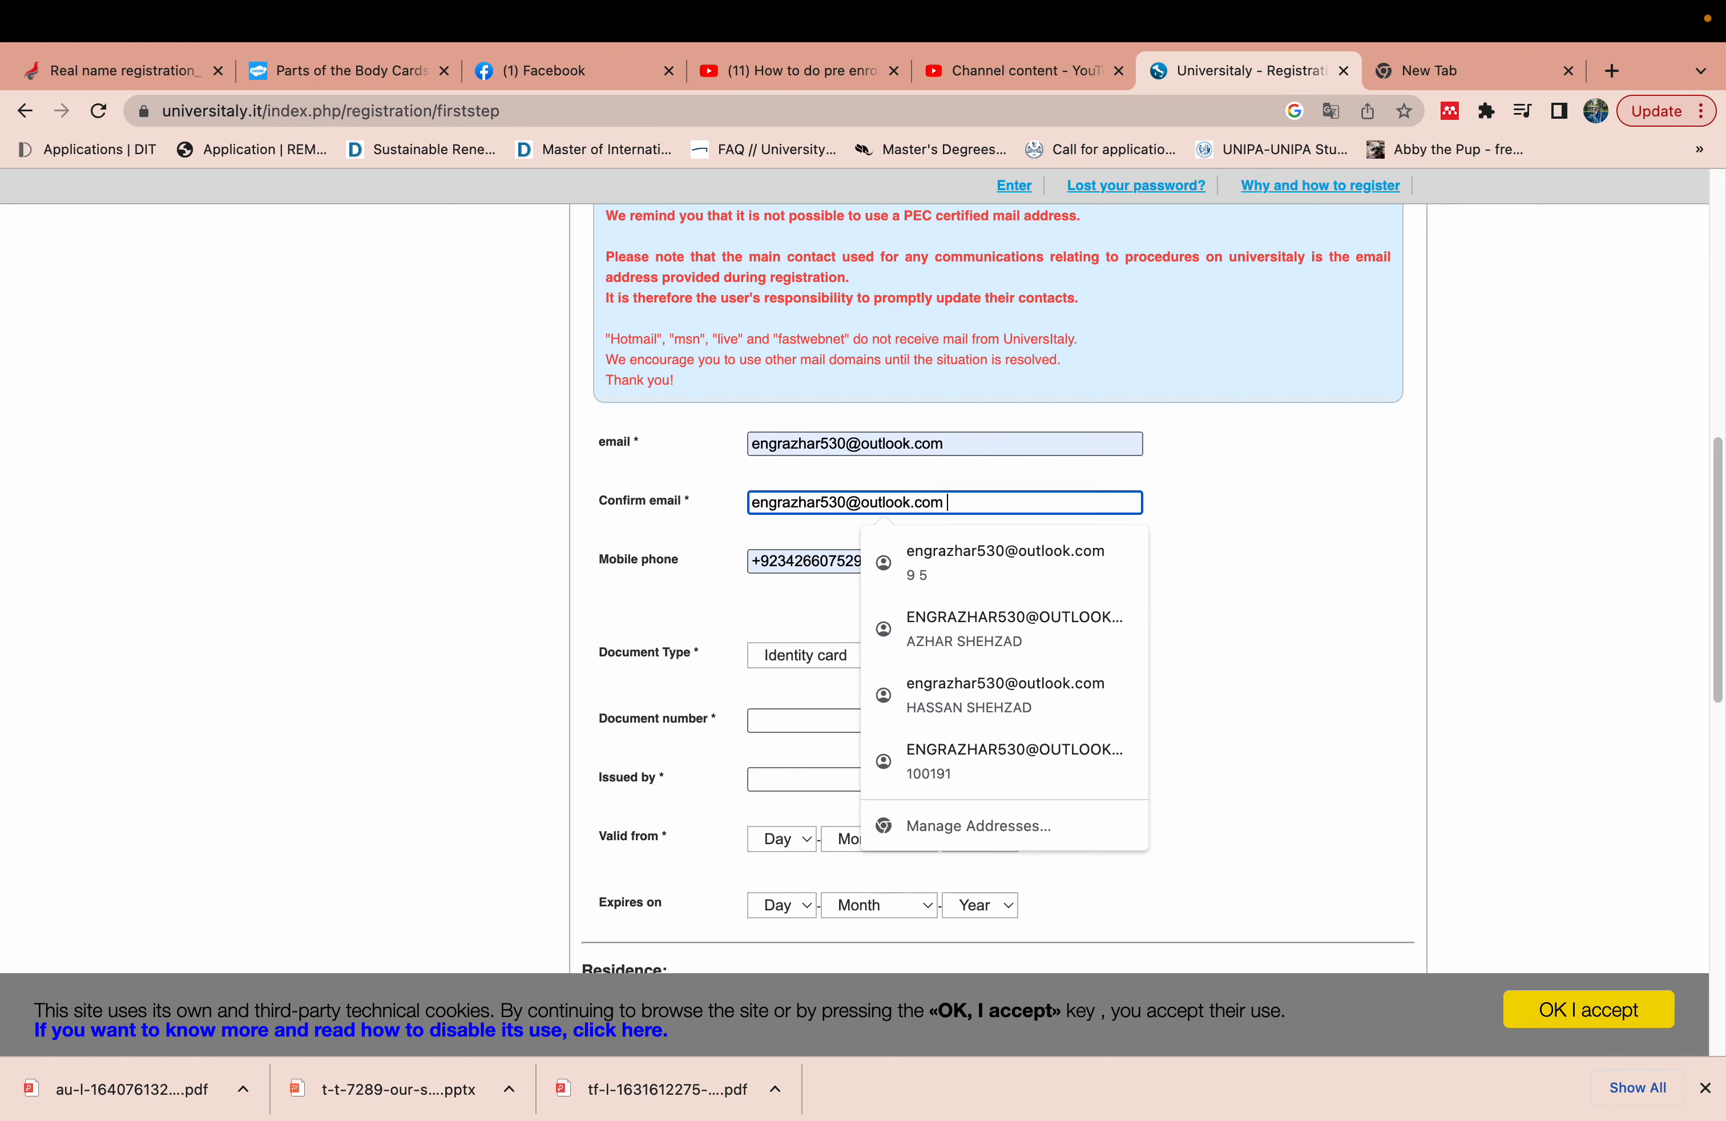
left_click(959, 443)
left_click(695, 523)
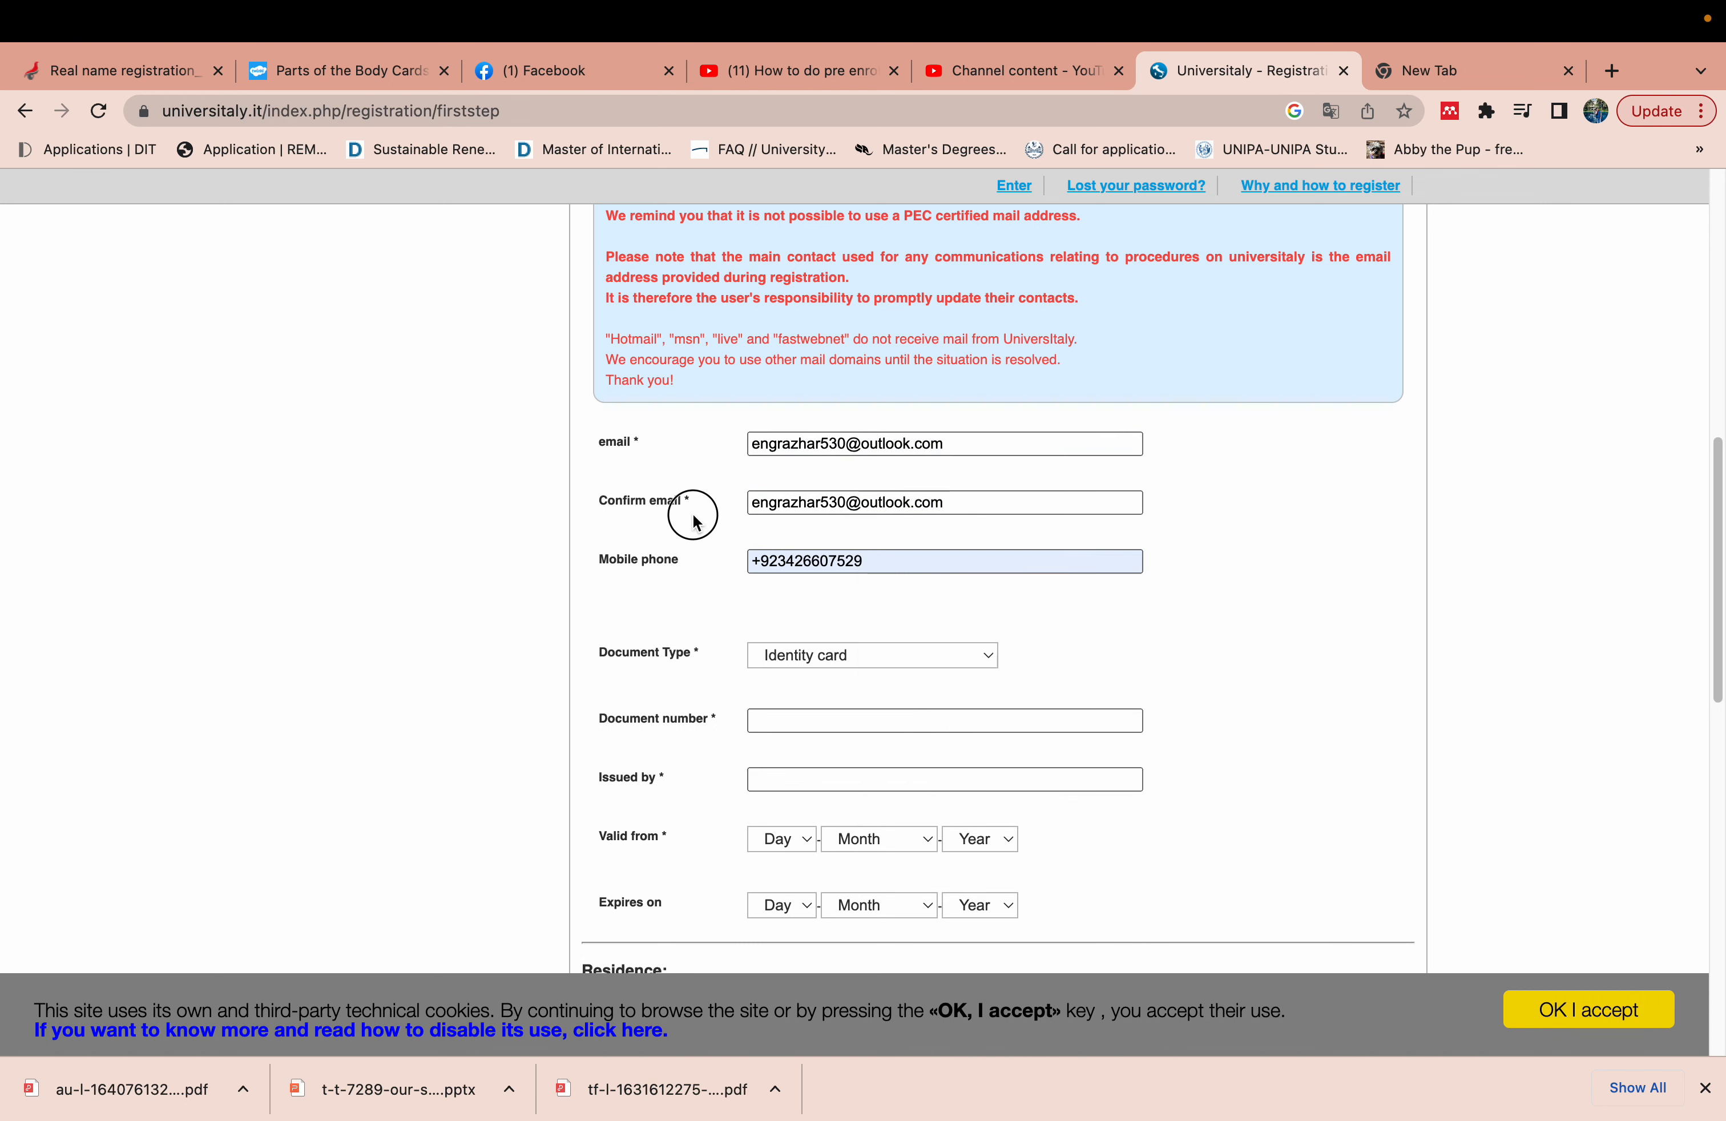
- Replace the mobile phone field with the new phone number
left_click(781, 561)
key("ctrl+a")
key("BackSpace")
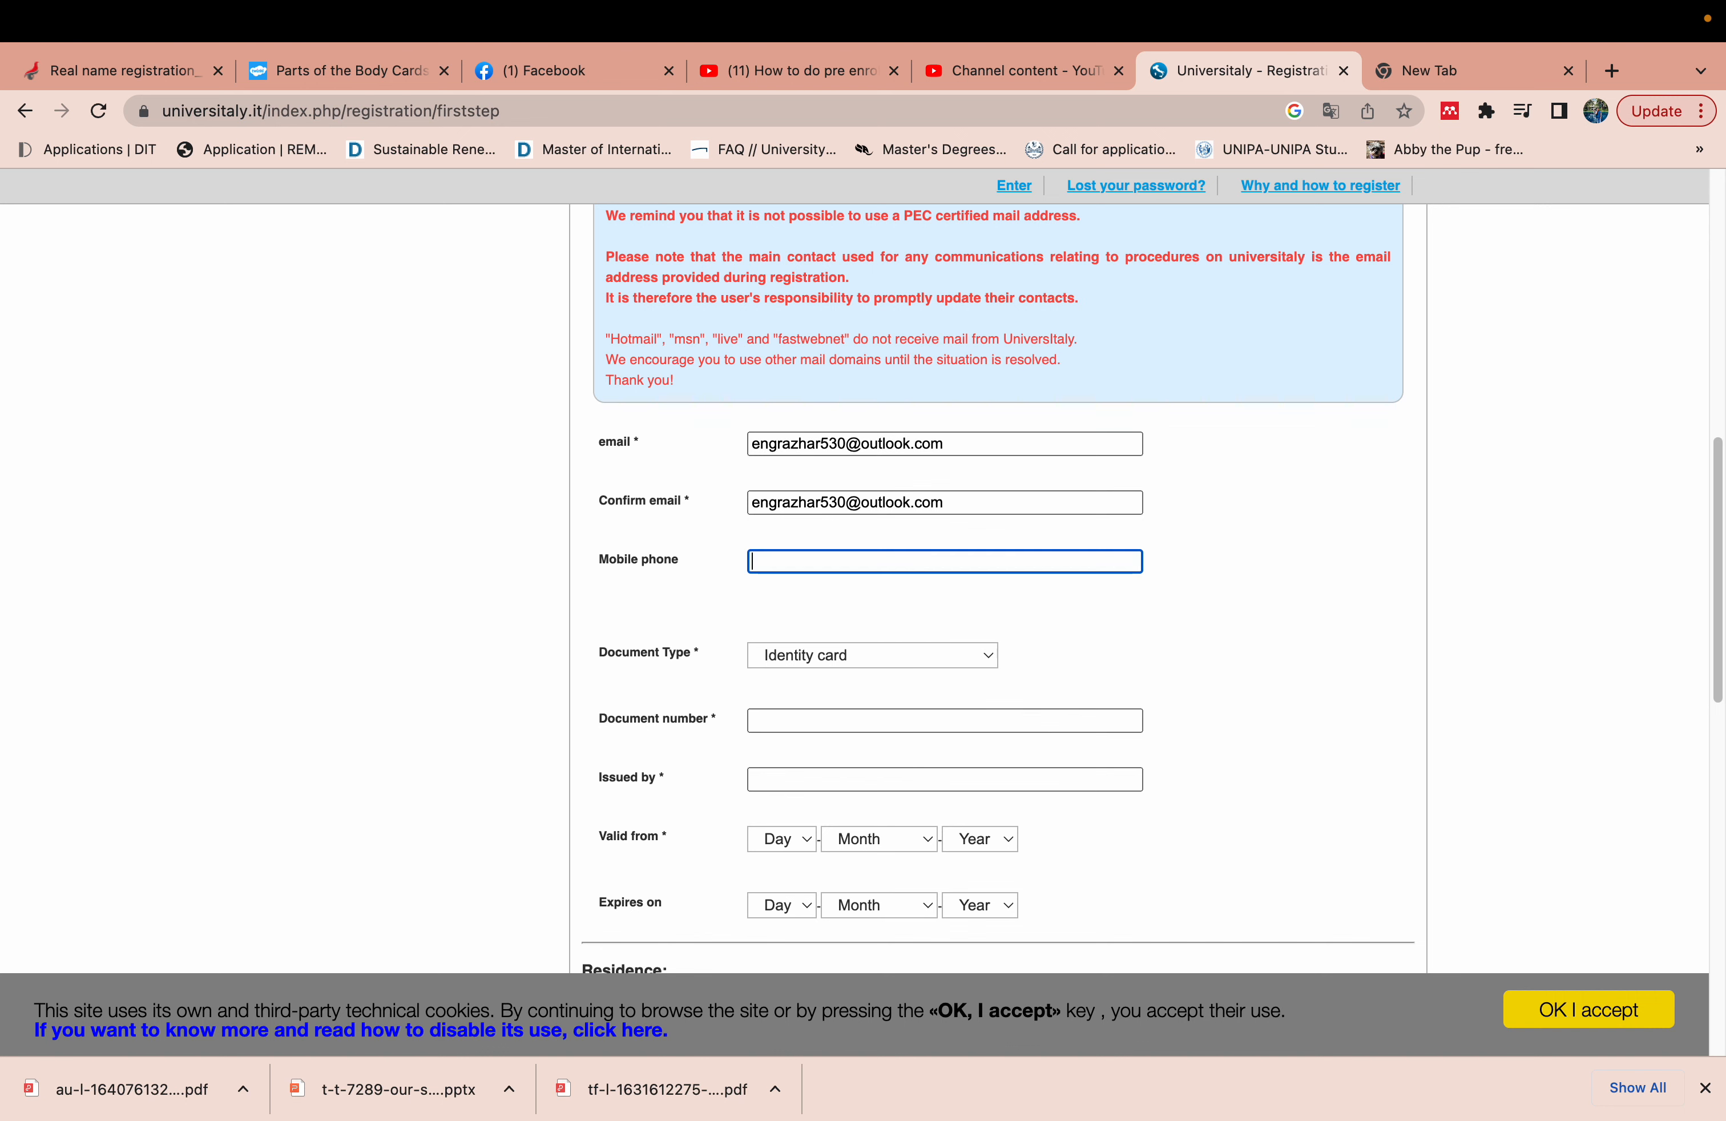
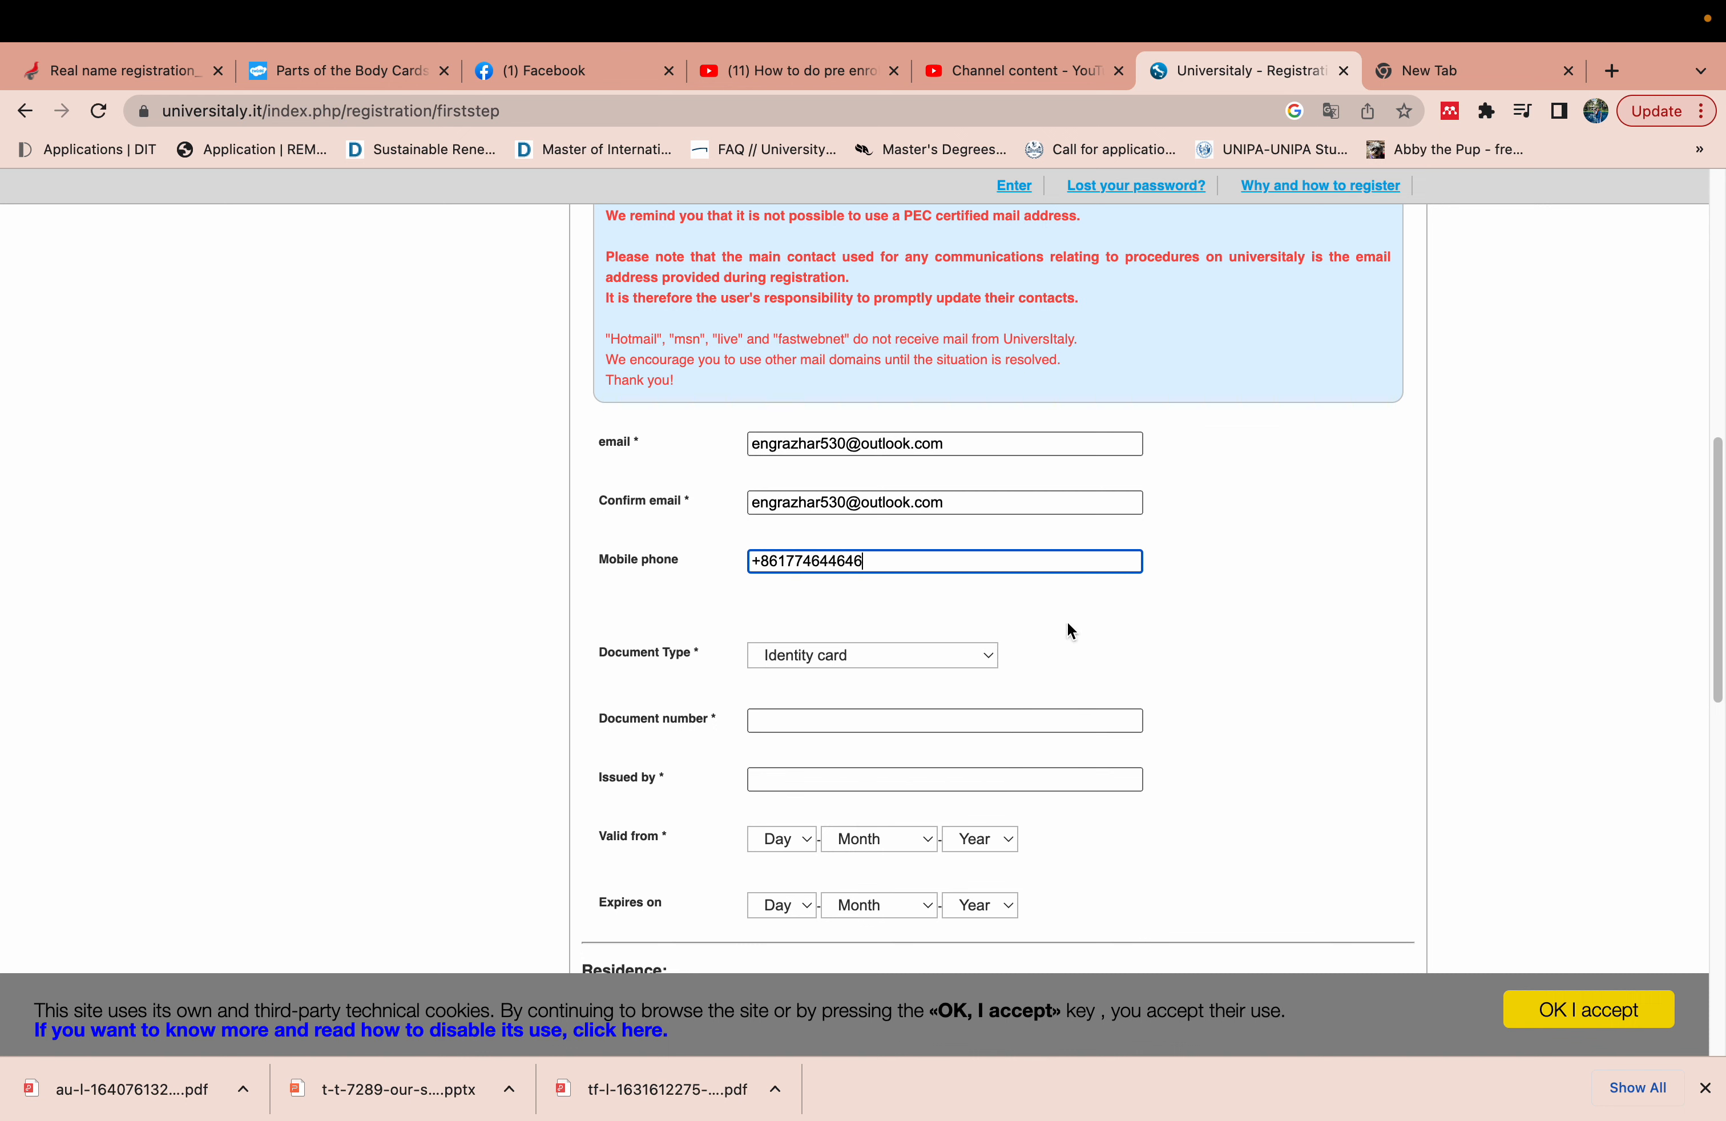
left_click(955, 659)
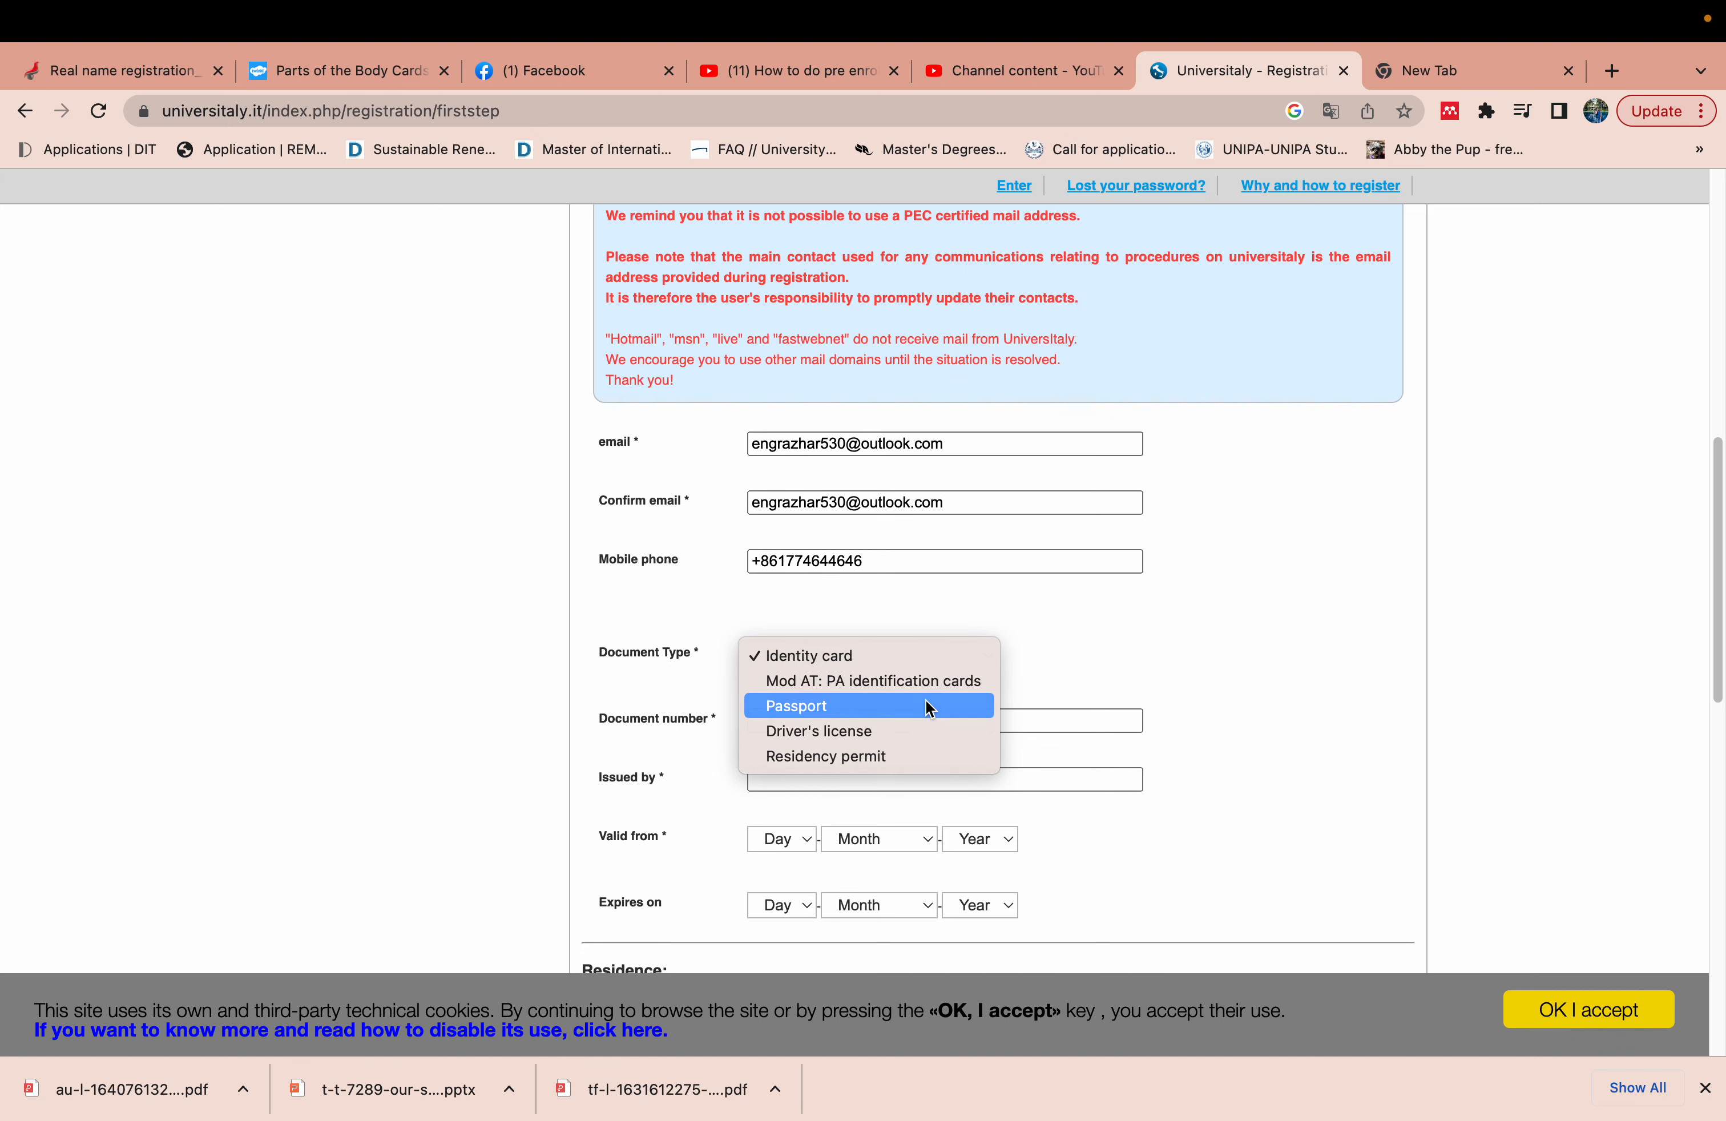
- Choose Passport as document type, enter its number, and set issuer to 'Govt of Pakistan'
left_click(930, 708)
left_click_drag(1710, 589, 1713, 685)
left_click(1040, 422)
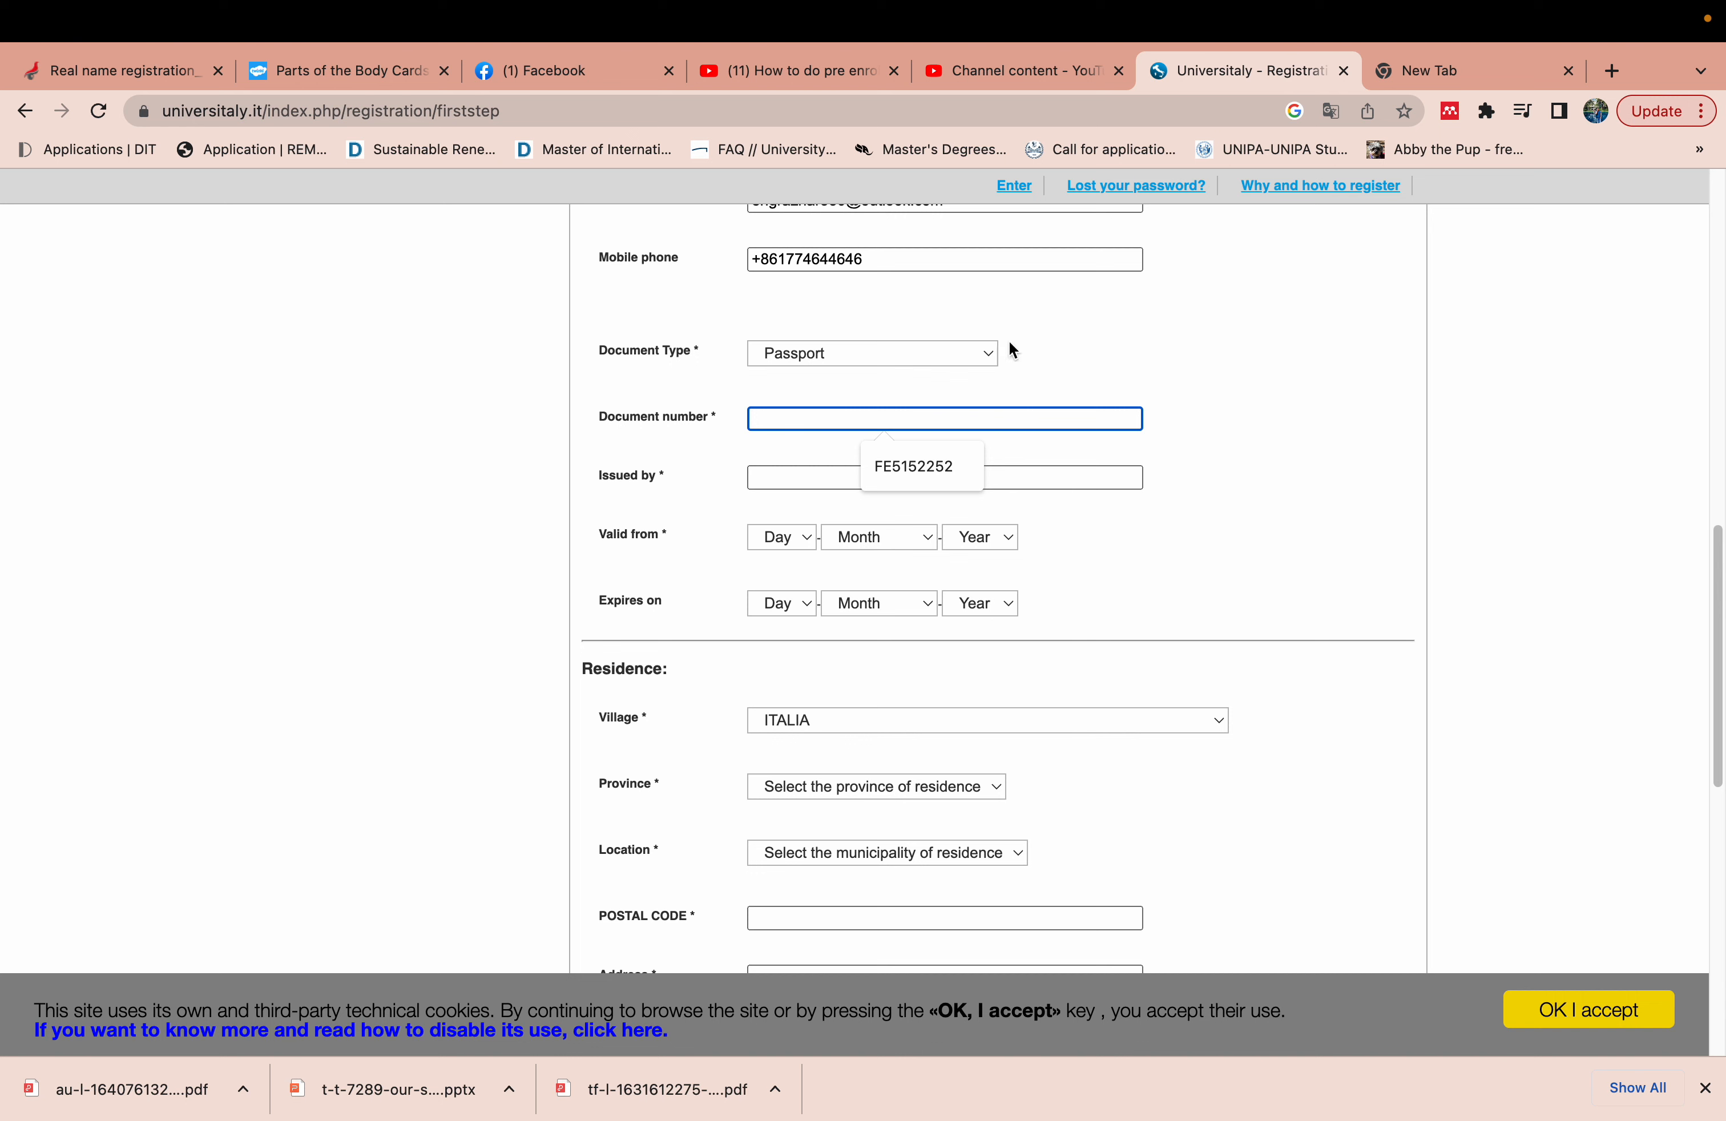
left_click(937, 457)
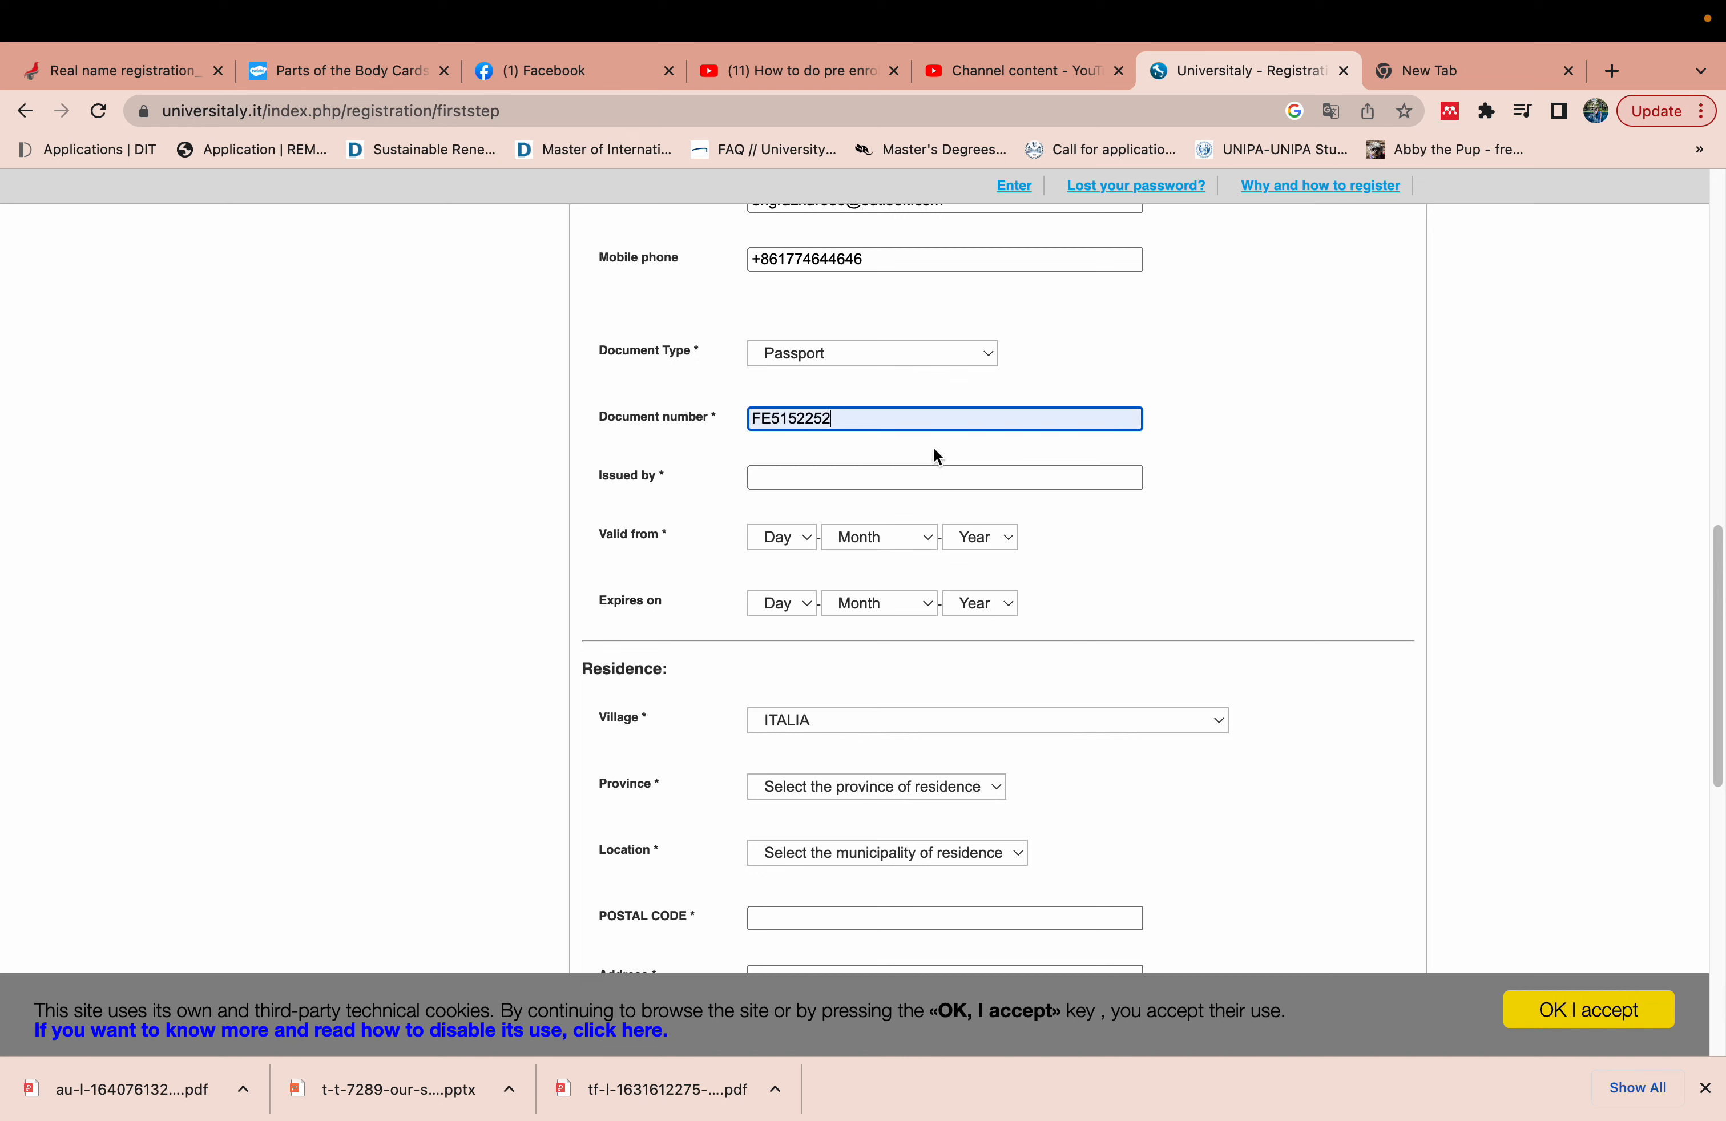
key("BackSpace")
key("BackSpace")
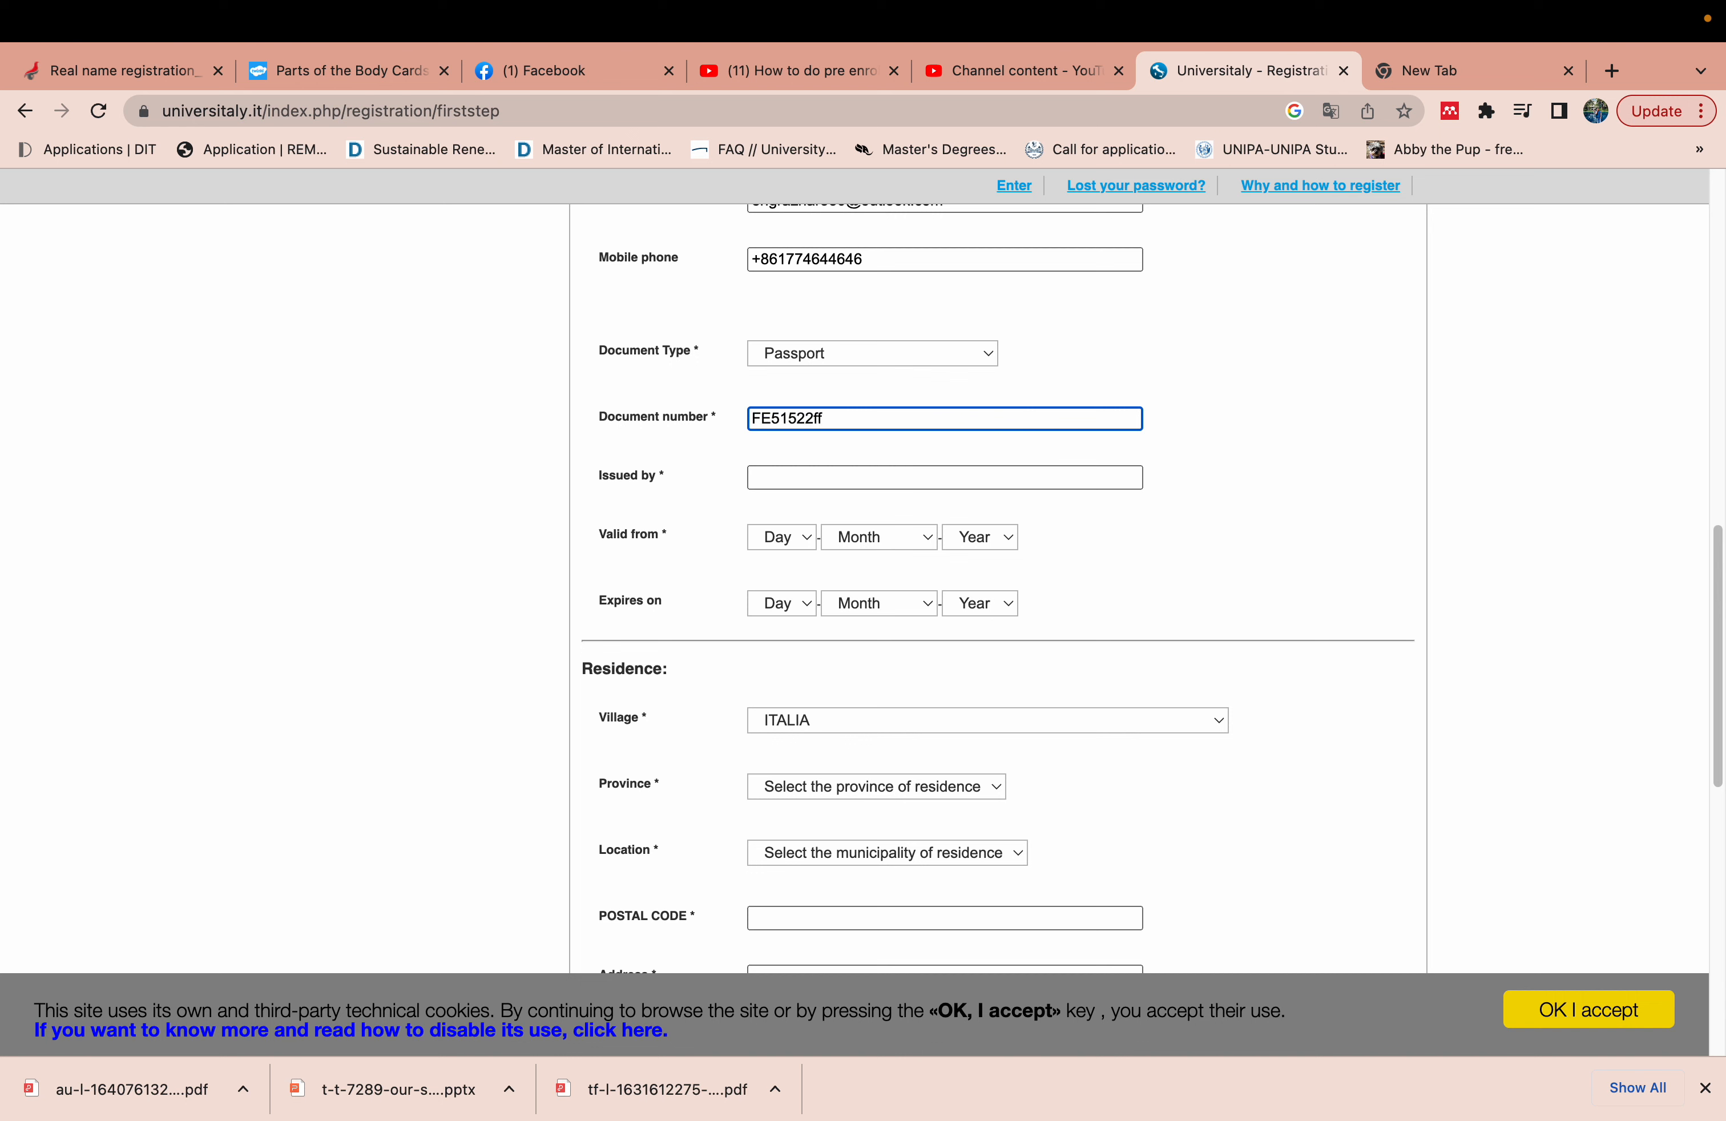
key("BackSpace")
key("BackSpace")
left_click(1256, 471)
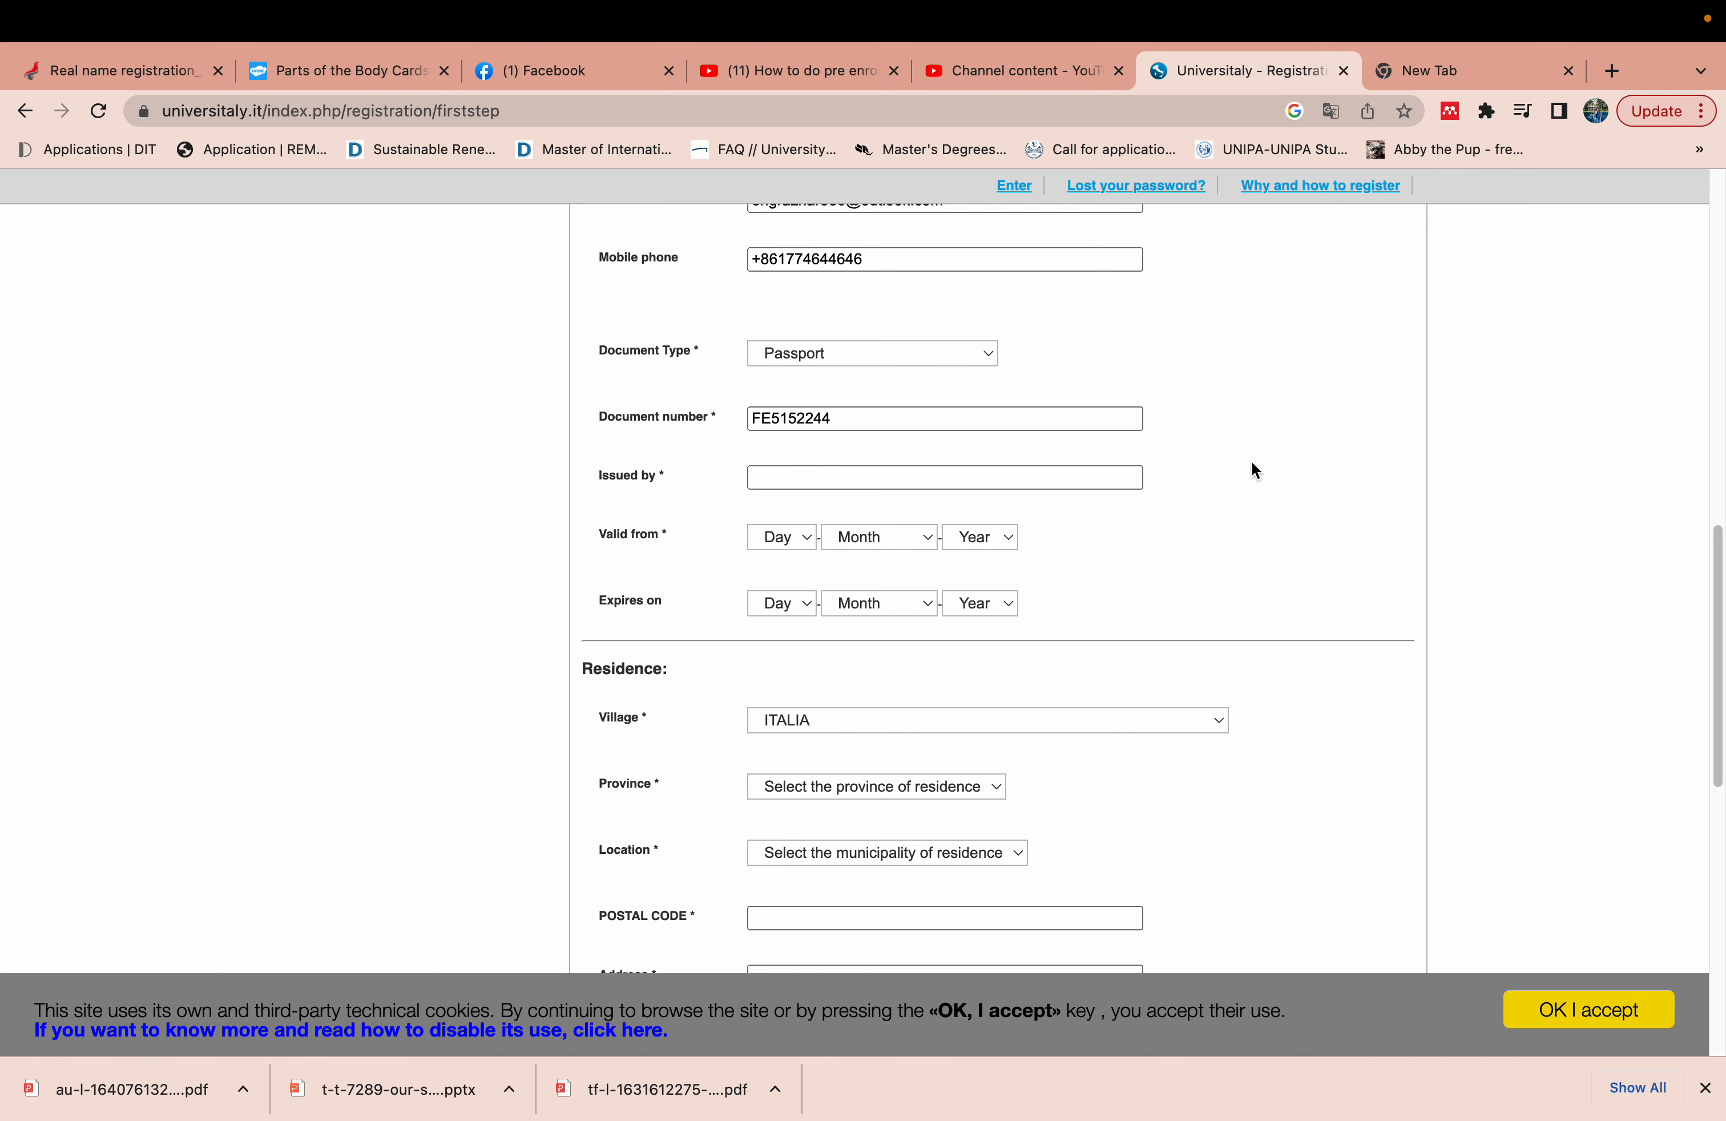
left_click(1038, 478)
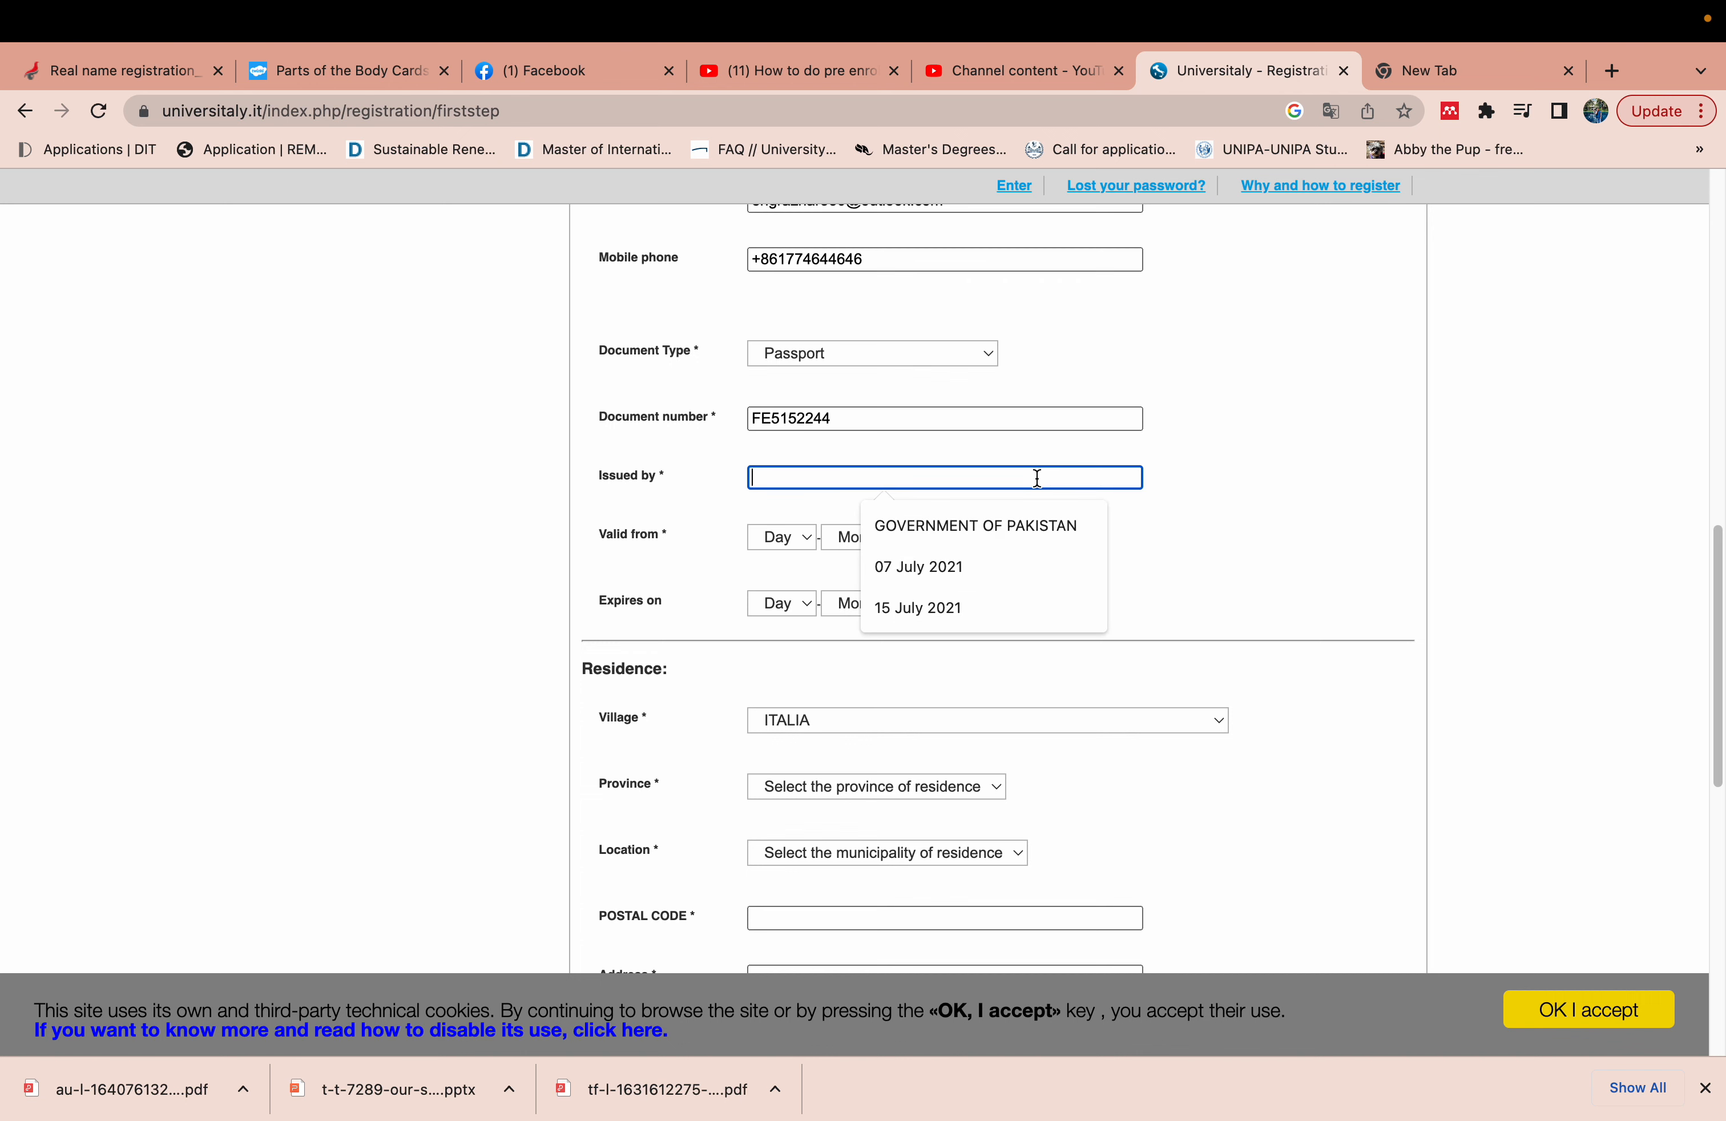
type("Govt of ")
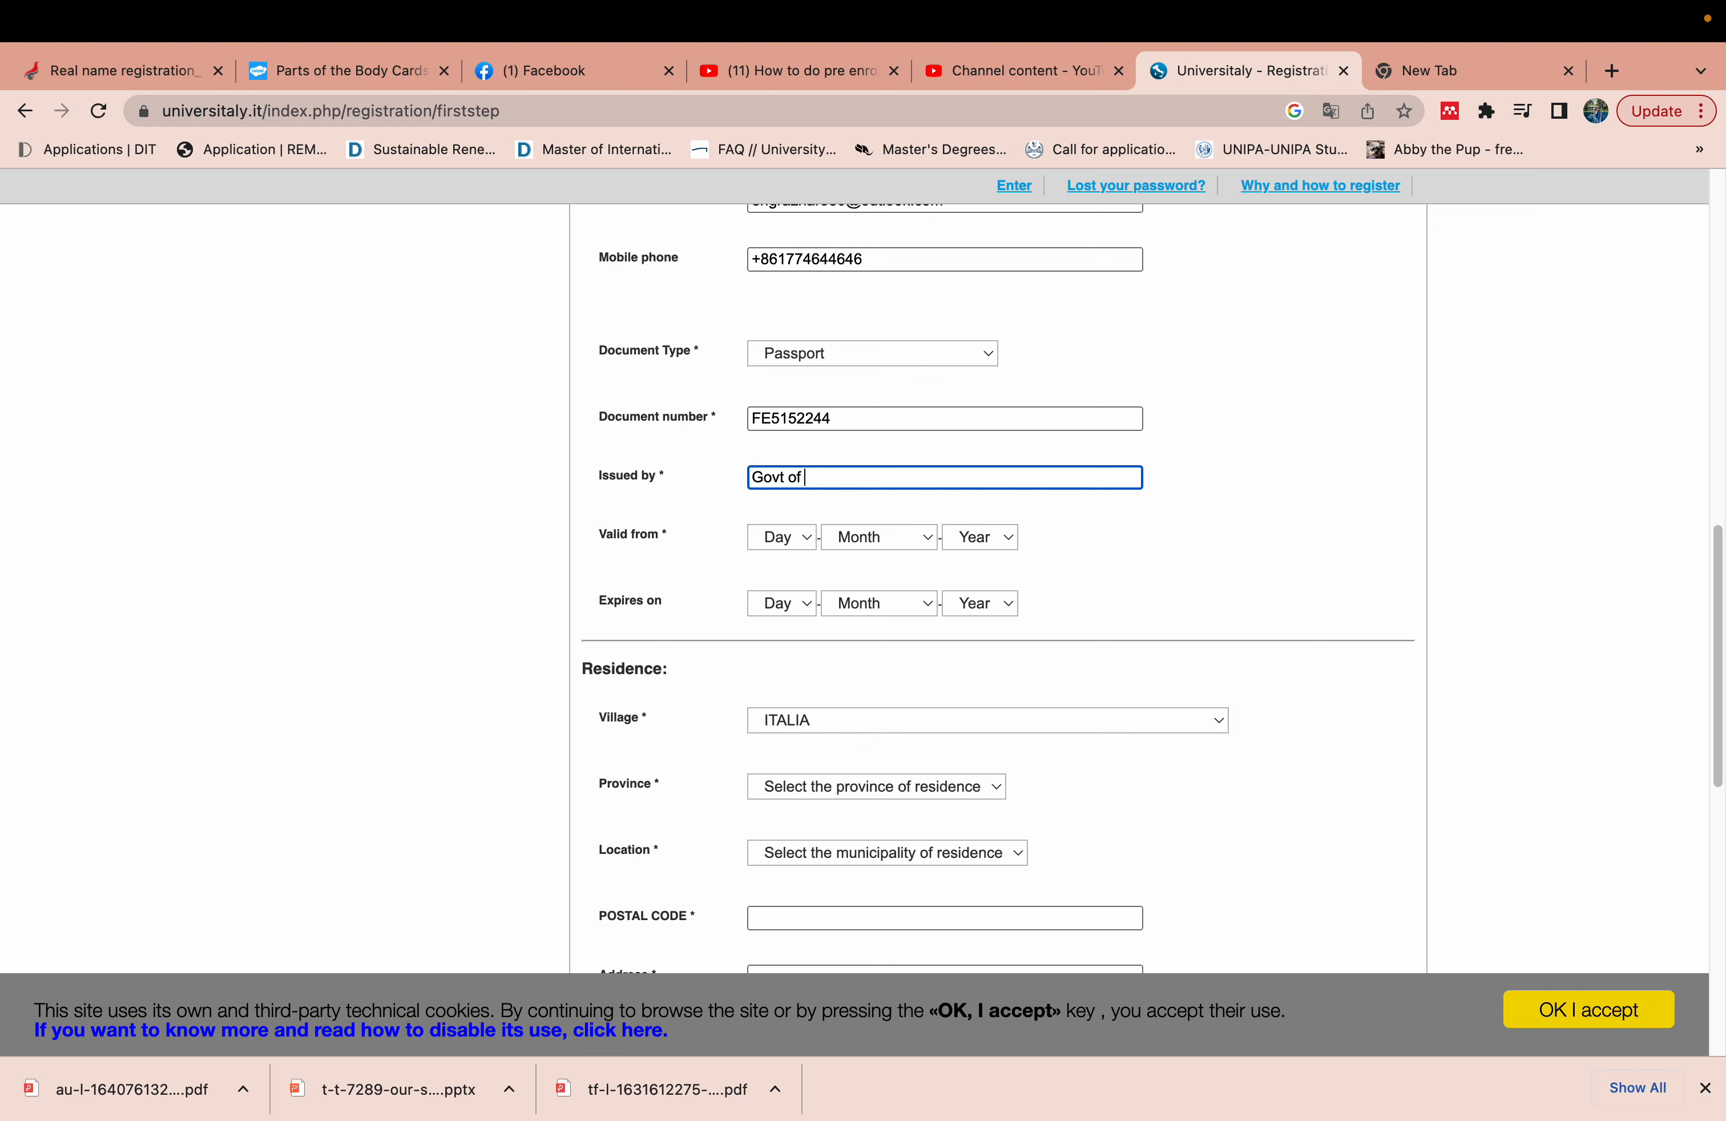
type("Pakistan")
- Set the passport valid-from date to 01 February 1979 and expiry to 03 April 2027
left_click(762, 539)
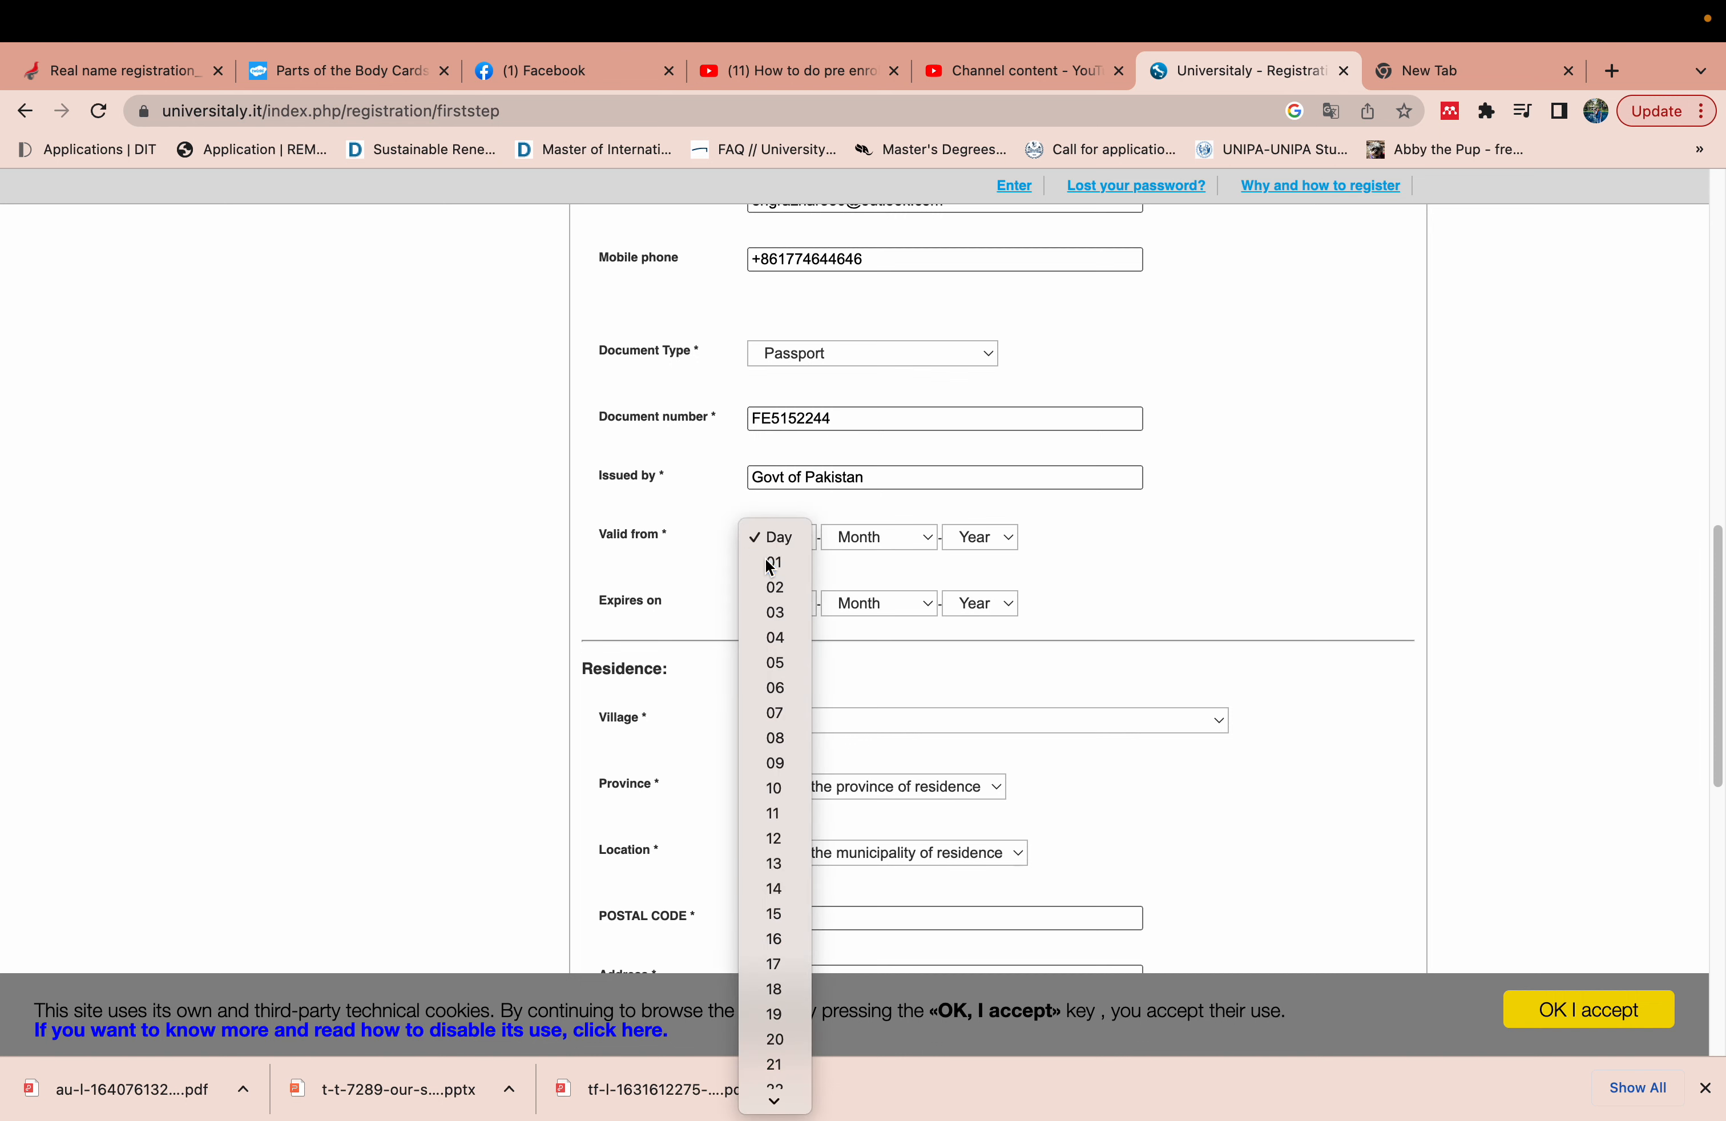
left_click(770, 565)
left_click(865, 537)
left_click(862, 586)
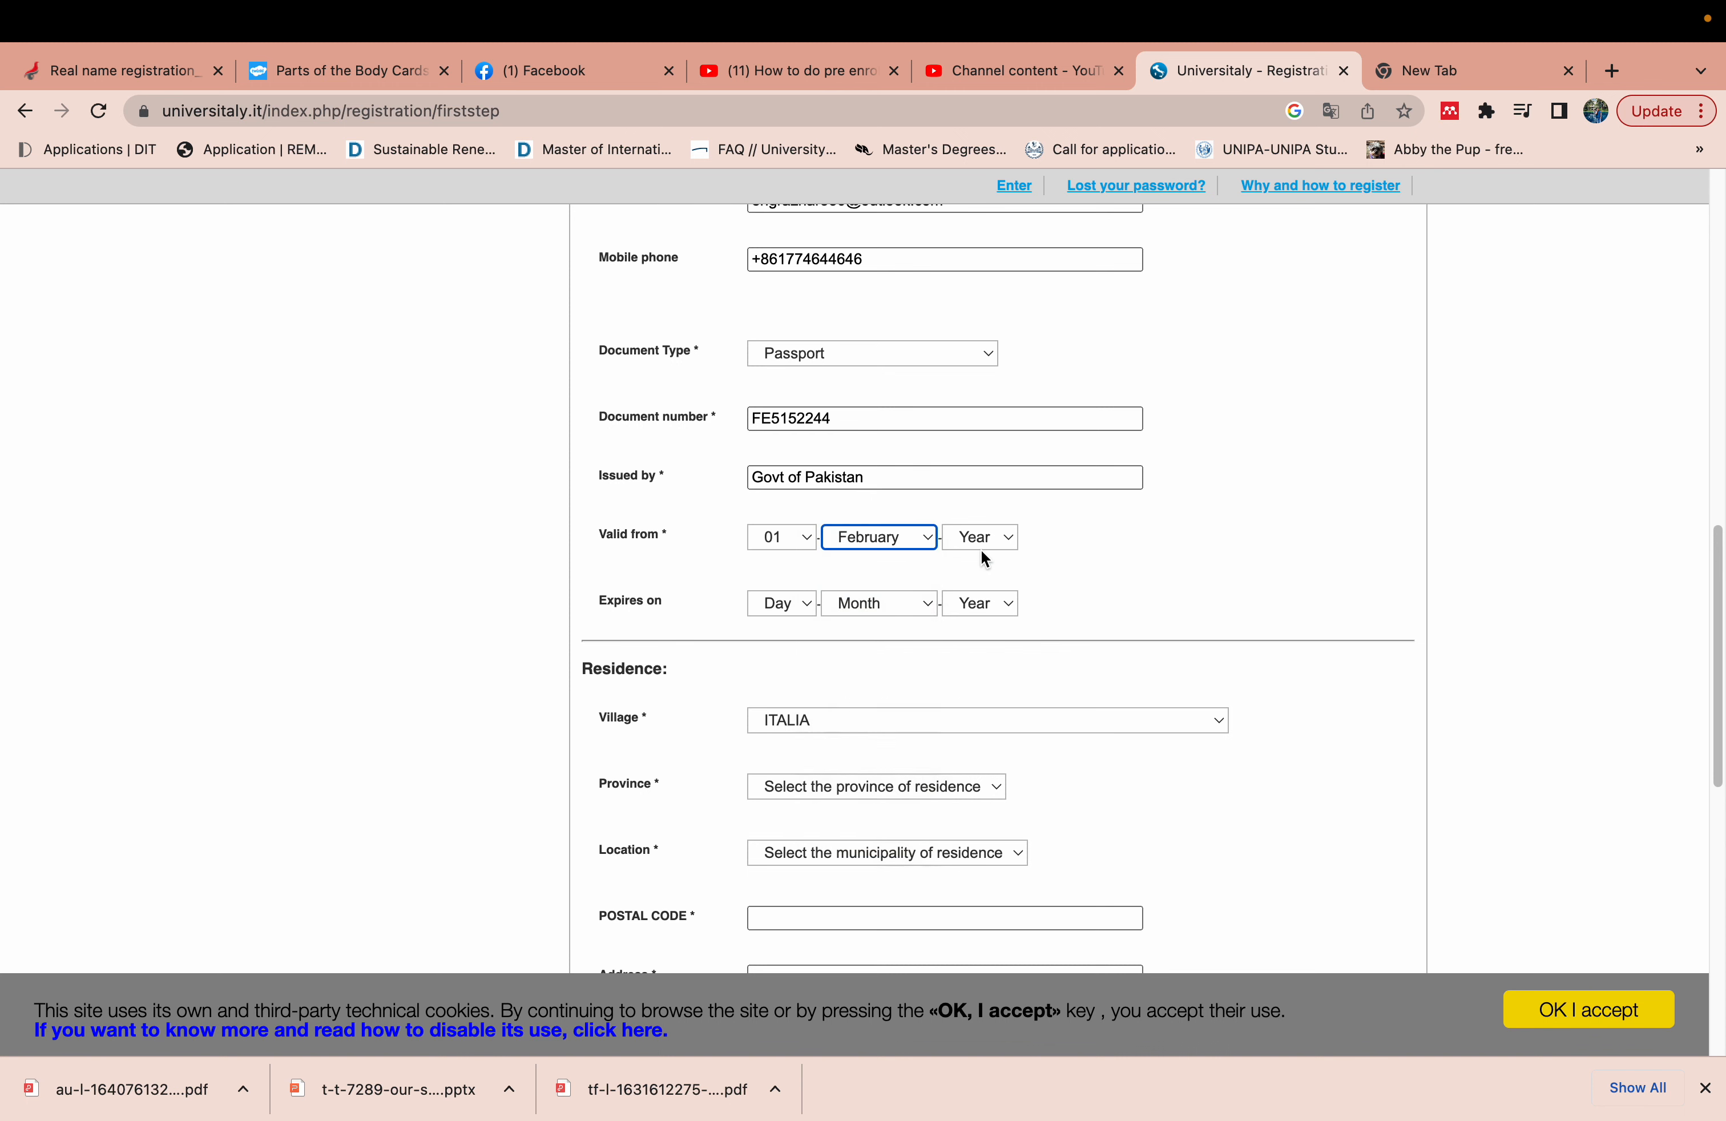
left_click(984, 542)
left_click(975, 709)
left_click(801, 605)
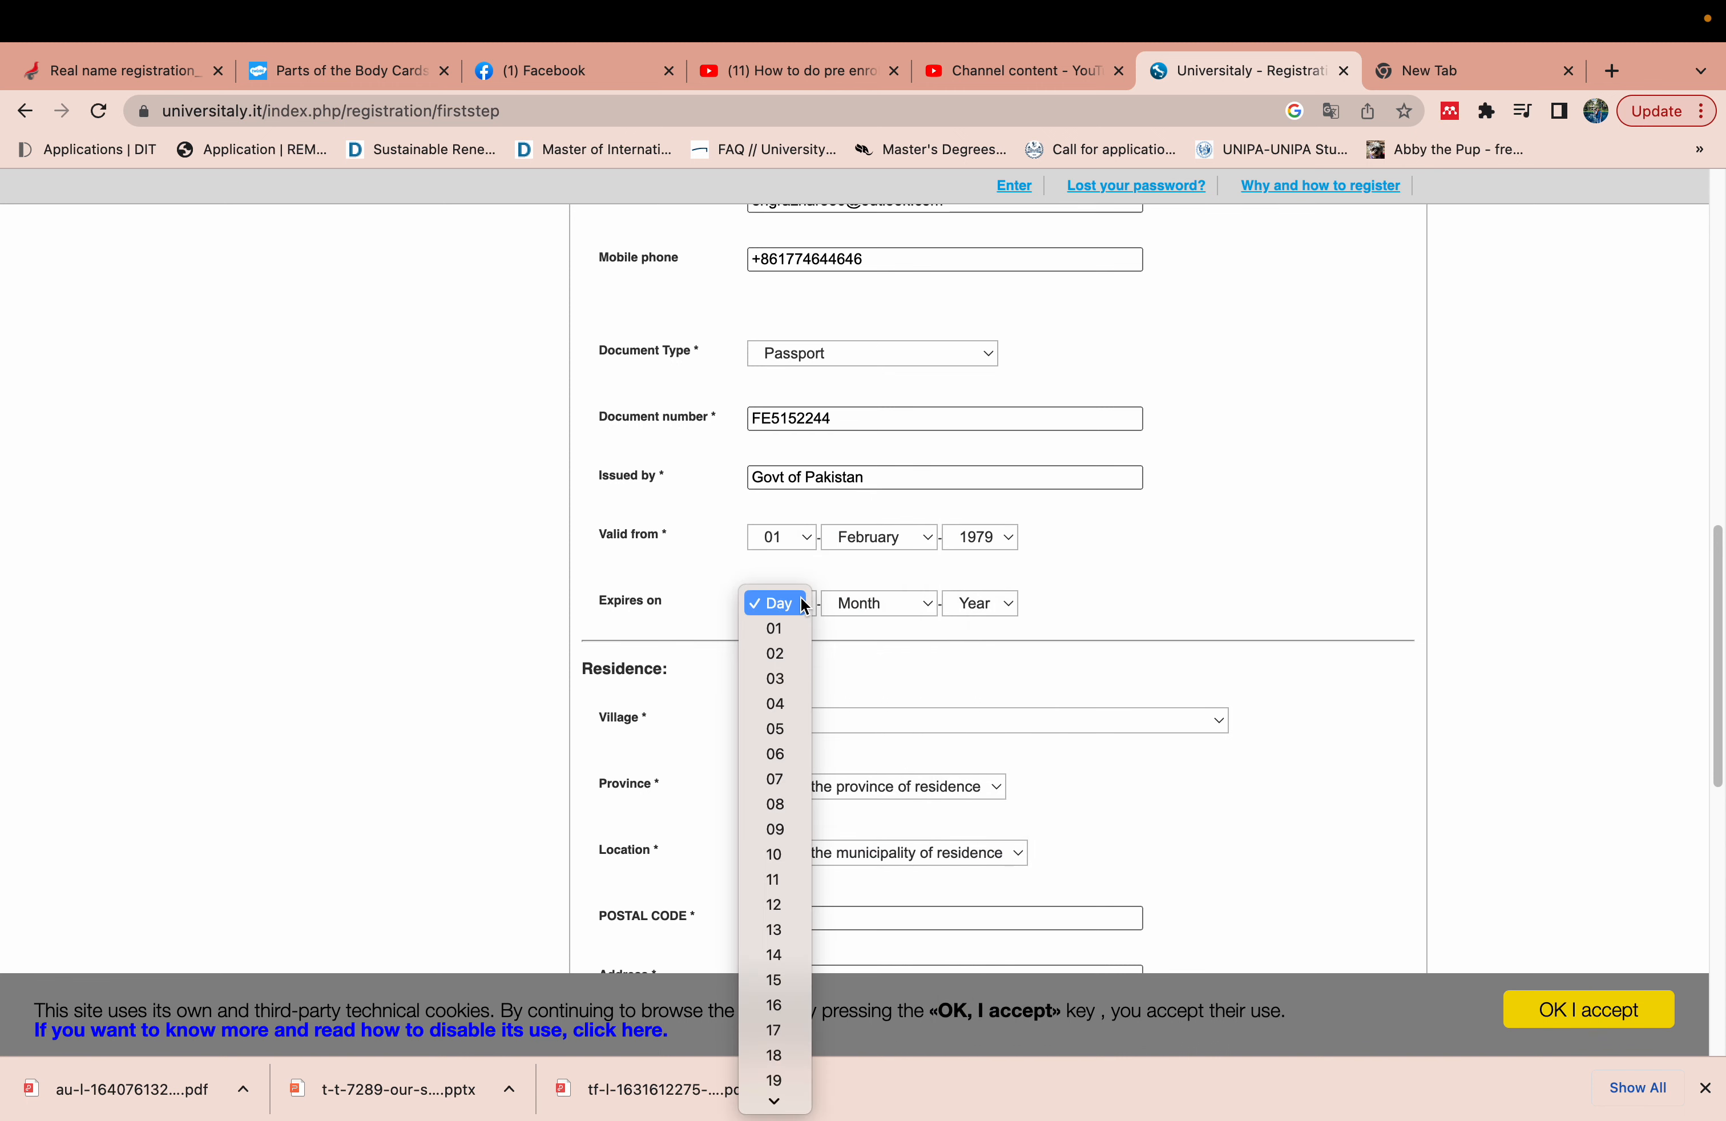
left_click(774, 678)
left_click(898, 608)
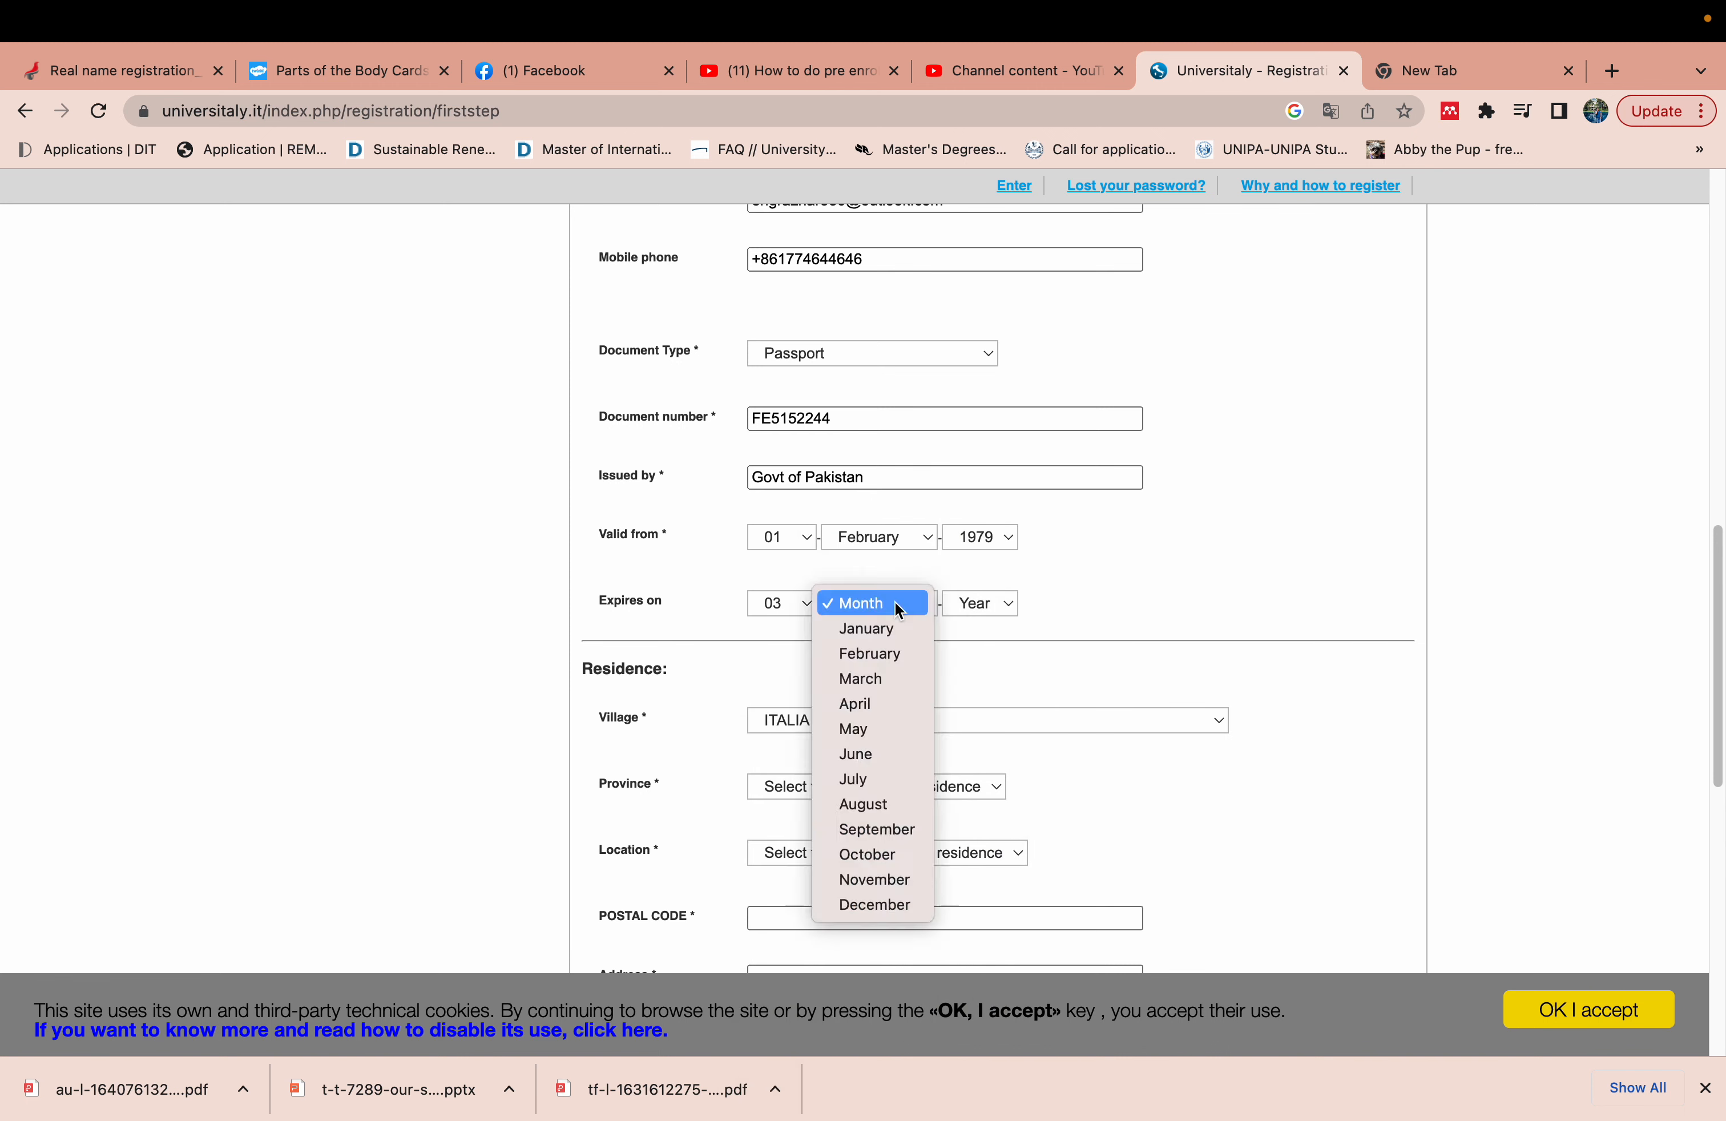
left_click(884, 709)
left_click(984, 605)
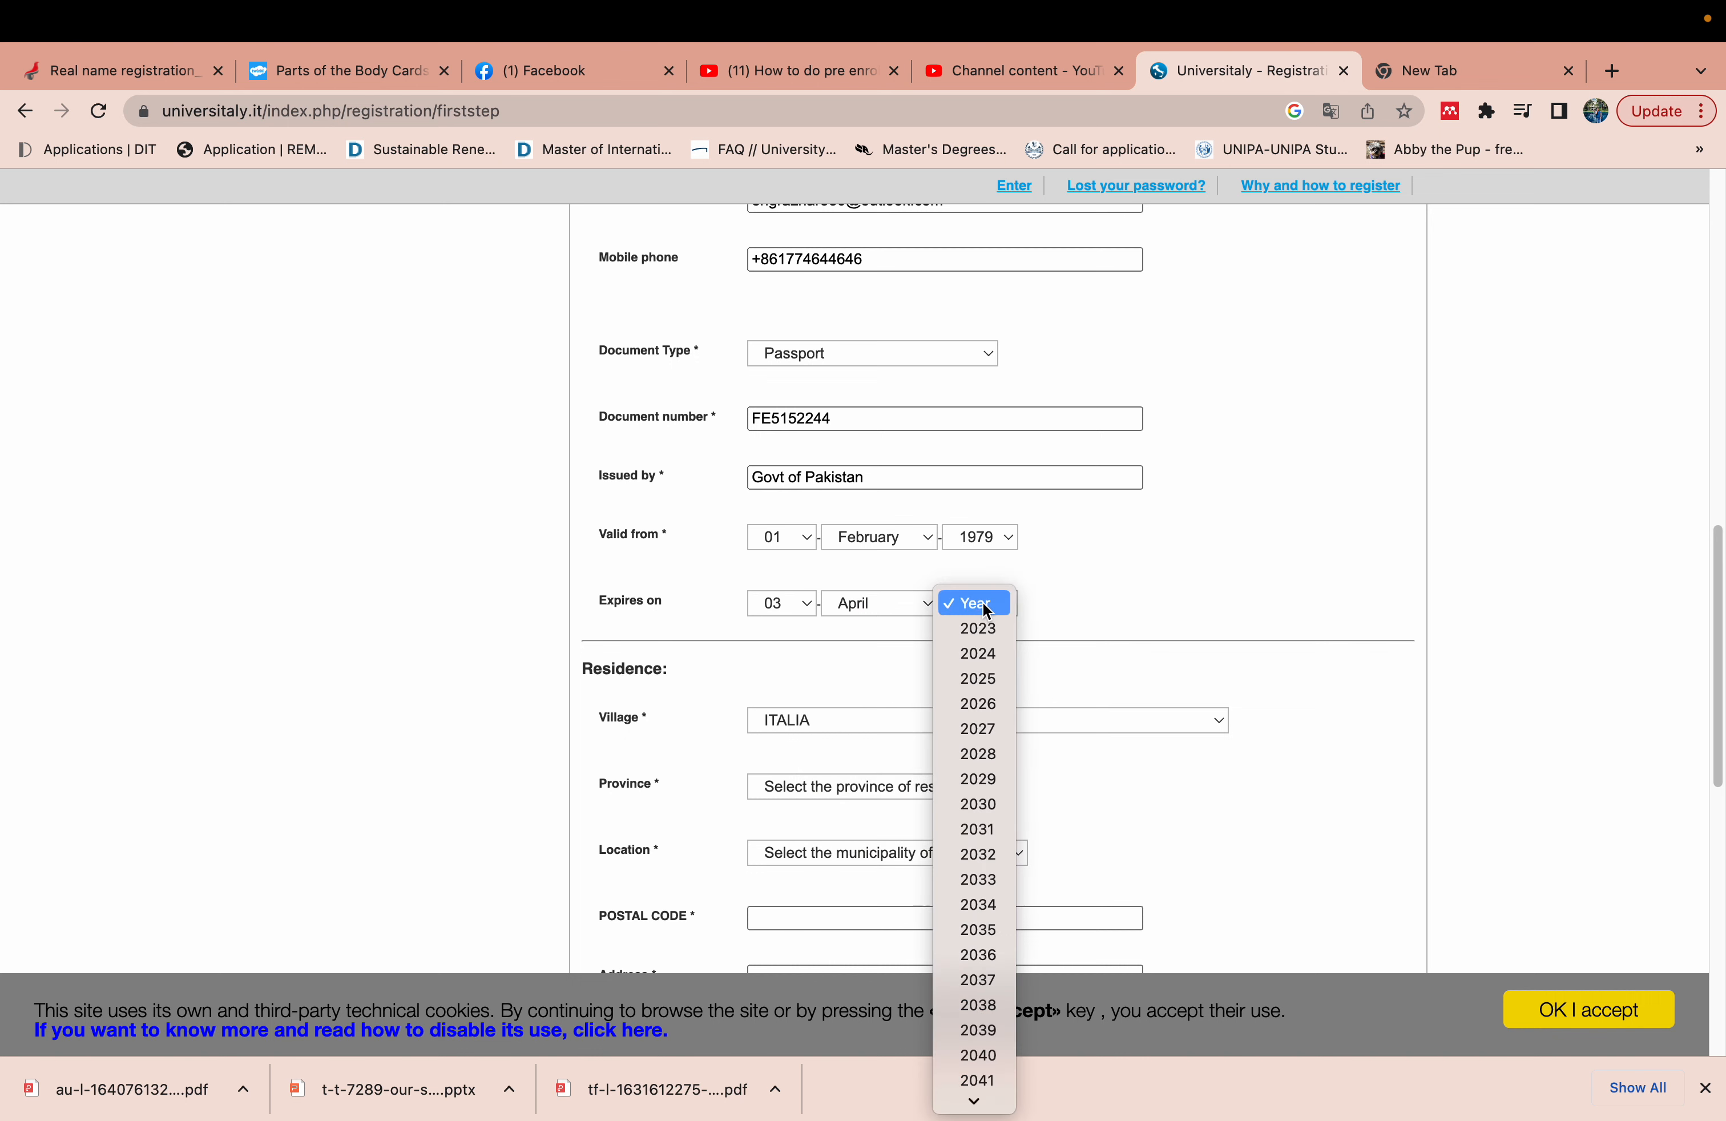
left_click(986, 741)
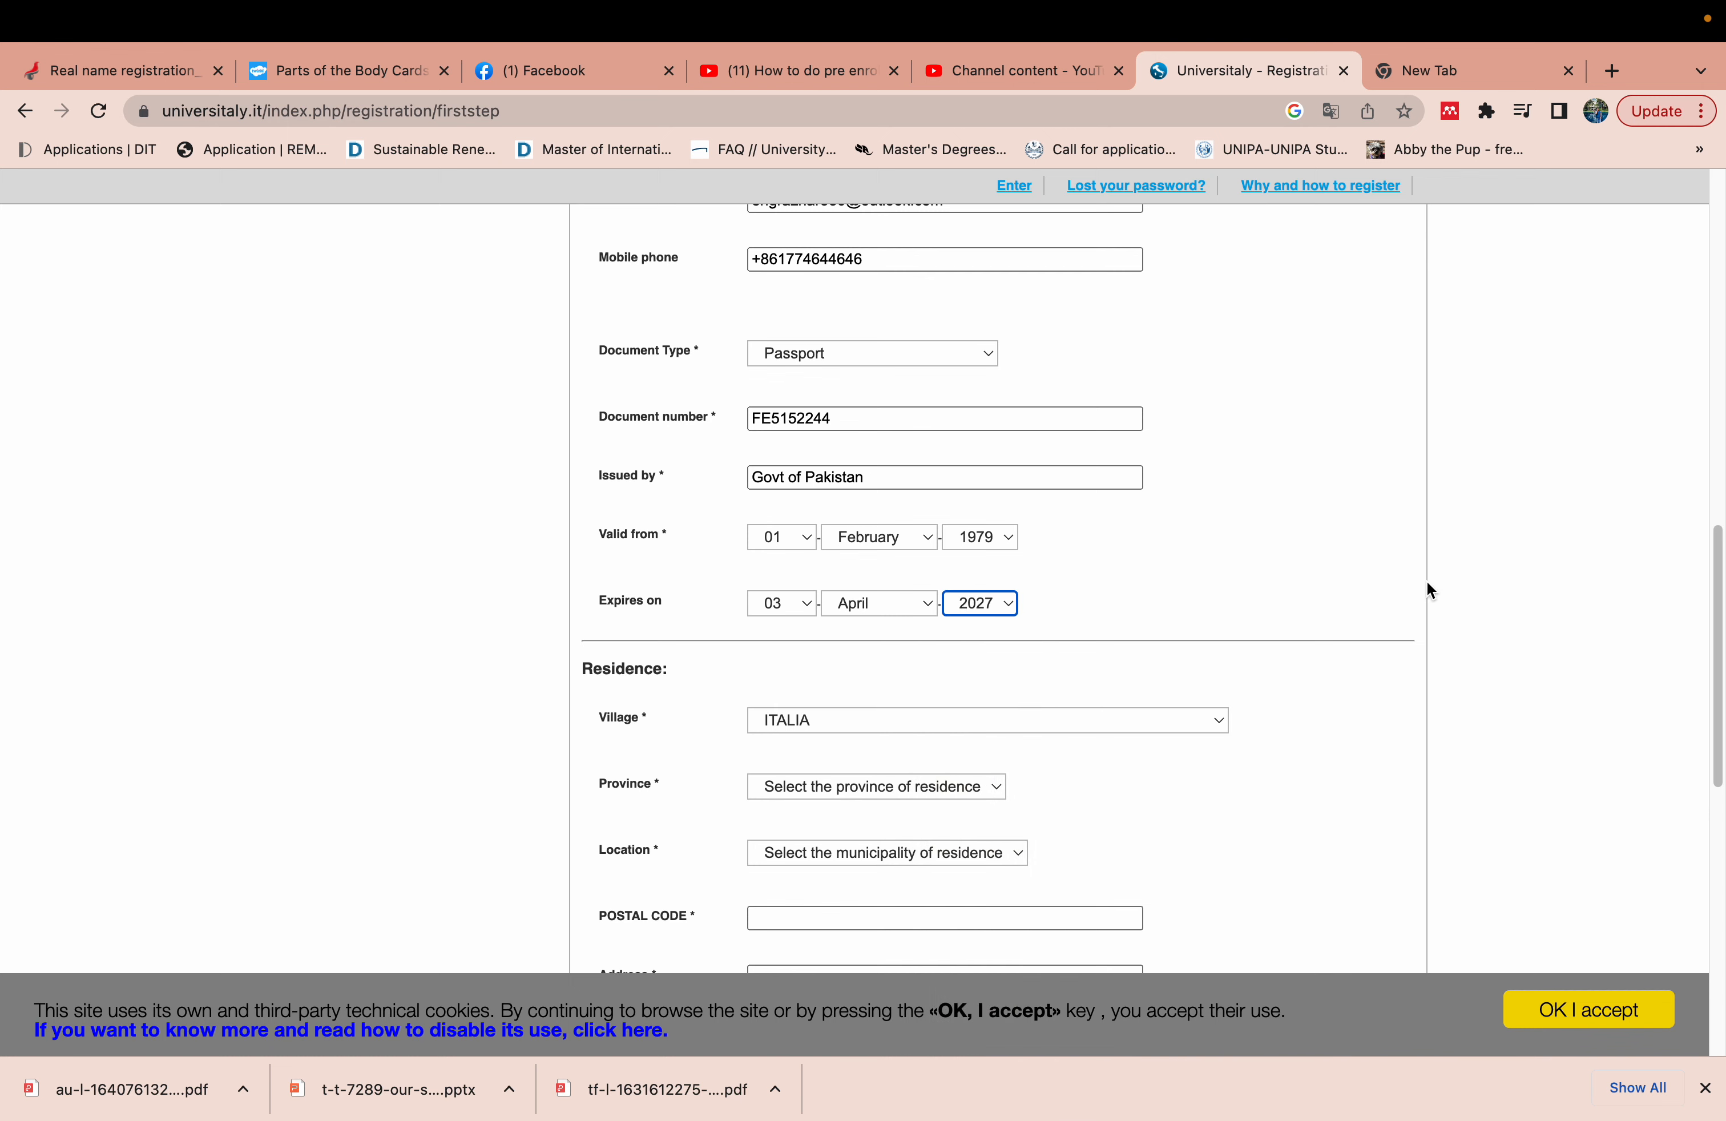
- Set the residence country to PAKISTAN and enter the residence city
scroll(1712, 724, "up", 2)
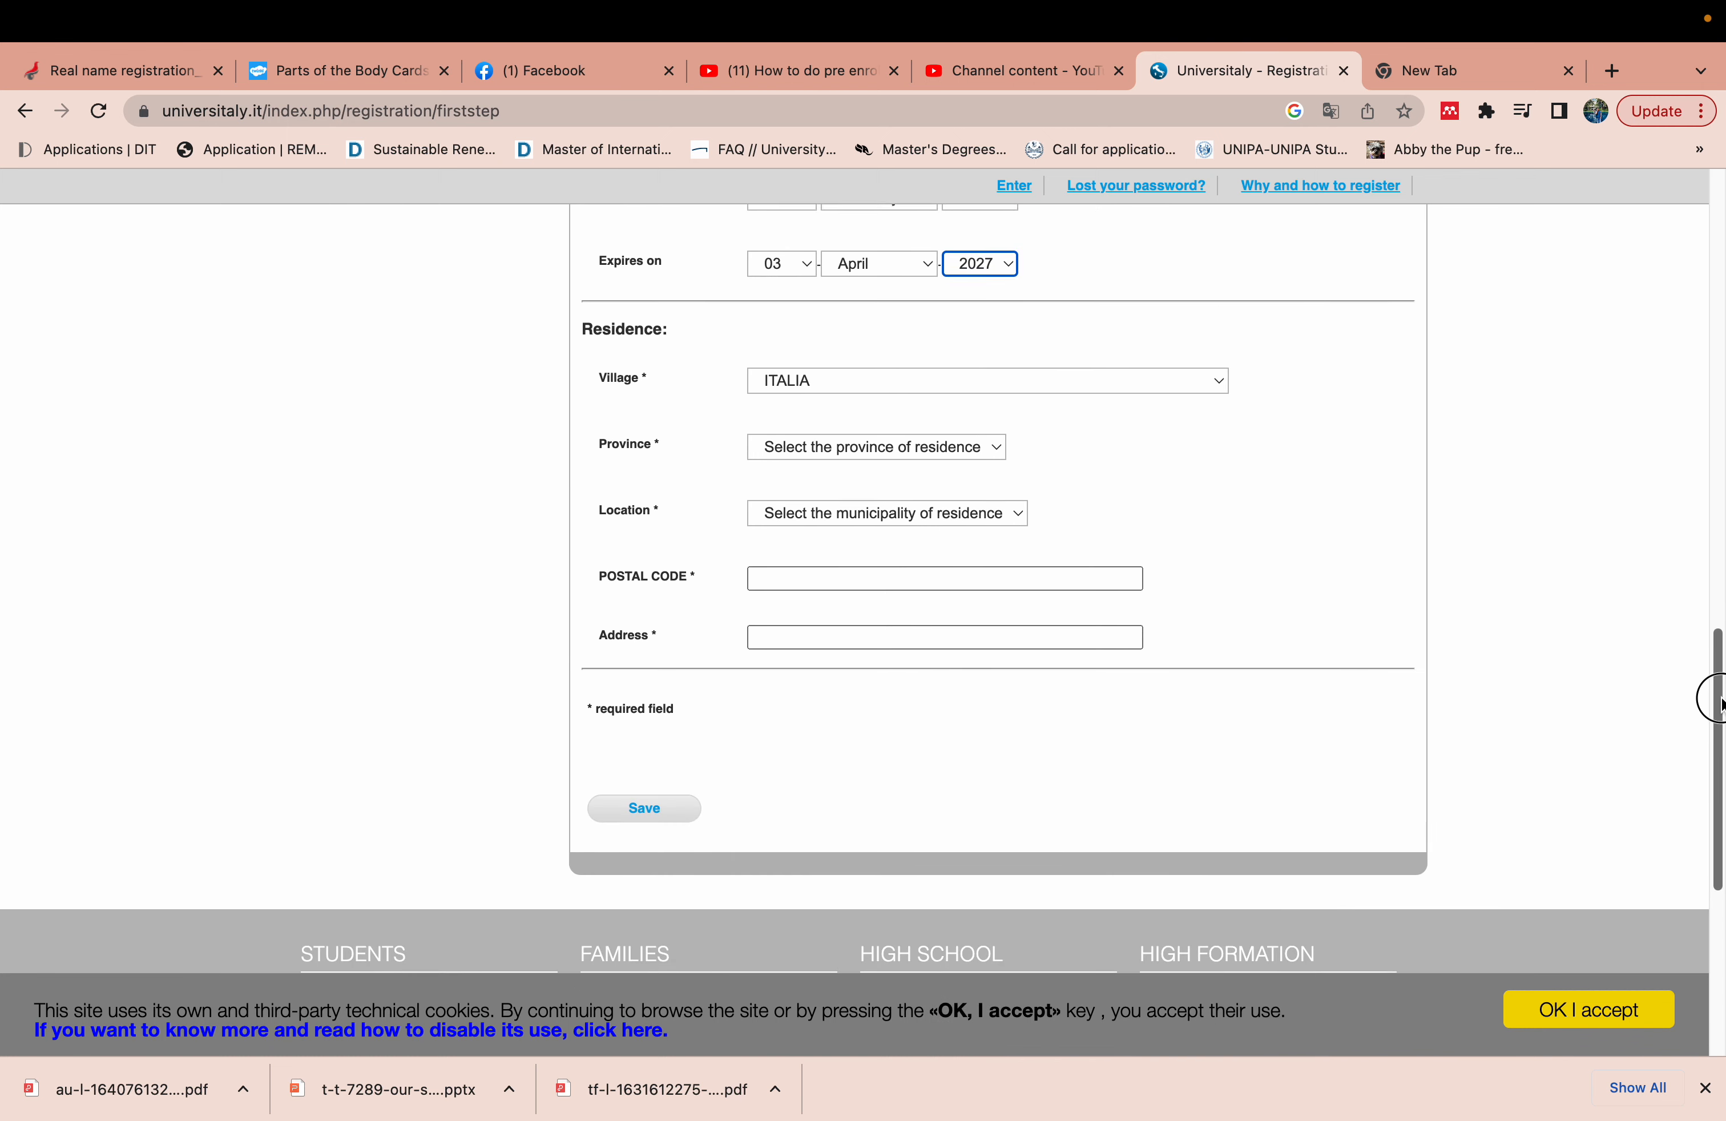
left_click(1119, 383)
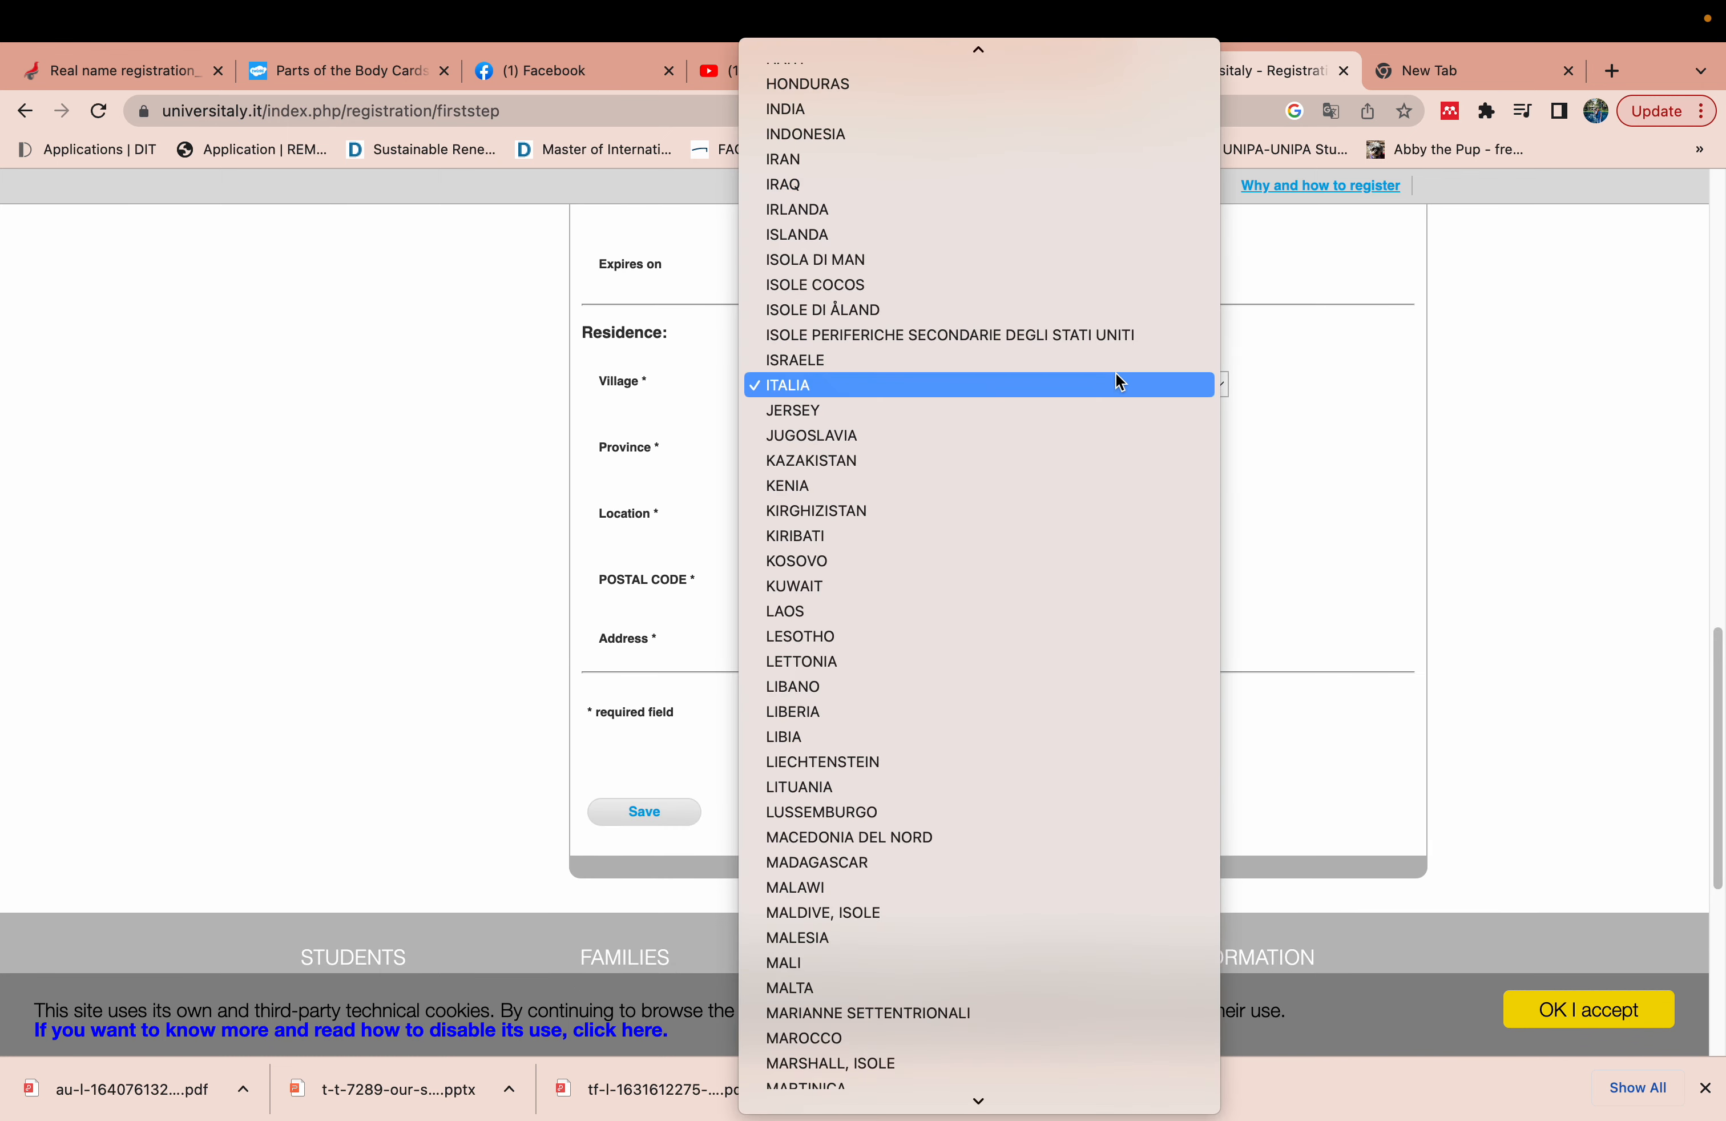
type("pak")
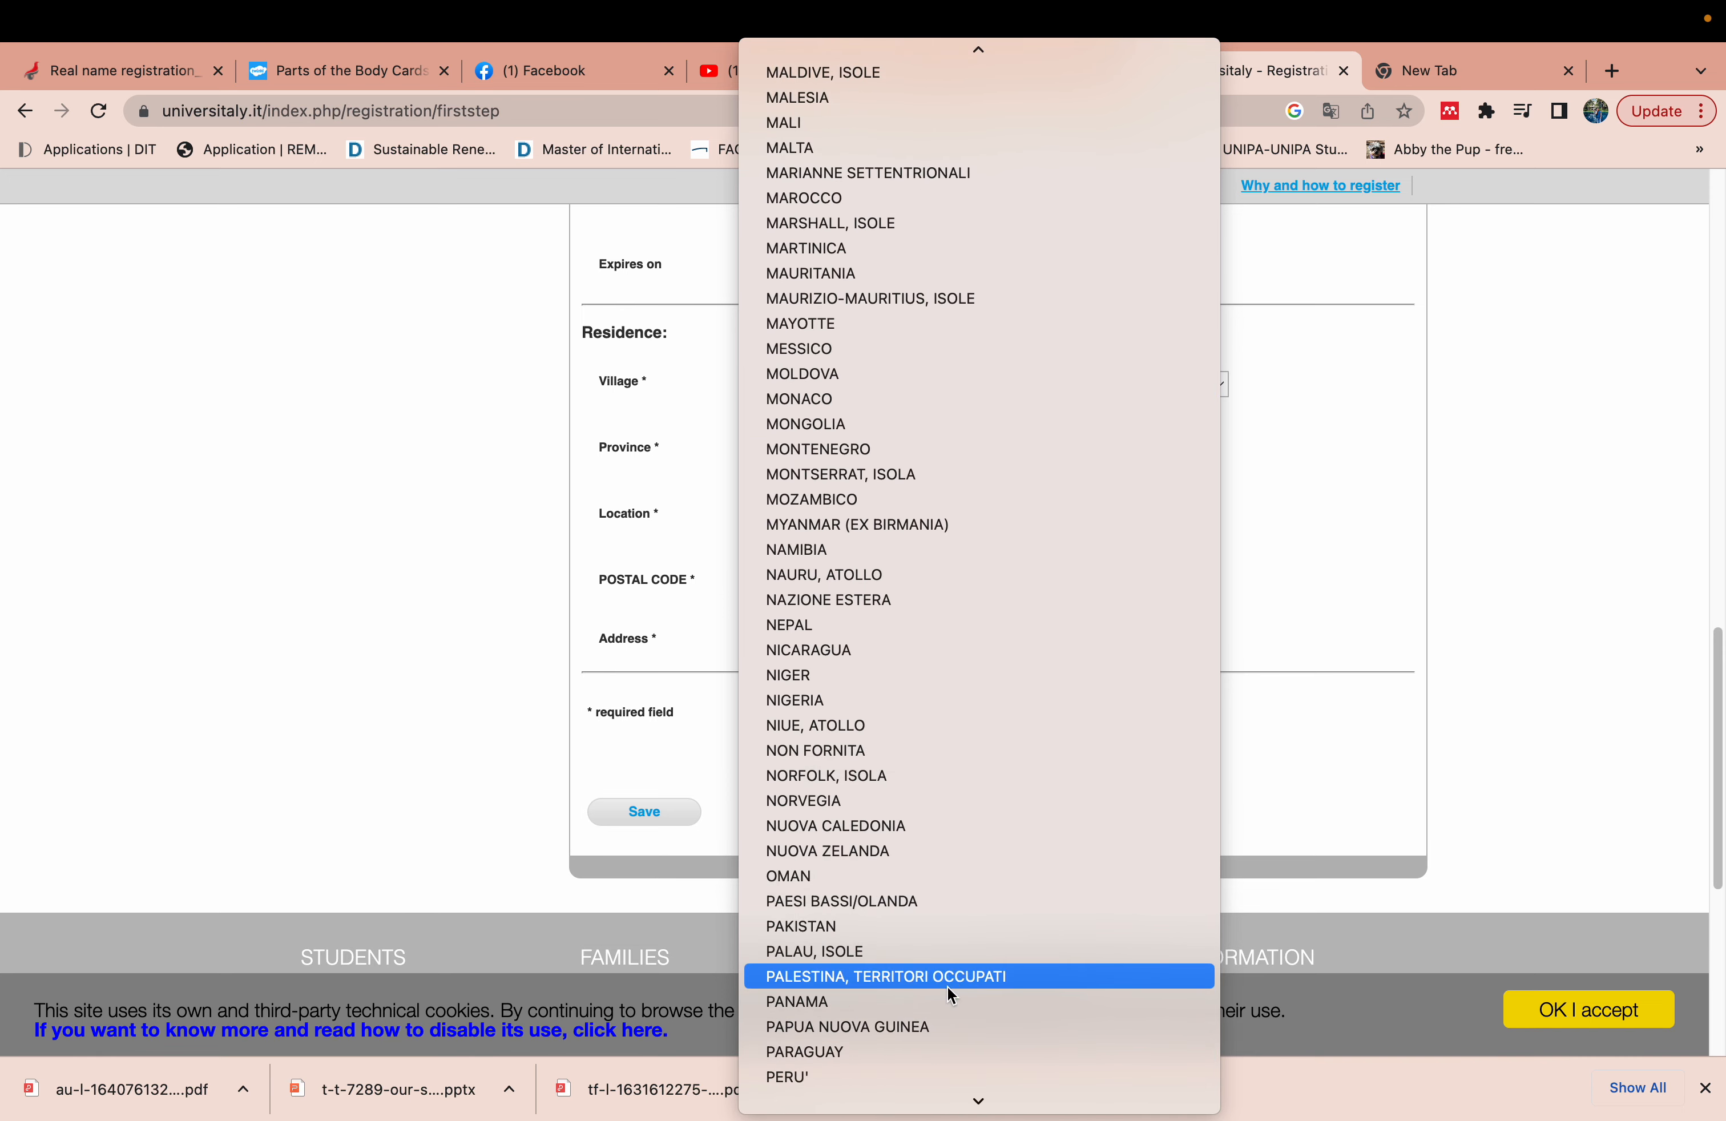
left_click(959, 921)
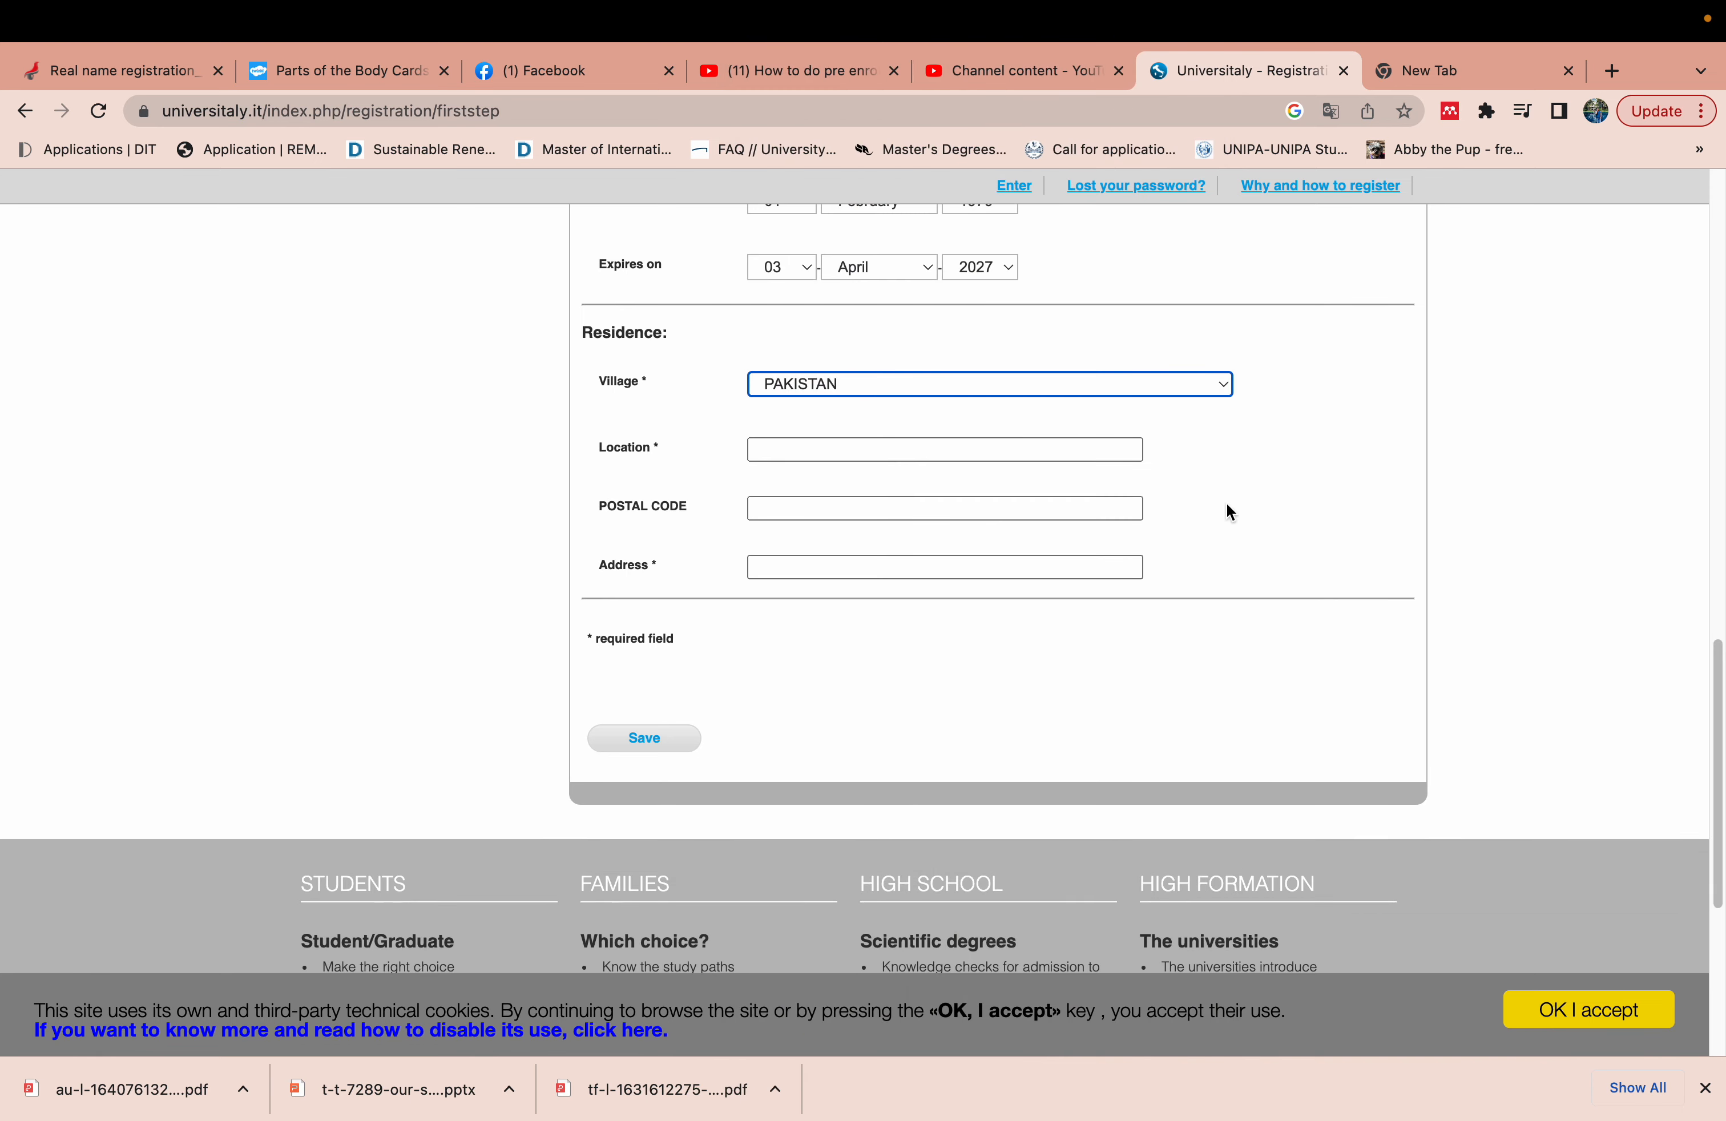
left_click(1009, 449)
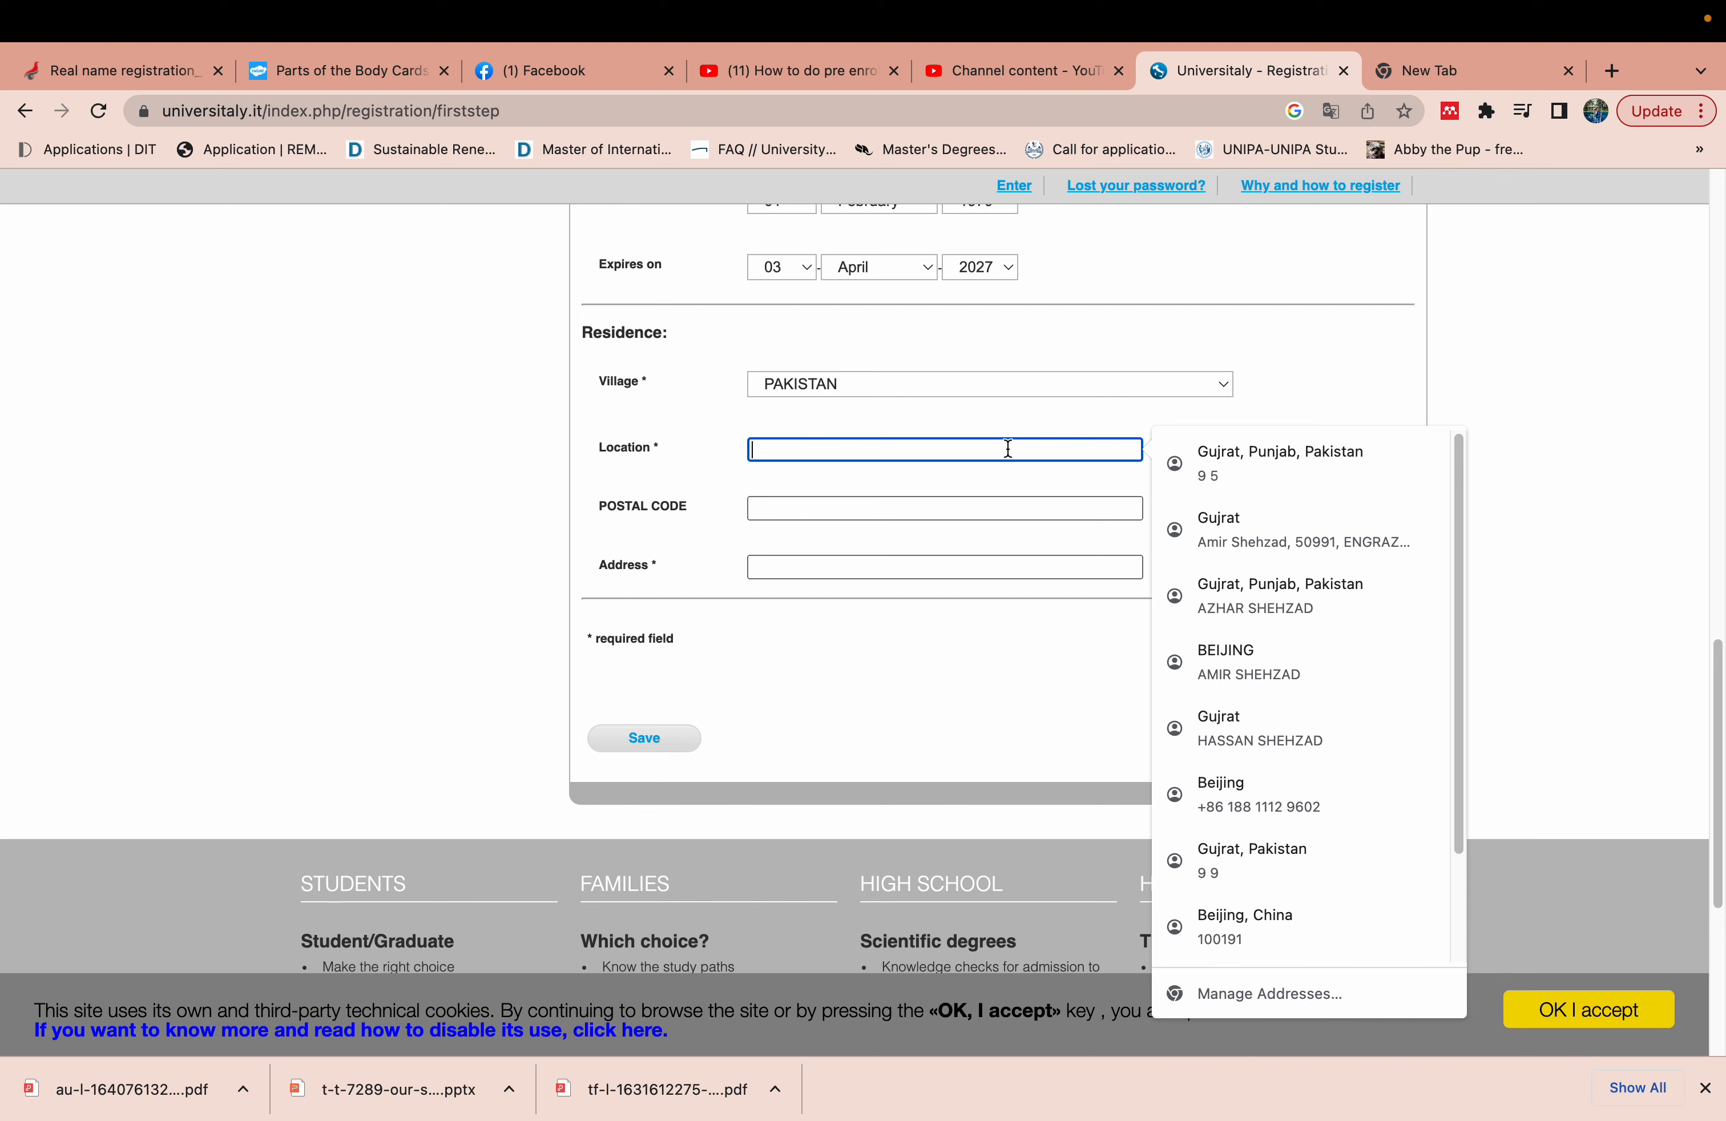
type("Lahore")
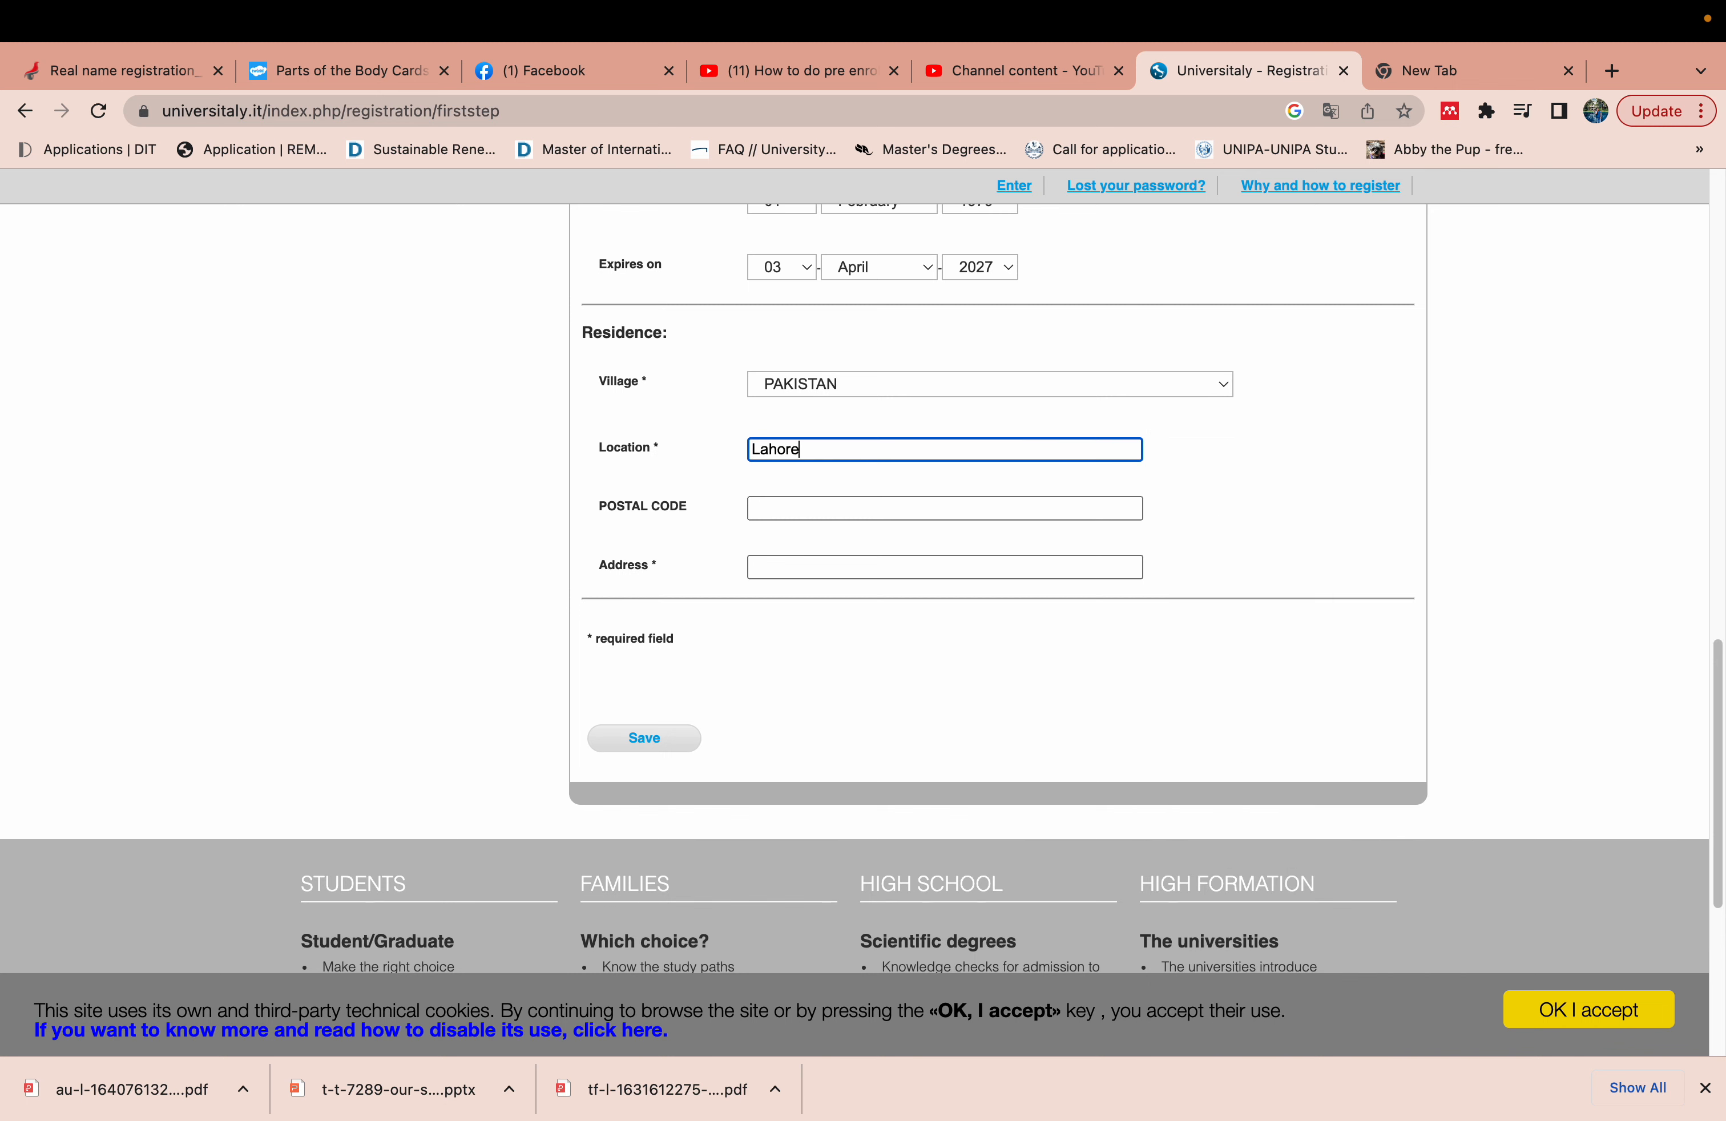
- Enter the residence postal code and street address
left_click(902, 505)
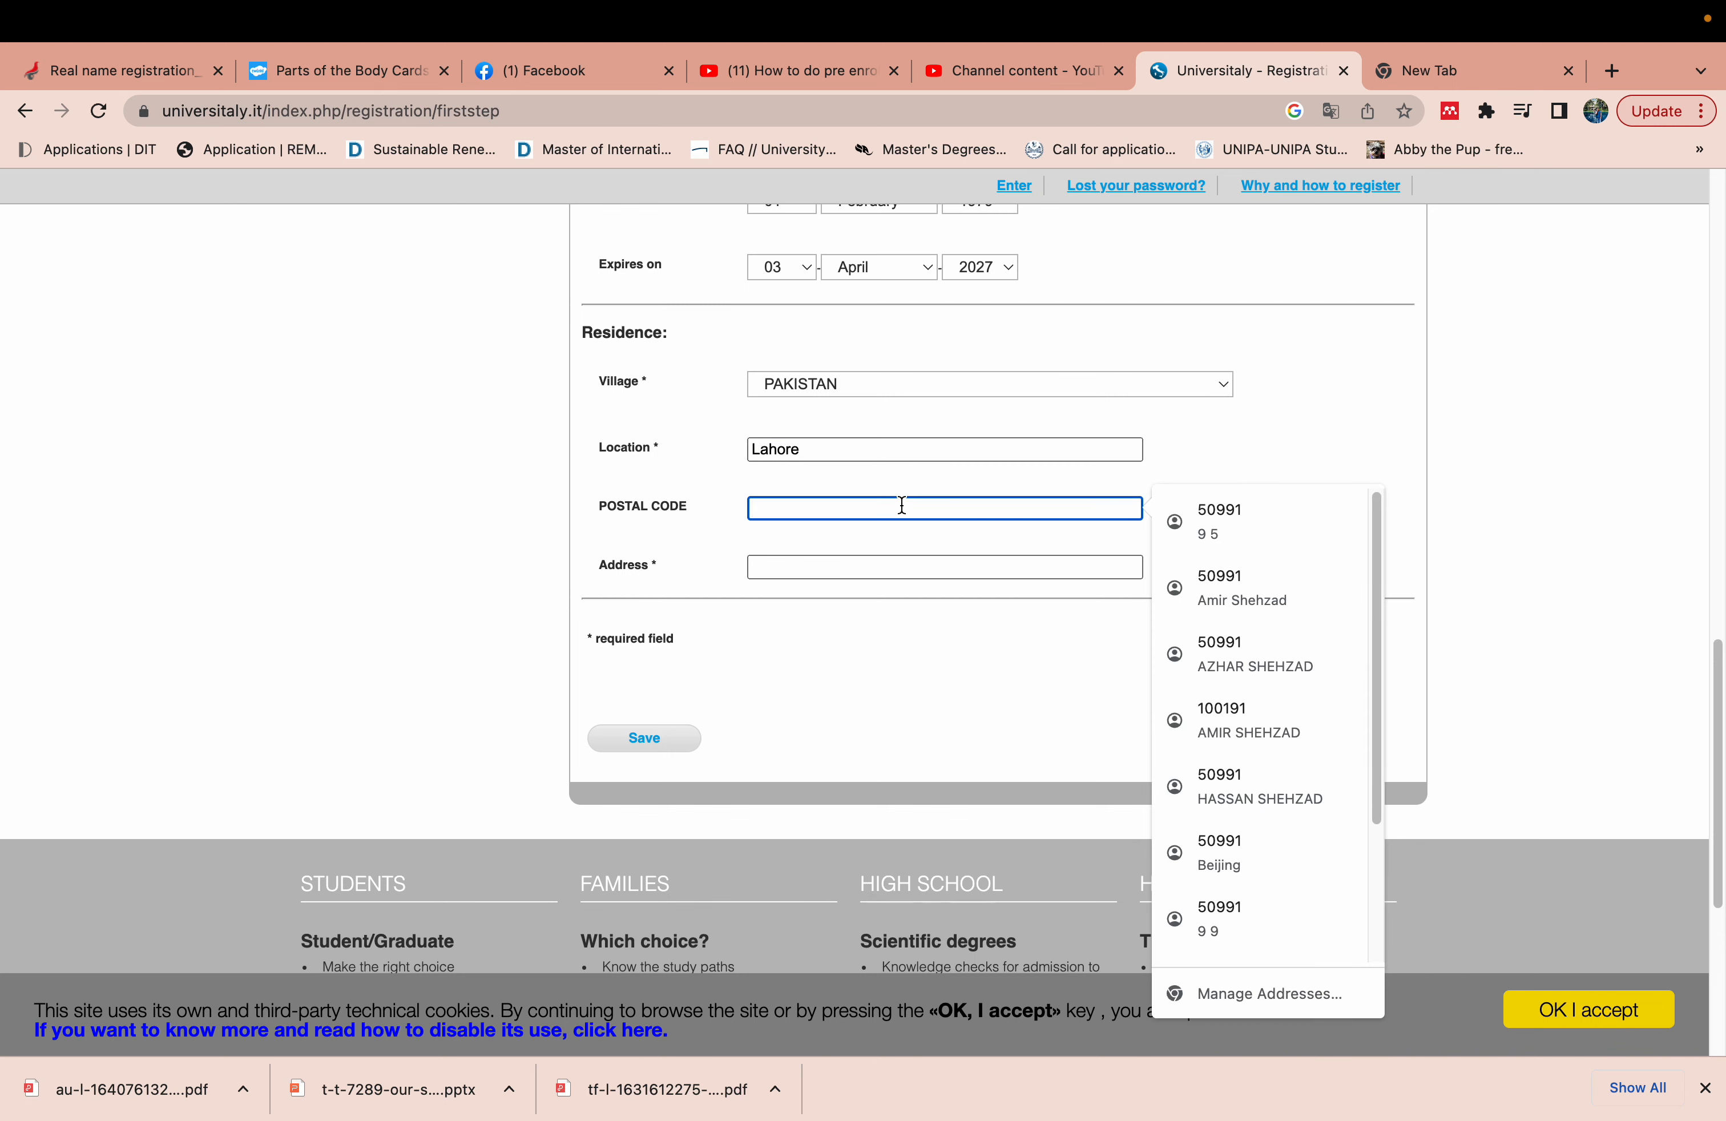
type("50991")
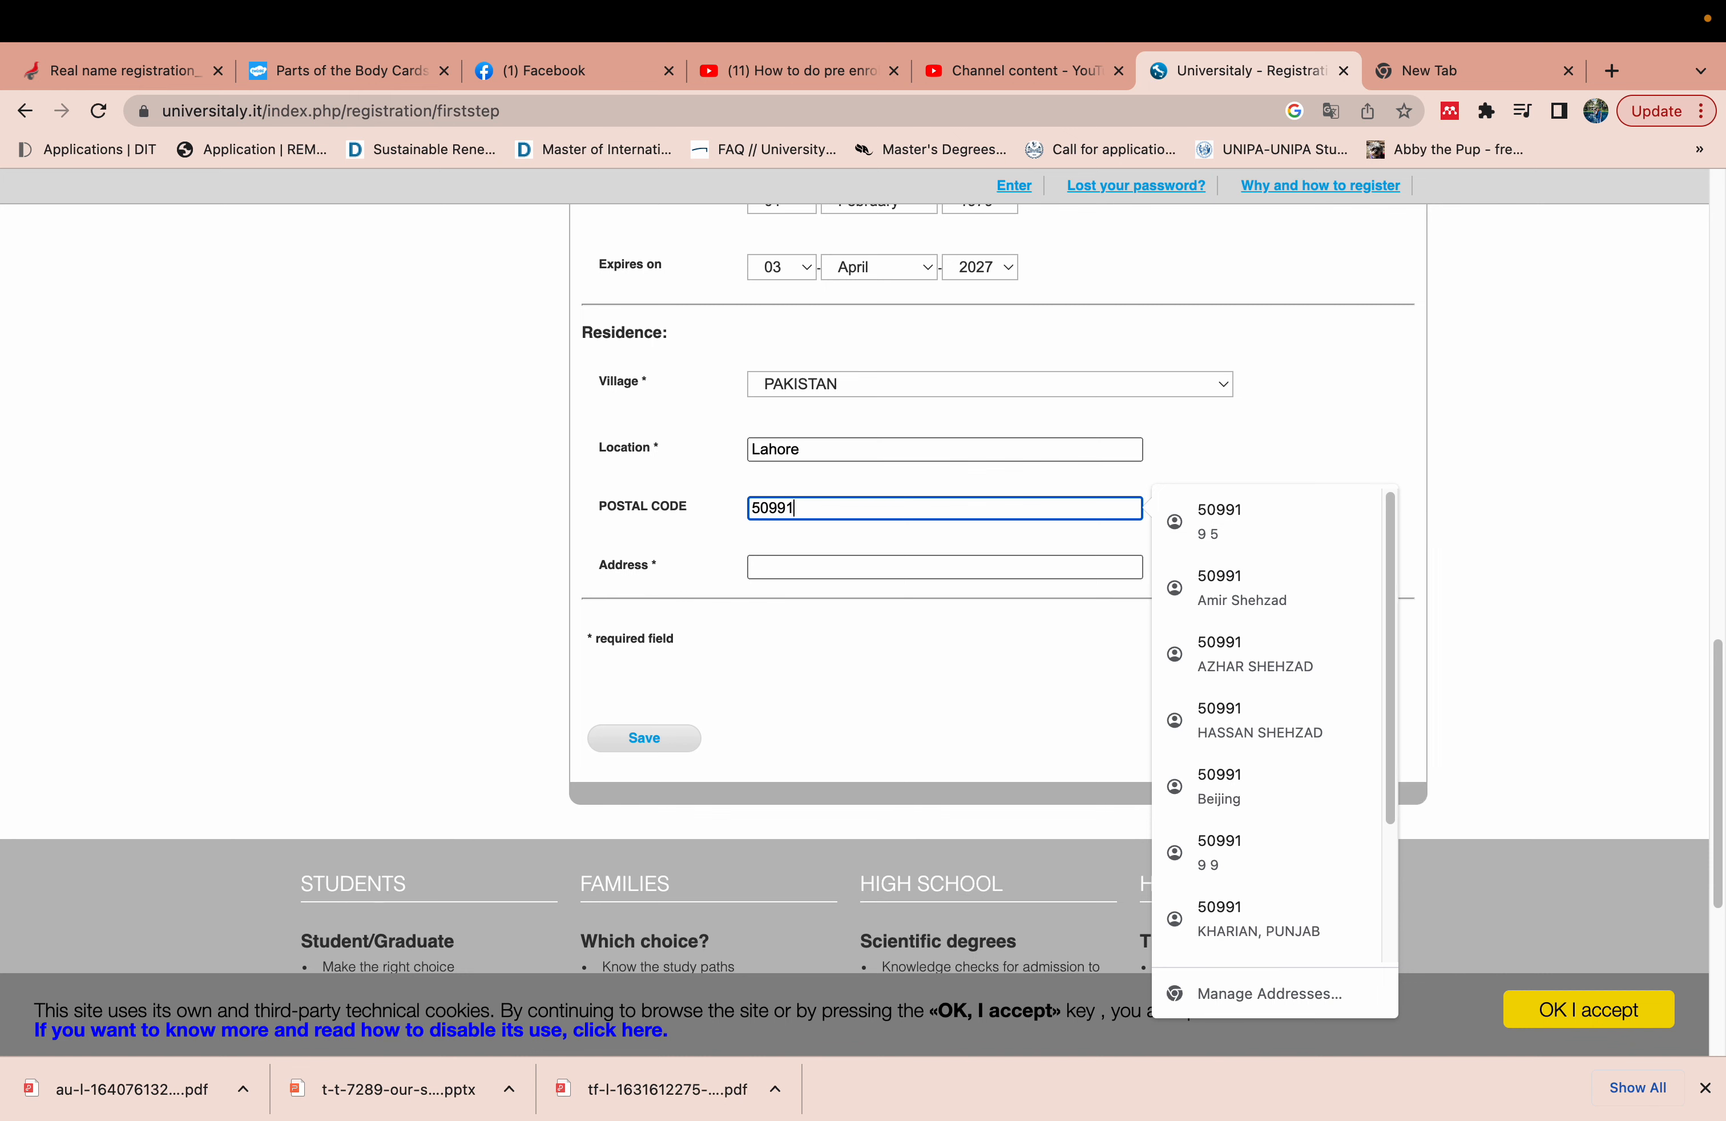
type("1")
key("BackSpace")
left_click(816, 572)
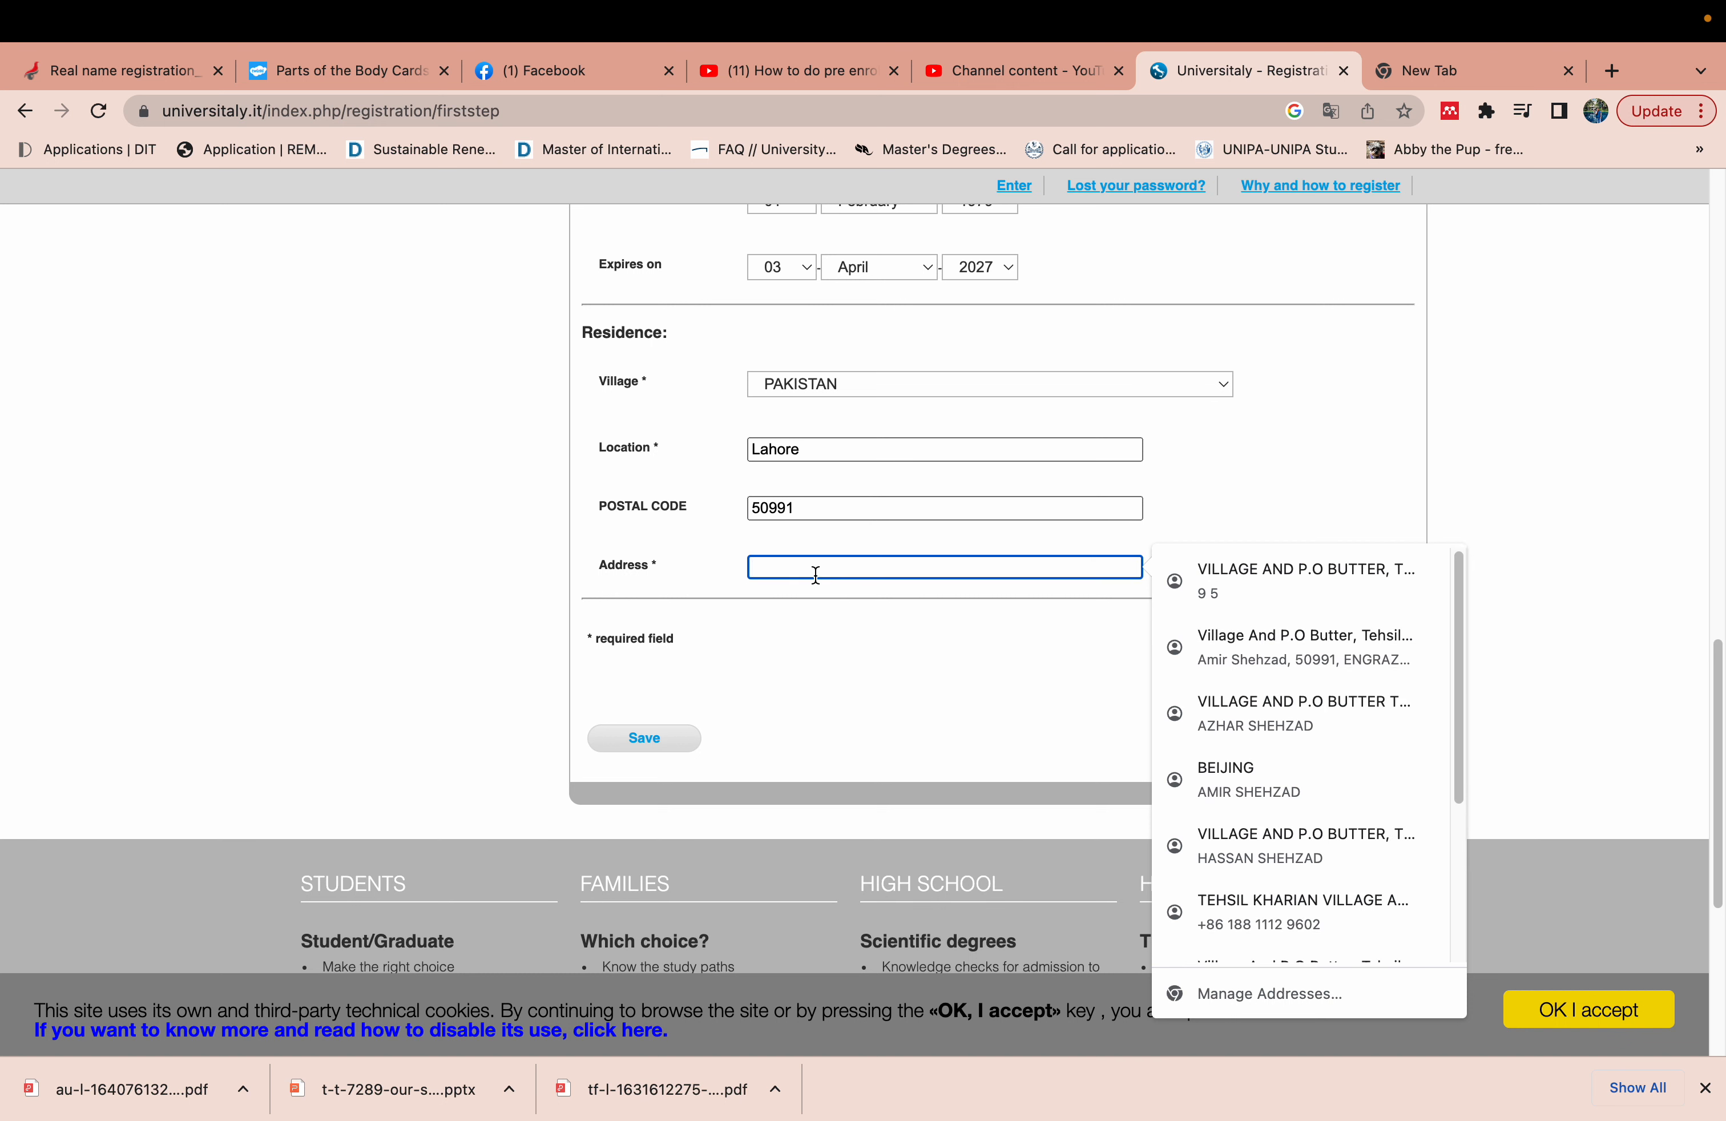
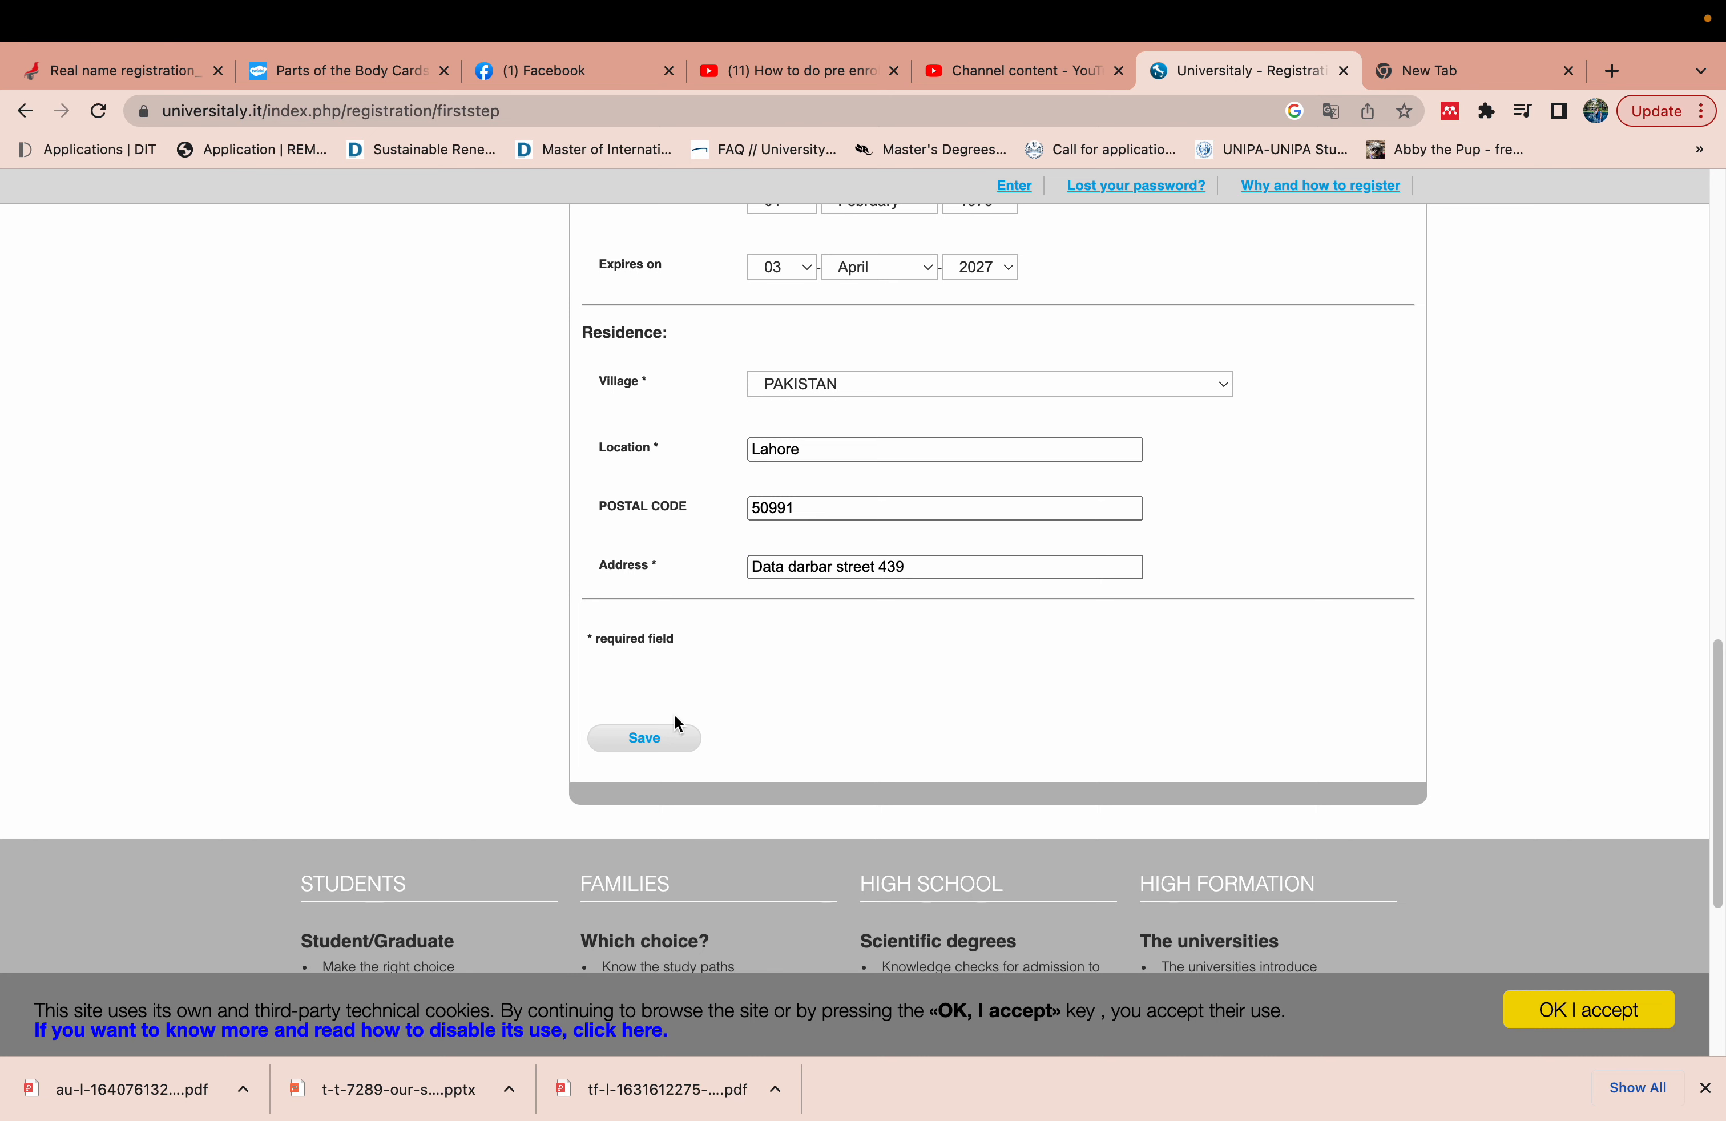
- Attempt to save, then retype the account email address in the Email field
left_click(657, 750)
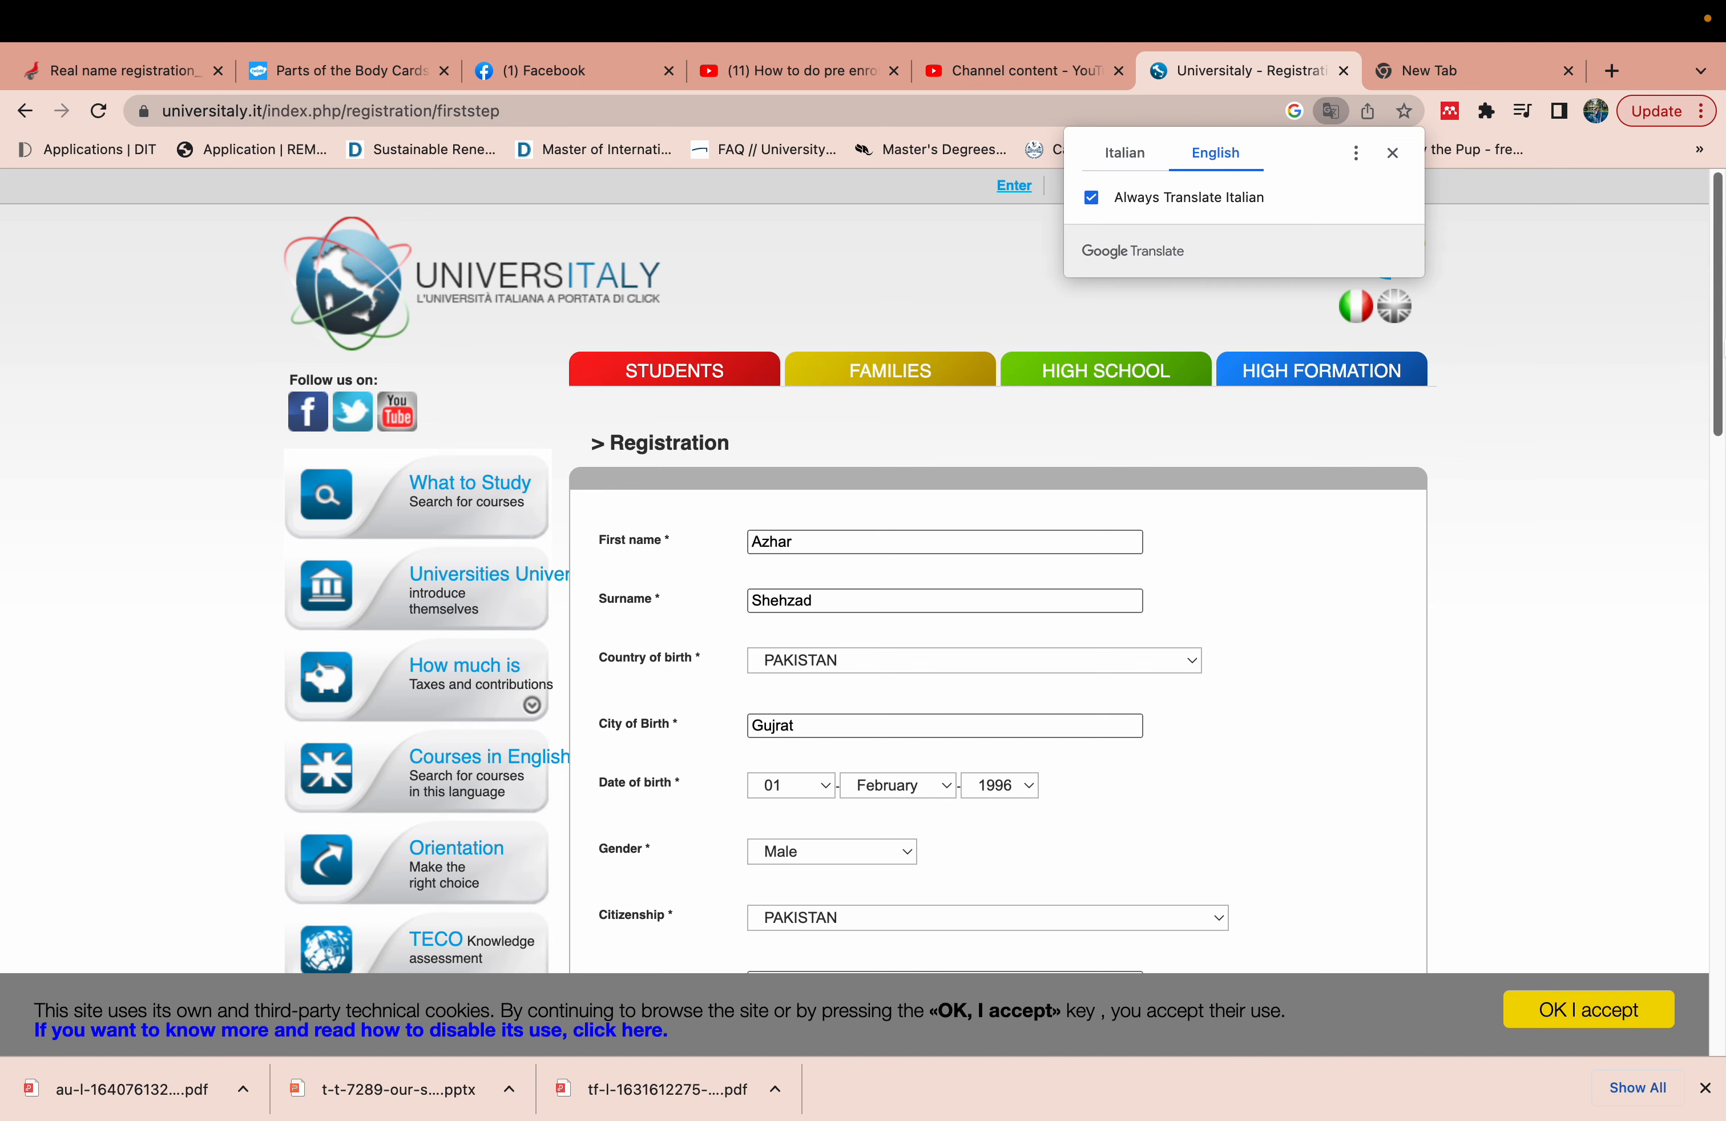
left_click_drag(1723, 342, 1723, 565)
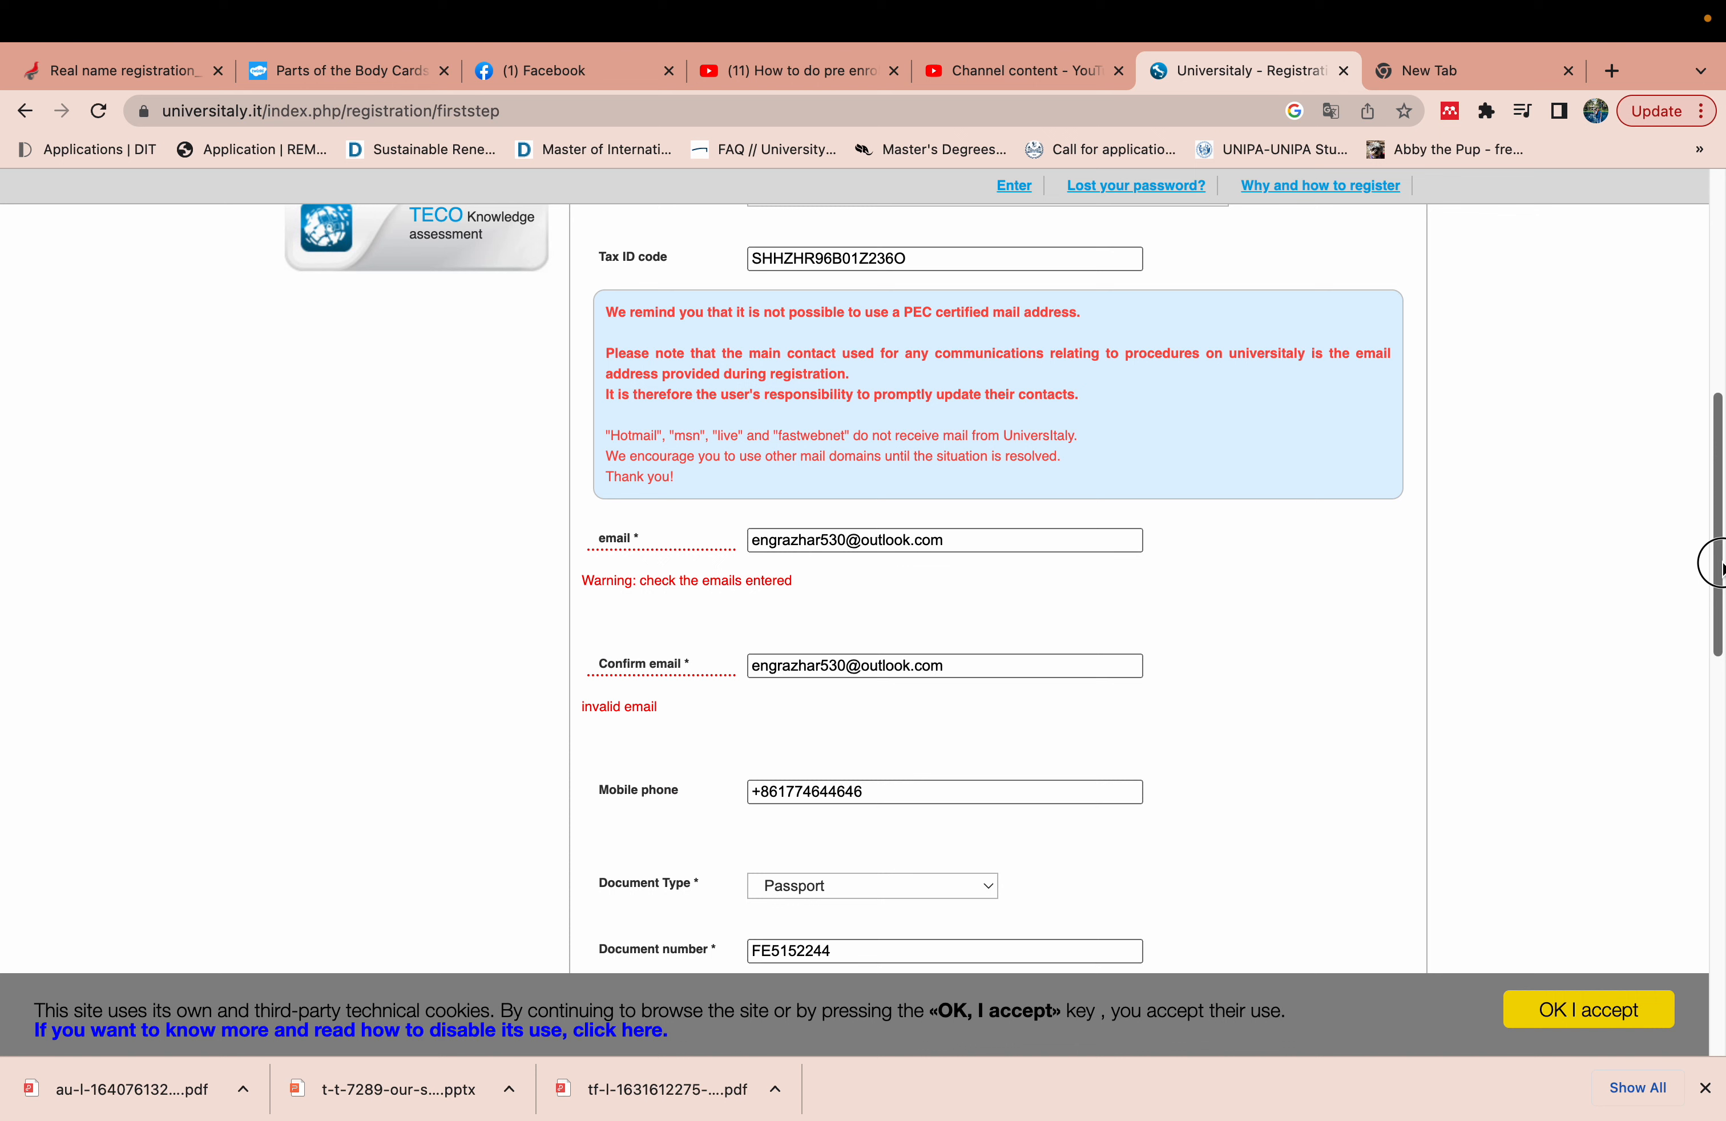
left_click_drag(1721, 567, 1721, 567)
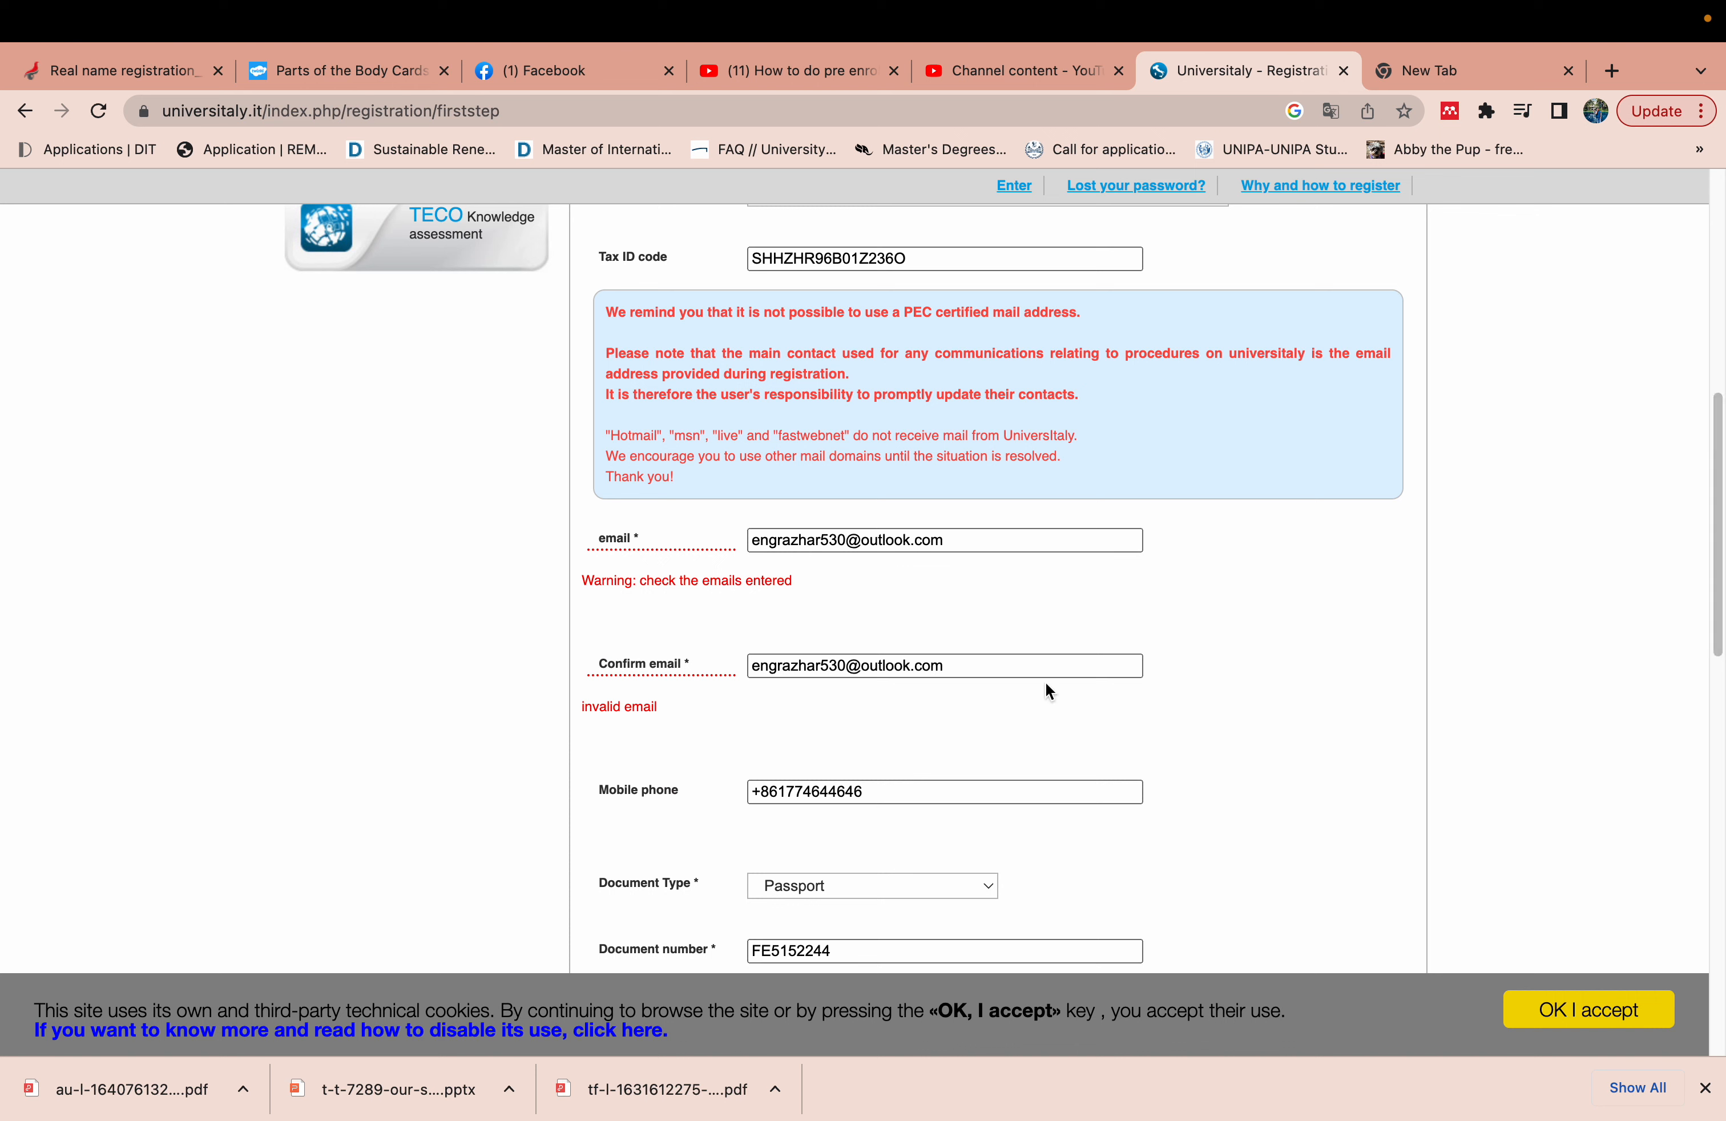
left_click_drag(955, 539, 735, 551)
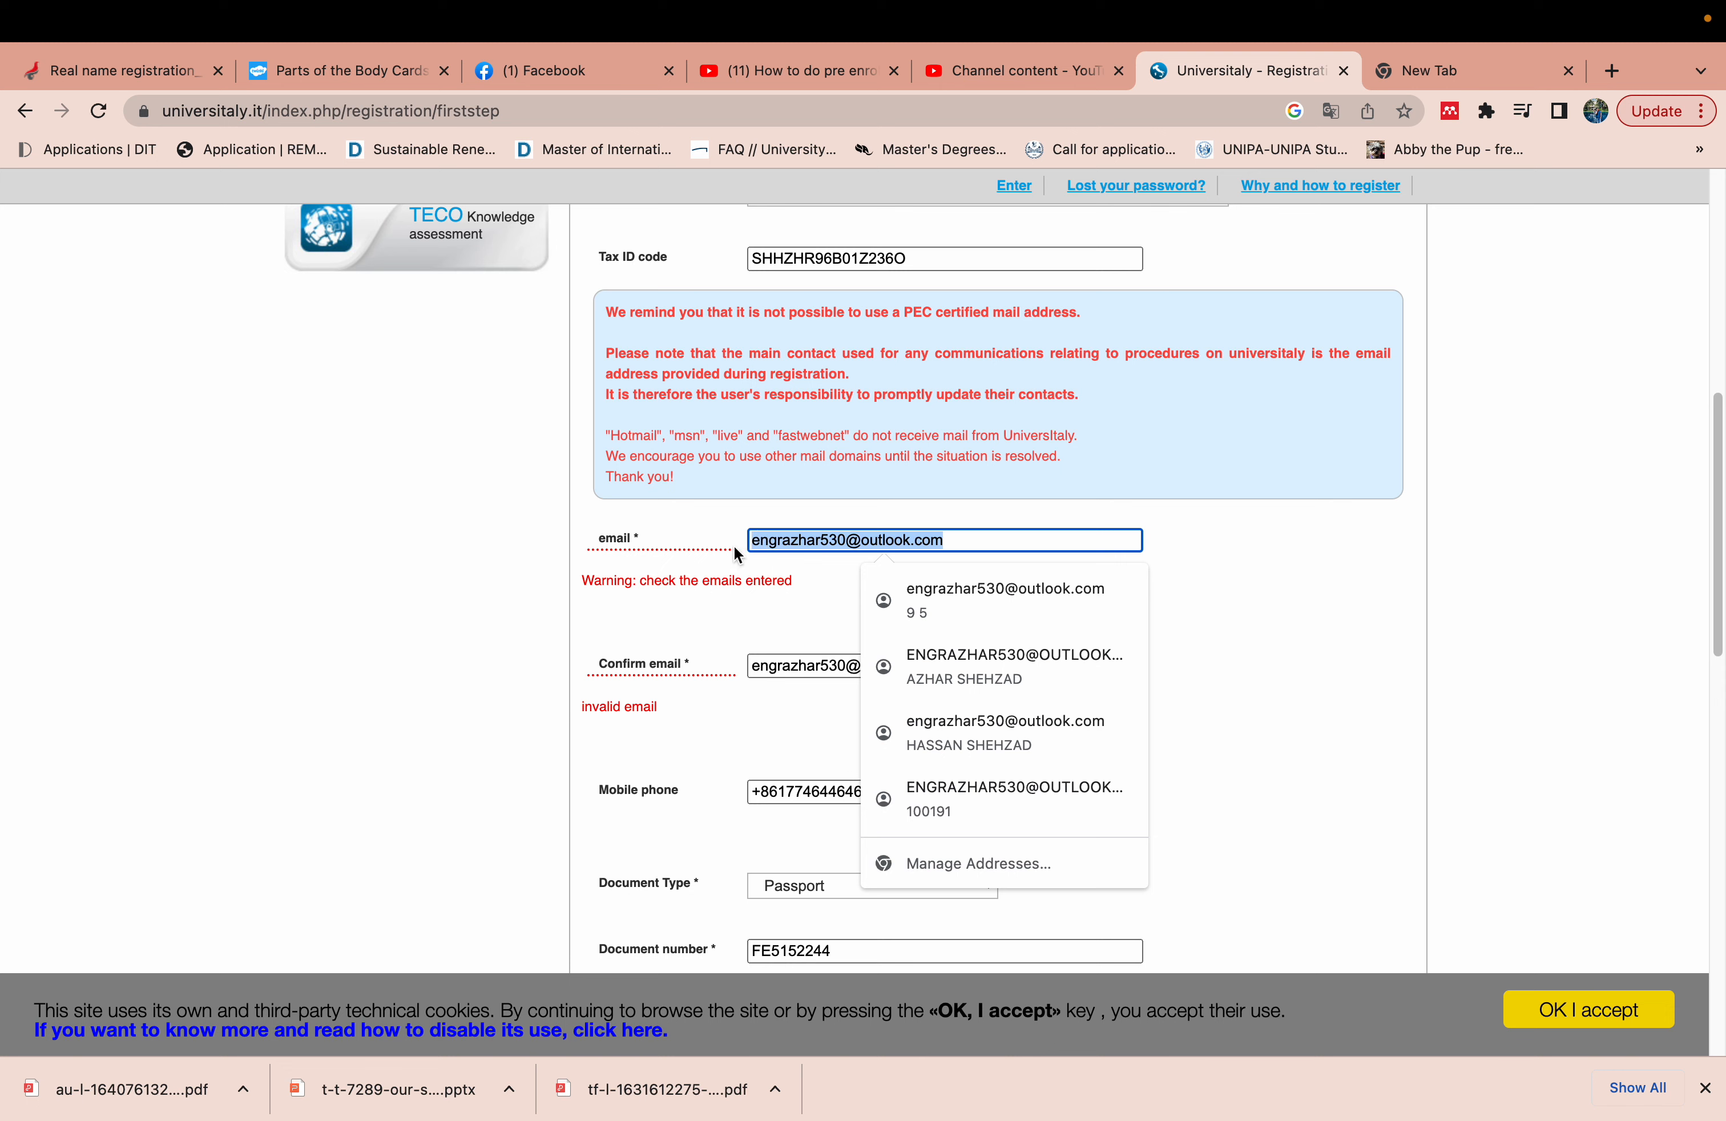
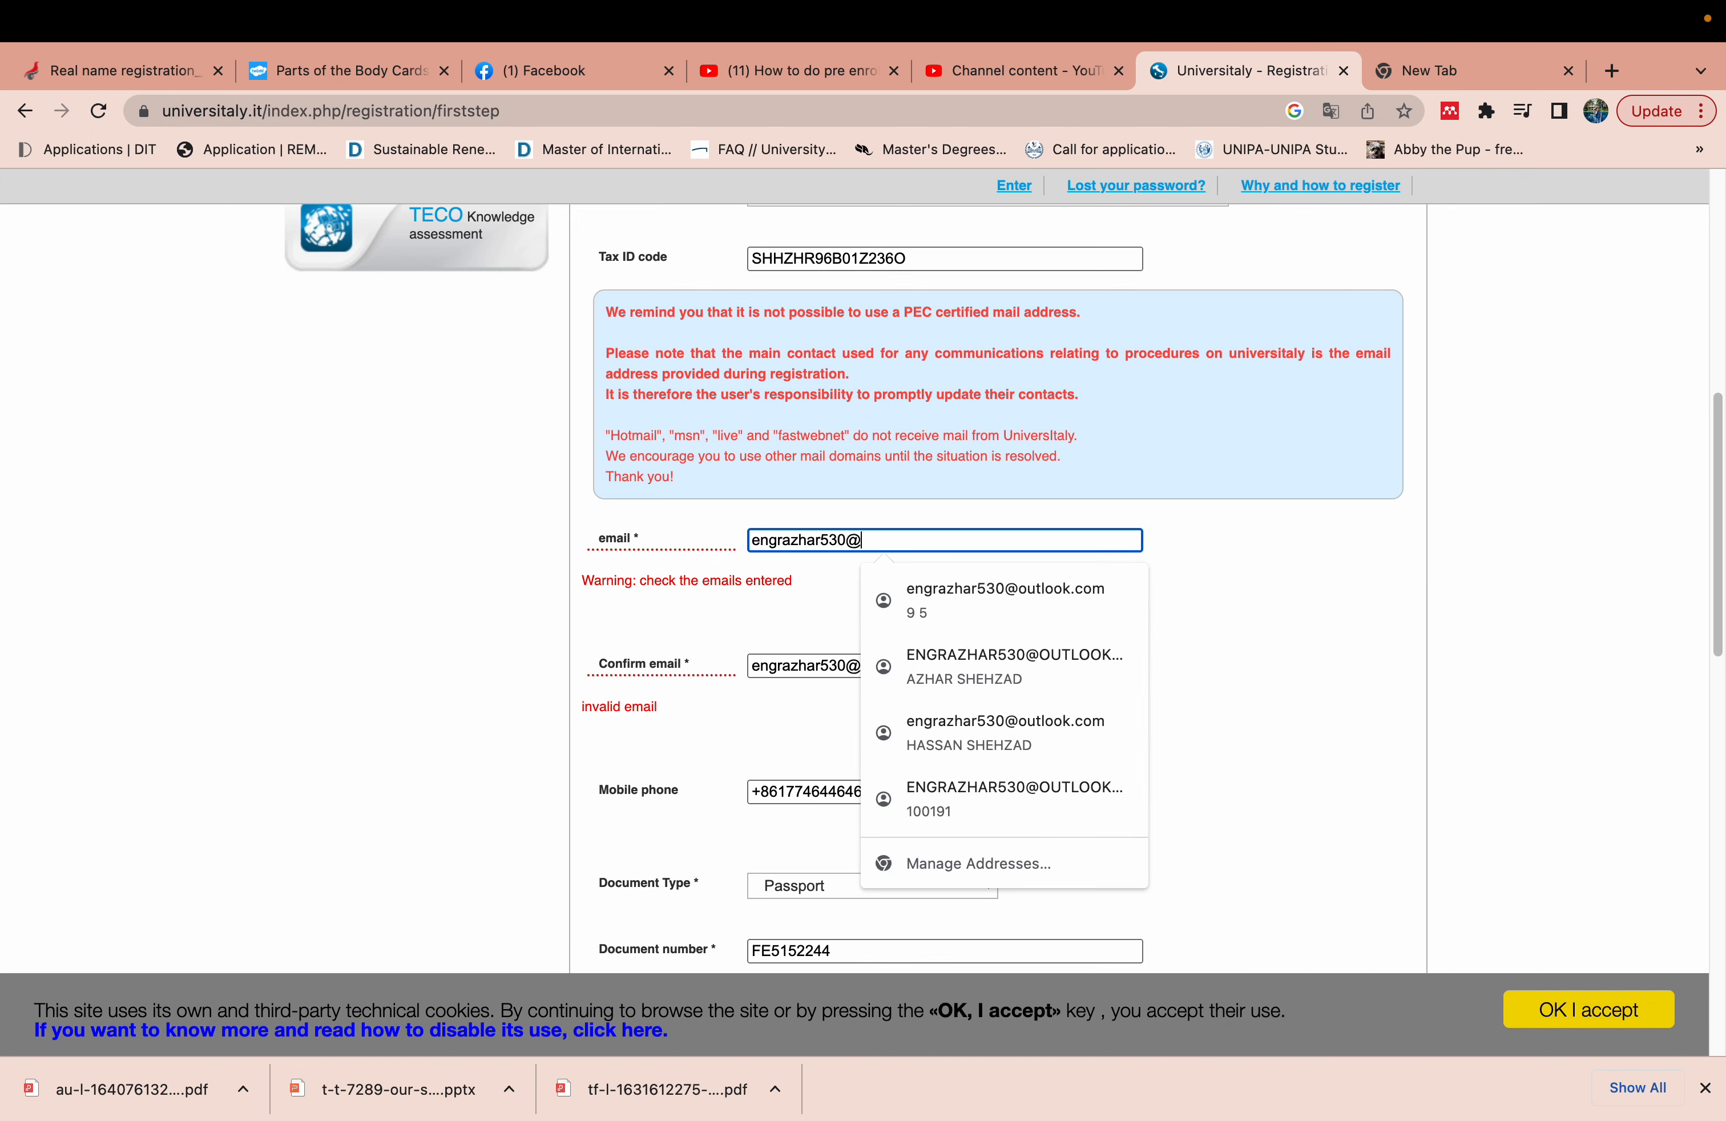
left_click(1306, 605)
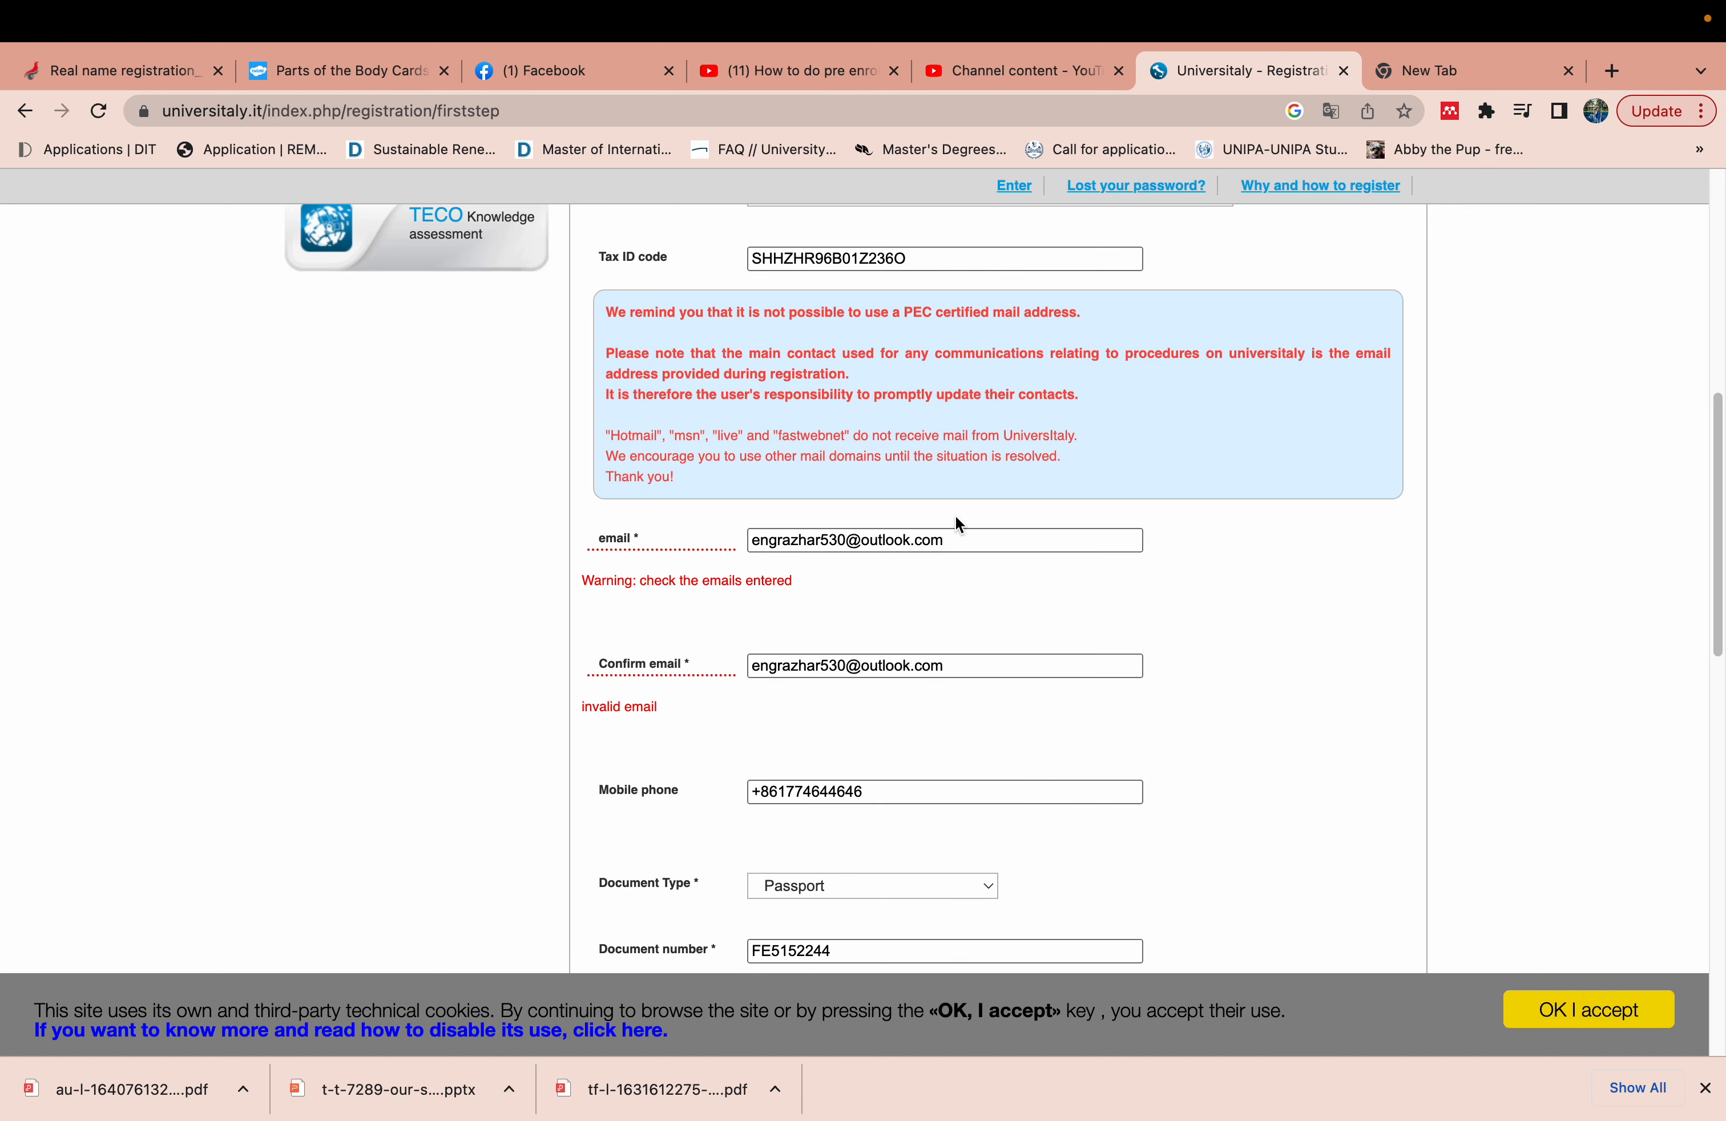
- Copy the email address and paste it into Confirm email so both match
key("super+a")
left_click(1038, 685)
left_click(969, 541)
key("super+a")
key("super+c")
left_click(762, 631)
left_click(838, 665)
key("super+a")
key("super+v")
left_click(1382, 611)
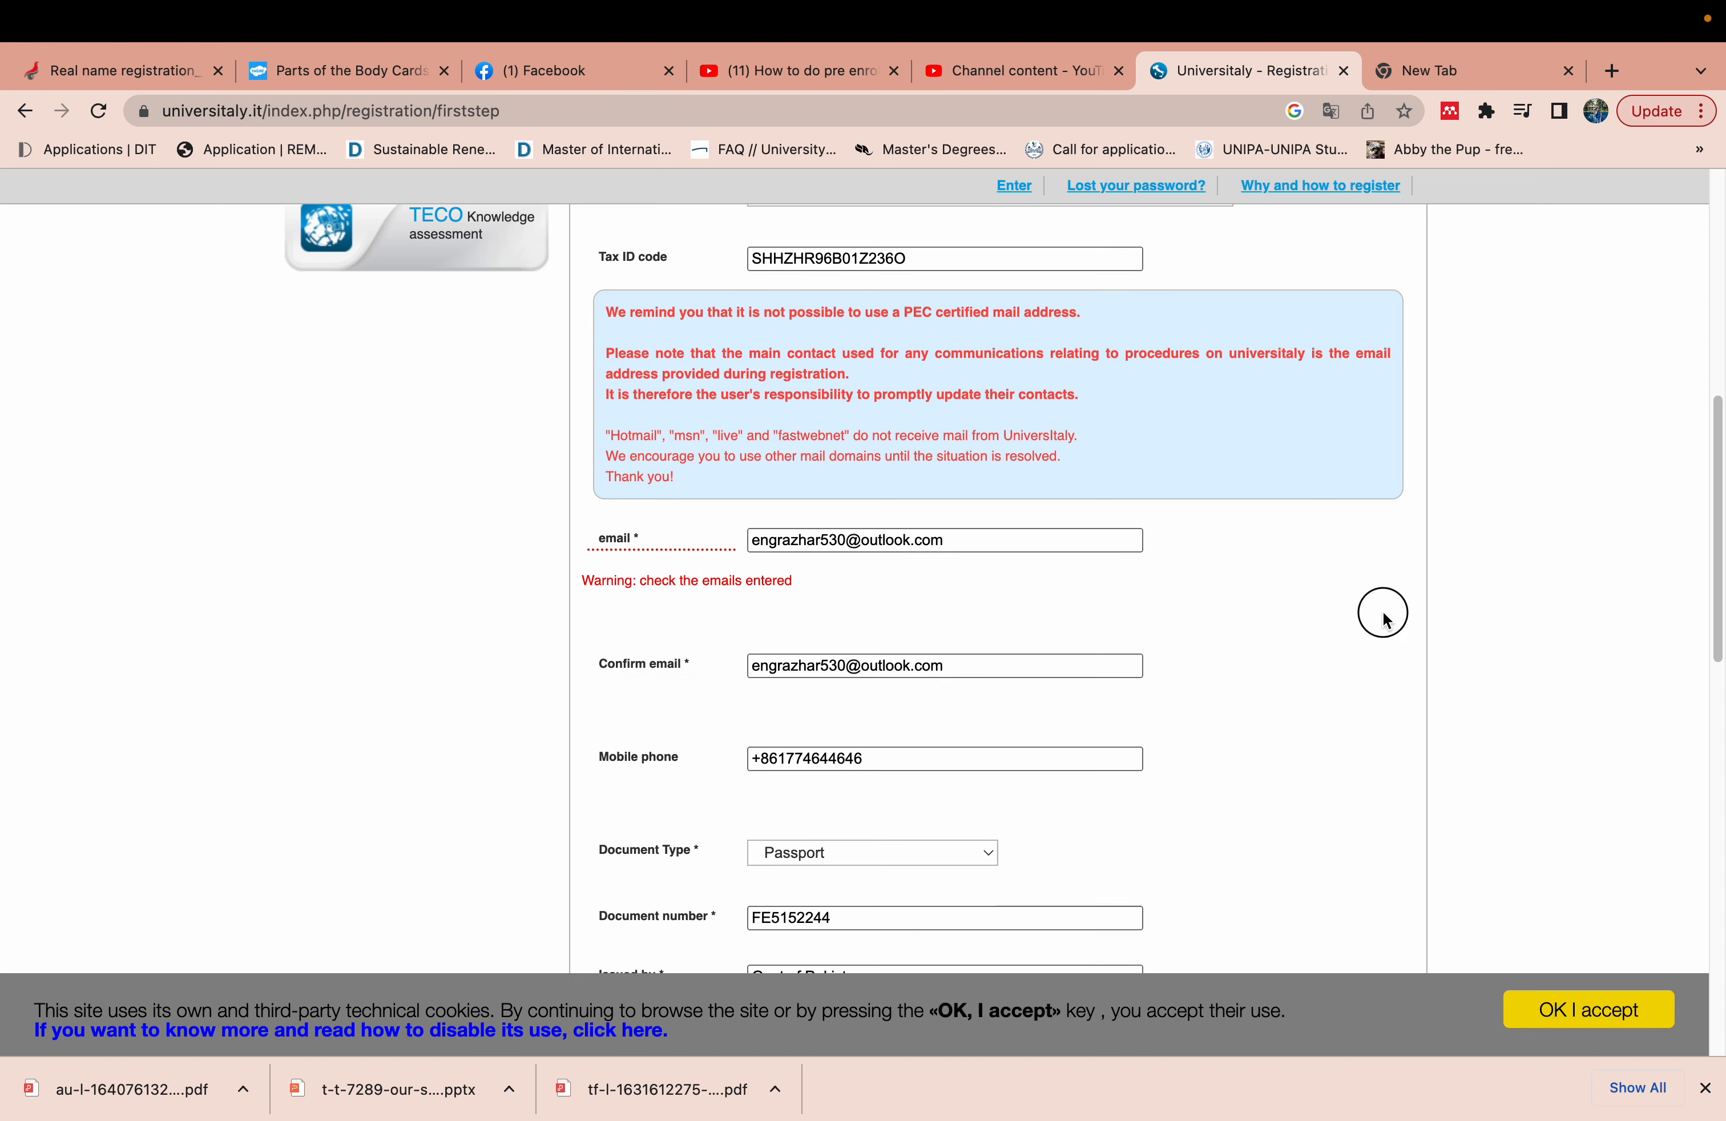
left_click_drag(1716, 634, 1712, 946)
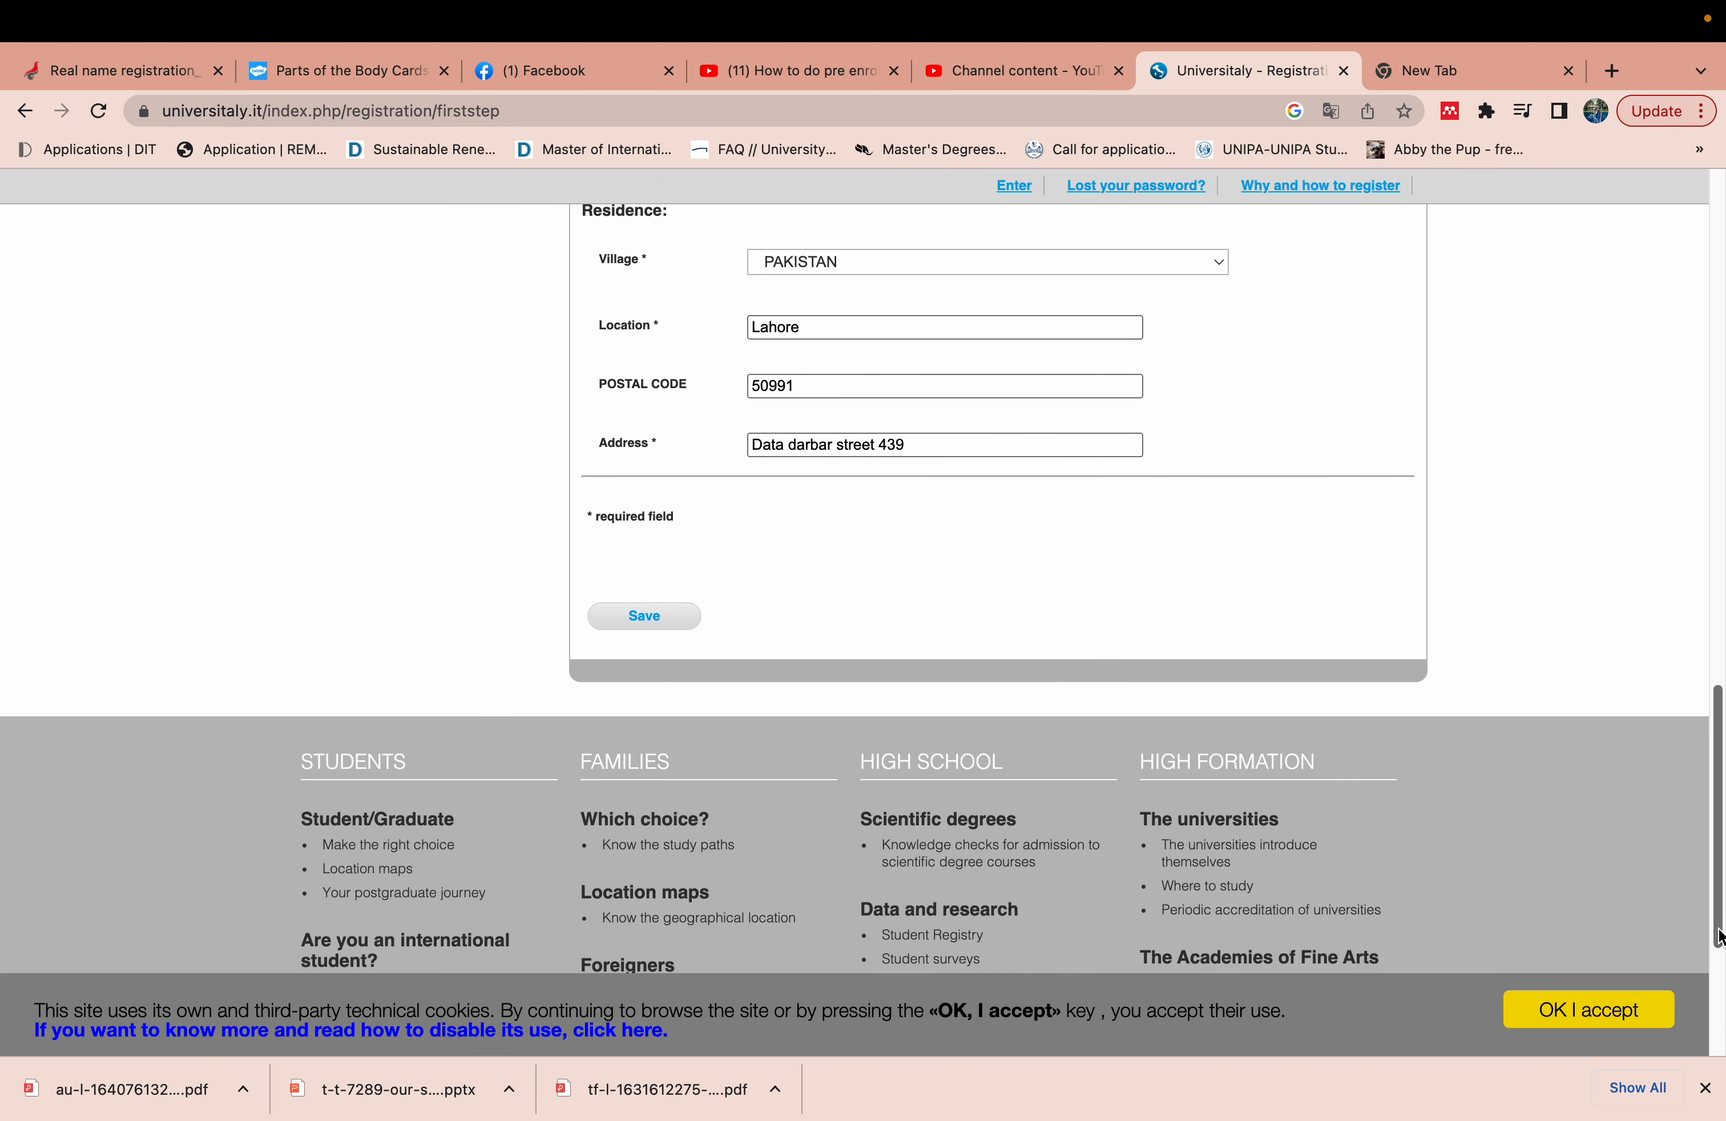
- Save the registration form and dismiss the 'Registration was successful' dialog with Okay
left_click(690, 624)
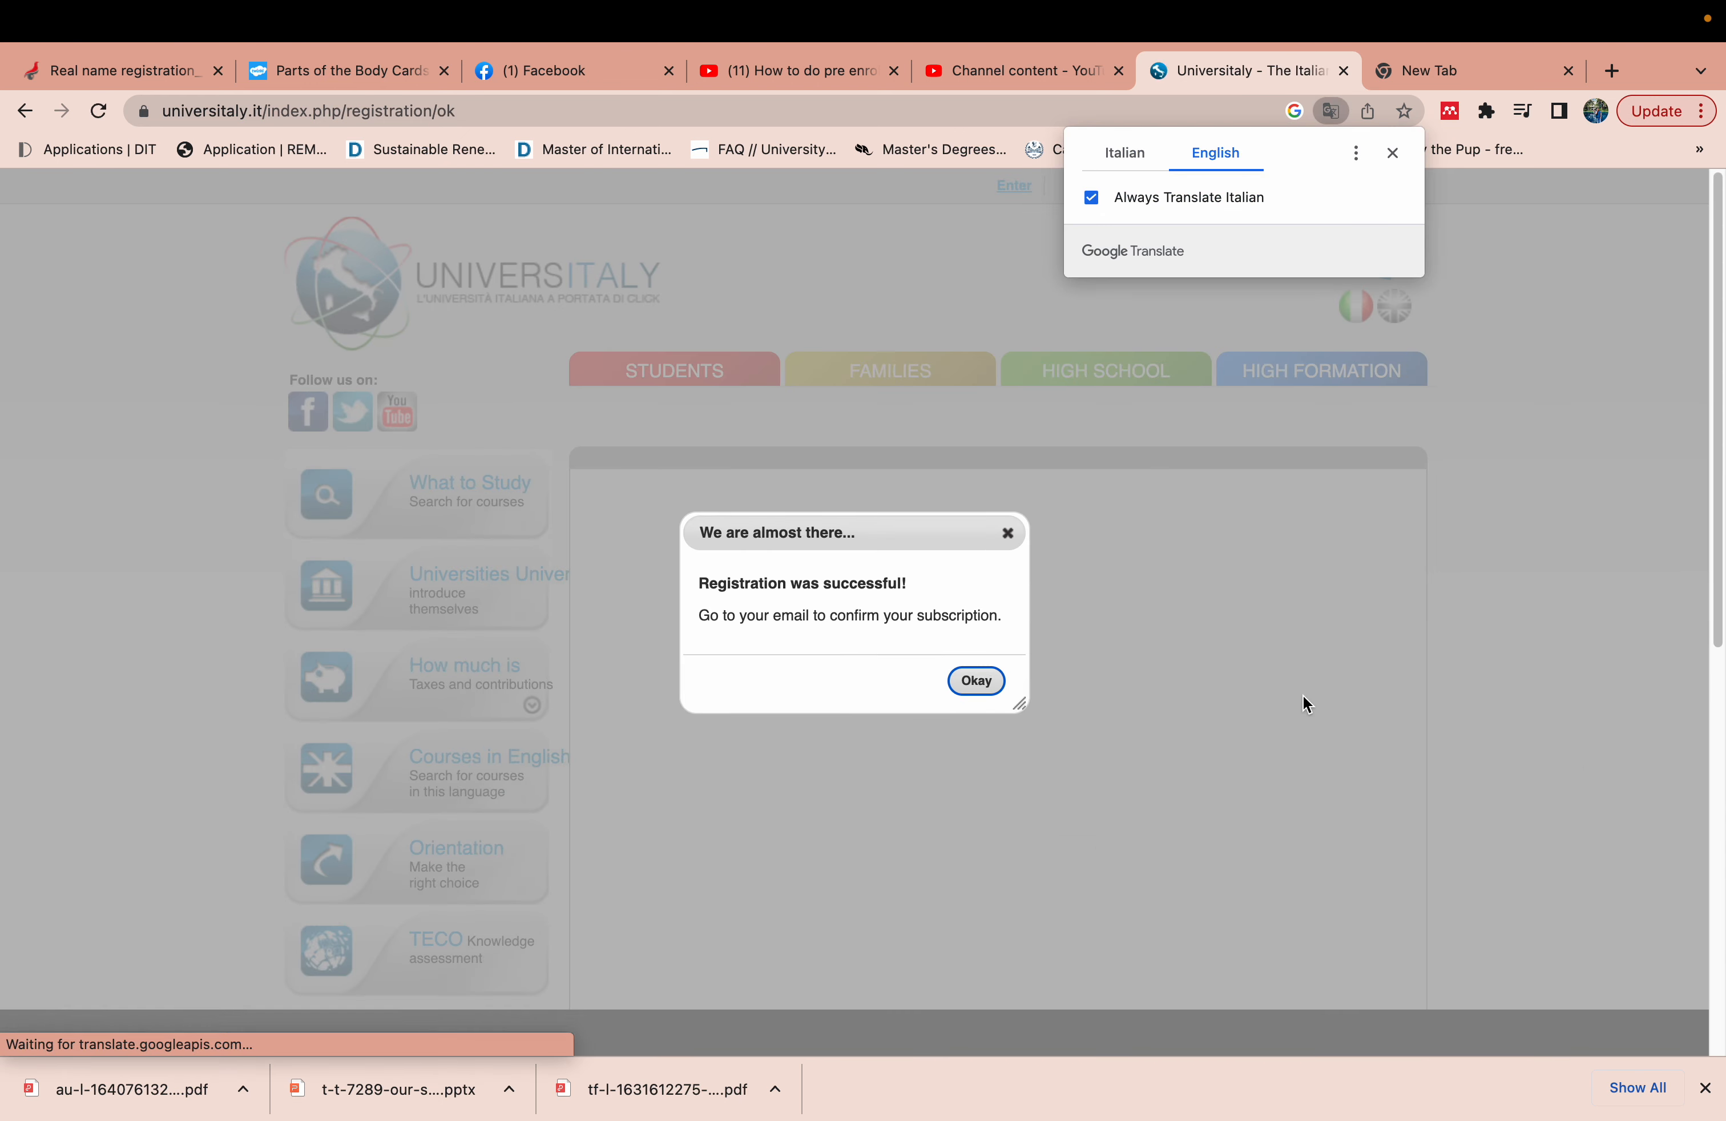
left_click(980, 685)
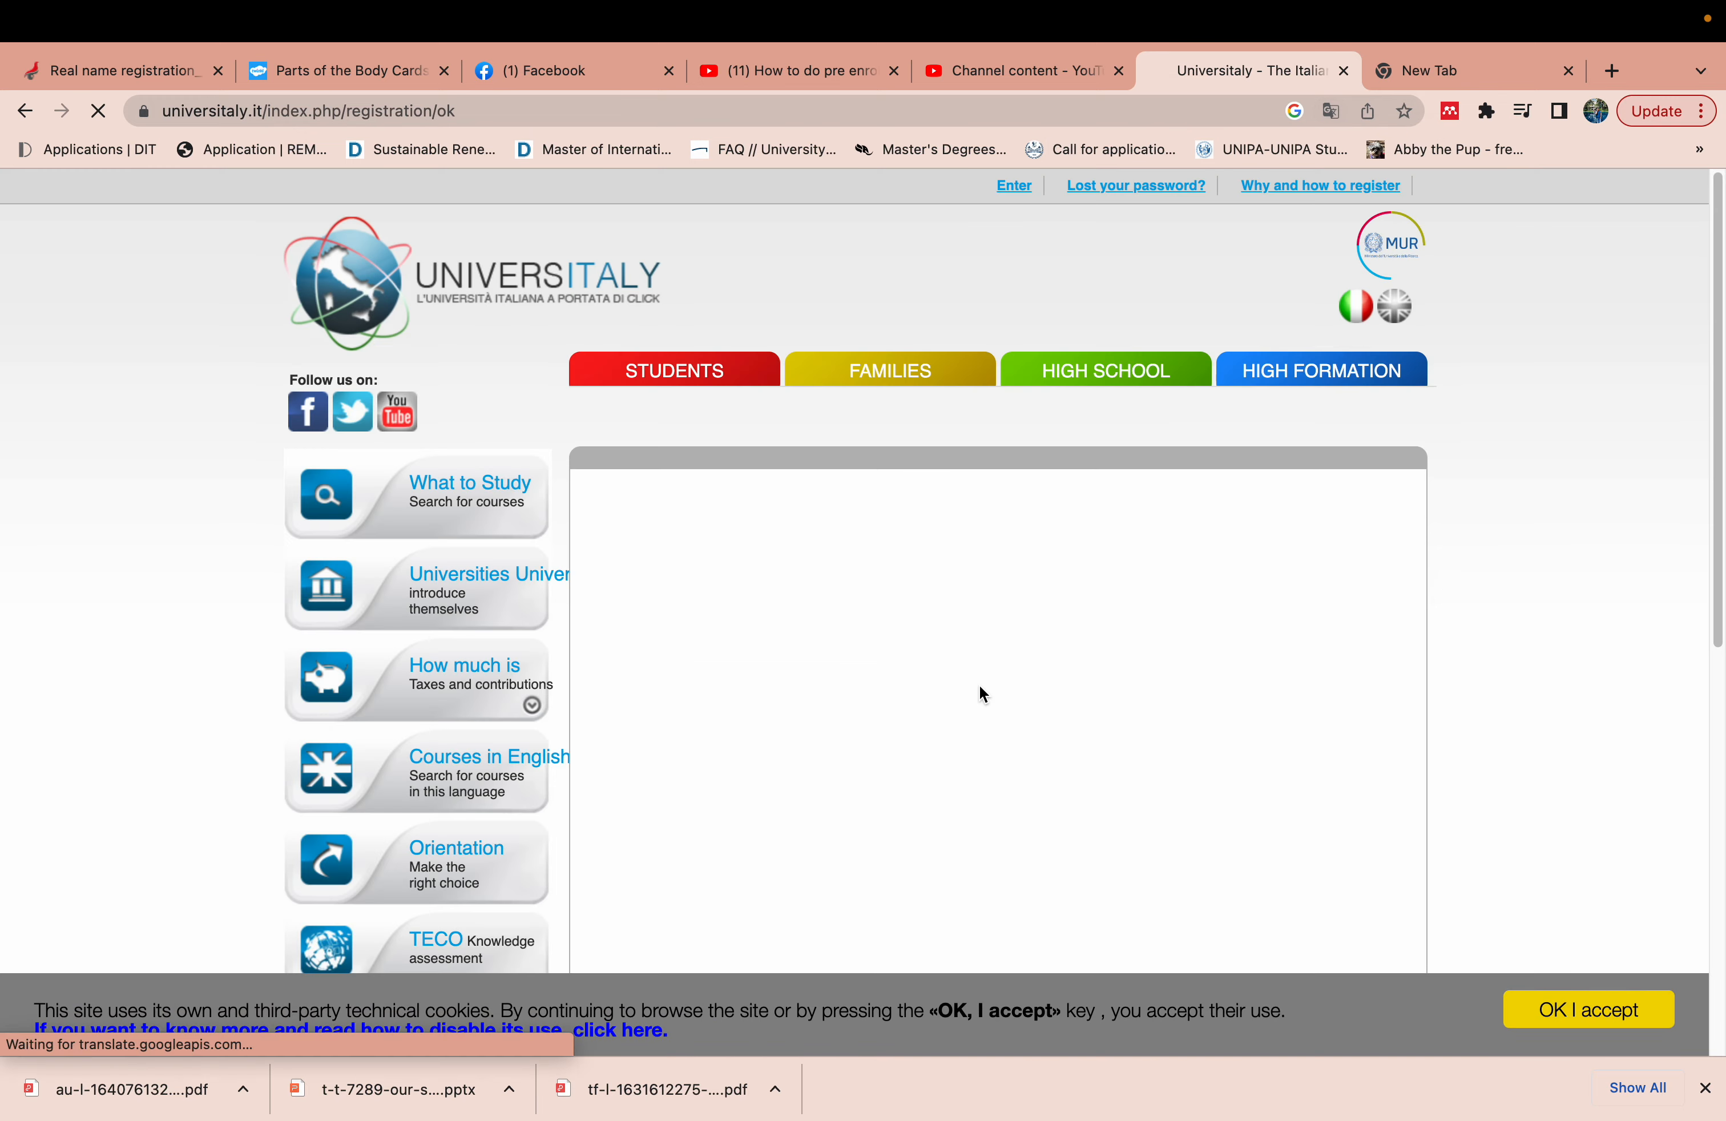
mouse_move(4, 5)
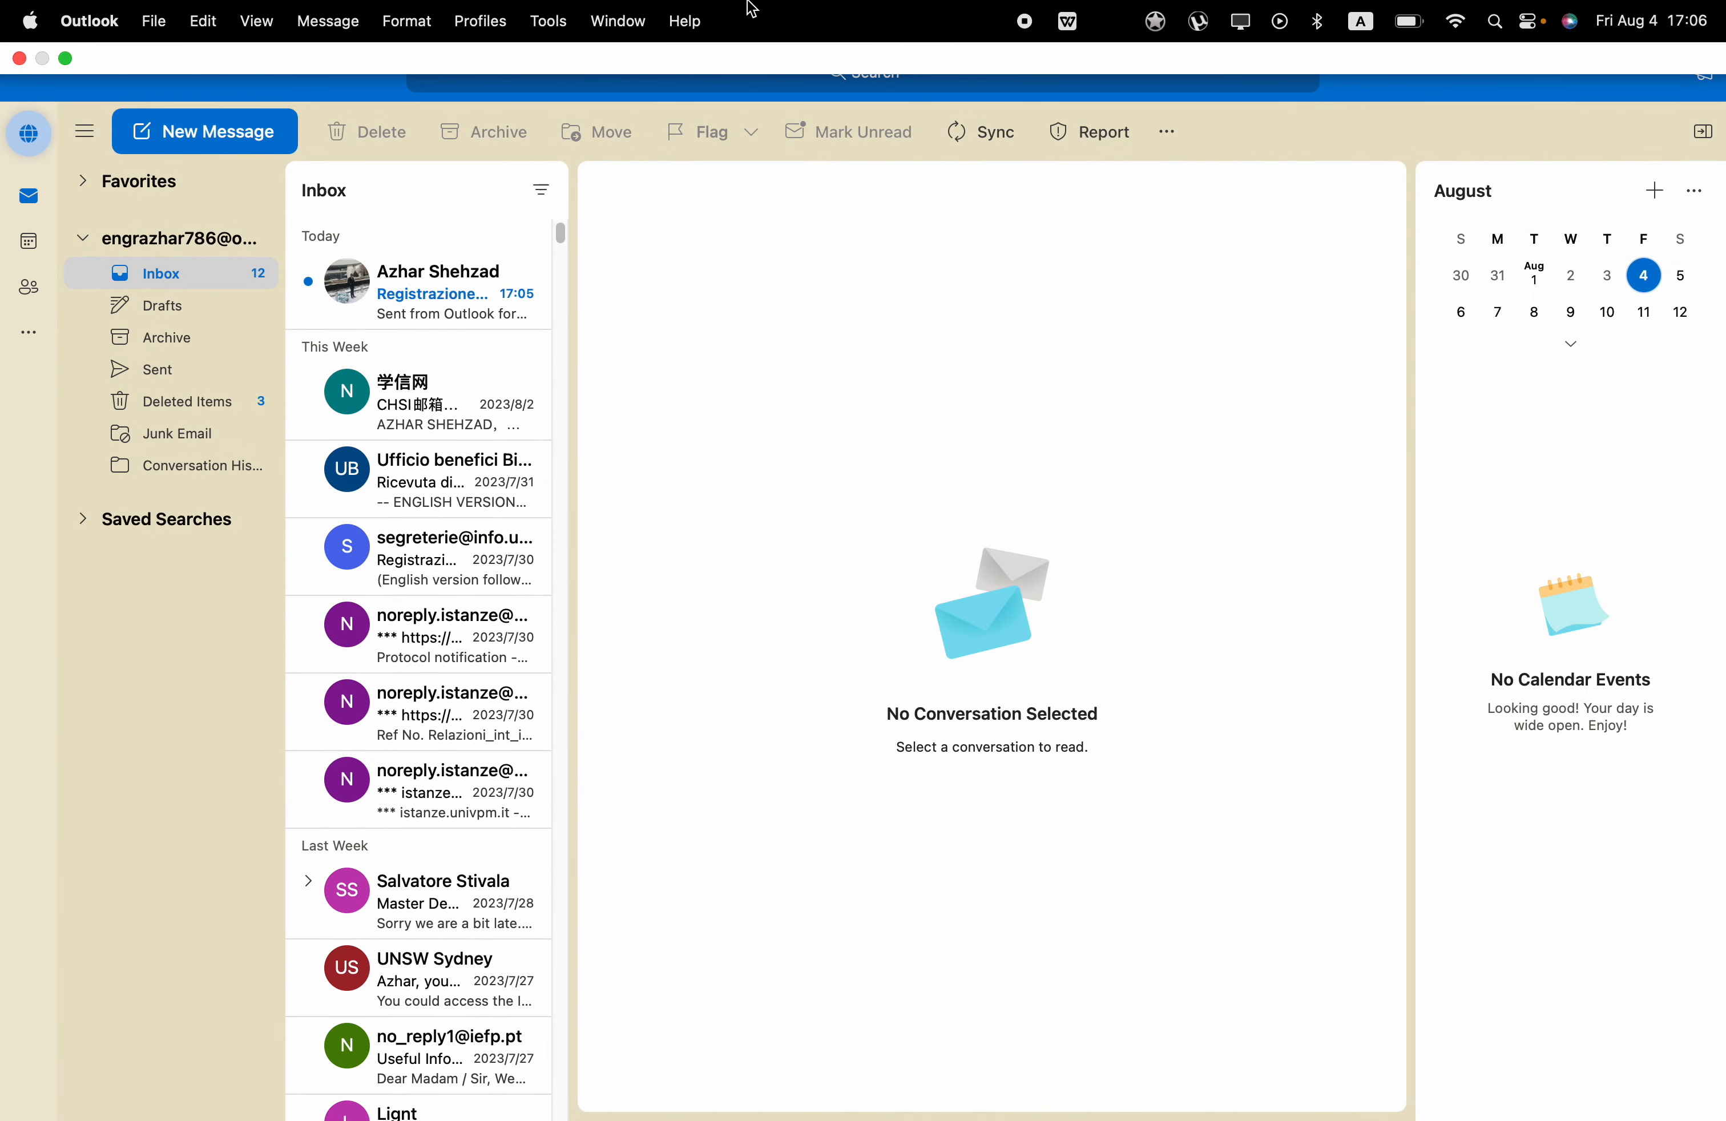
- Open the 'Fwd: Registrazione universitaly' email, copy its sign-in link, and return to Chrome
left_click(436, 291)
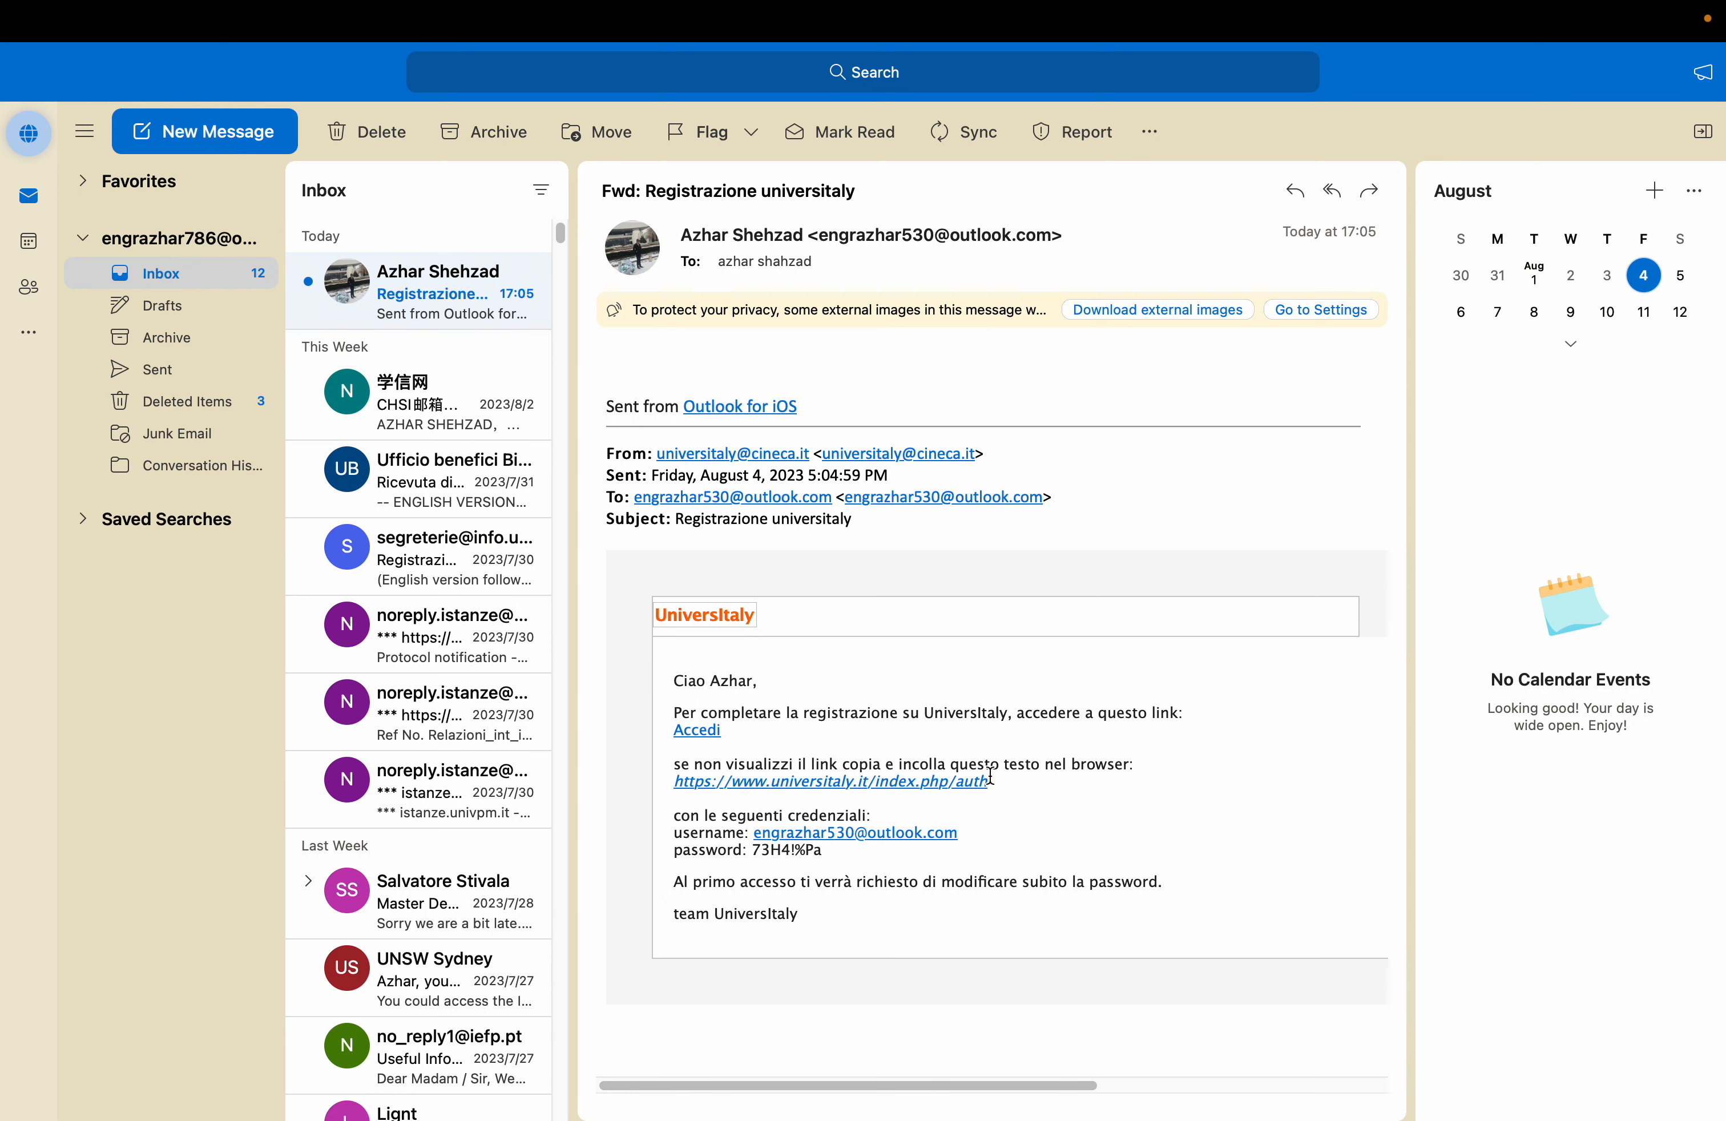
left_click_drag(998, 784, 672, 788)
key("super+c")
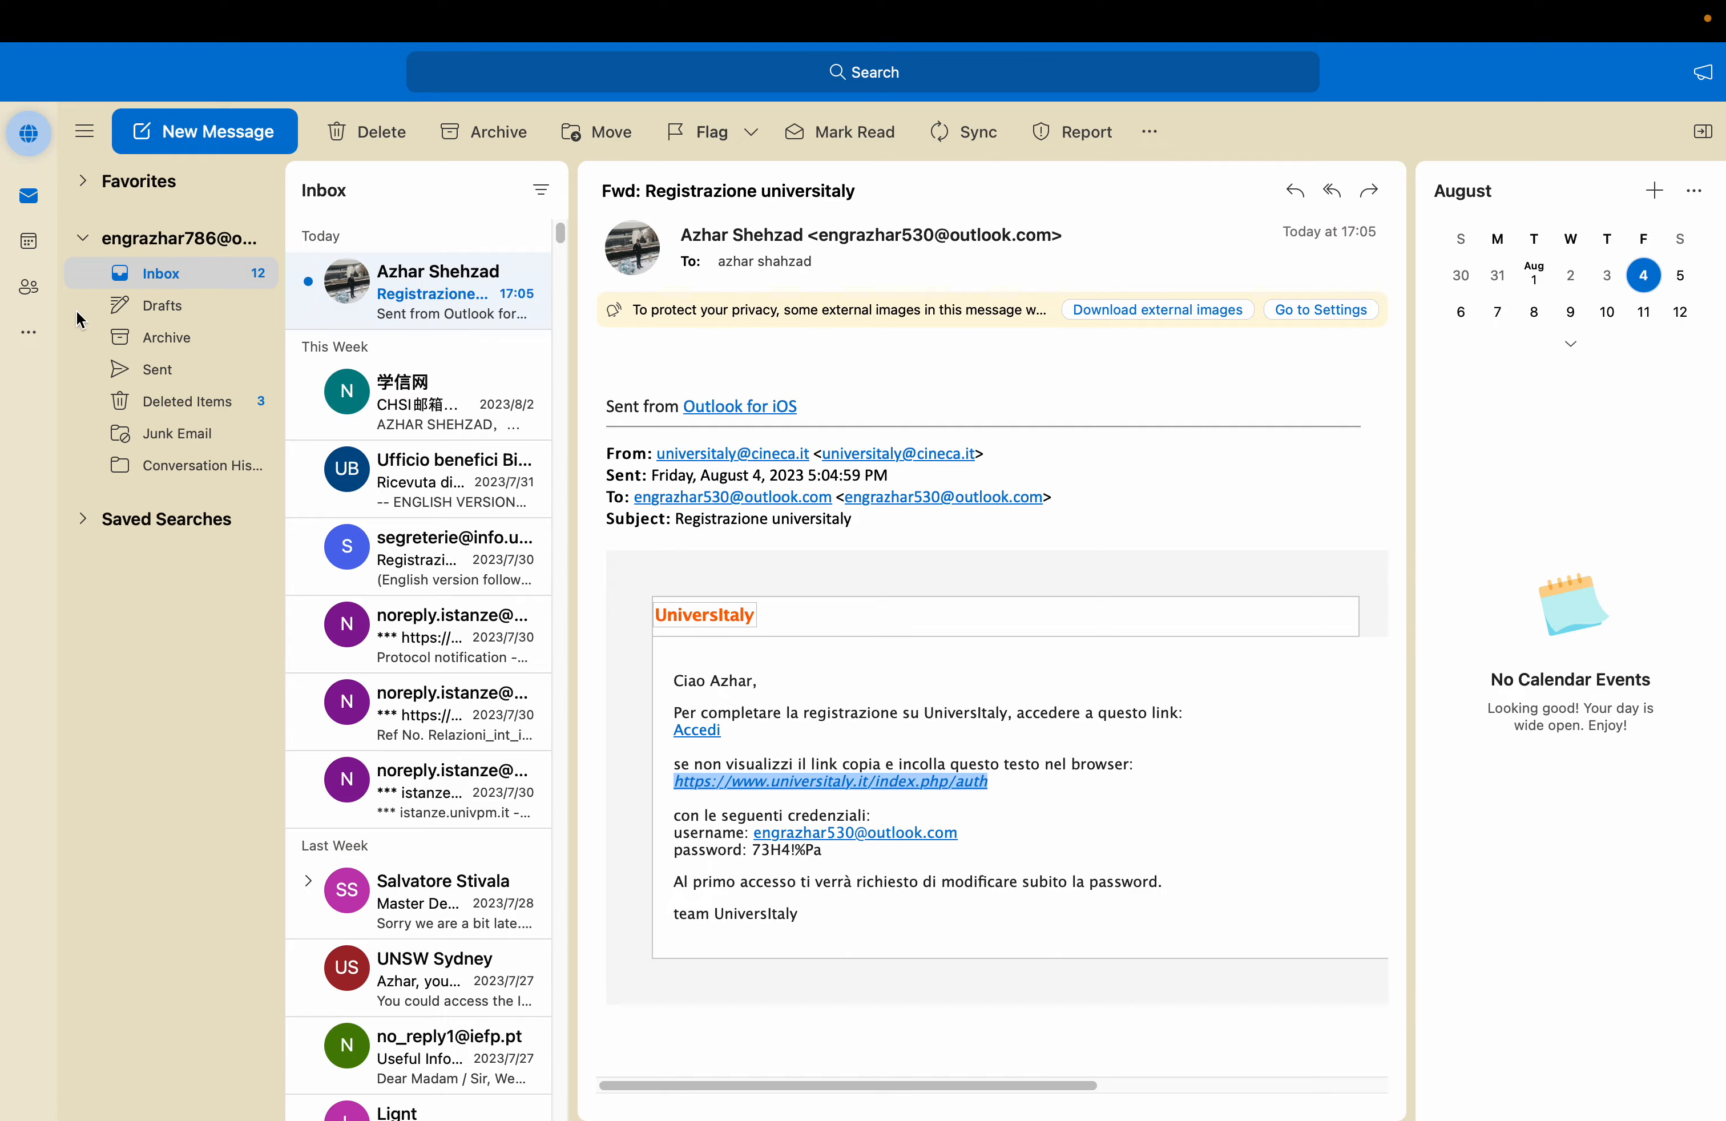
mouse_move(25, 2)
left_click(62, 58)
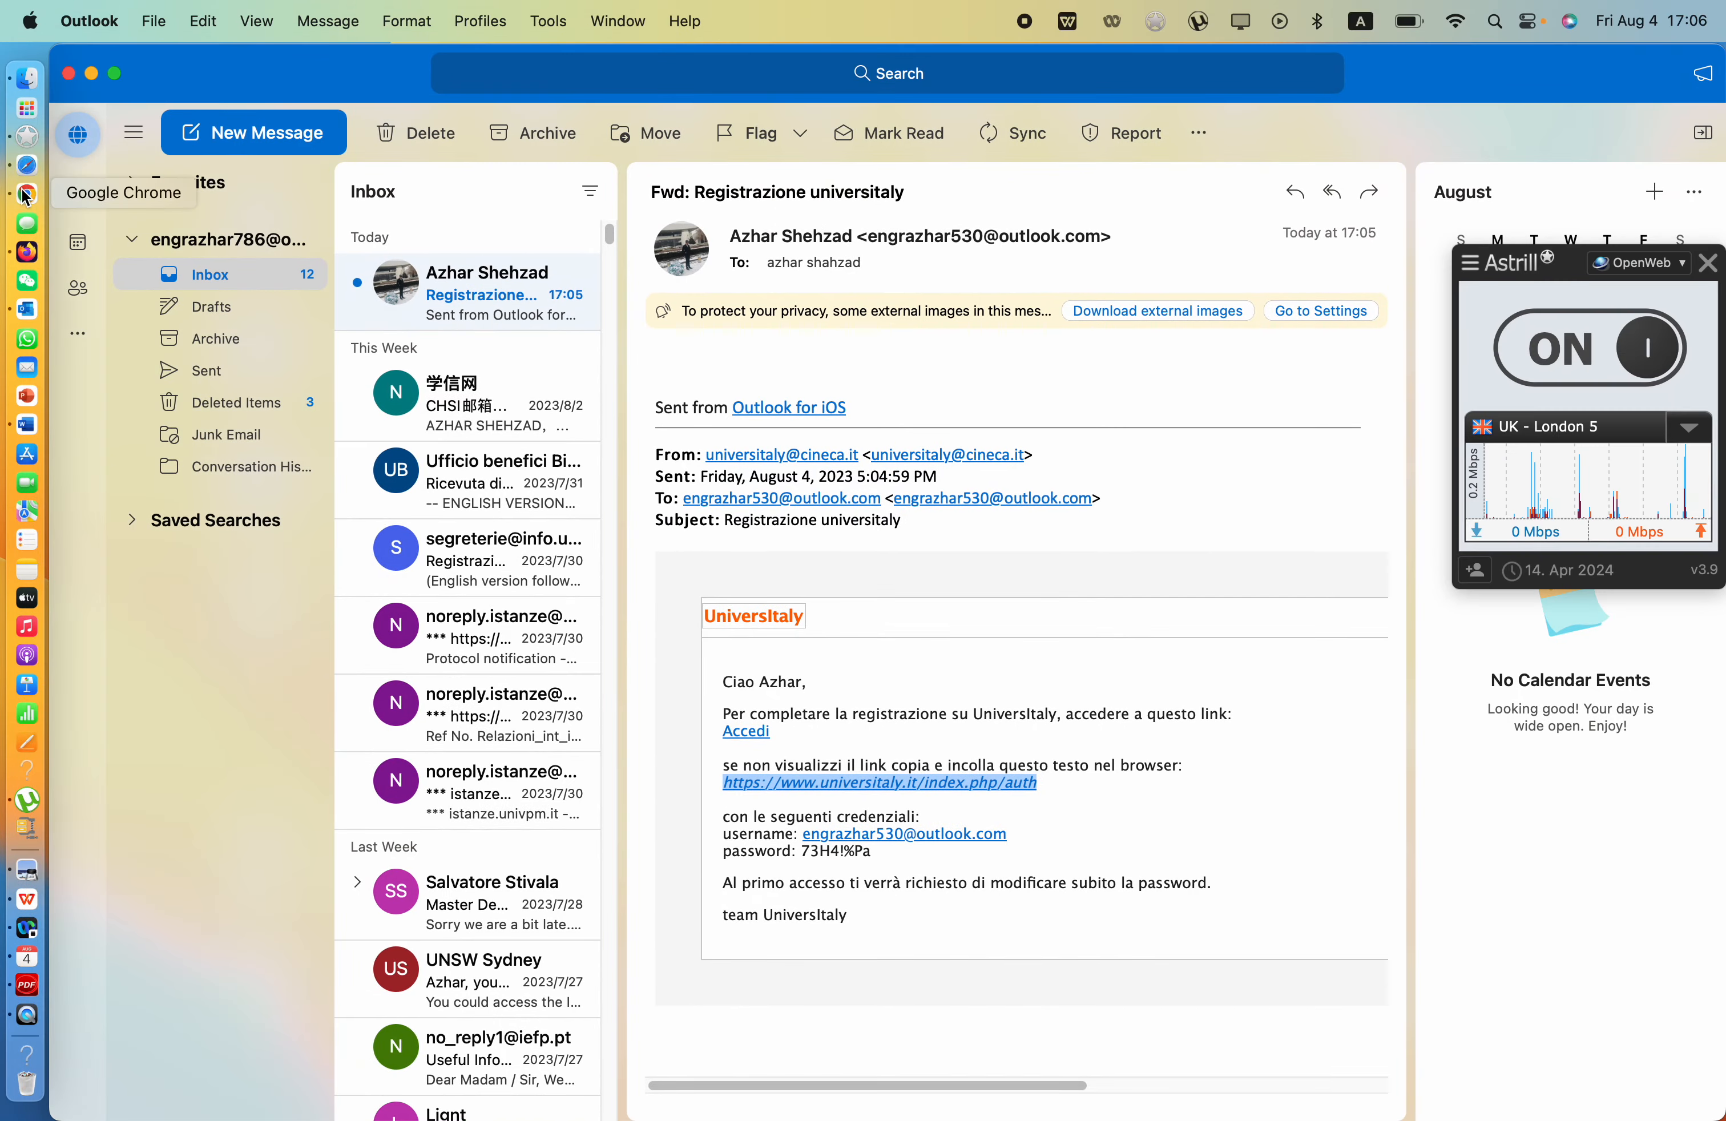
left_click(23, 182)
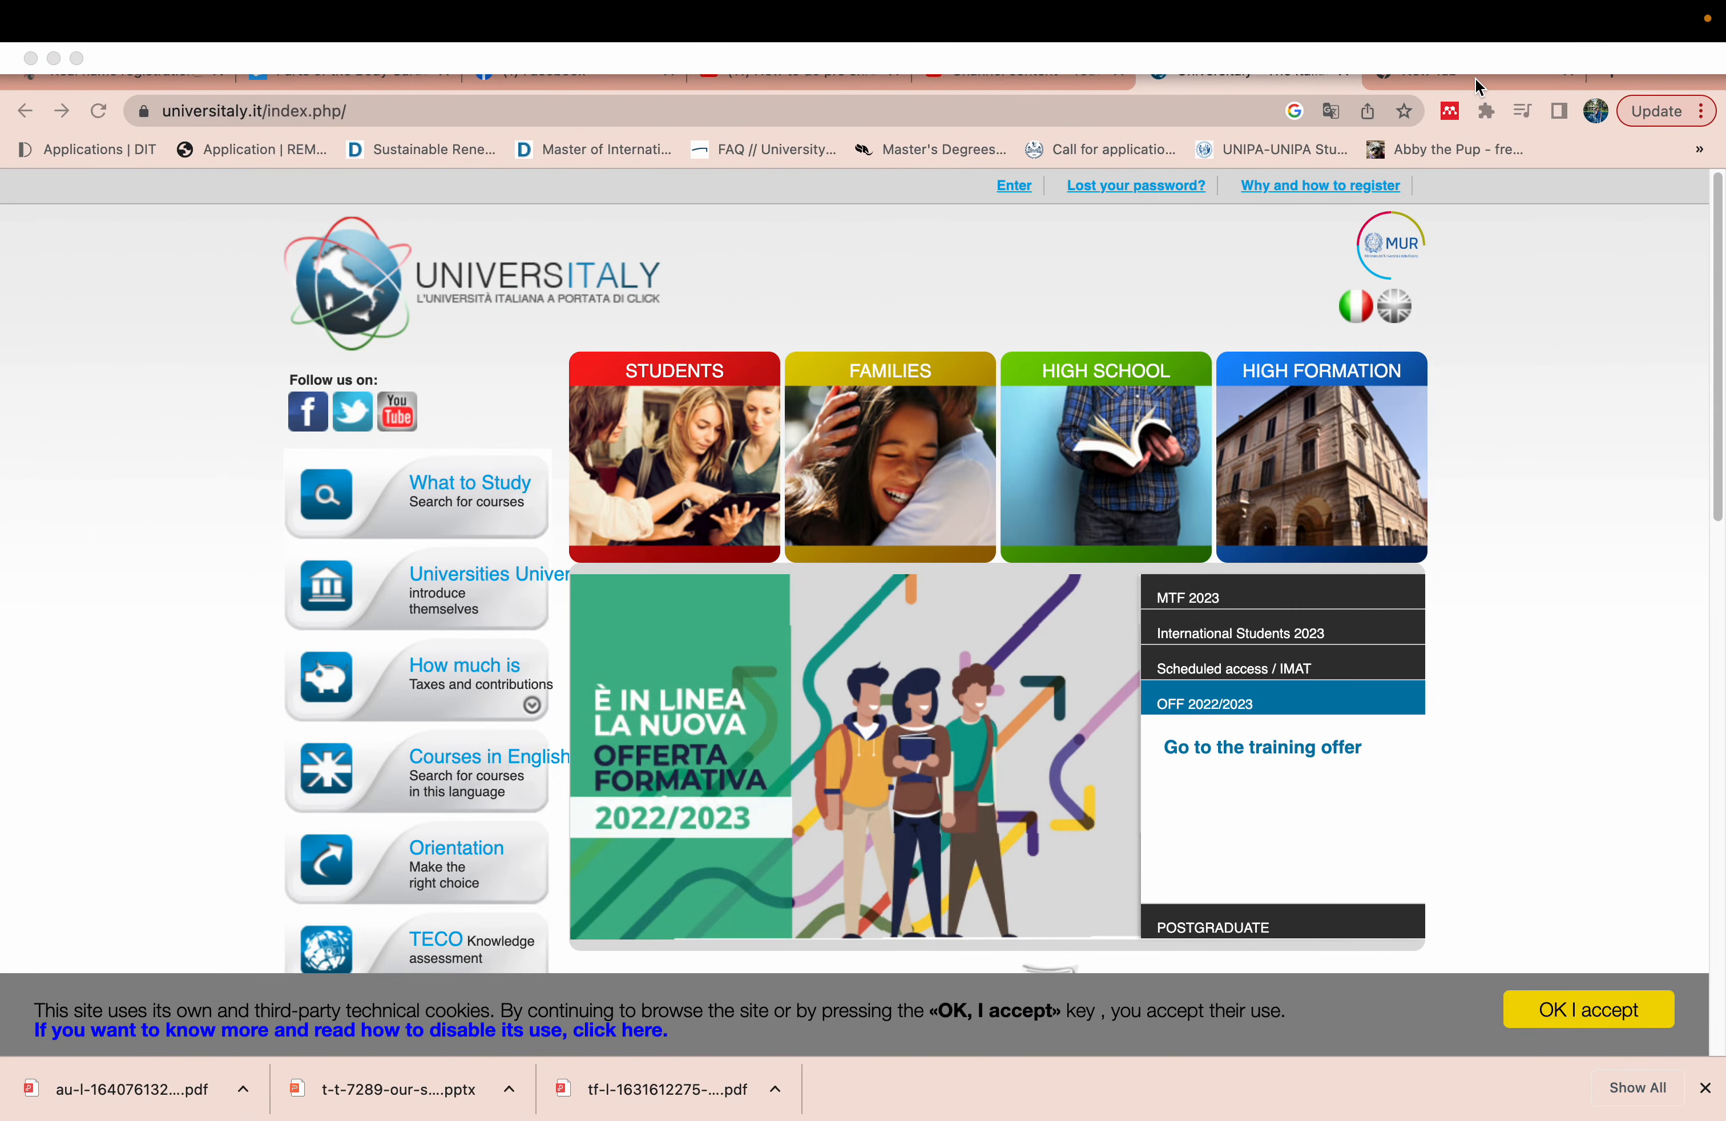
- Load the copied universitaly.it/index.php/auth sign-in link in the new Chrome tab
left_click(1490, 77)
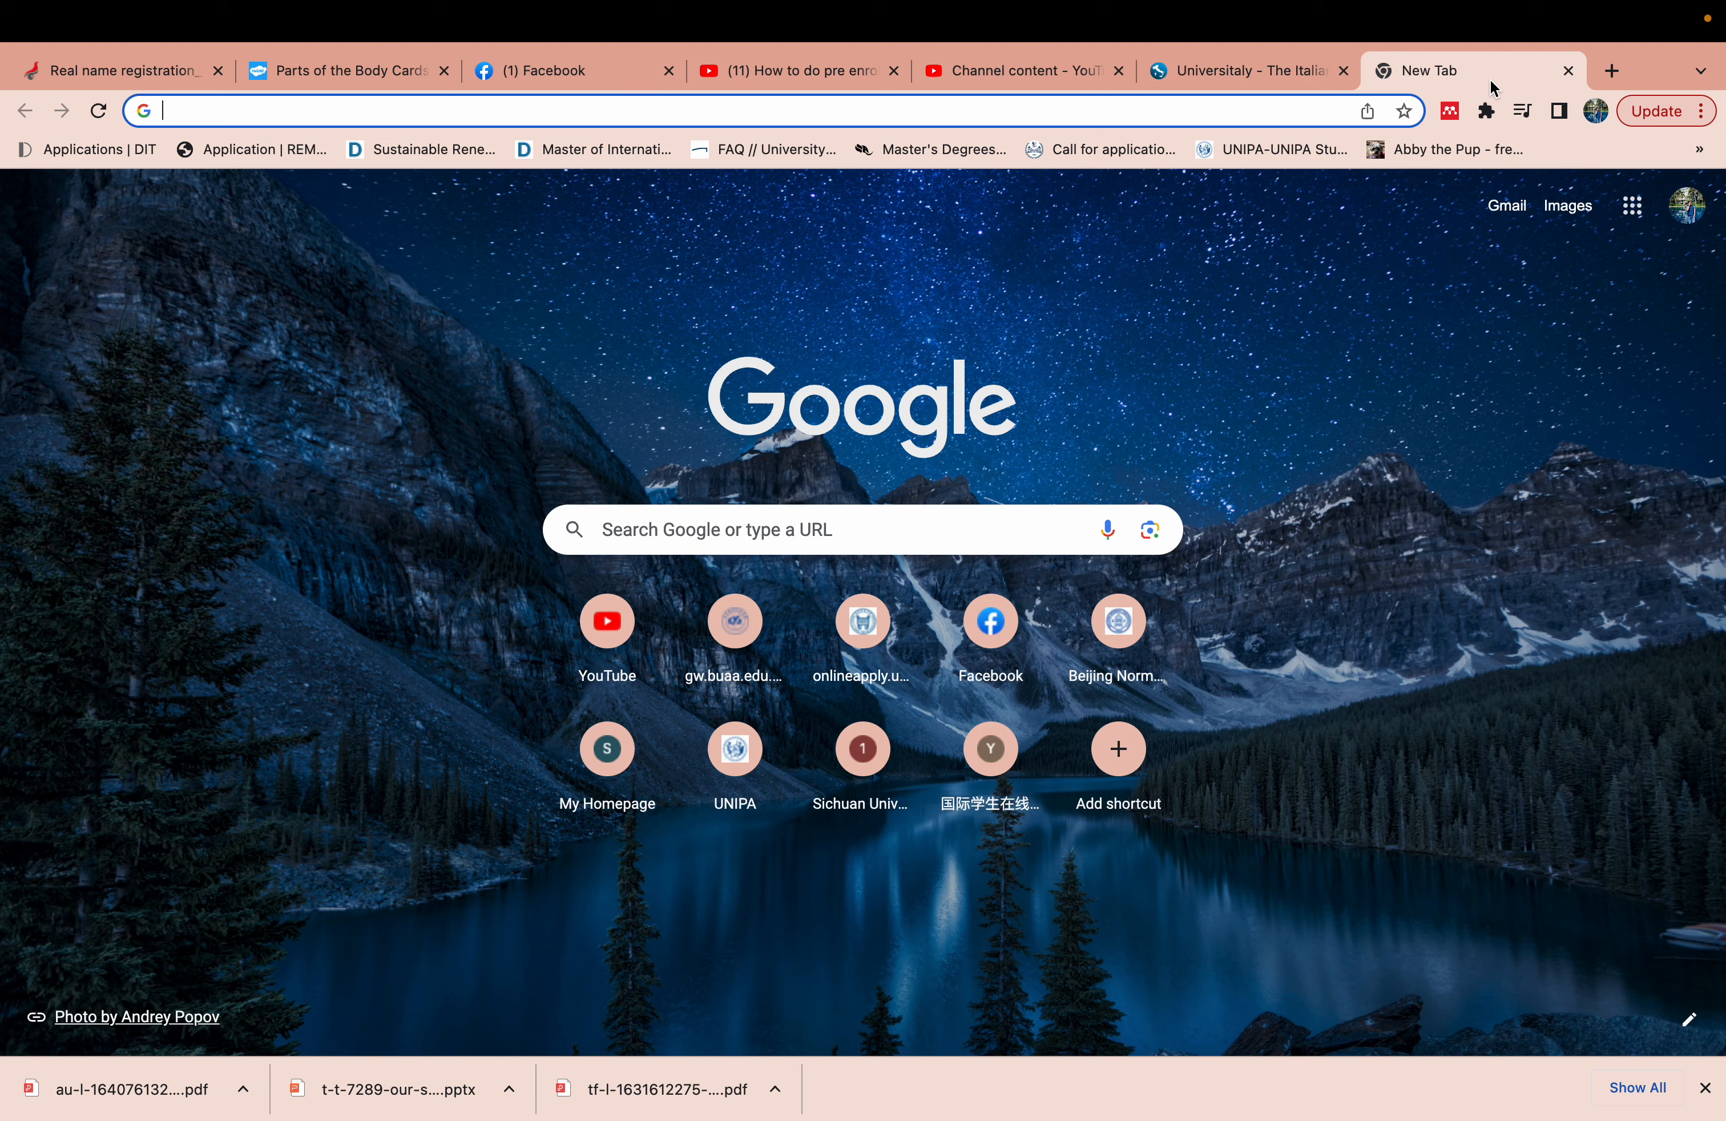
left_click(1205, 112)
key("super+v")
key("Return")
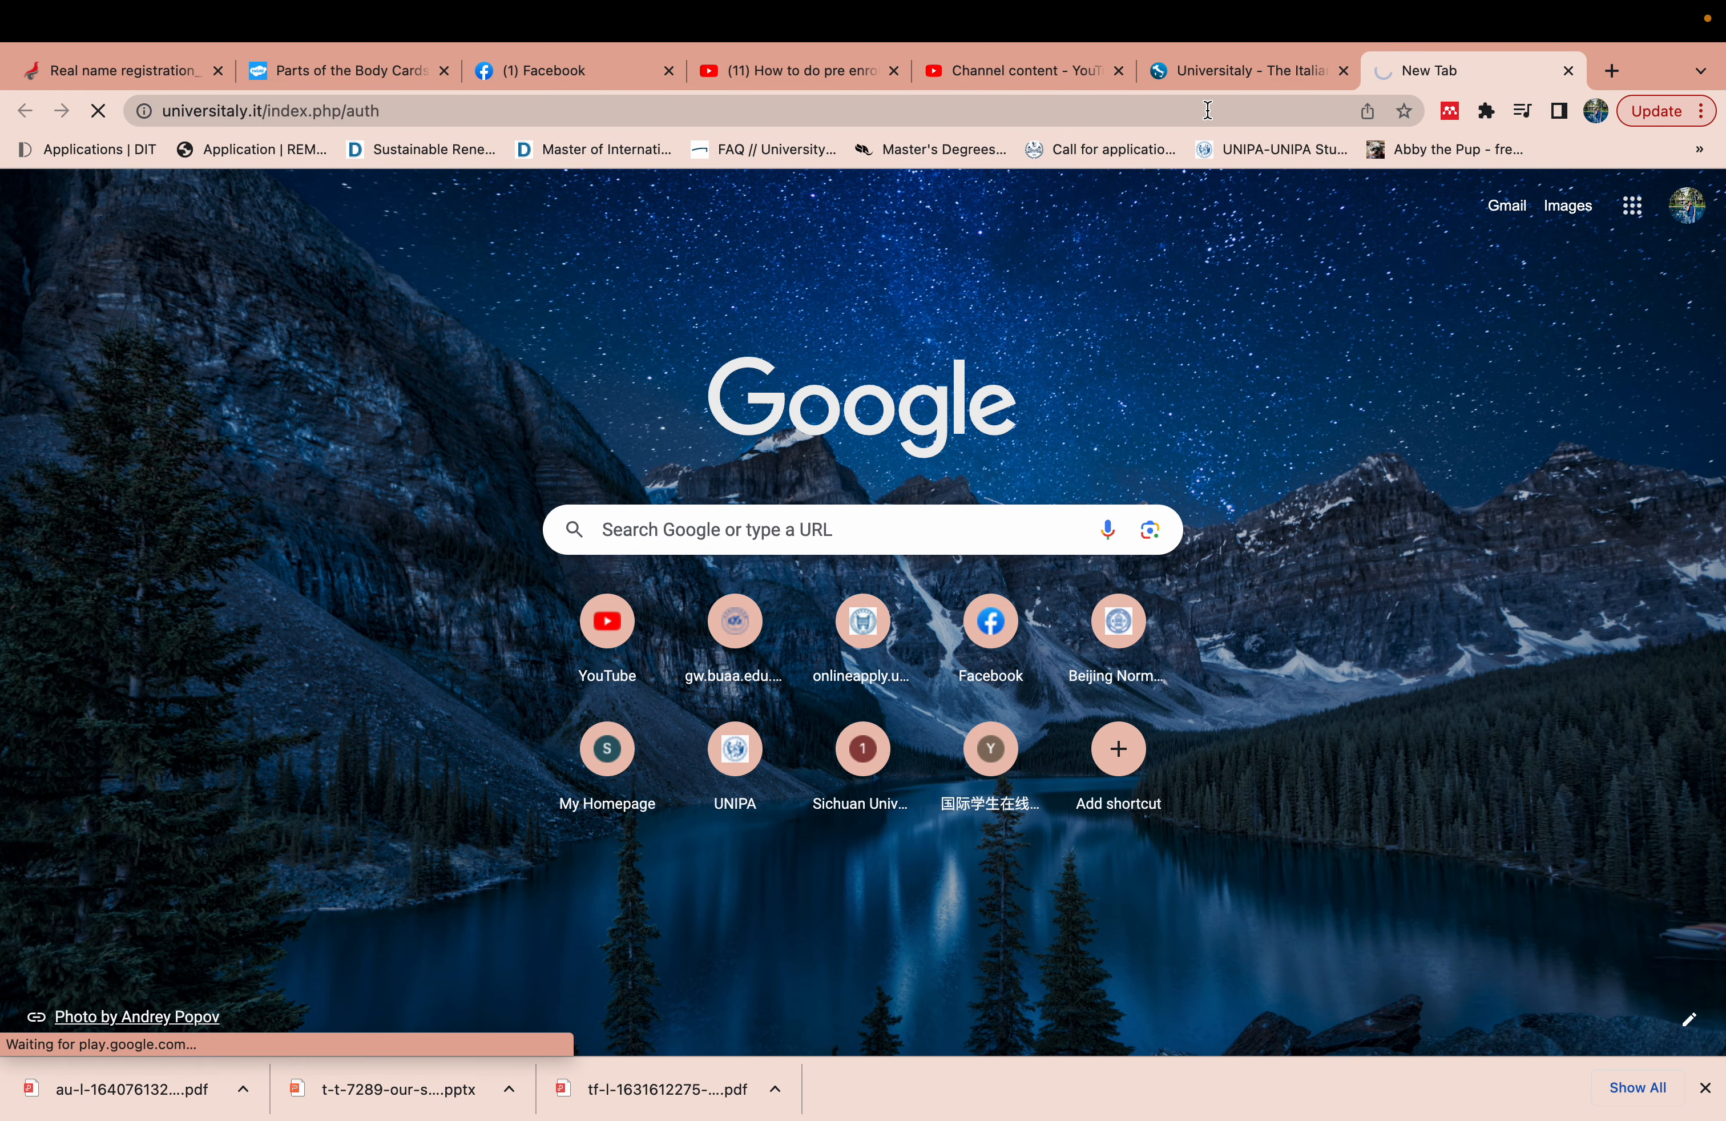
- Exit Chrome full screen and select the temporary password in the Outlook email
mouse_move(488, 2)
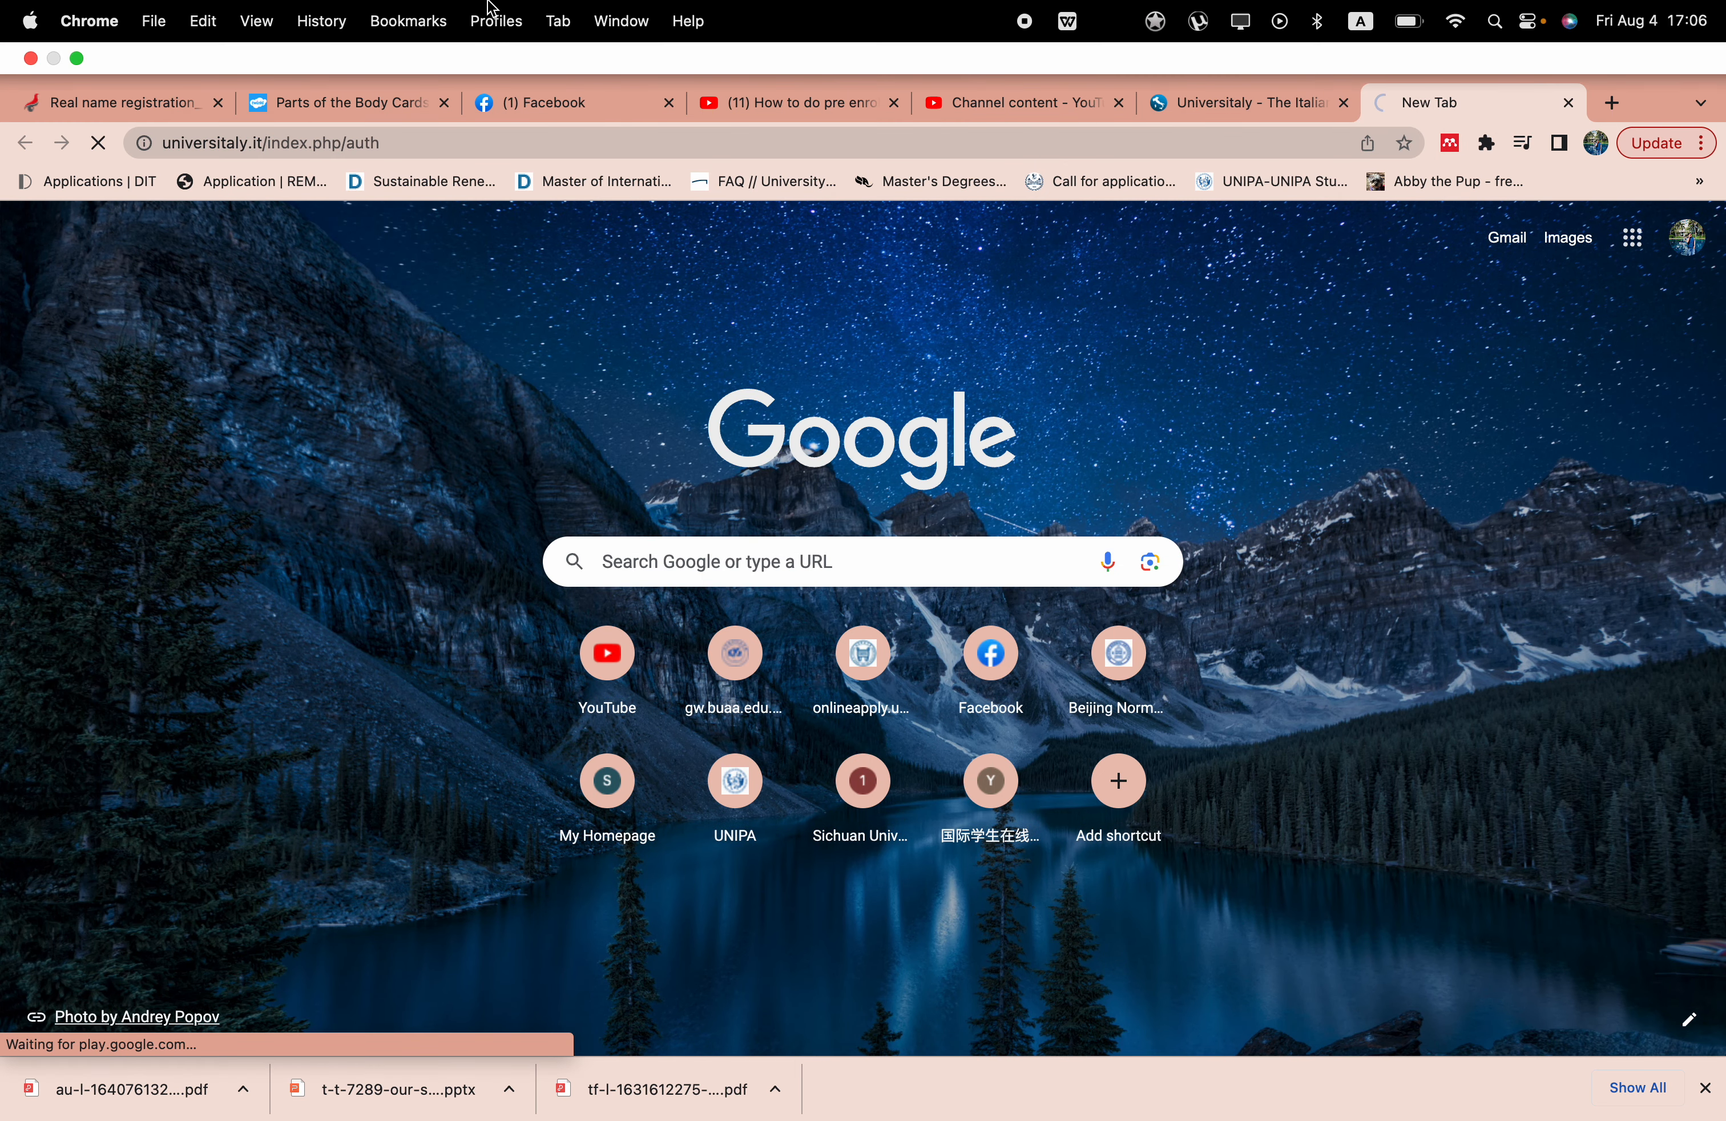
left_click(79, 58)
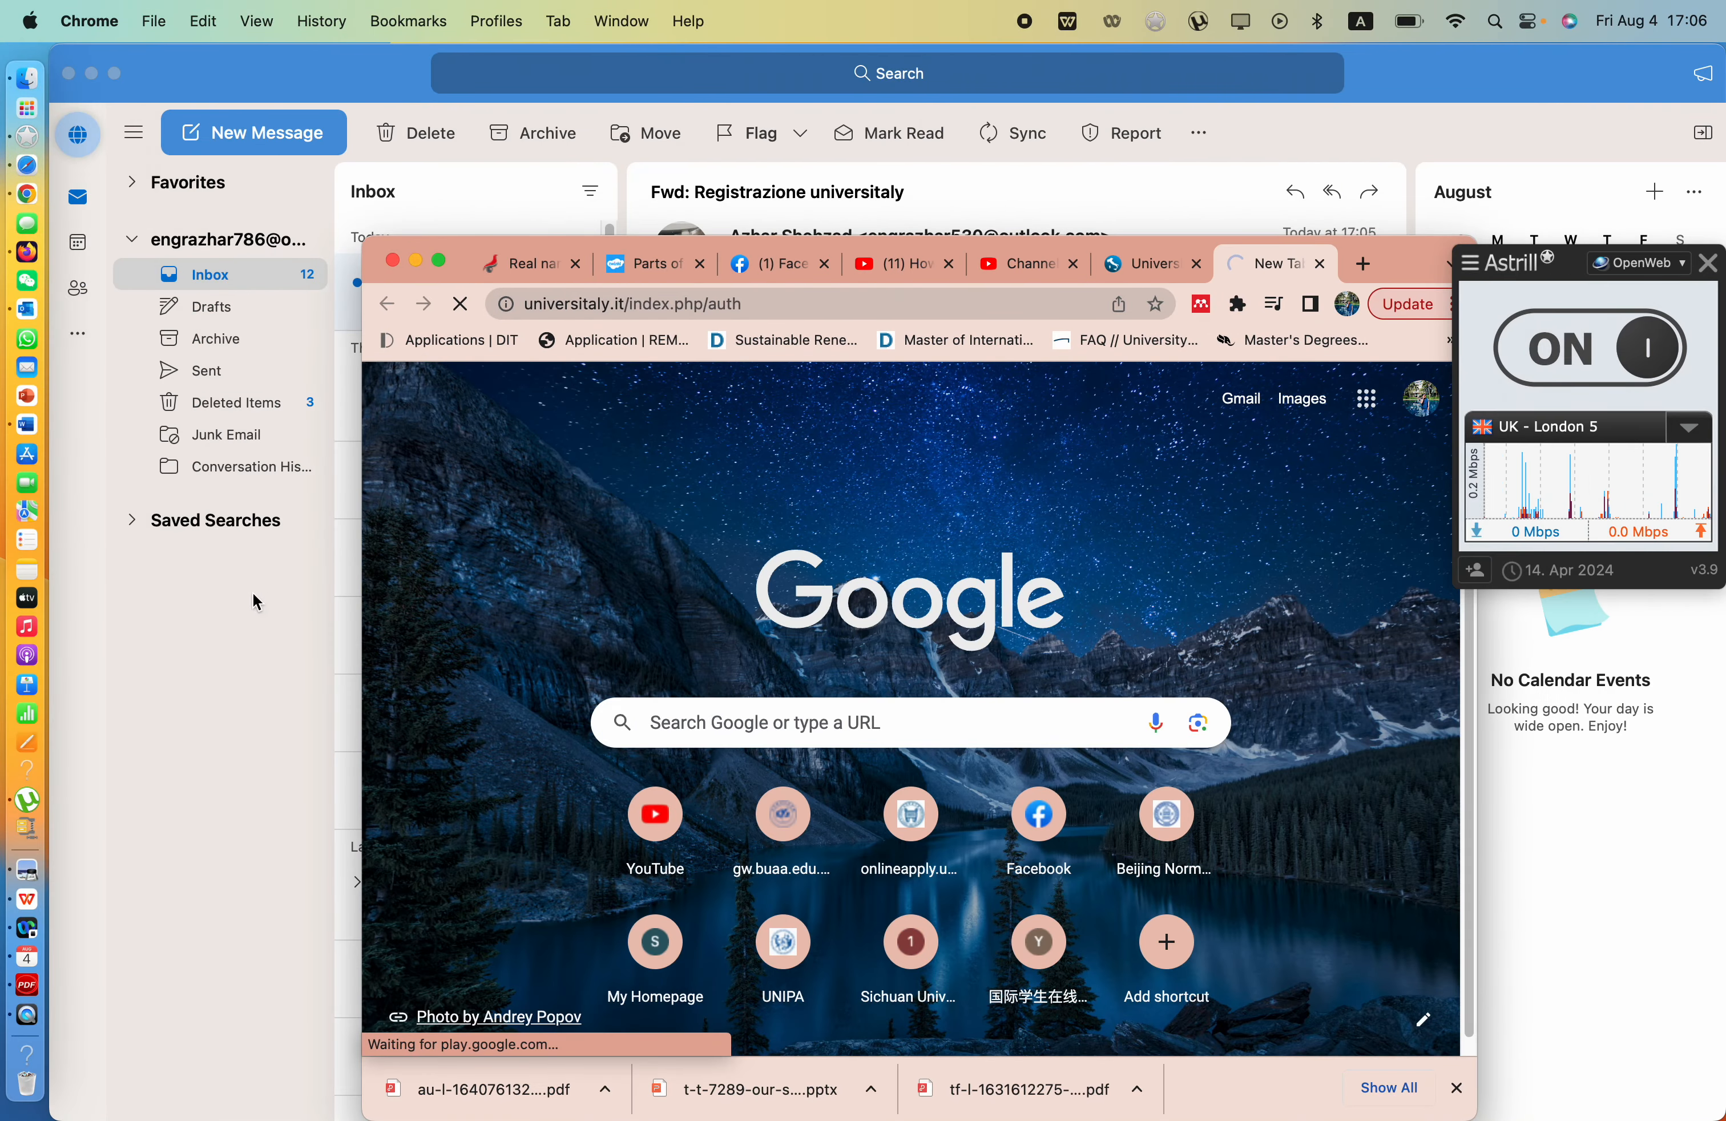
left_click(252, 593)
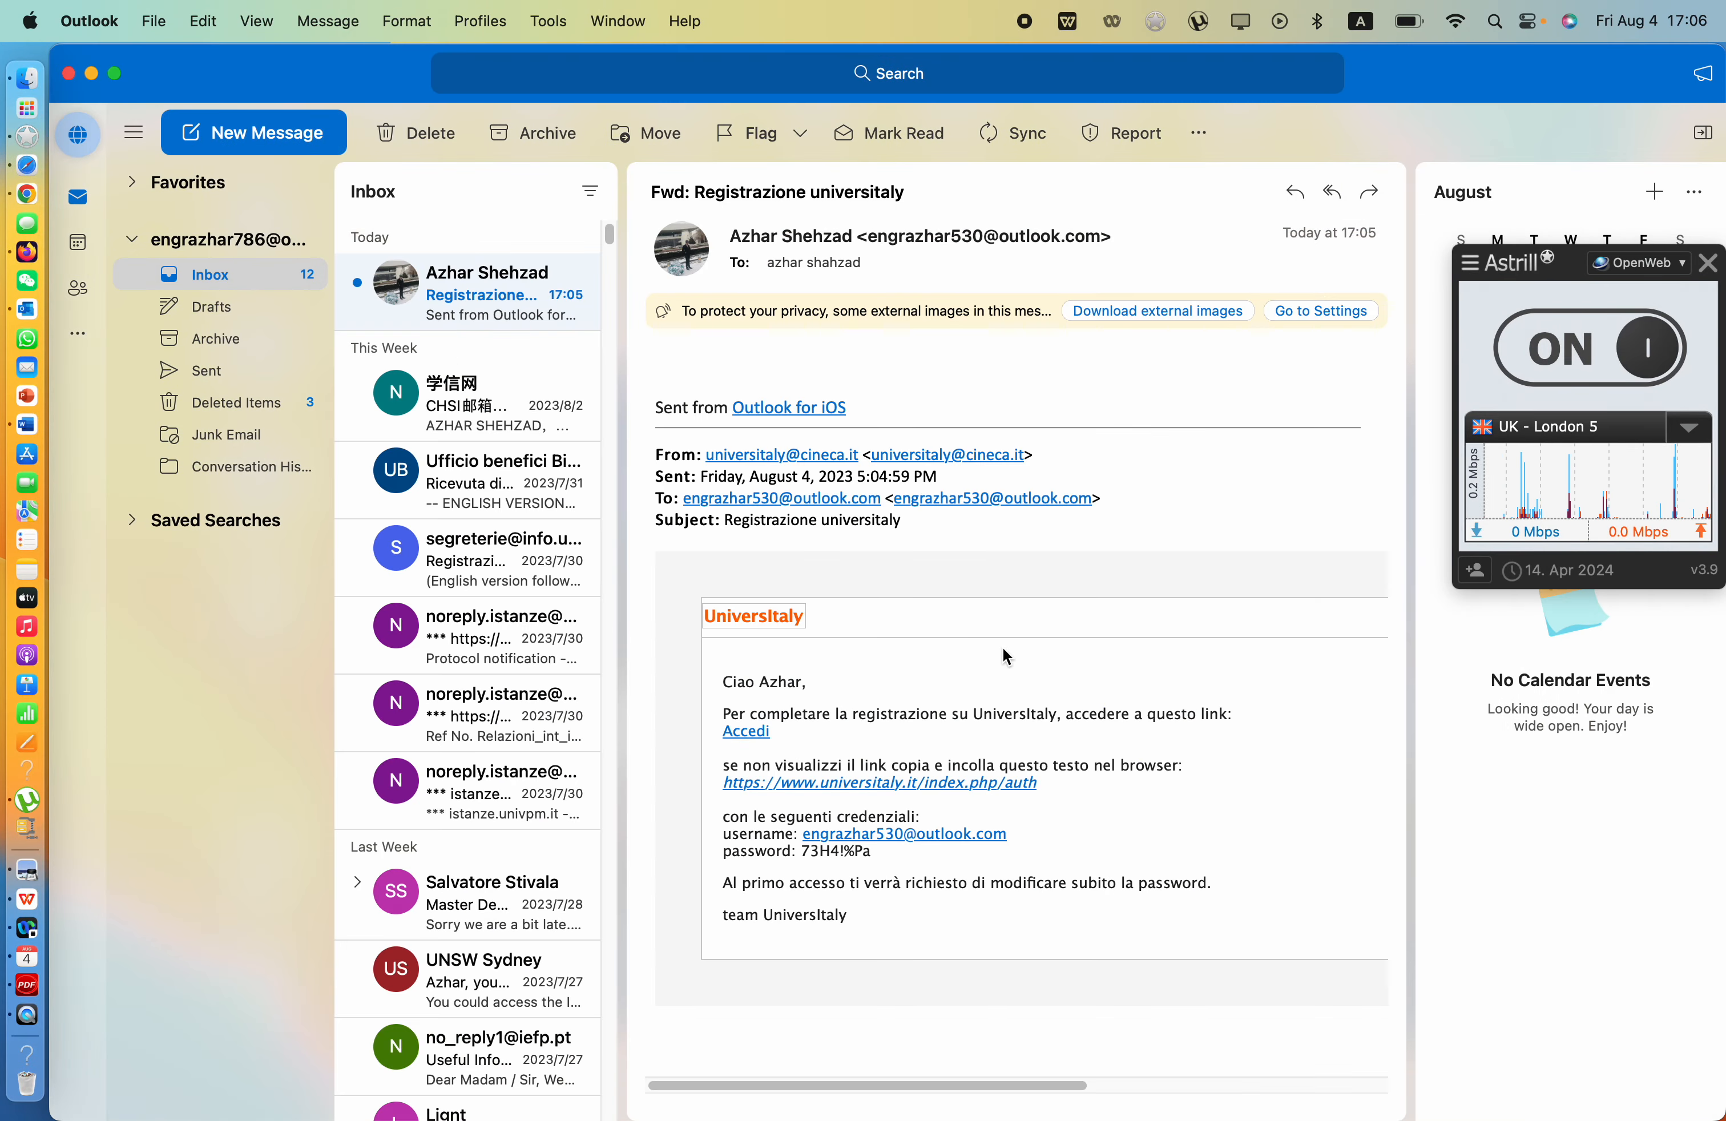
left_click_drag(873, 851, 809, 851)
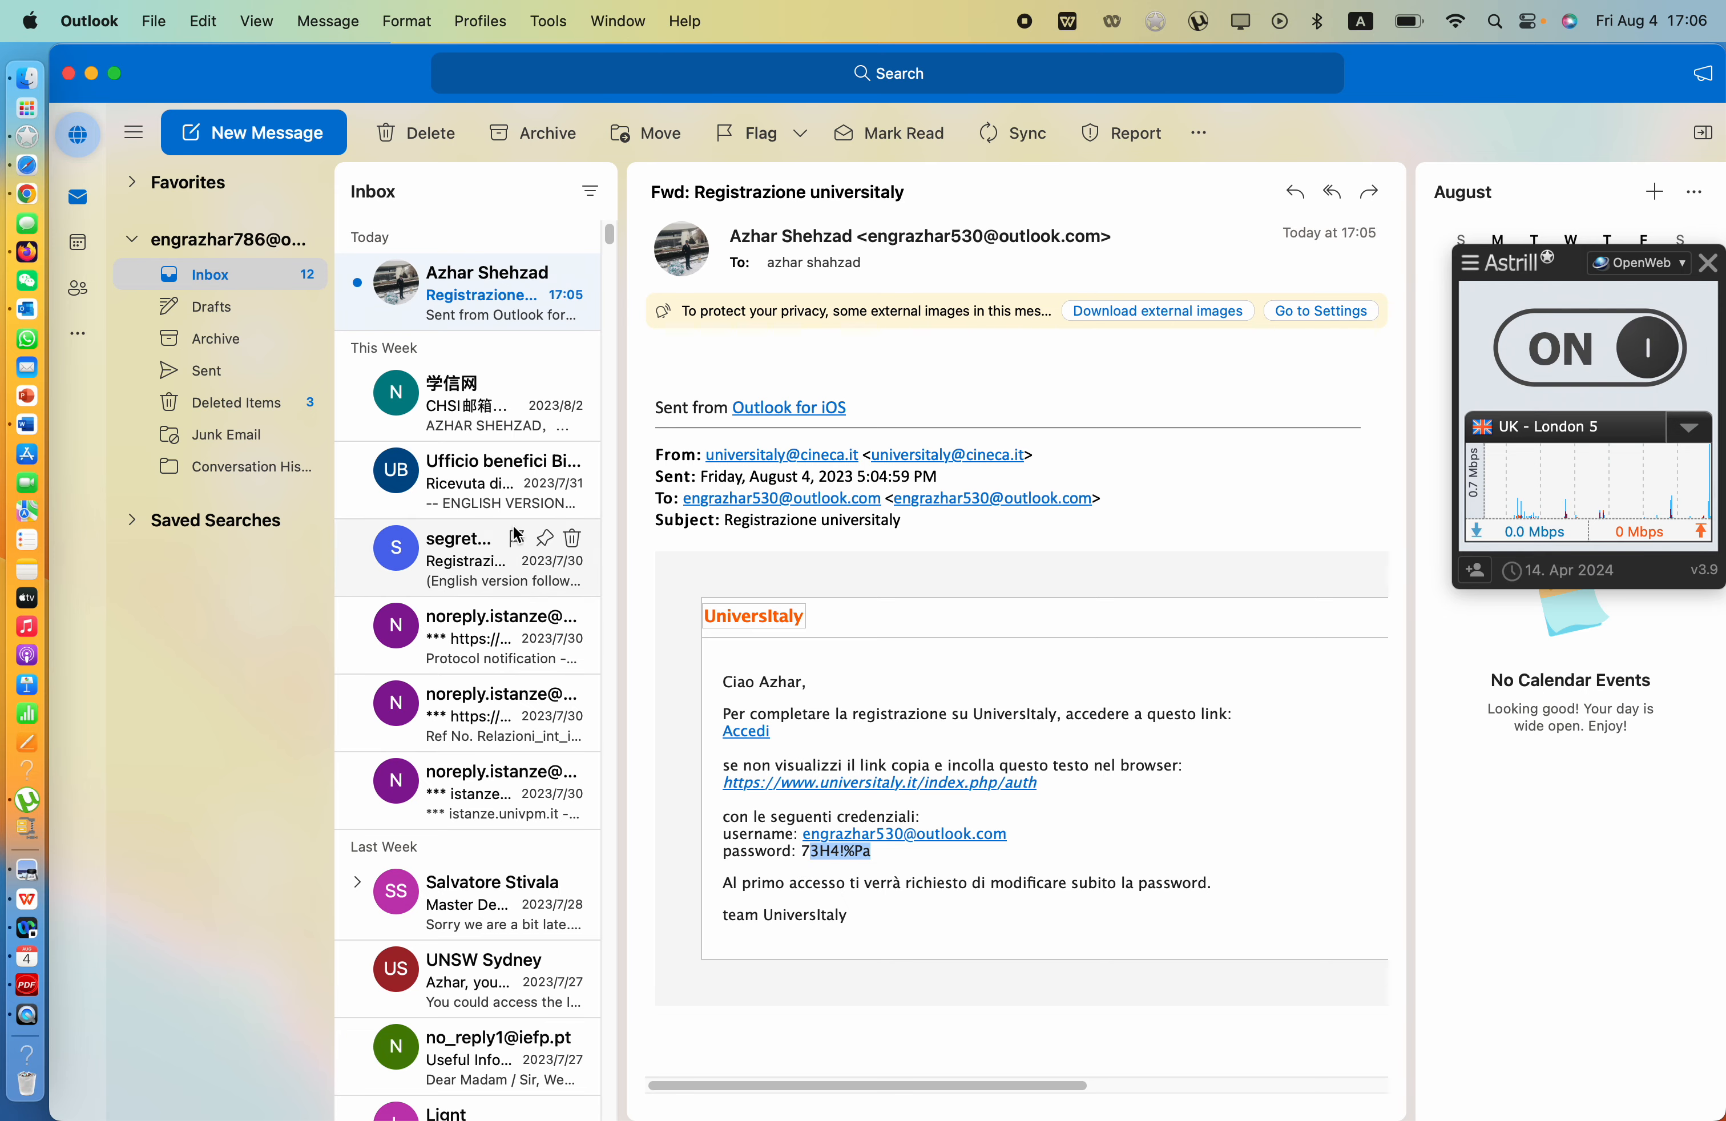
- Replace the autofilled Password field with the emailed temporary password
left_click(92, 74)
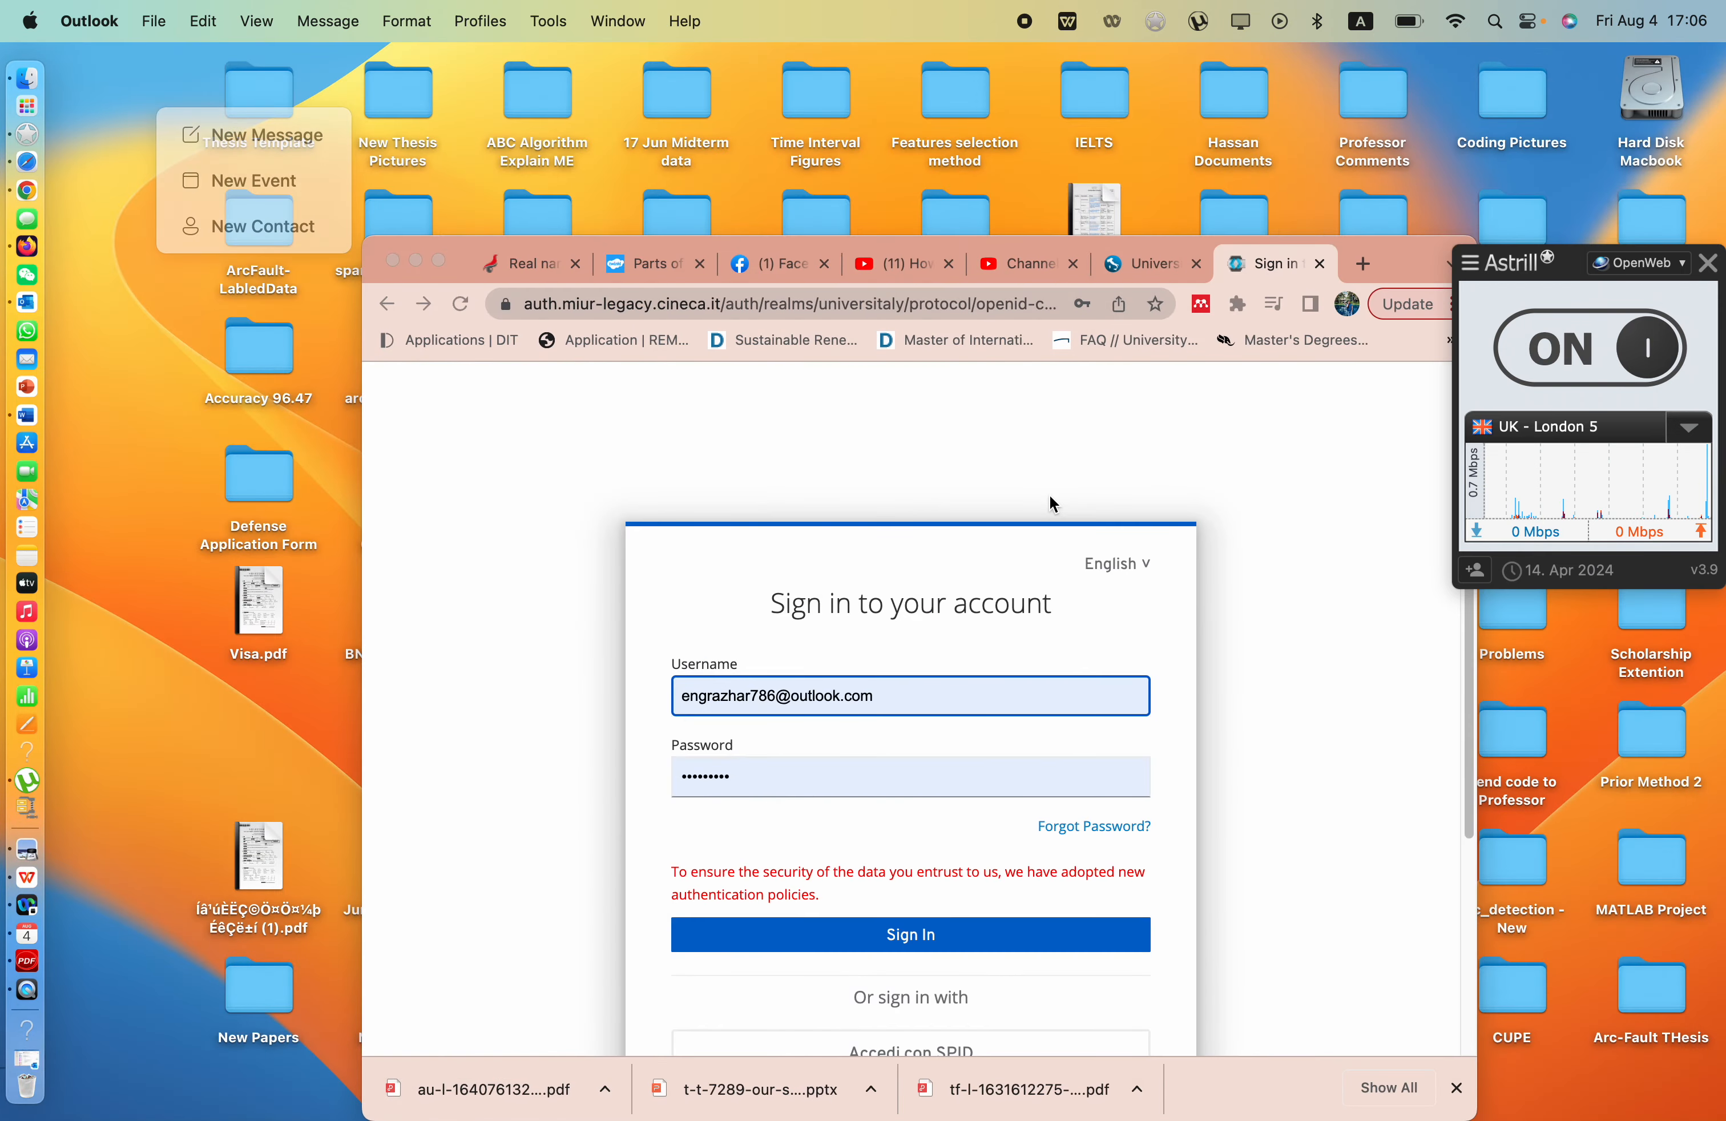
left_click(442, 261)
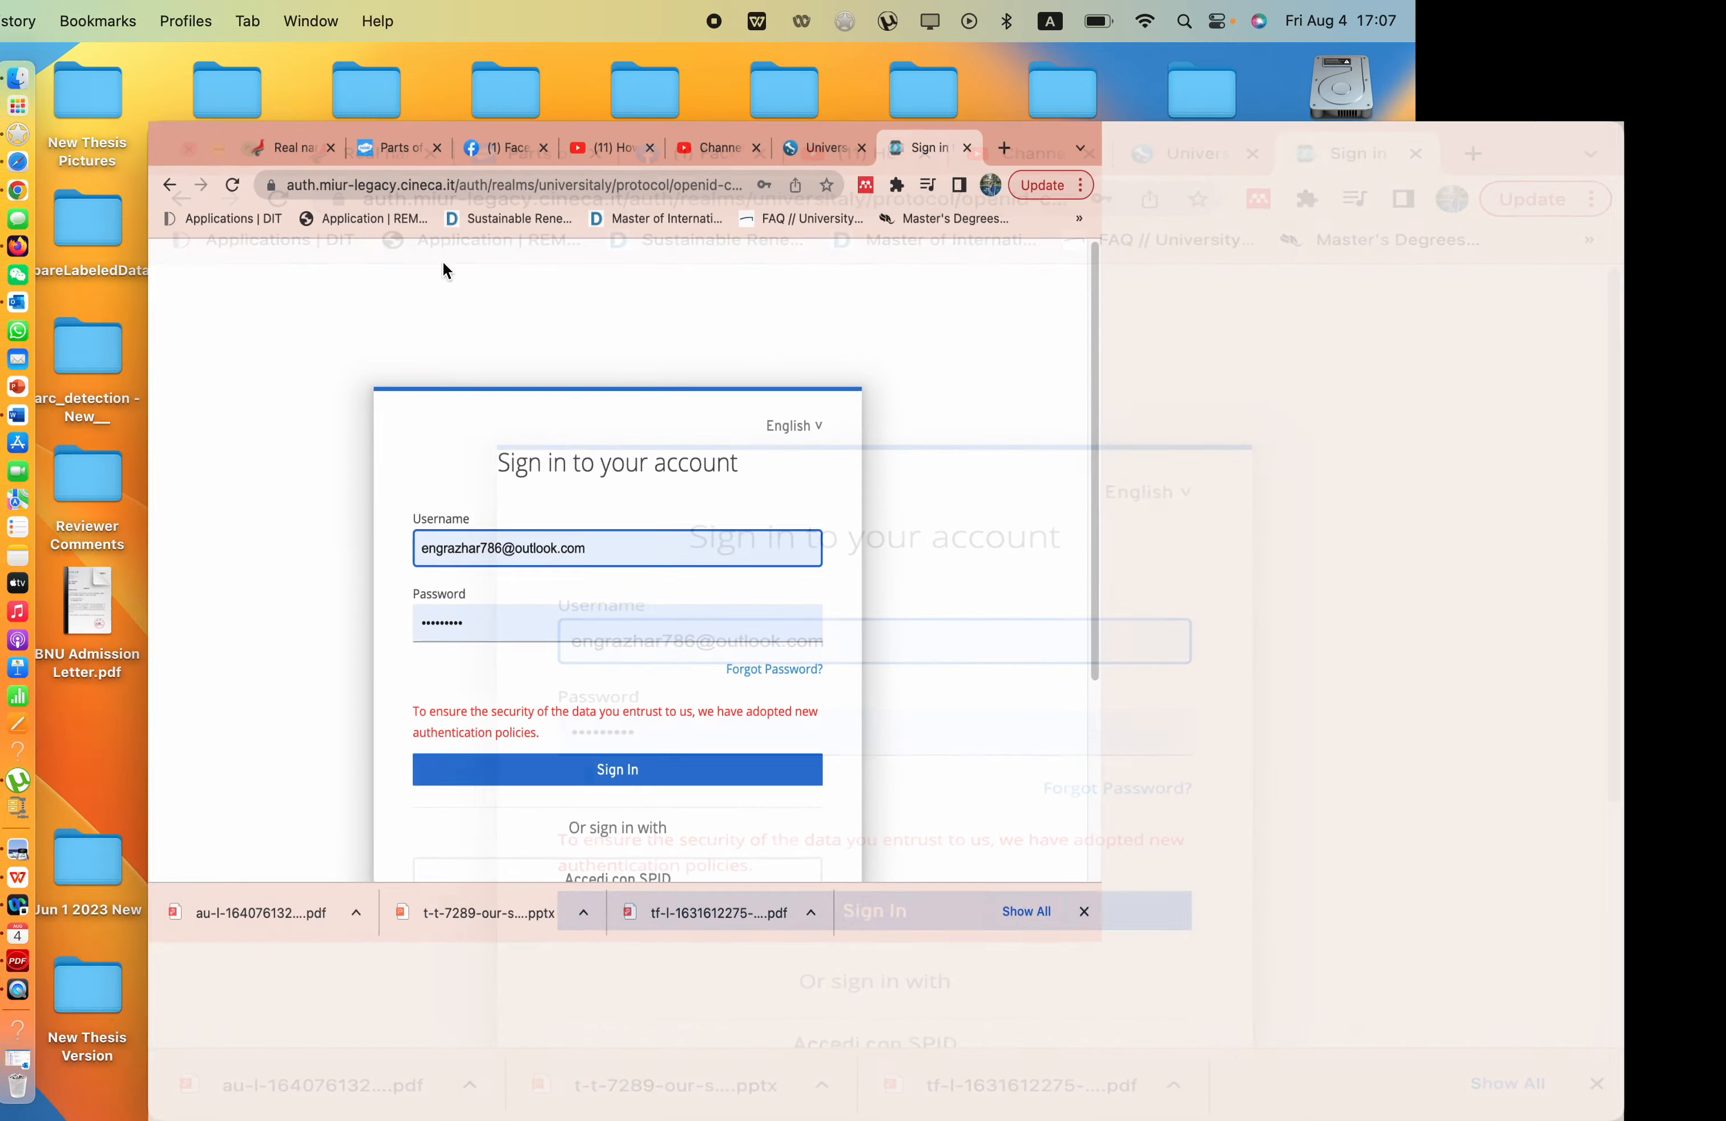
left_click(766, 585)
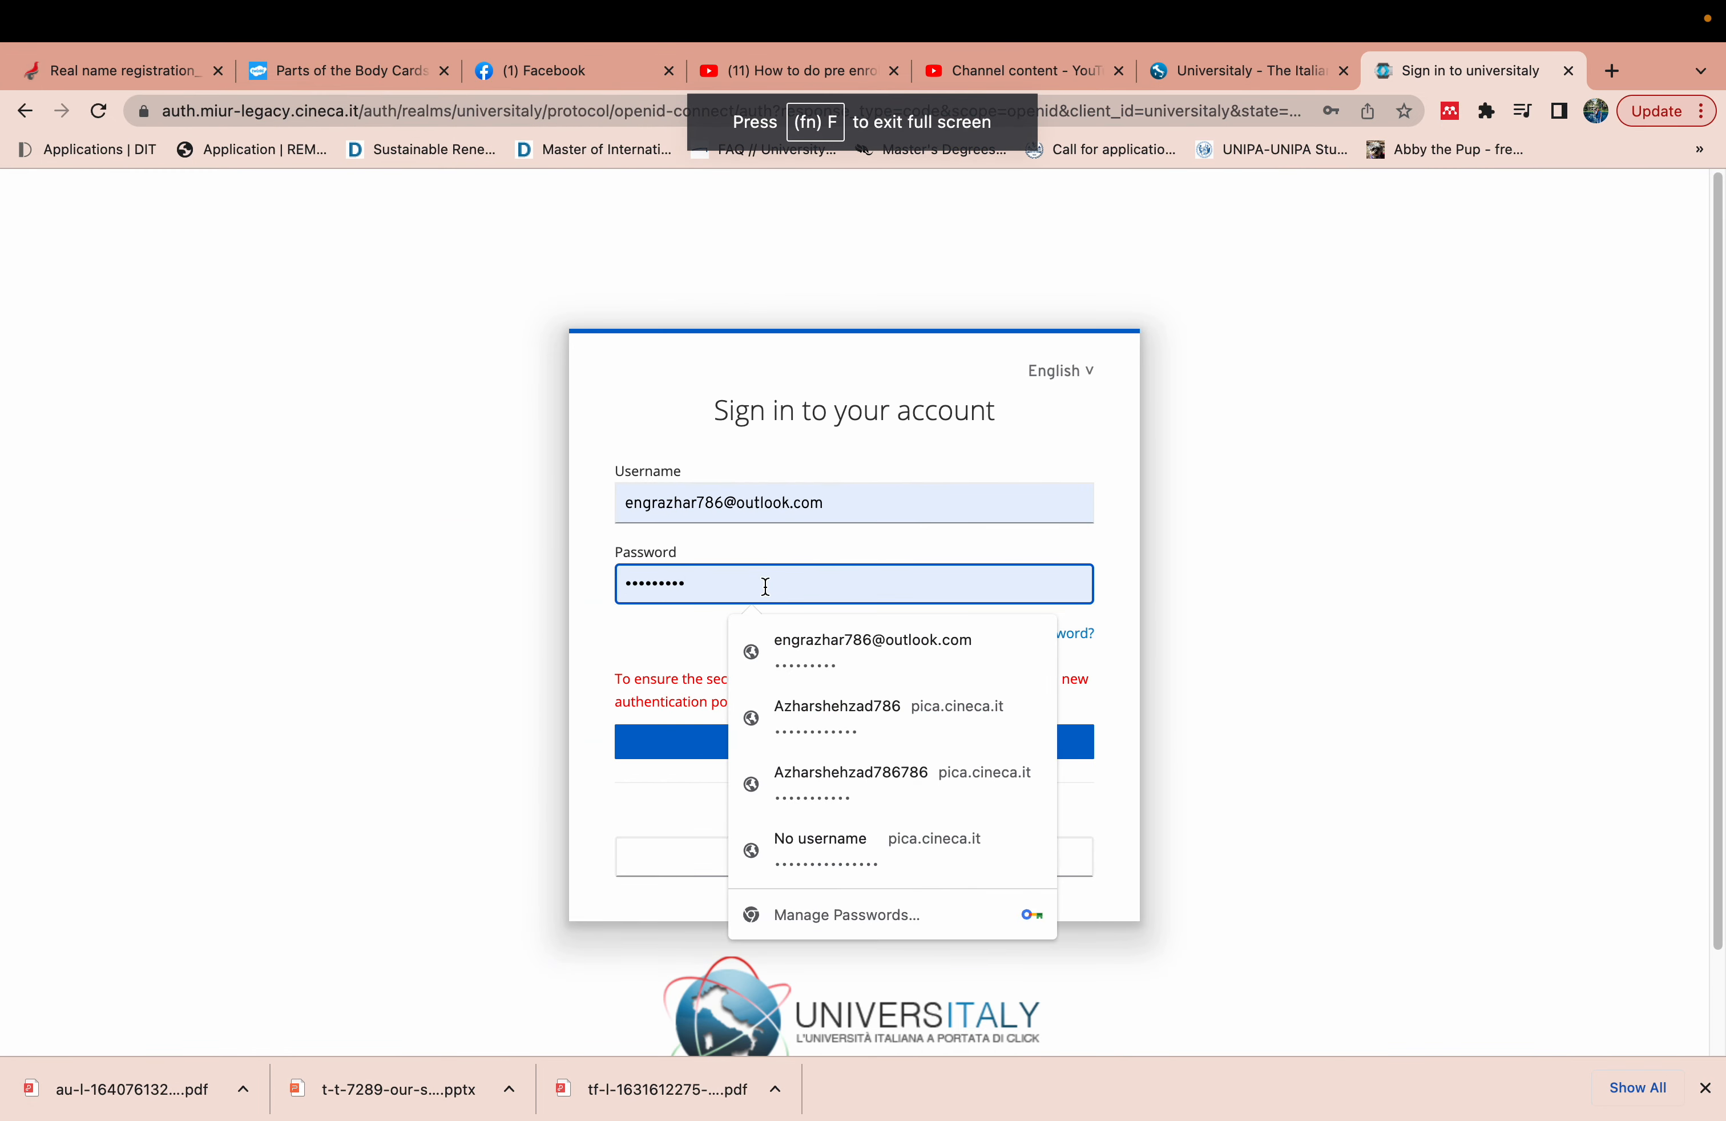
key("super+a")
key("BackSpace")
type("••••••••")
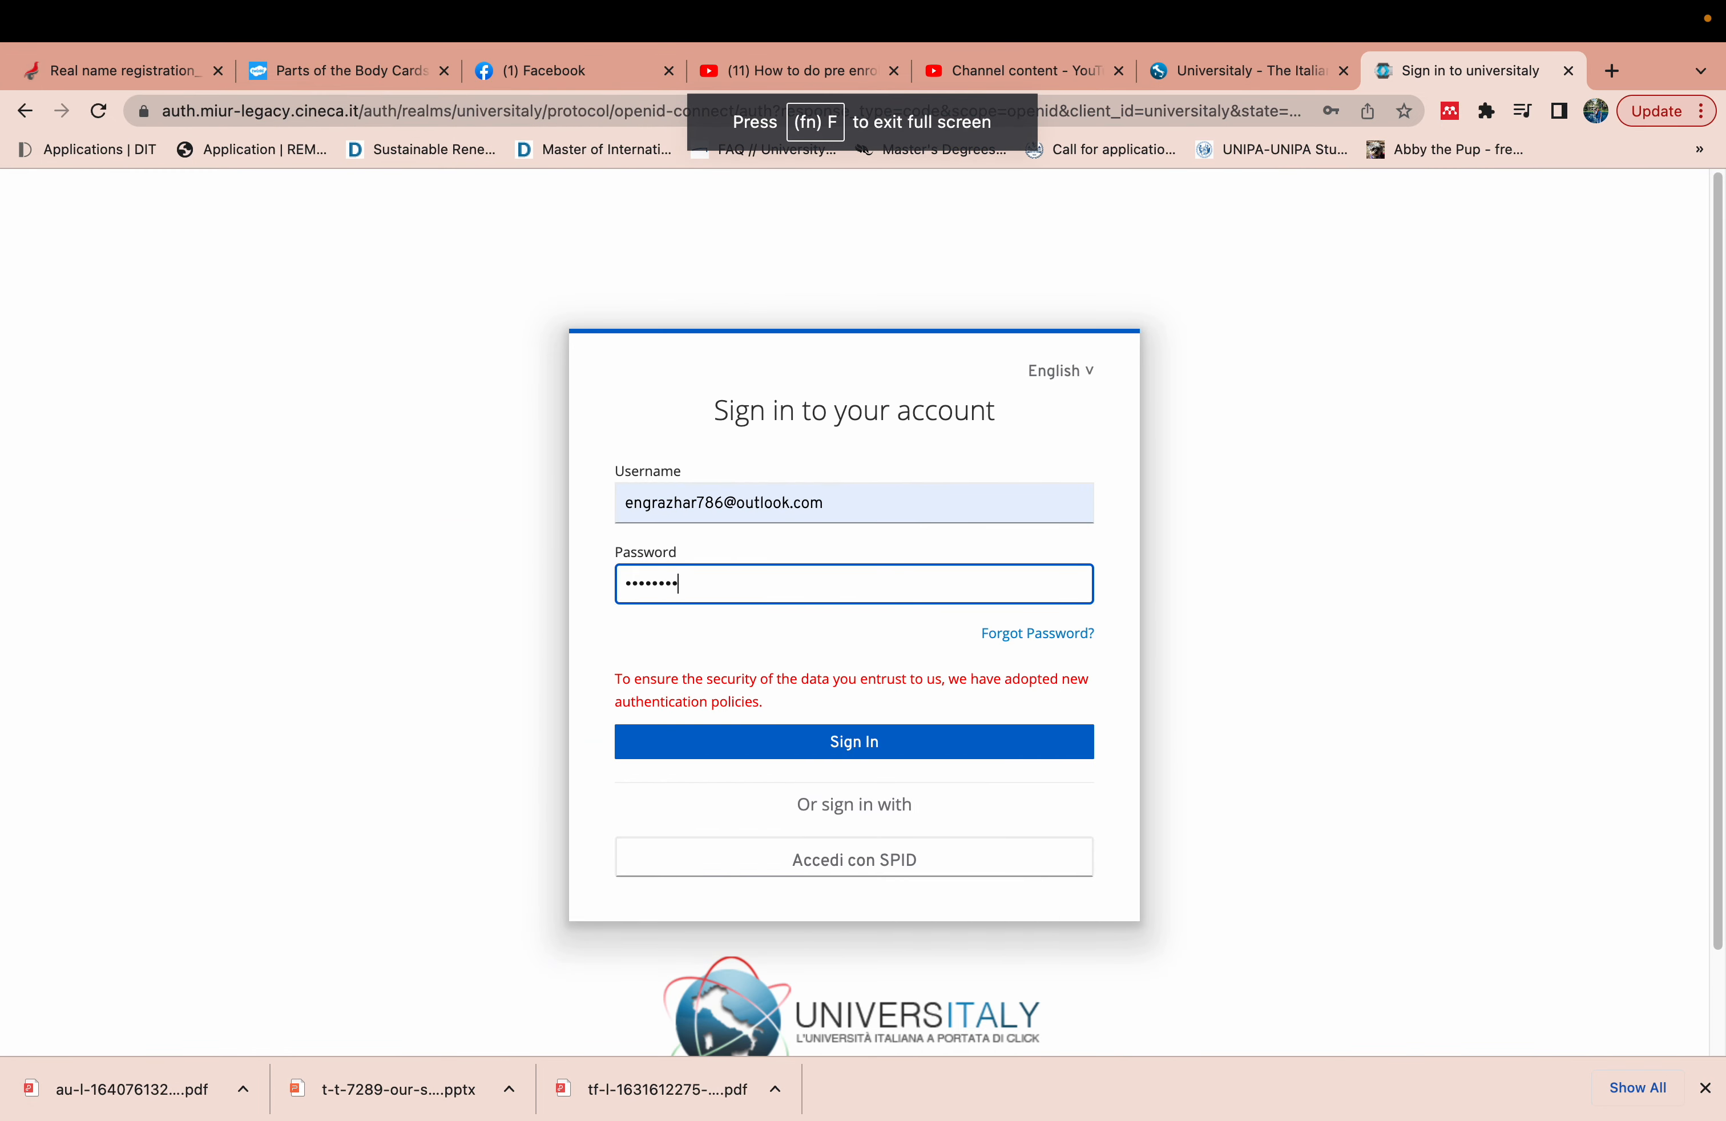
- Correct the username's final digits and sign in to reach Update password
left_click(720, 504)
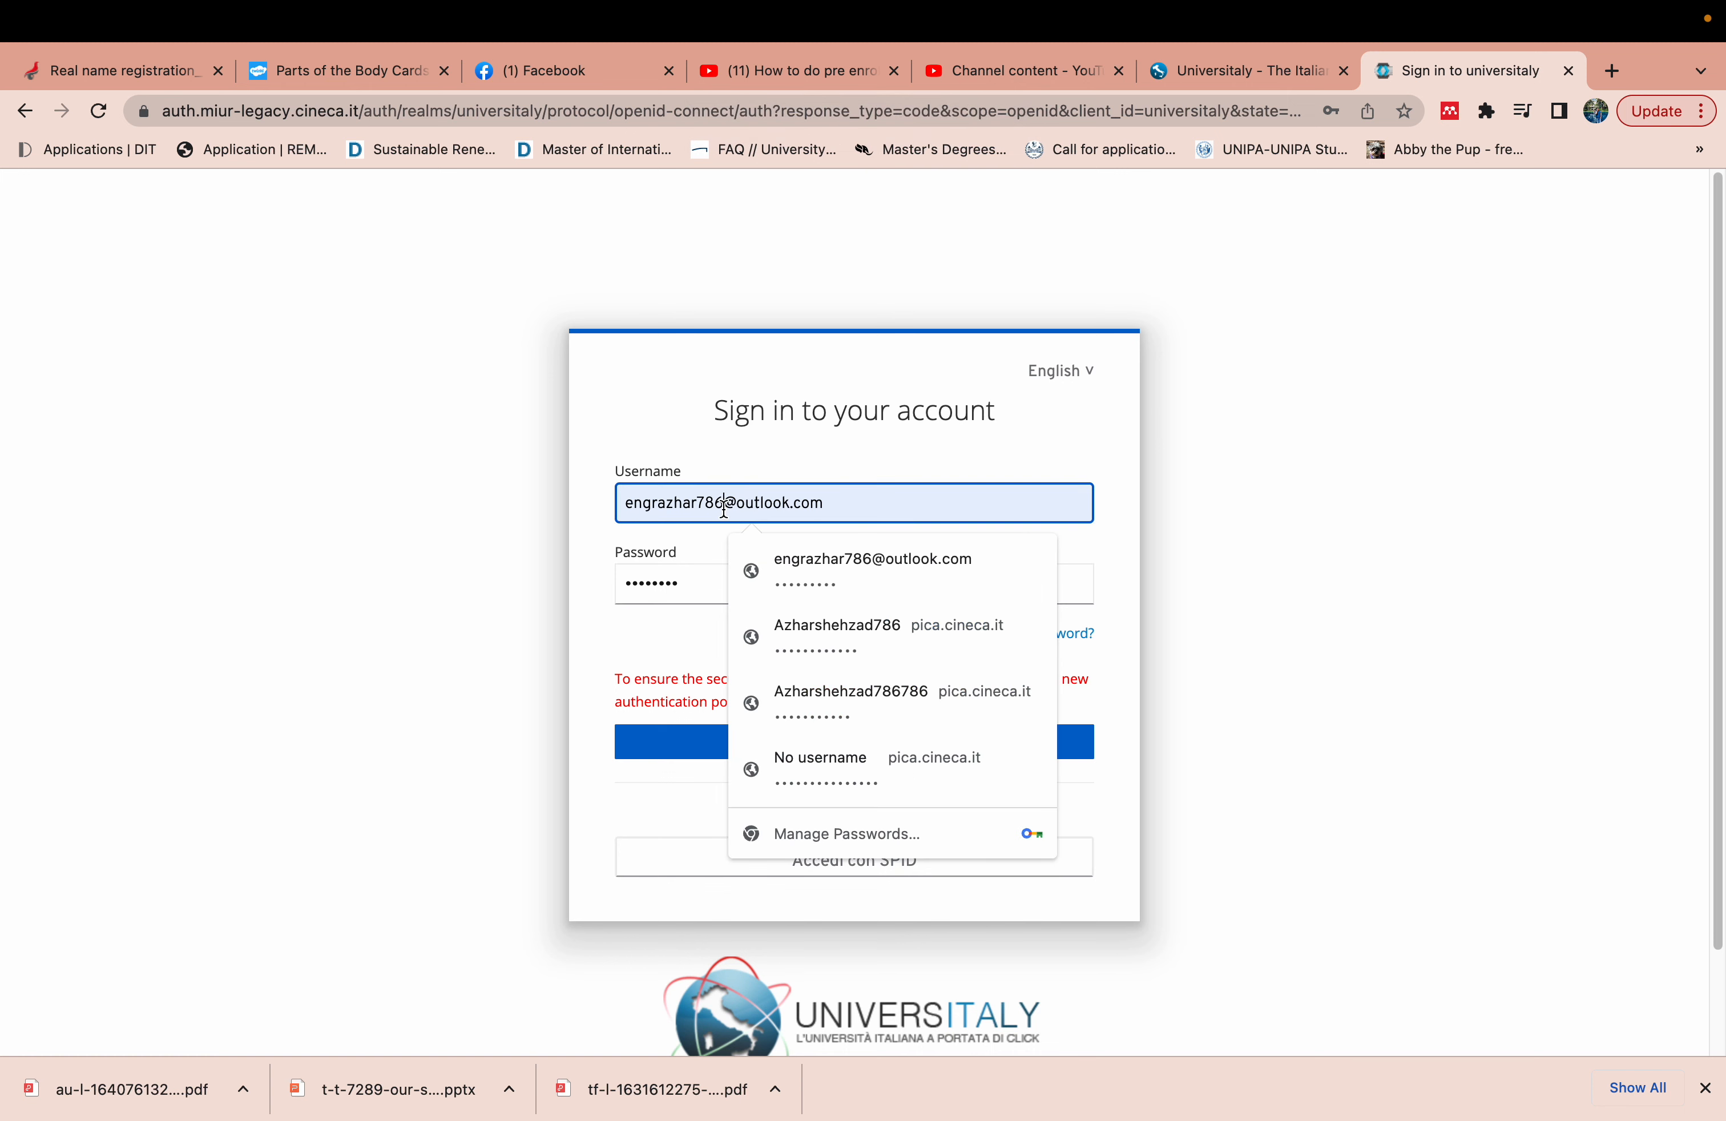
key("BackSpace")
key("BackSpace")
key("BackSpace")
type("530")
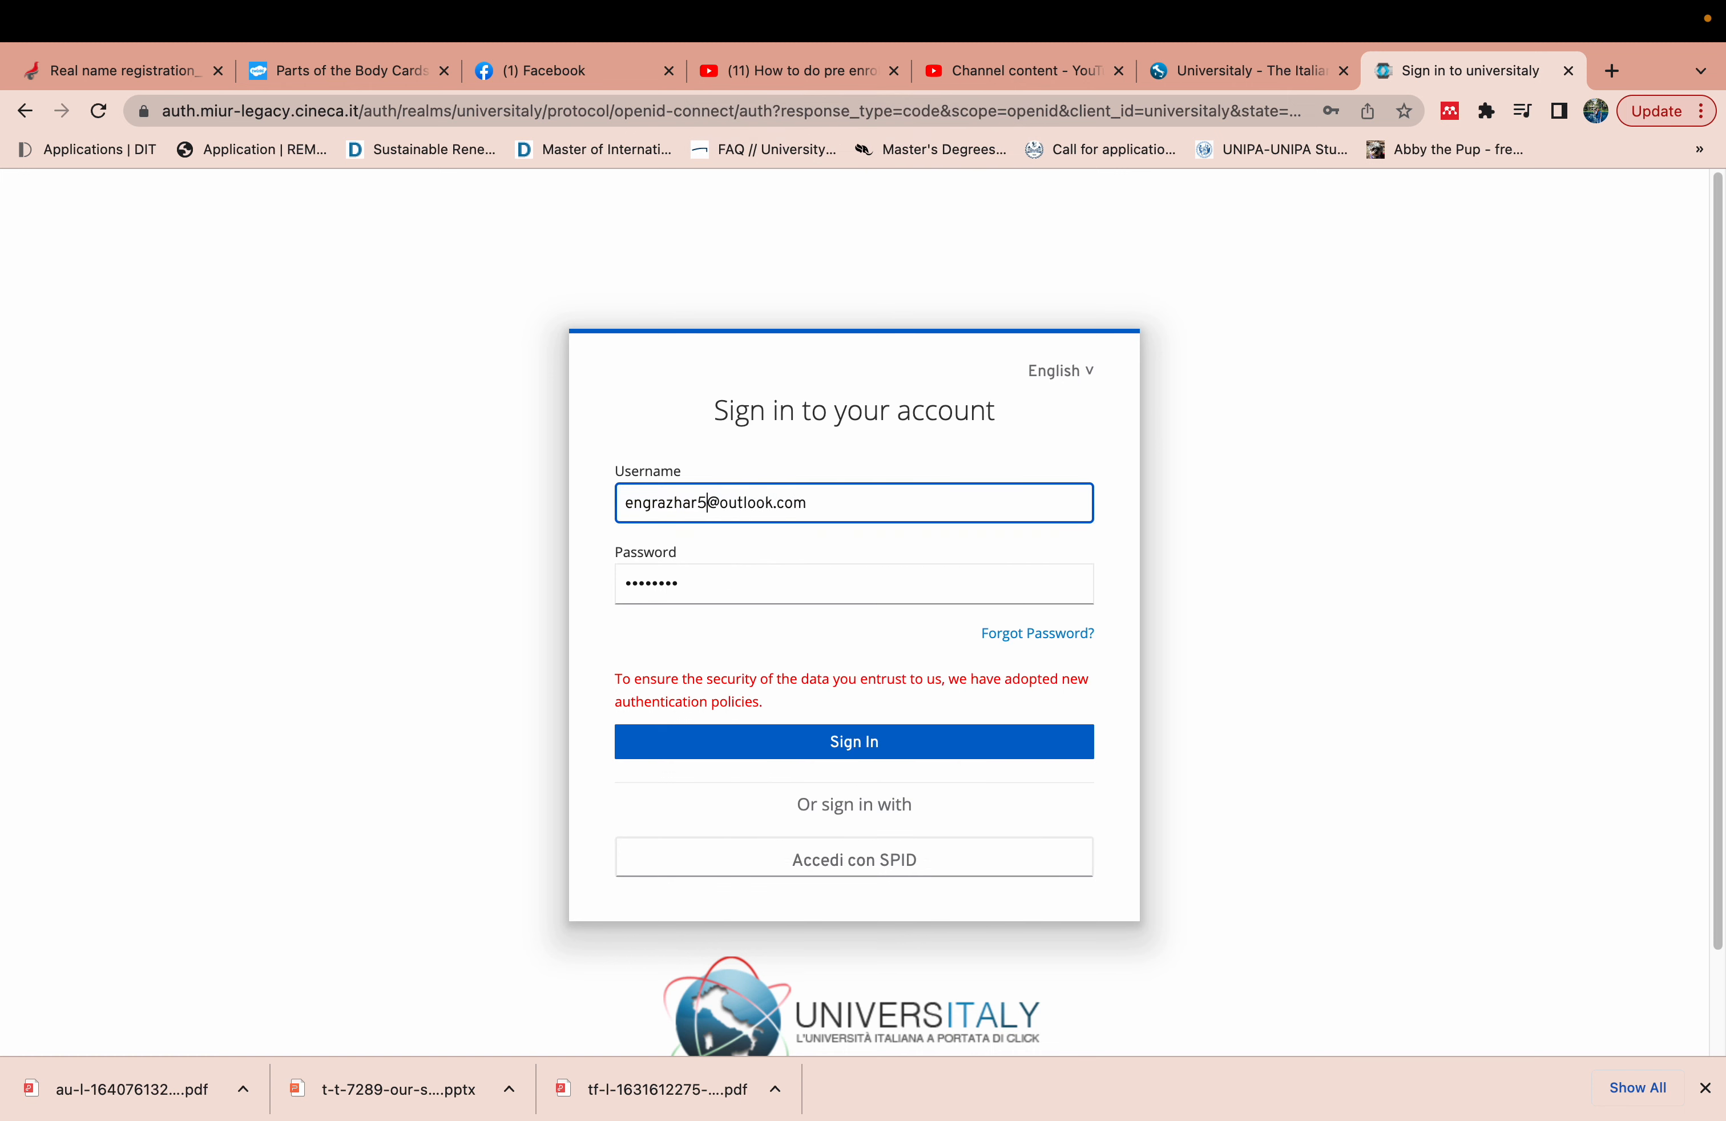
left_click(801, 753)
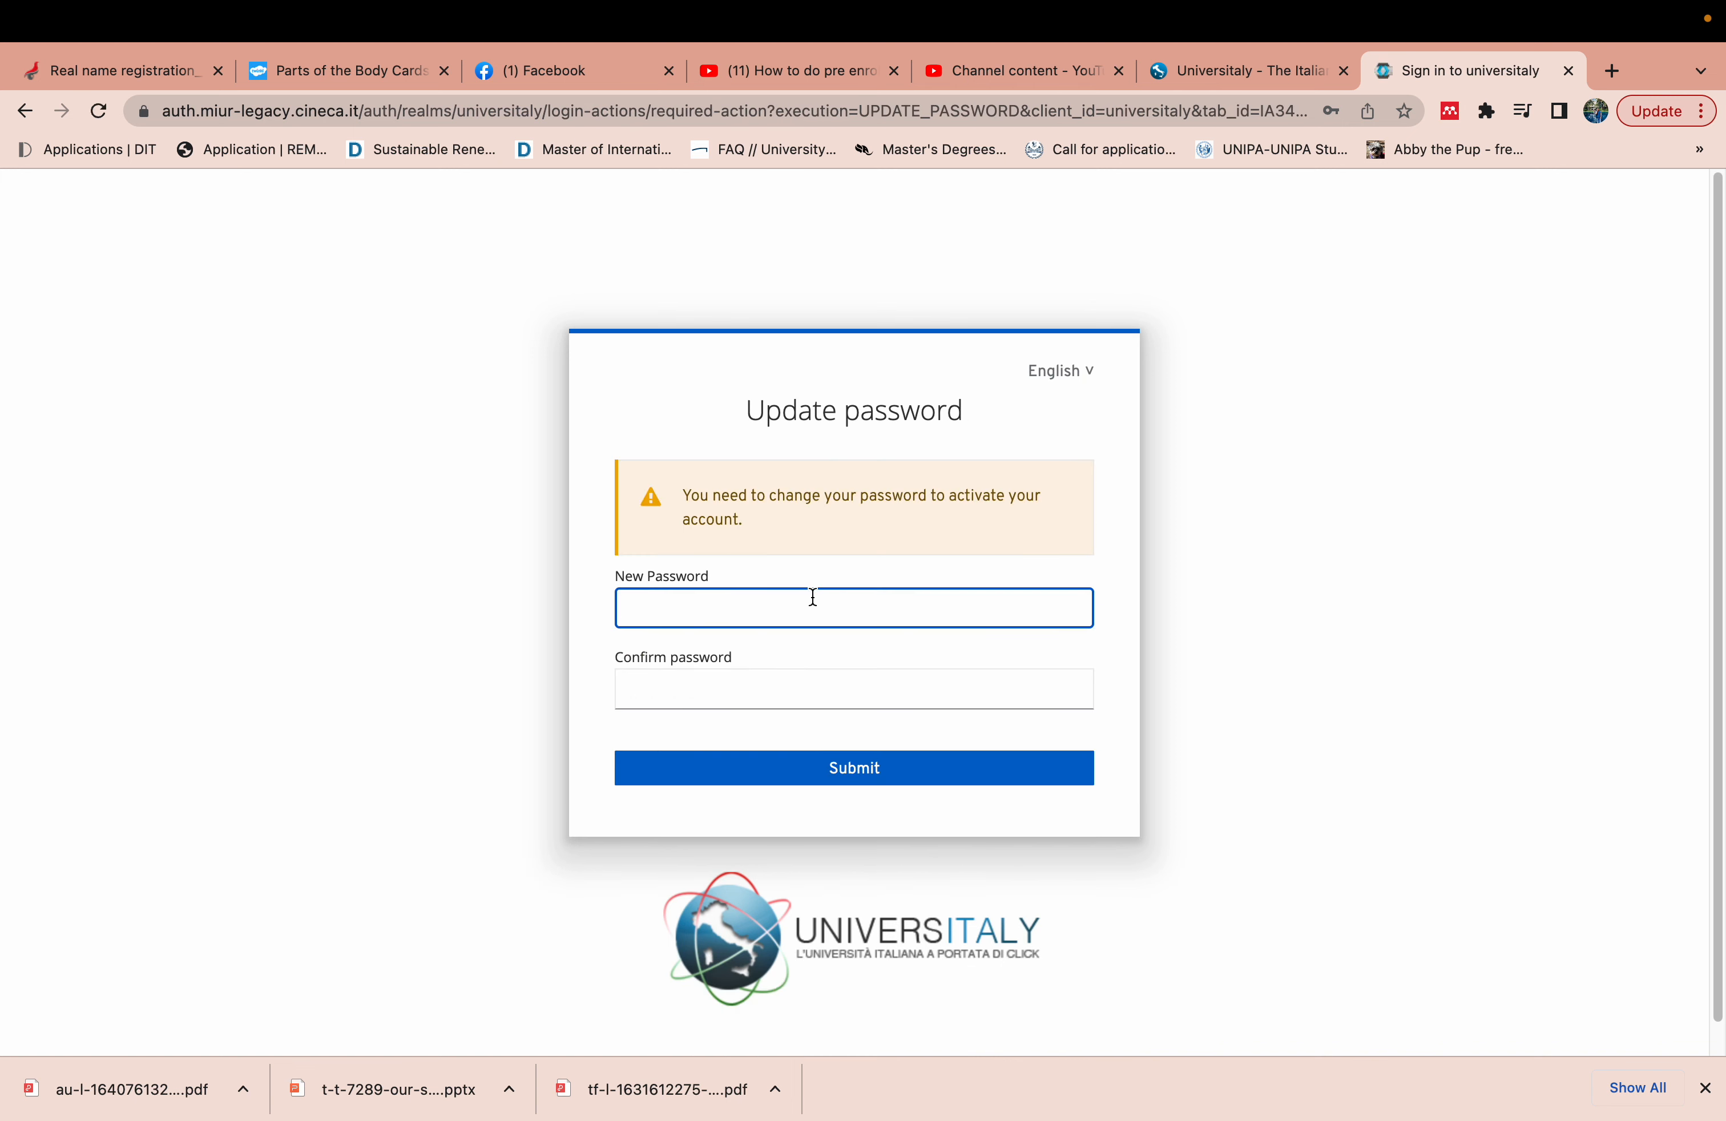
- Clear Chrome's saved-password suggestions and type the new password into New Password
left_click(784, 610)
left_click(513, 526)
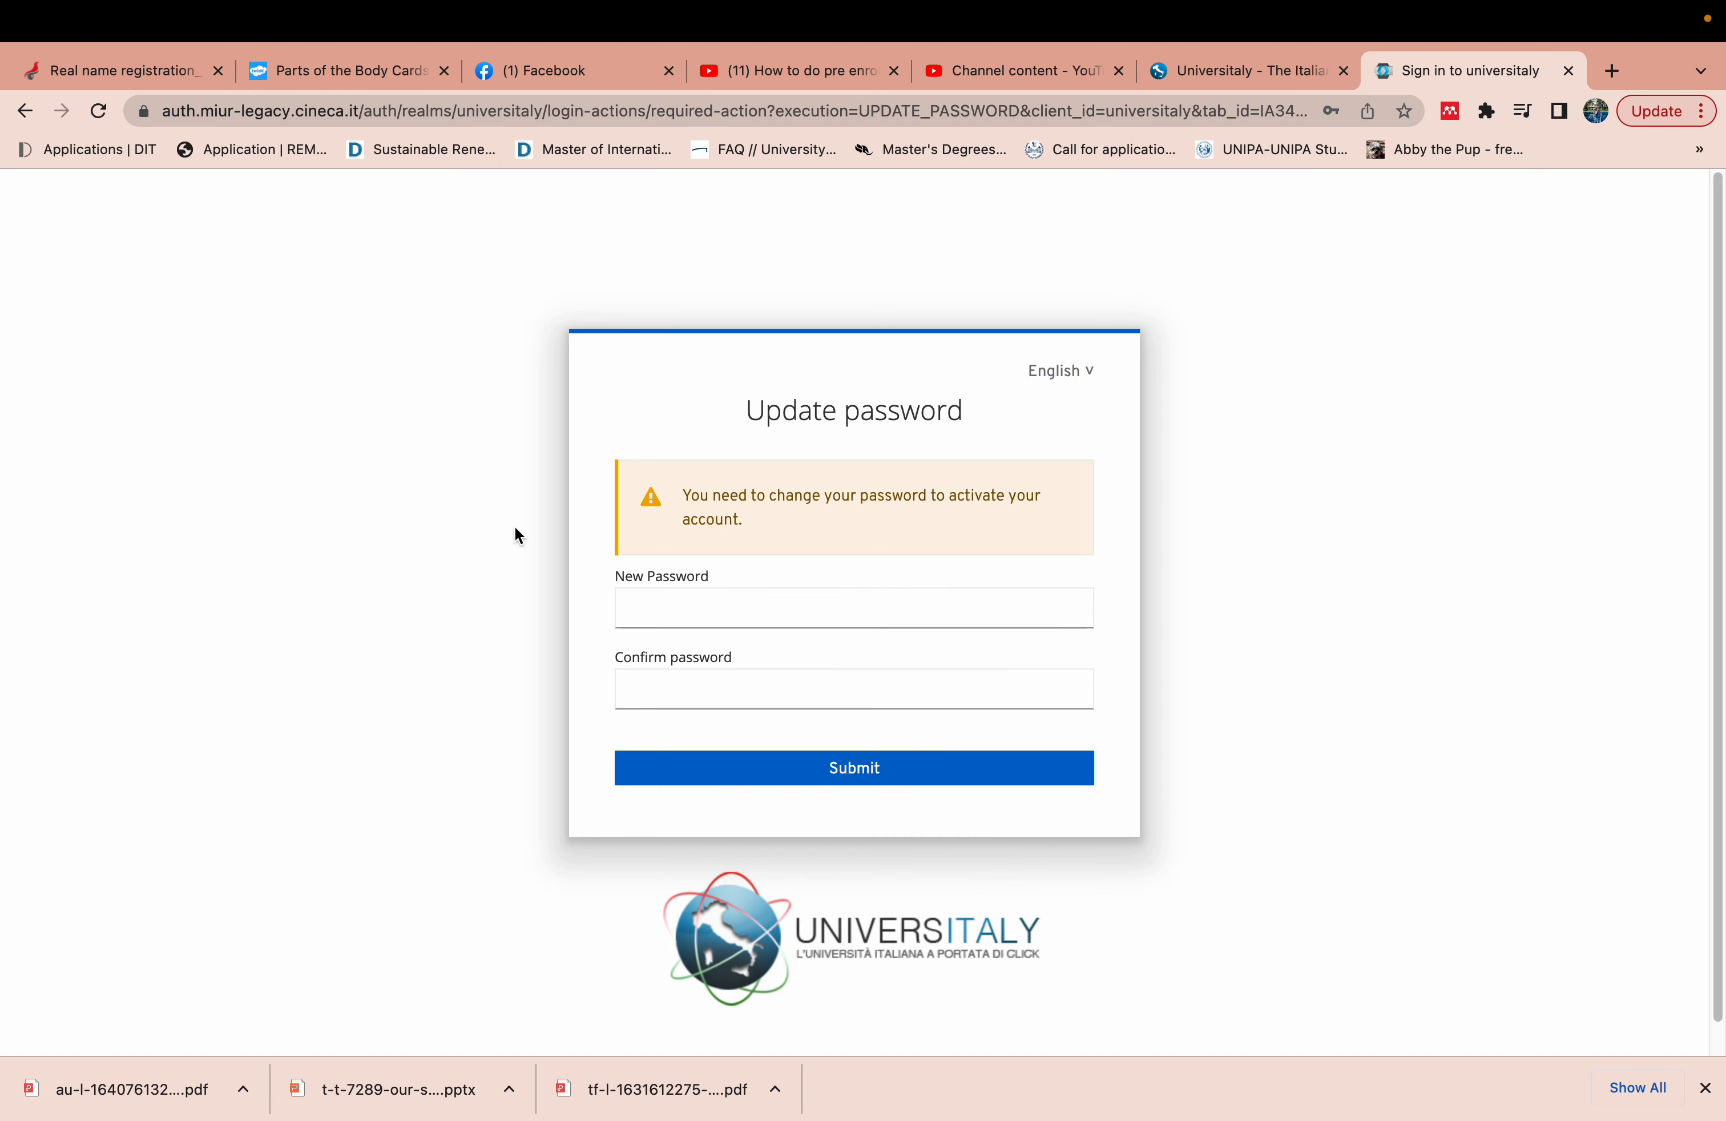
left_click(739, 614)
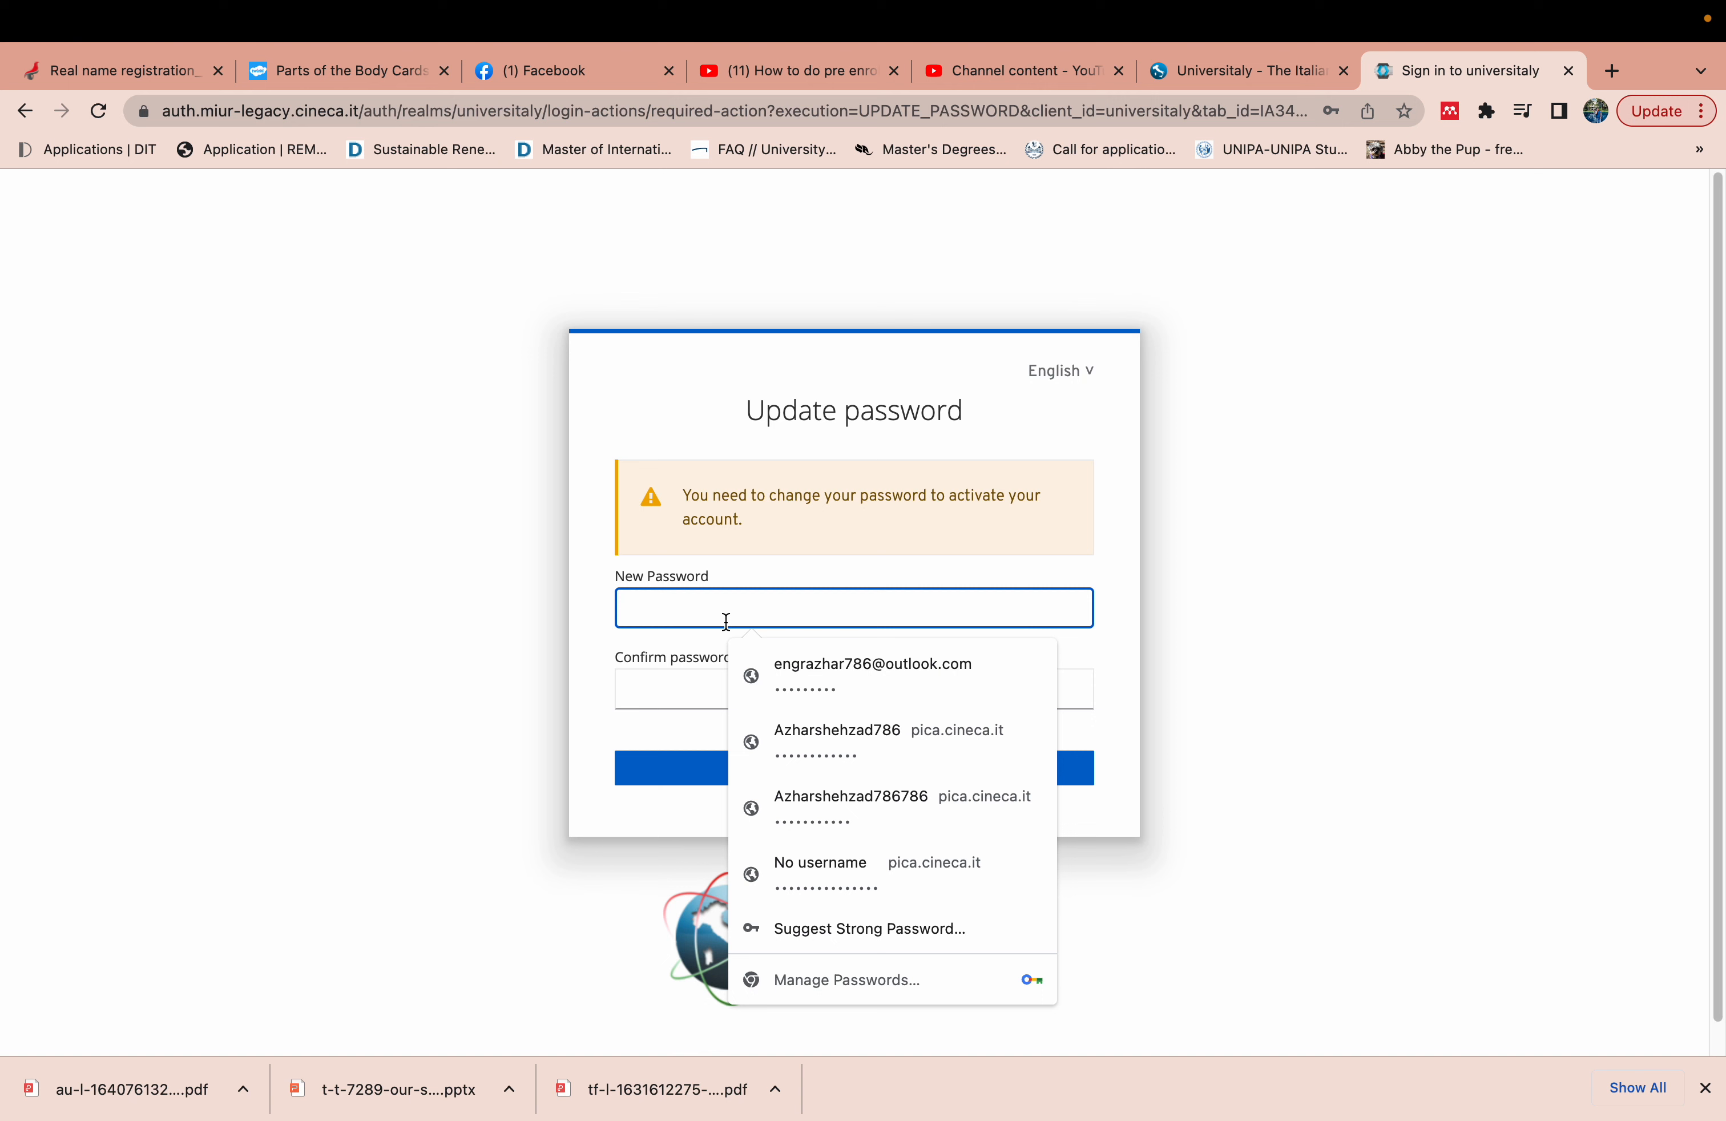
left_click(645, 421)
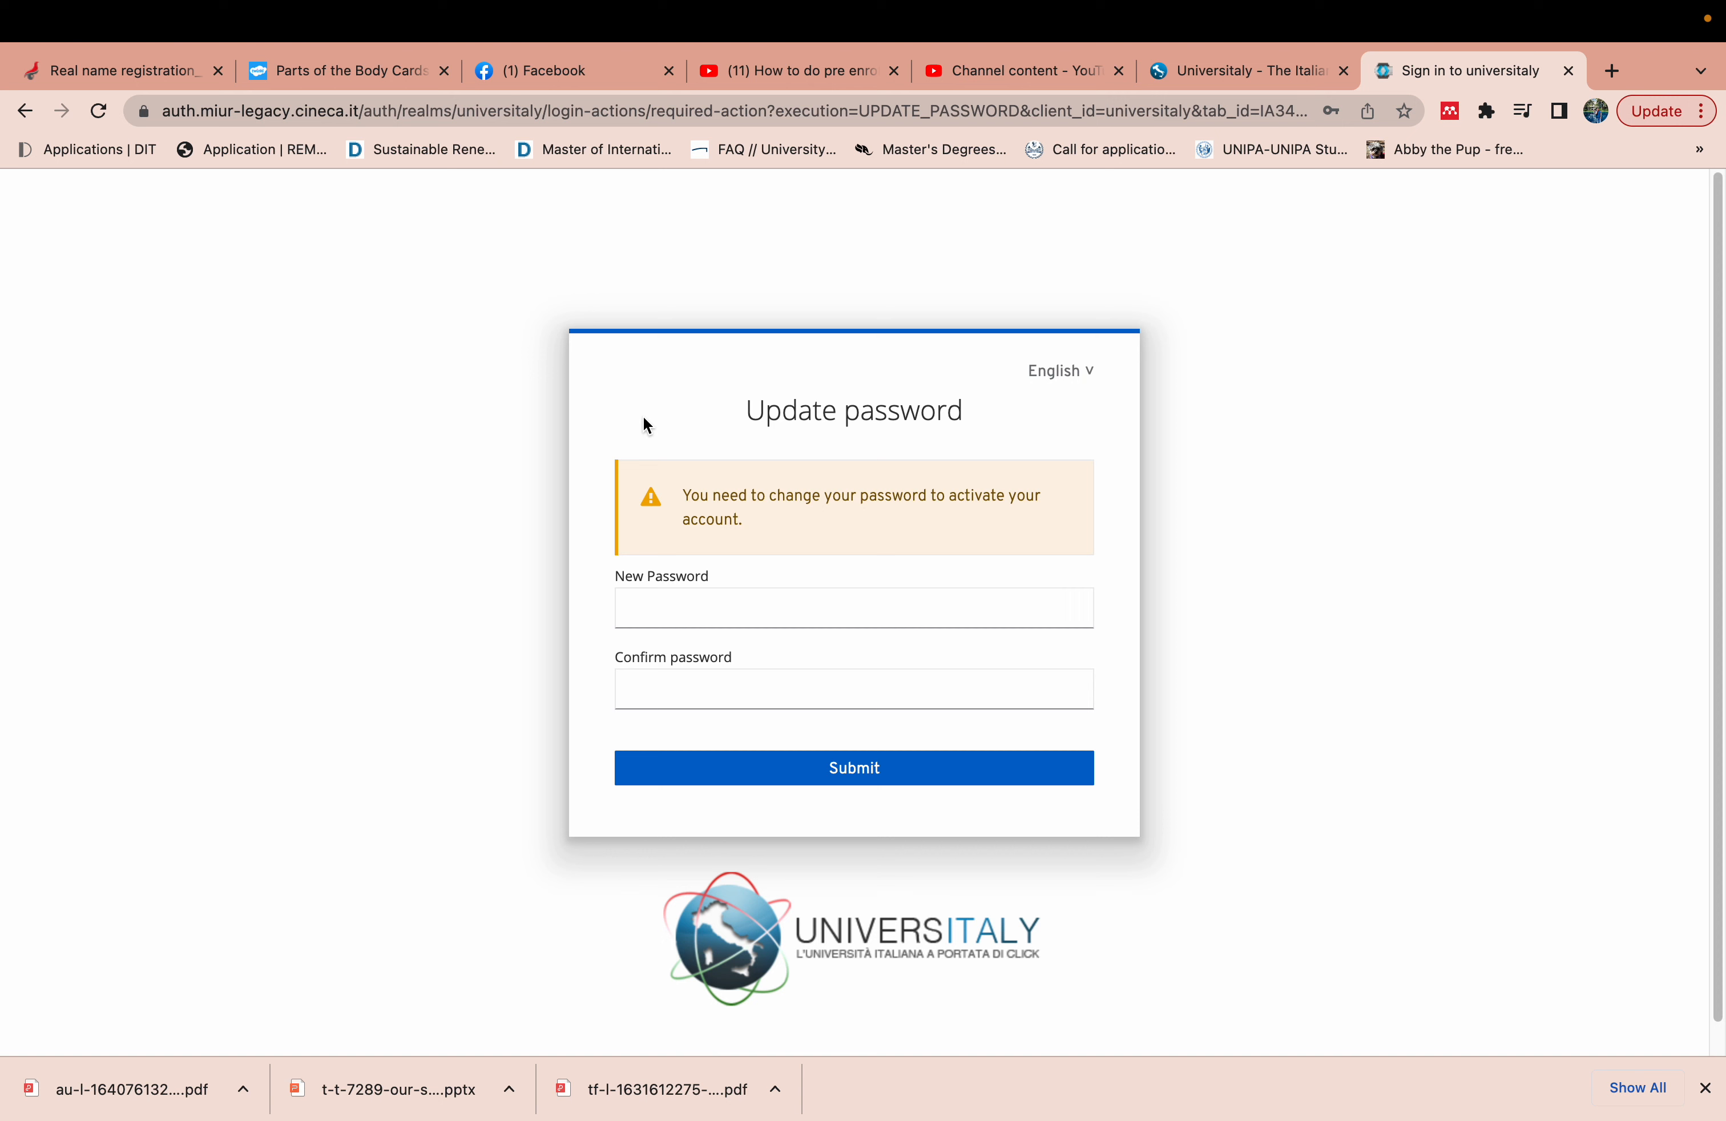
left_click(655, 617)
type("••")
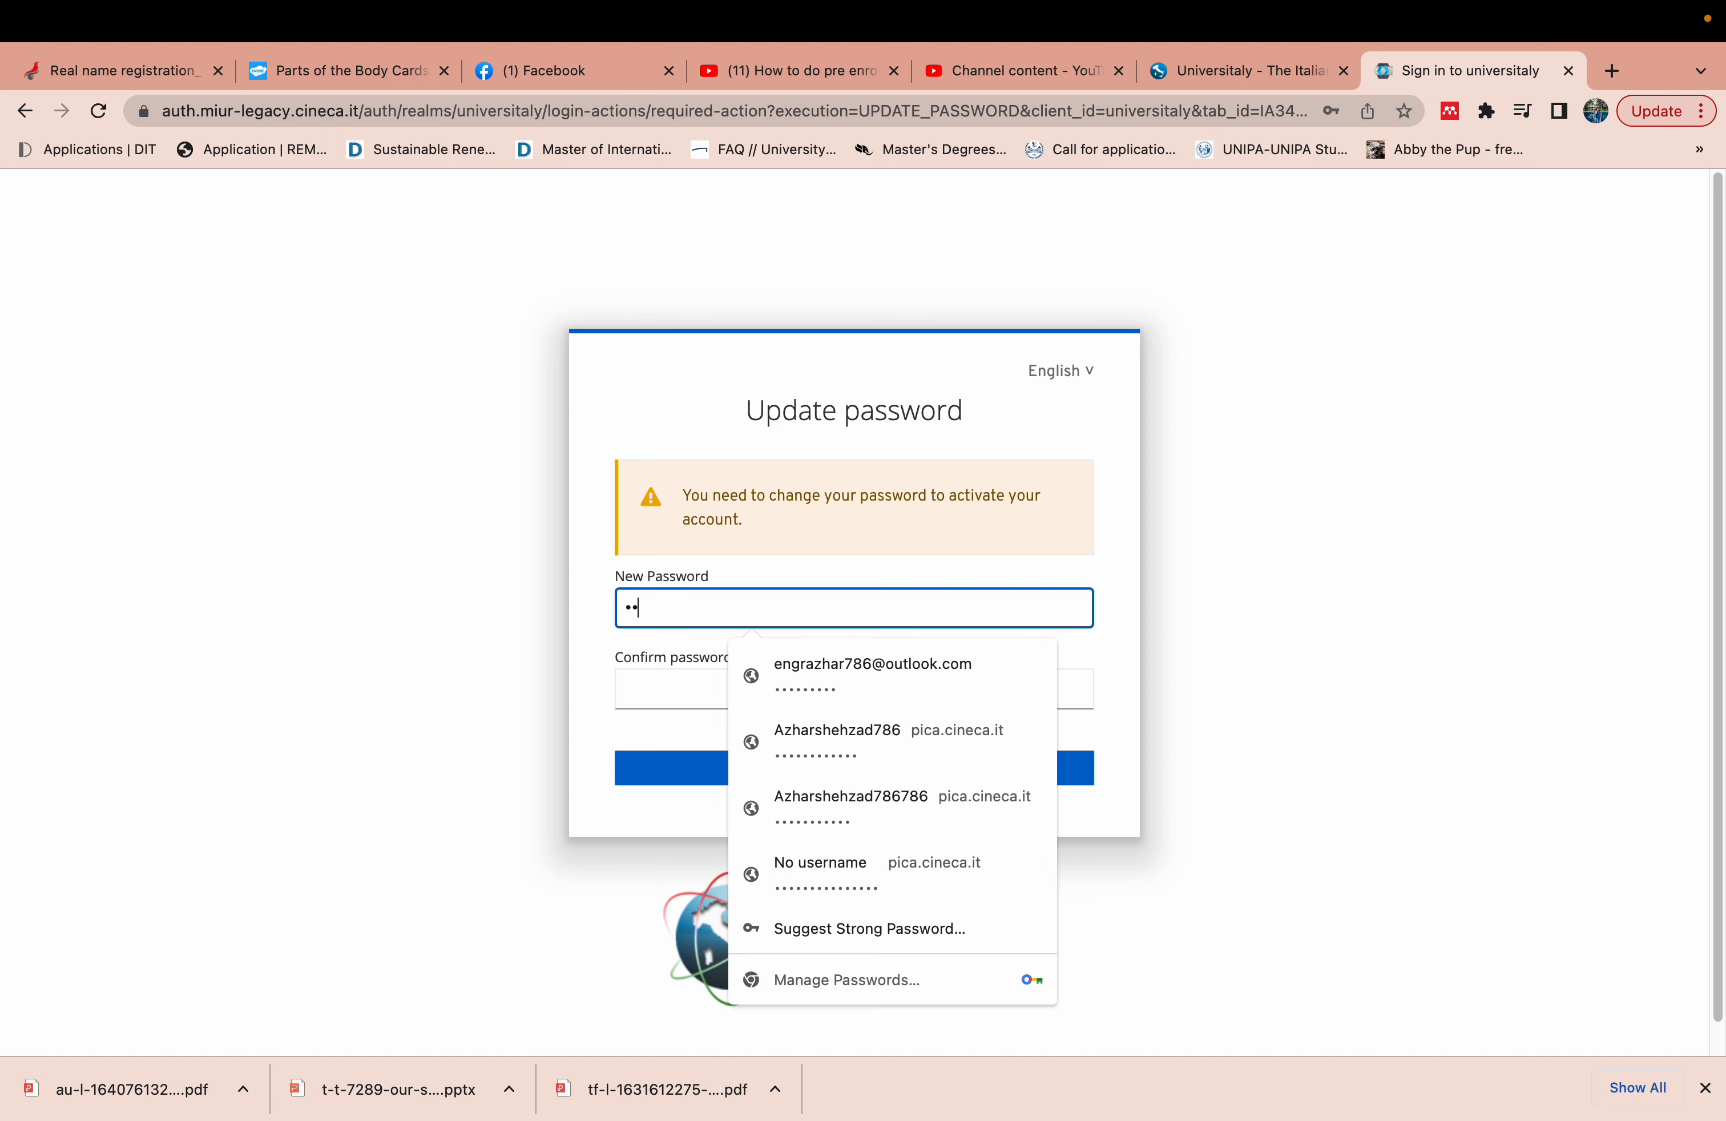
type("••••")
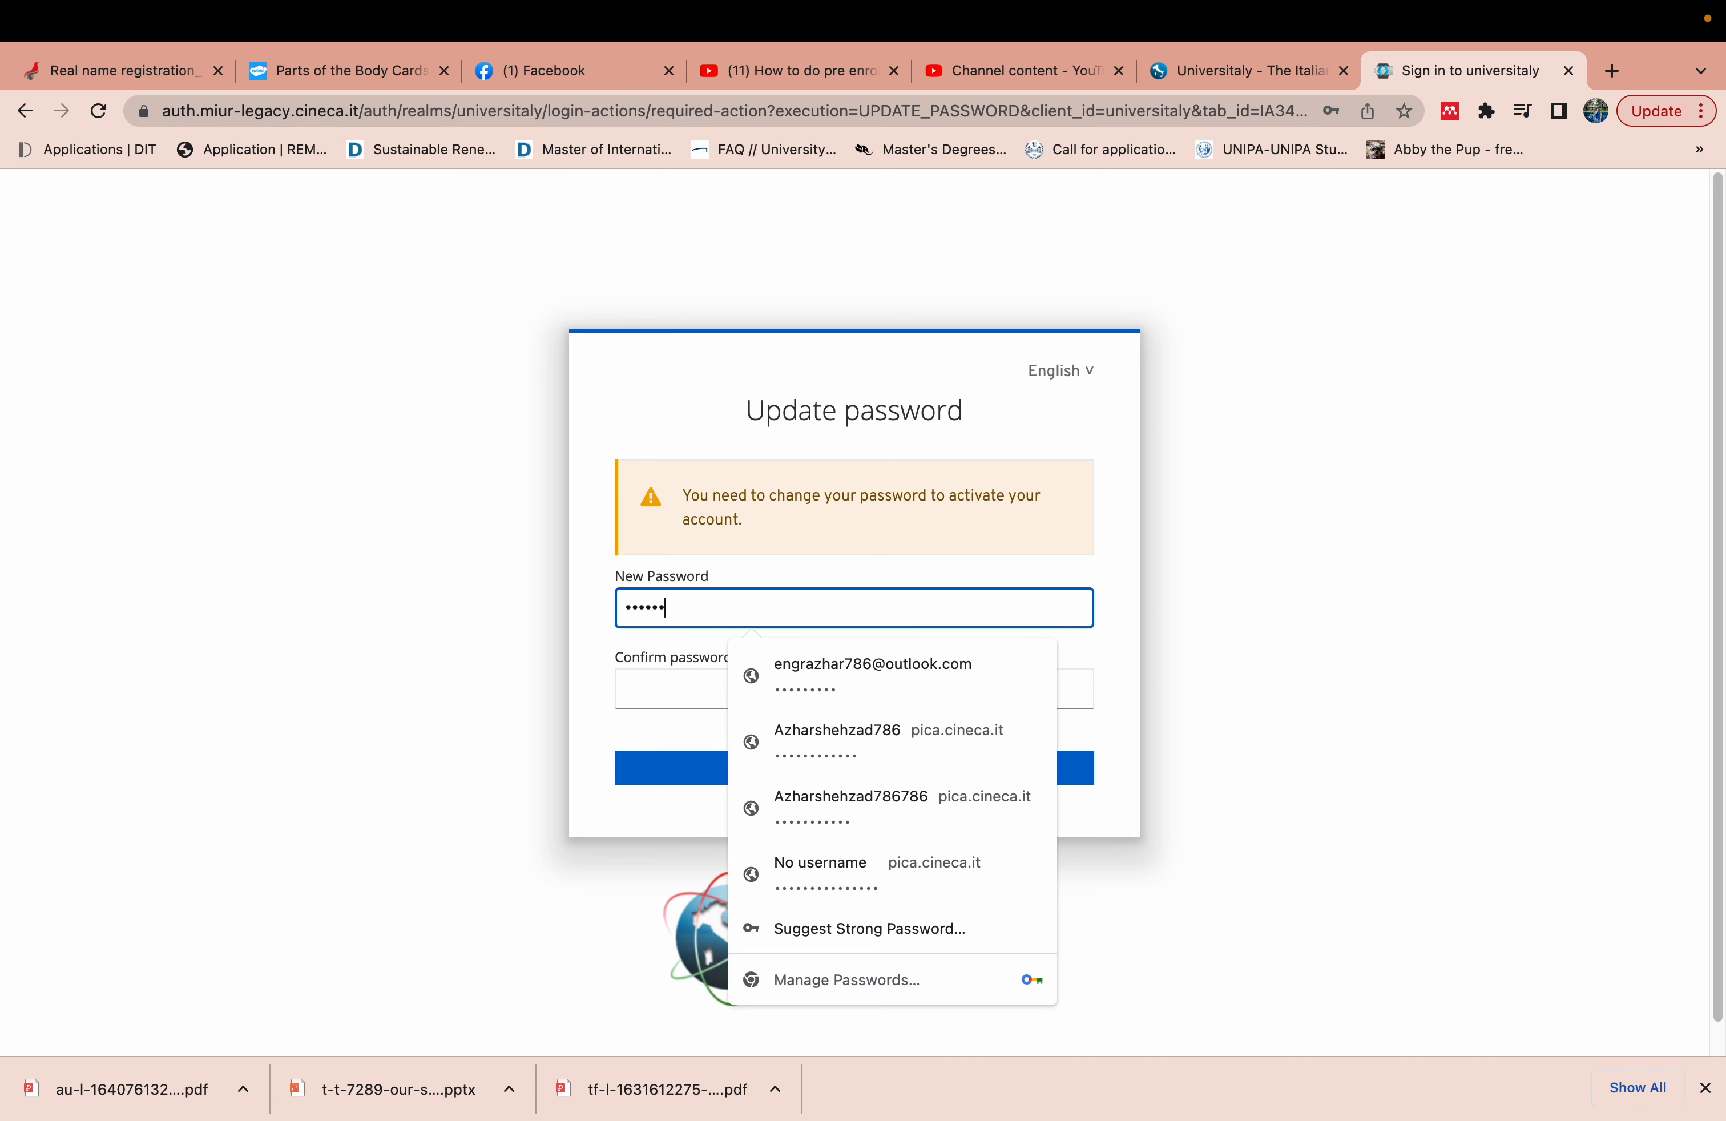
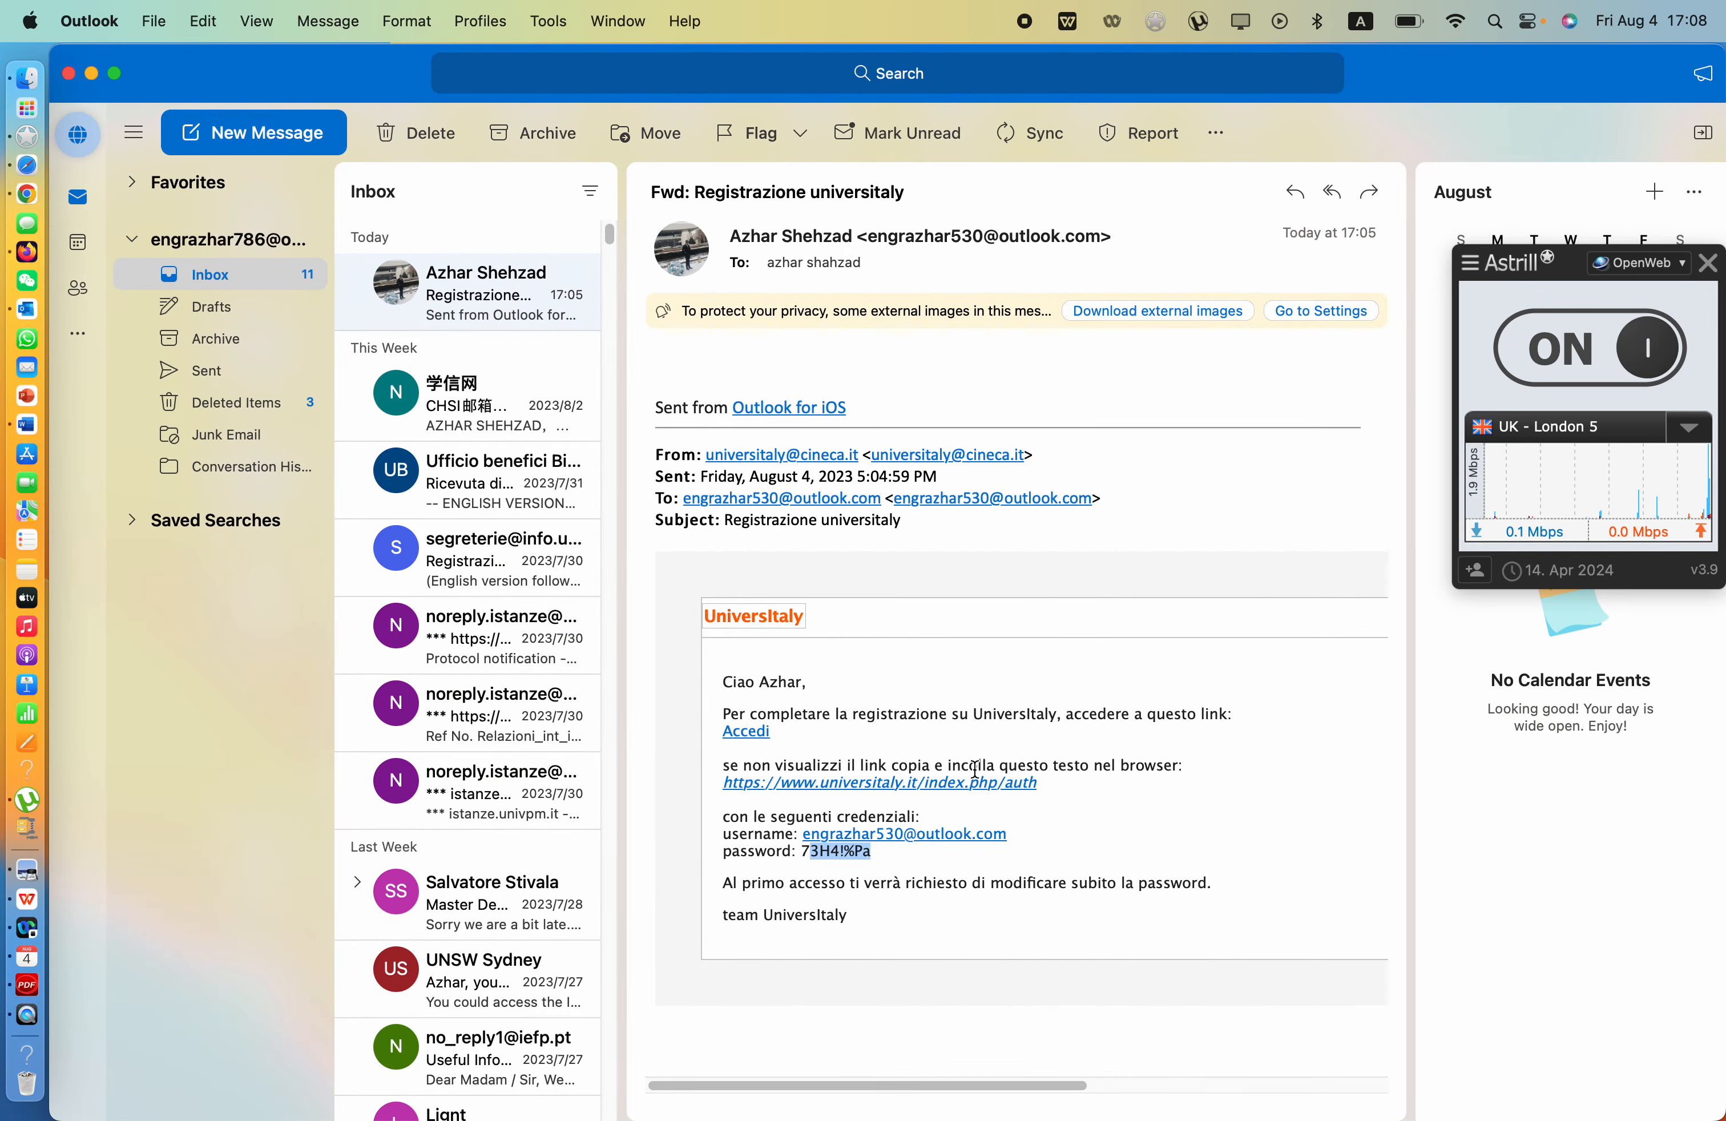
- Copy the Universitaly login link from the e-mail and load it in the browser
left_click_drag(1042, 785, 706, 790)
key("super+c")
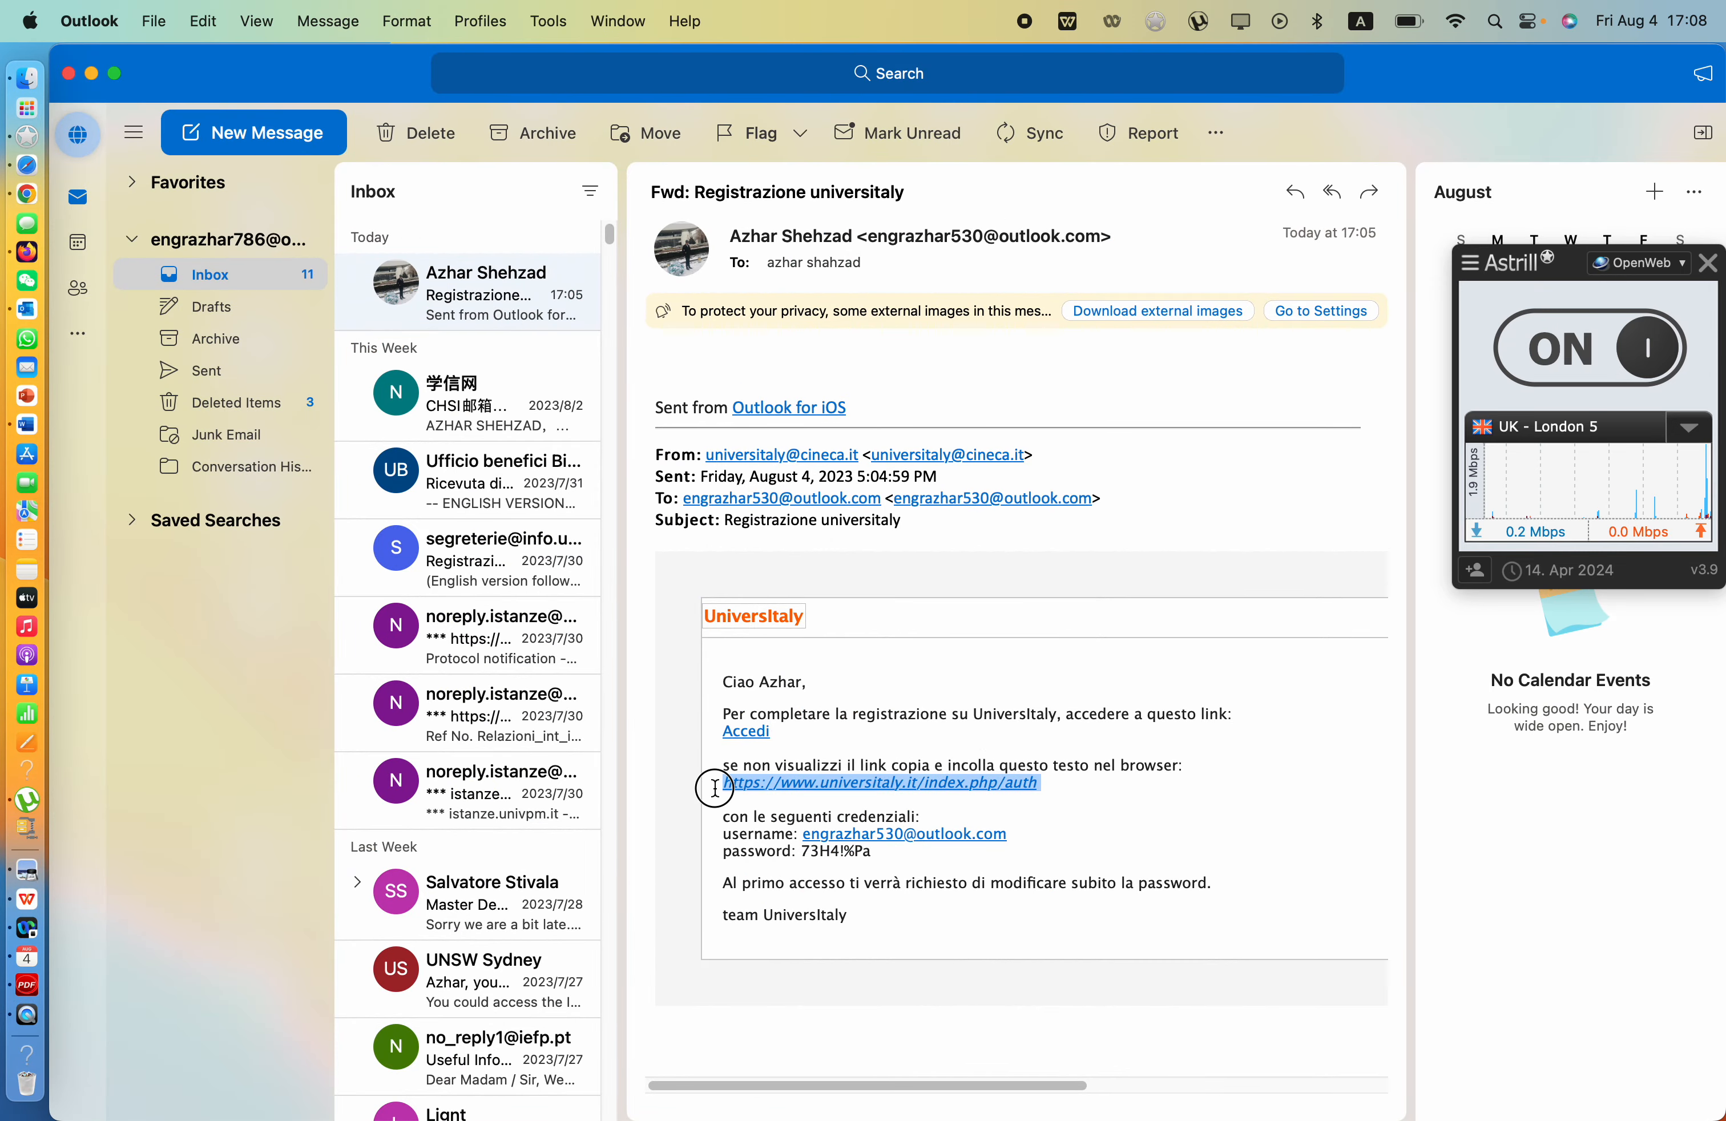
left_click(29, 193)
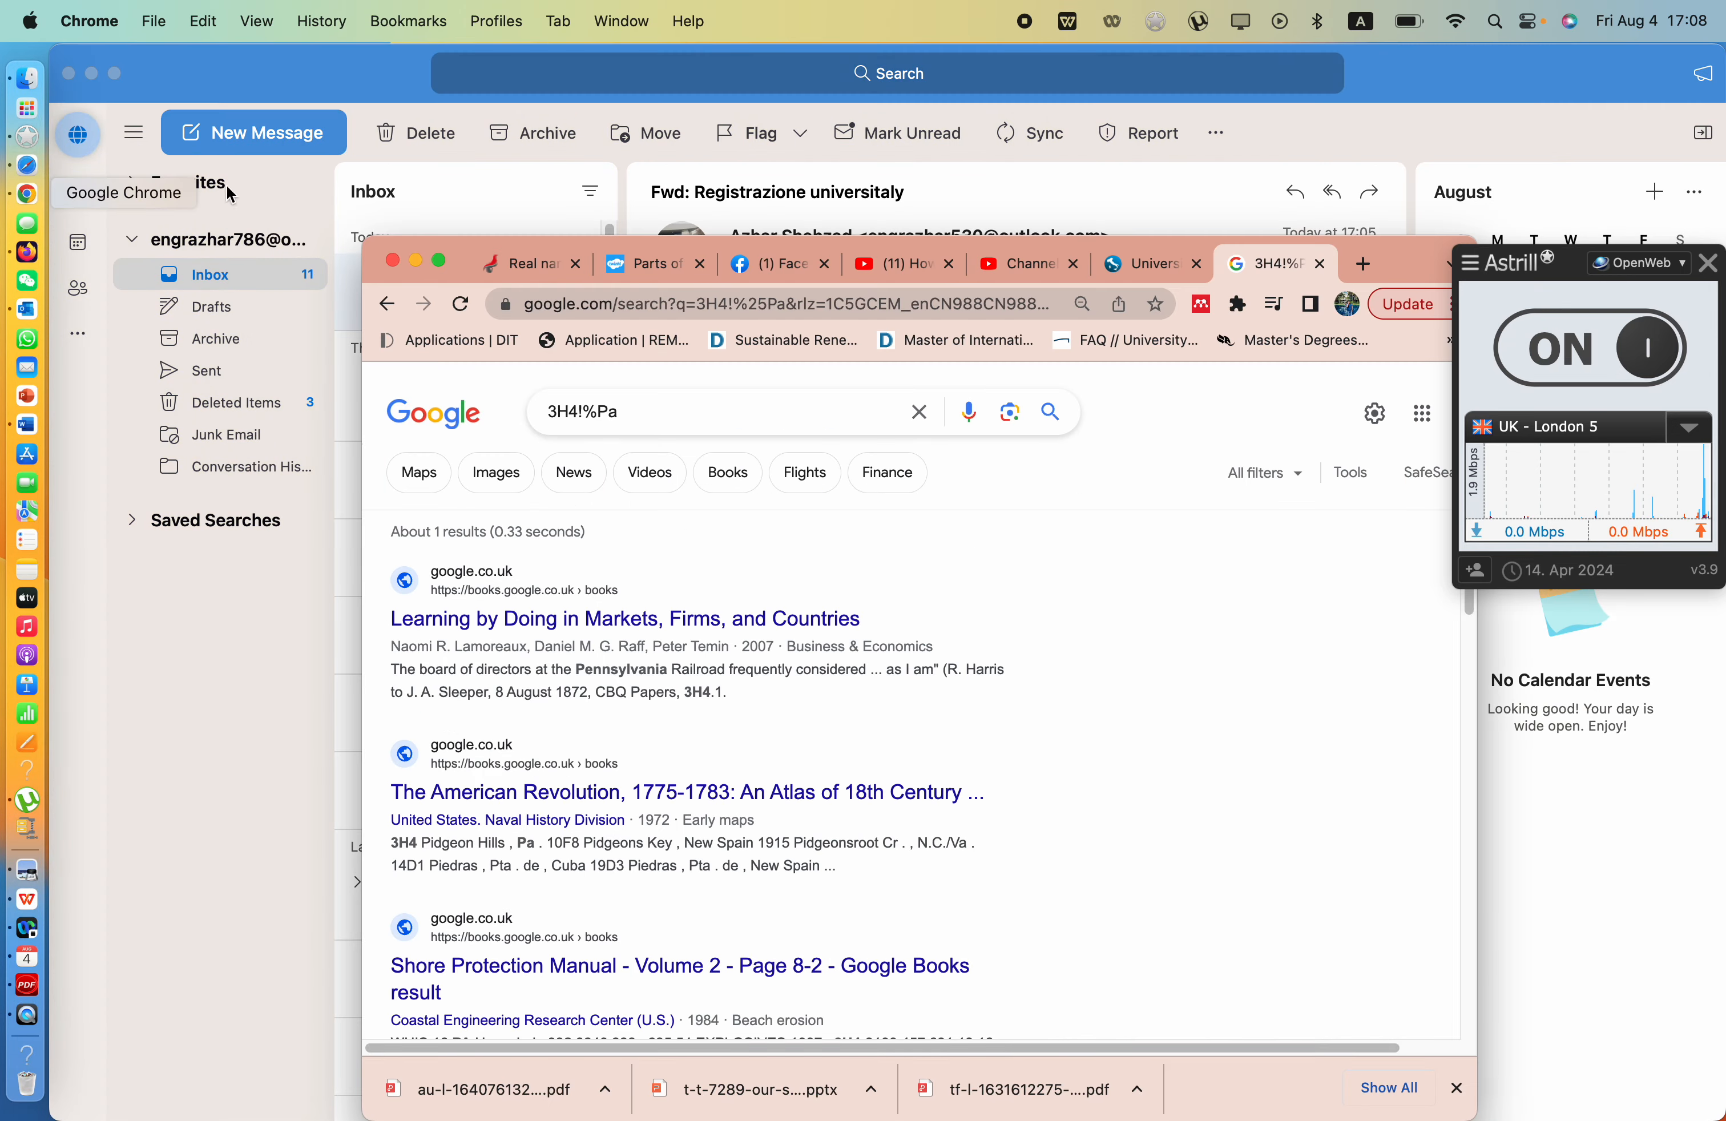
left_click(894, 306)
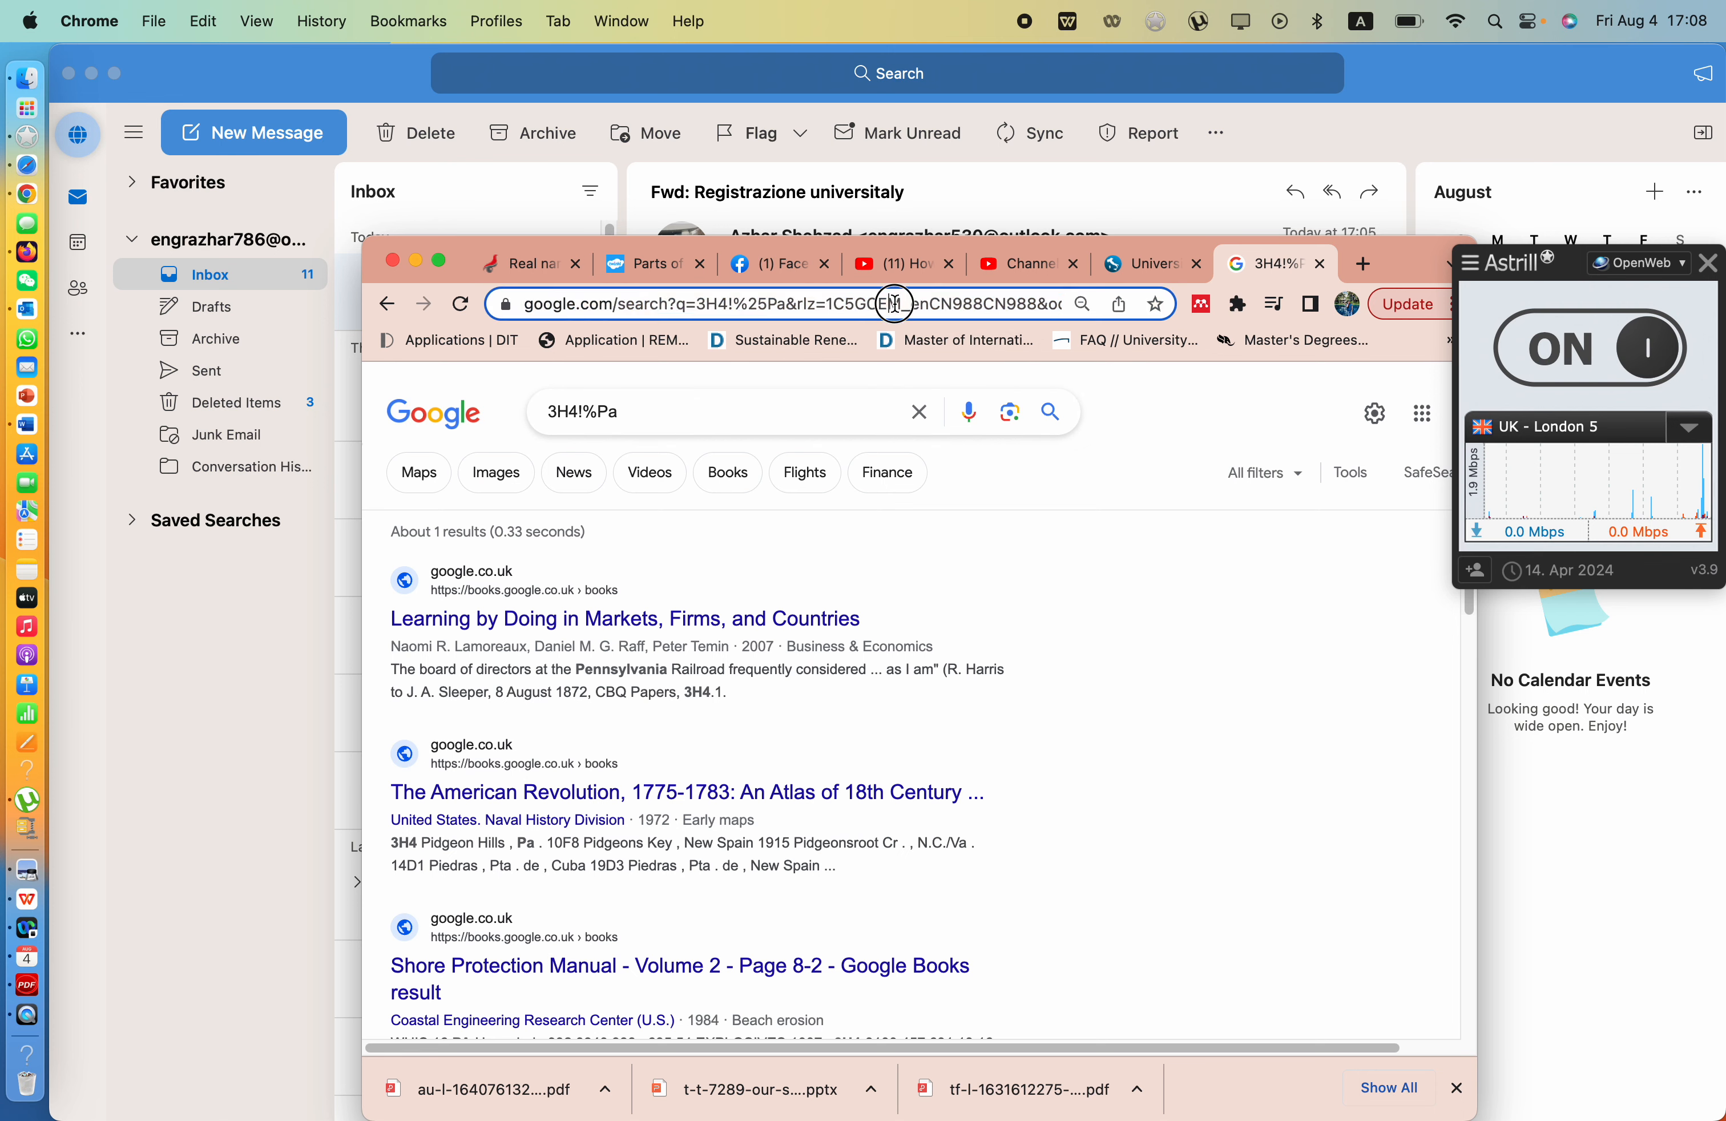
key("super+v")
key("Return")
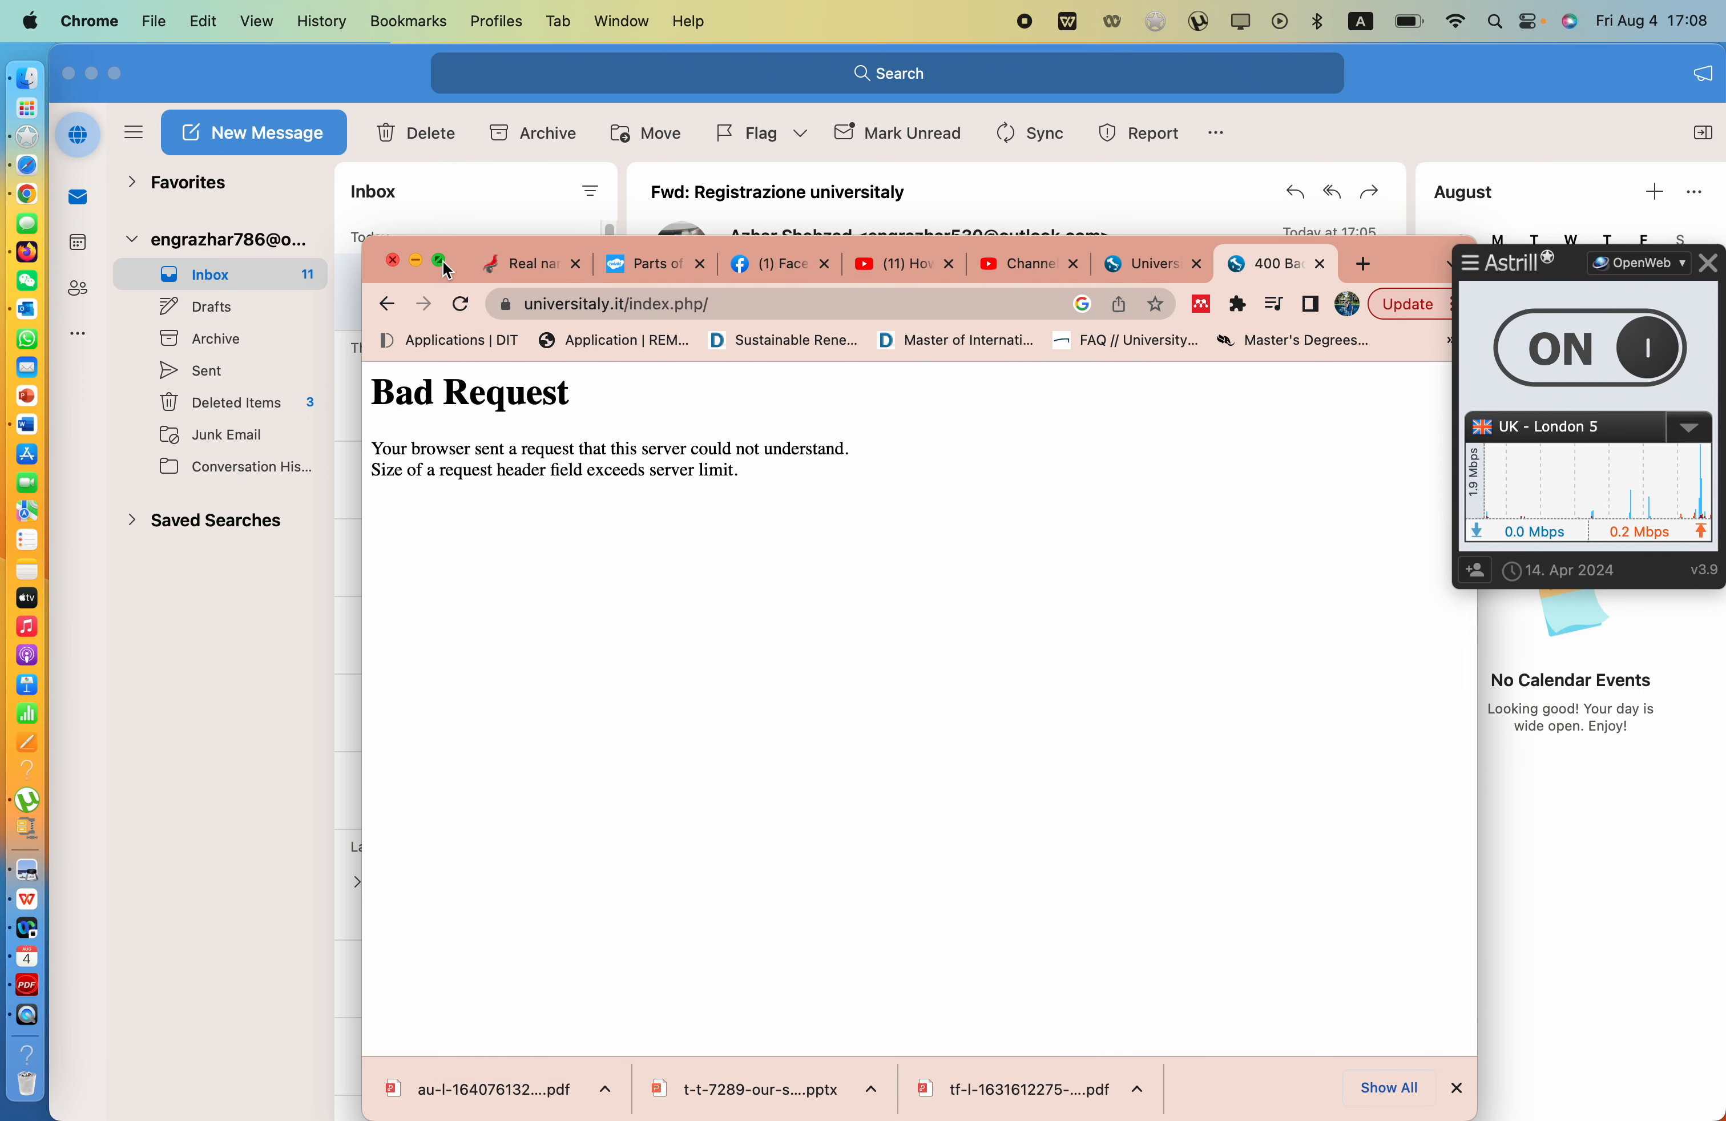
- Switch to the Universitaly homepage tab, maximize the browser and go to the login page
left_click(1130, 265)
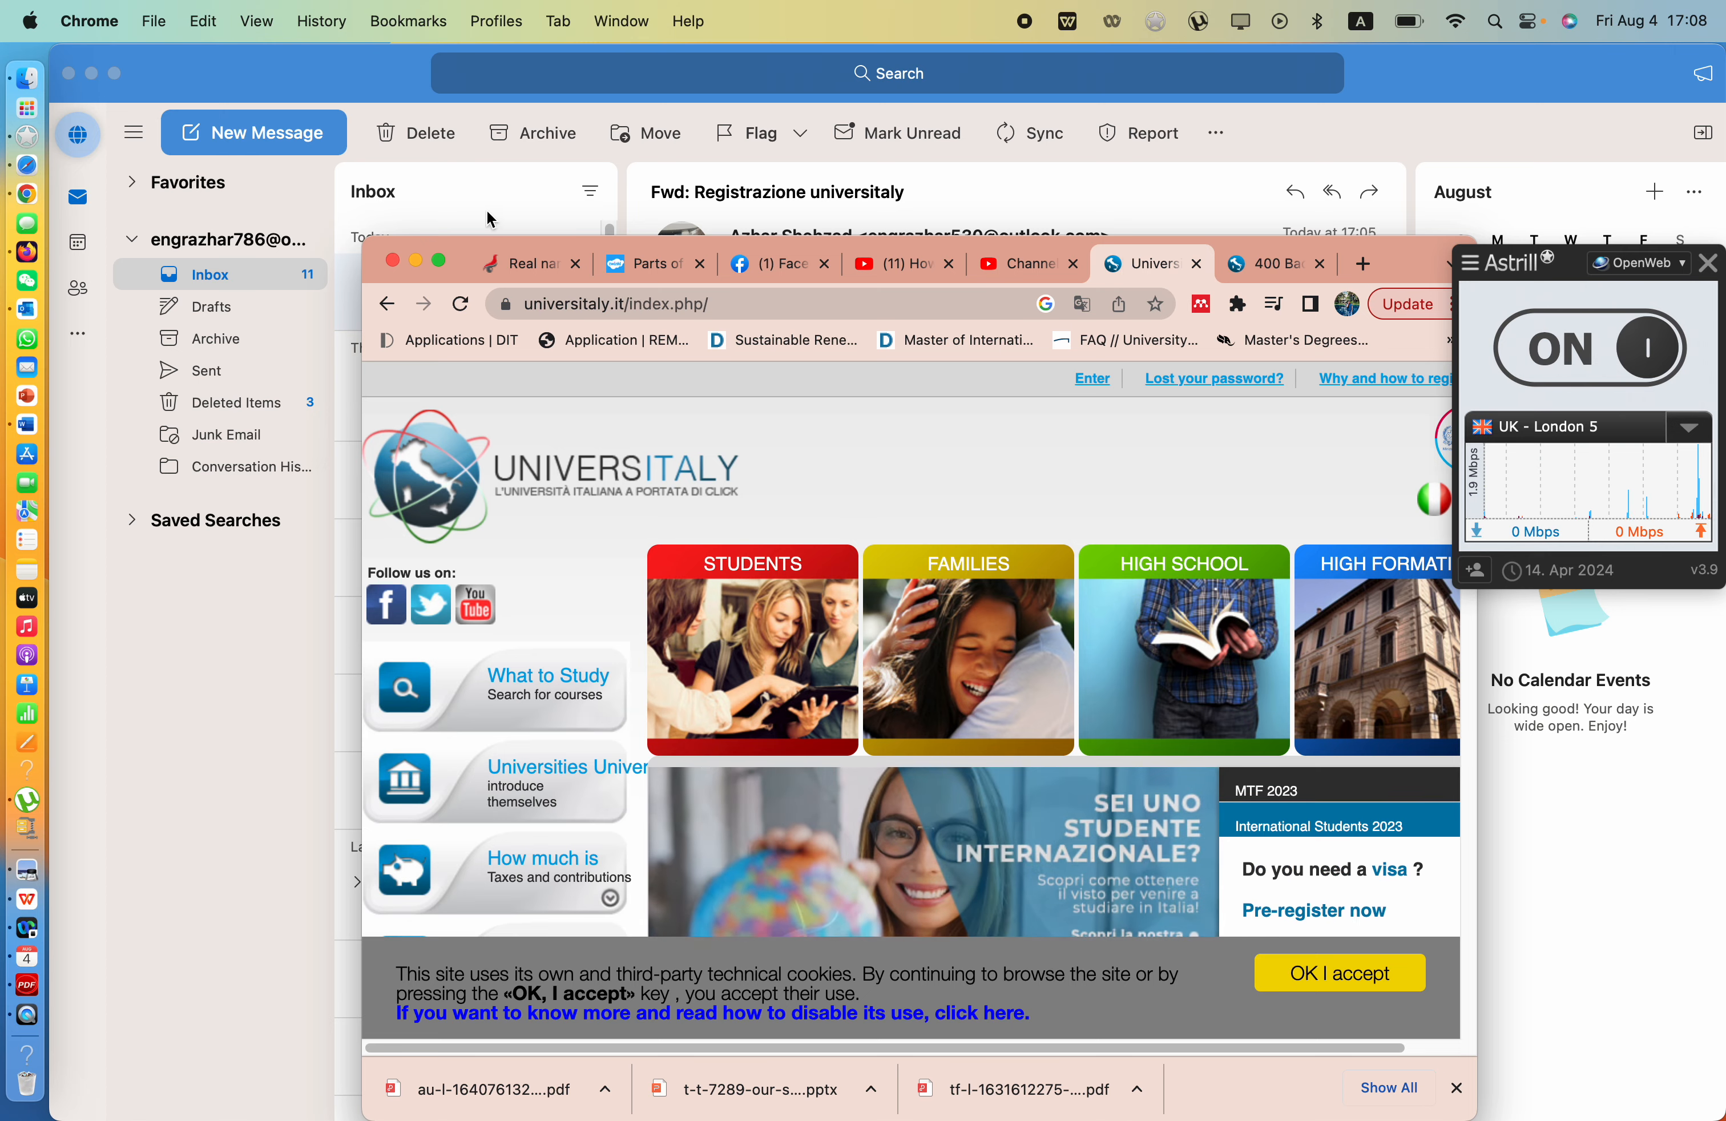
left_click(440, 259)
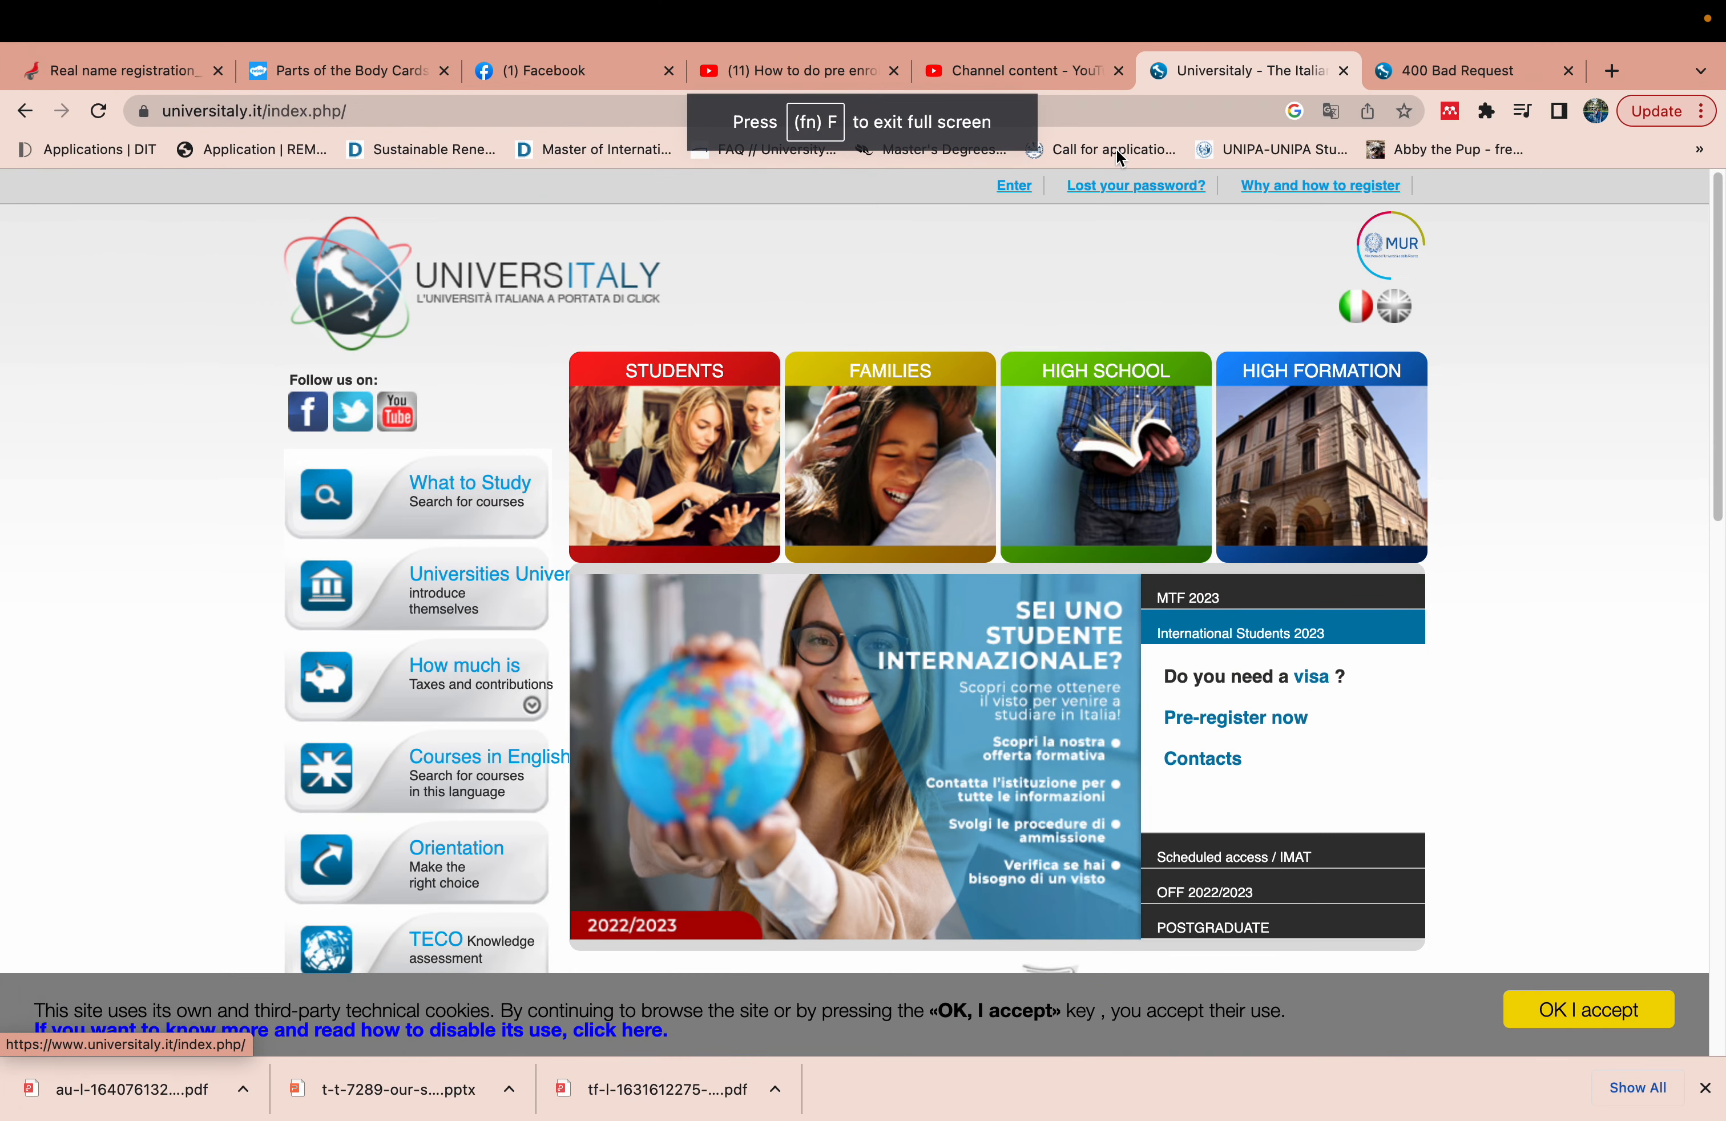
left_click(1013, 186)
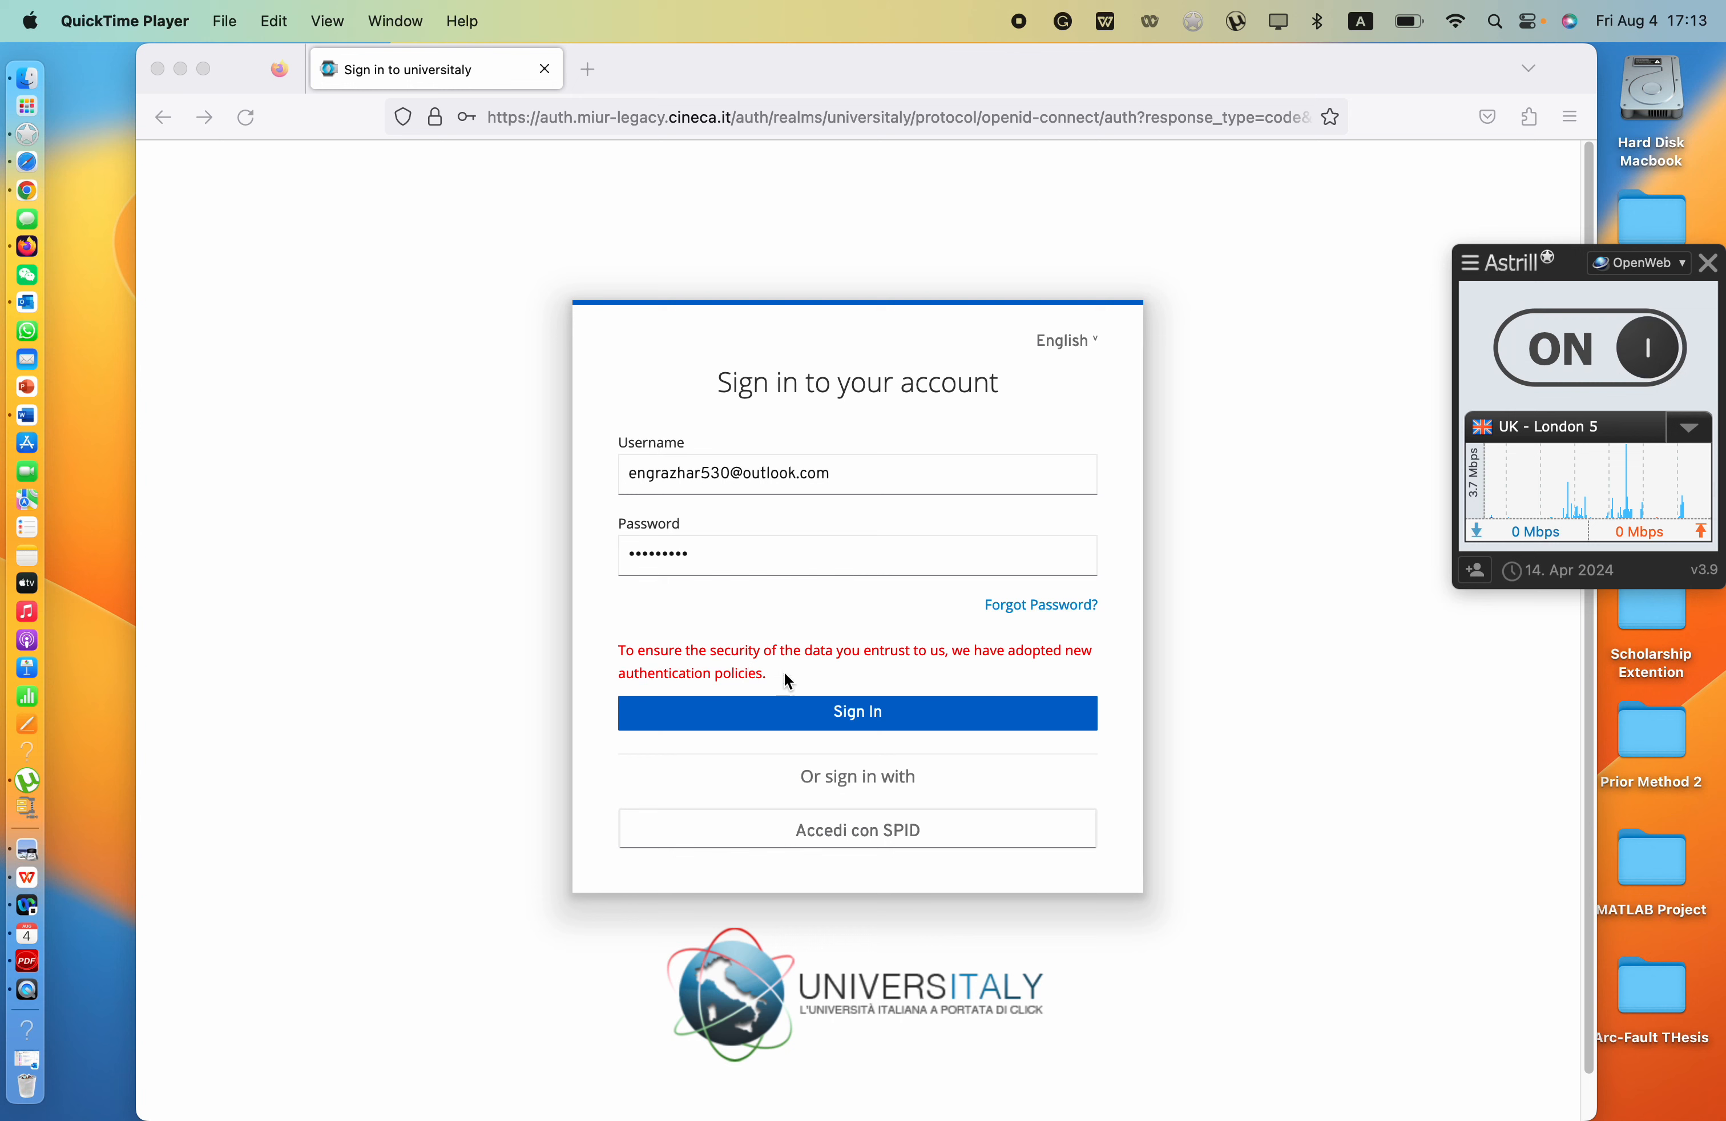
- Sign in with the filled-in credentials, save the login in the browser, and maximize the window
left_click(804, 711)
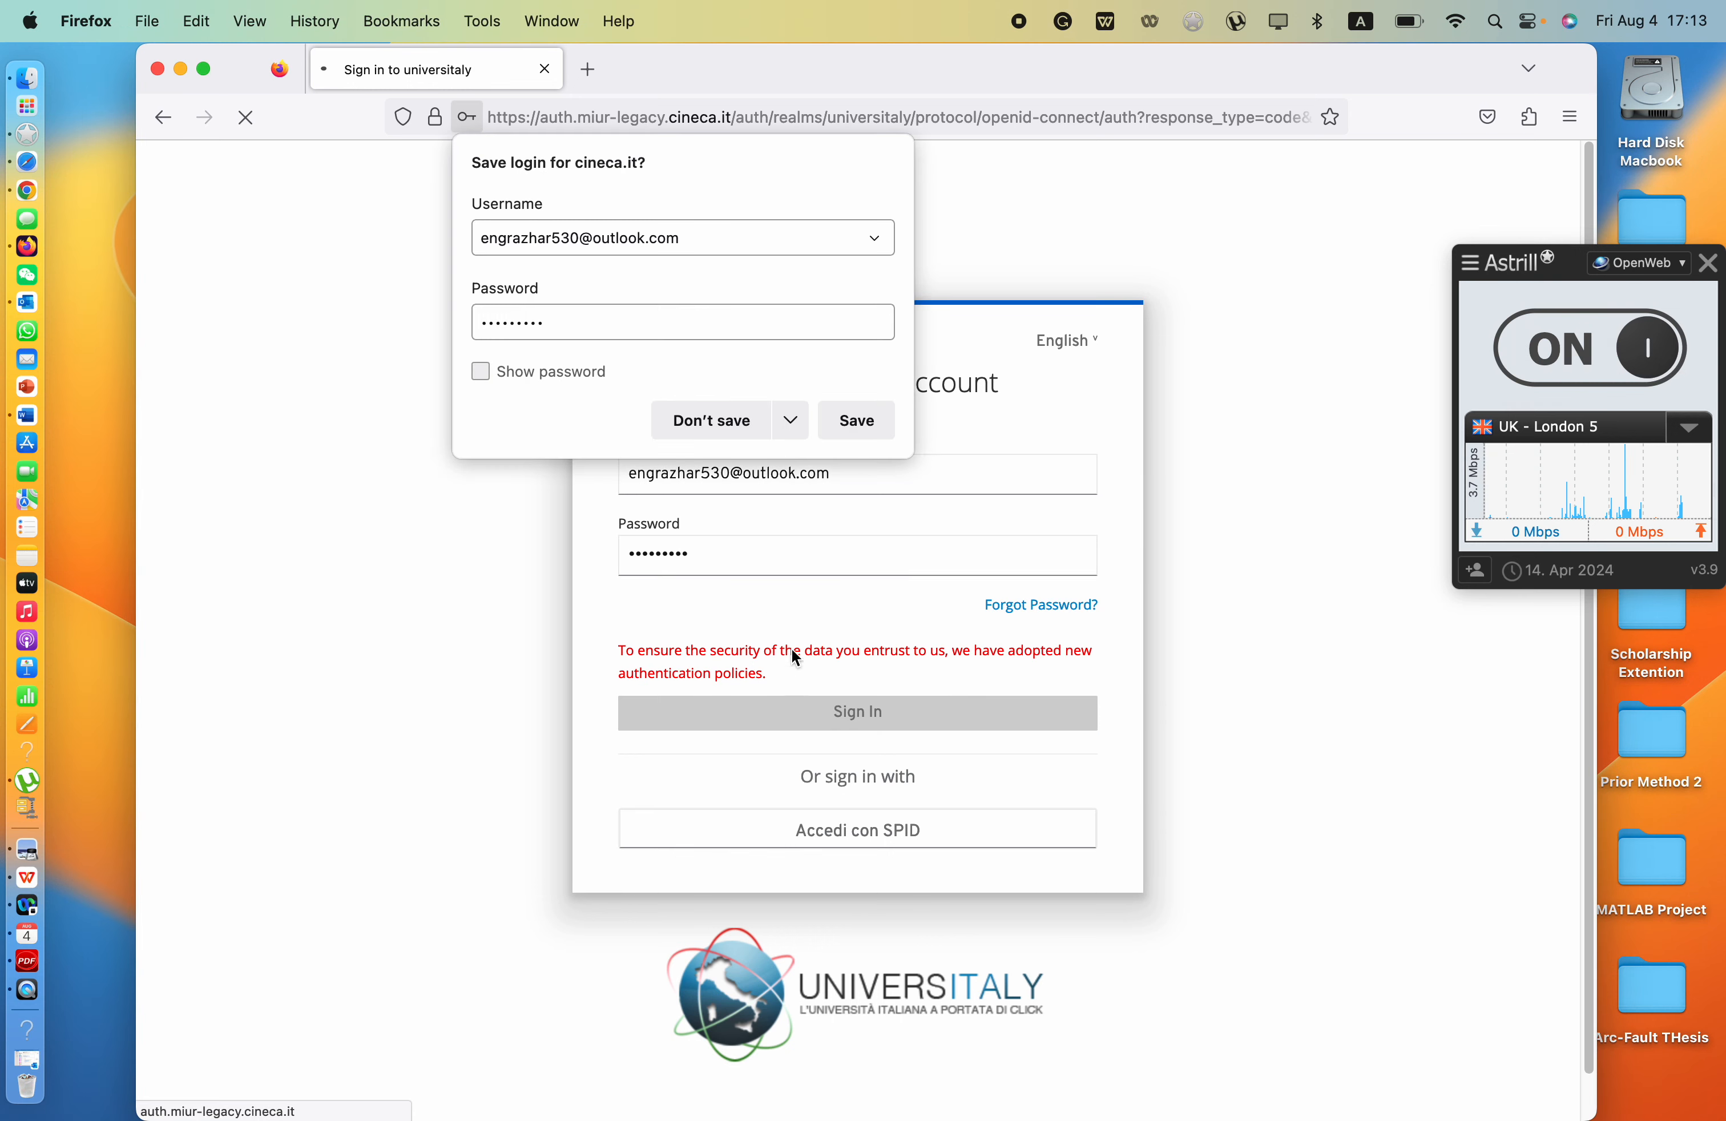
left_click(844, 420)
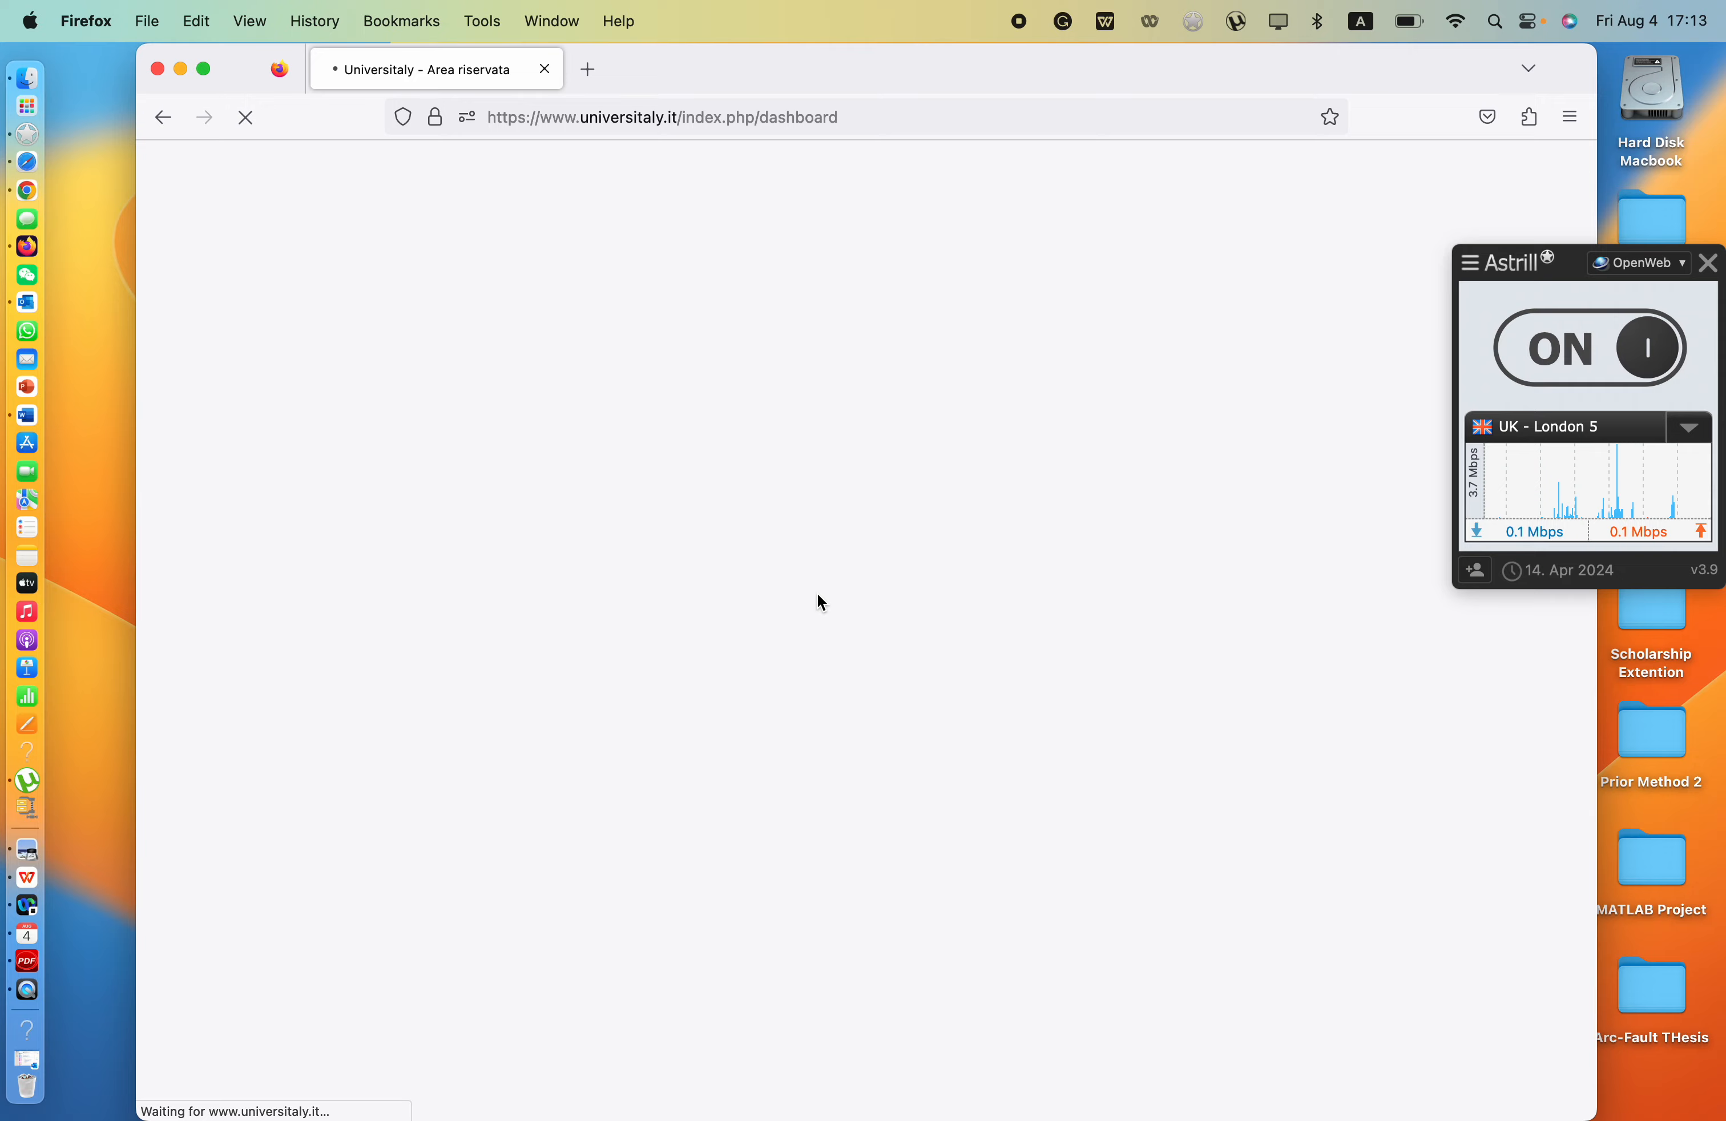
left_click(205, 70)
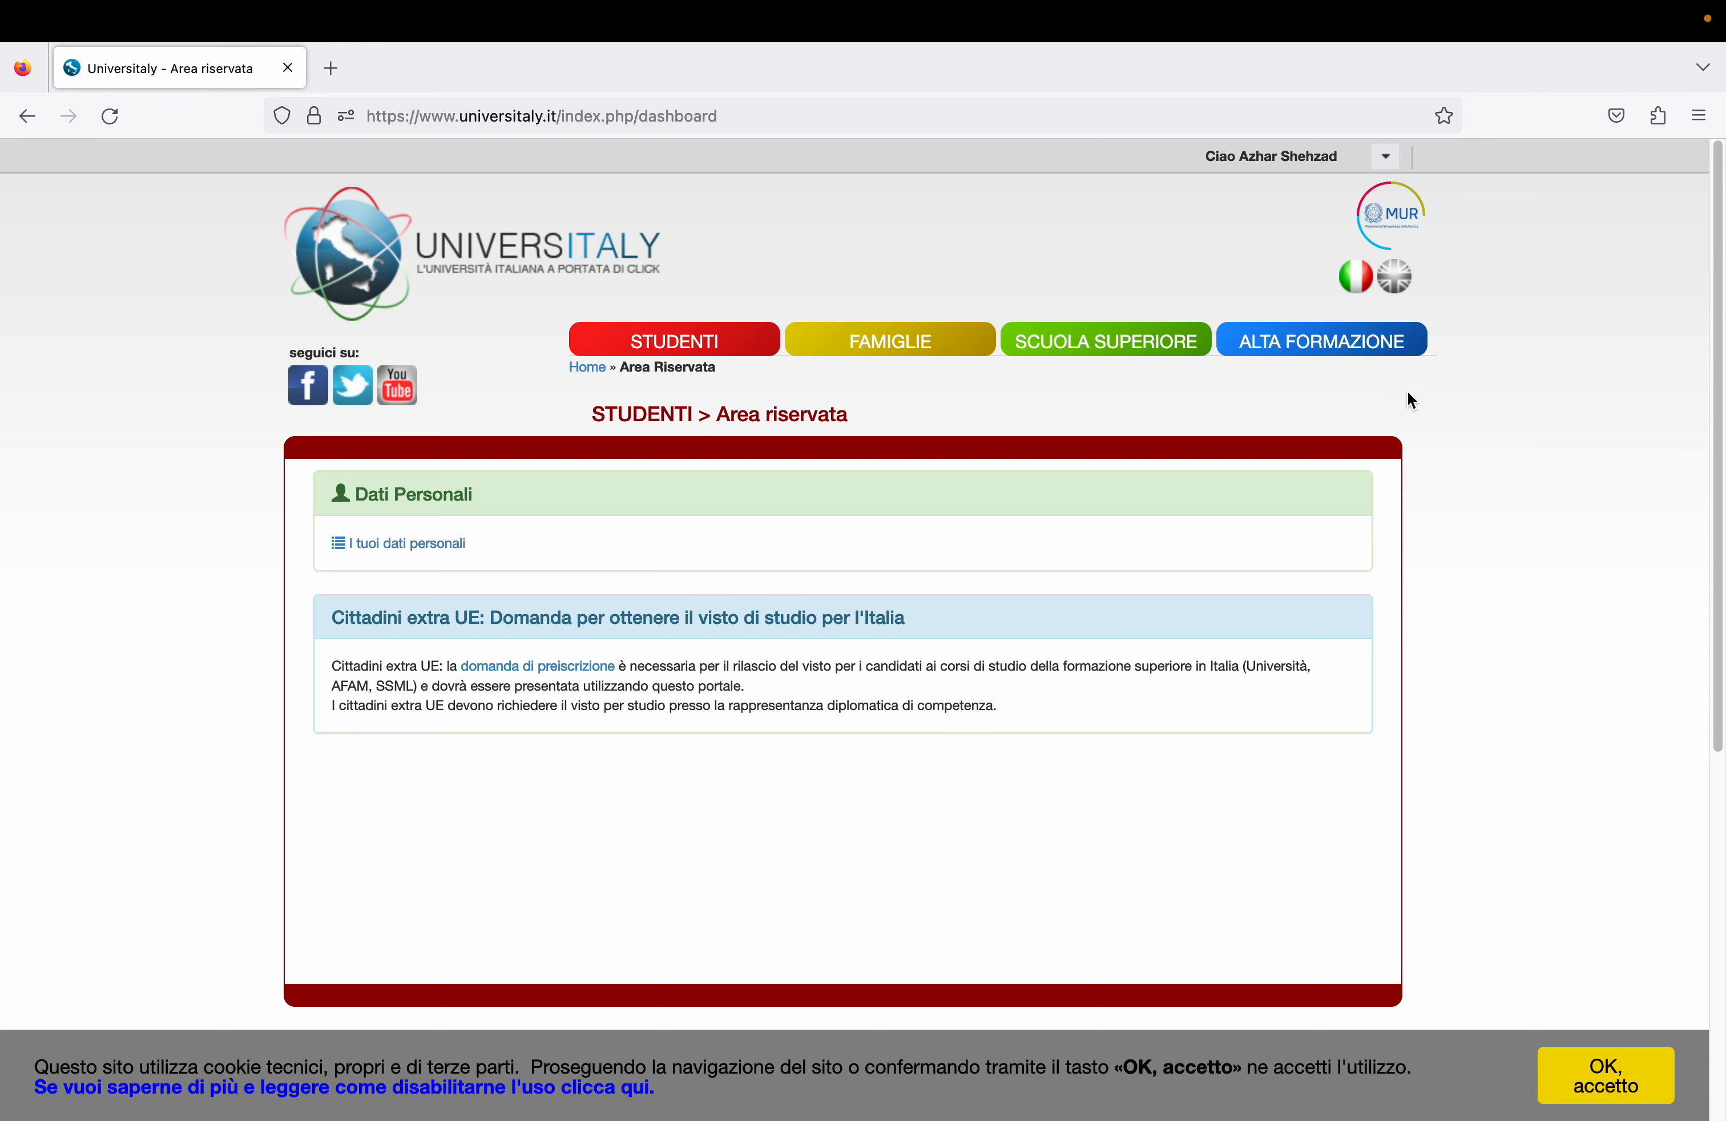
- Switch the reserved area to English and follow the Pre-enrolment application link
left_click(1398, 280)
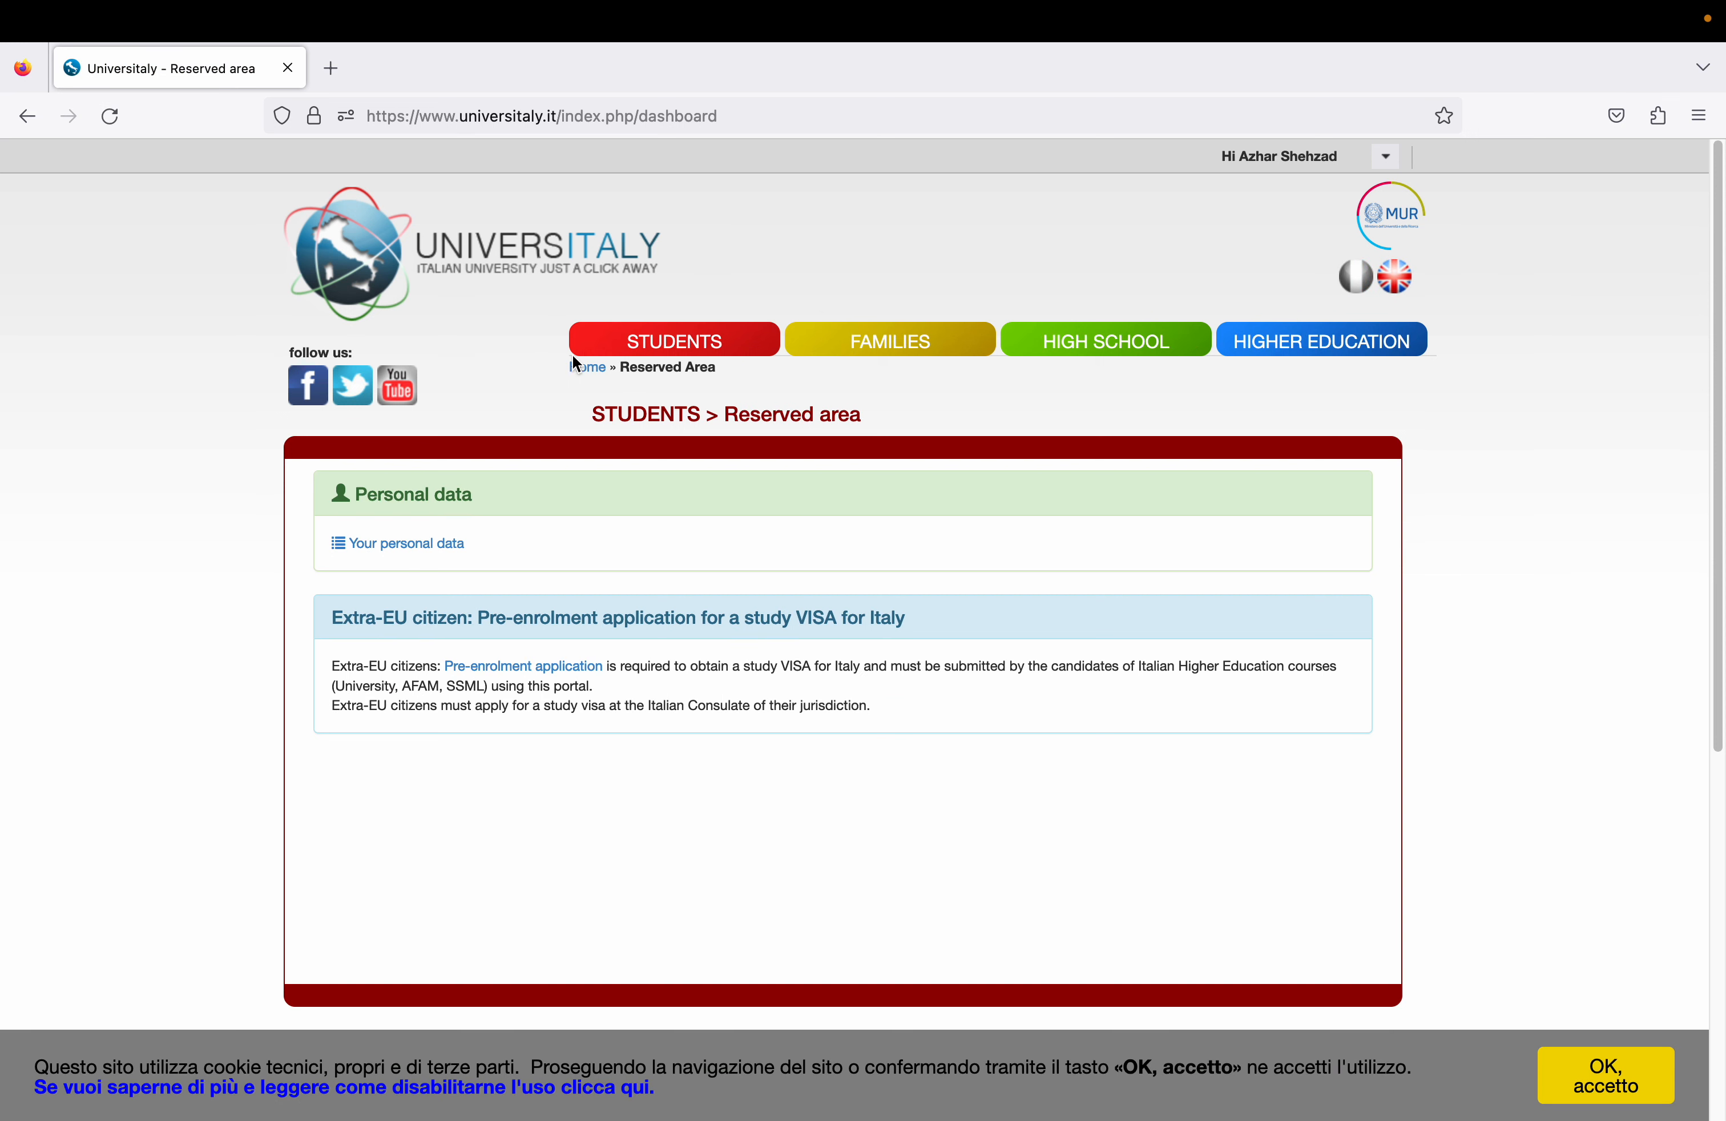
left_click(531, 669)
left_click(527, 670)
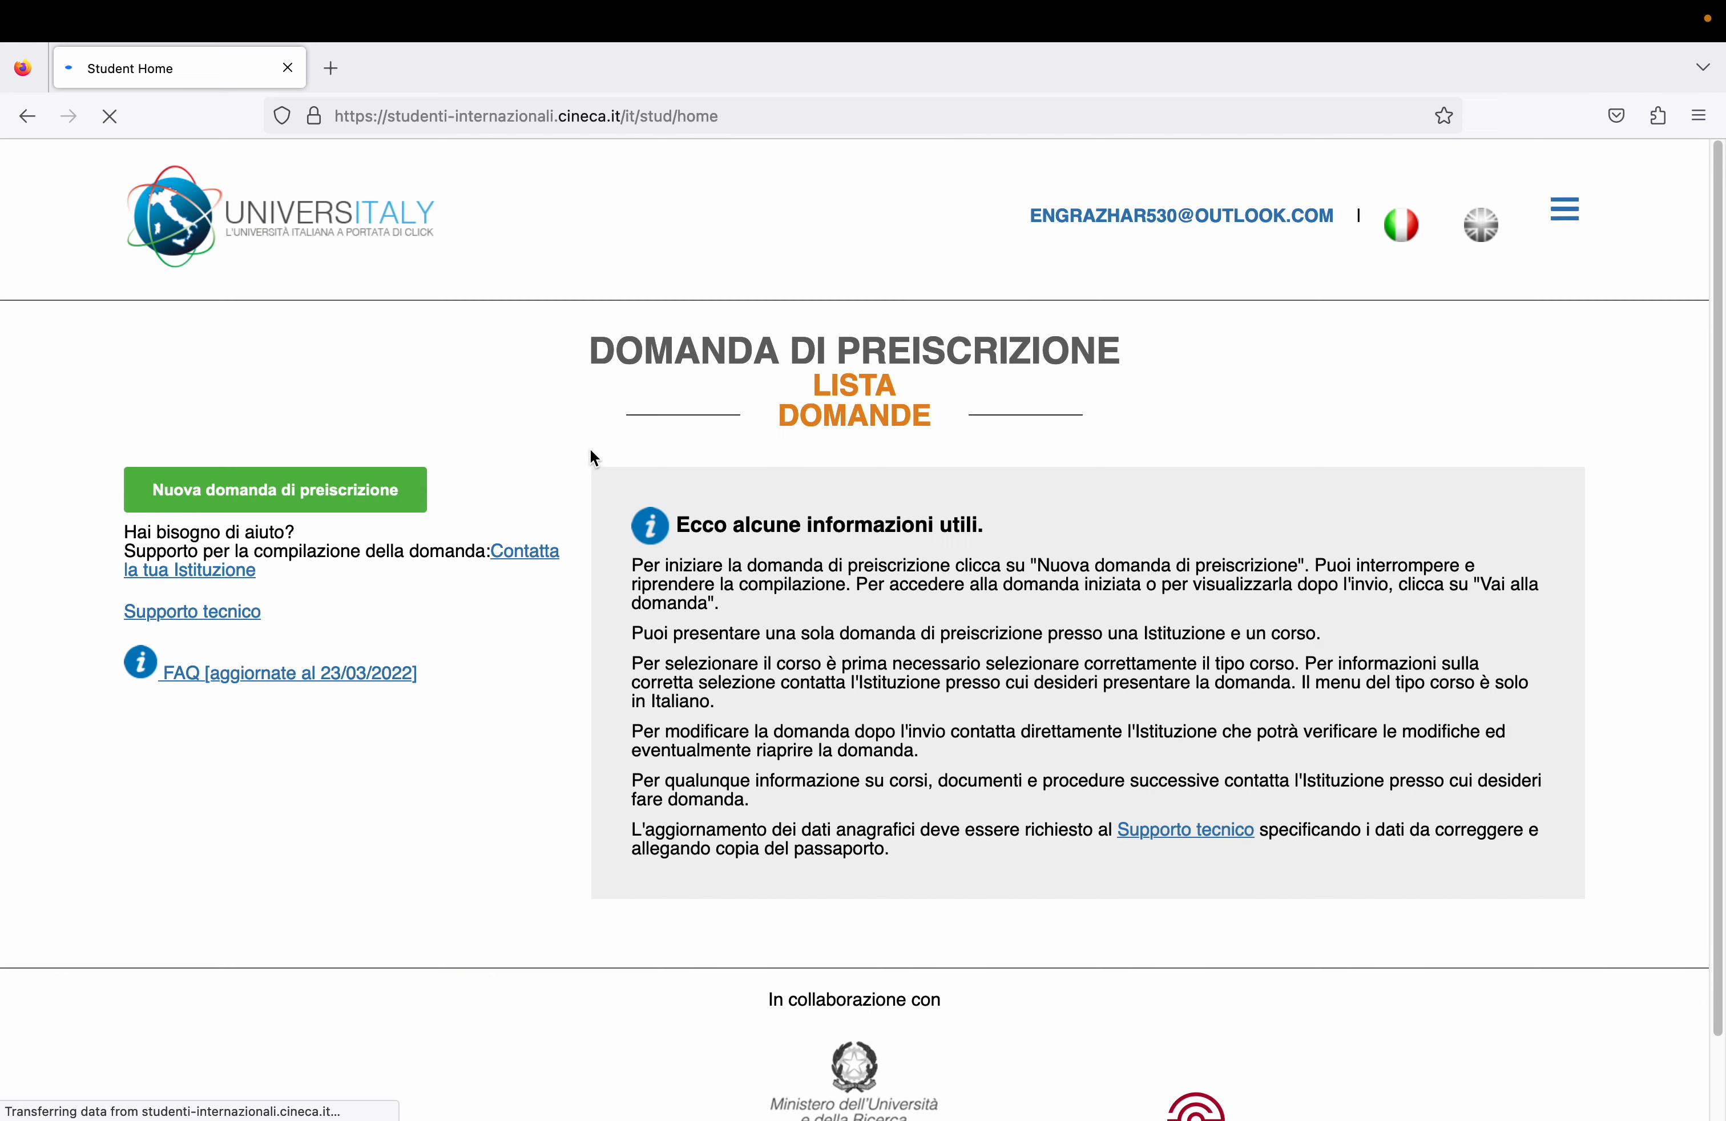
- Switch the applications page to English and create a new pre-enrolment application
left_click(1479, 227)
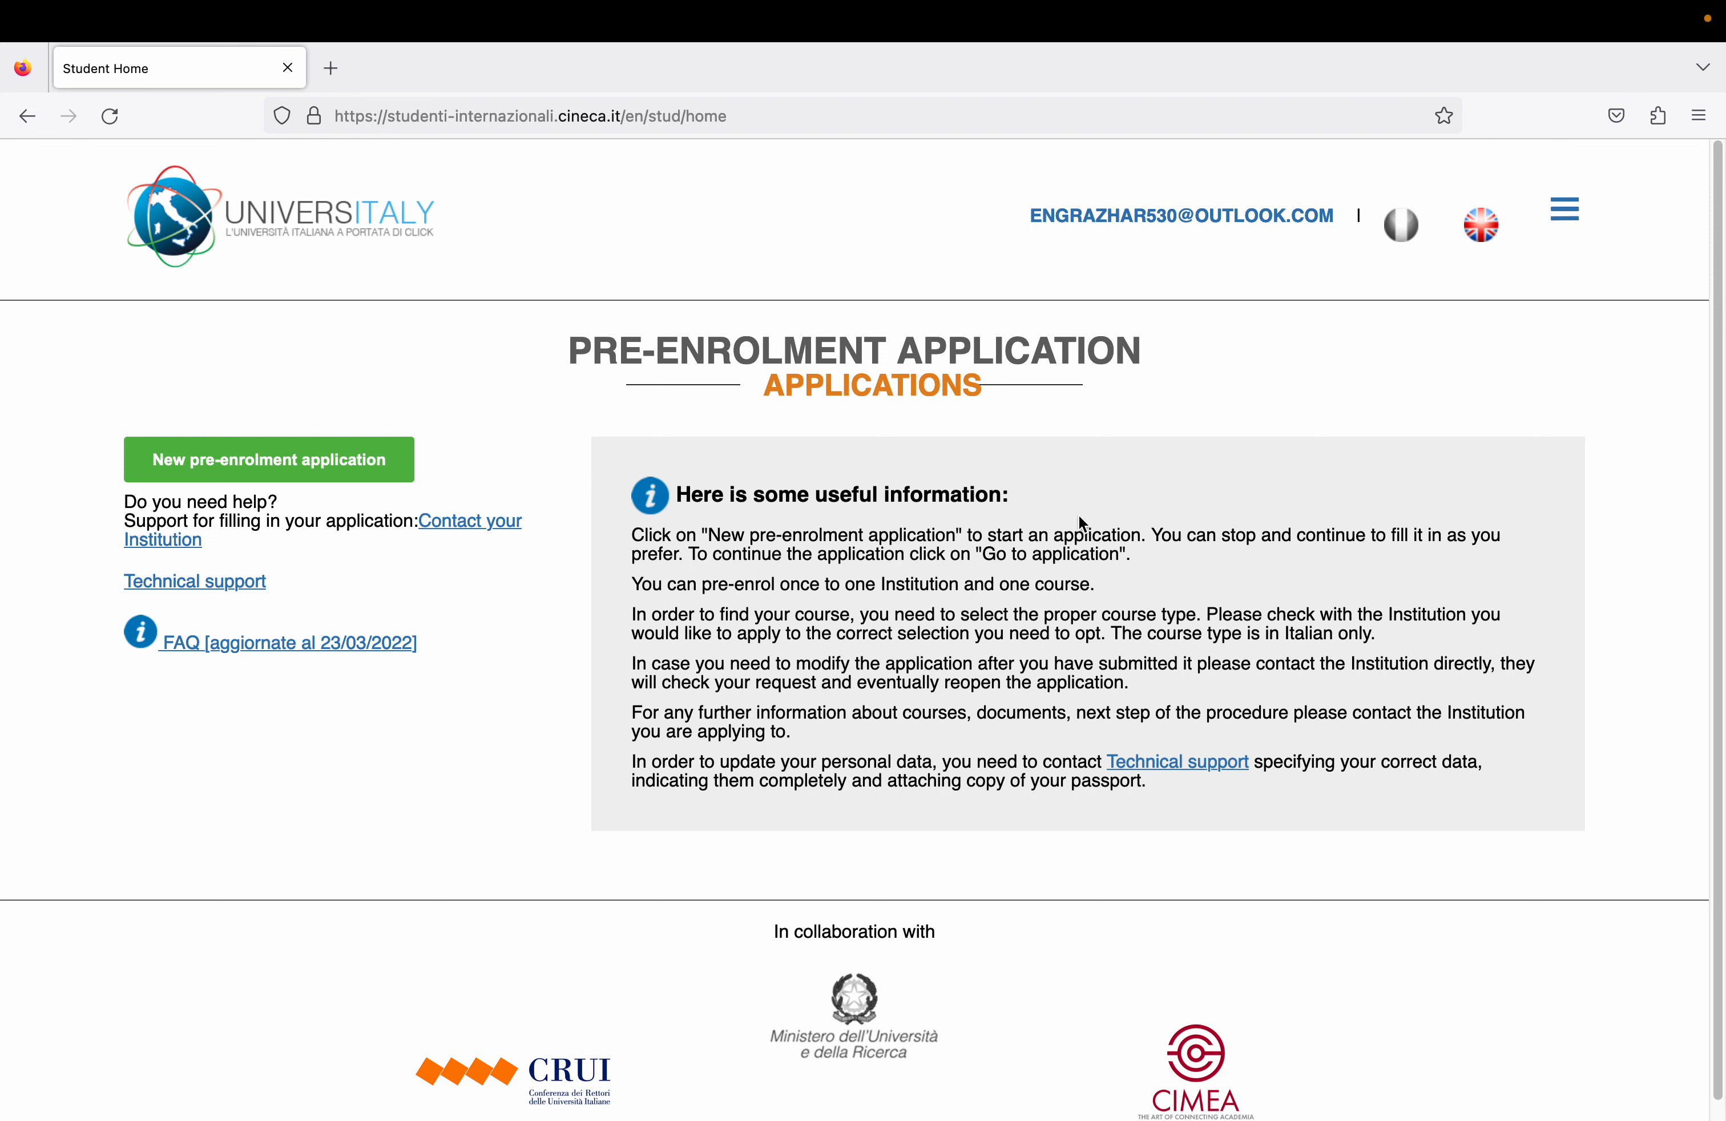
left_click(348, 469)
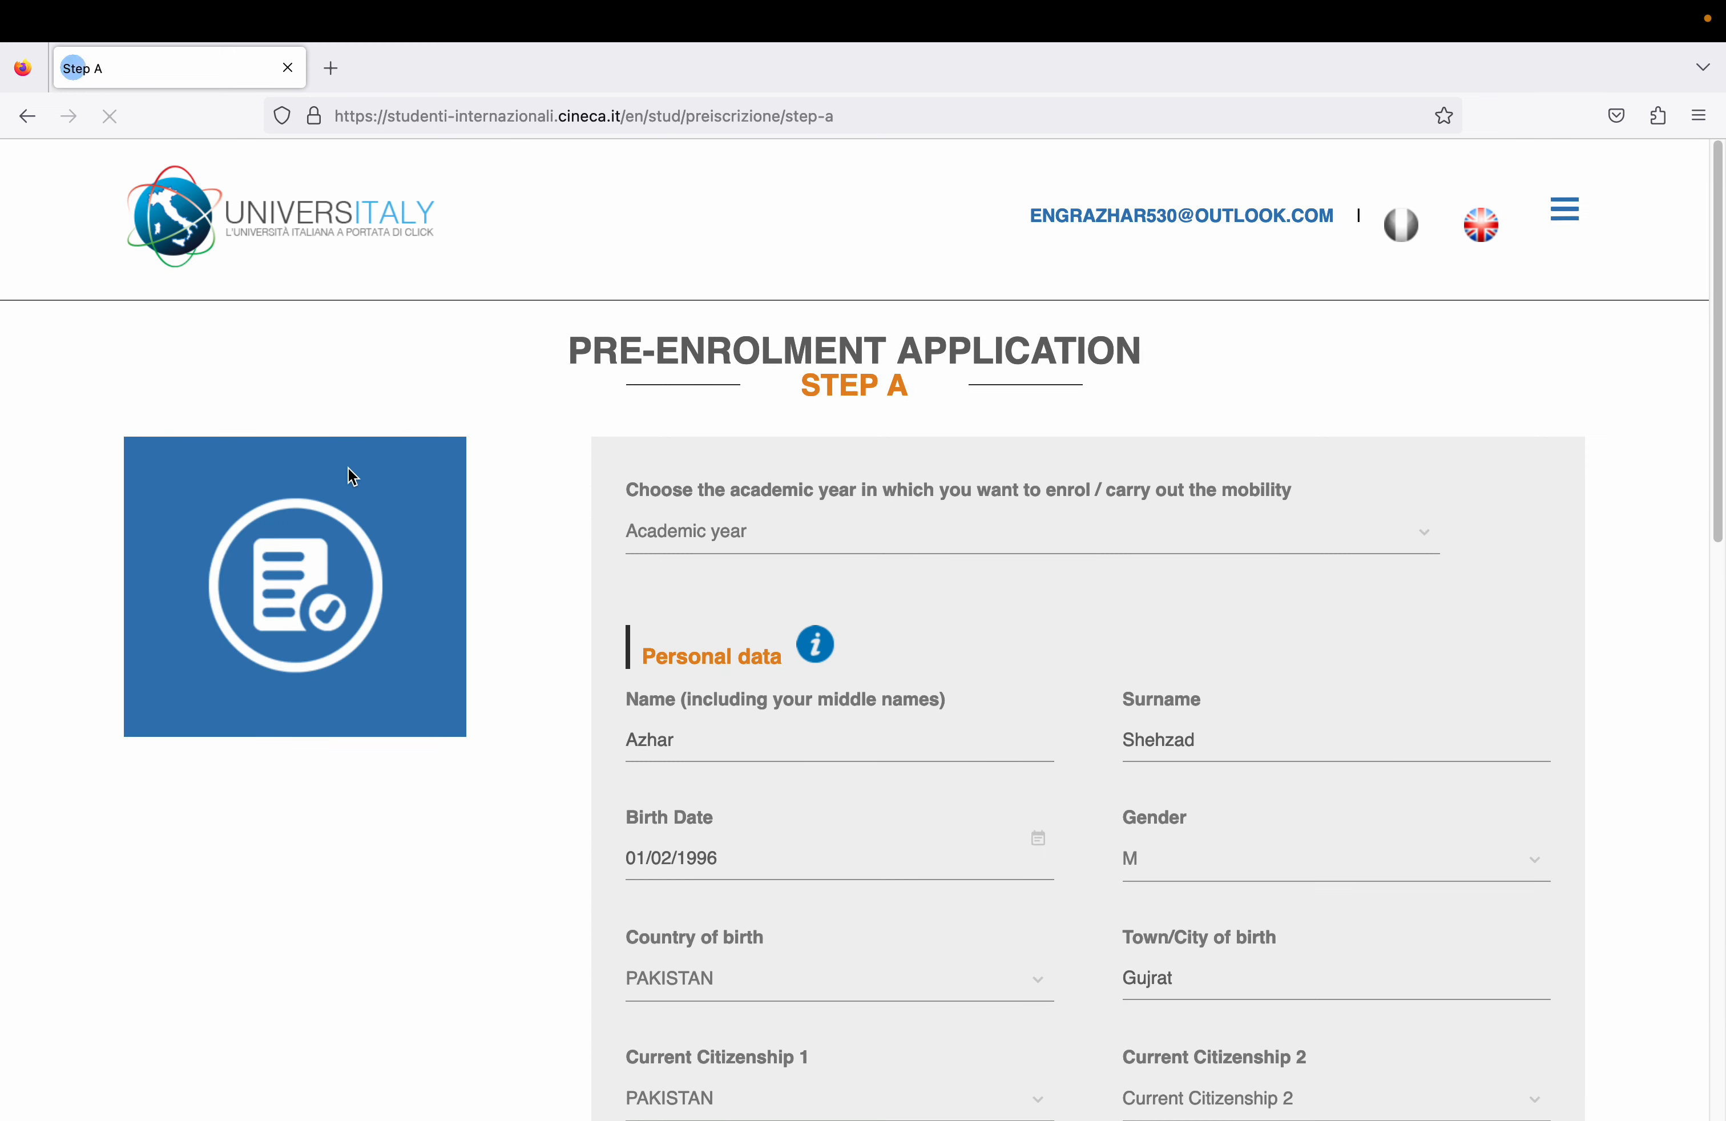
- Set Current Citizenship 2 to PAKISTAN, enter 657 further down, and attempt to go to Step B
left_click_drag(1716, 375, 1694, 629)
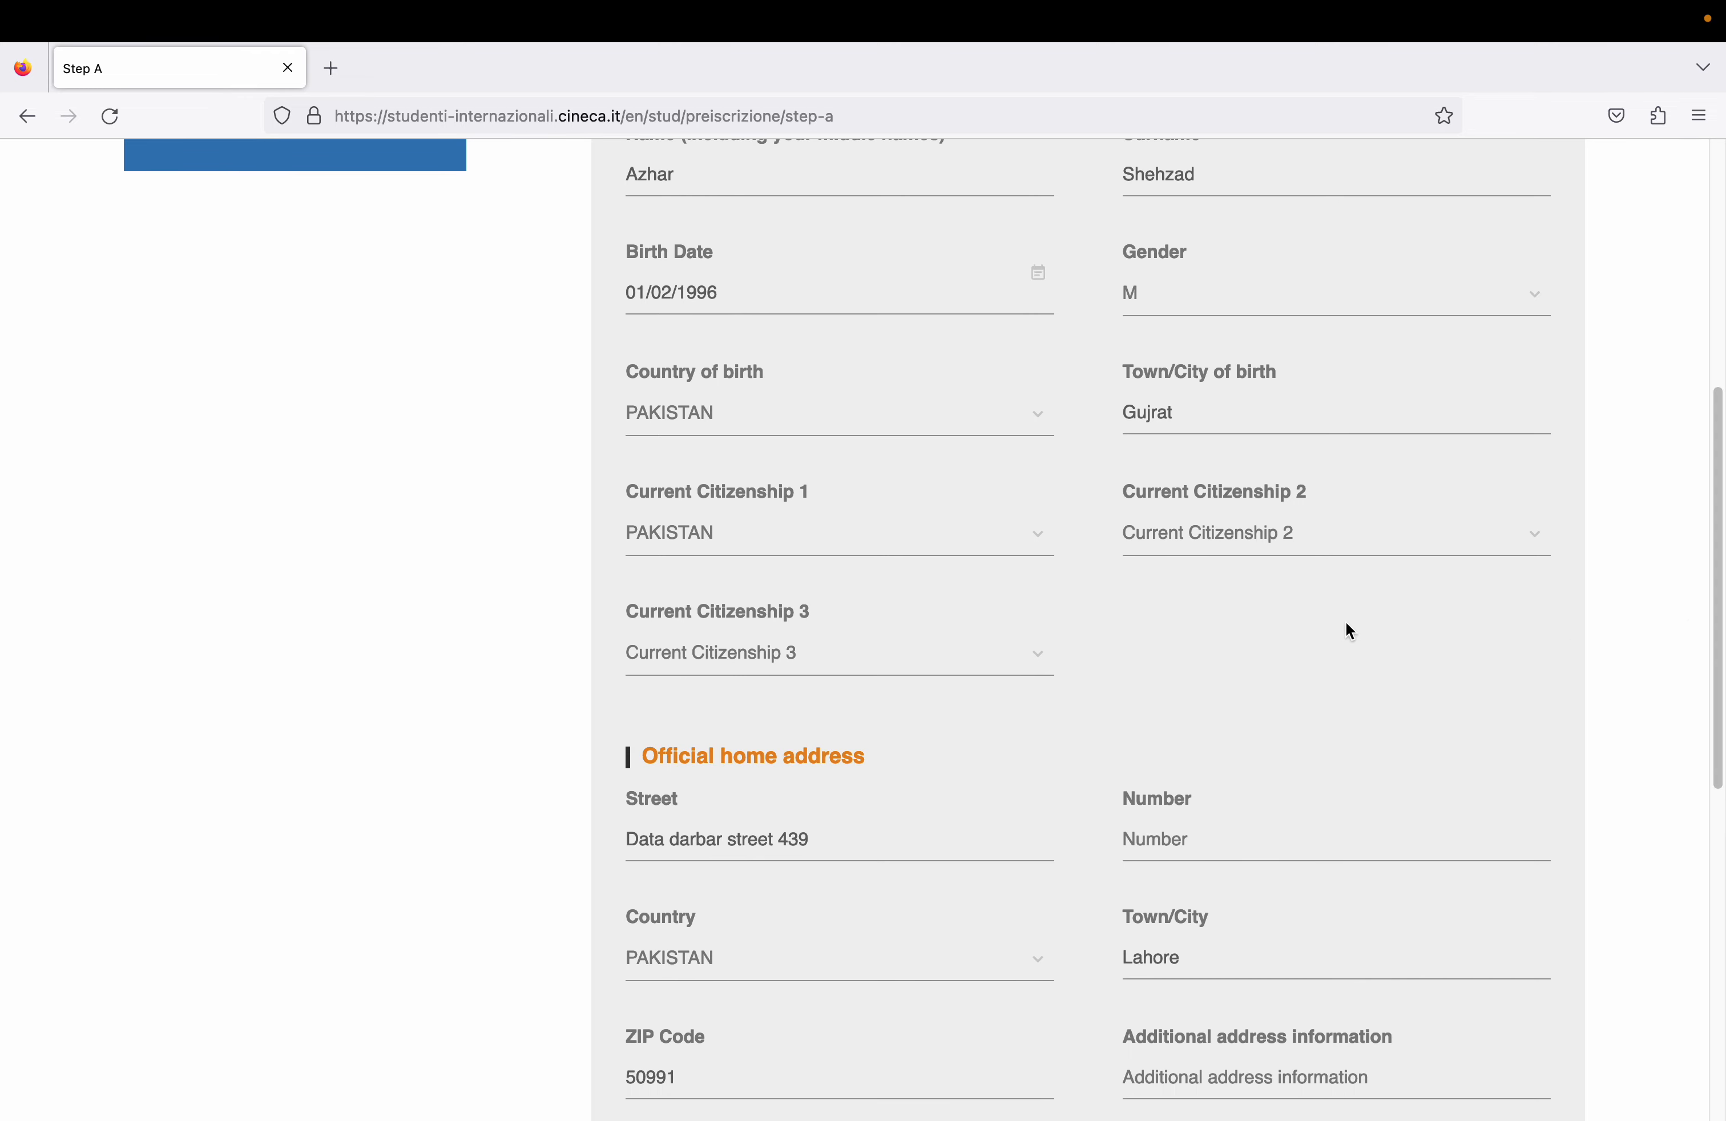
left_click(1289, 540)
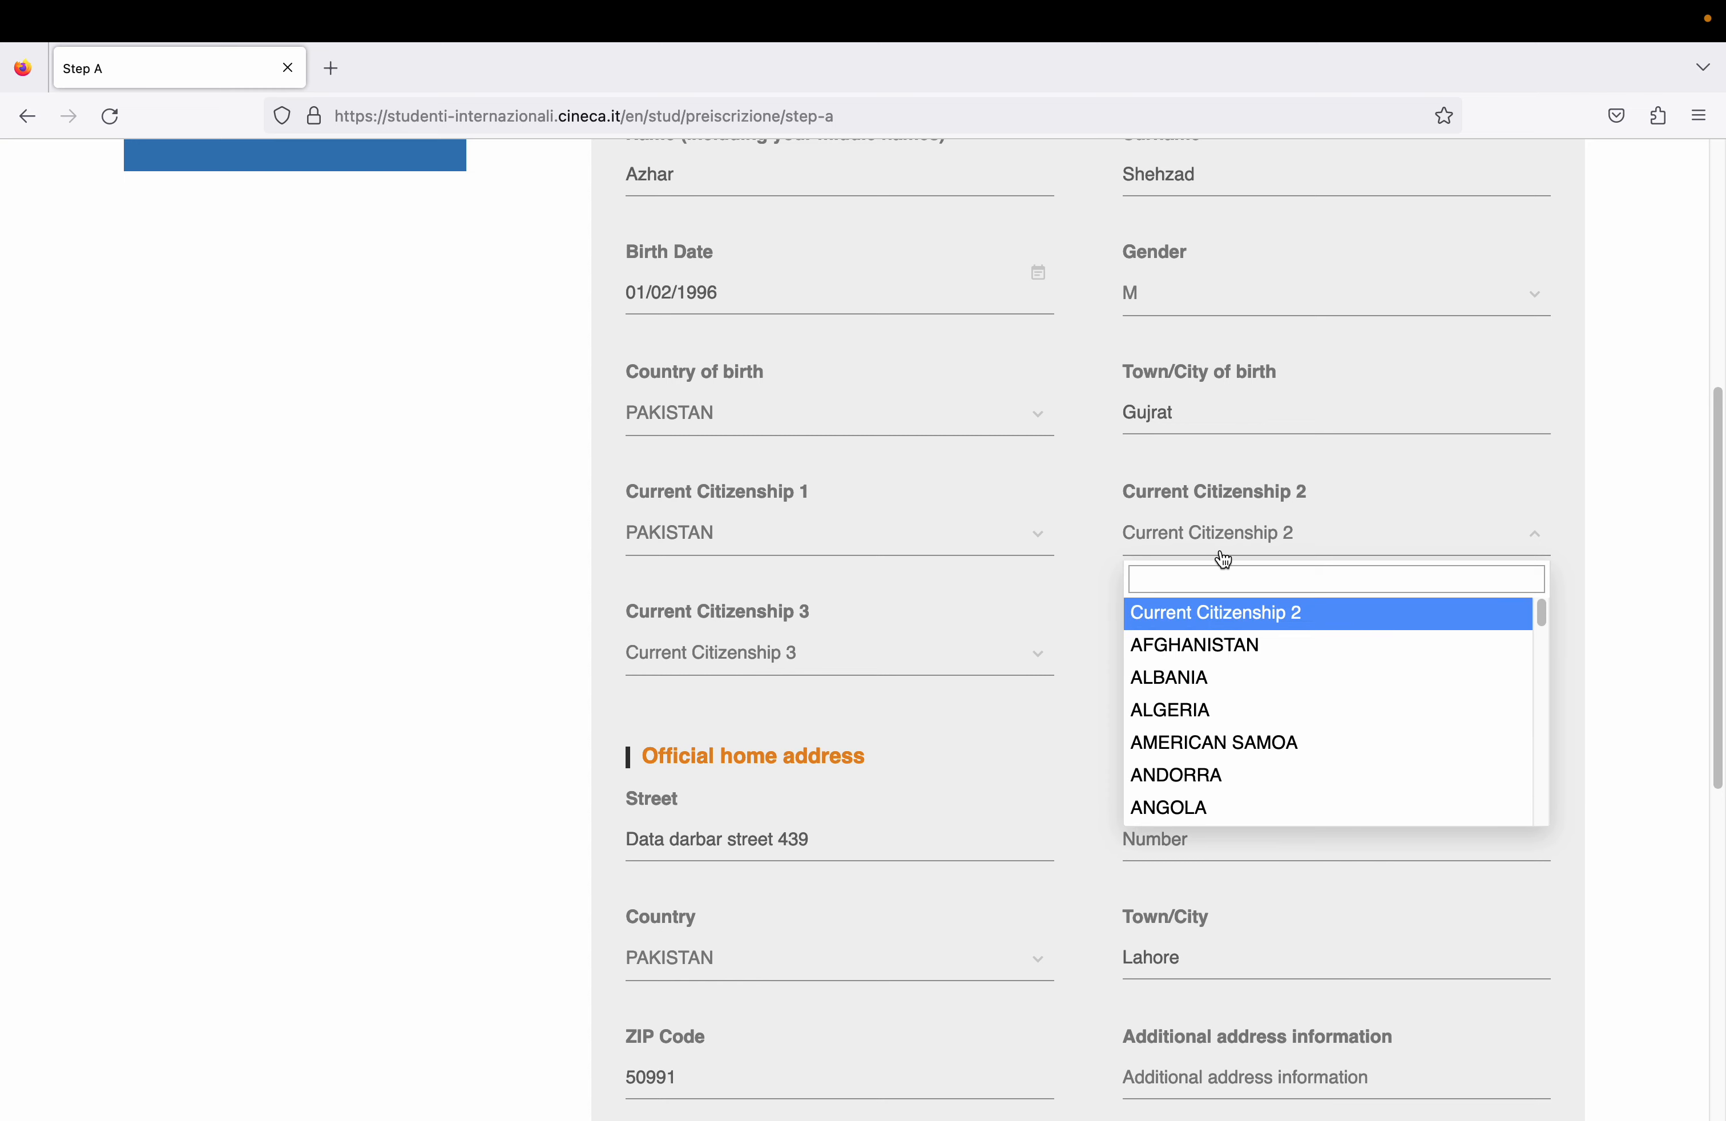
type("pak")
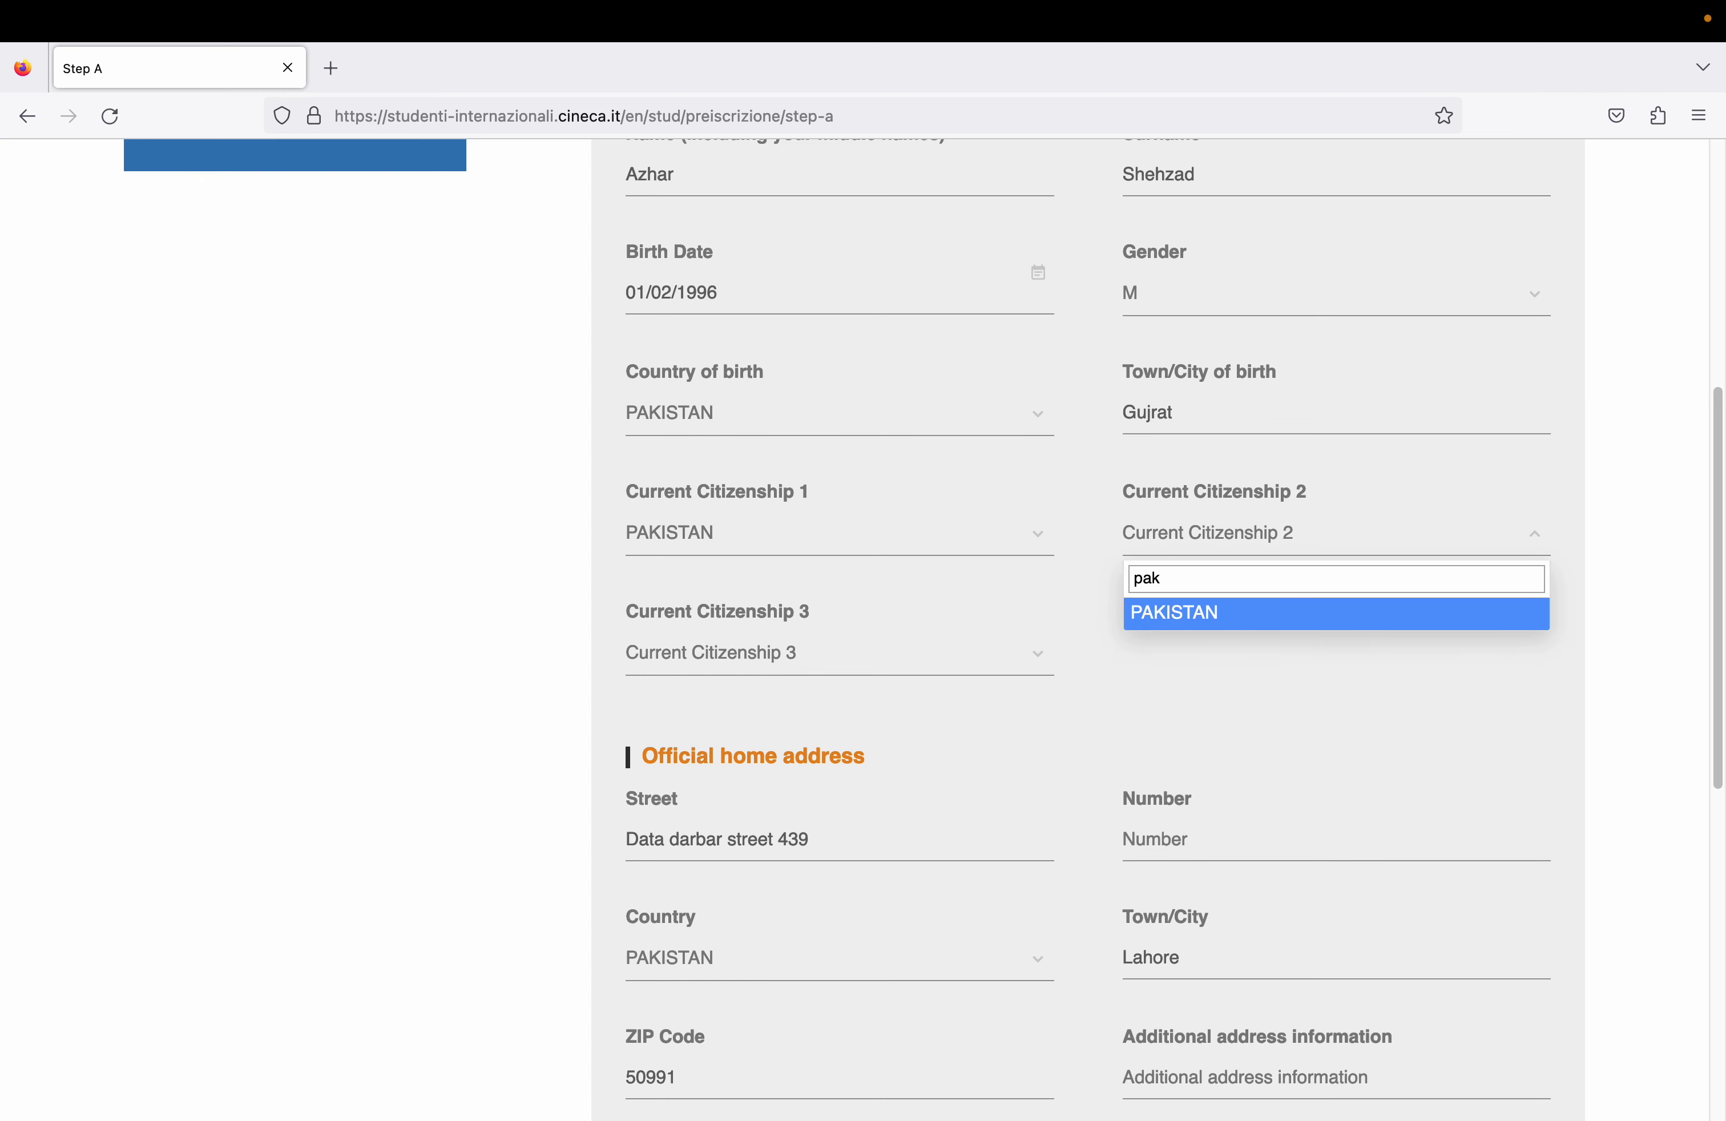
left_click(1183, 628)
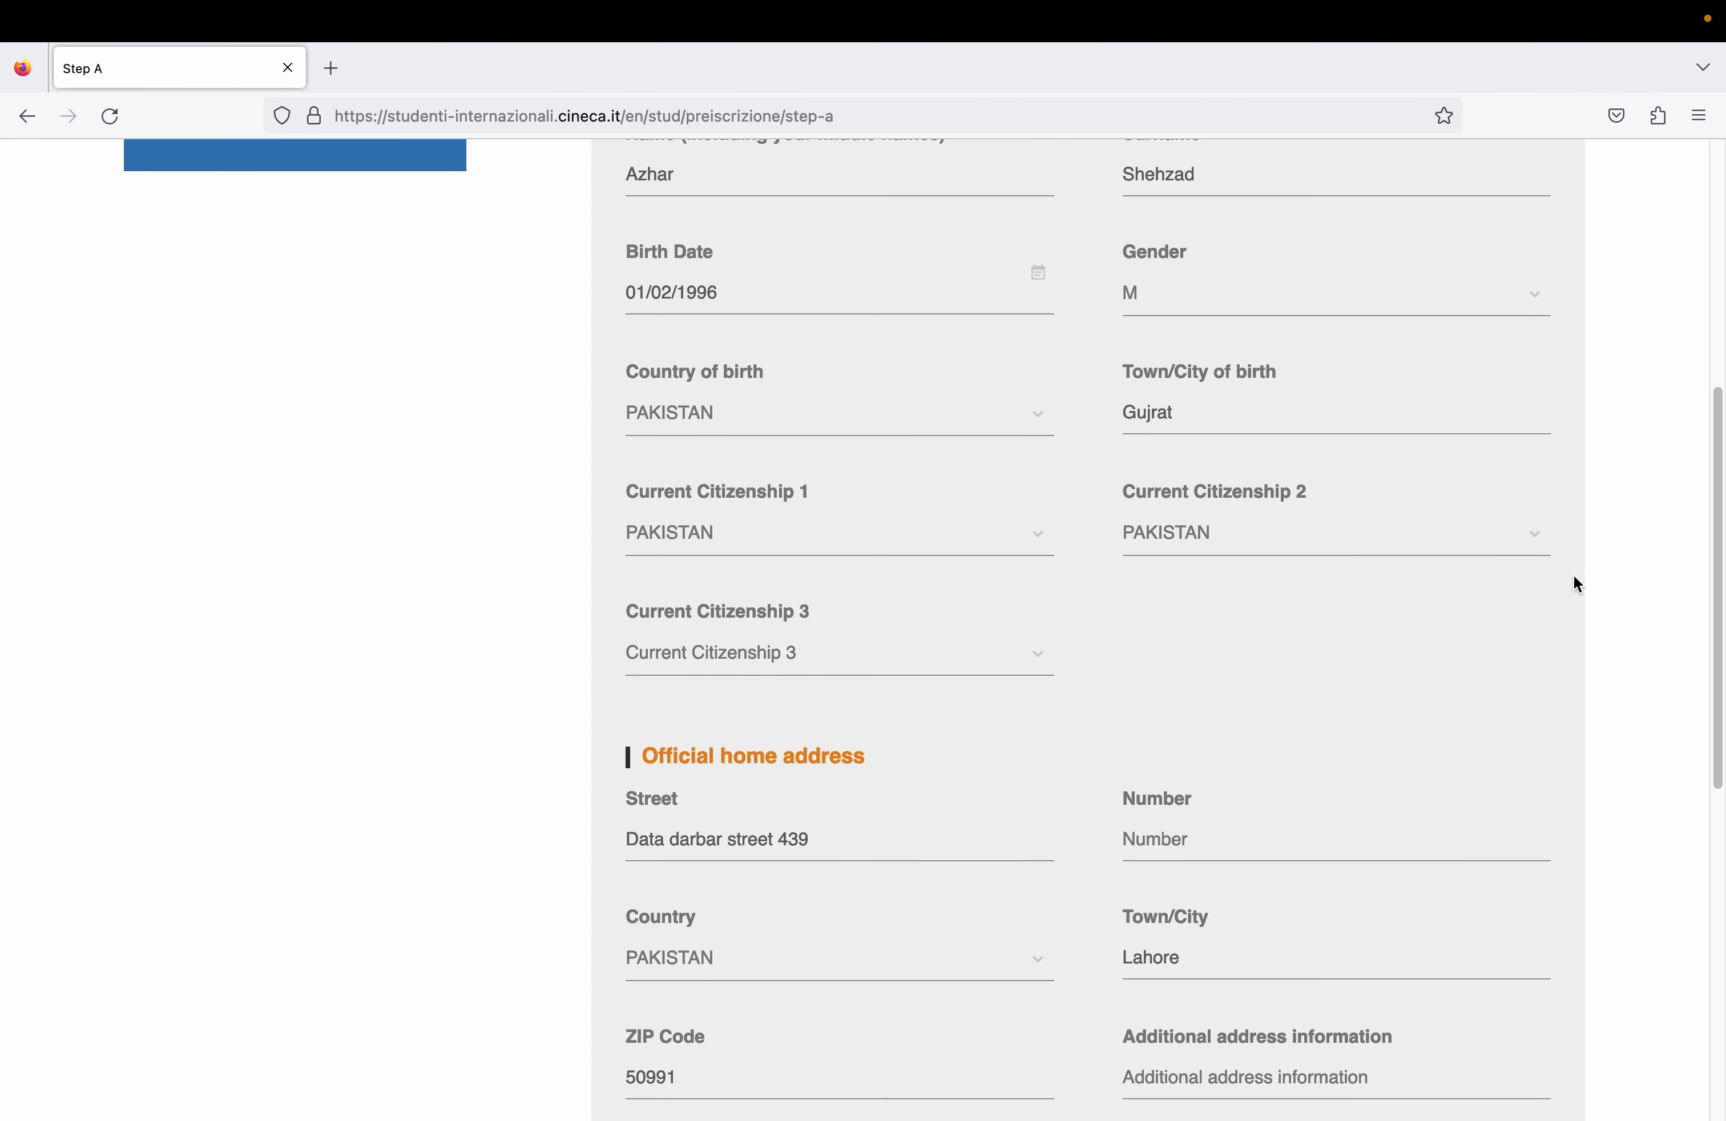
left_click(1339, 531)
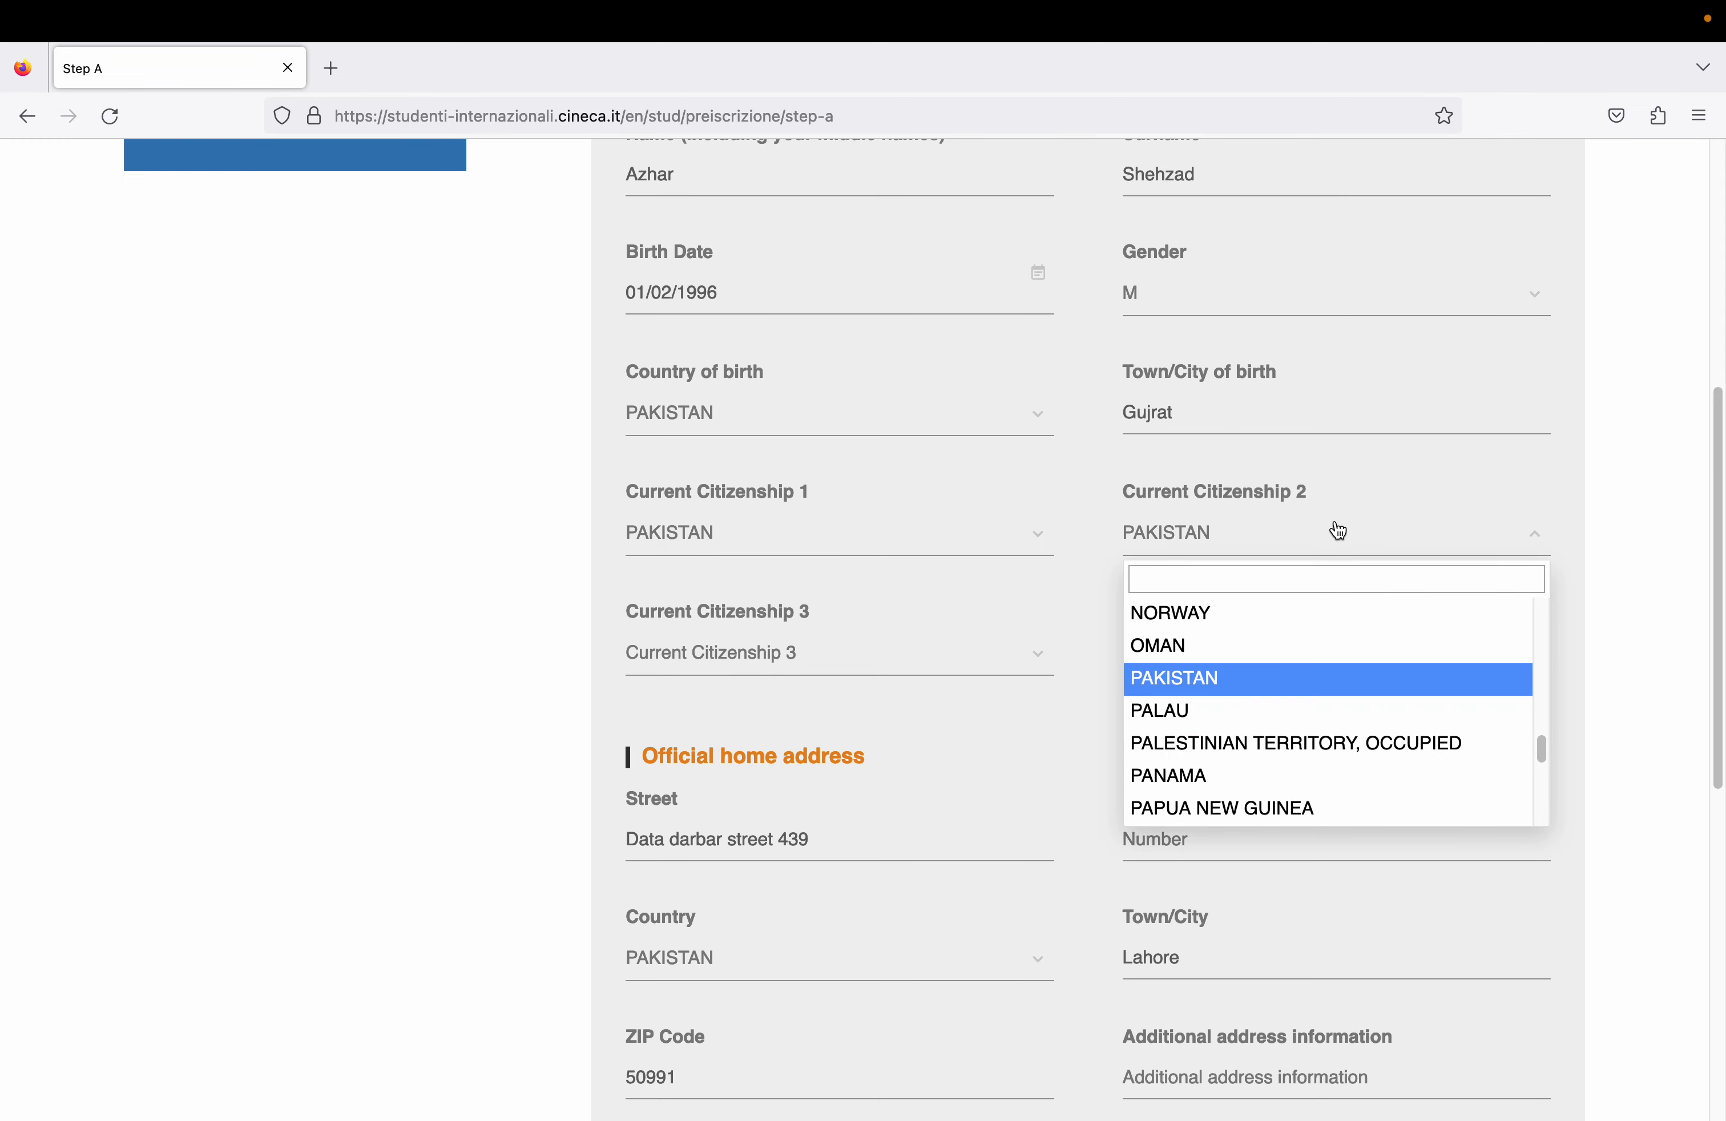
left_click(1455, 483)
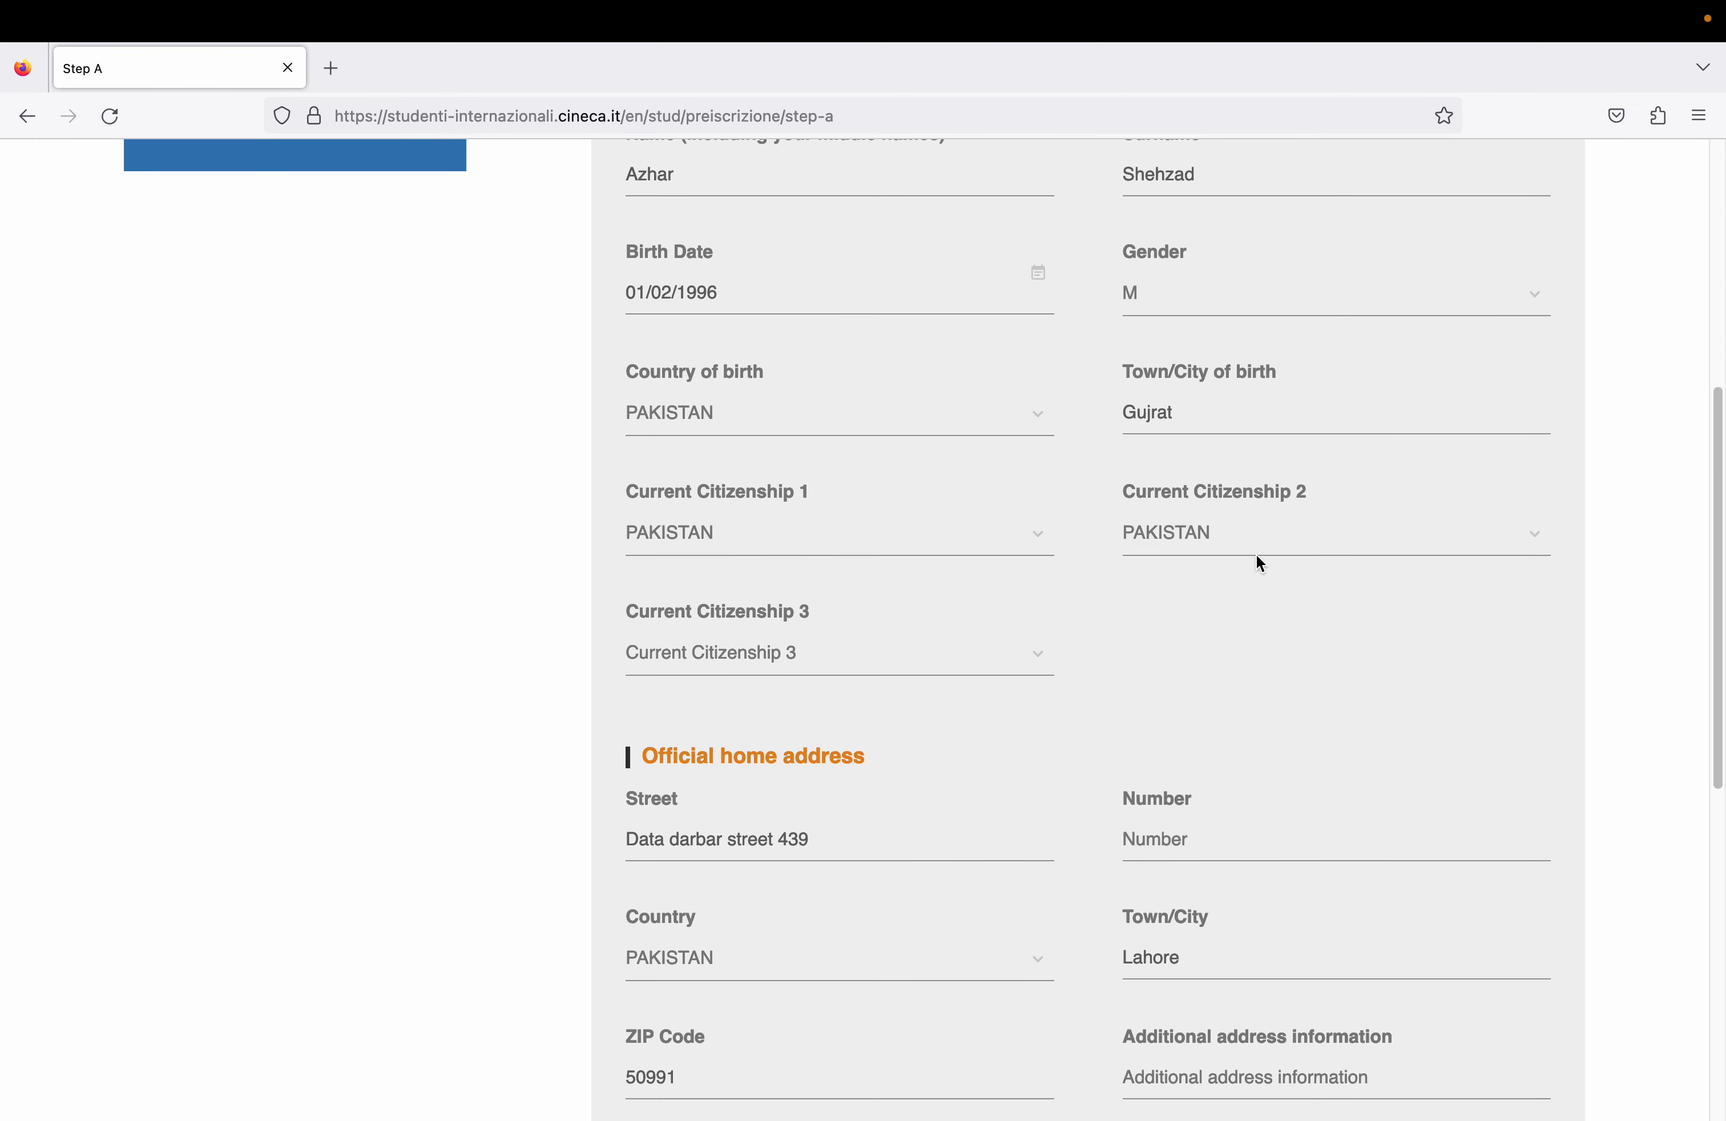
left_click_drag(1710, 582, 1717, 807)
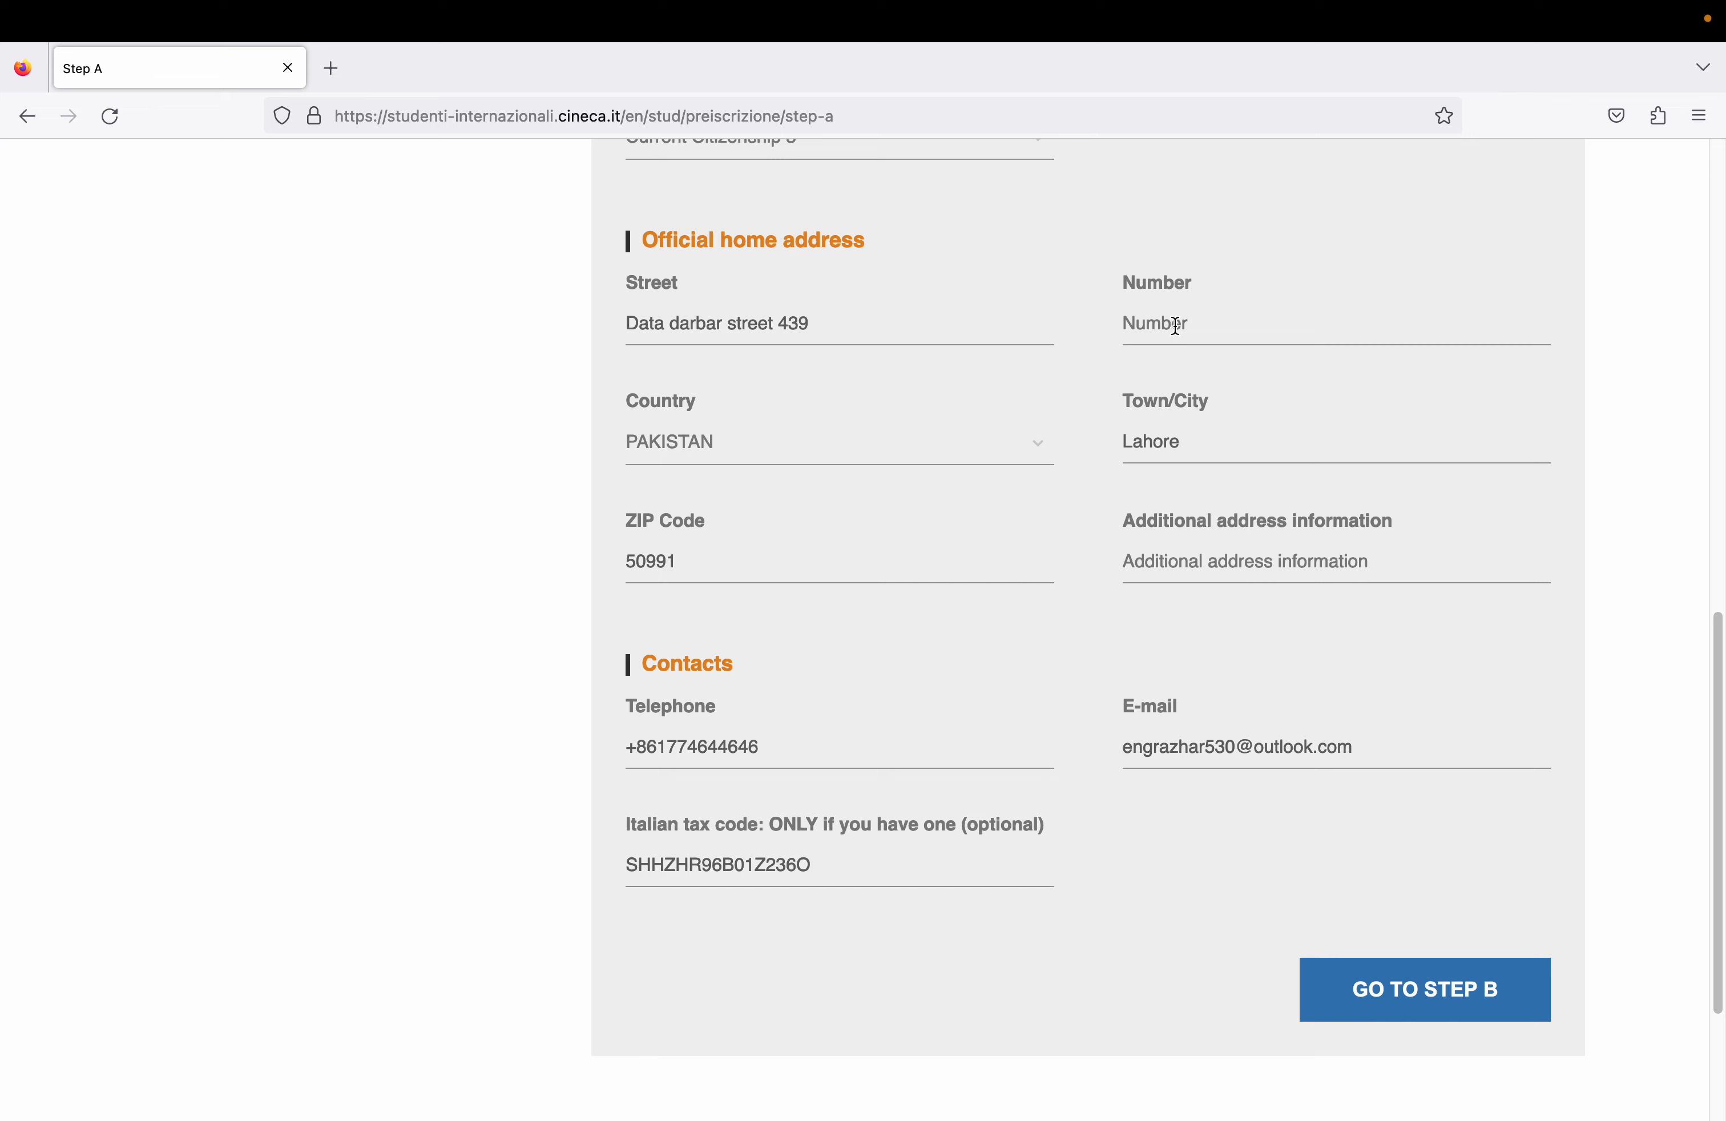
type("657")
left_click_drag(1721, 975, 1721, 1098)
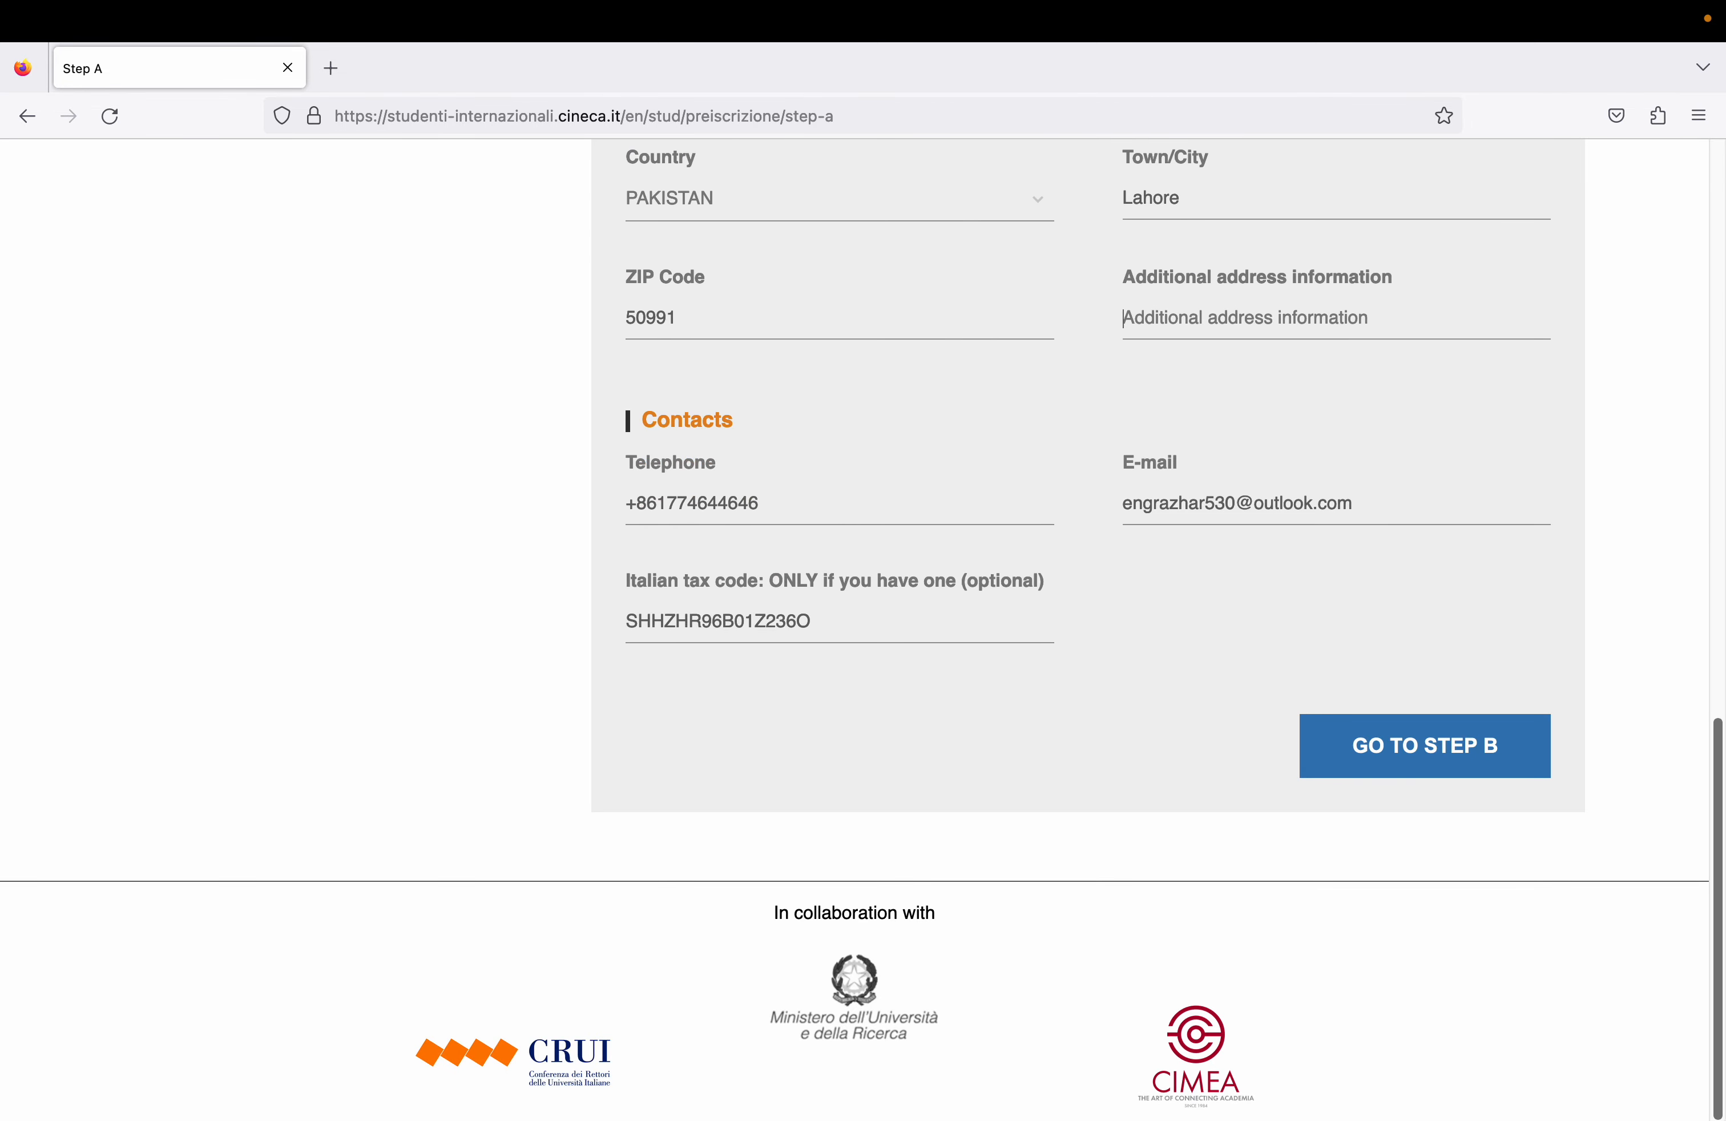
left_click(1440, 742)
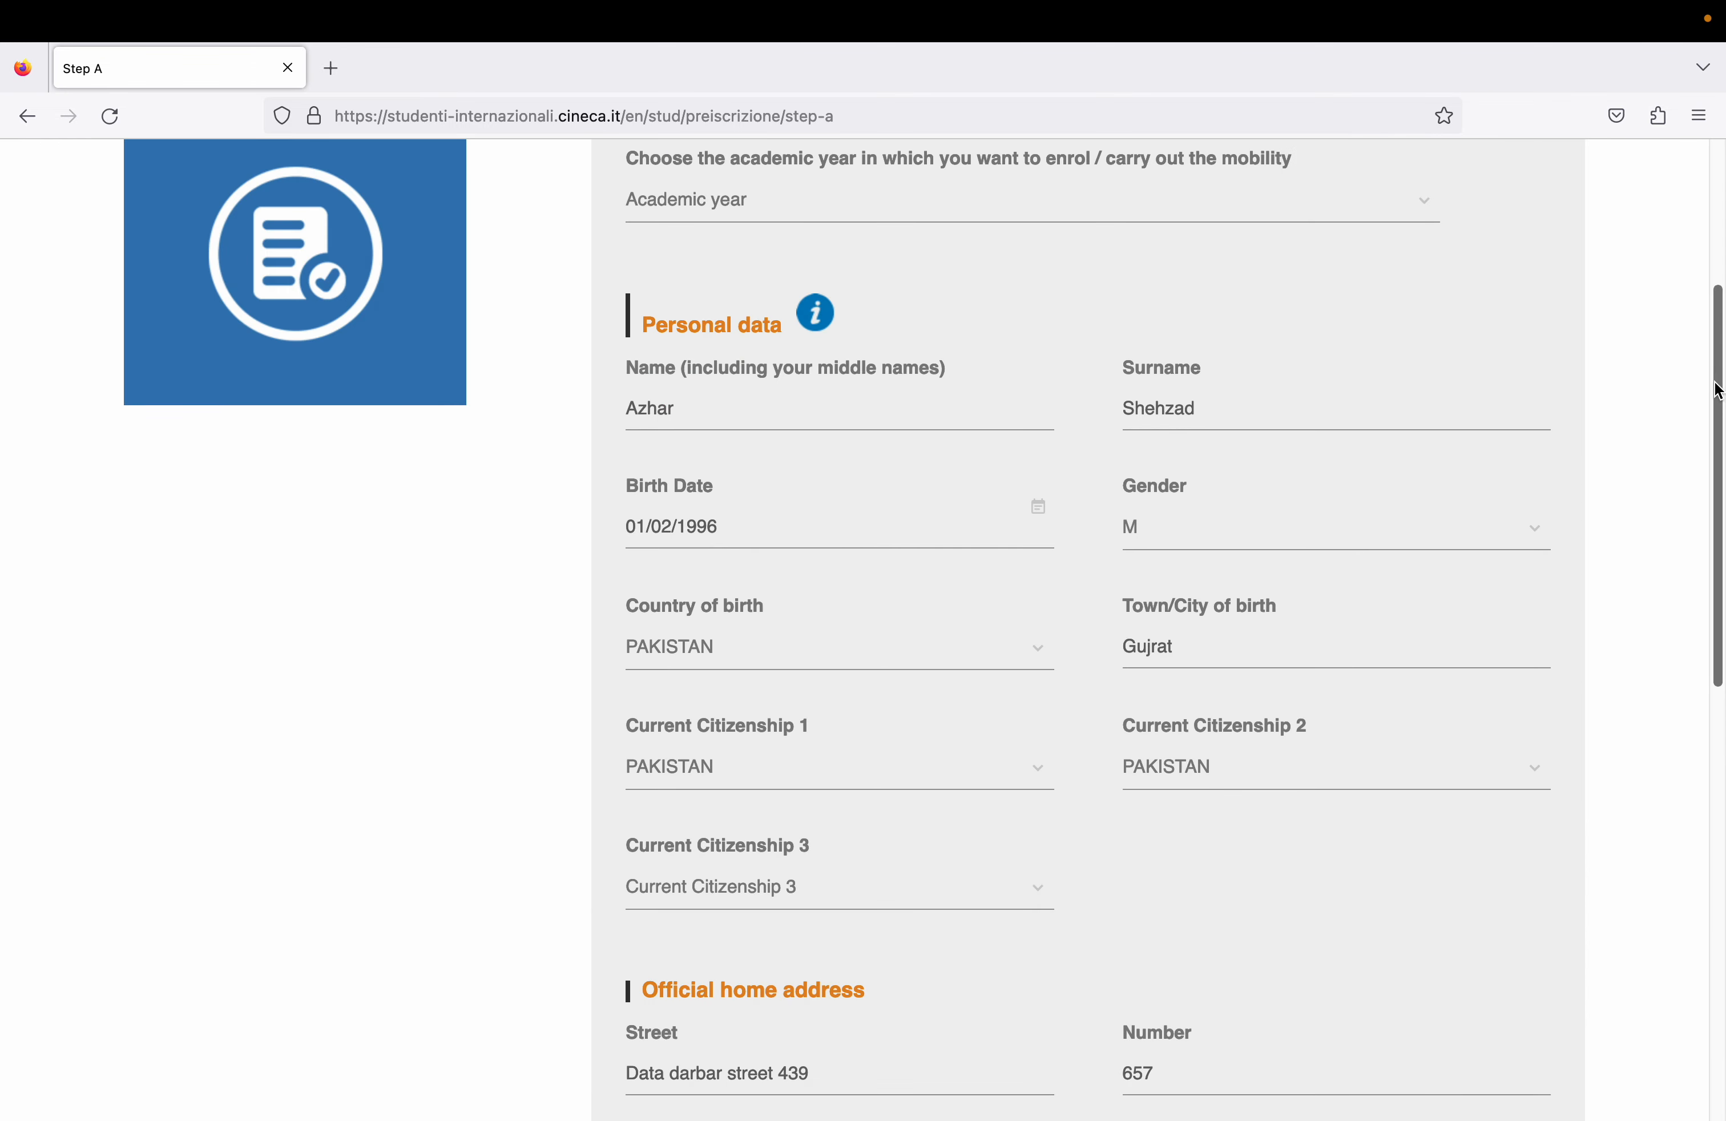
- Choose 2023/2024 as the academic year and proceed to Step B
left_click_drag(1715, 391, 1707, 258)
left_click(900, 520)
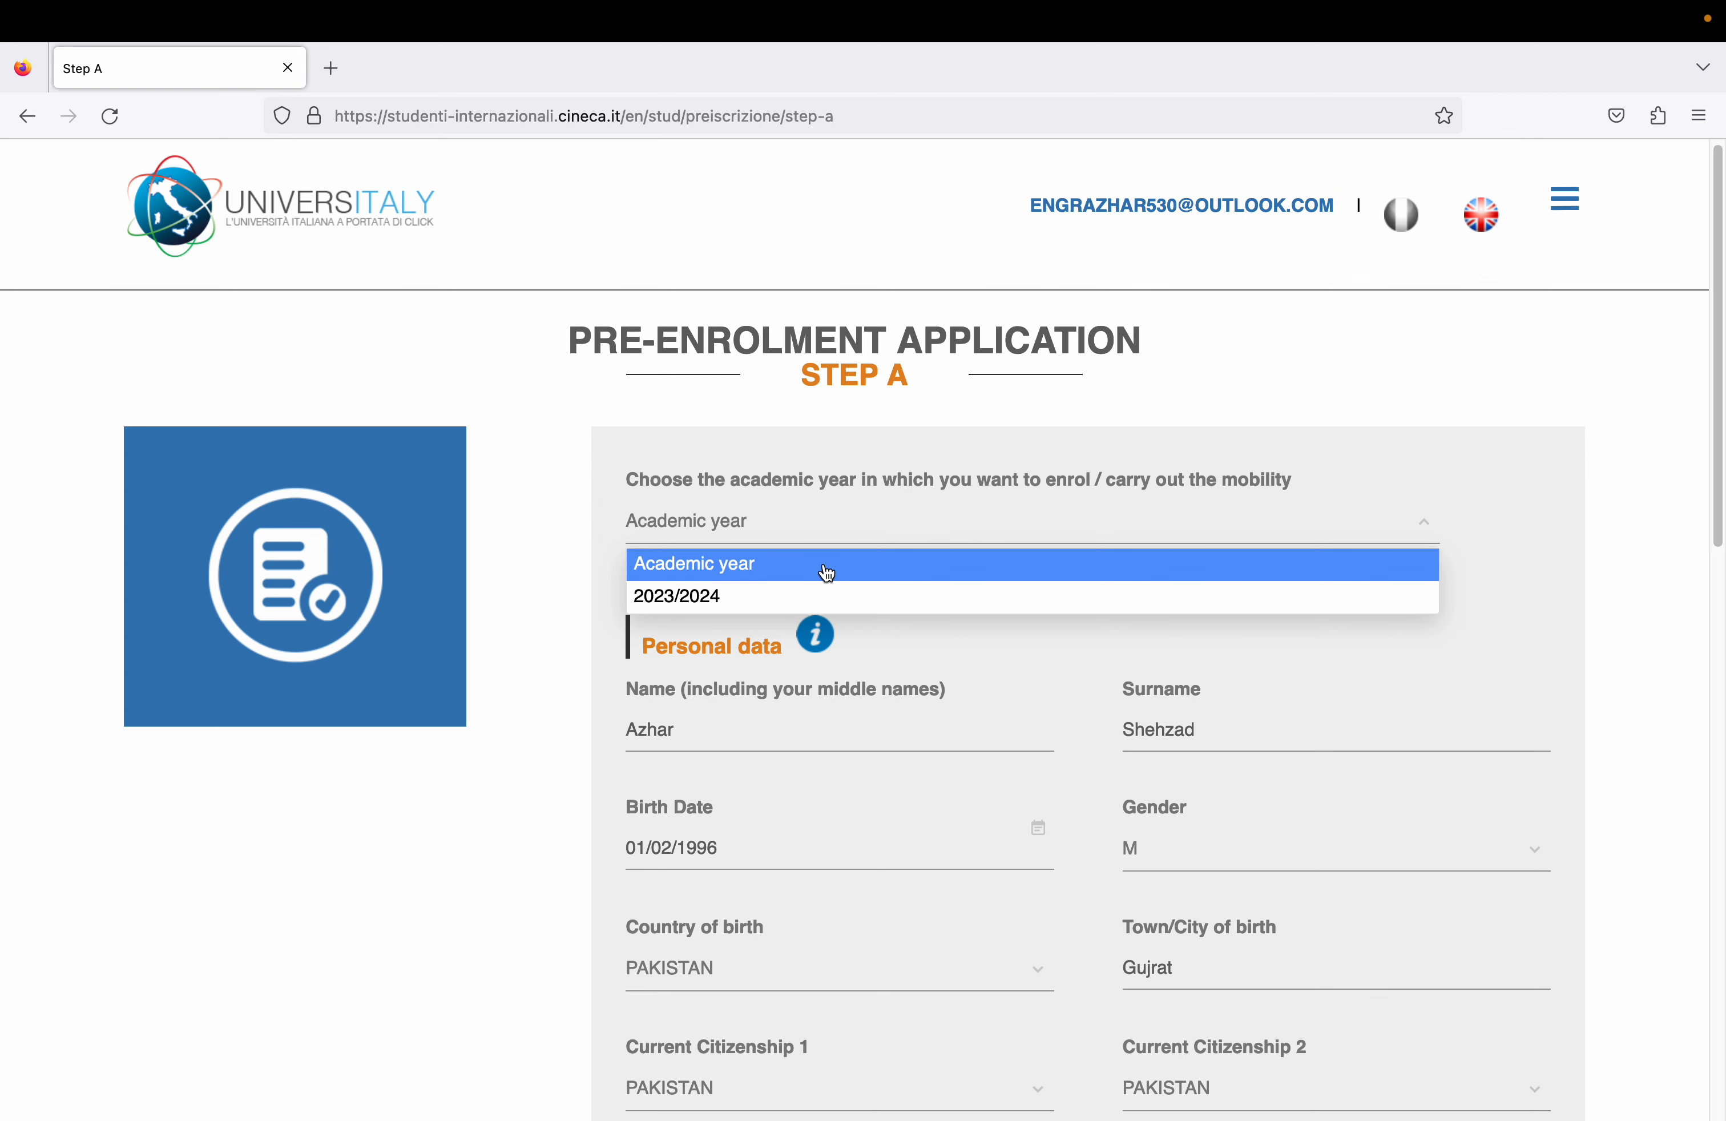
left_click(818, 595)
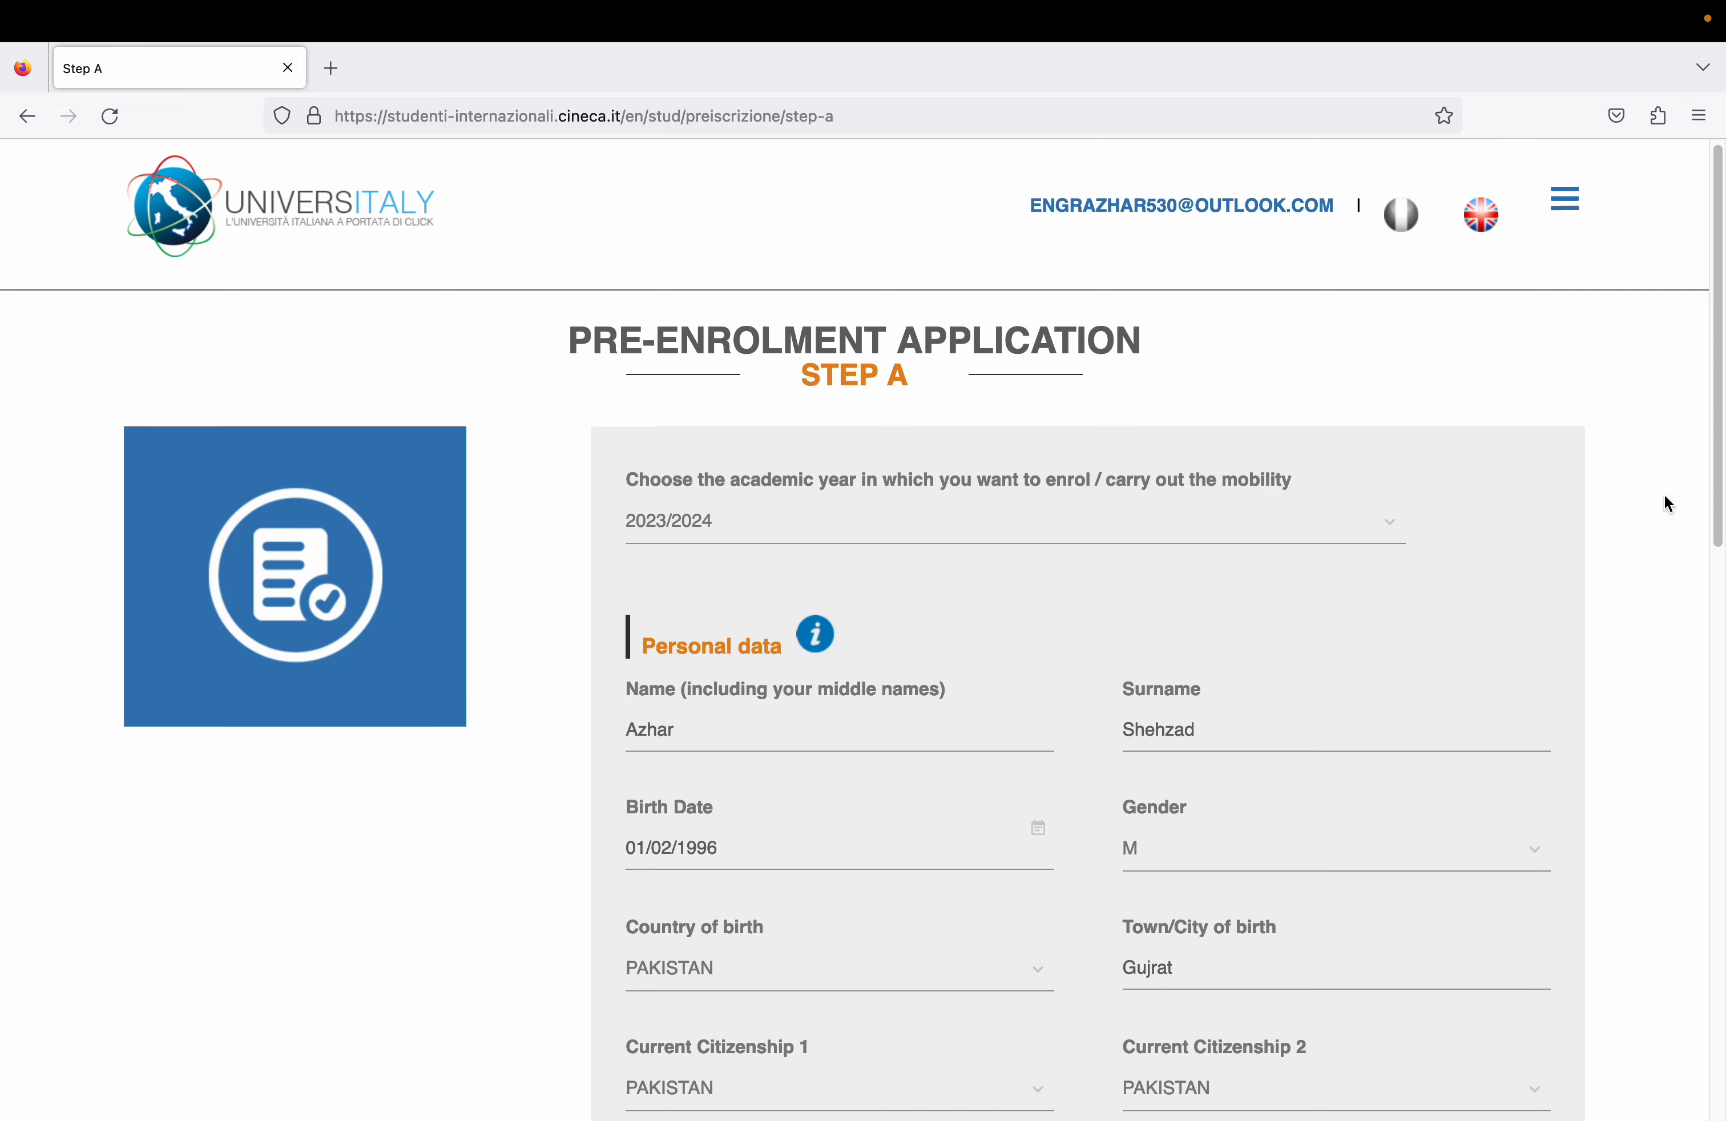
left_click_drag(1717, 482, 1712, 1032)
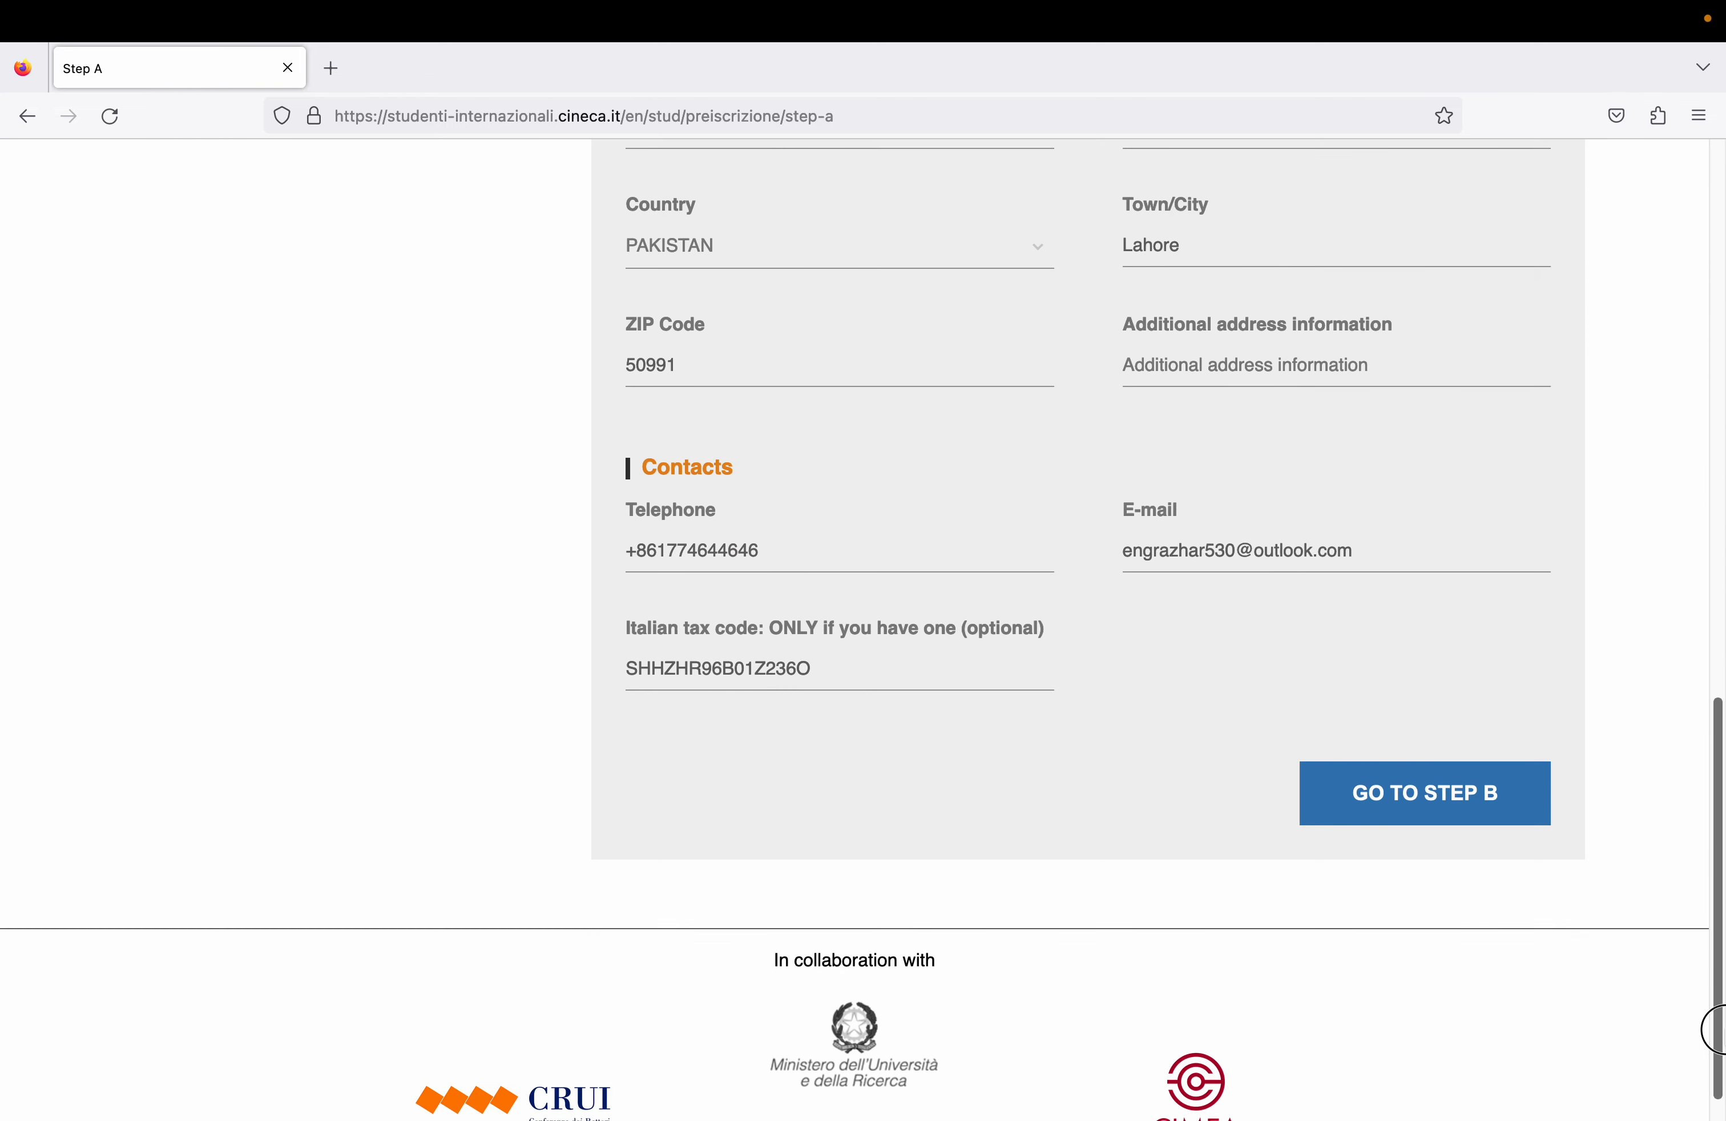
left_click(1454, 805)
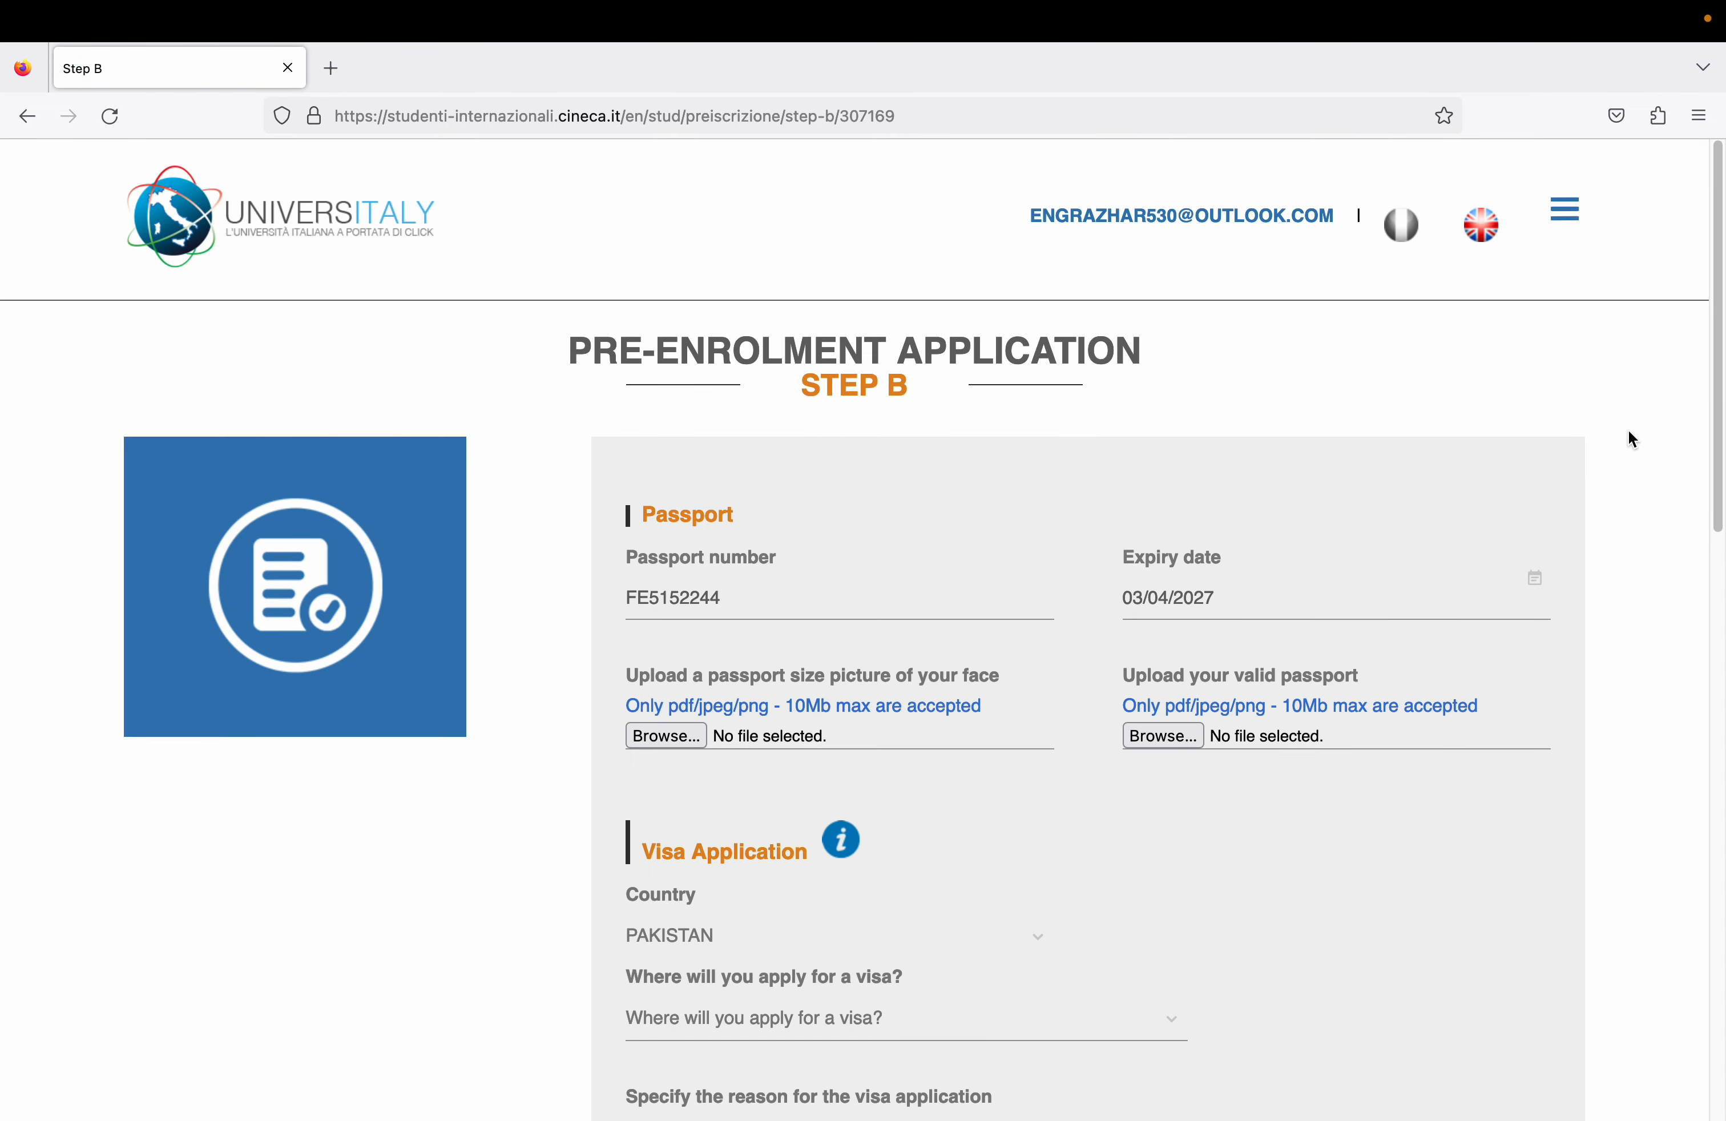
- Check the passport expiry date, then browse for the face picture into CSC Documents 2023 > Documents
left_click_drag(1718, 407, 1719, 528)
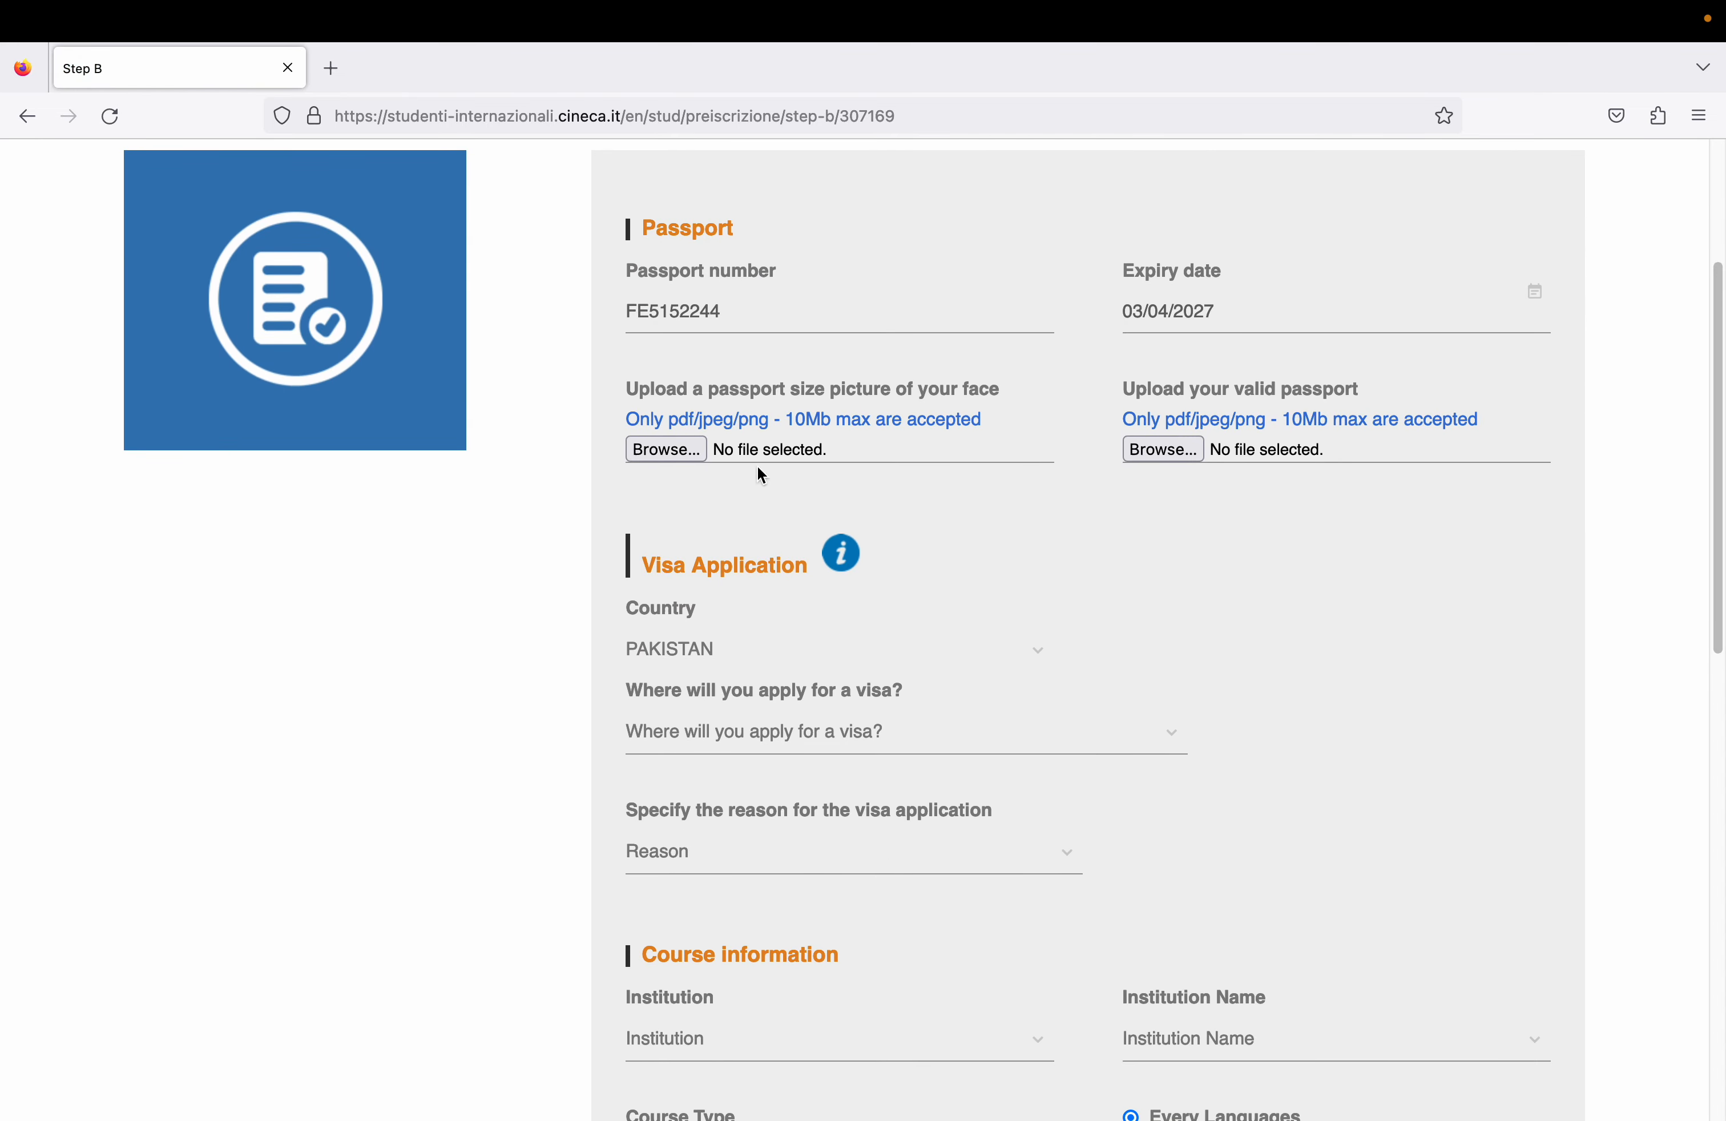
left_click(1184, 318)
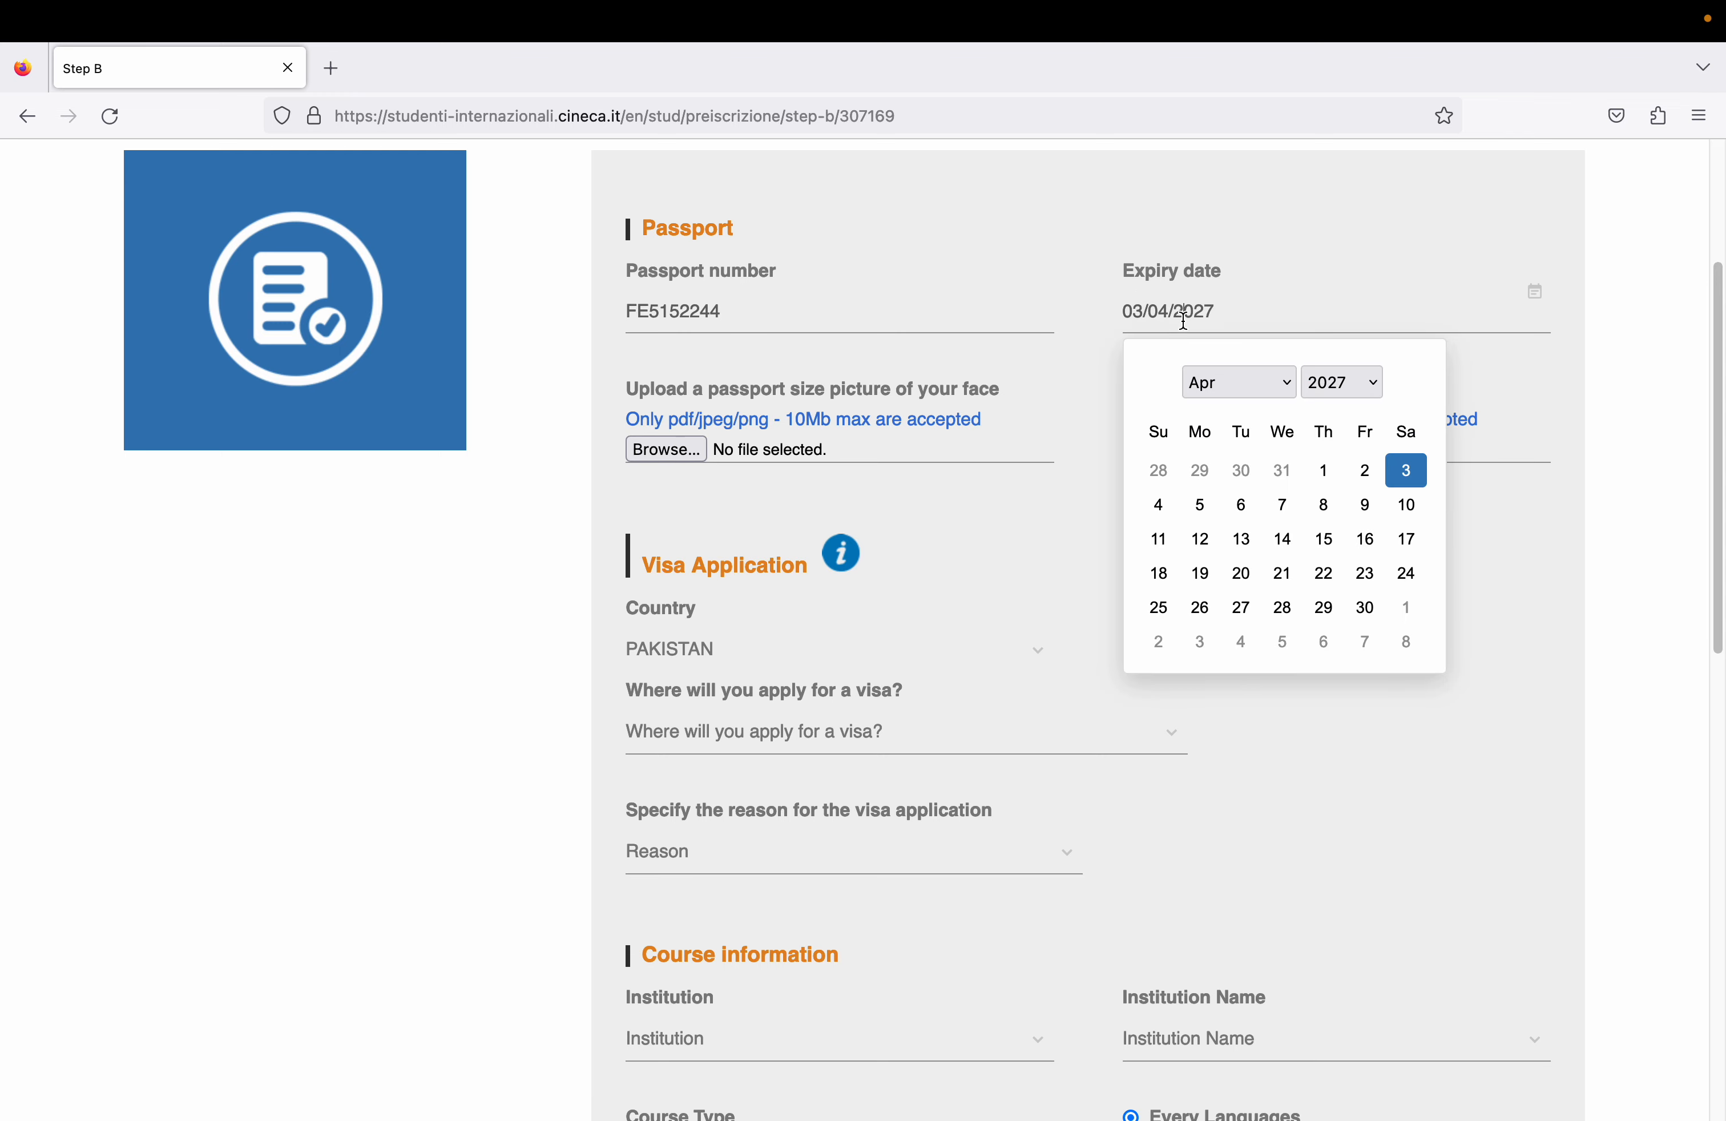
left_click(1022, 492)
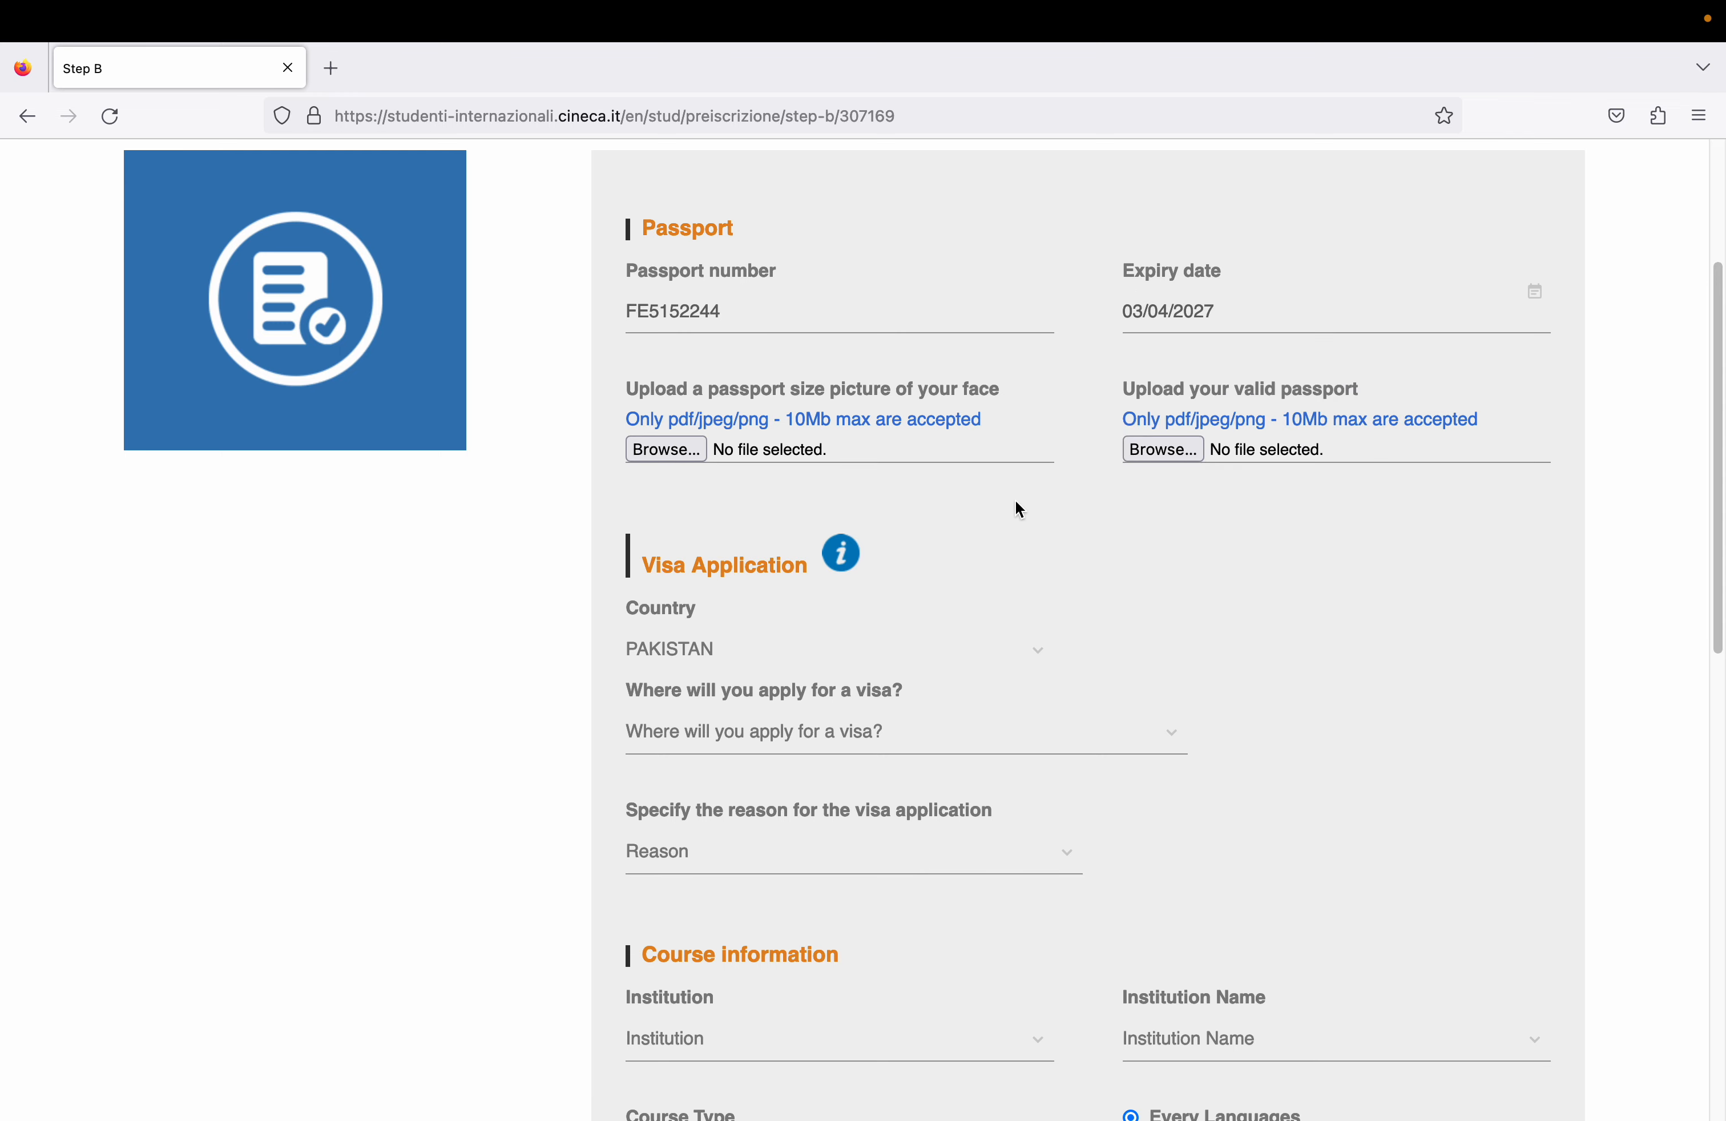
left_click(684, 448)
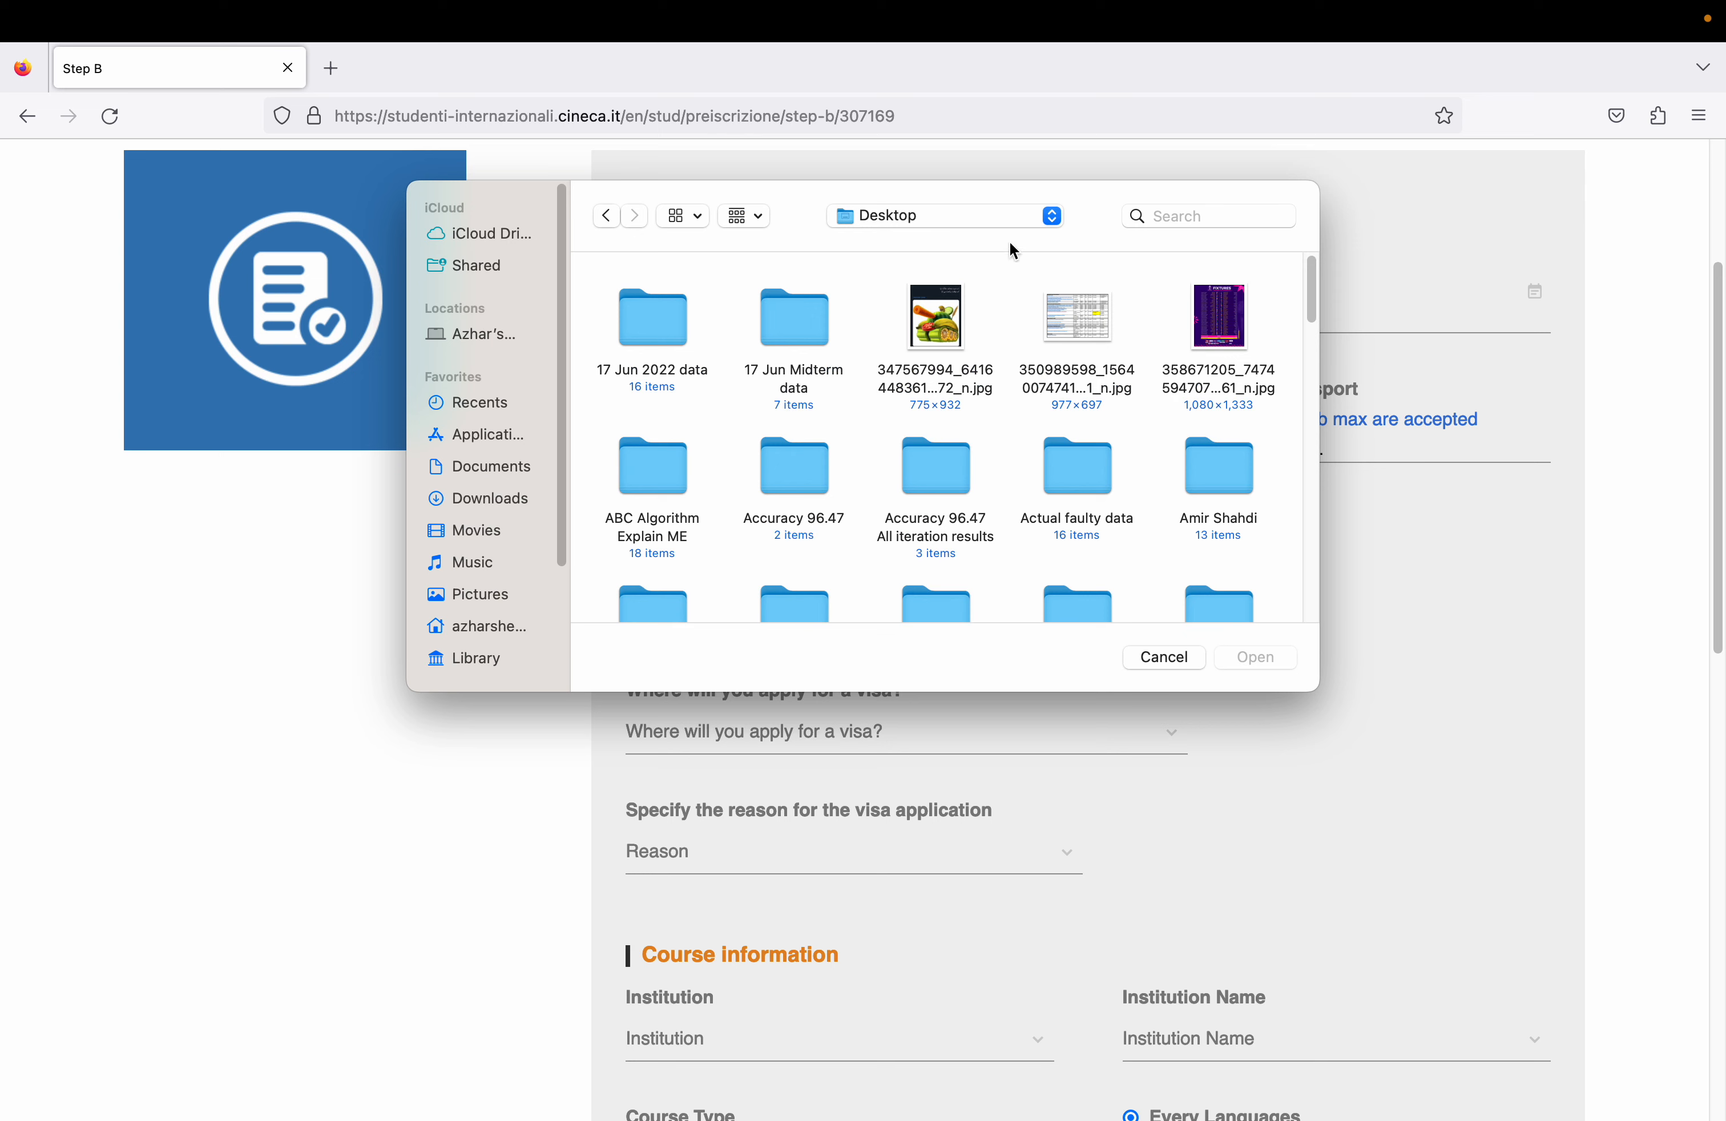
left_click(987, 230)
left_click(978, 241)
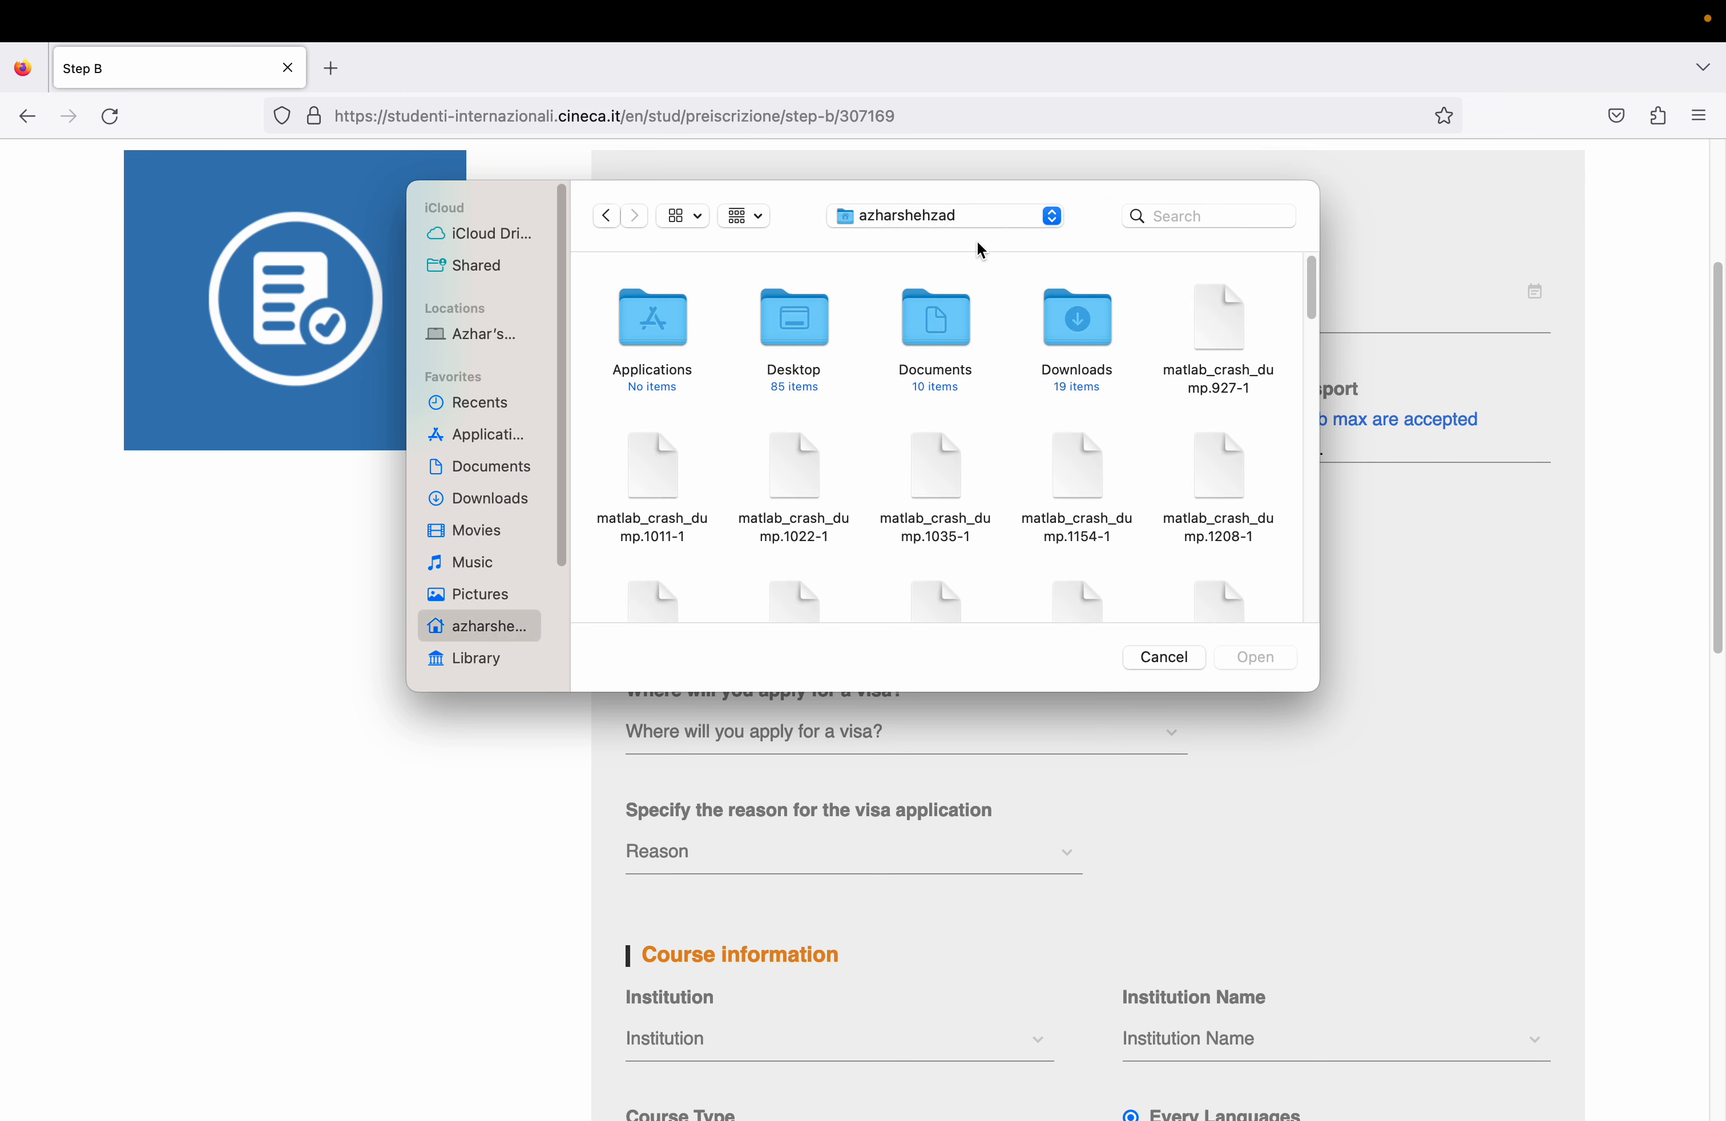
double_click(945, 322)
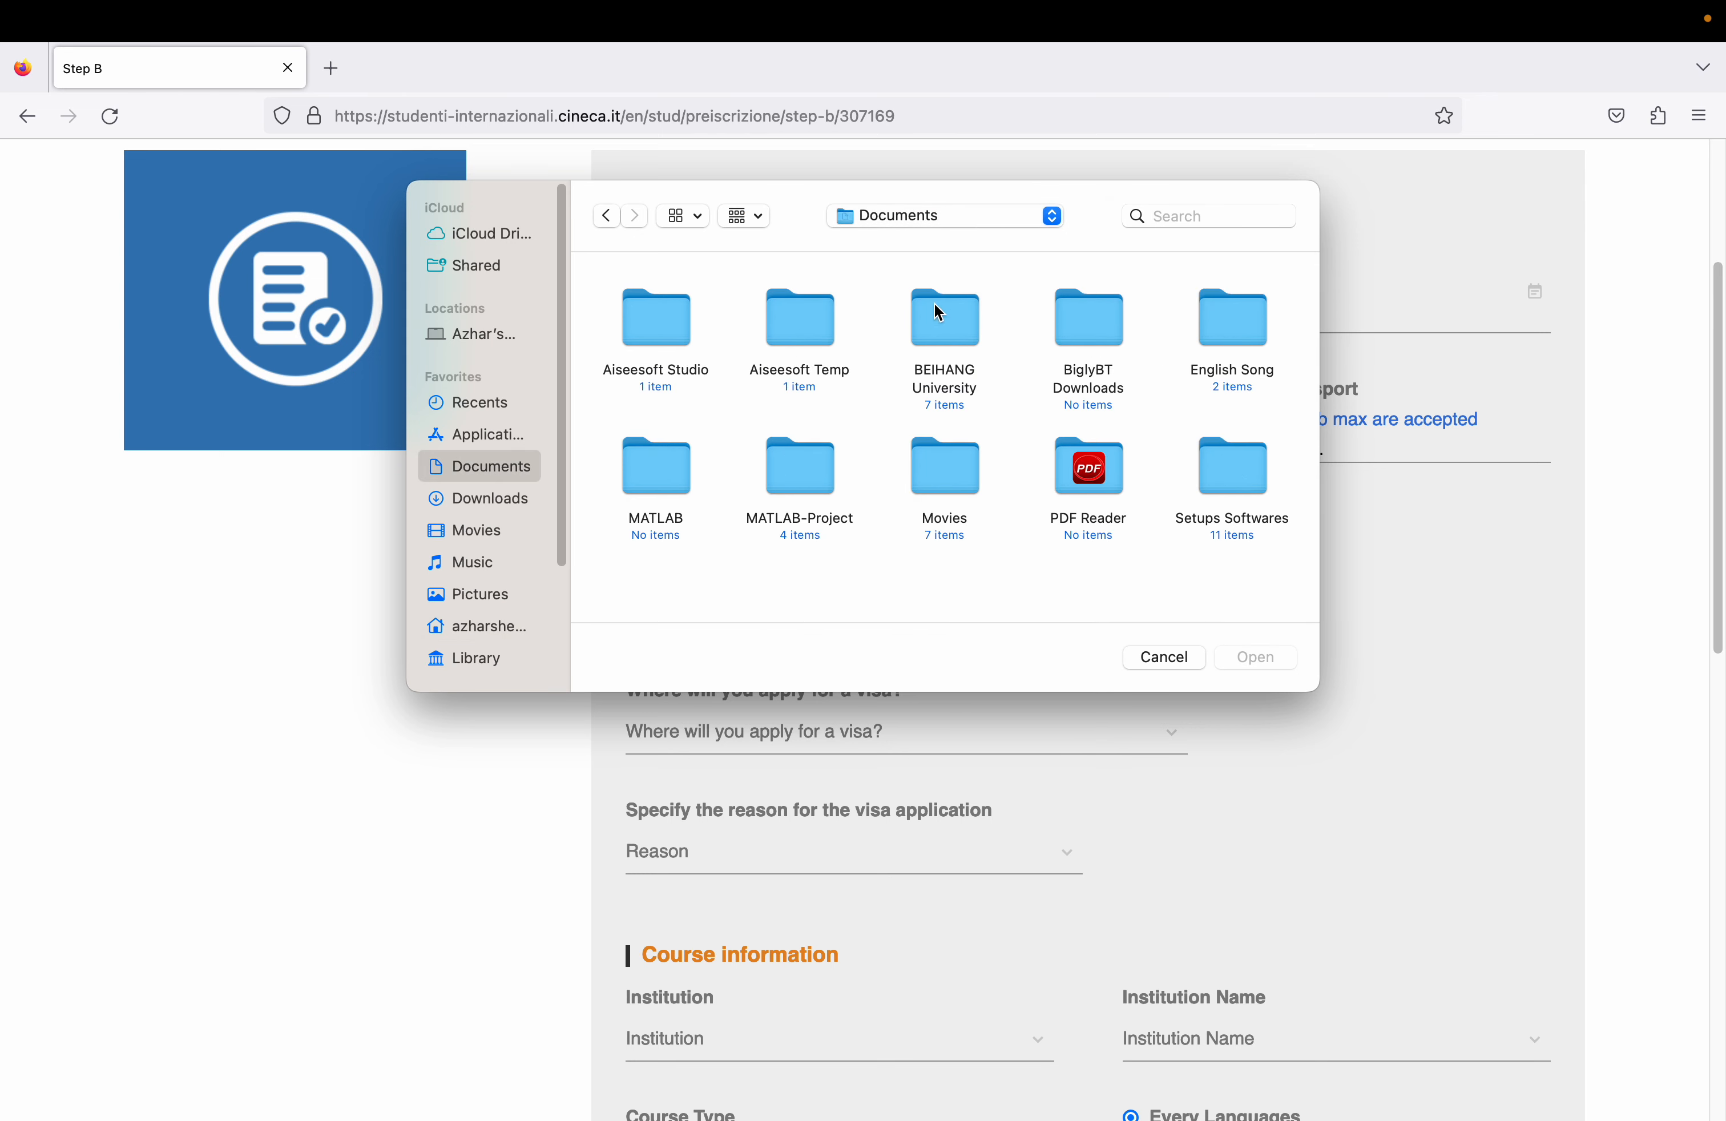
double_click(932, 302)
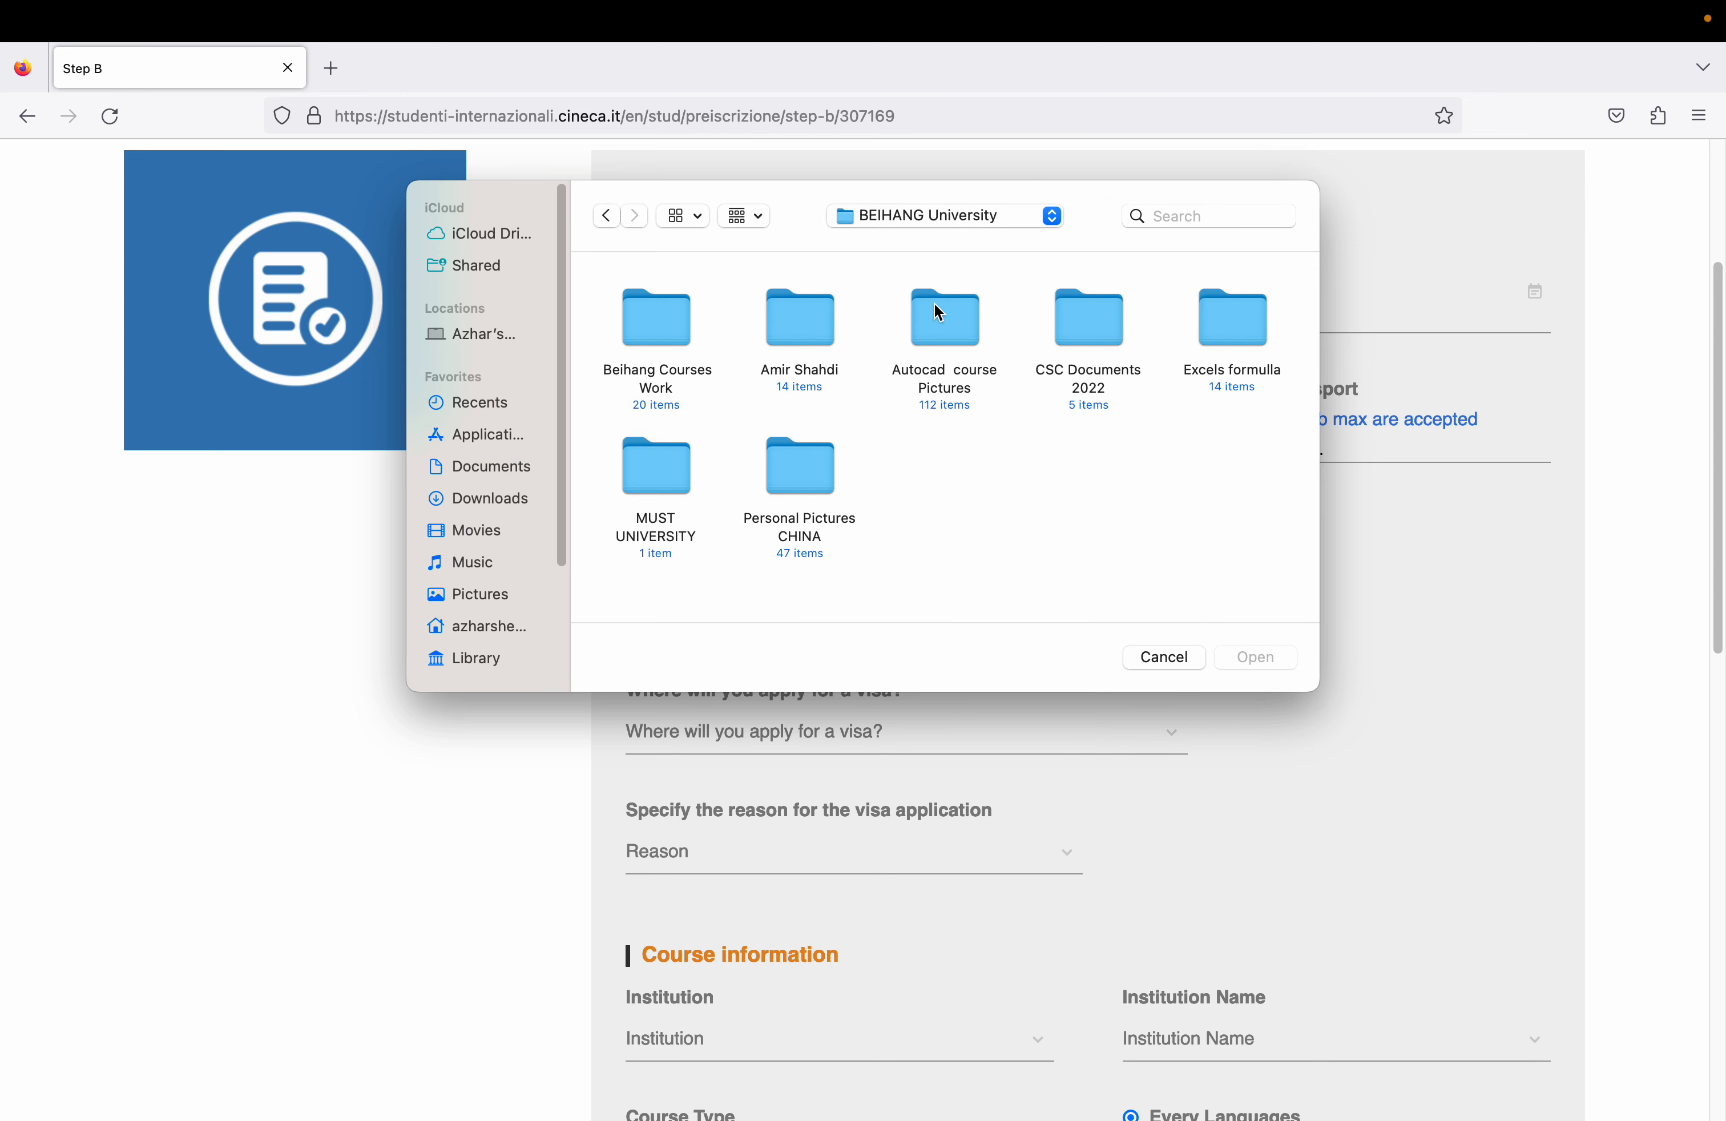
double_click(1101, 325)
left_click(1042, 324)
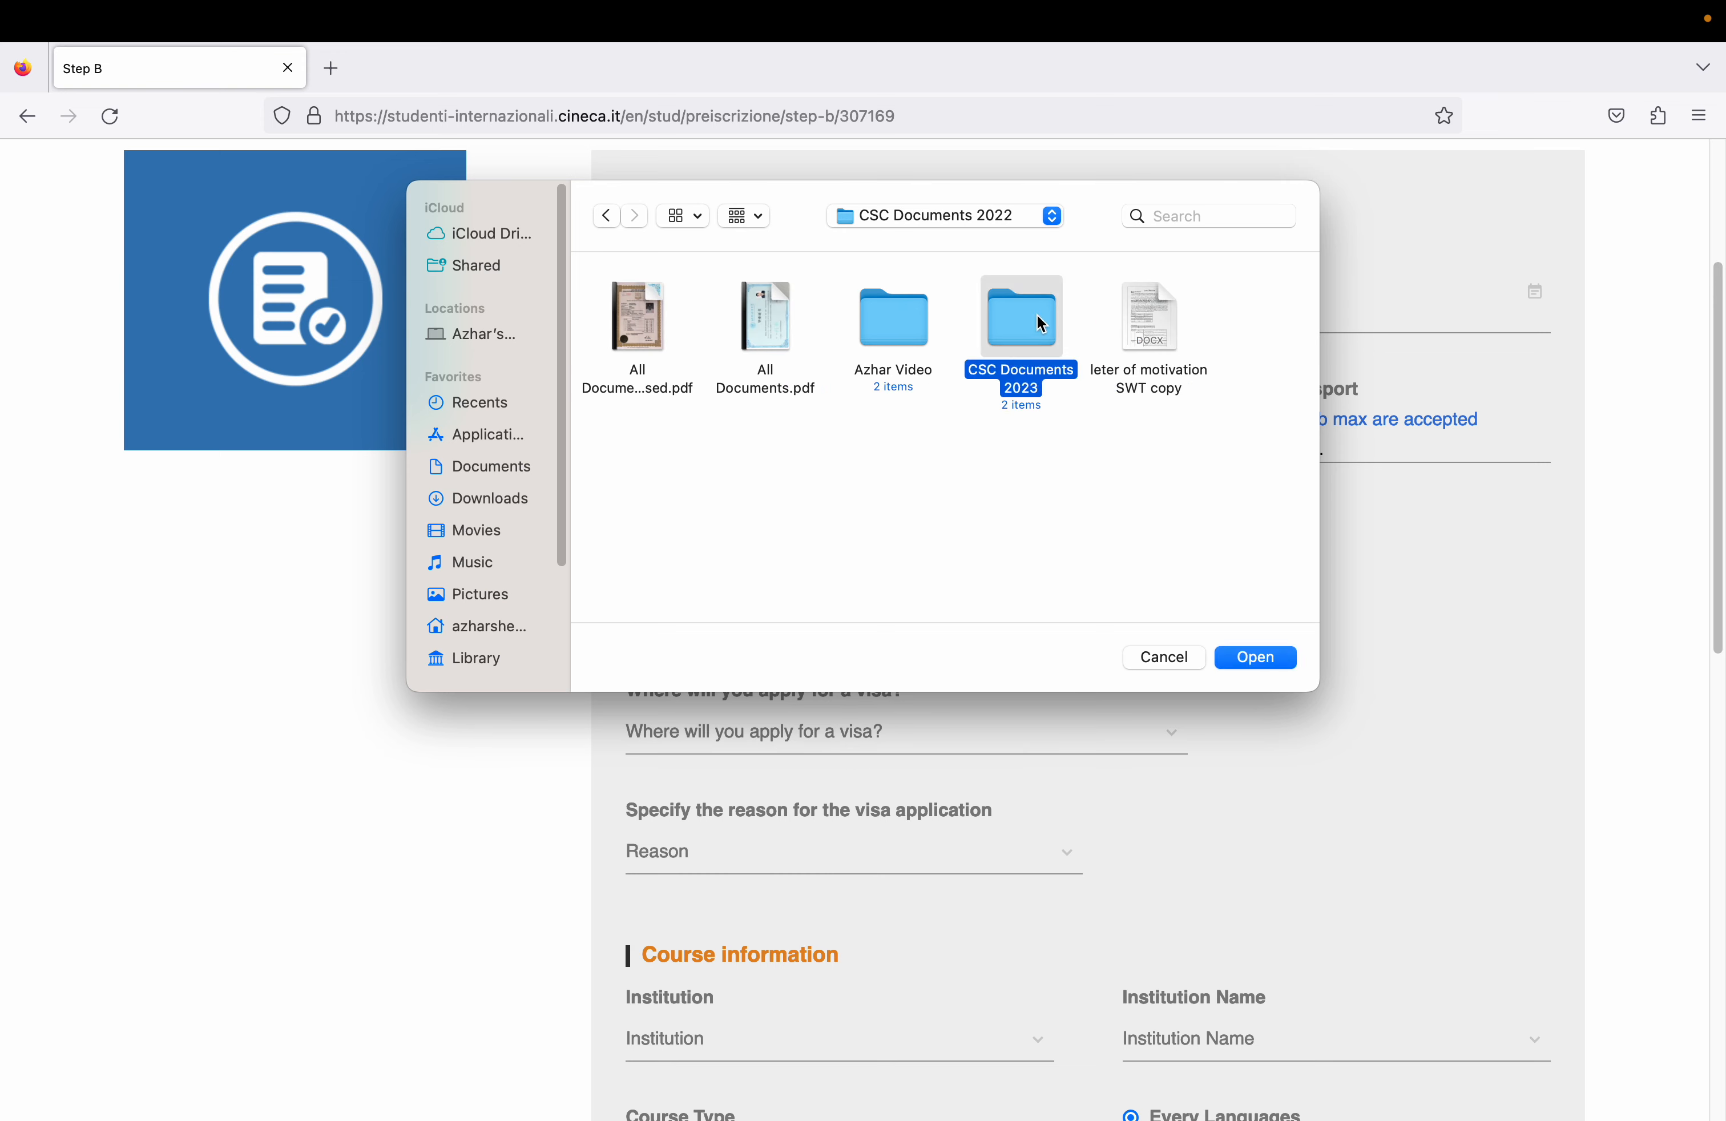
double_click(1041, 324)
double_click(638, 320)
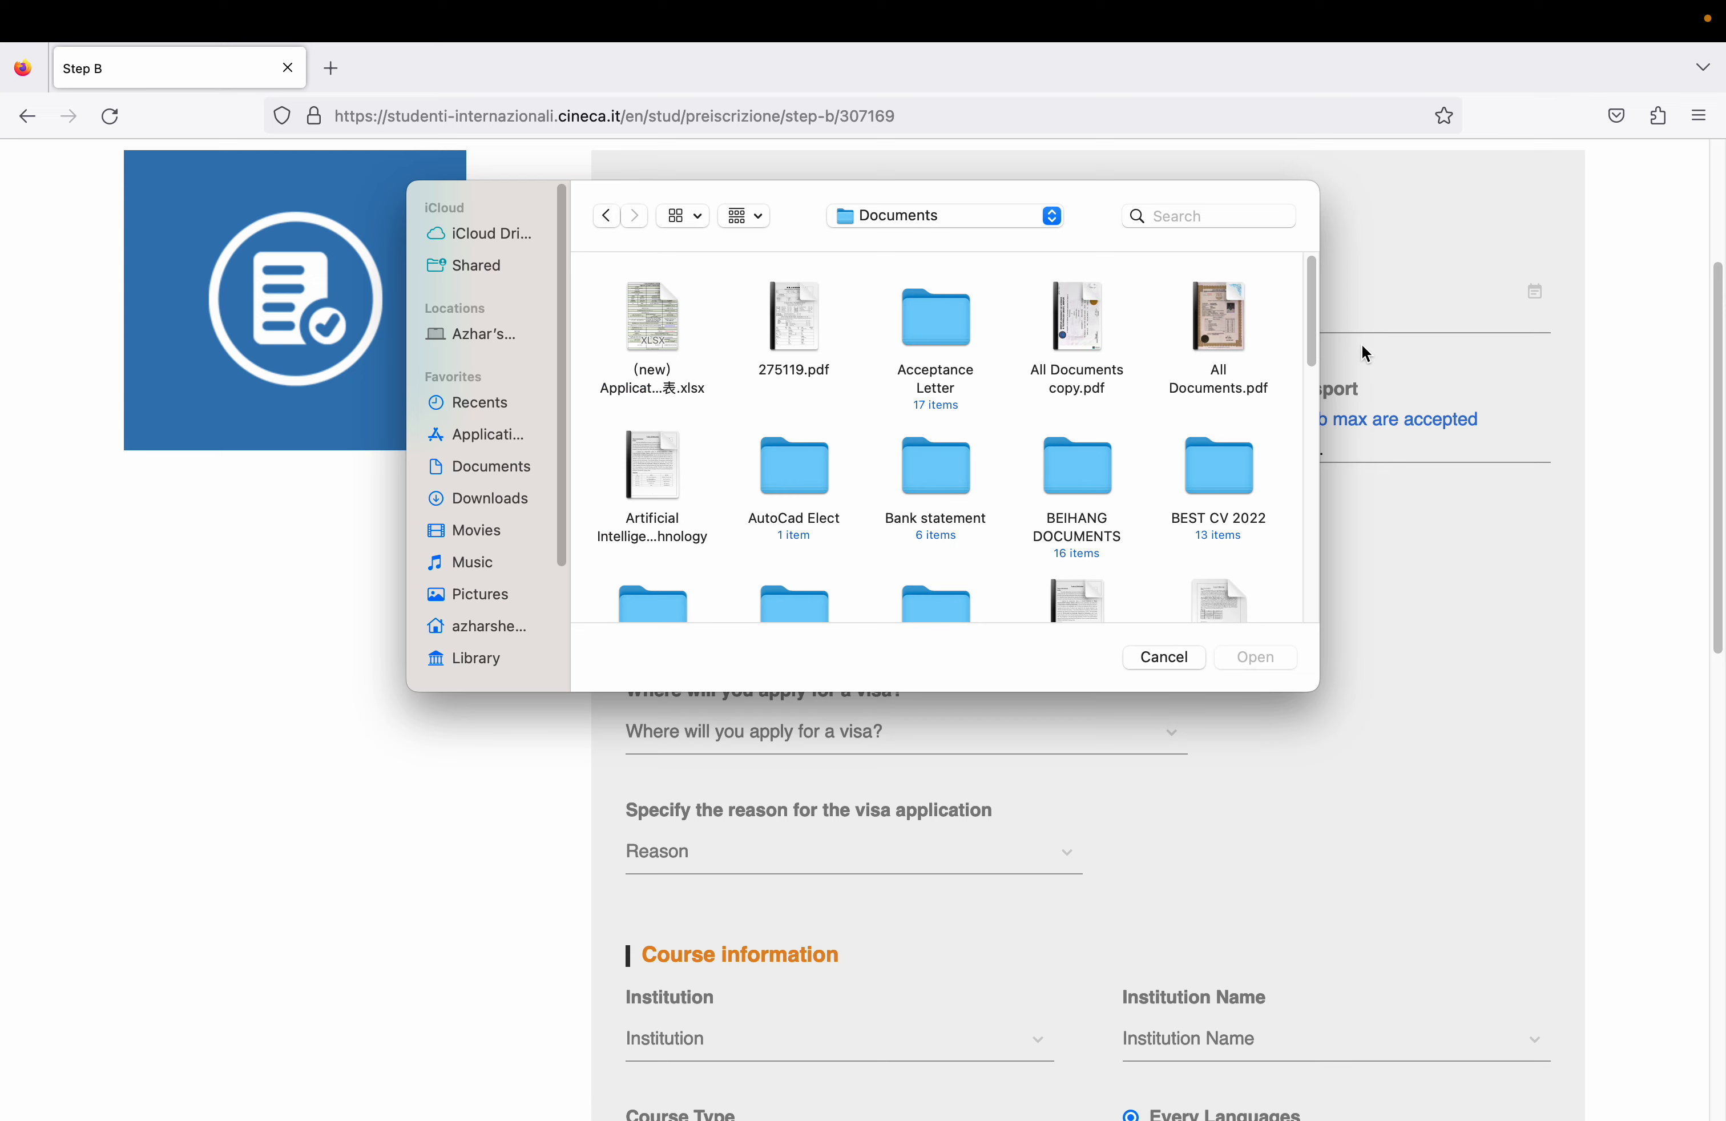
- Attach GAO_7190 copy 2.jpg from the Pictures folder as the passport-size face picture
left_click_drag(1318, 331, 1343, 737)
mouse_move(1310, 579)
left_mouse_down()
mouse_move(1310, 513)
mouse_move(1310, 591)
left_mouse_up()
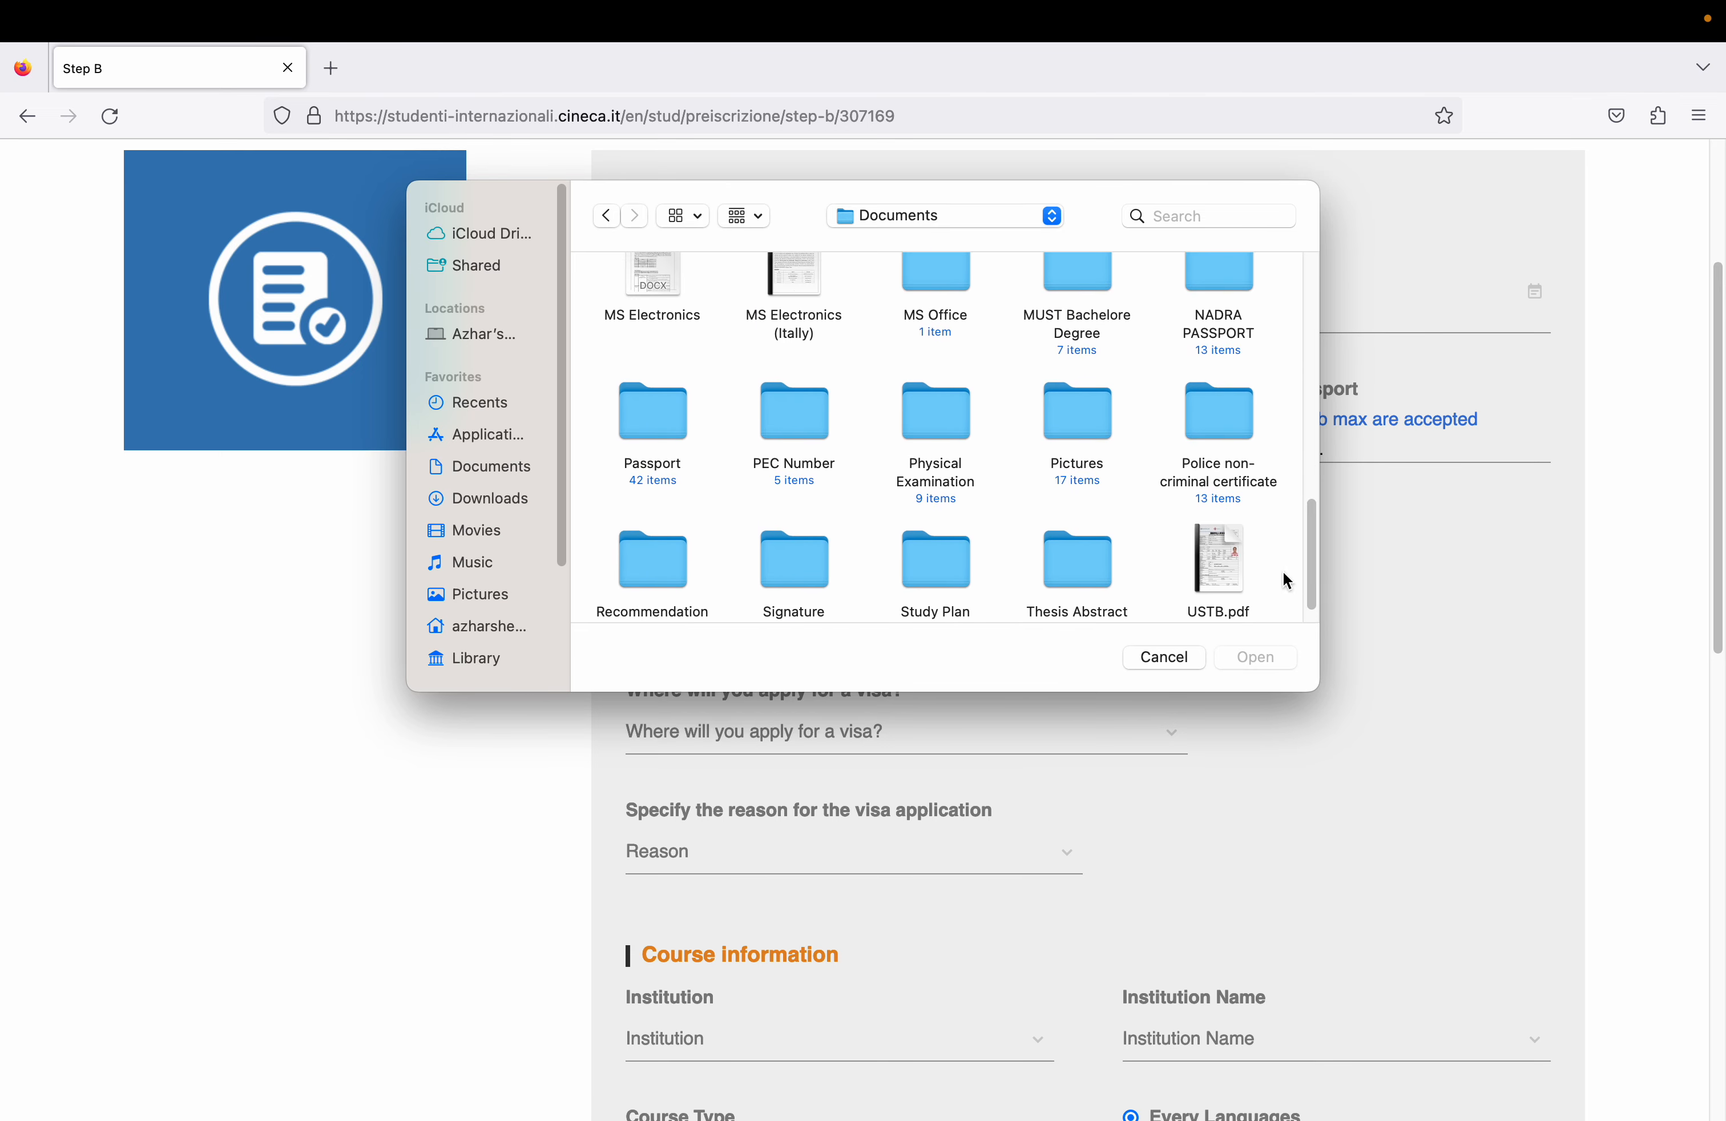
left_click(1082, 416)
double_click(1082, 416)
left_click(1067, 444)
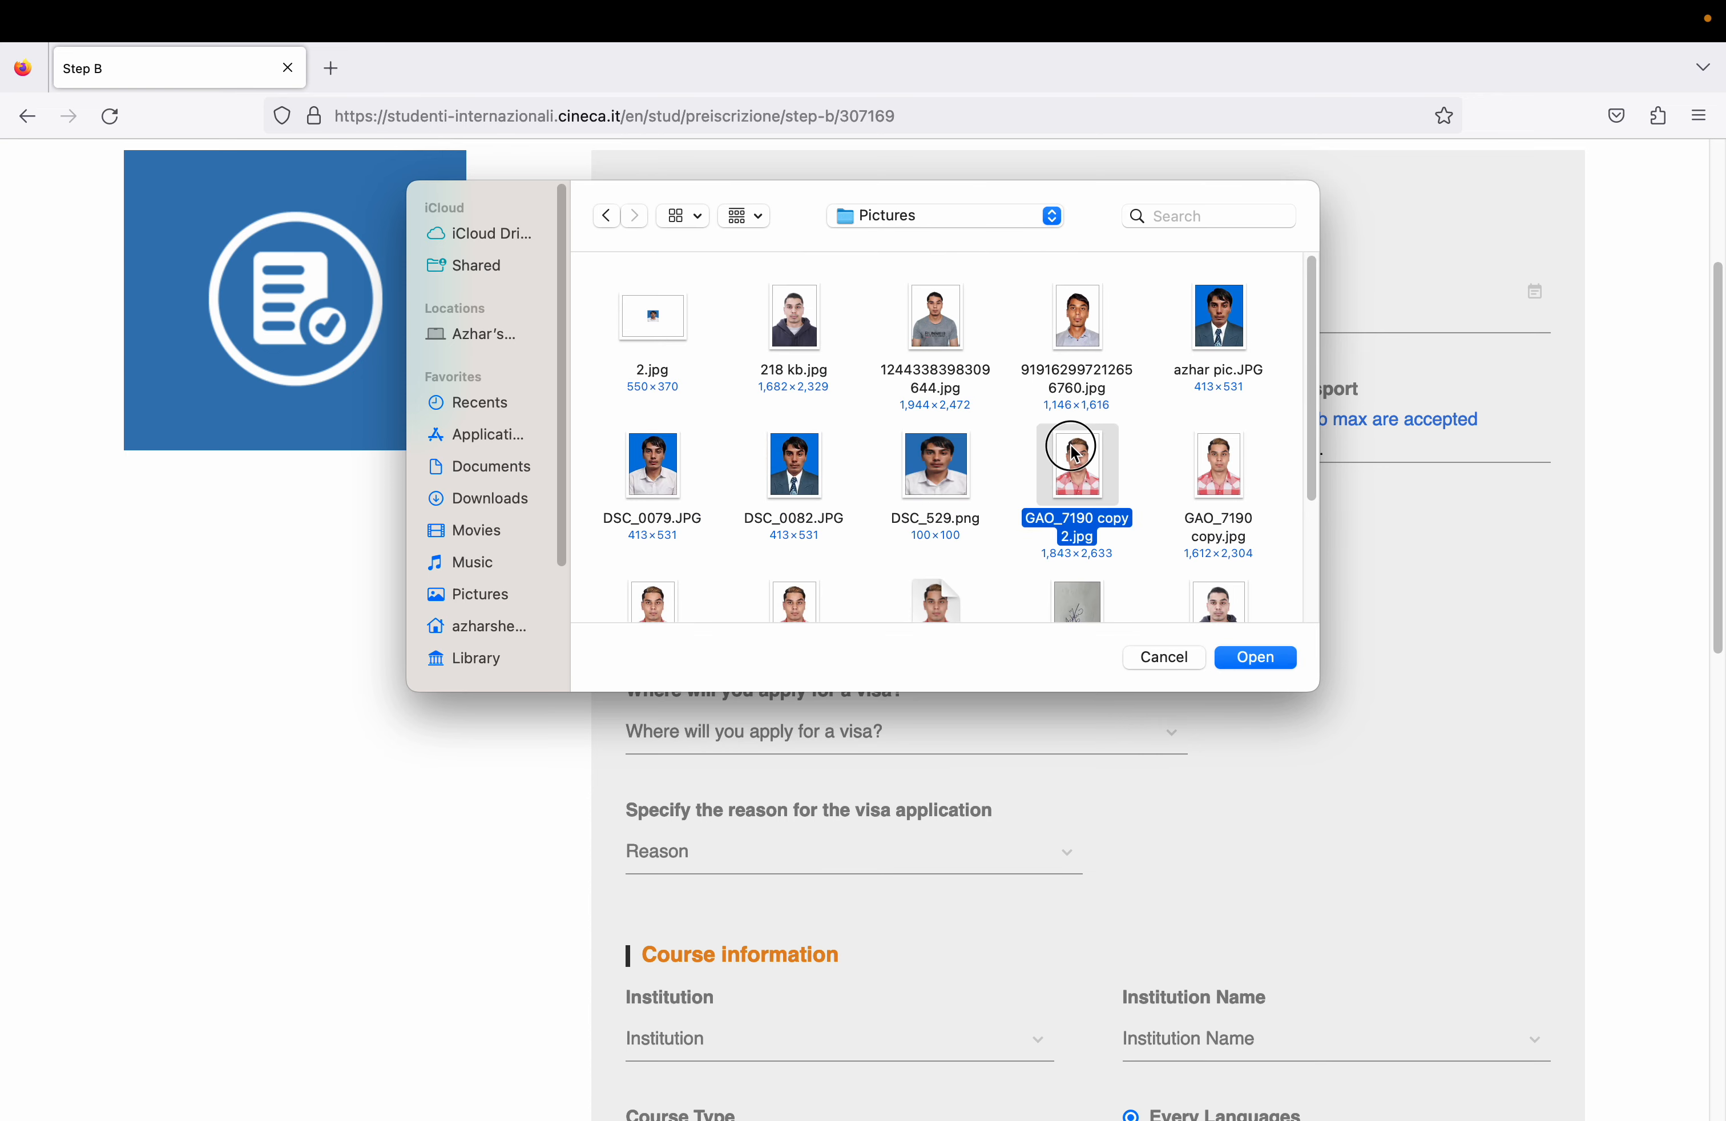
double_click(1070, 445)
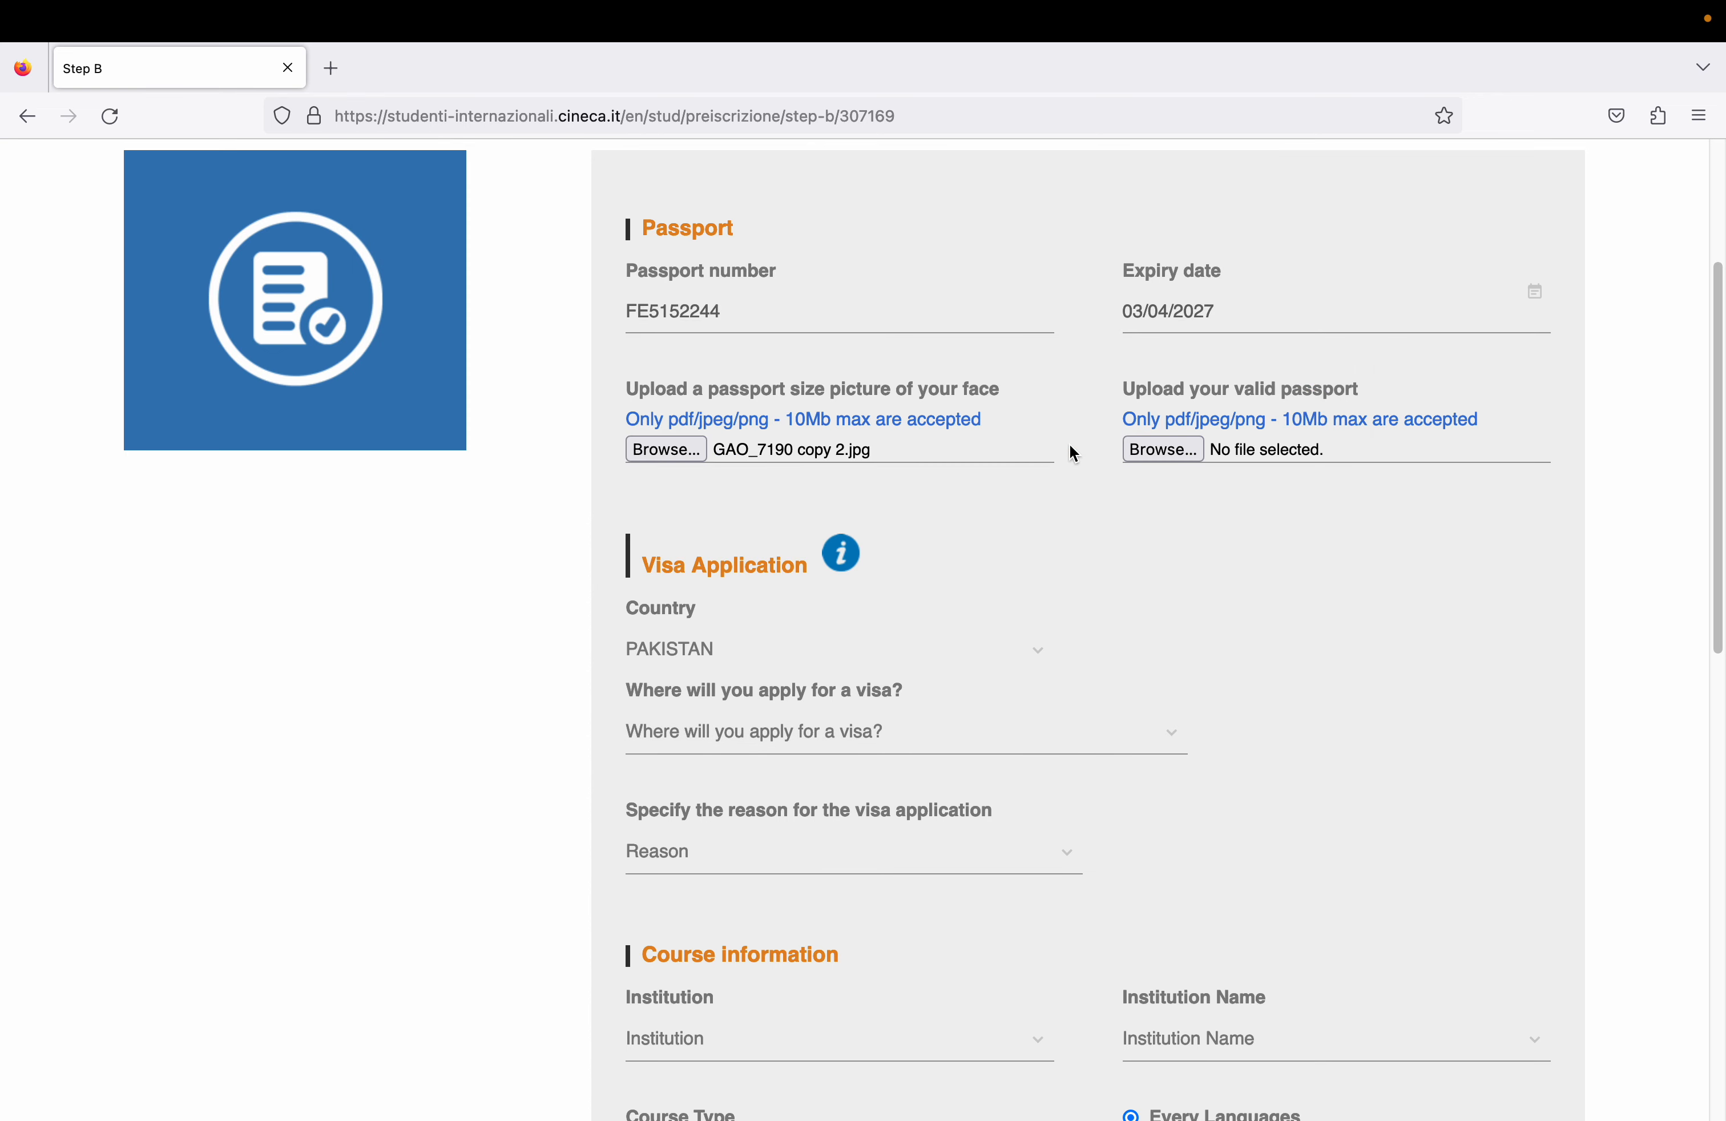
left_click(1138, 454)
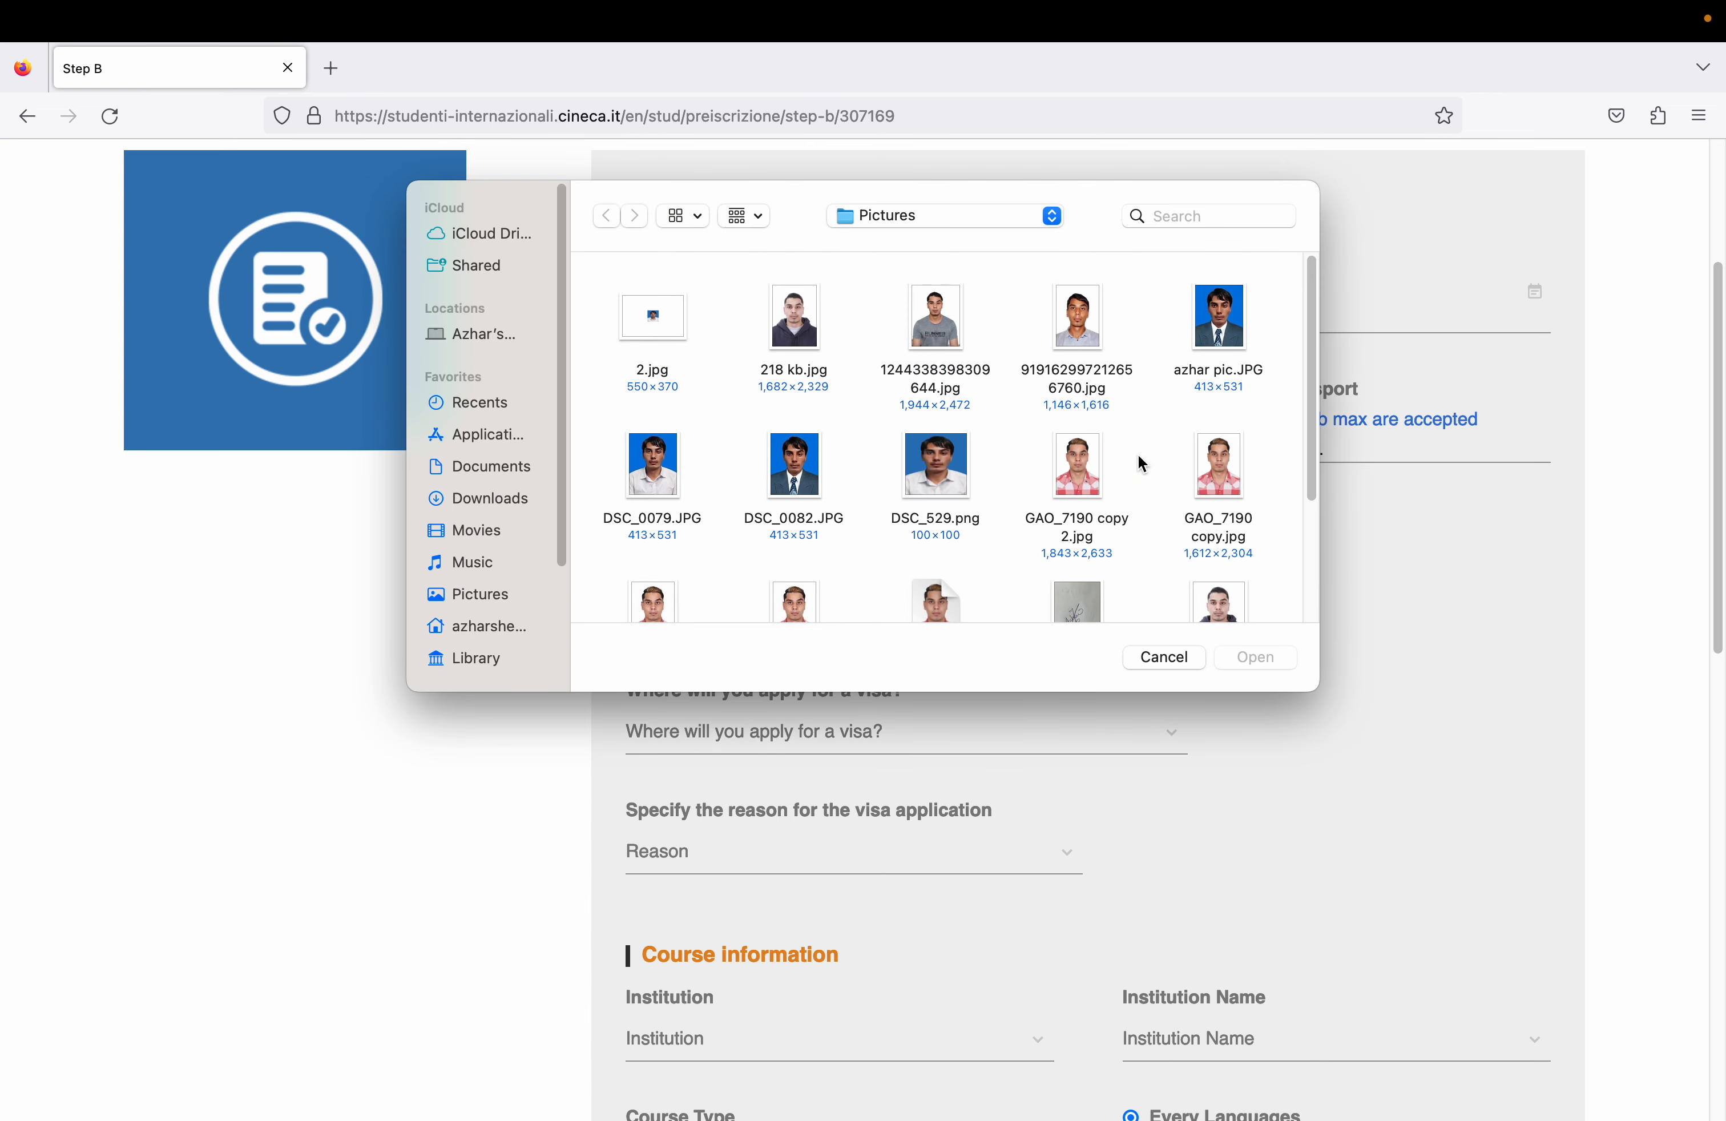
- Attach 1.Passport Front Page.pdf from Documents > Passport as the valid passport file
left_click(869, 215)
left_click(894, 244)
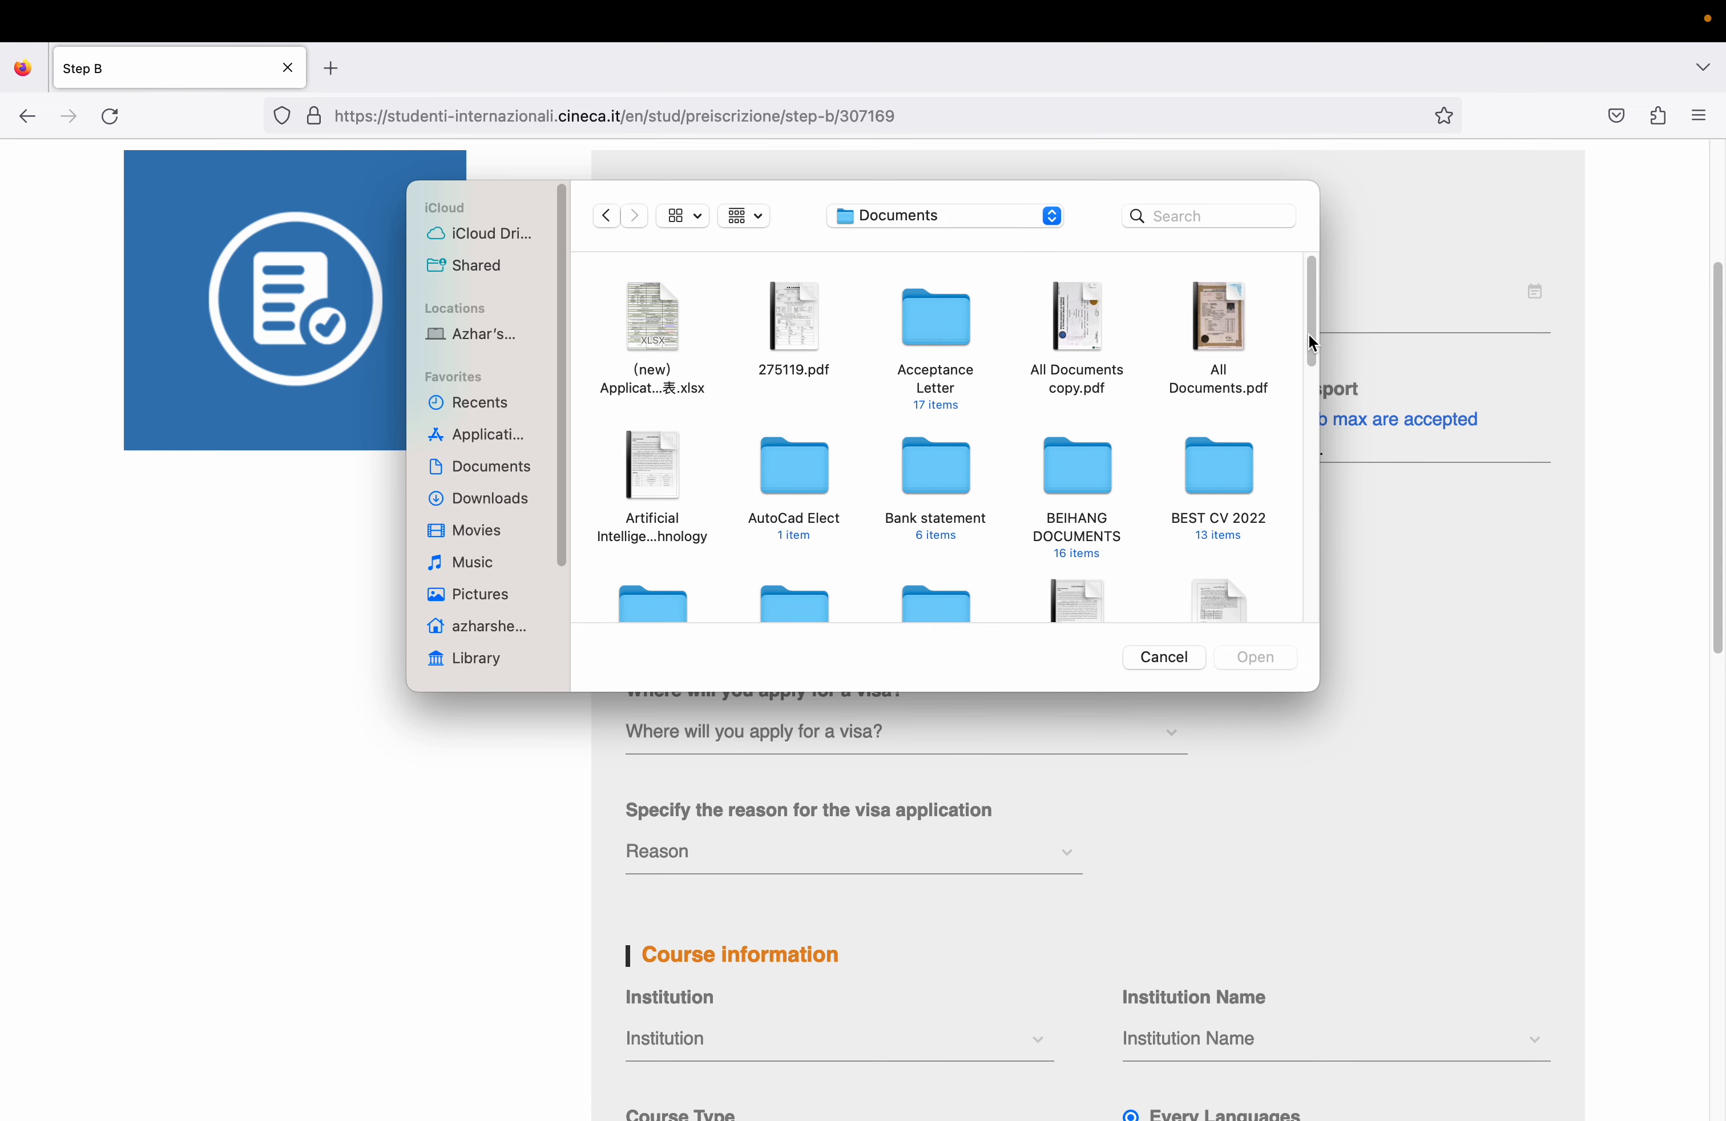
mouse_move(1310, 342)
left_mouse_down()
mouse_move(1309, 669)
mouse_move(1309, 570)
mouse_move(1307, 619)
left_mouse_up()
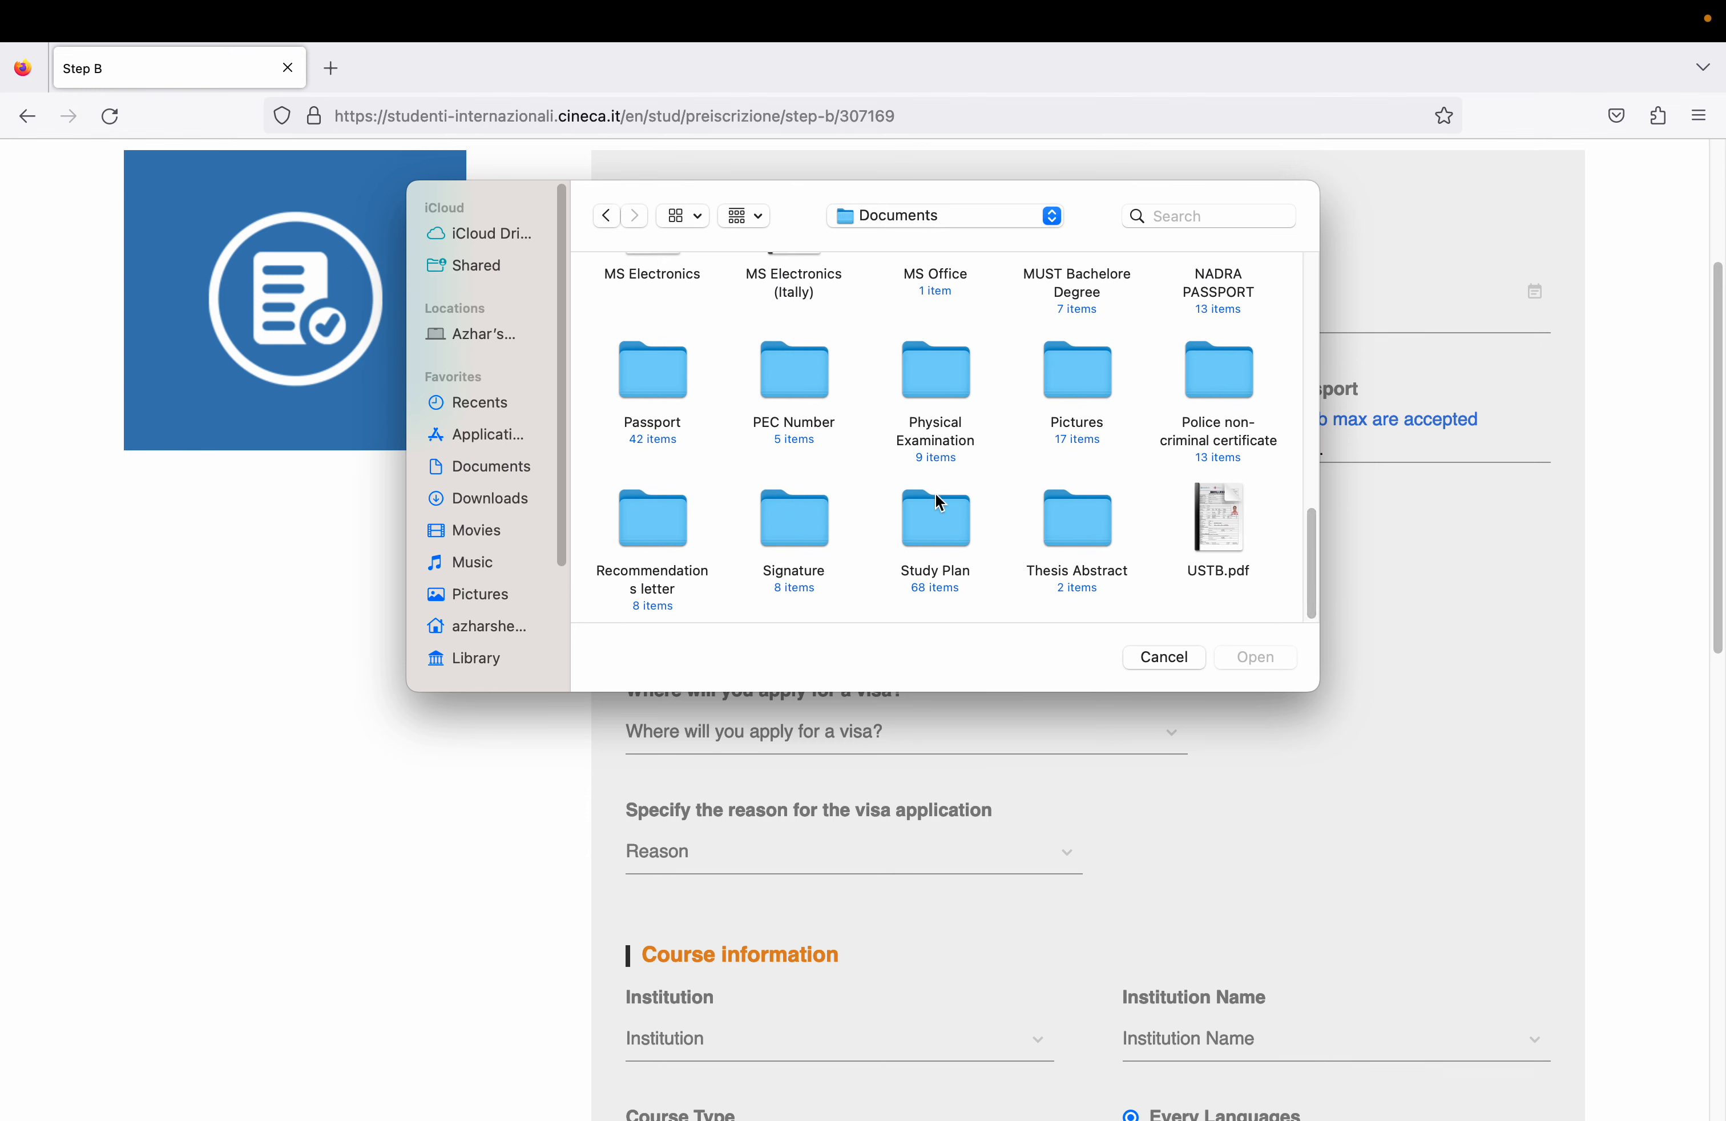
left_click_drag(1309, 558, 1314, 538)
double_click(1222, 345)
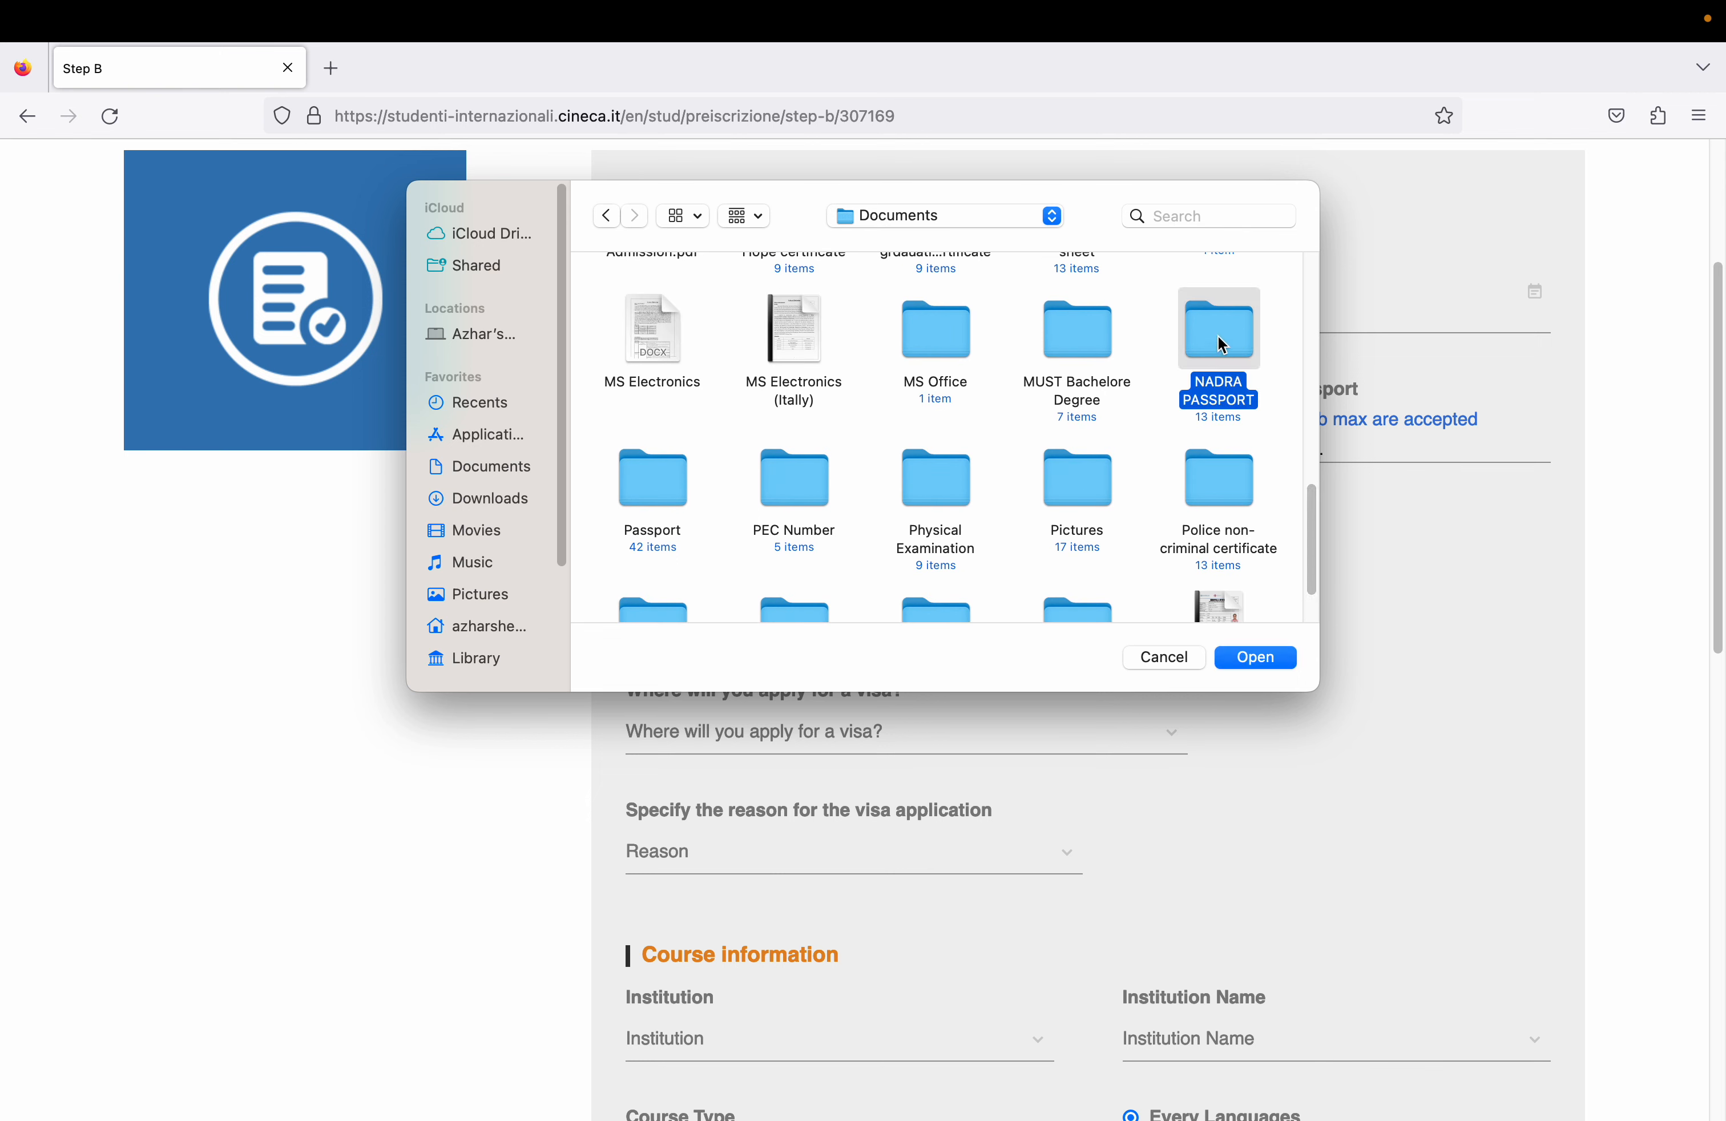
left_click(604, 216)
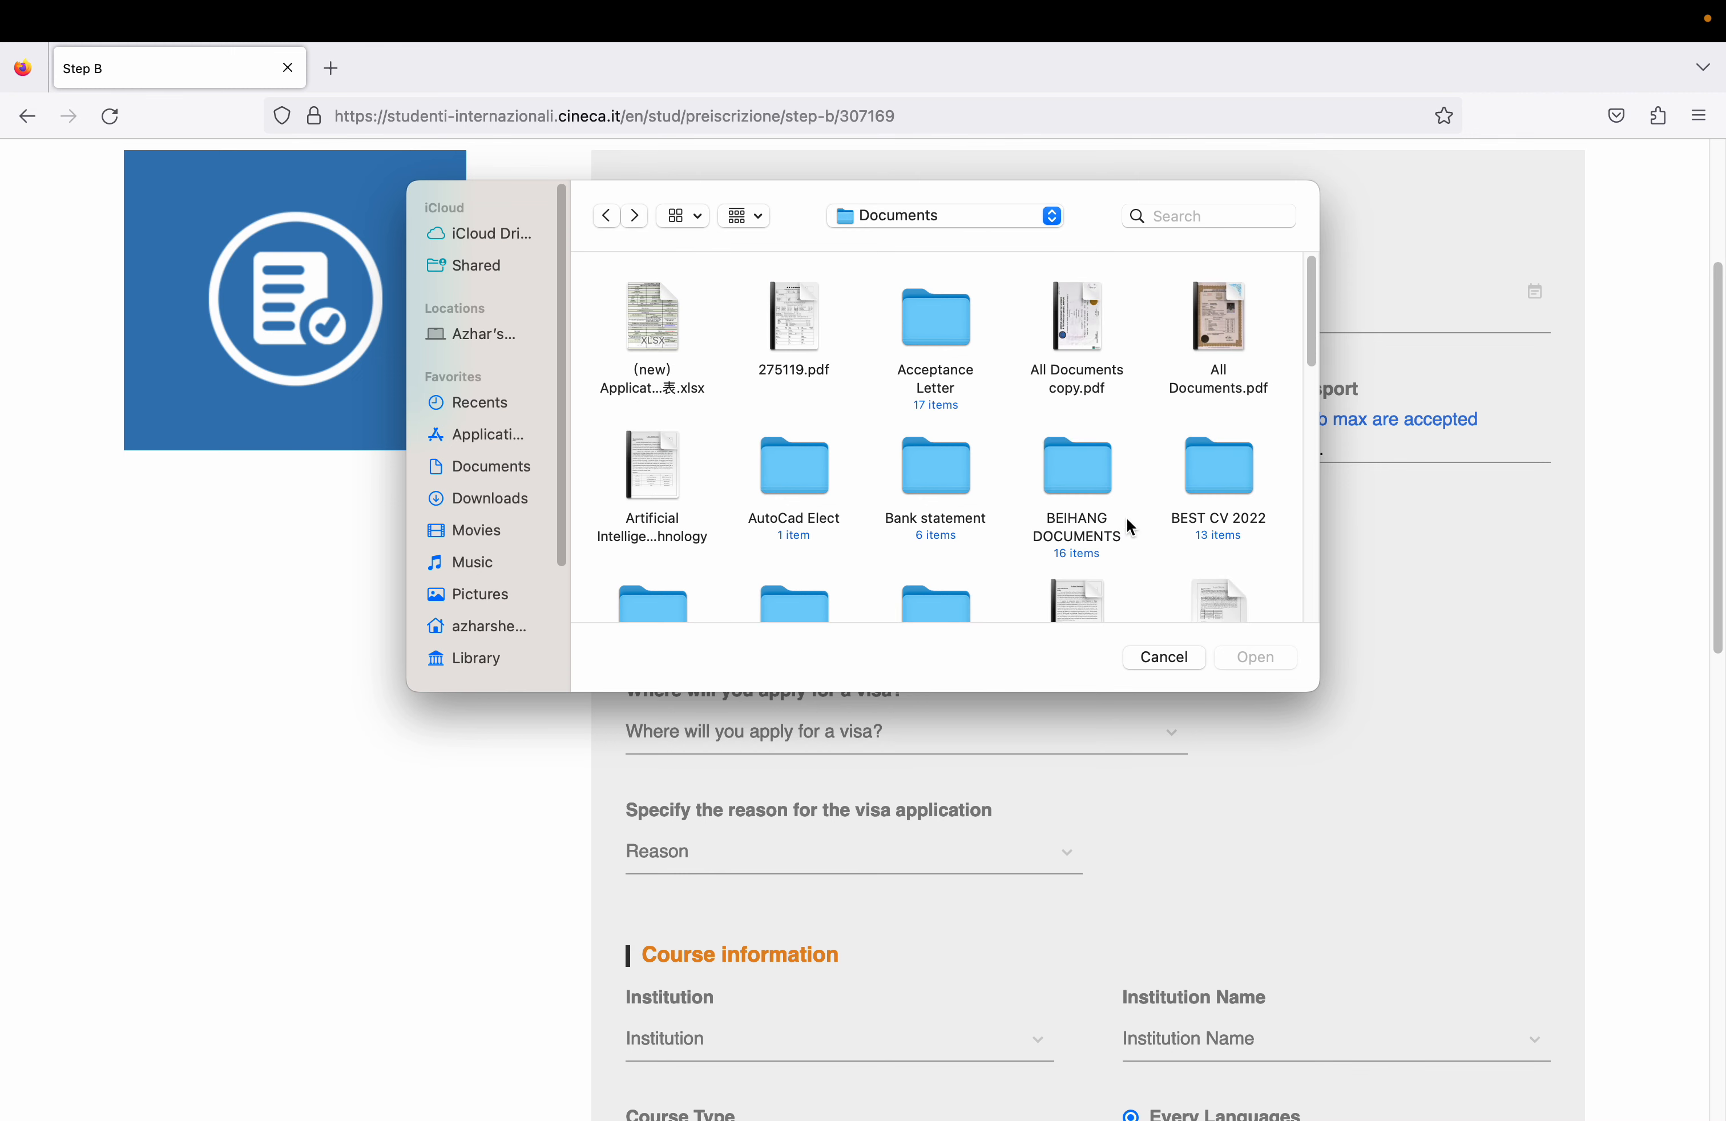
left_click_drag(1315, 355, 1321, 582)
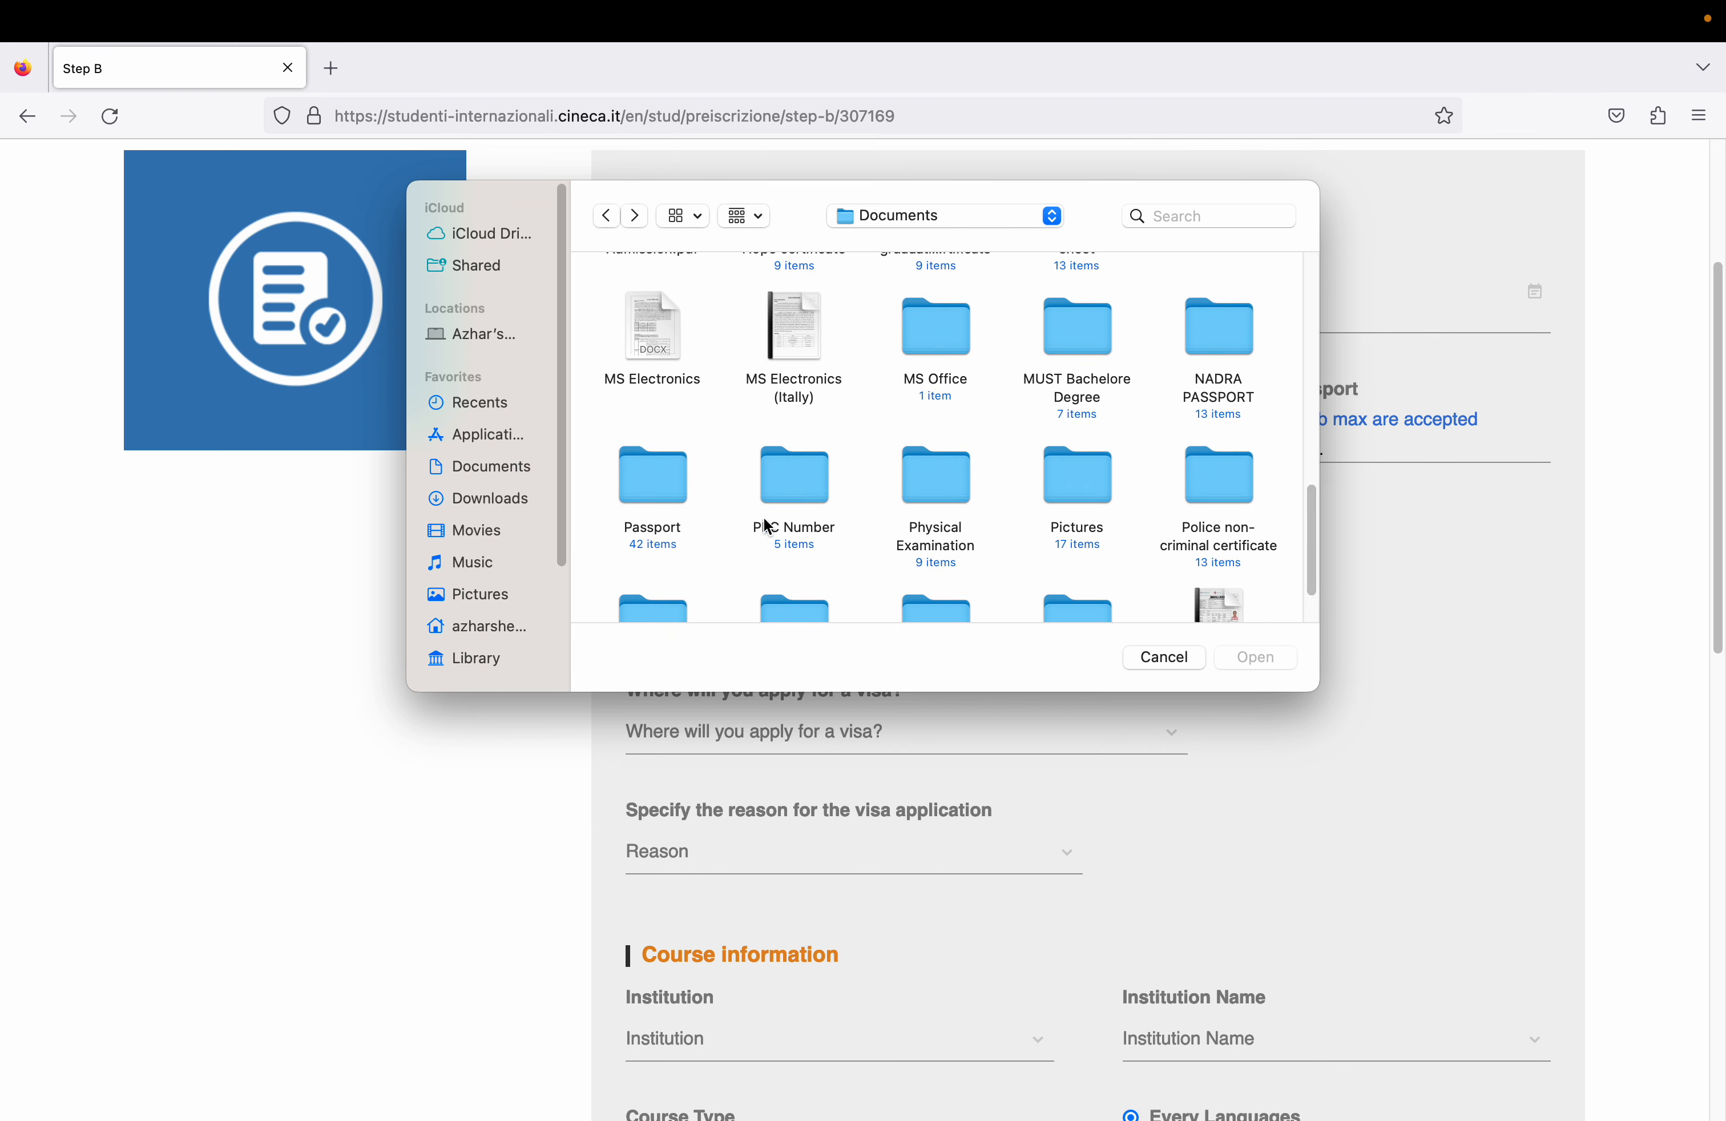
double_click(639, 470)
left_click(1077, 309)
double_click(1077, 309)
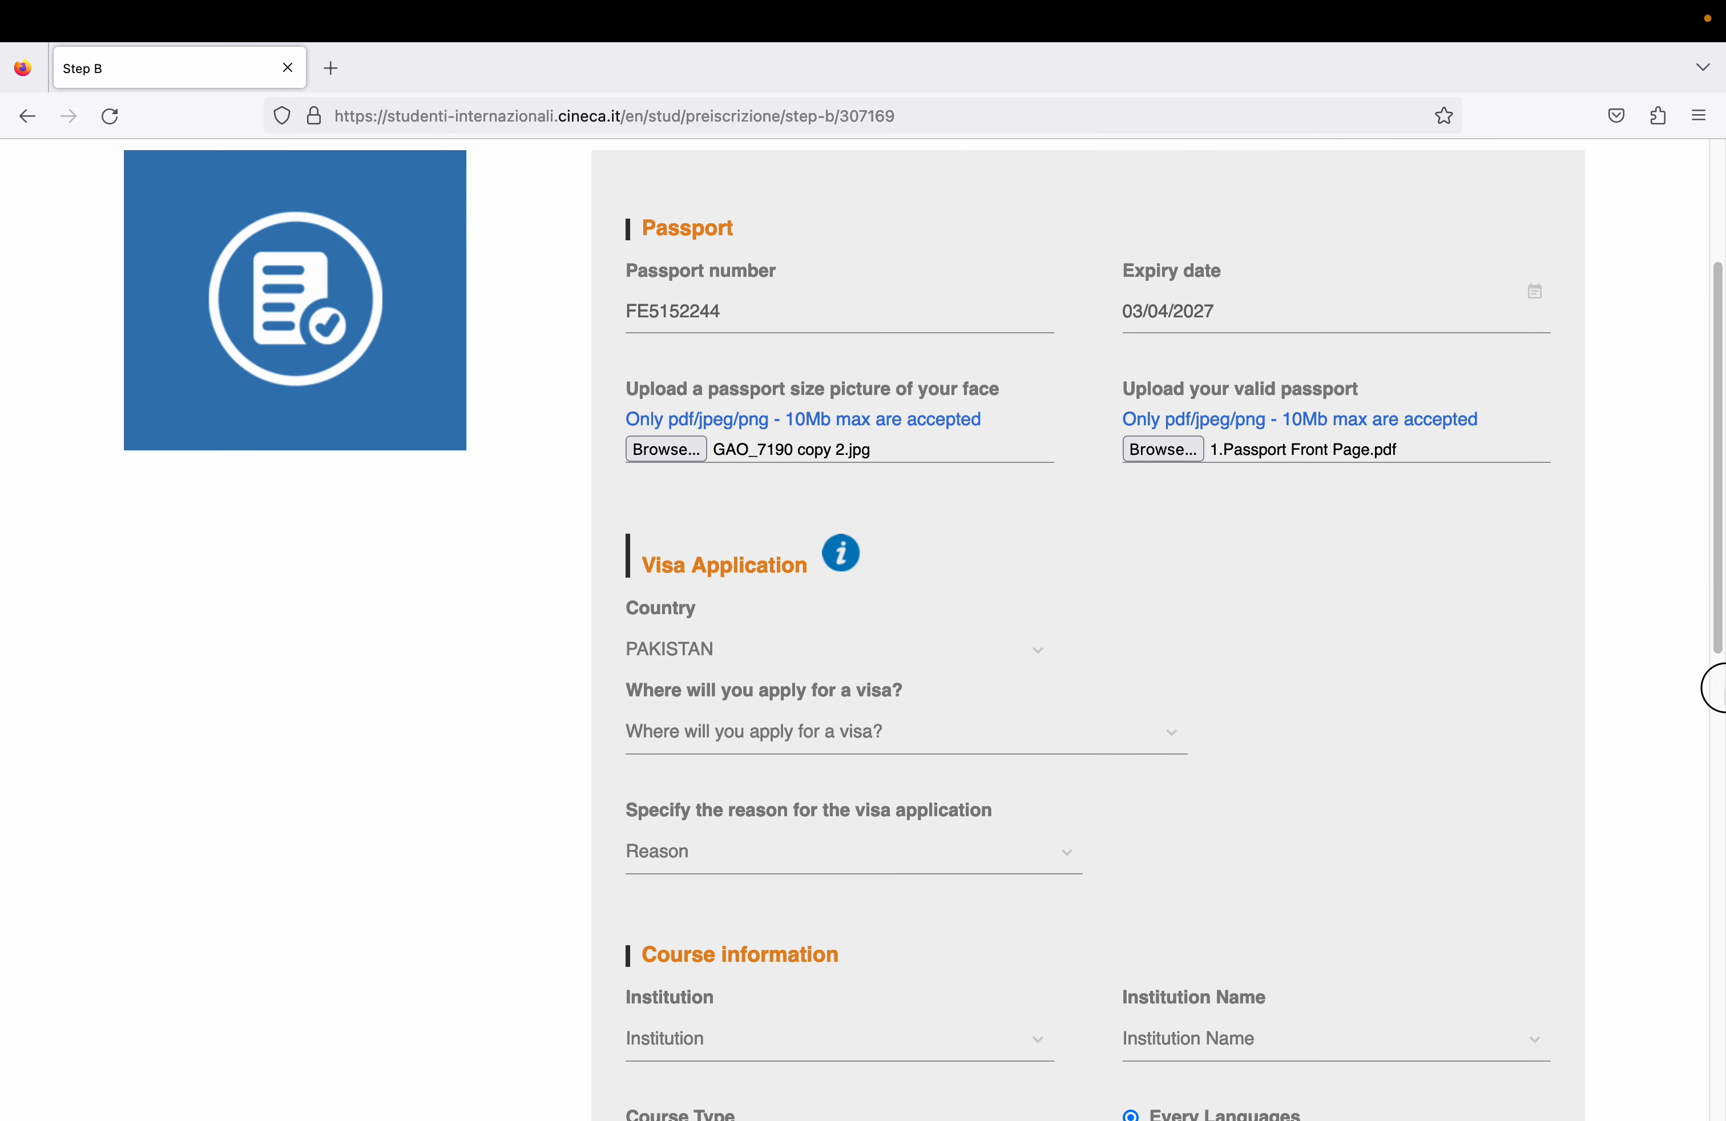
- Look through the visa application place and visa reason lists without choosing anything
left_click_drag(1710, 624, 1710, 785)
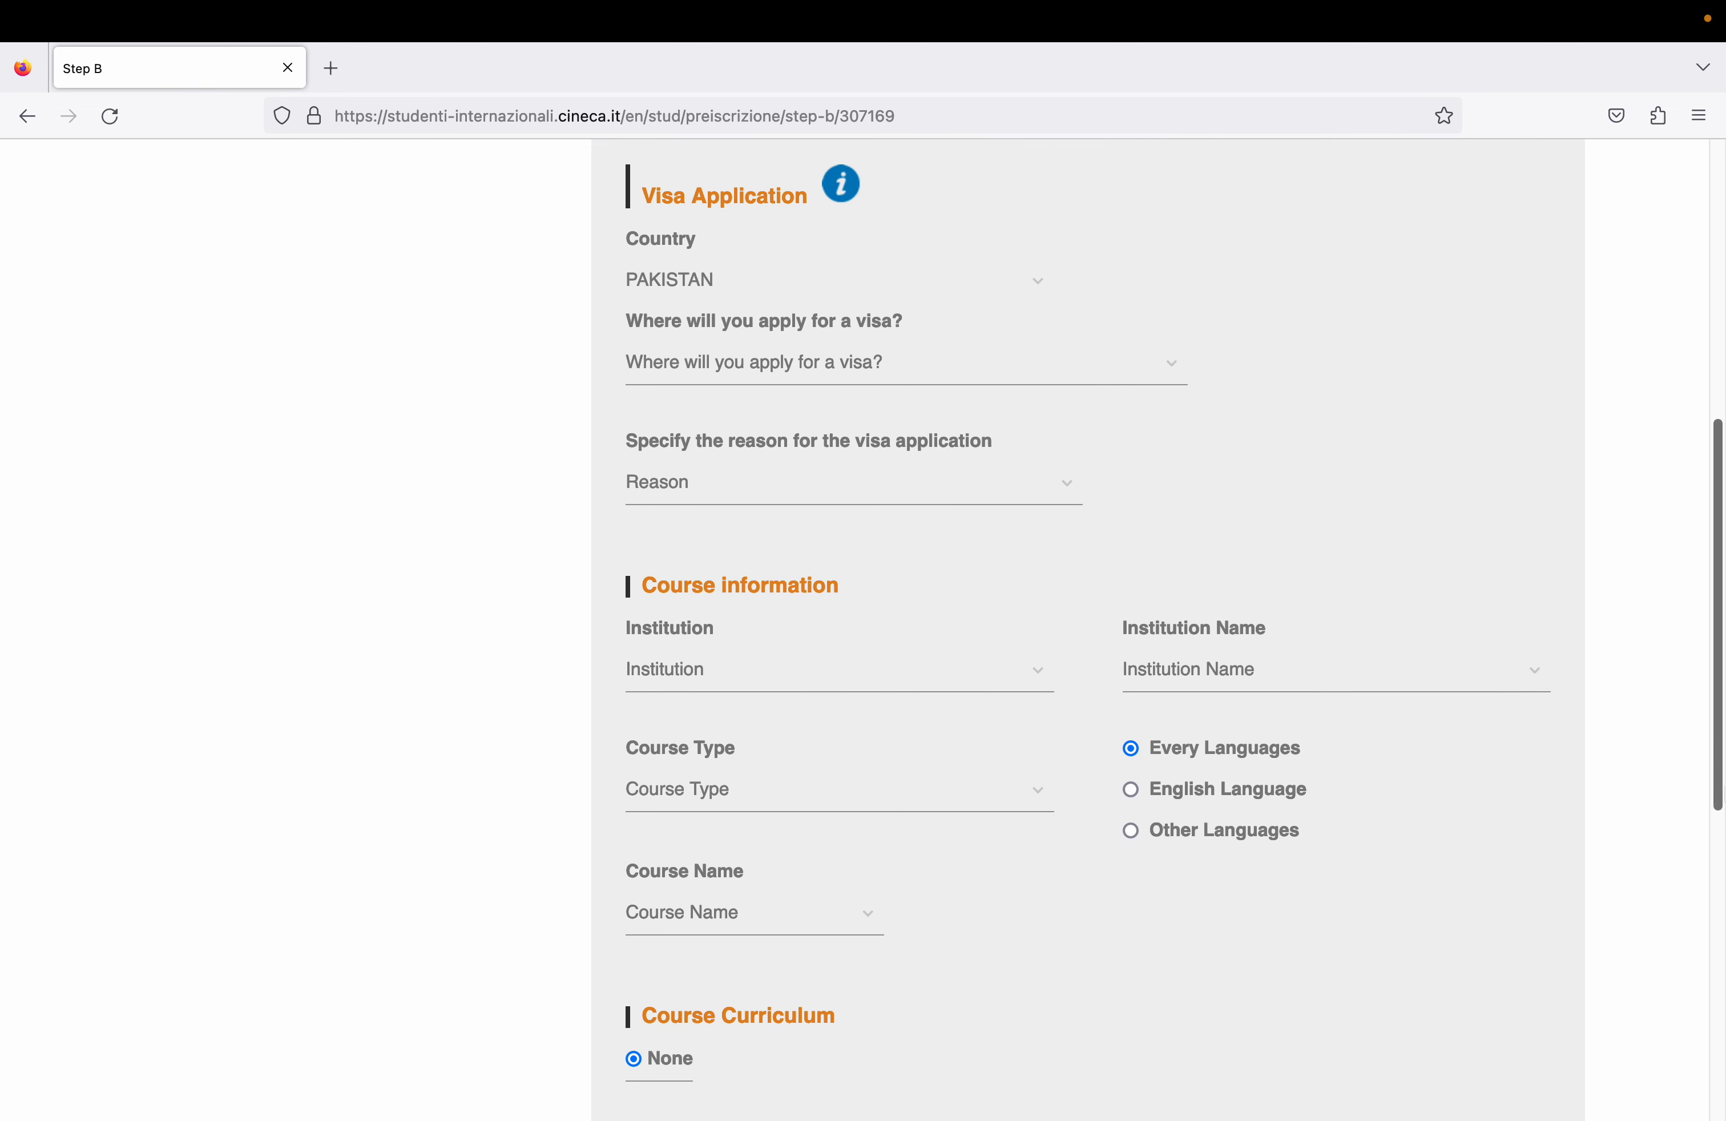
left_click(790, 362)
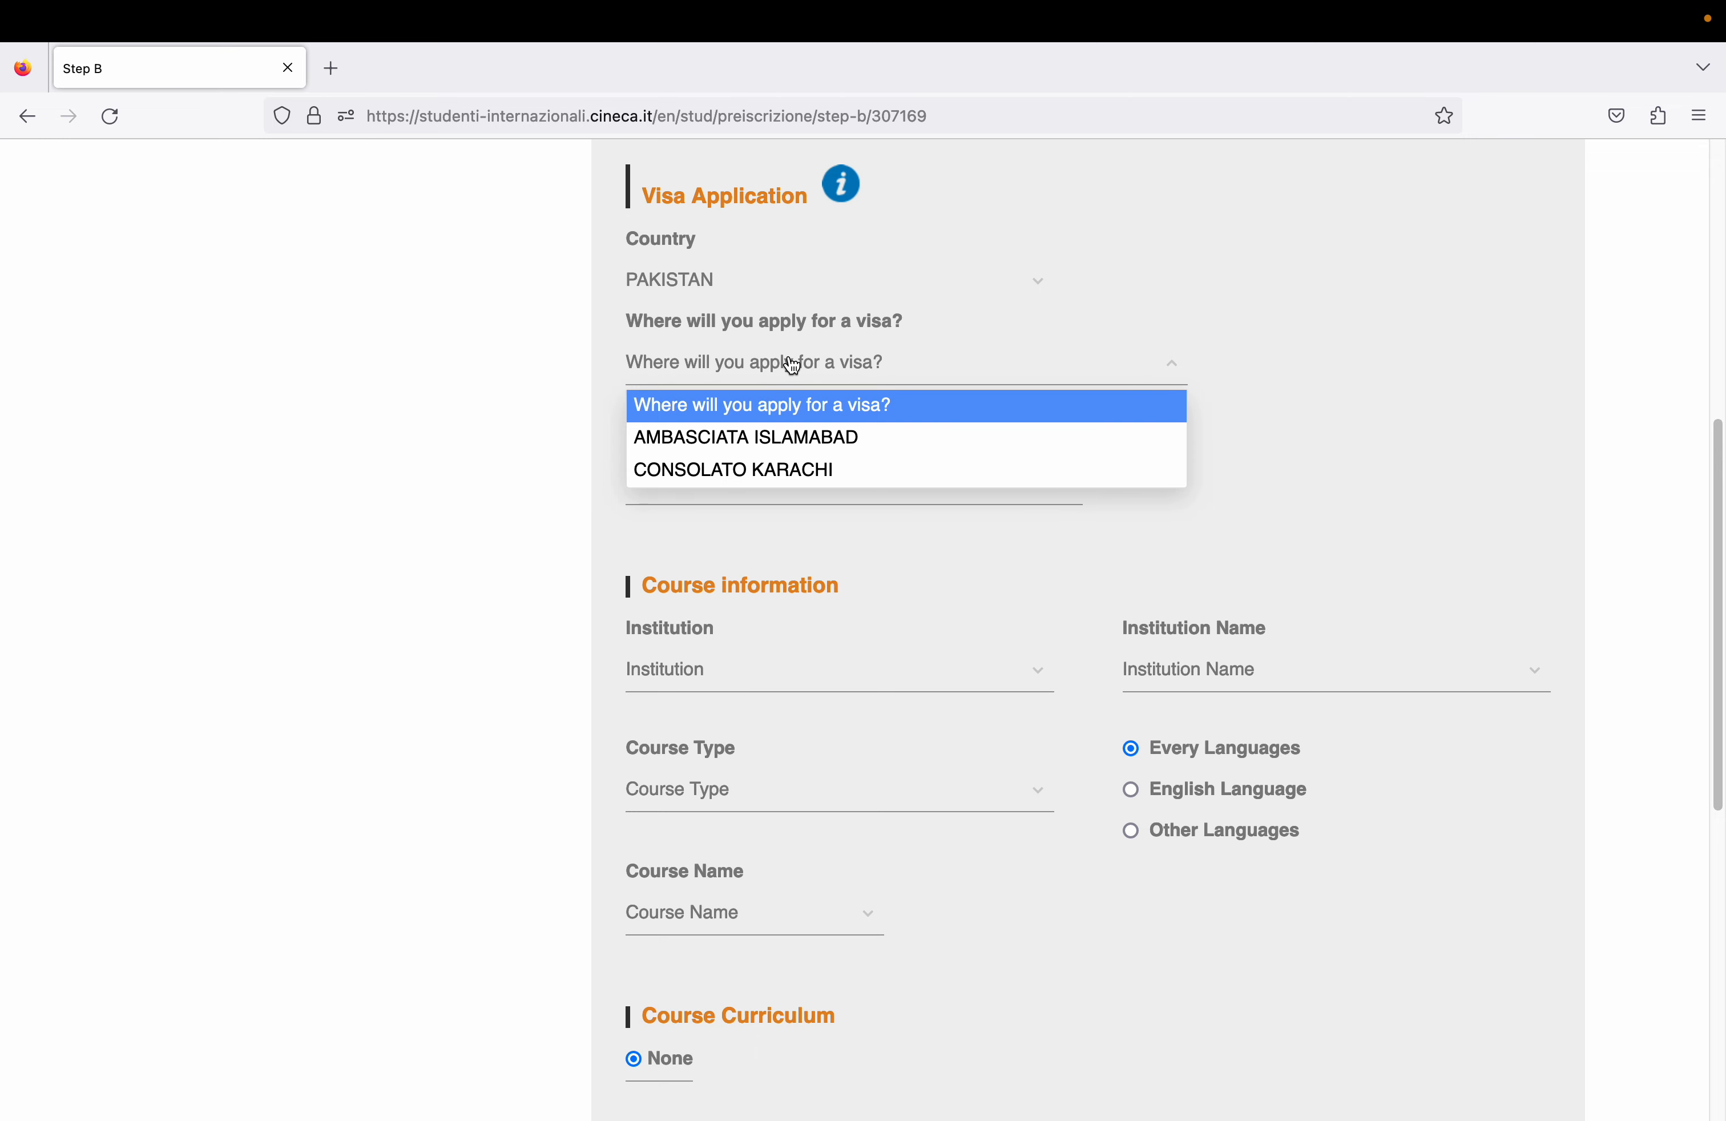
left_click(994, 285)
left_click(1117, 232)
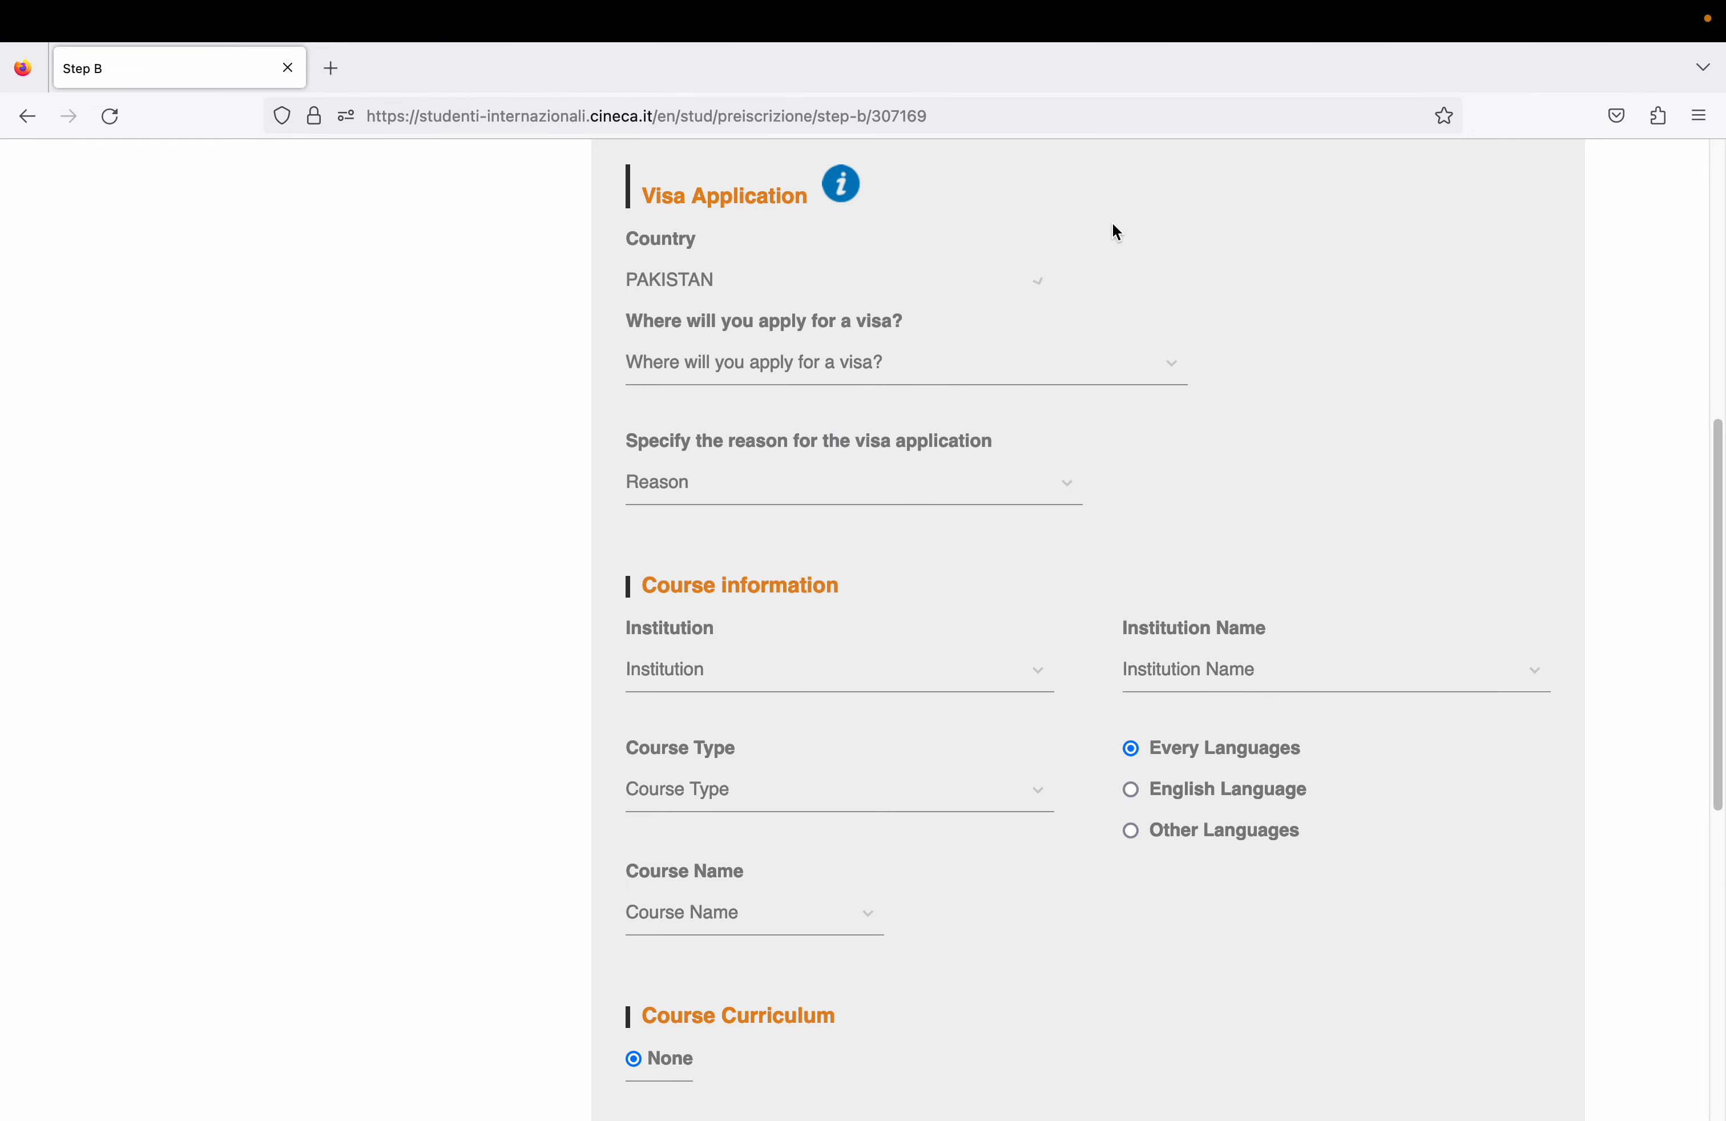
left_click(937, 368)
left_click(810, 483)
left_click(836, 484)
- Change the visa application country to CHINA
left_click(742, 279)
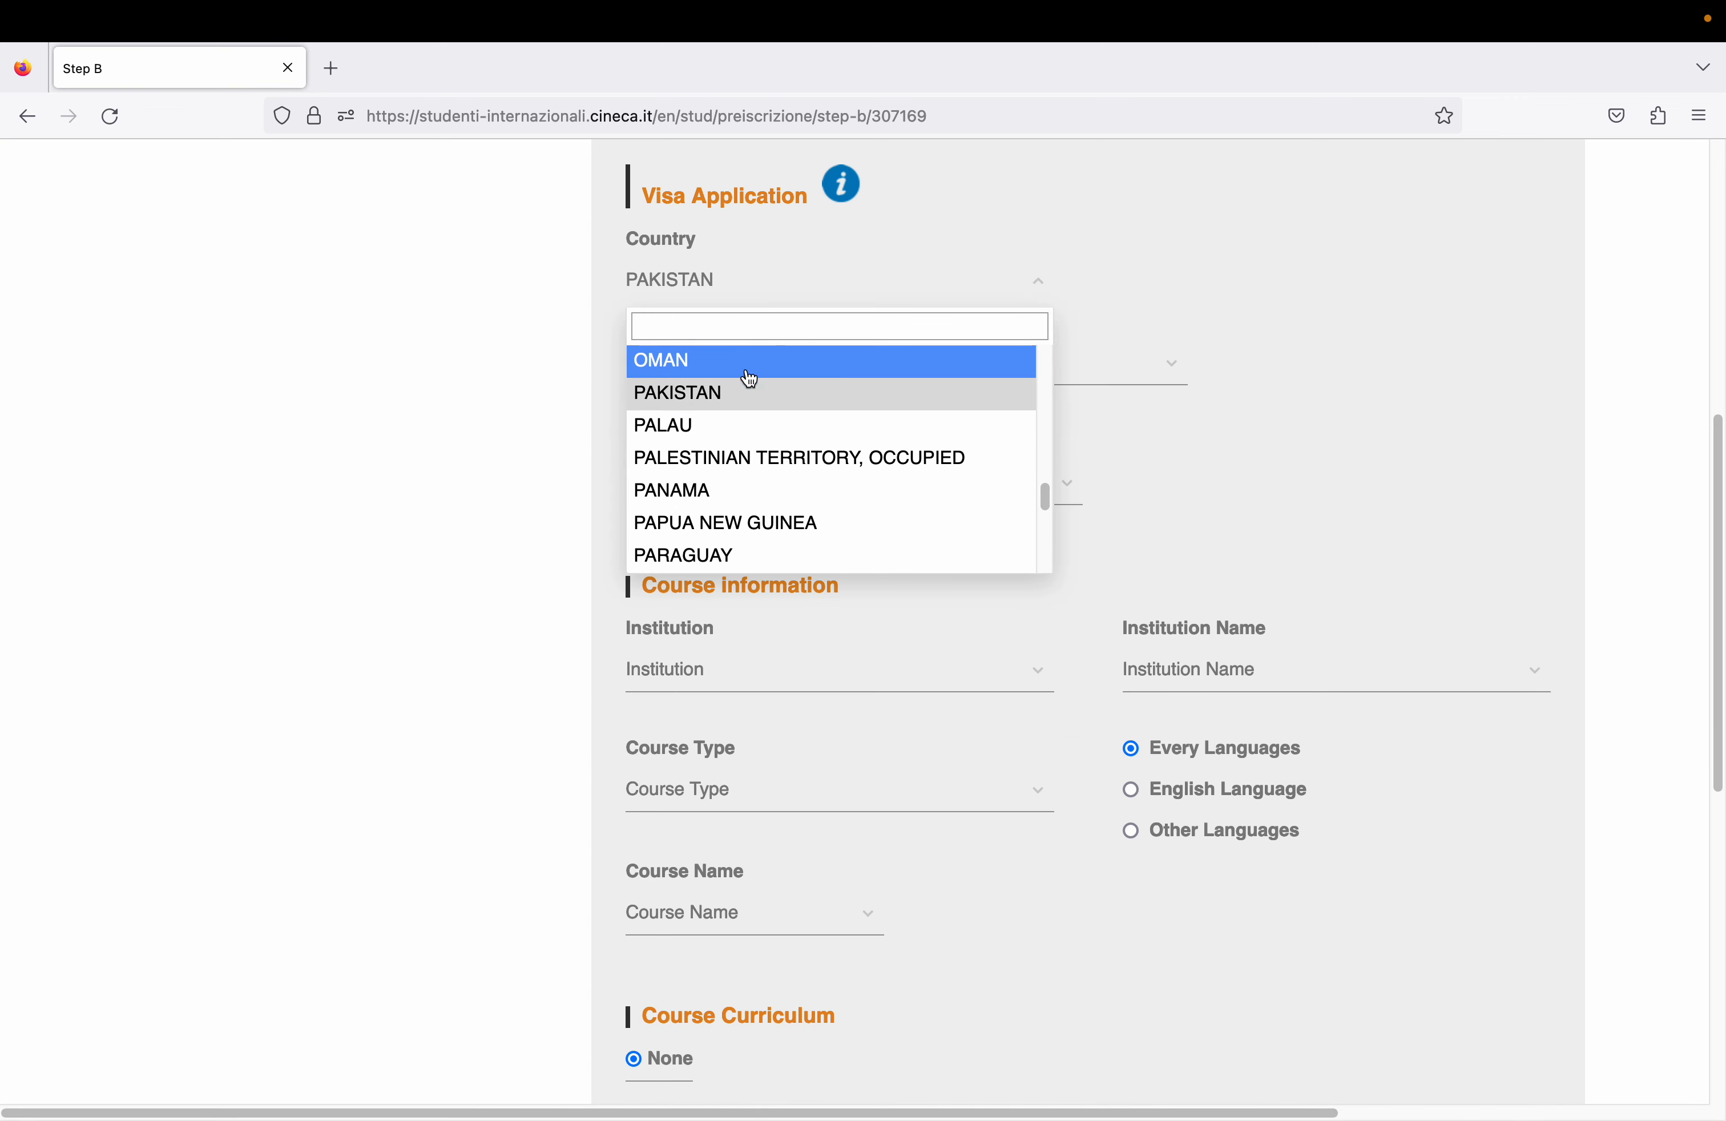
type("China")
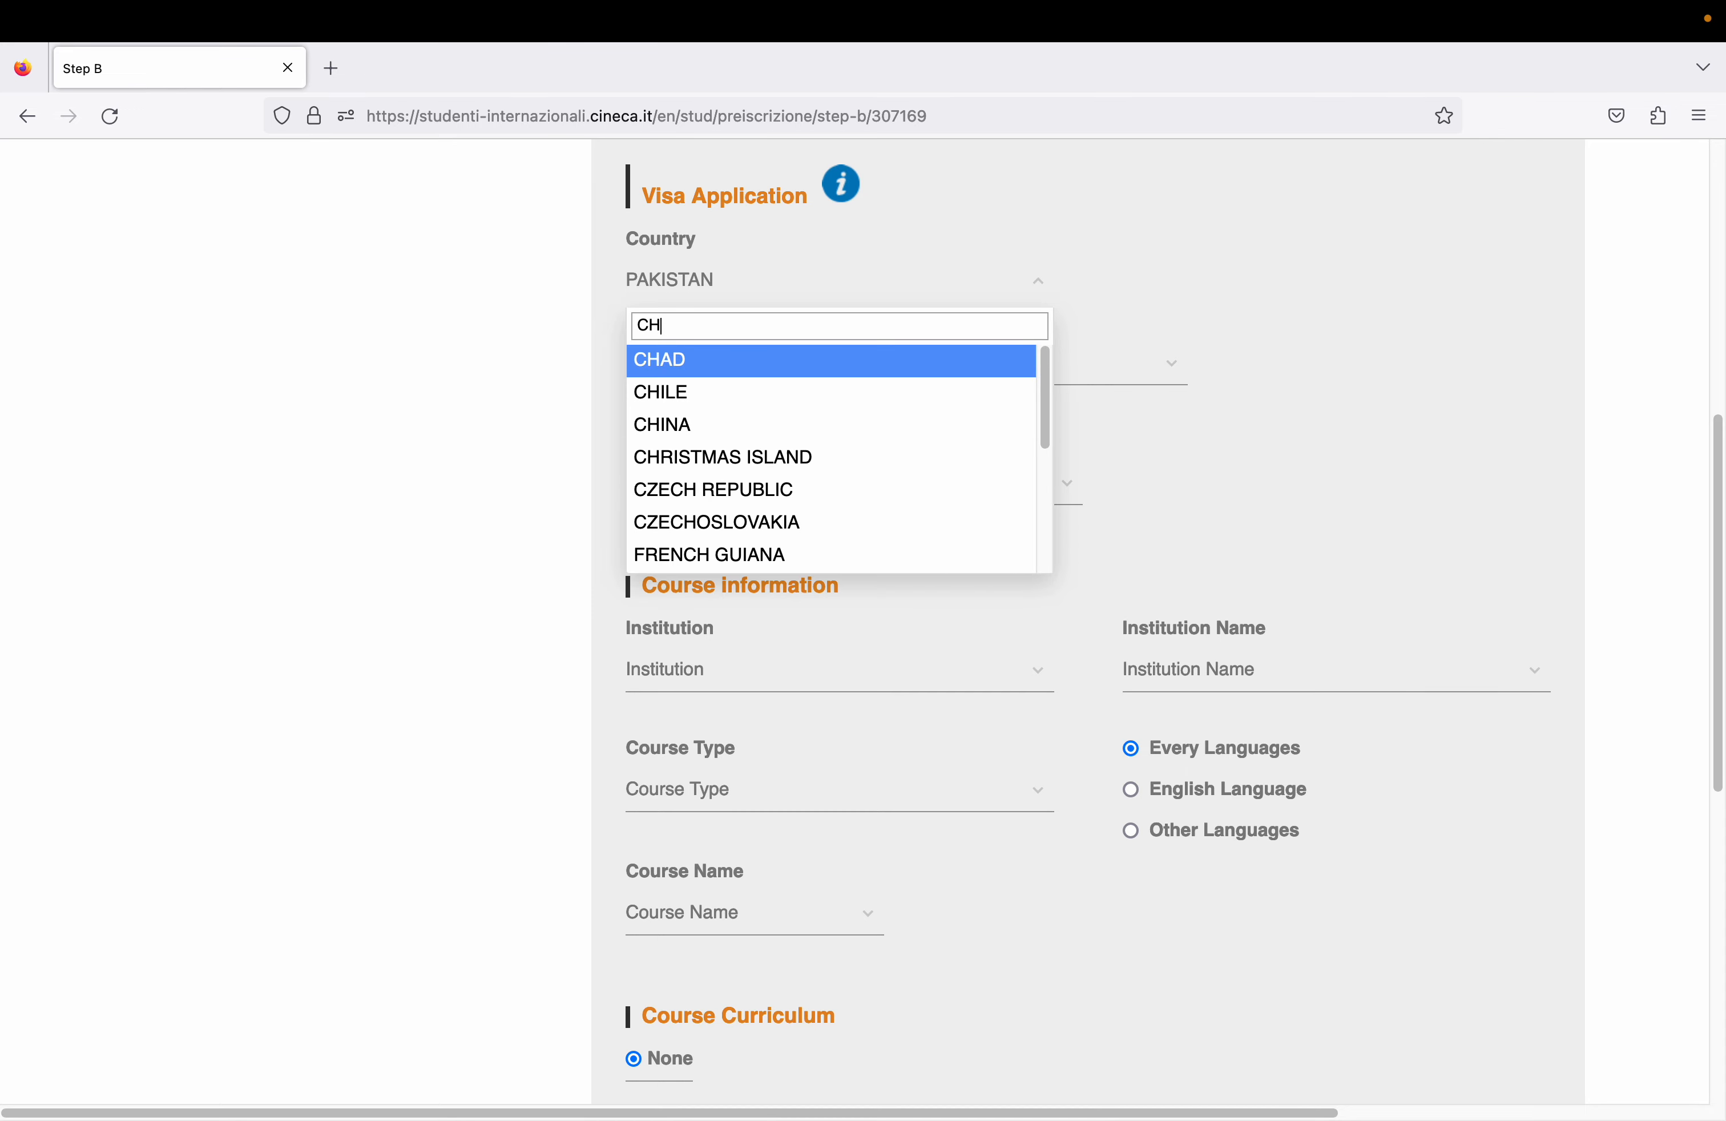
left_click(733, 371)
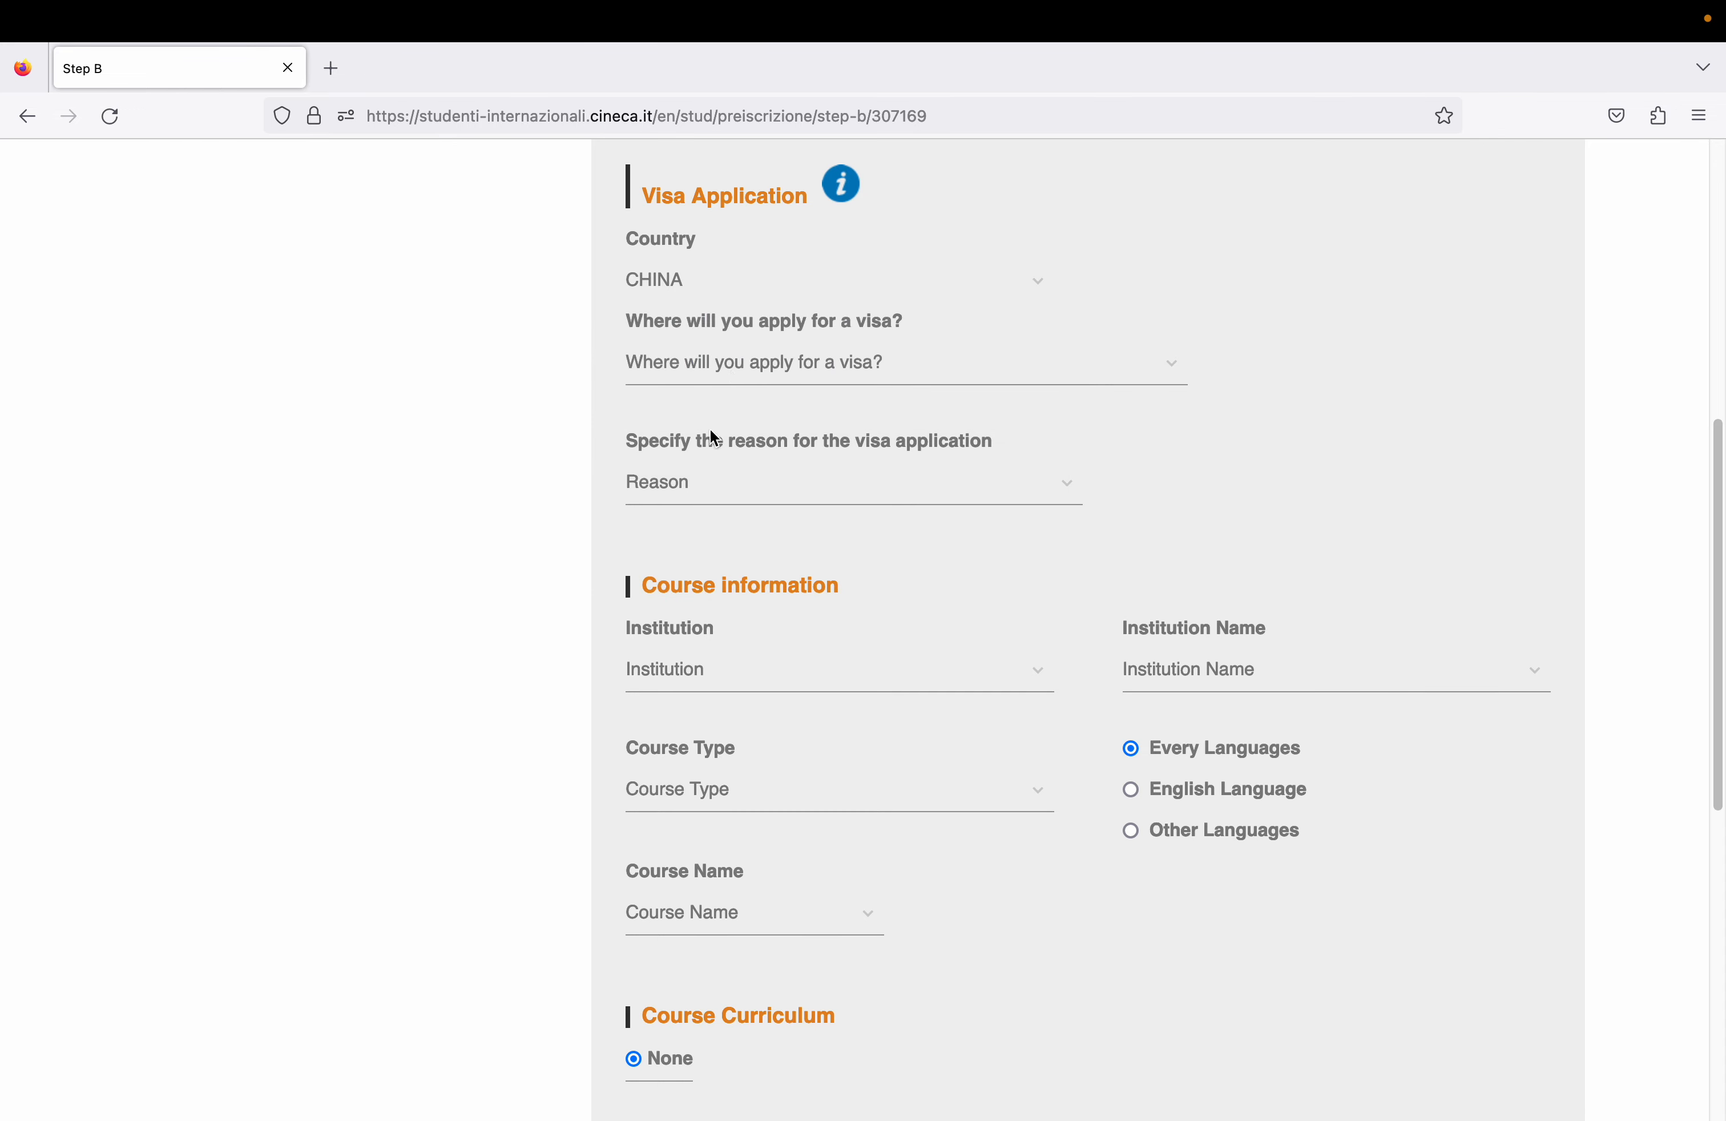
left_click(777, 355)
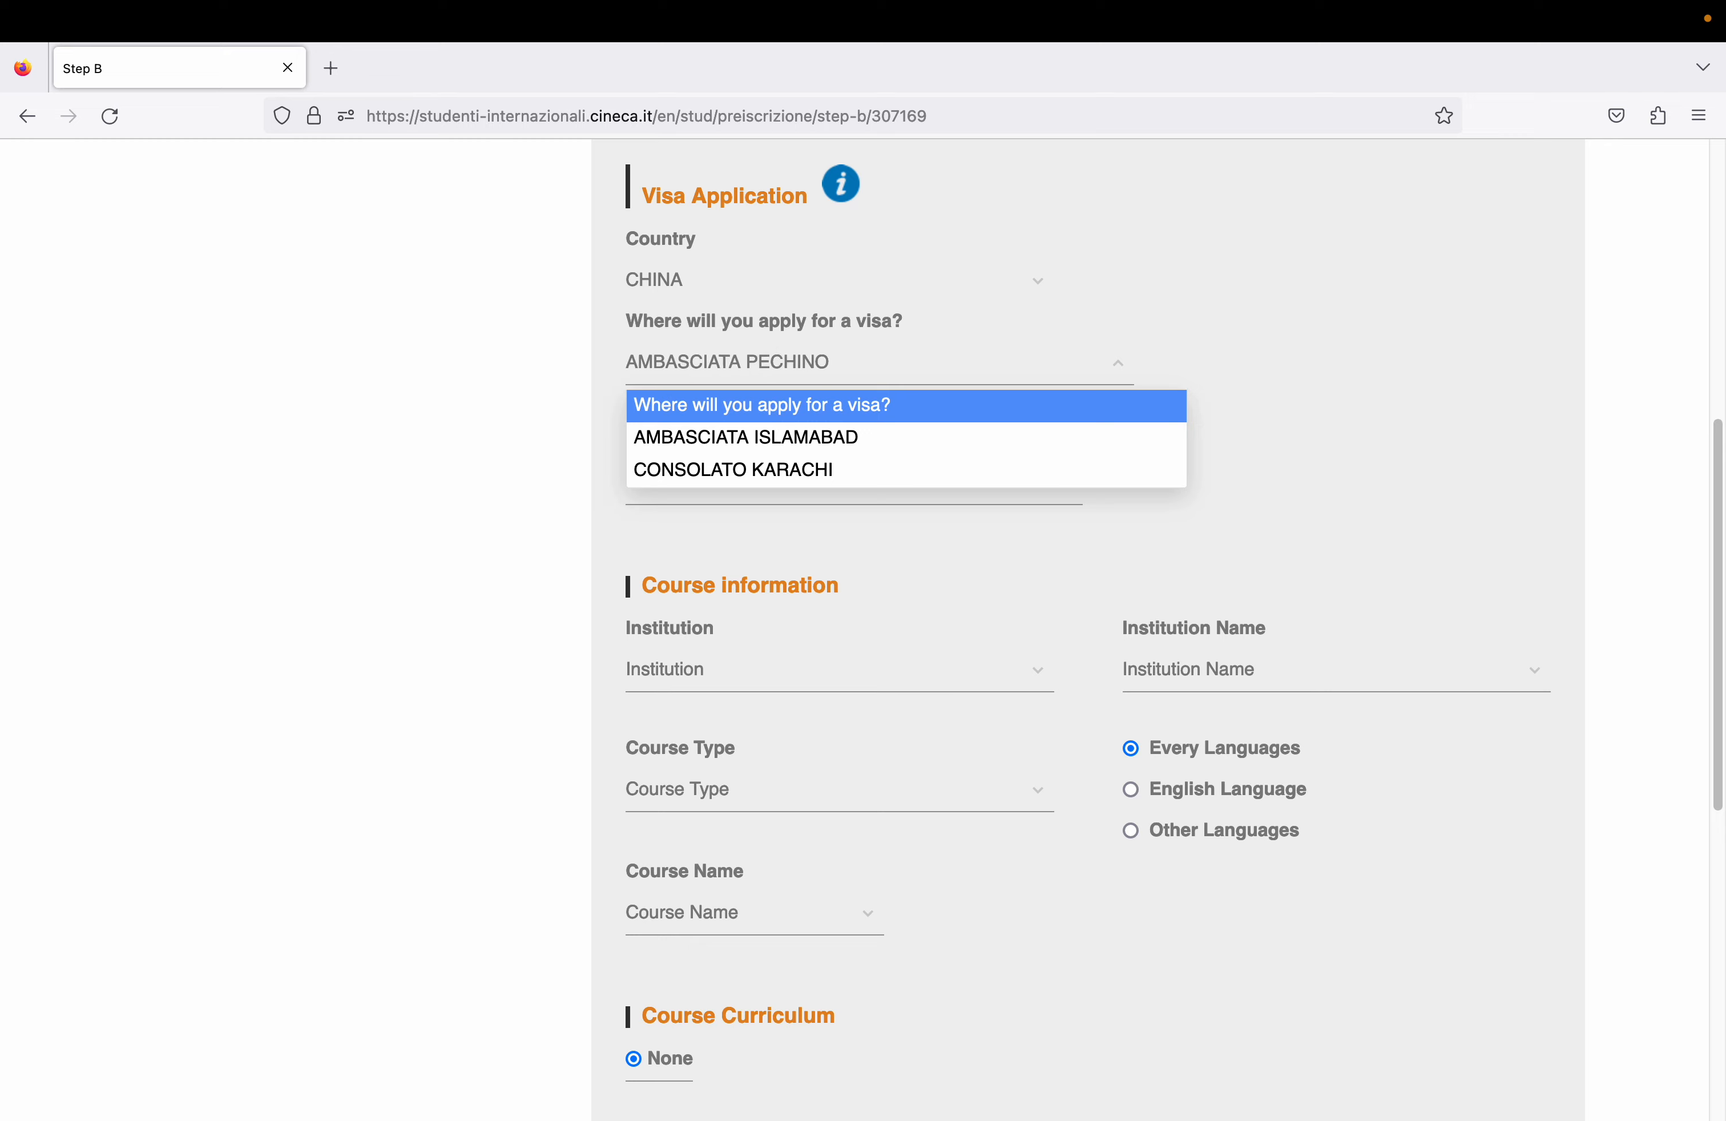
left_click(757, 303)
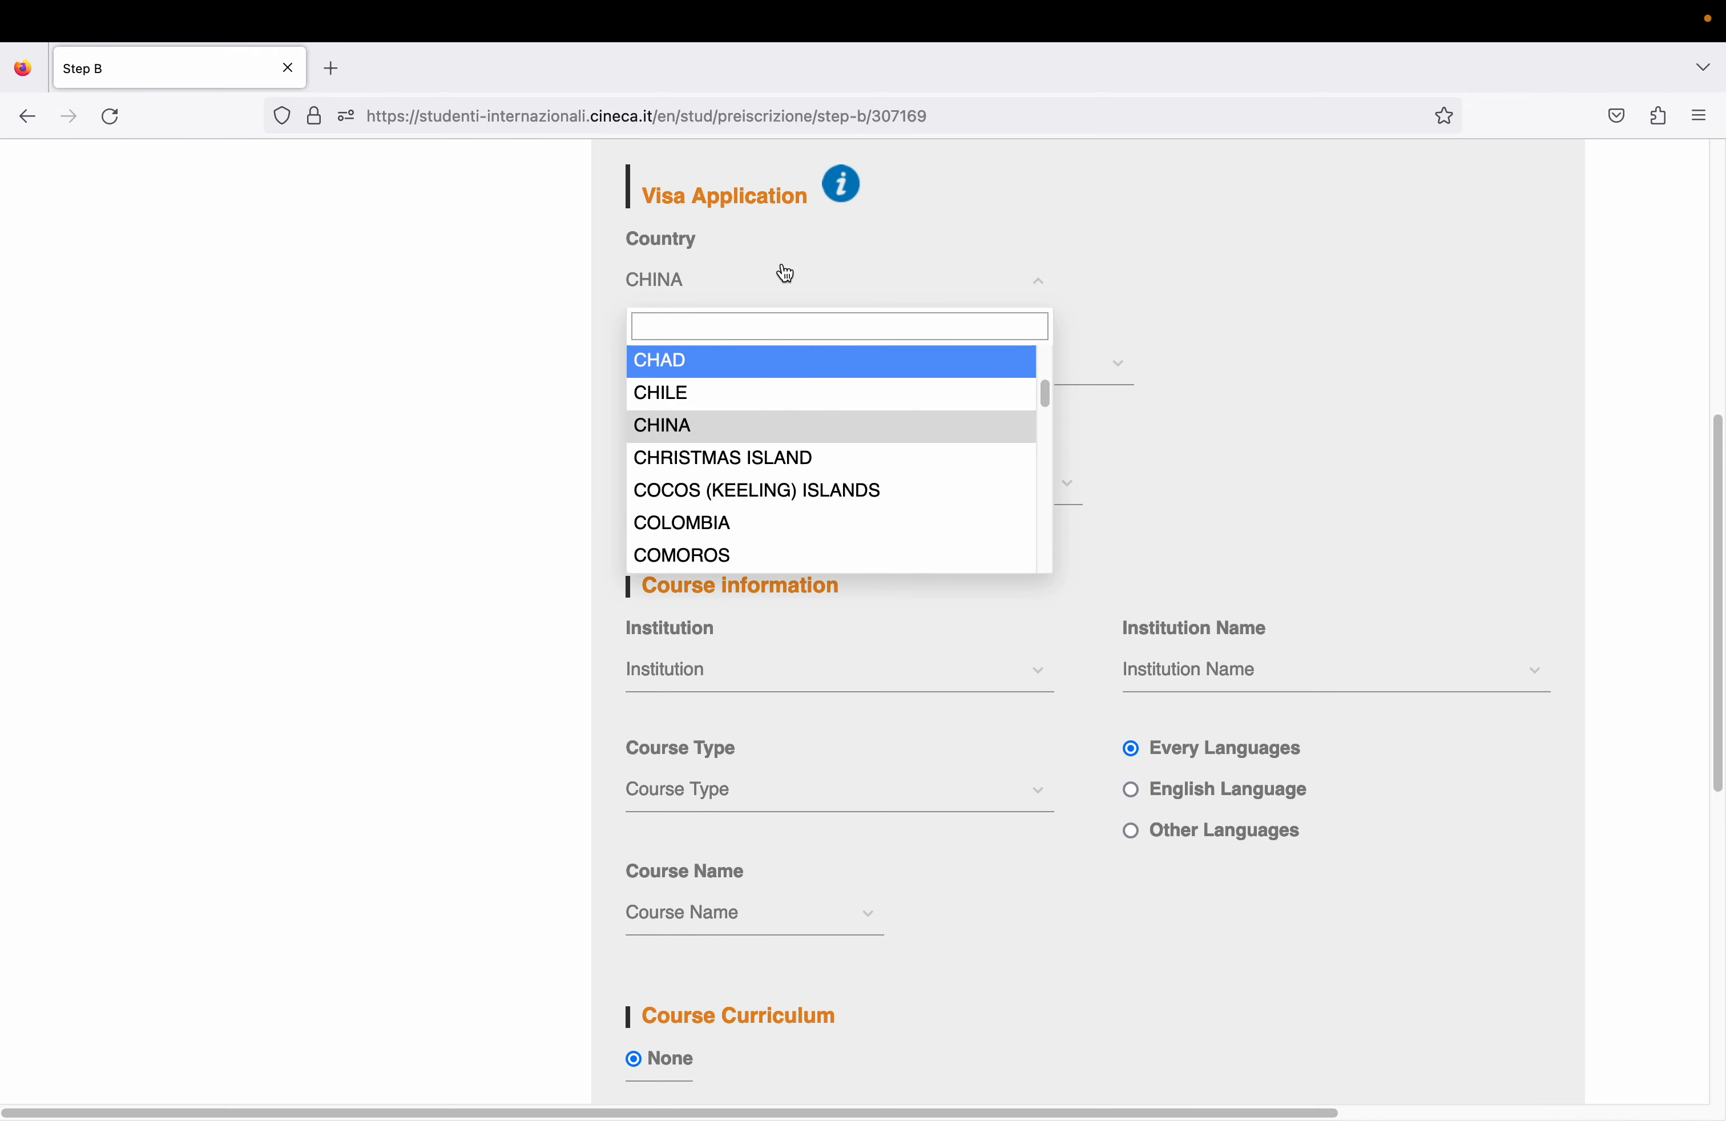
left_click(686, 420)
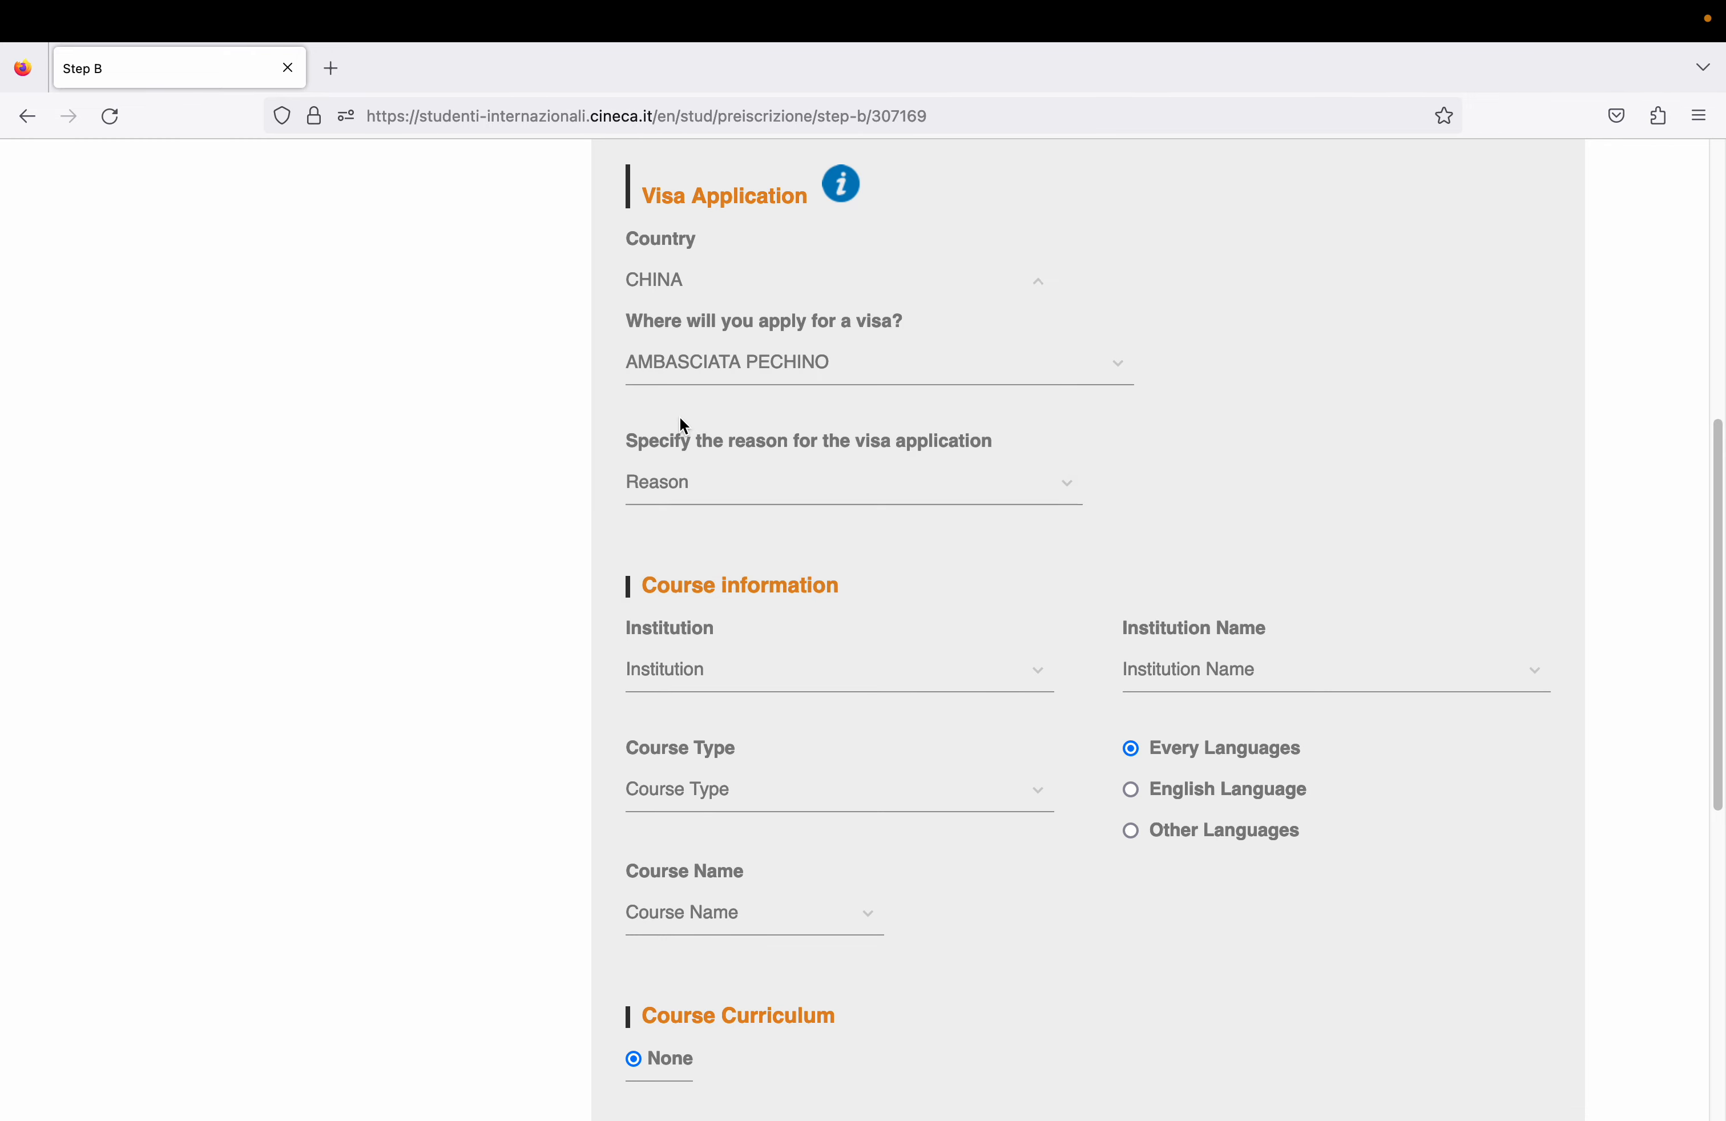
- Choose CONSOLATO GENERALE CHONGQING as visa location and 'I want to enrol in a study course' as reason
left_click(747, 376)
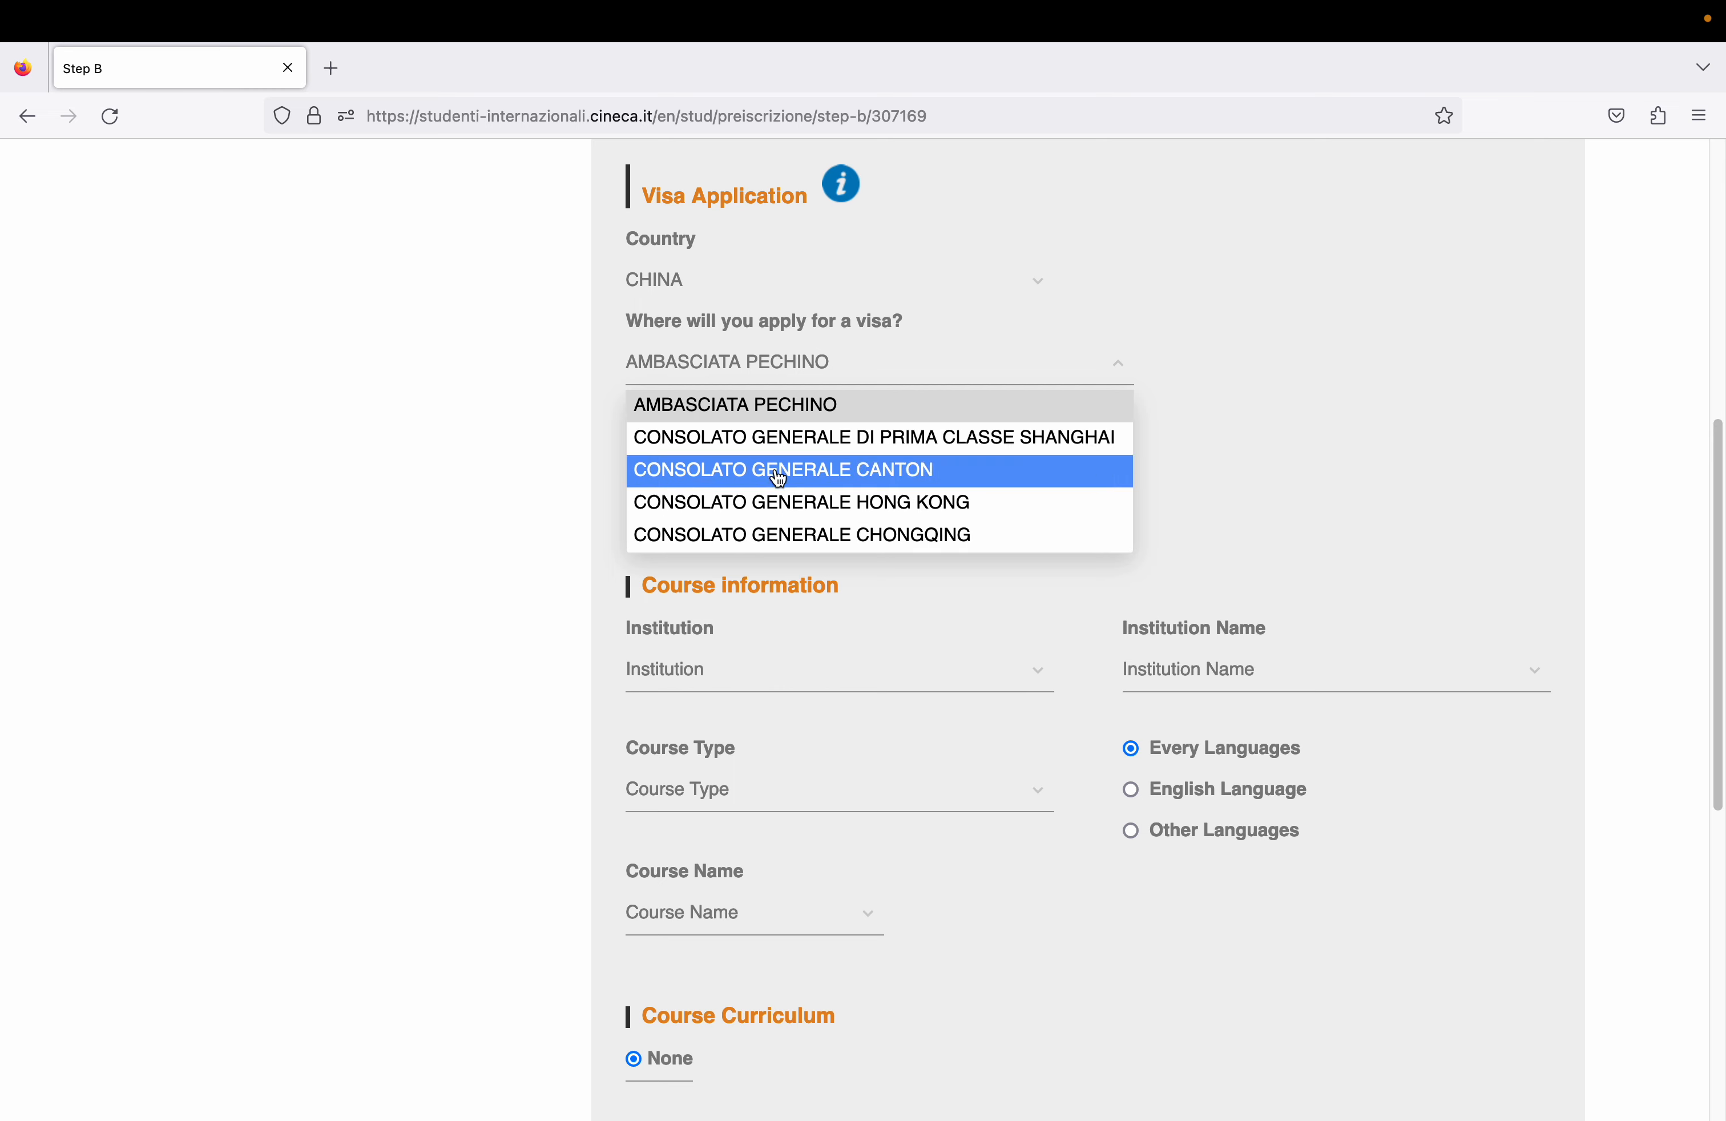
left_click(751, 536)
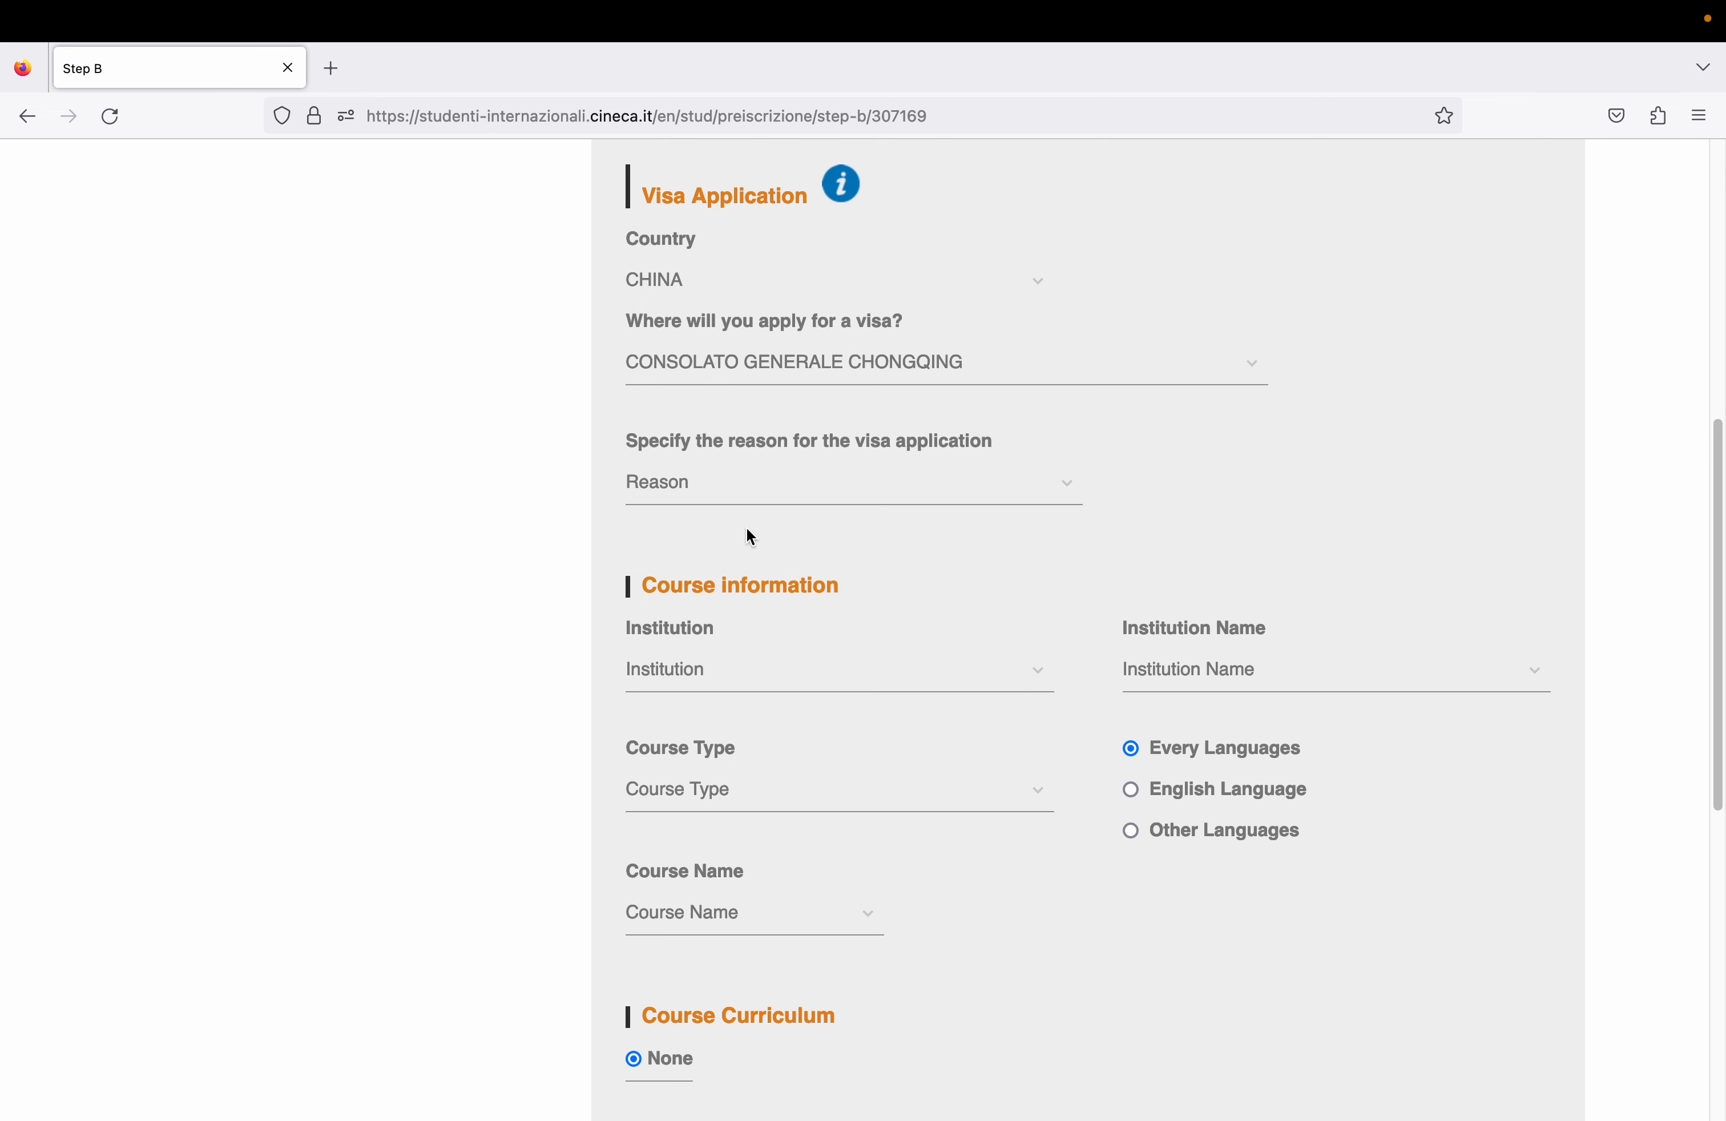
left_click(761, 500)
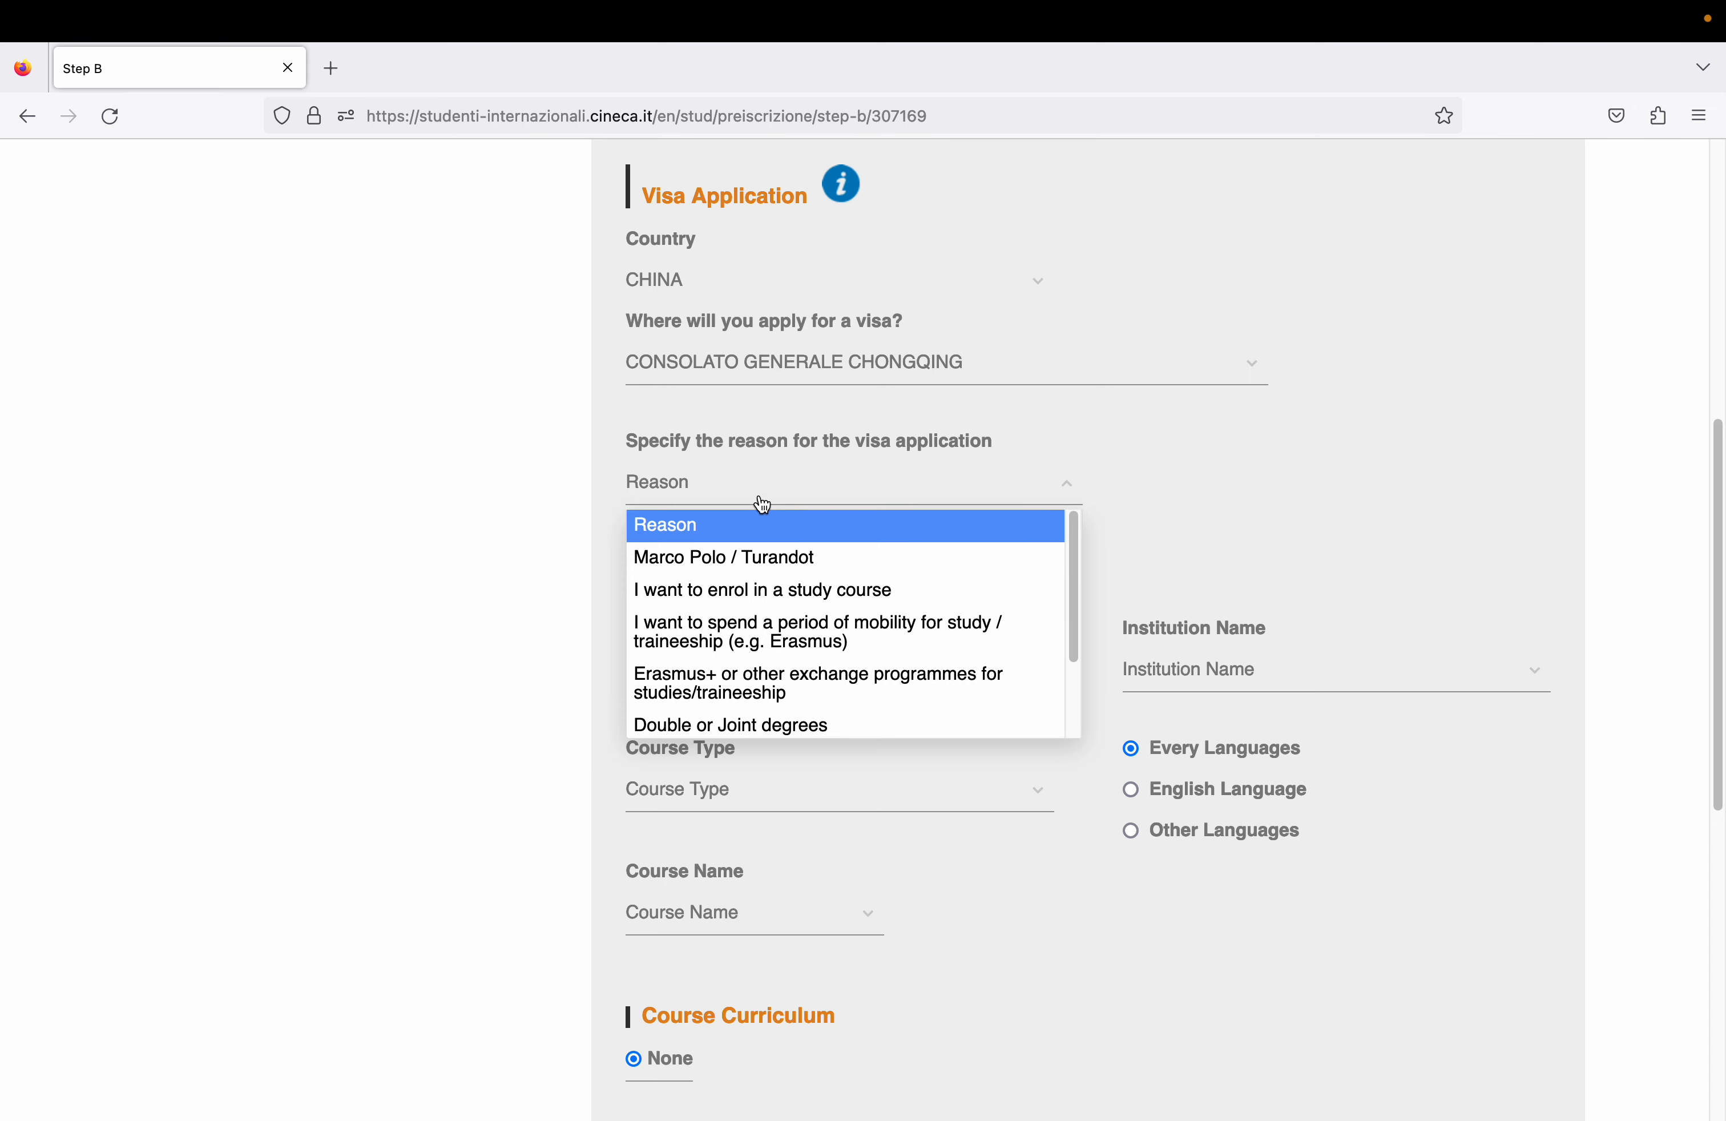
left_click_drag(1072, 603, 1071, 624)
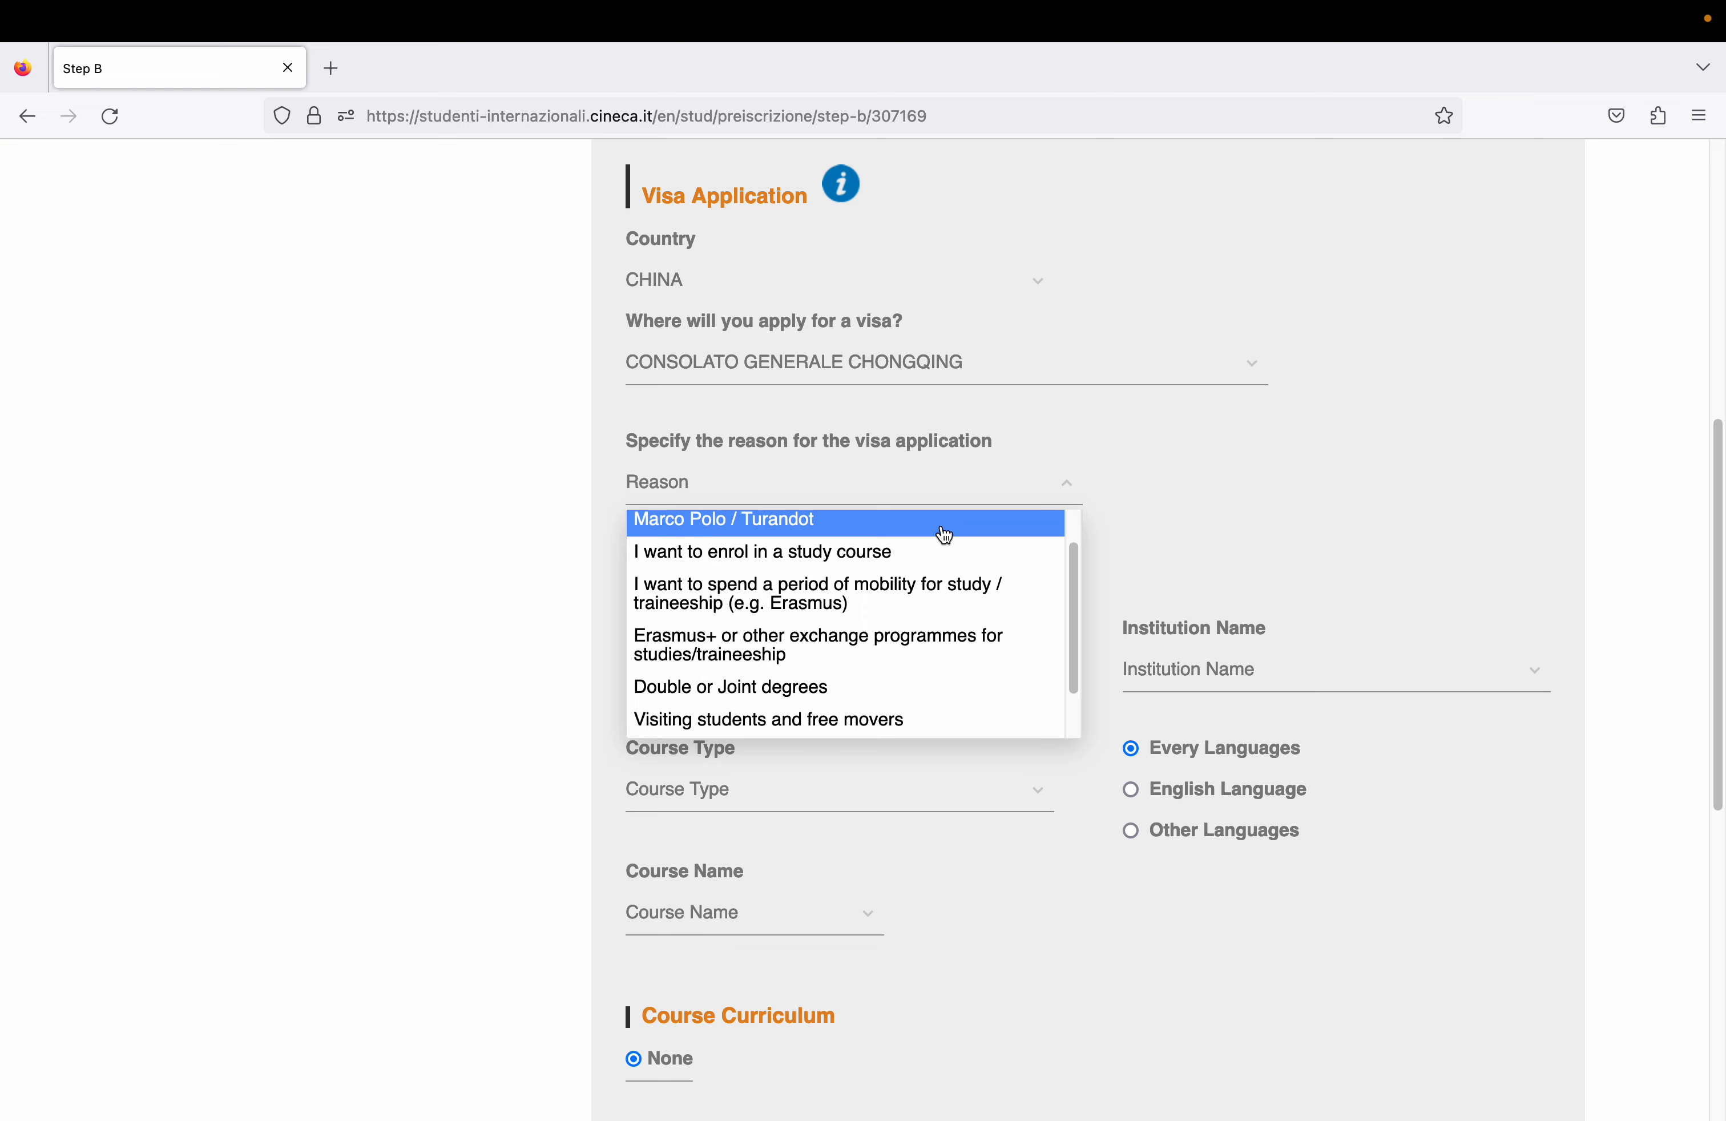
left_click(923, 557)
left_click_drag(1711, 616, 1715, 763)
left_click(996, 340)
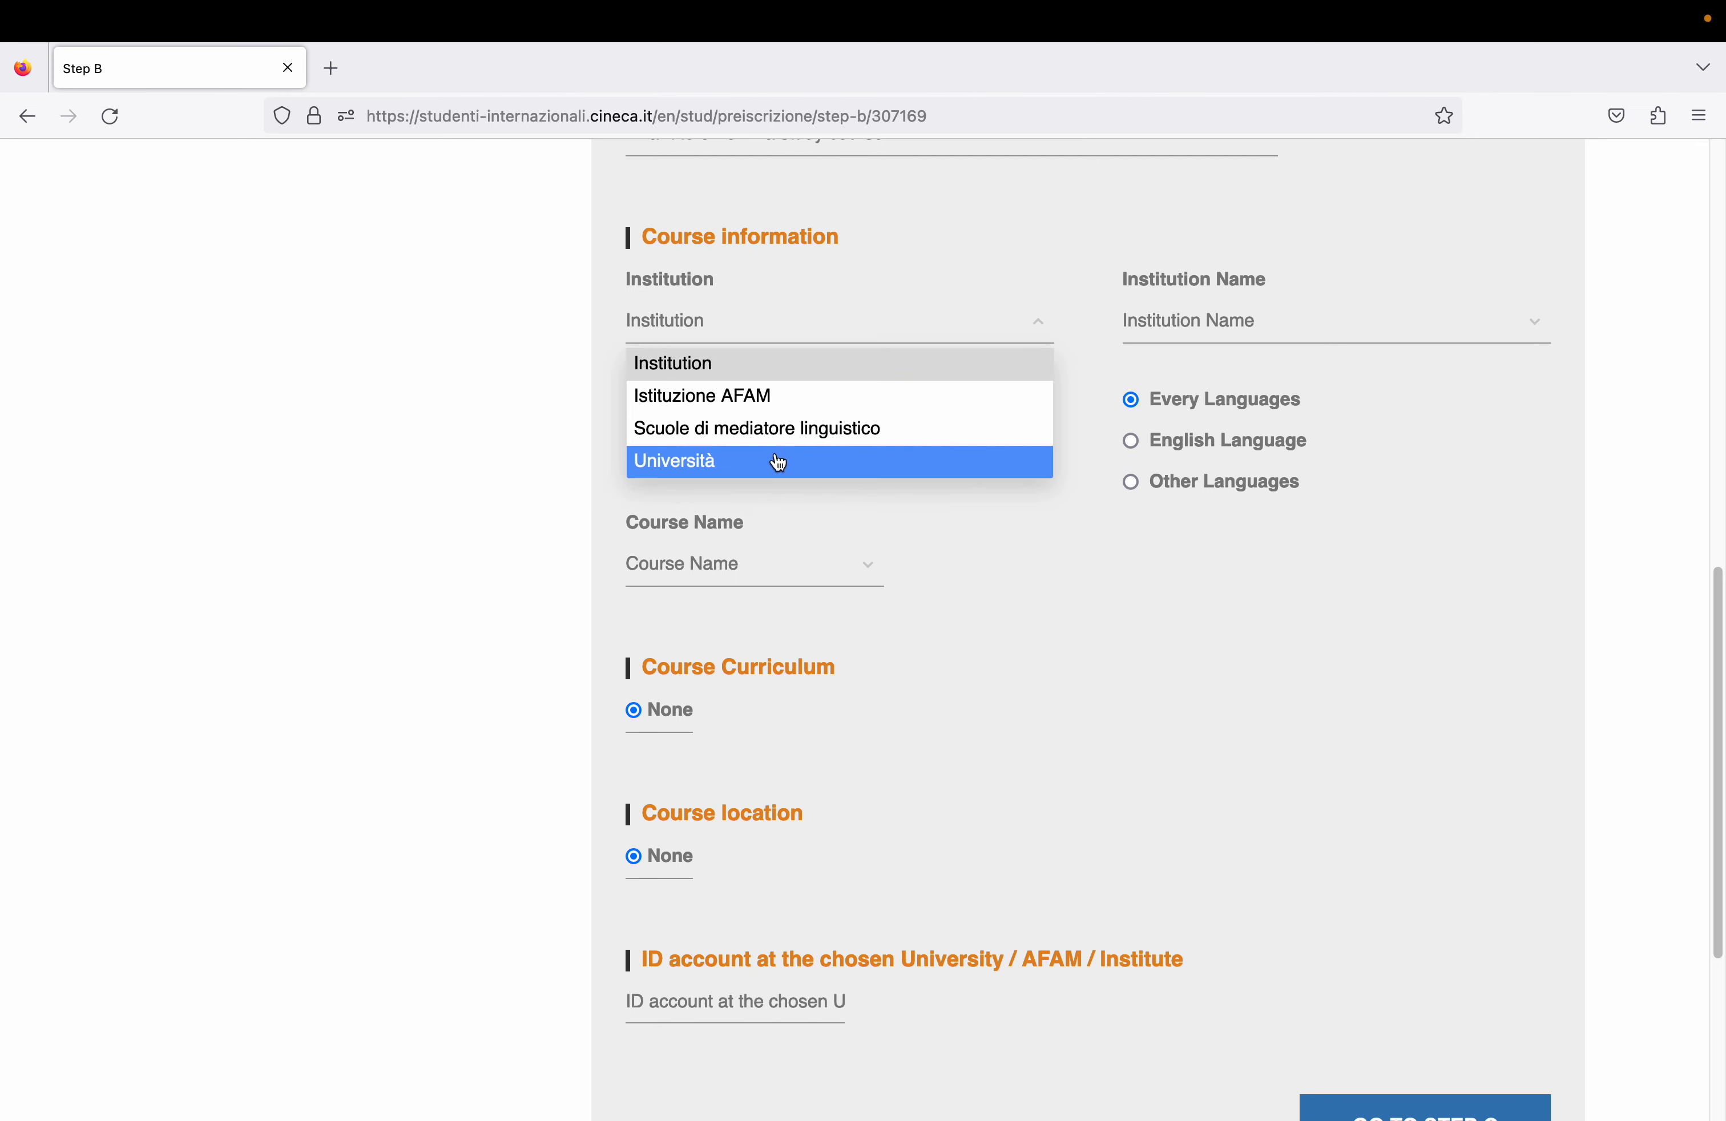
- Choose Scuole di mediatore linguistico as institution type and the Centro Masterly school in Palermo
left_click(823, 429)
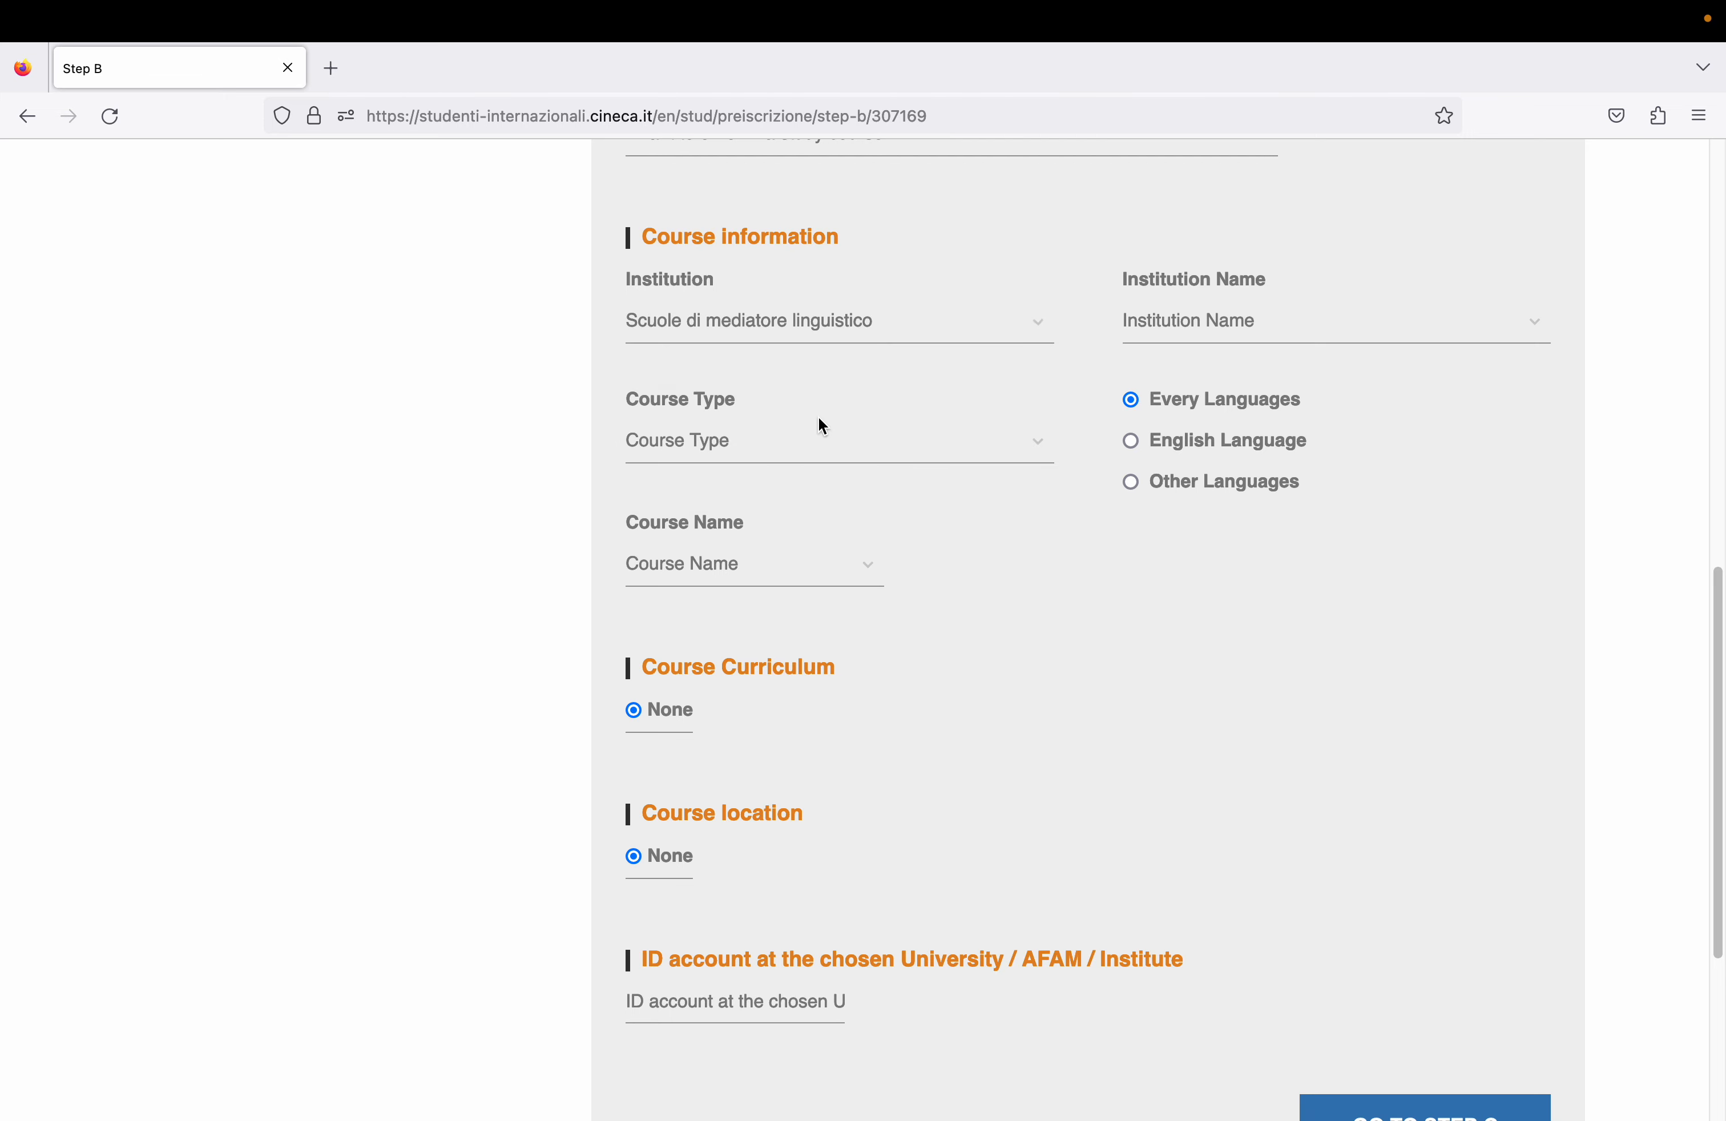
left_click(1015, 339)
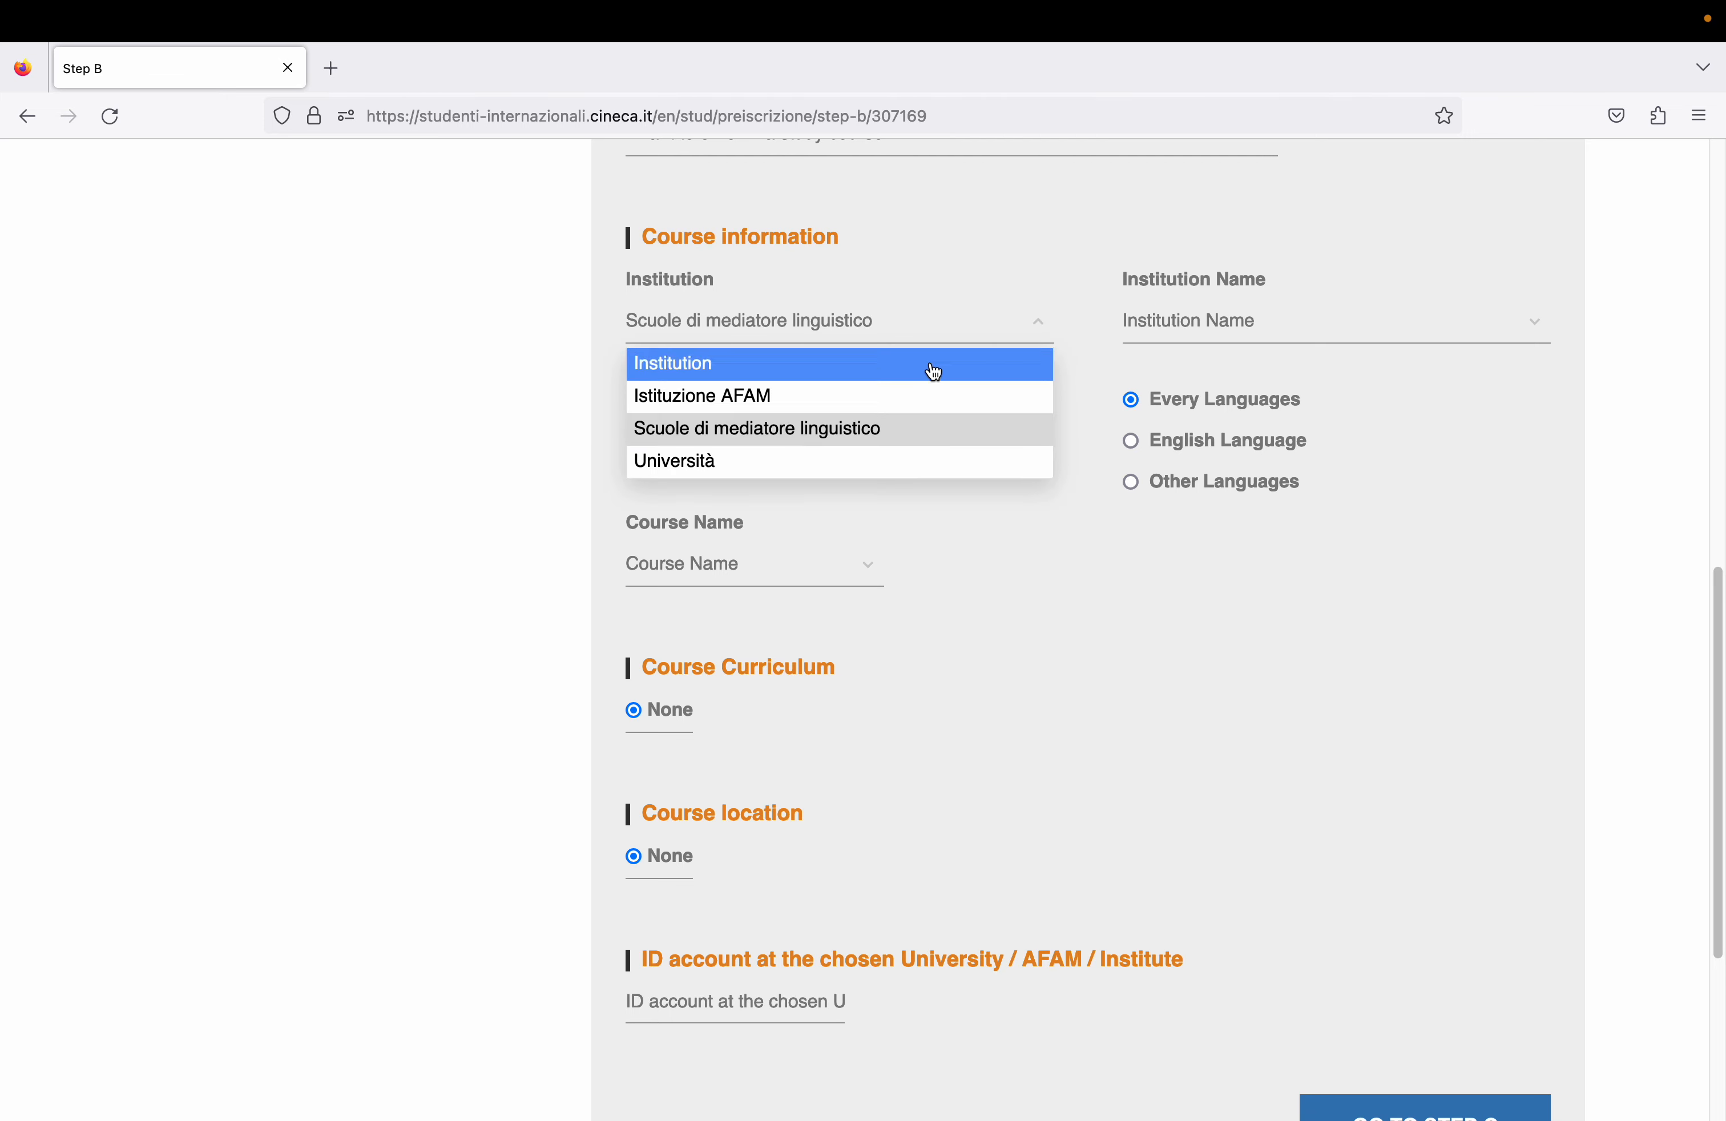
left_click(820, 439)
left_click(1263, 328)
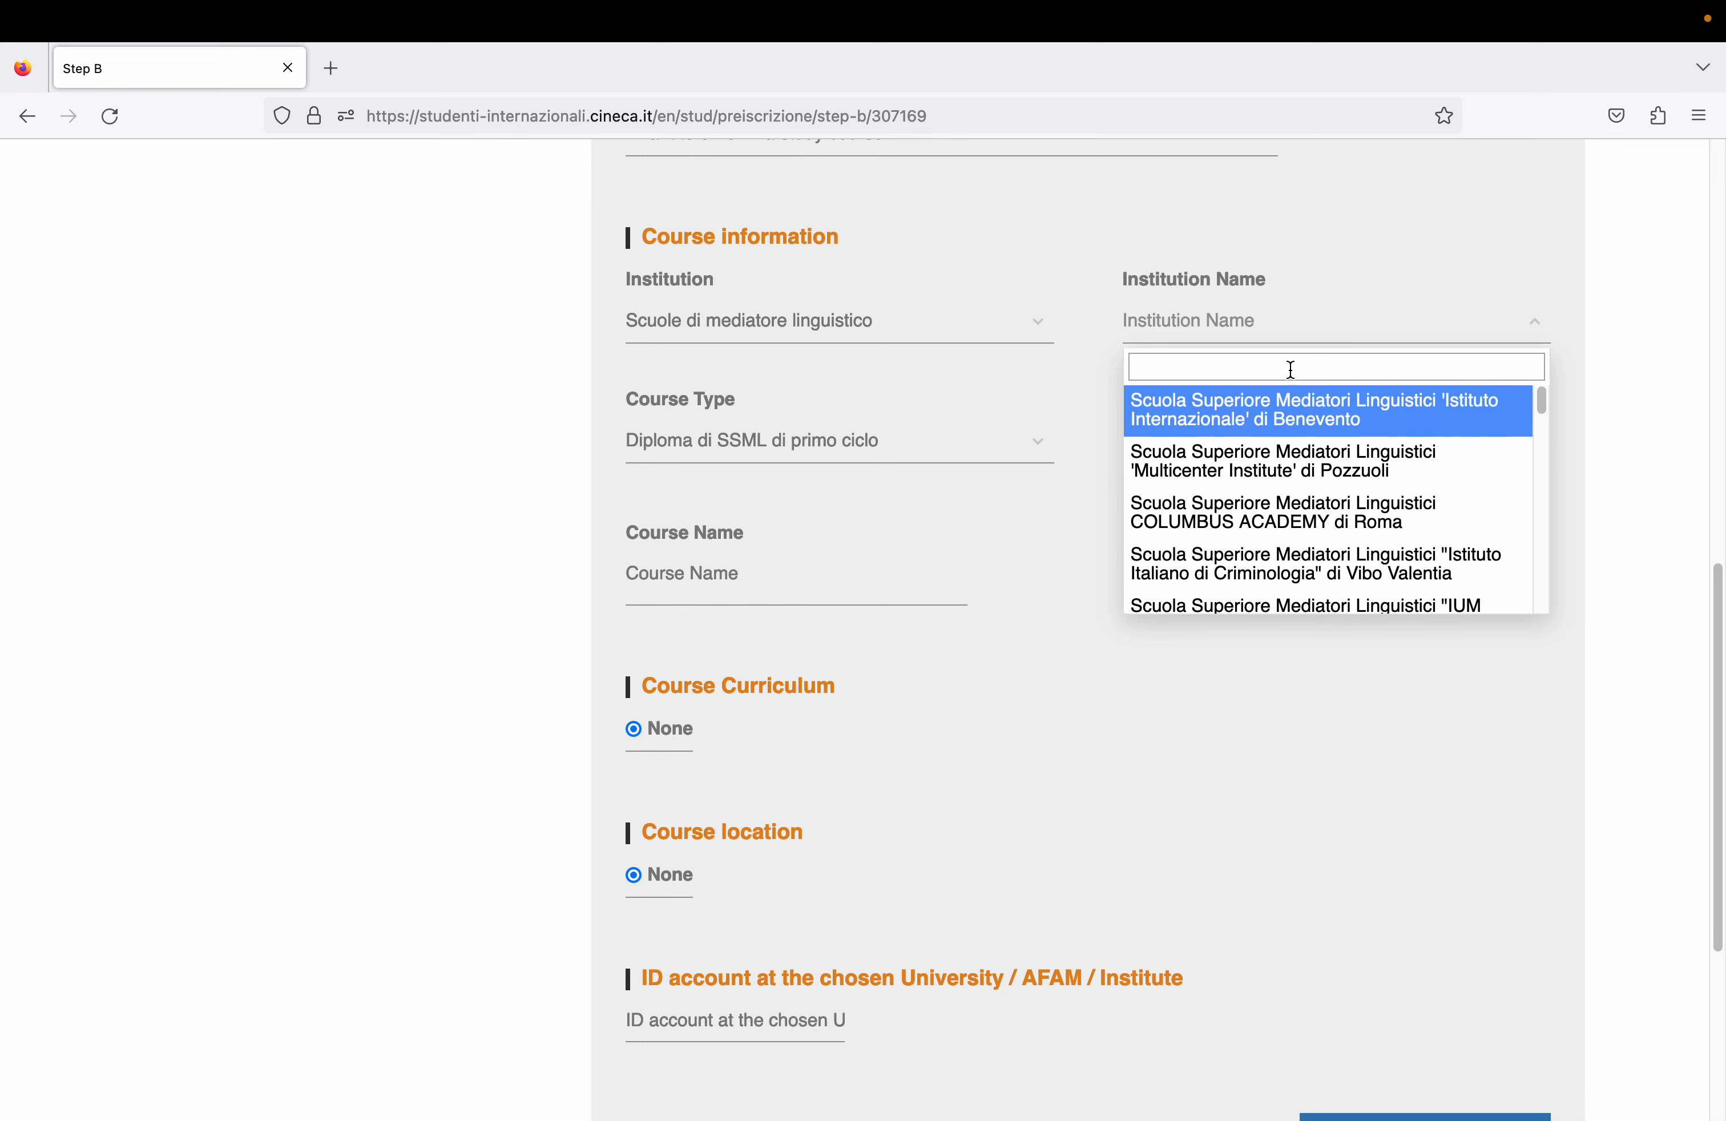
type("pal")
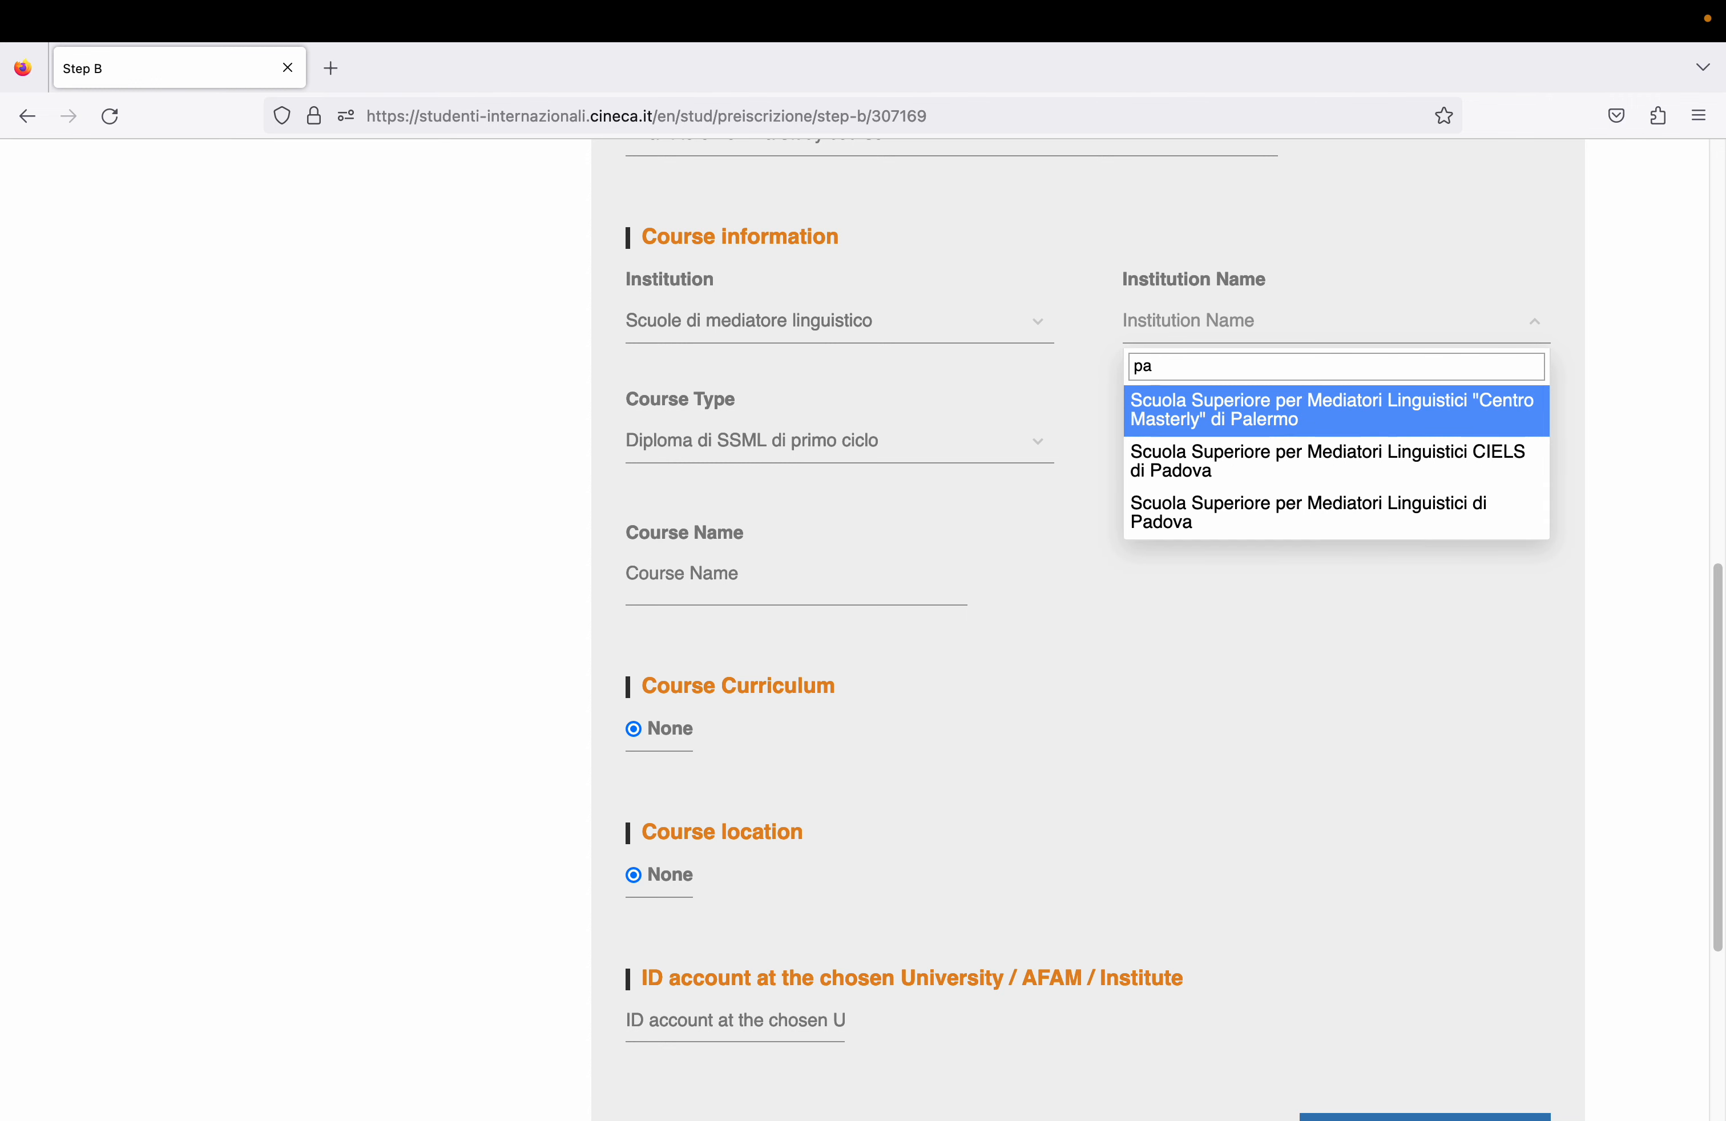
left_click(1360, 420)
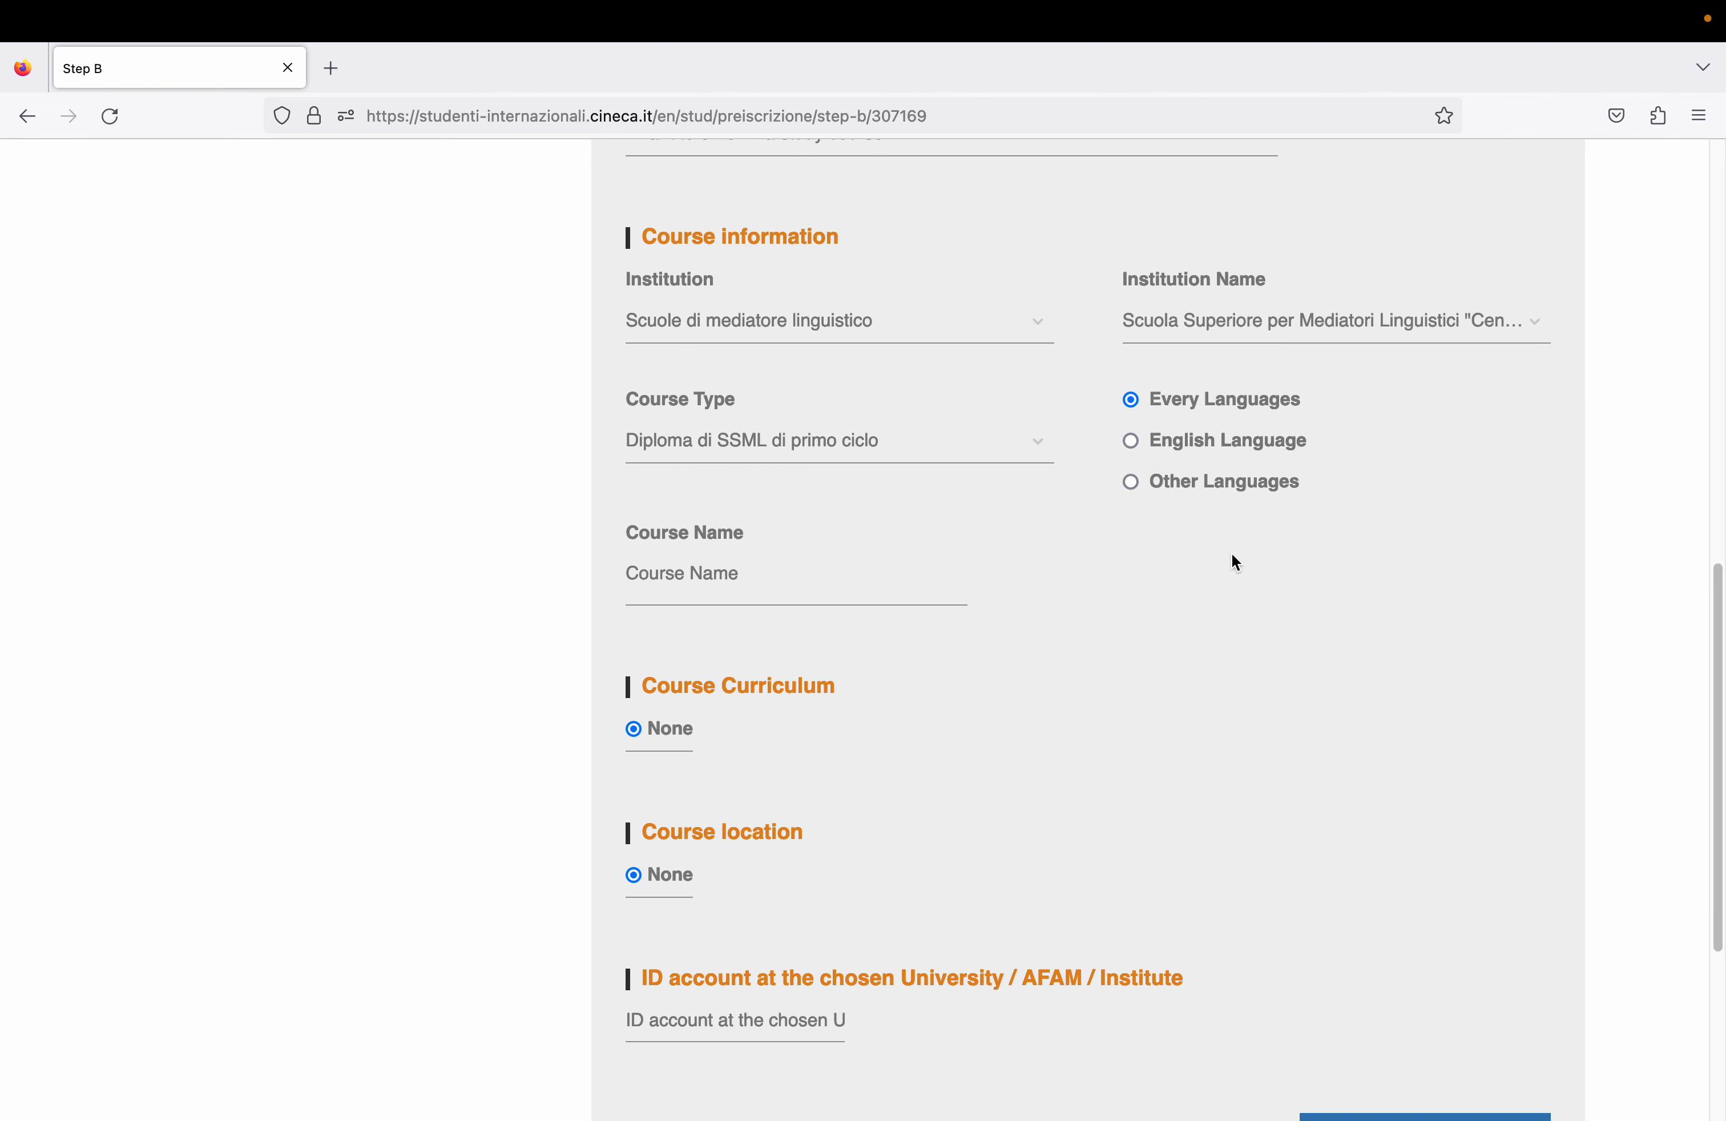
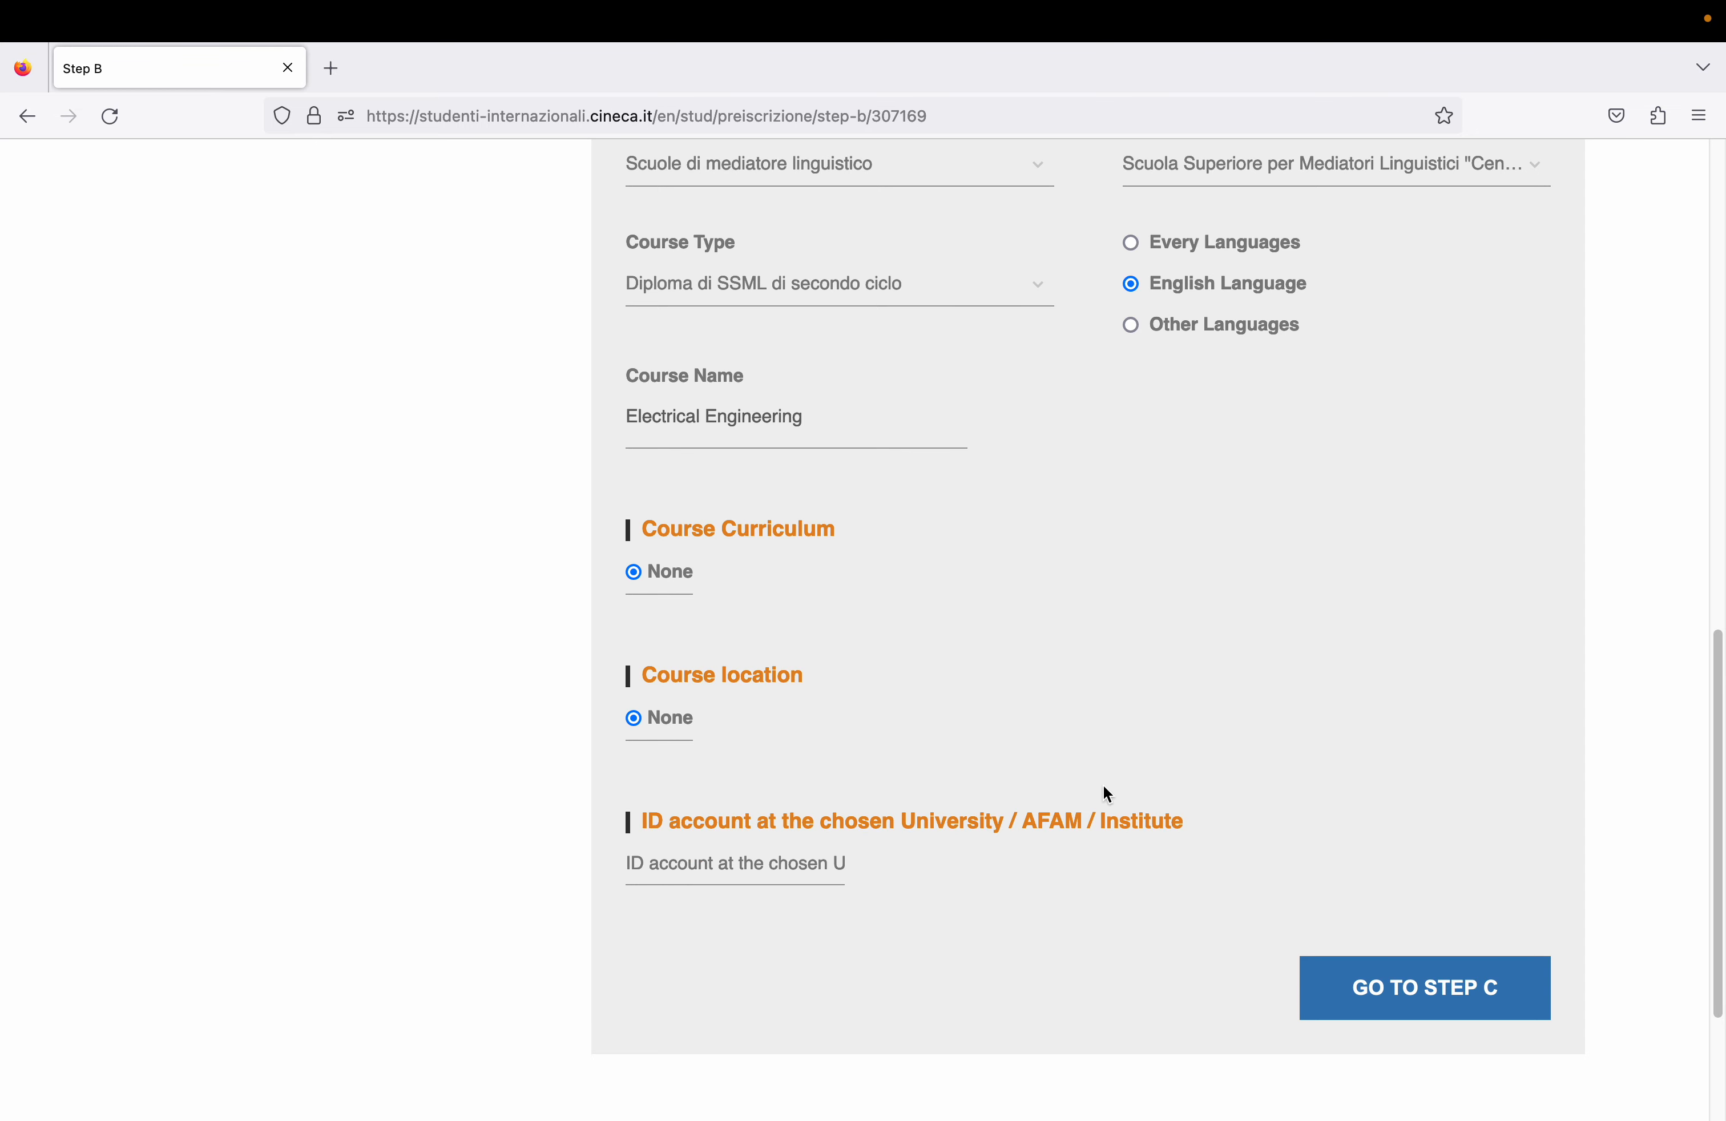
- Leave Step B with Electrical Engineering chosen and continue to Step C
left_click(1398, 1000)
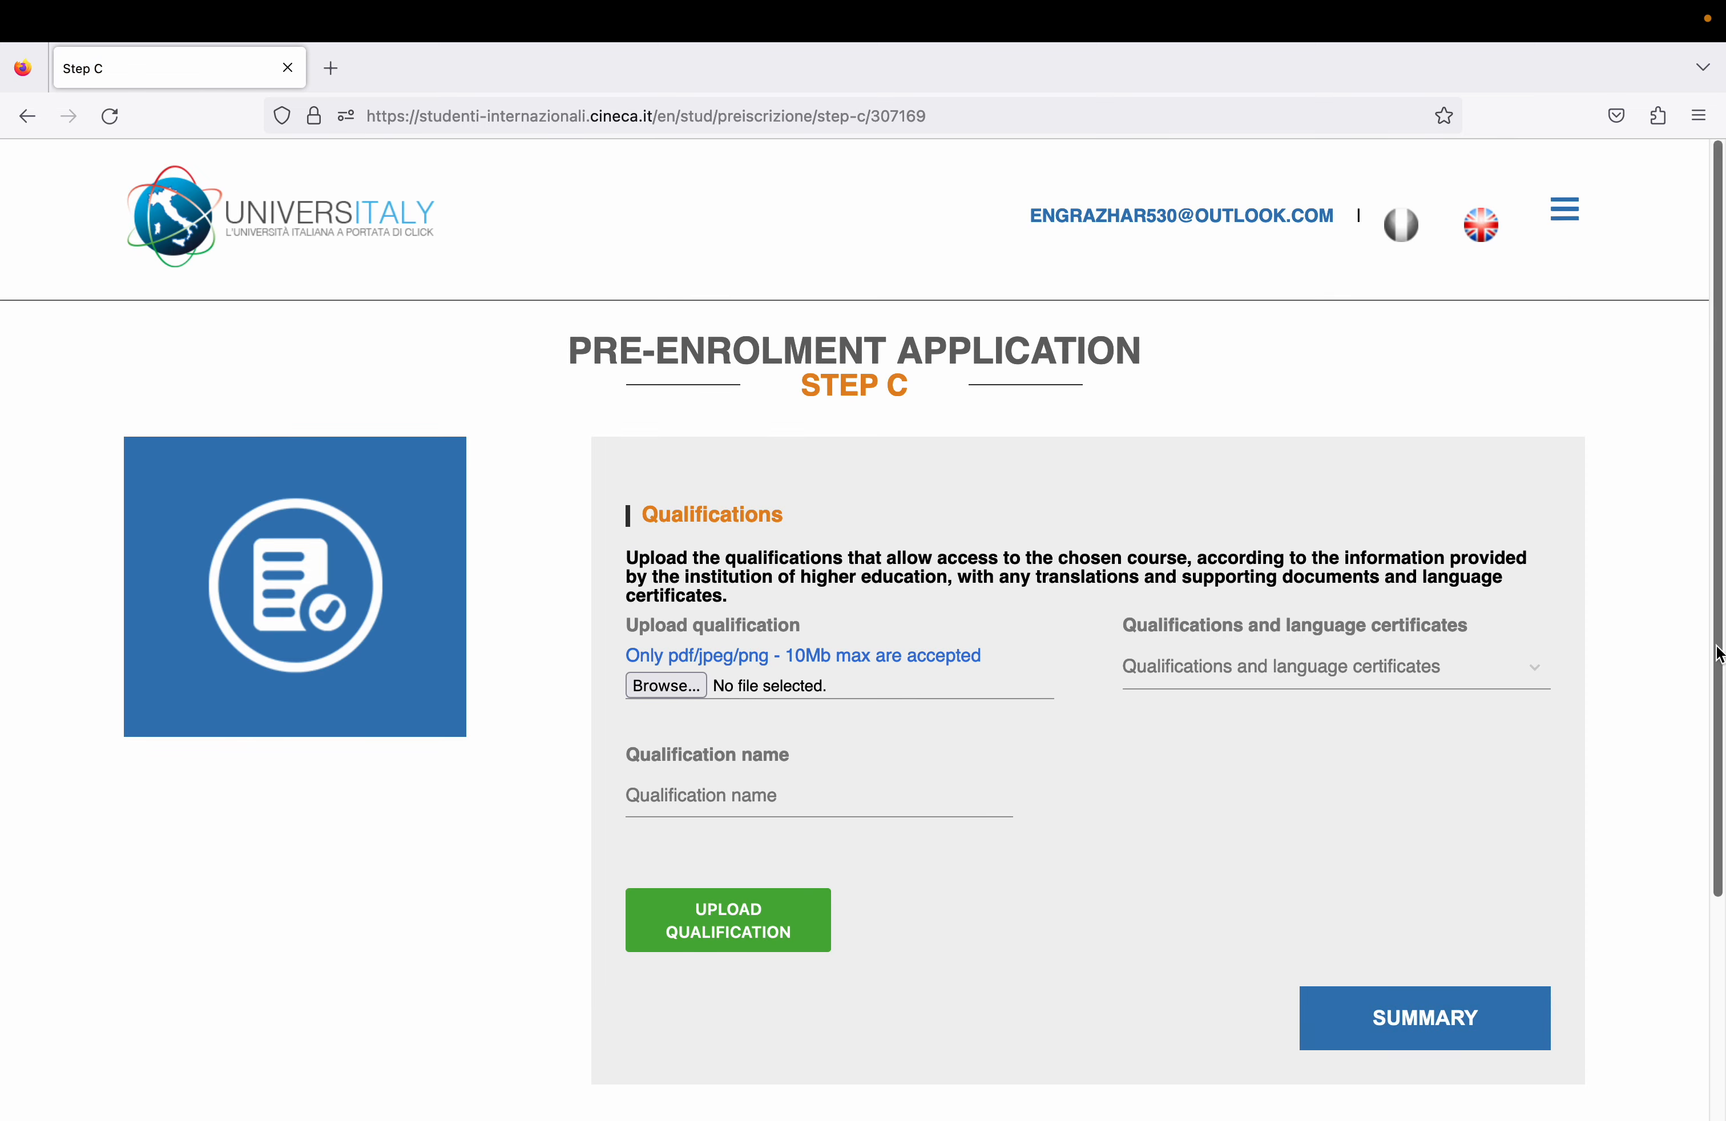
- Select Bachelor Degree.pdf_compressed.pdf from the MUST Bachelore Degree folder in Documents
scroll(1696, 739, "down", 3)
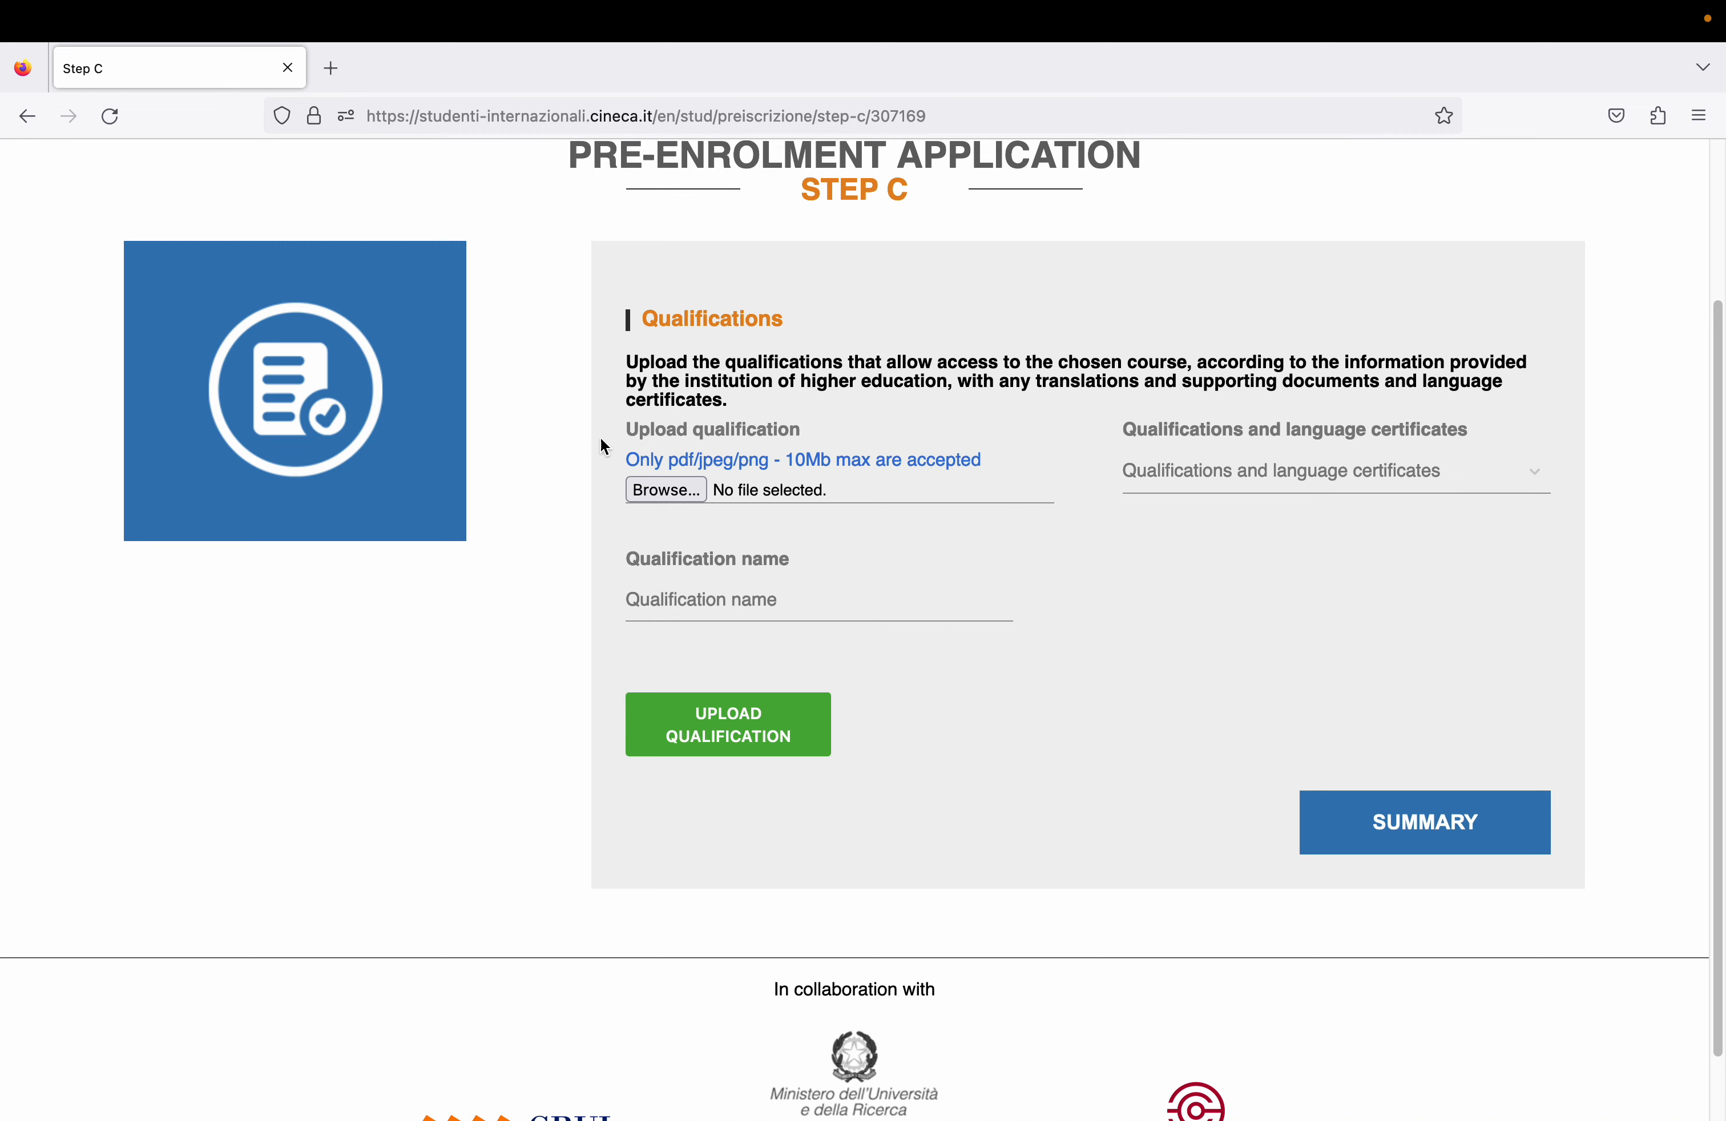
left_click(643, 494)
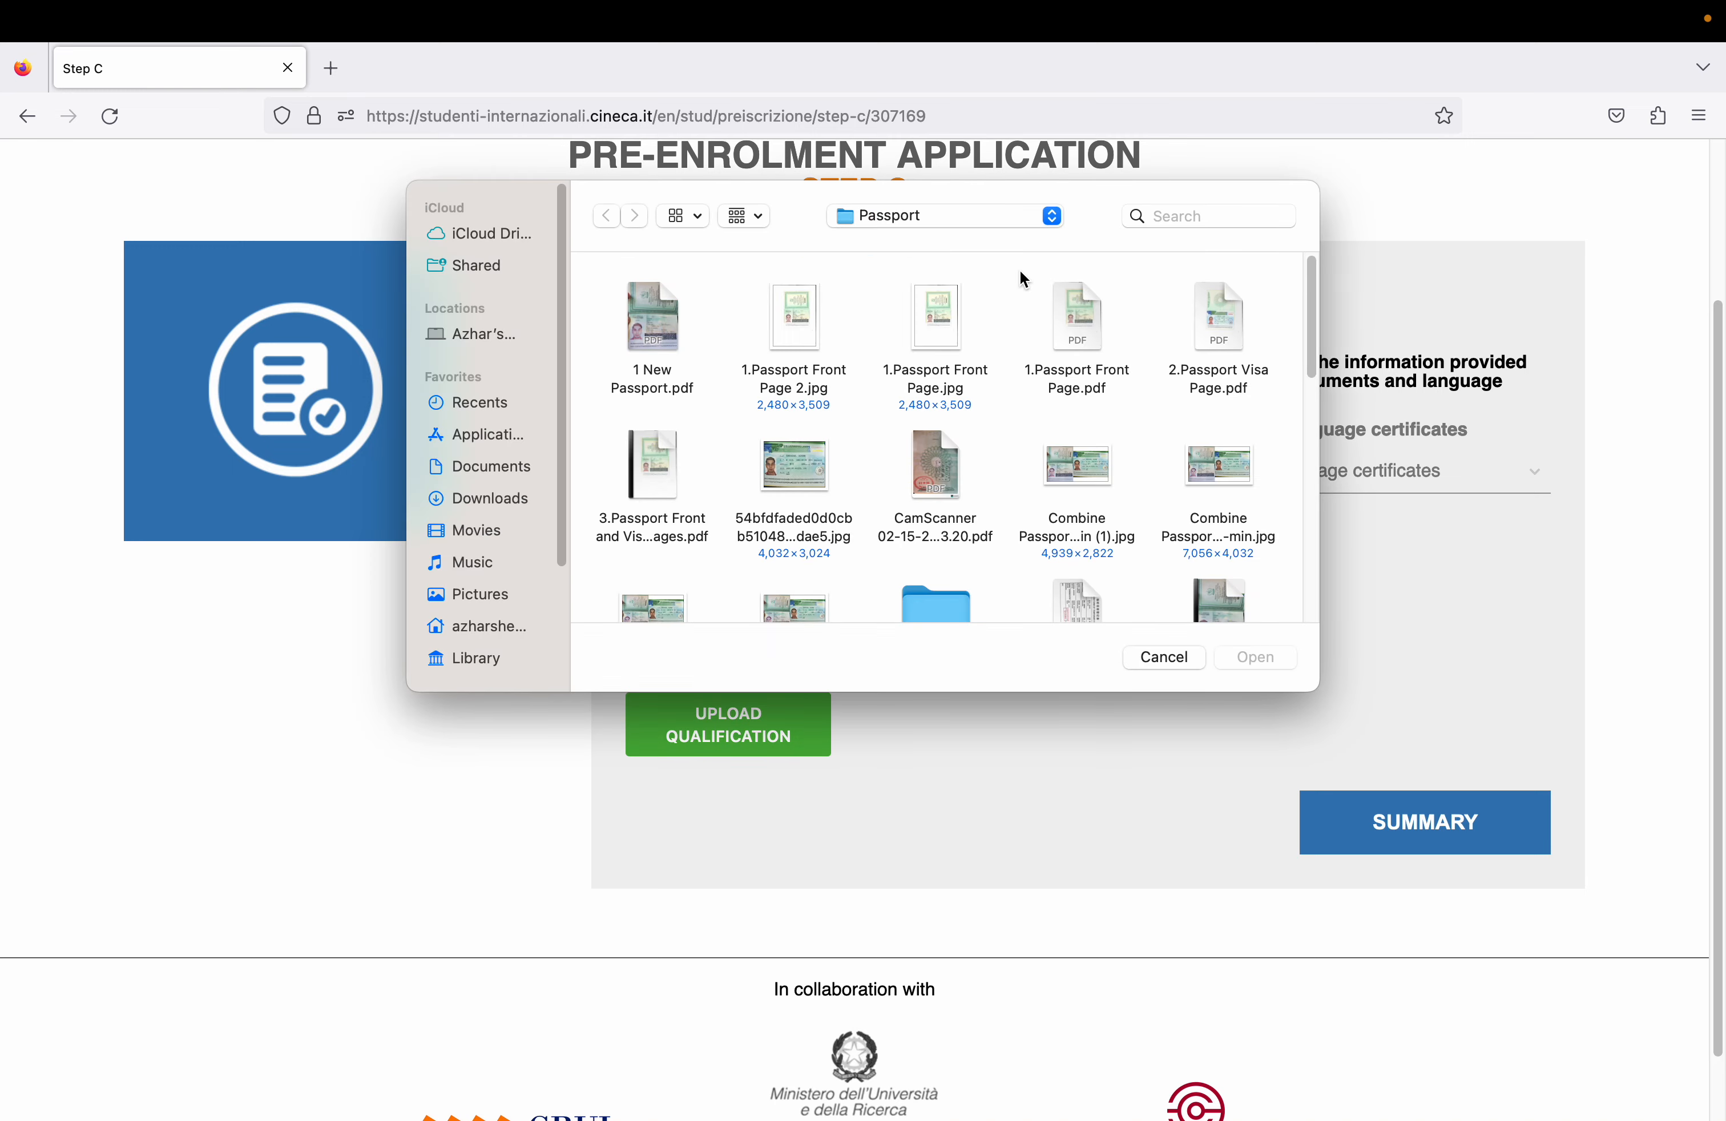
left_click(1014, 215)
left_click(1009, 243)
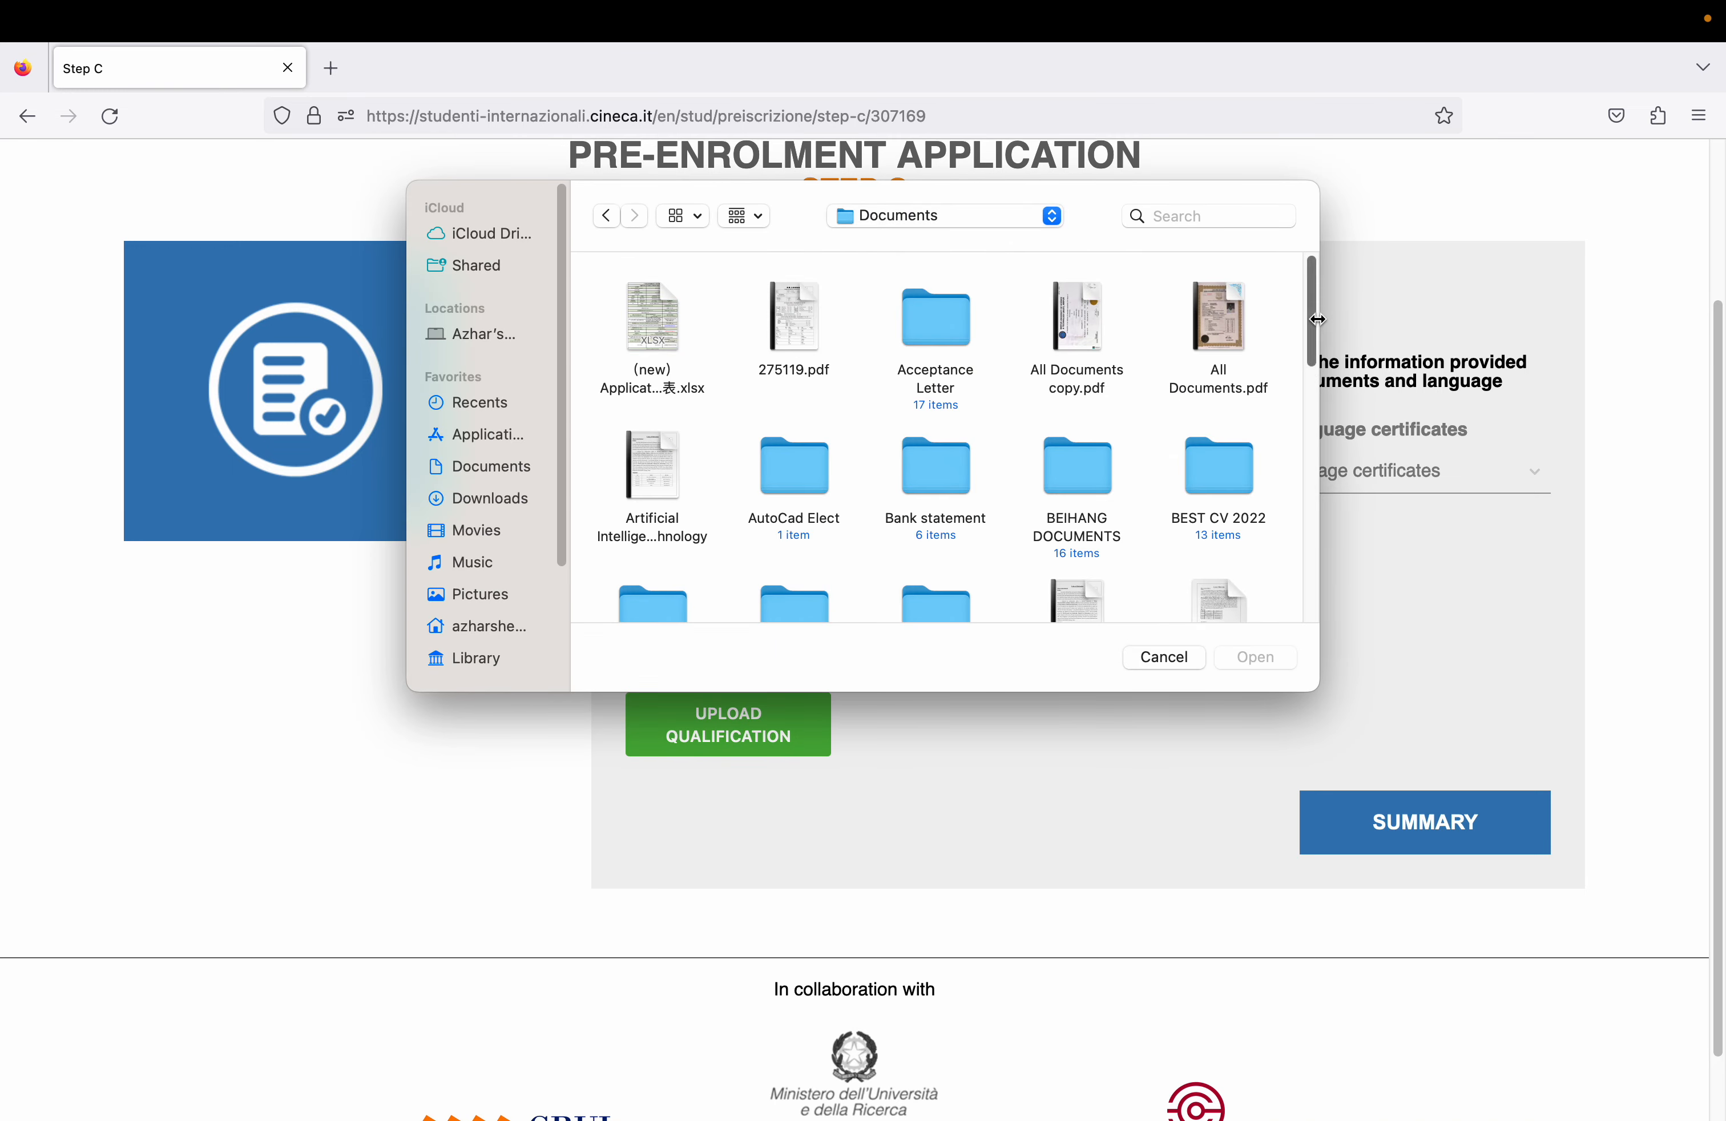
left_click_drag(1308, 315, 1313, 549)
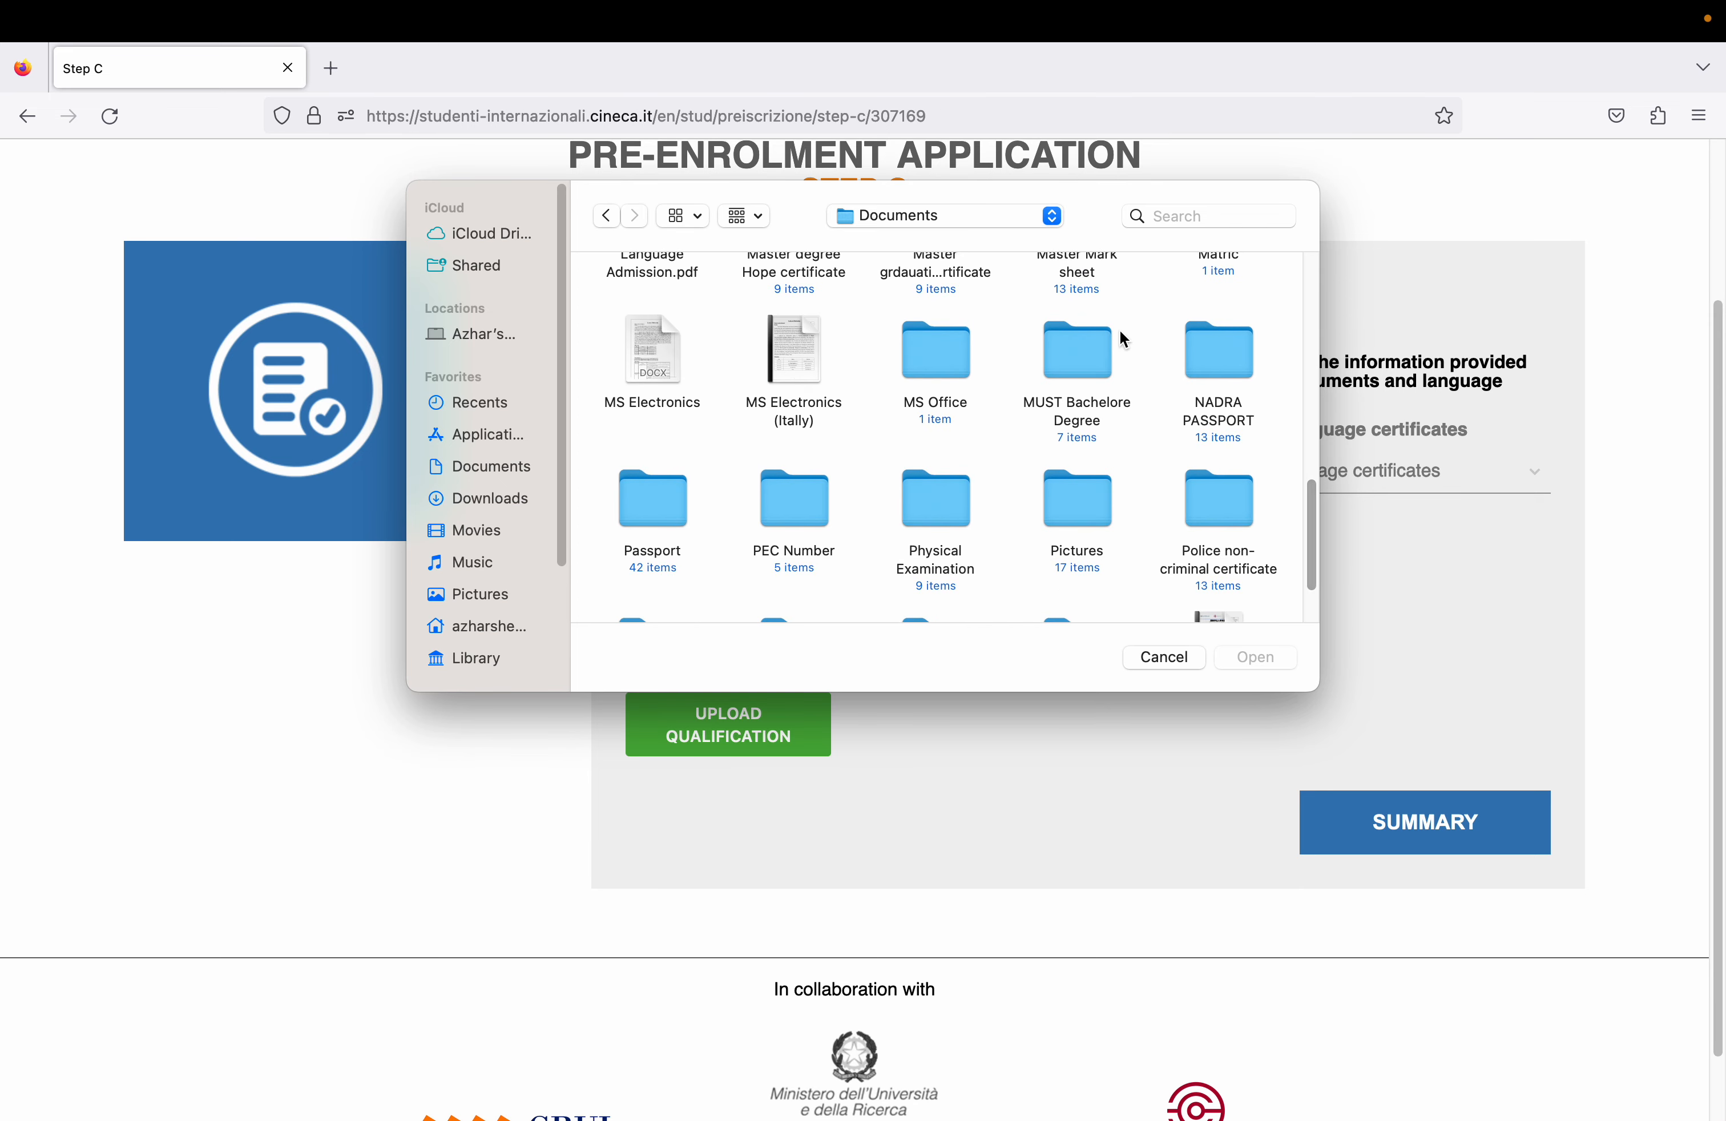
double_click(1087, 358)
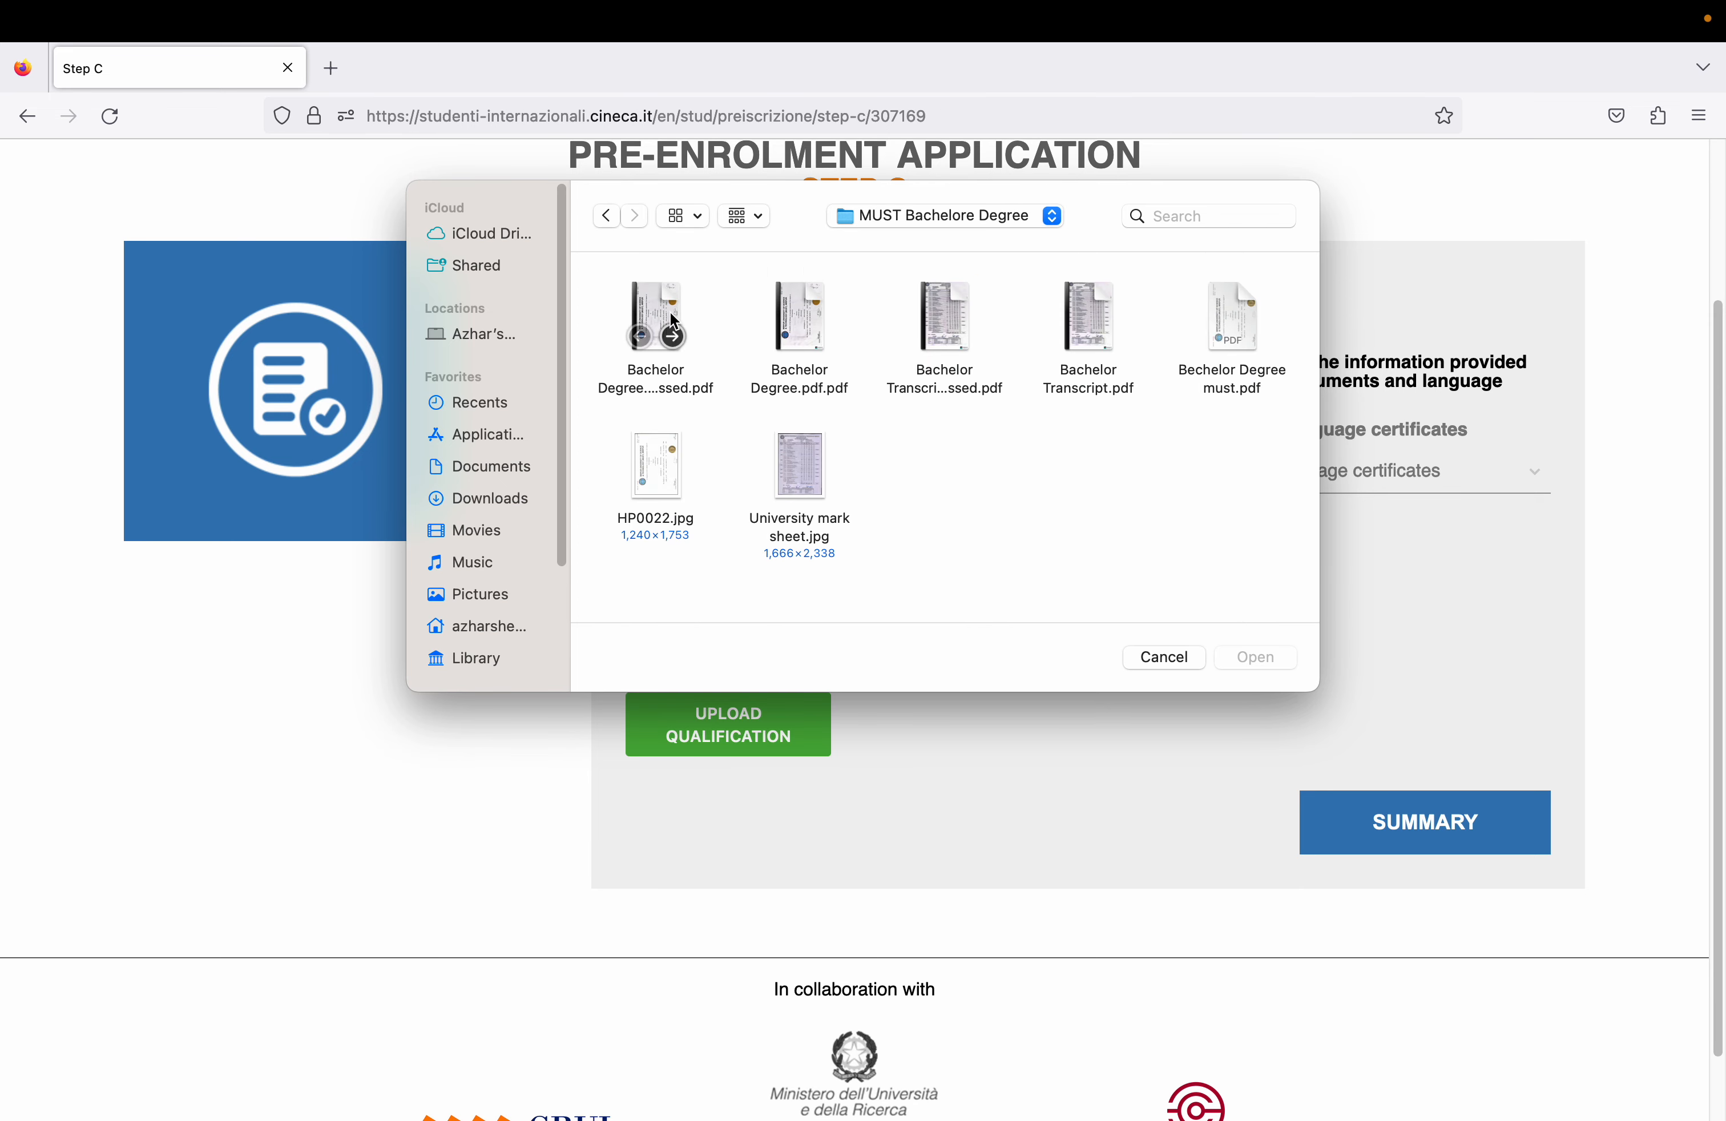
double_click(670, 311)
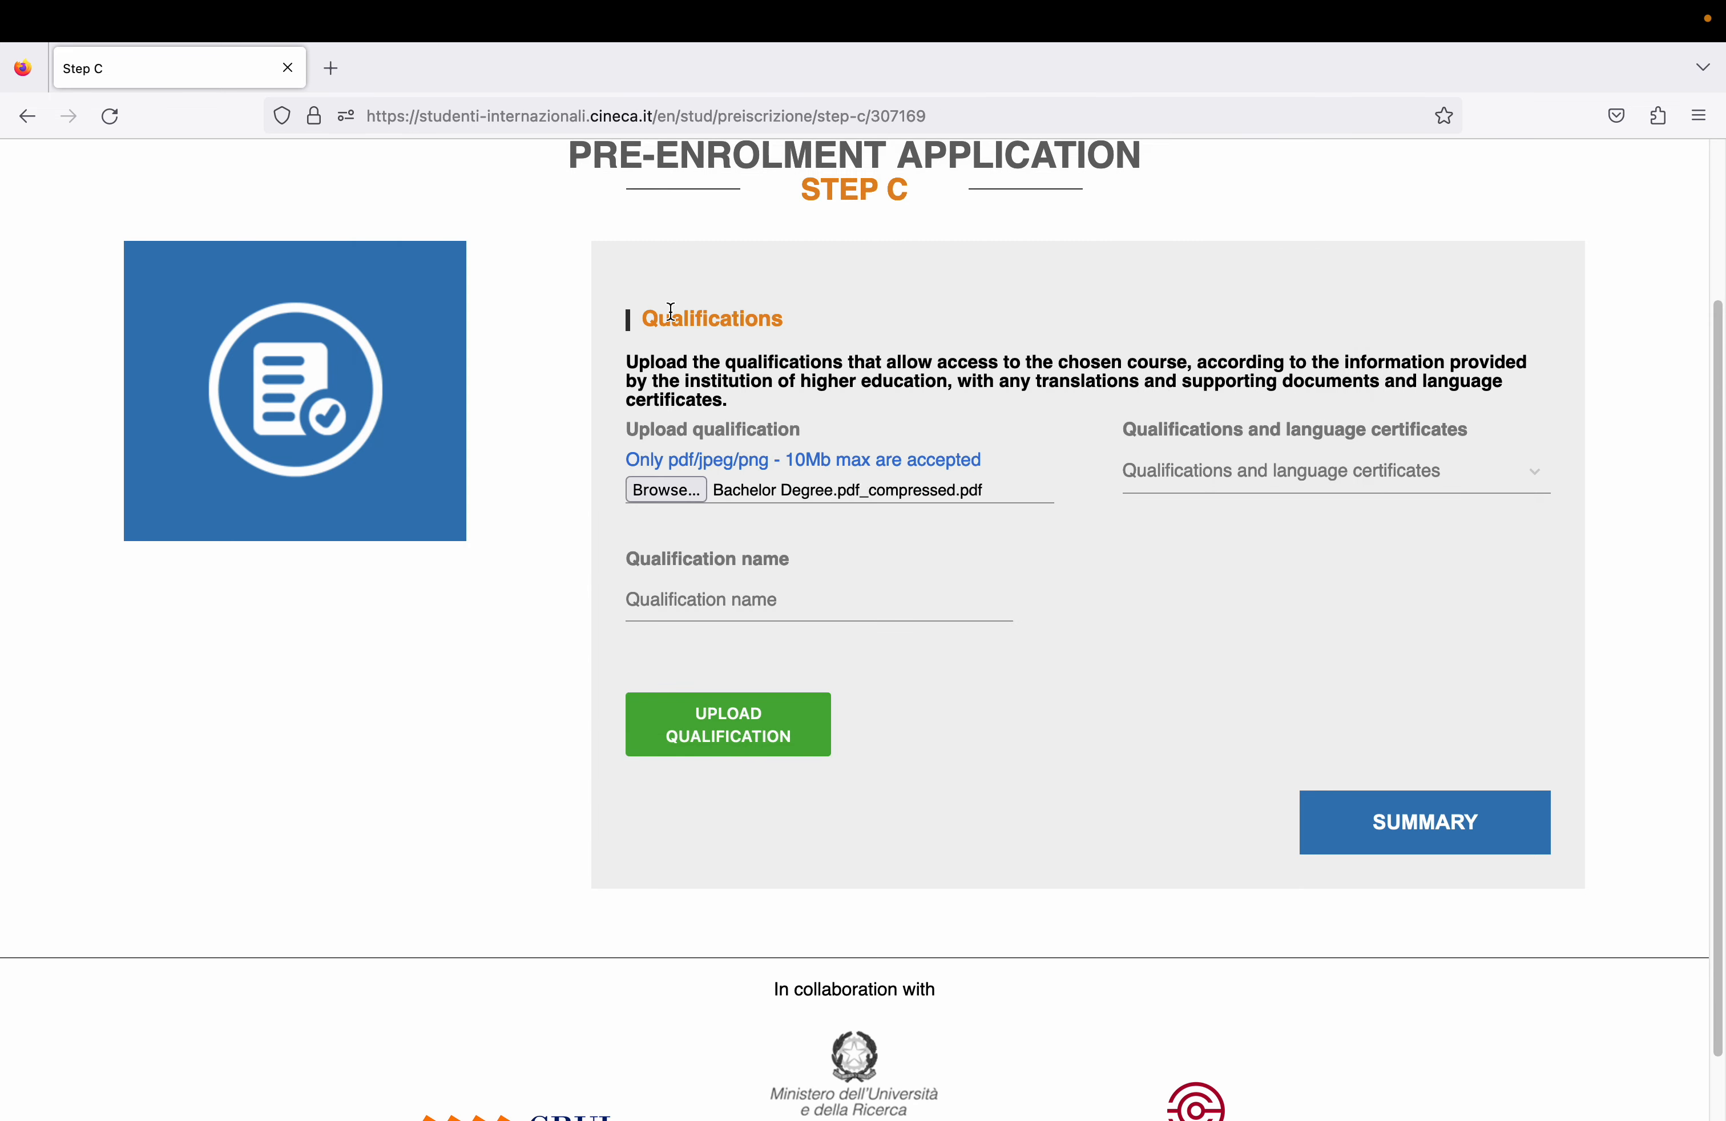
- Set the type to Final Diploma, name it 'Bachelor degree', and upload it
left_click(1296, 484)
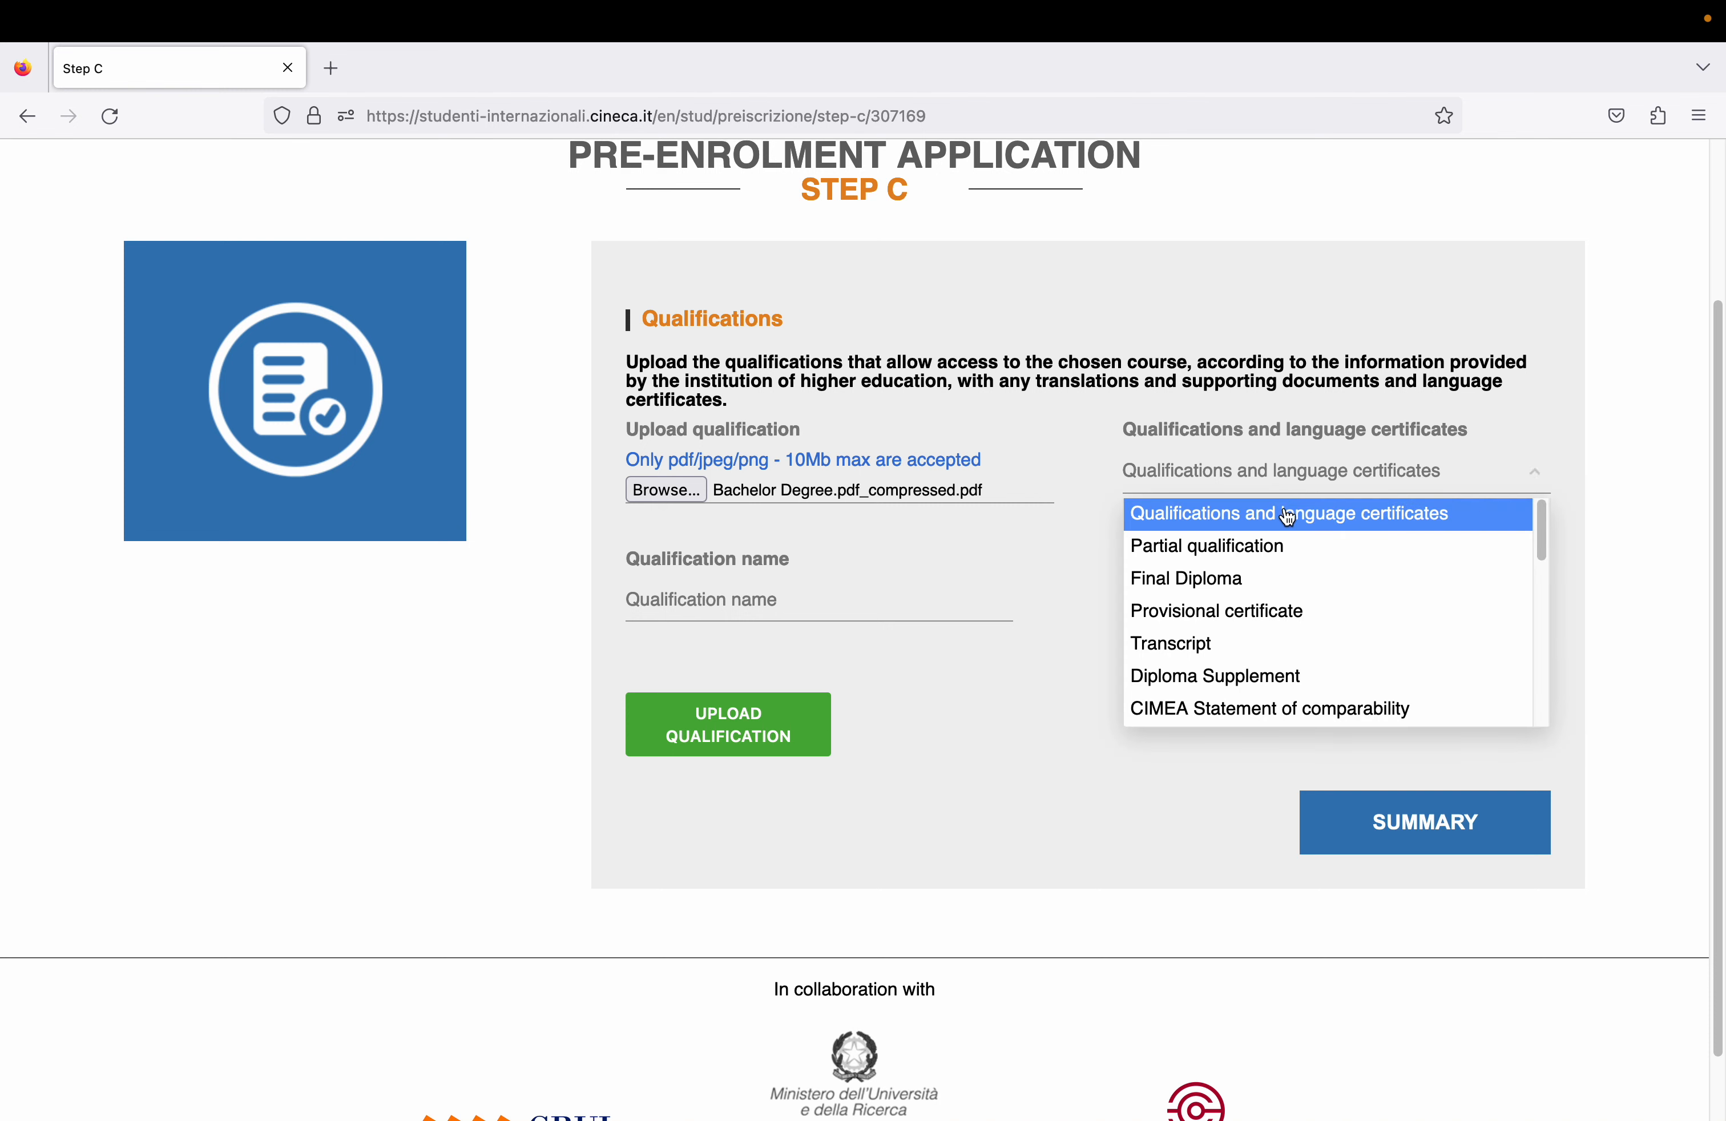
left_click(1249, 579)
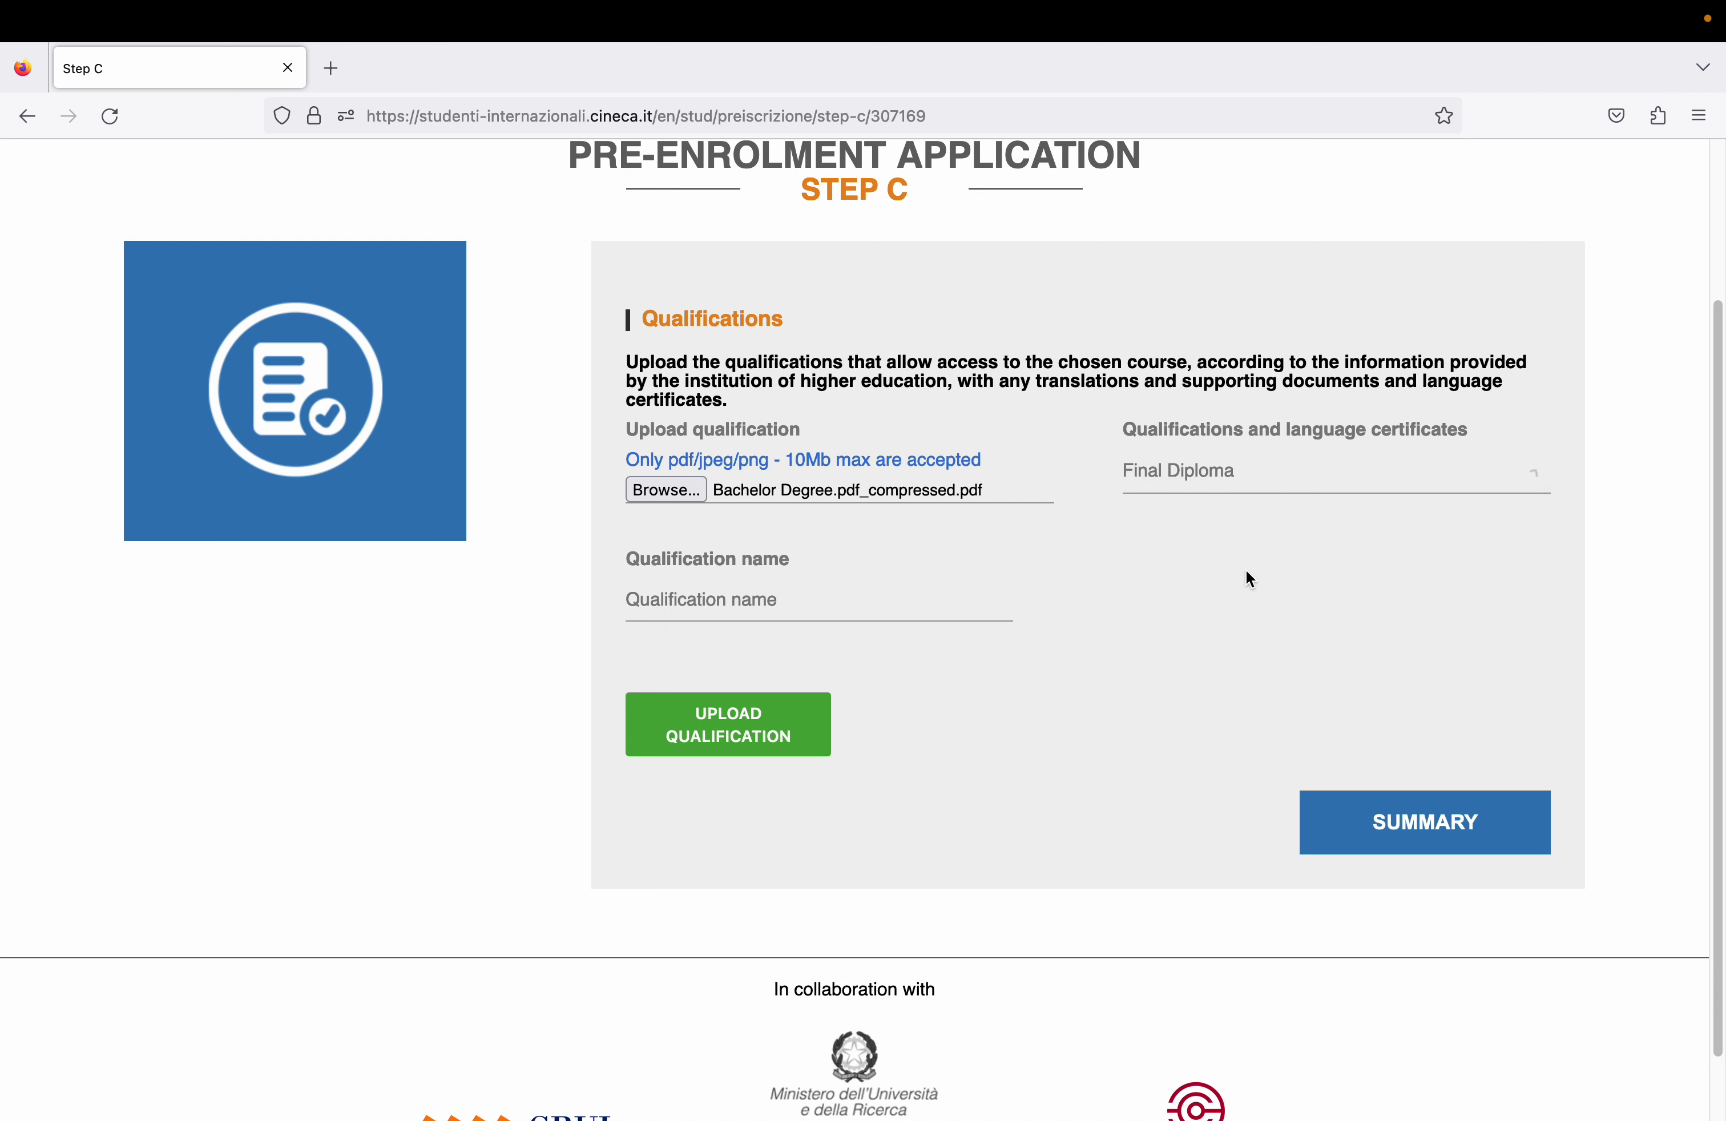
left_click(767, 592)
type("Bachelore degree")
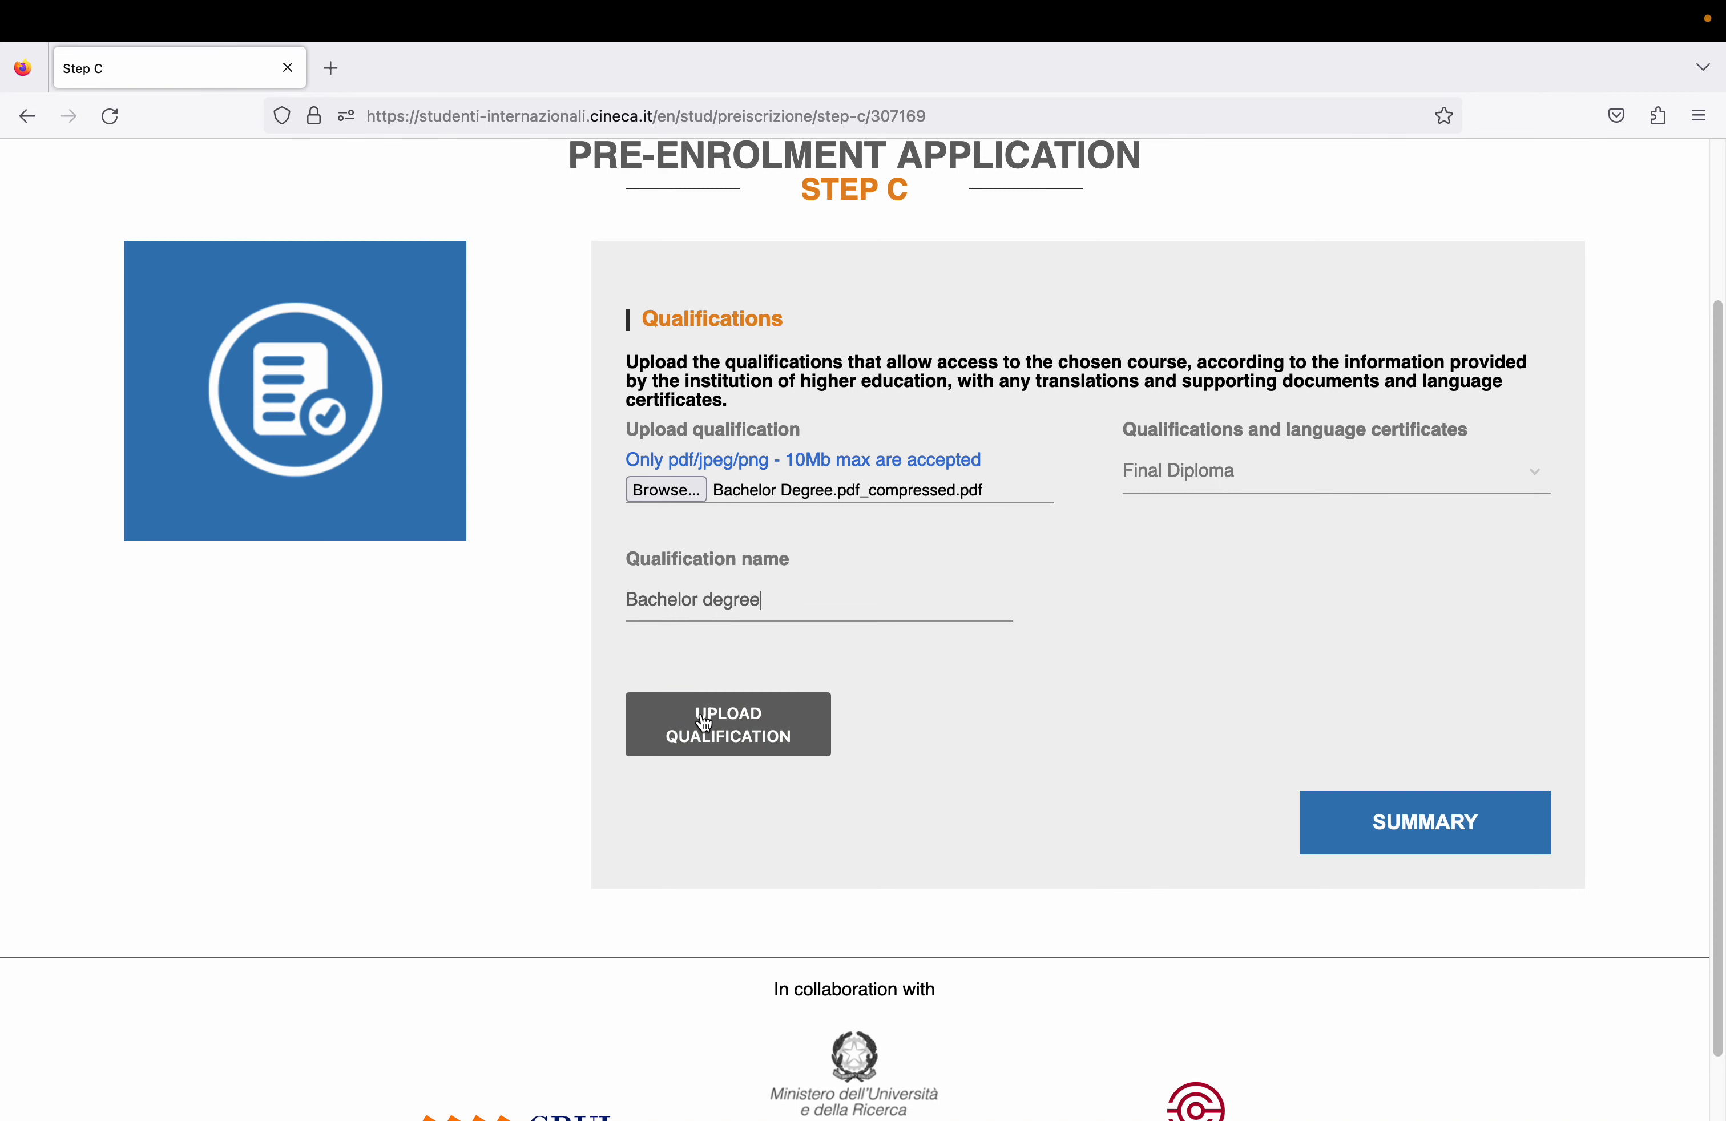
left_click(703, 722)
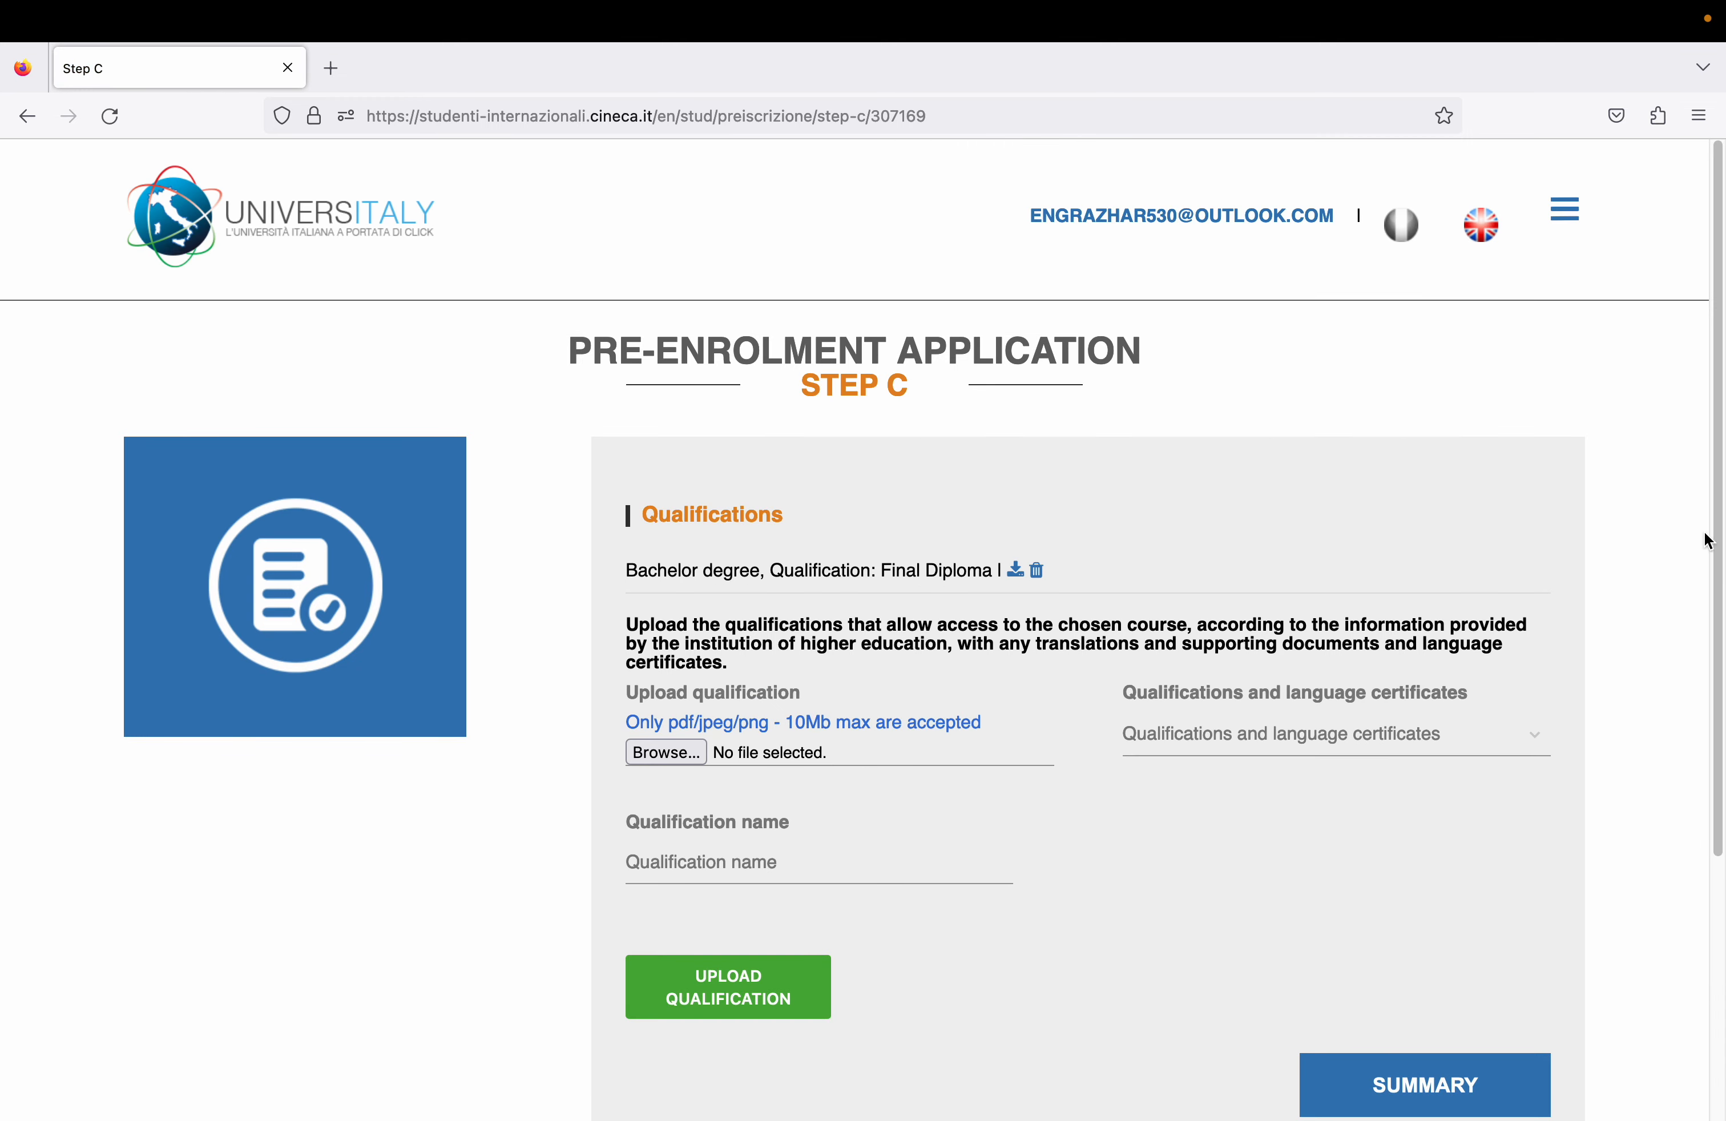
- Upload Bachelor Transcript_compressed.pdf as a Transcript named 'Bachelor Transcript'
left_click_drag(1715, 533, 1719, 674)
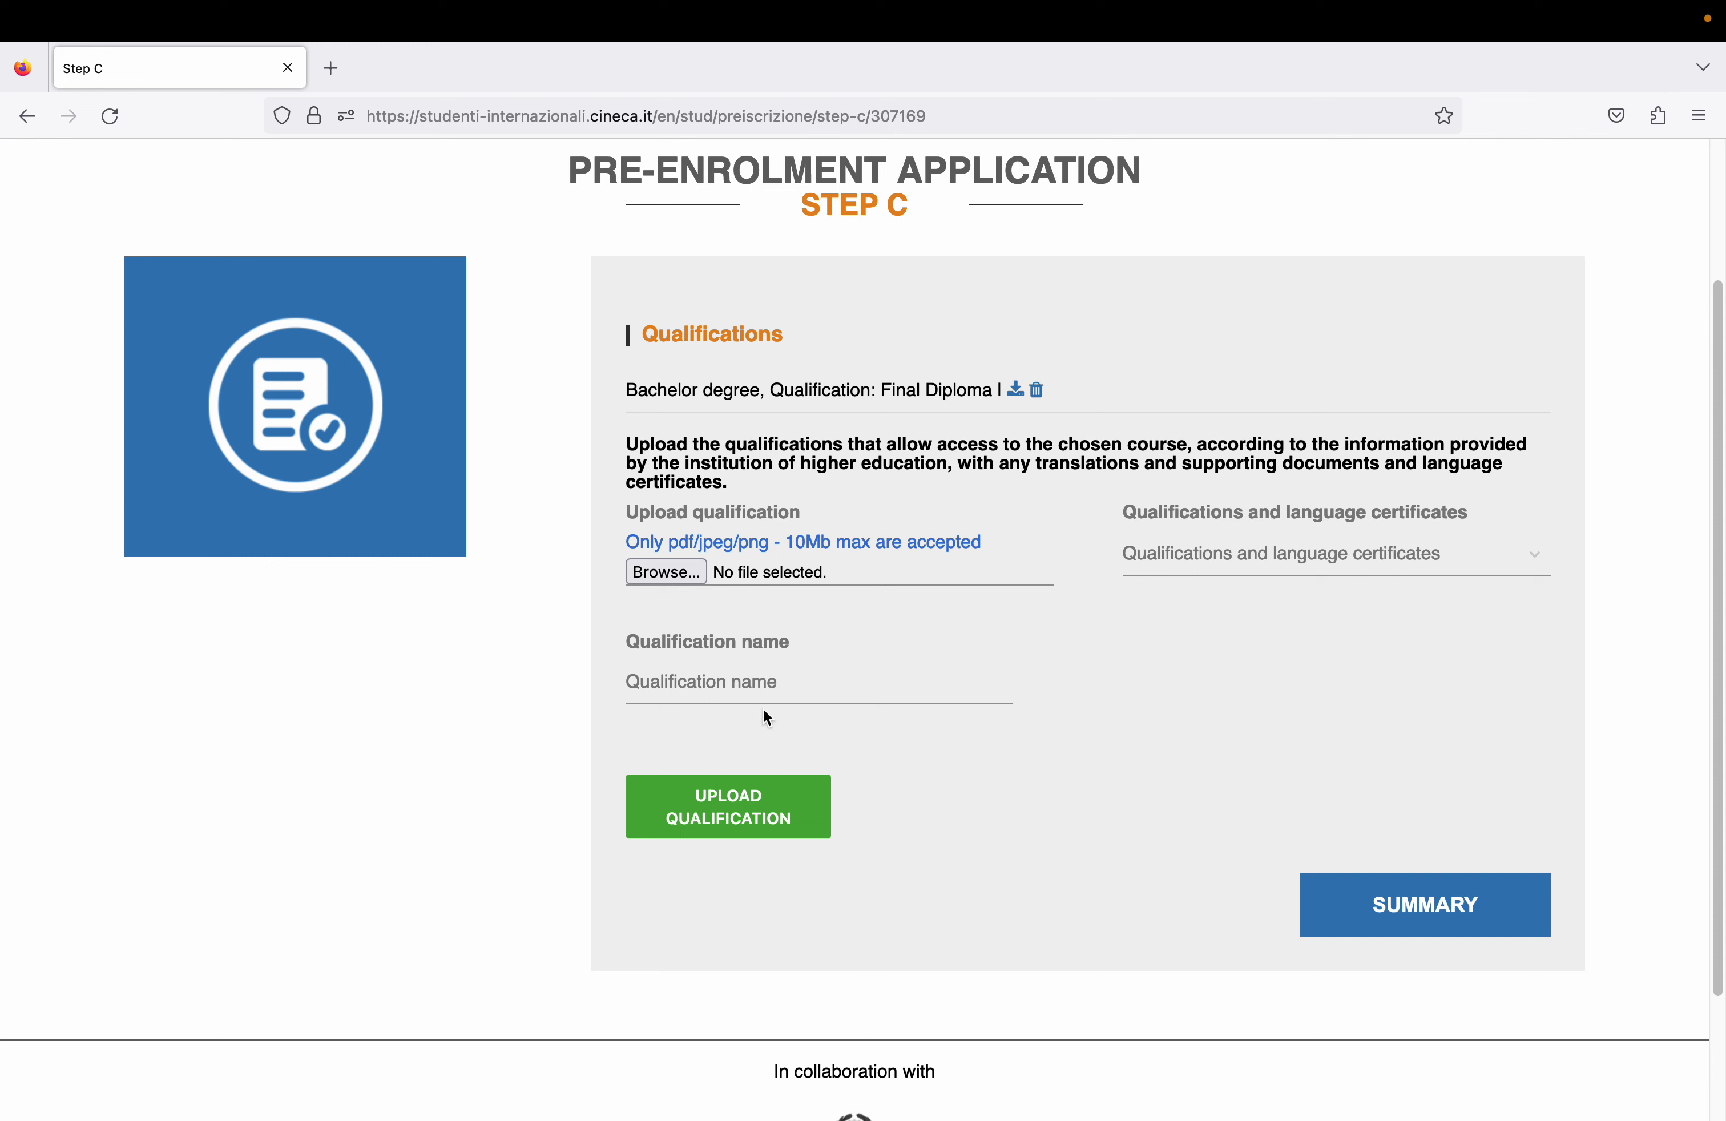
left_click(1225, 559)
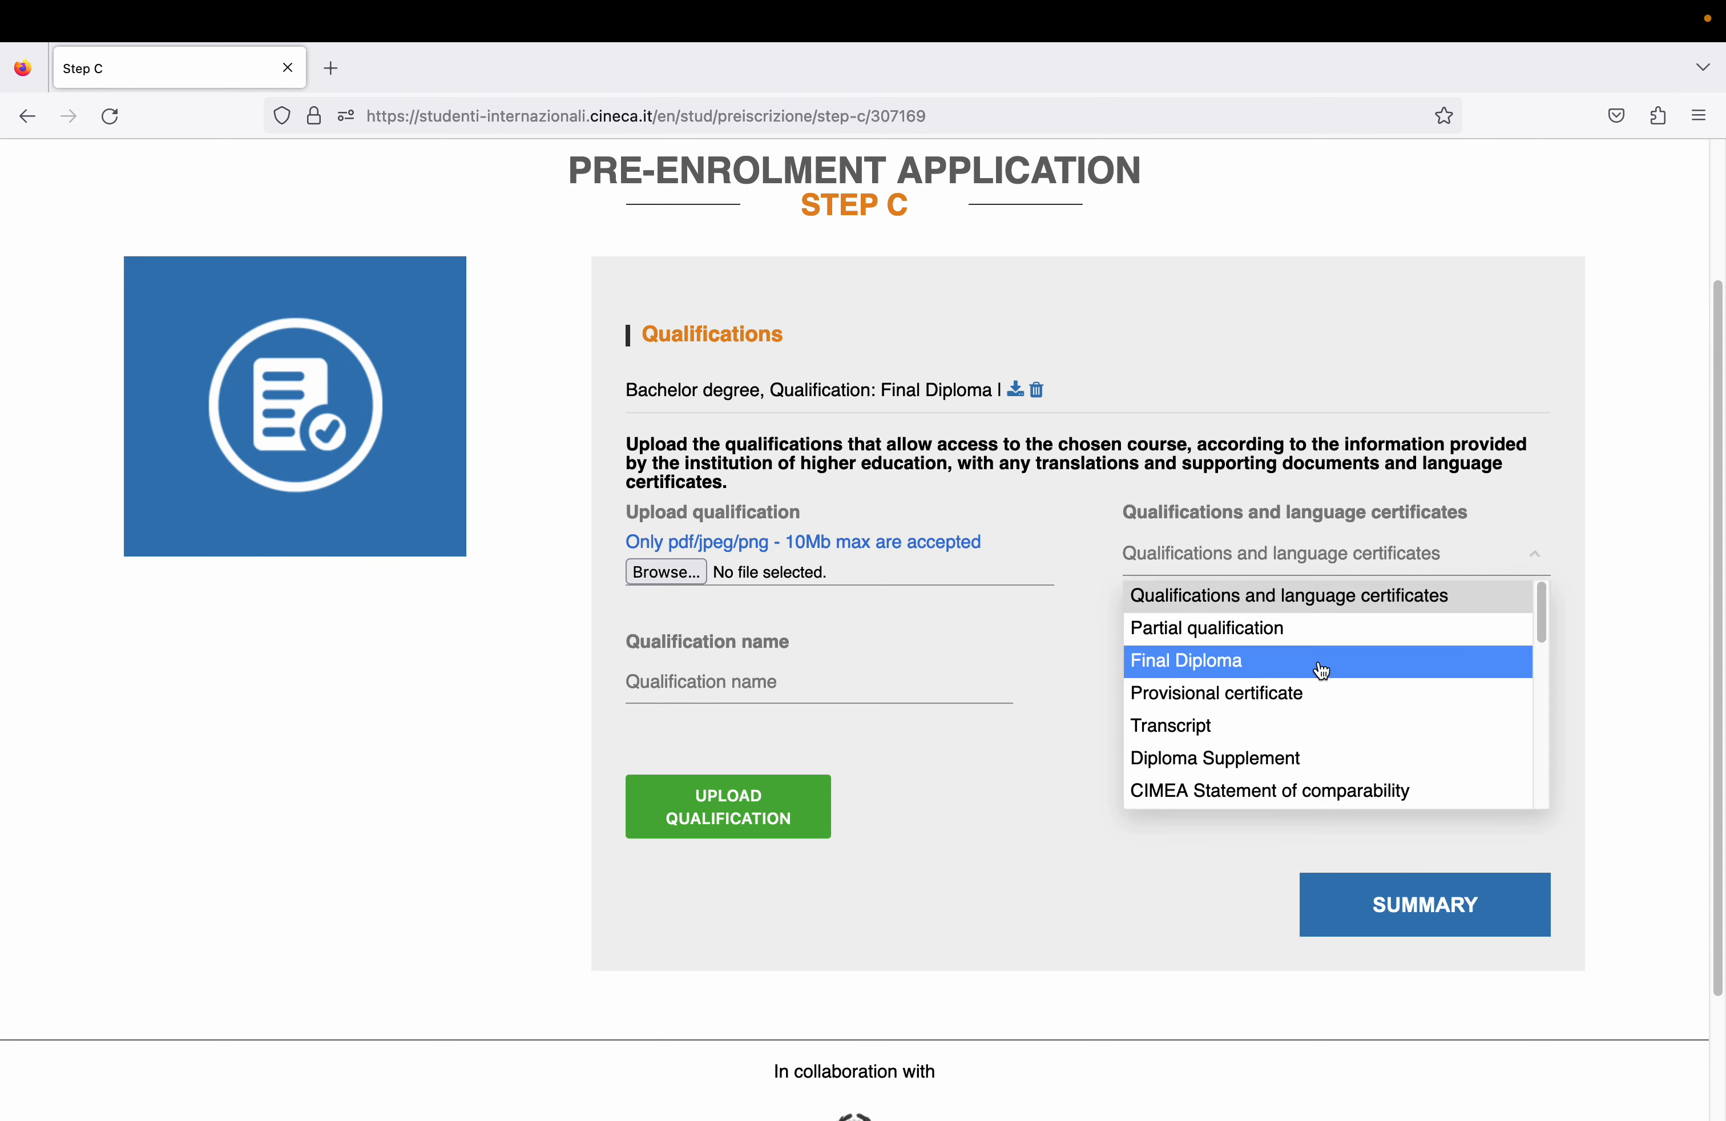
mouse_move(1544, 641)
left_mouse_down()
mouse_move(1541, 801)
mouse_move(1536, 656)
left_mouse_up()
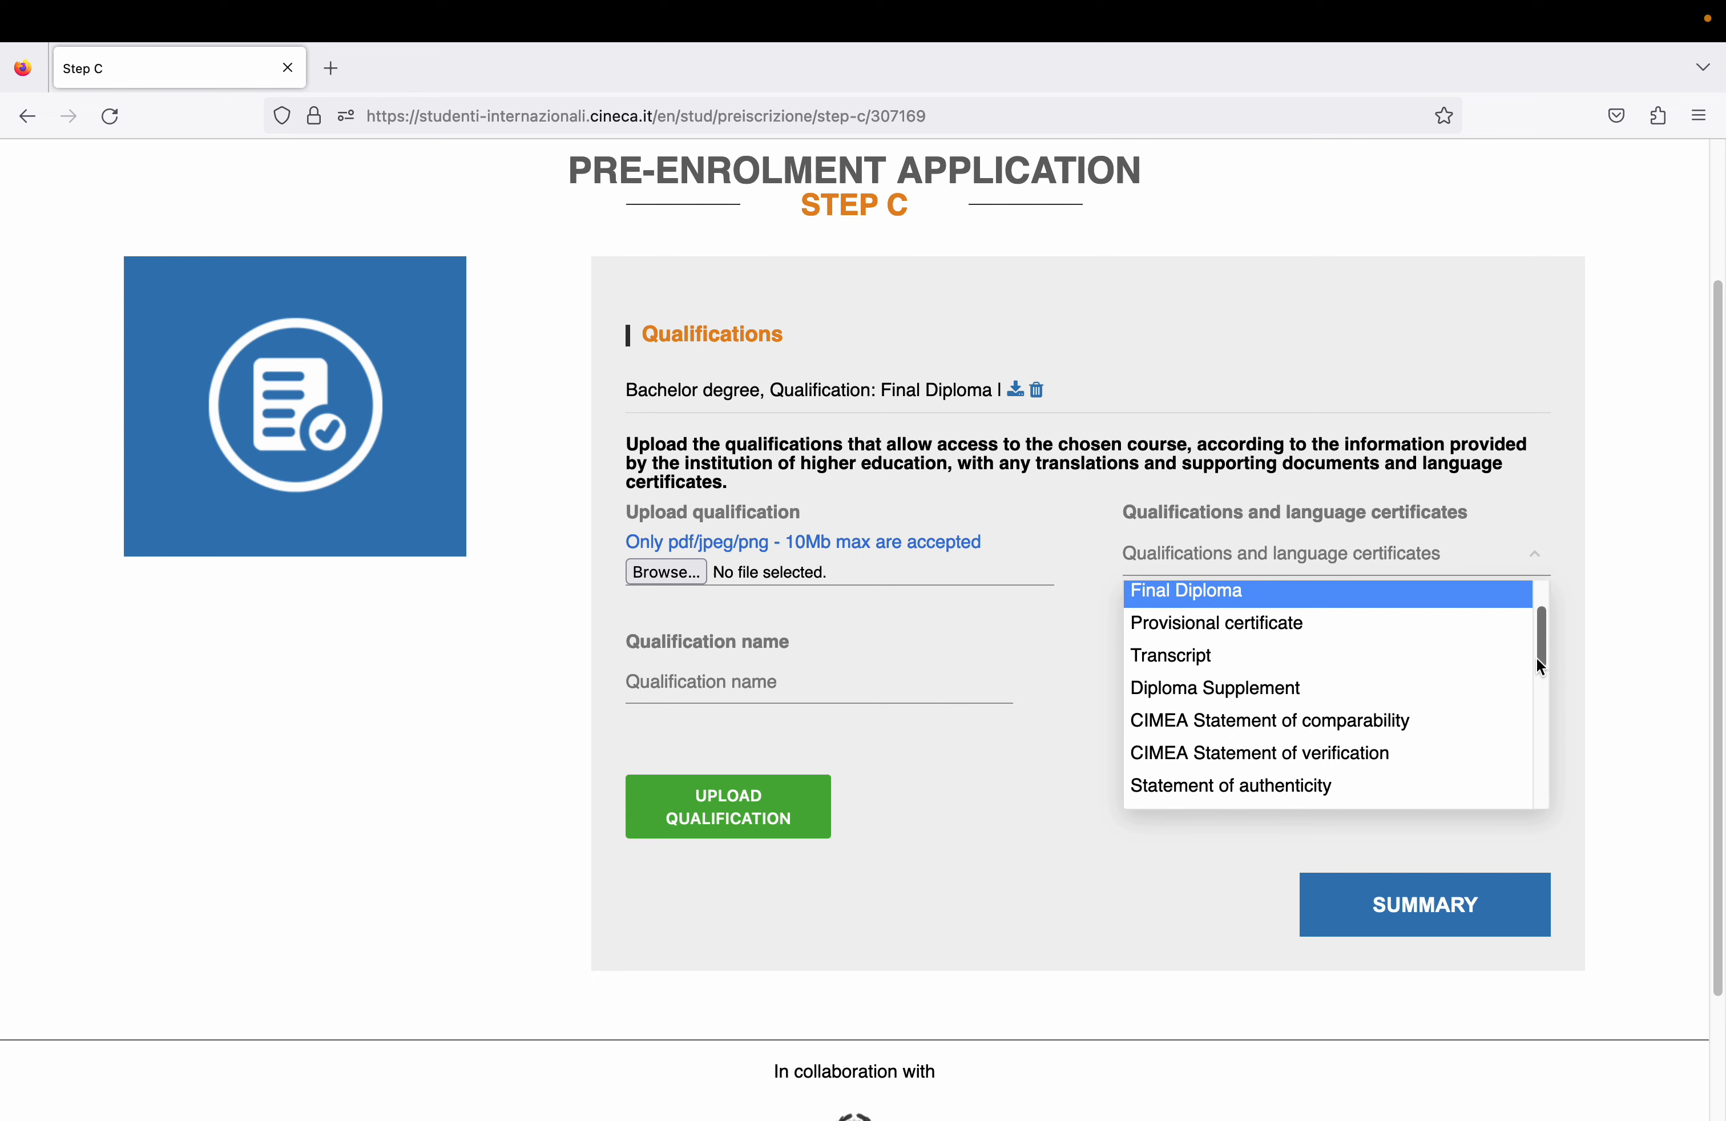
left_click(1466, 659)
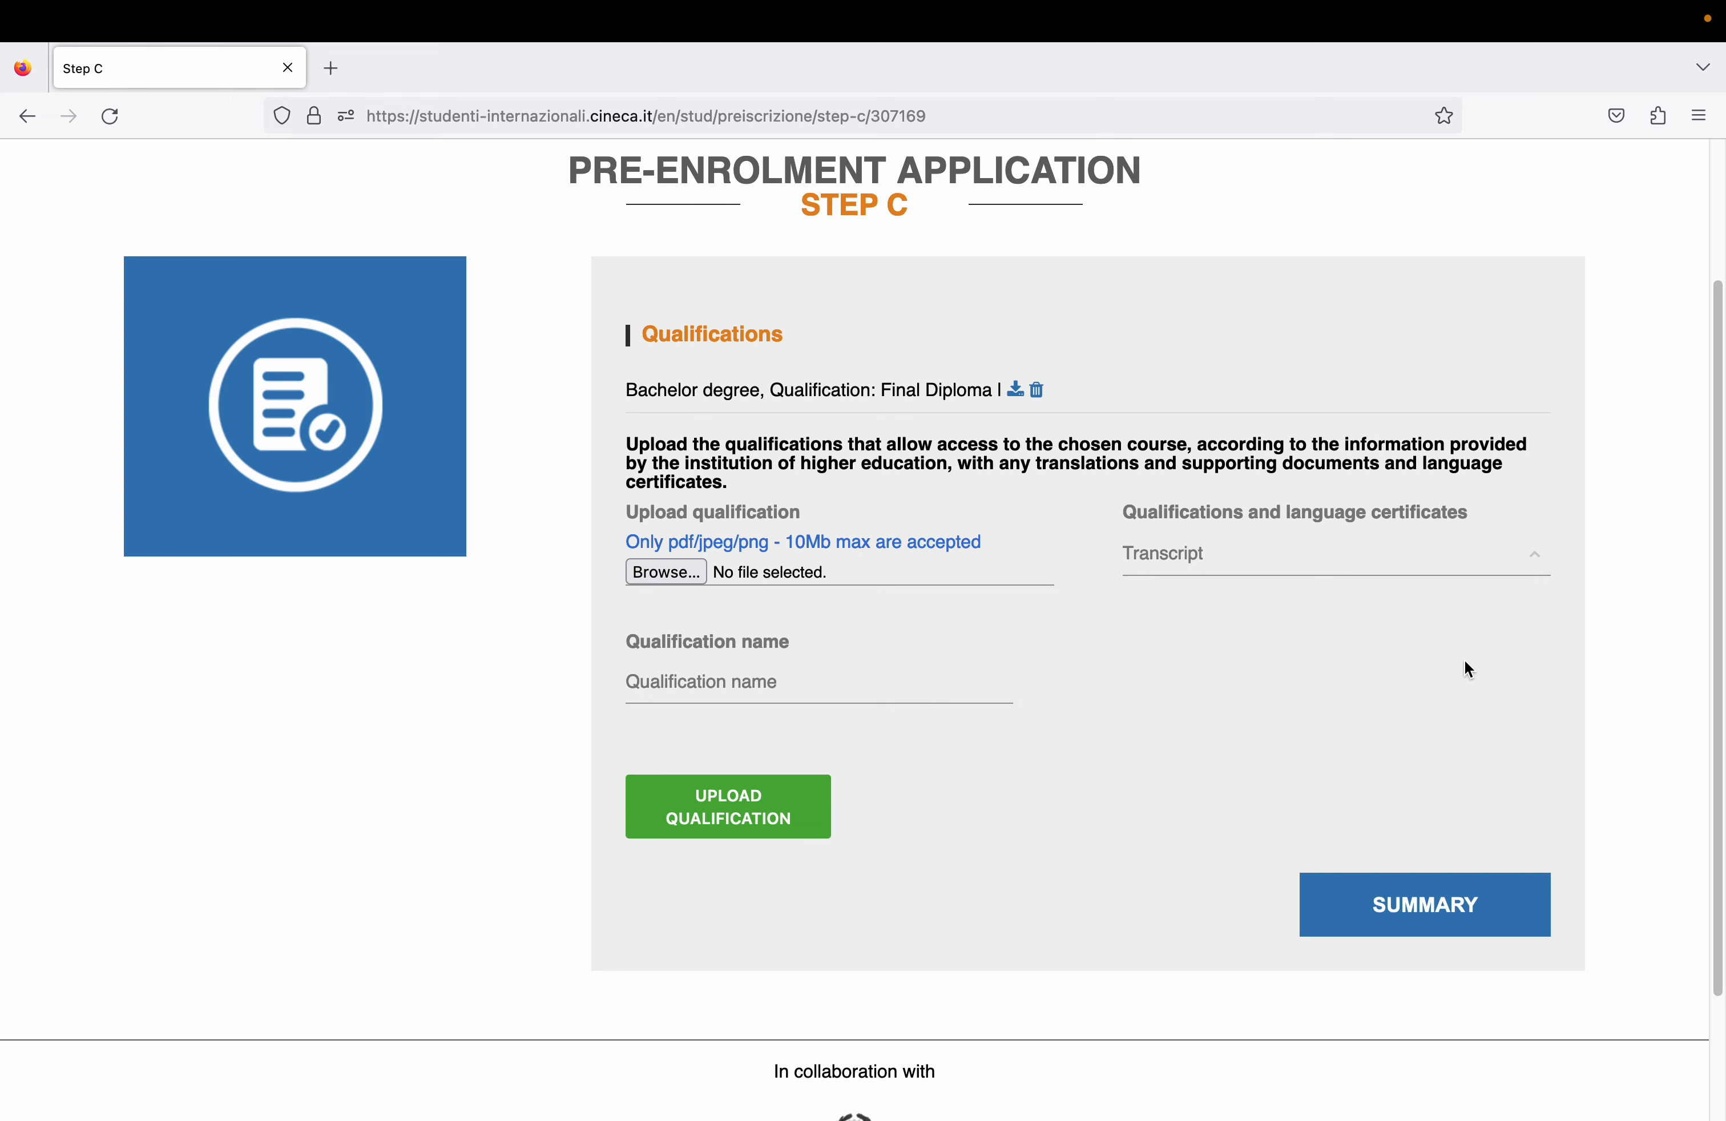
left_click(656, 574)
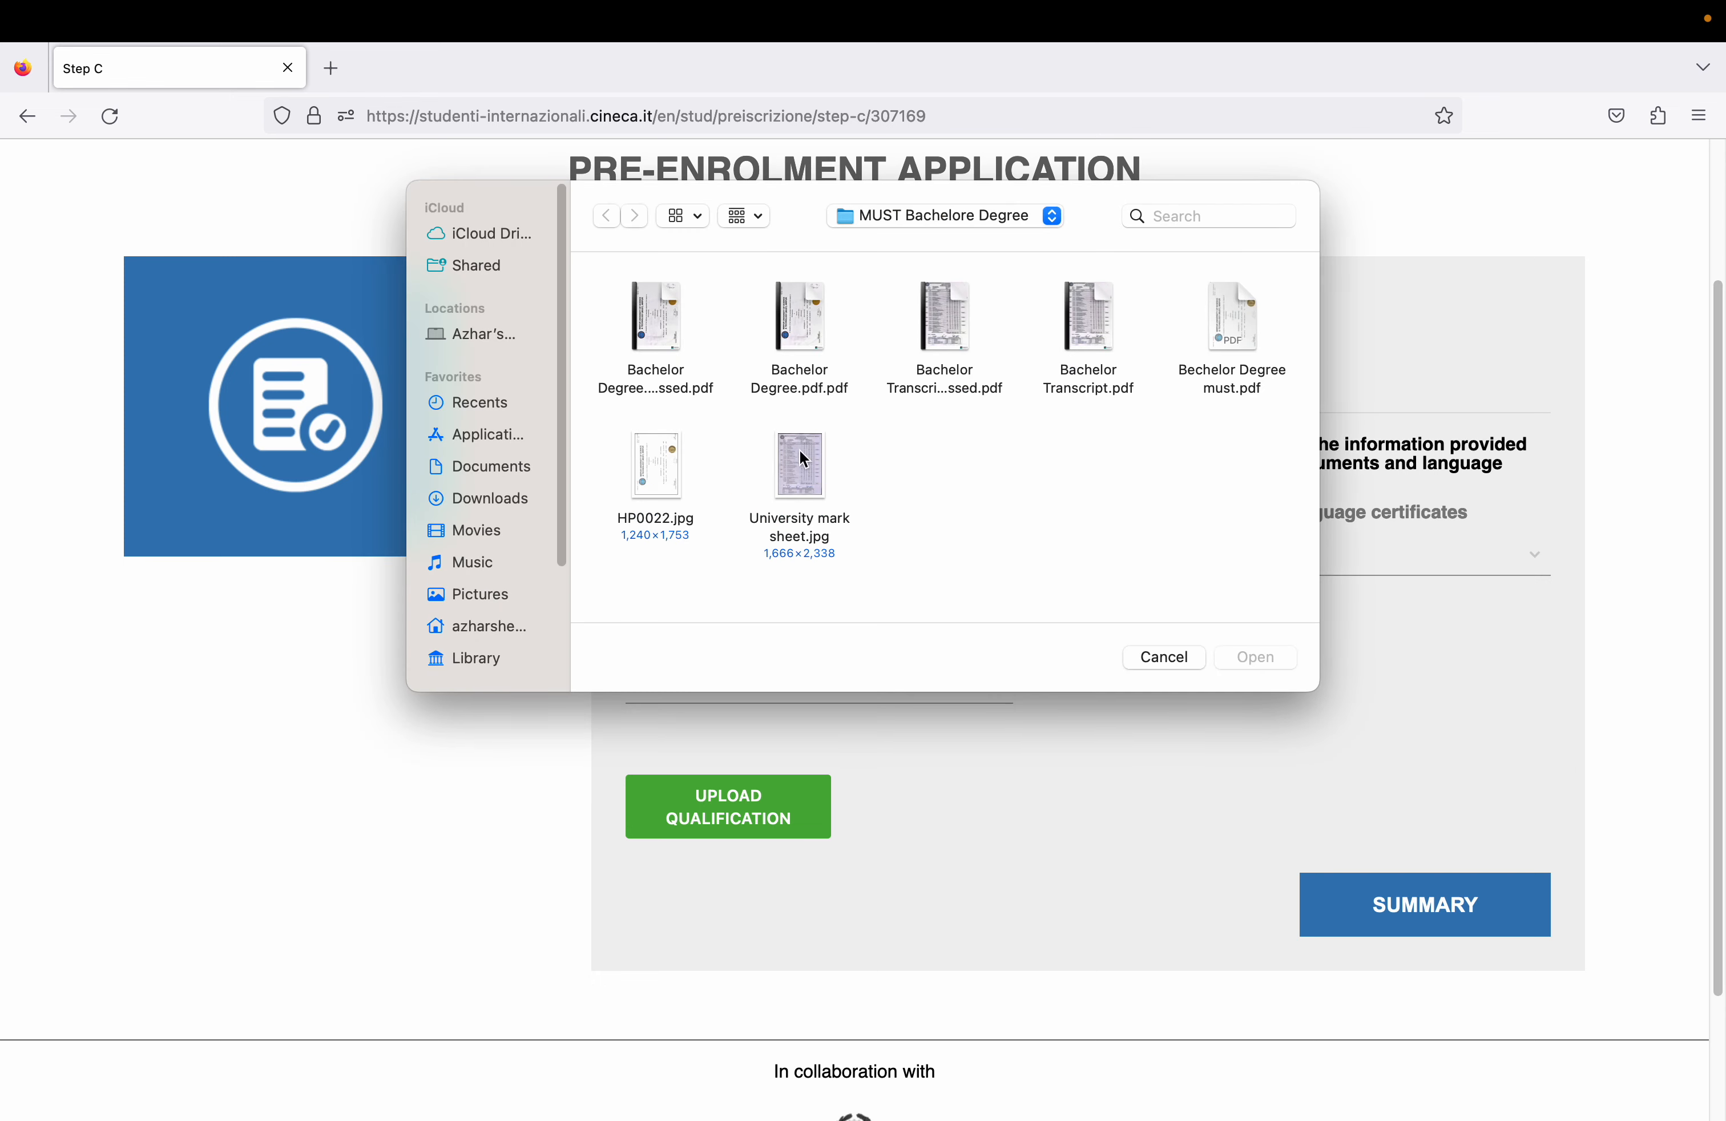
double_click(958, 311)
left_click(762, 671)
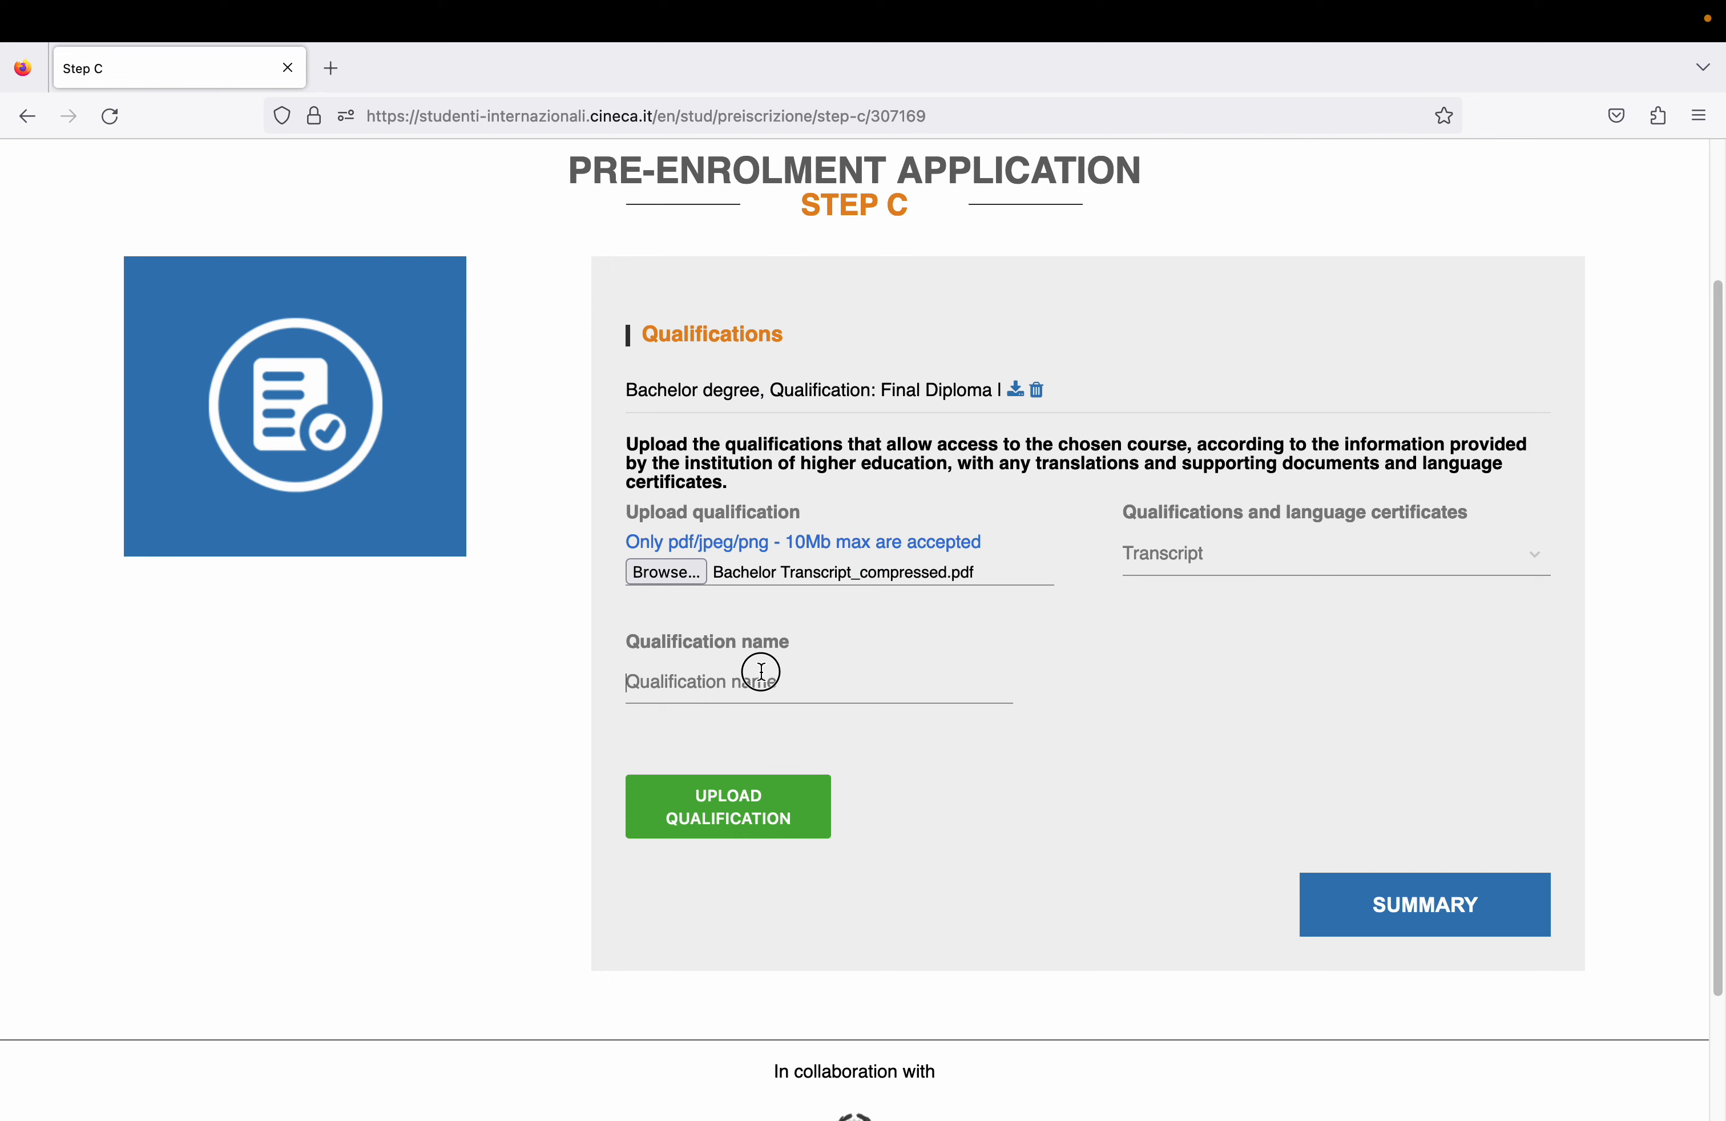
type("Bachelor")
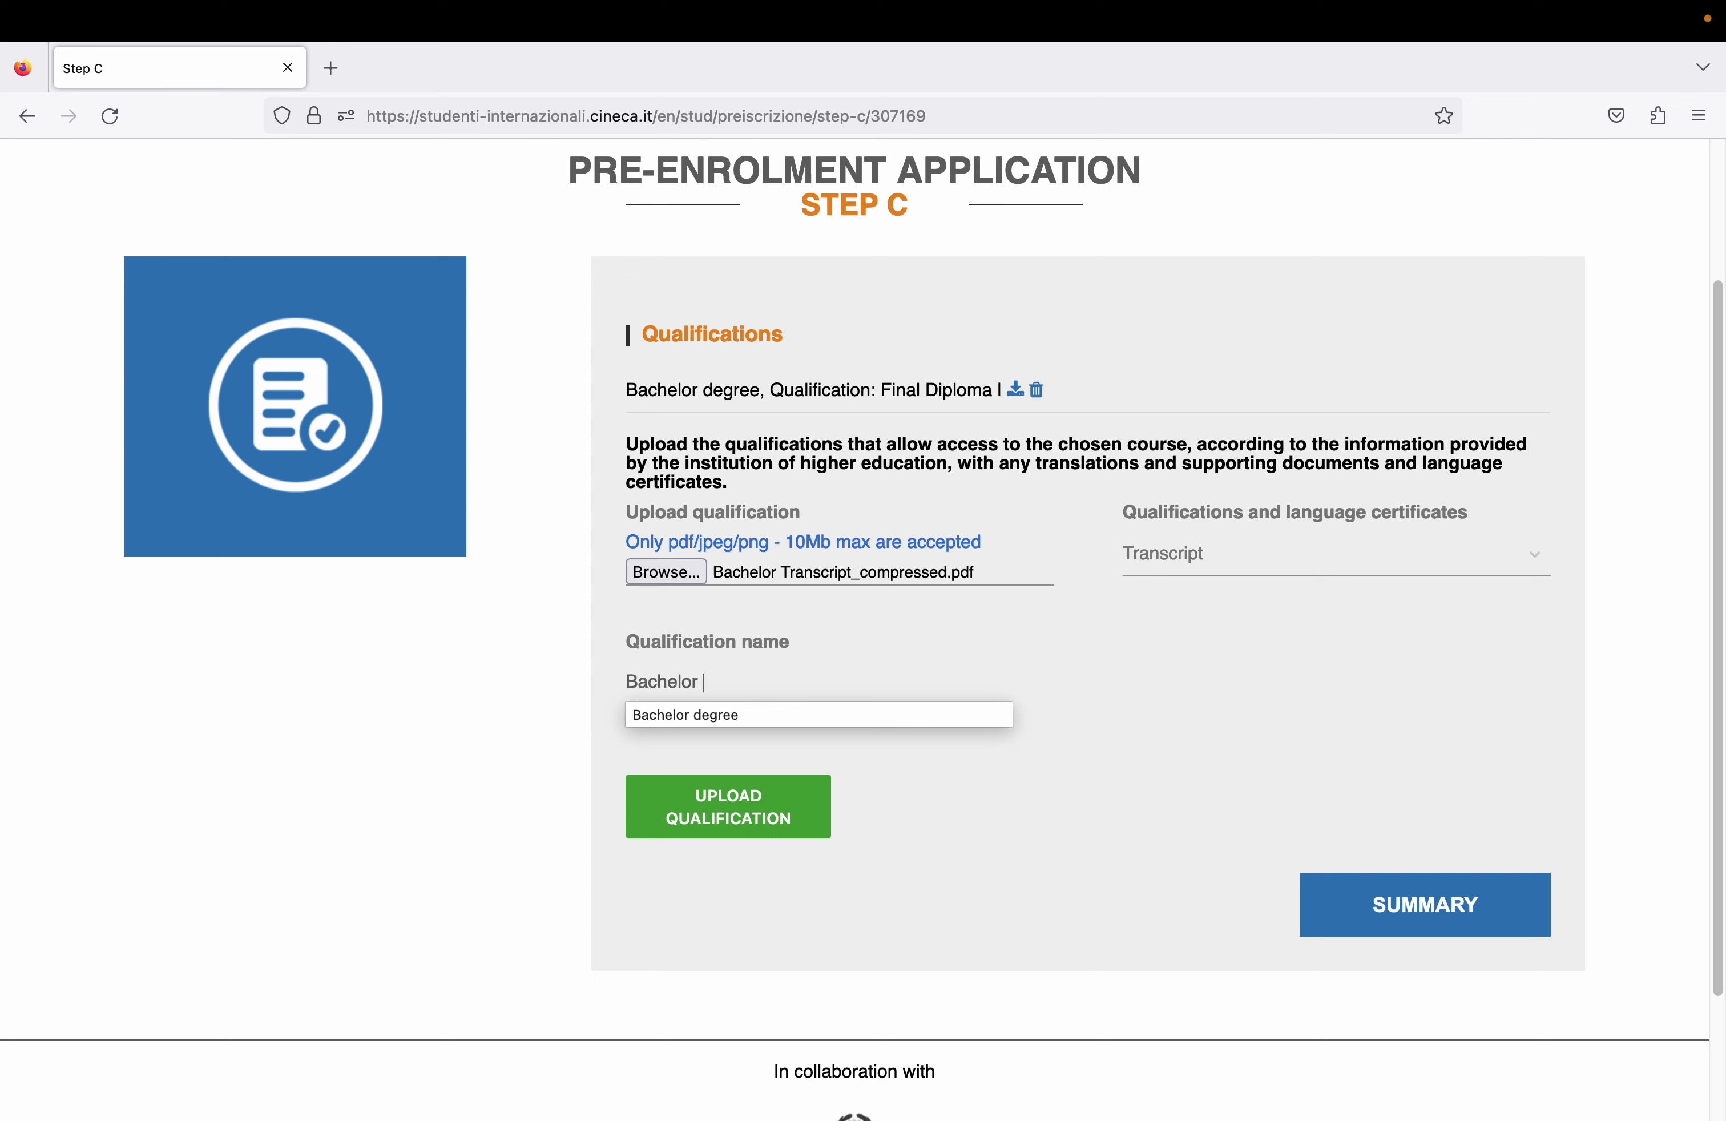
type(" Transcri")
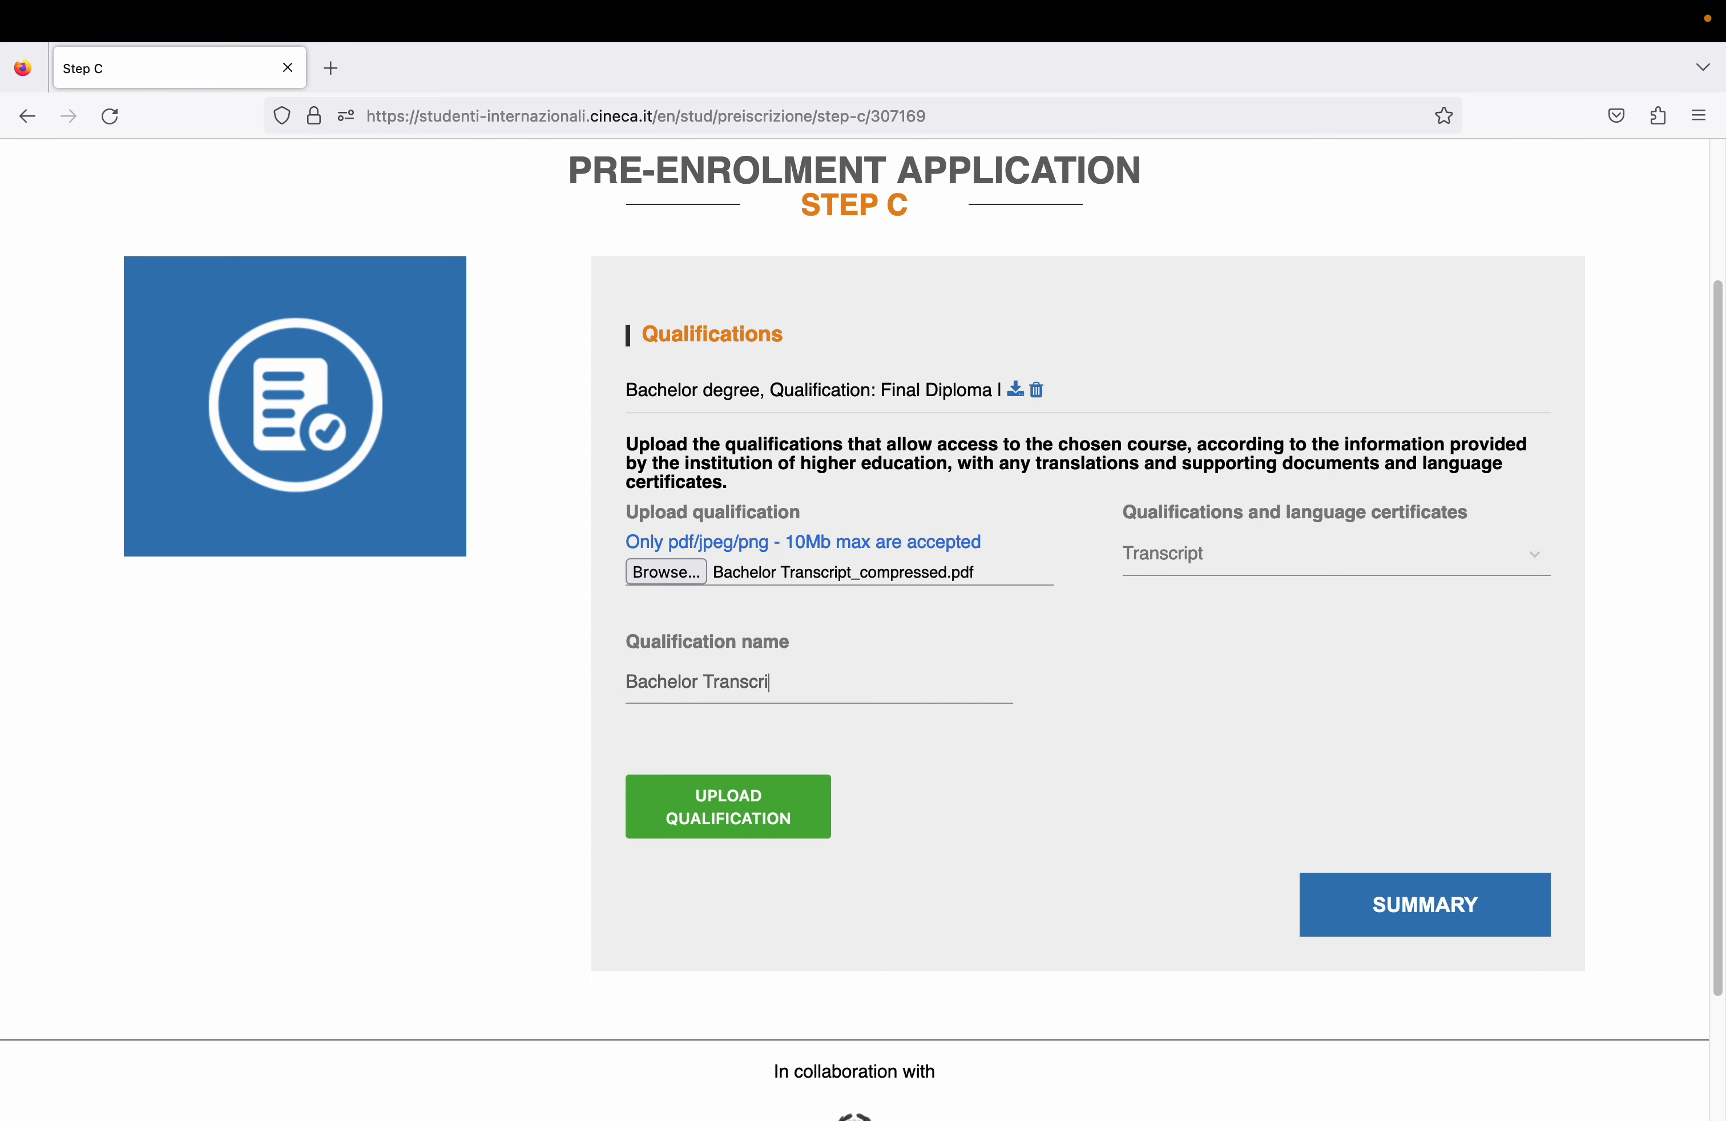
type("pt")
left_click(701, 821)
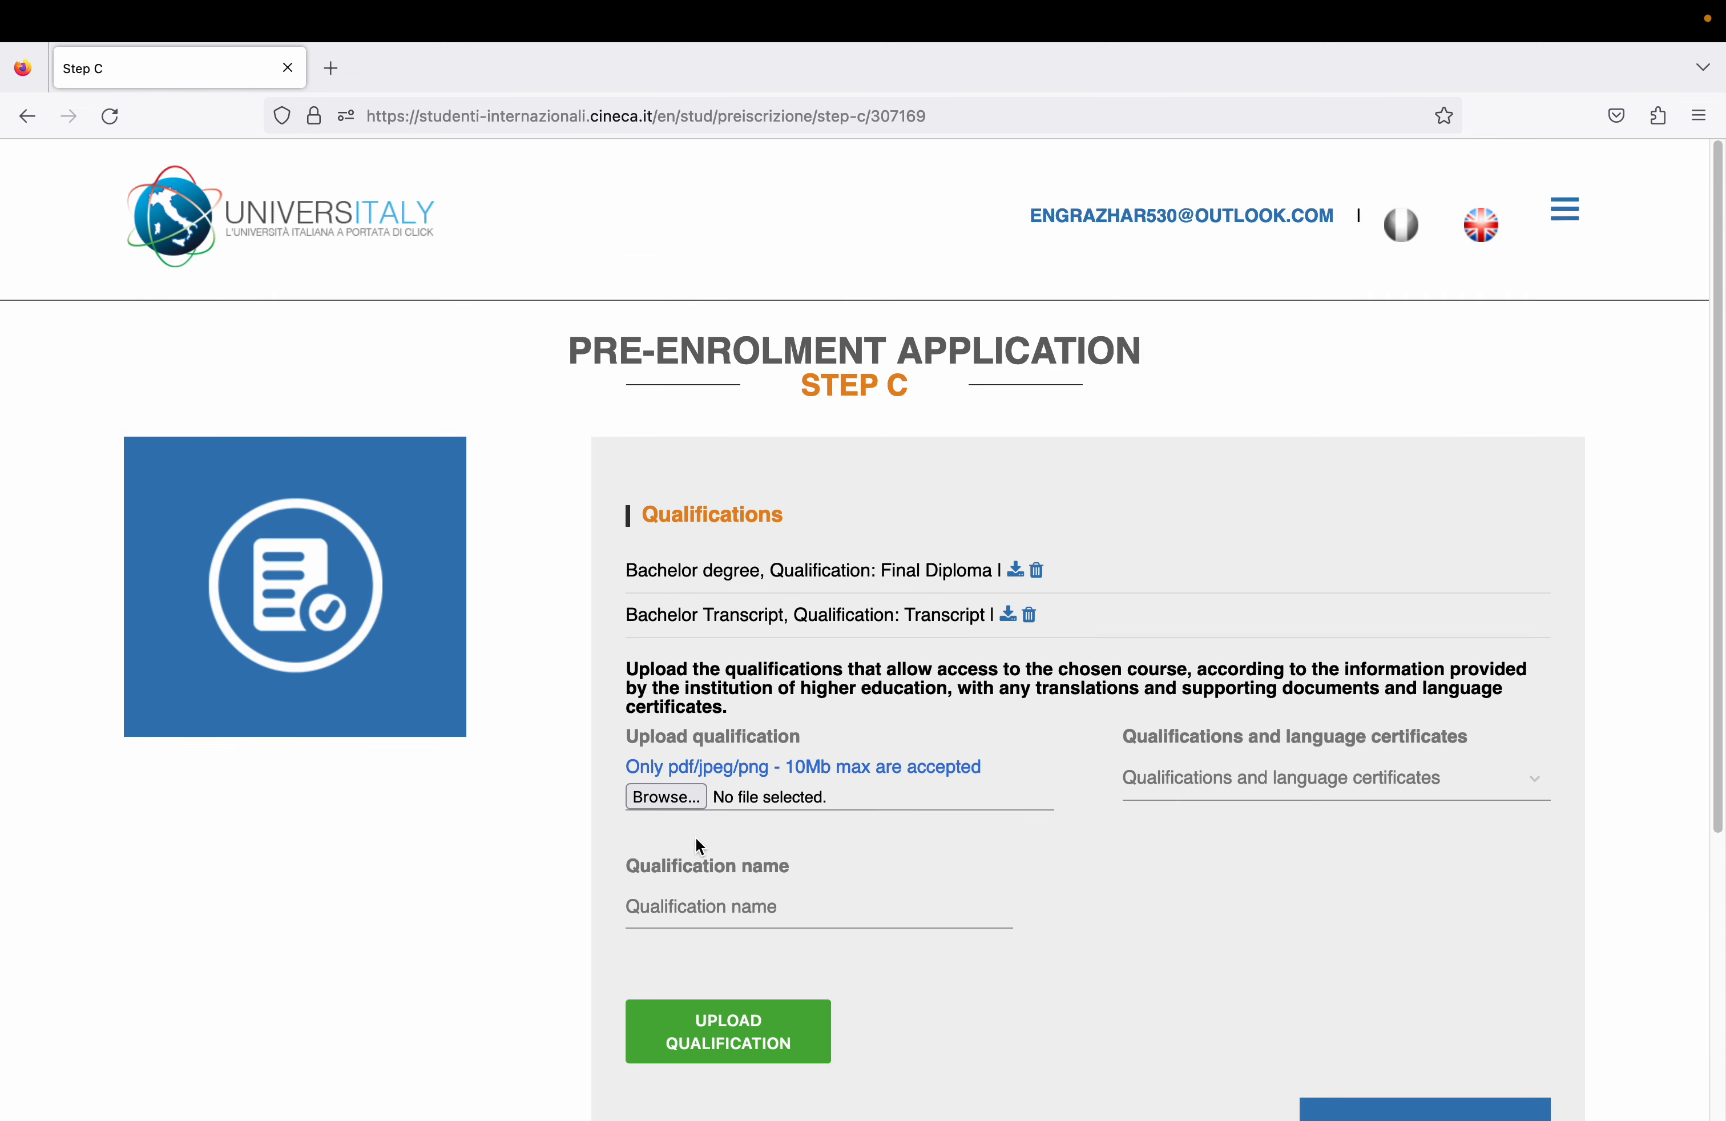
- Upload Bachelor Transcript.pdf as a Letter of recommendation named 'Recommendation letters'
left_click(1180, 798)
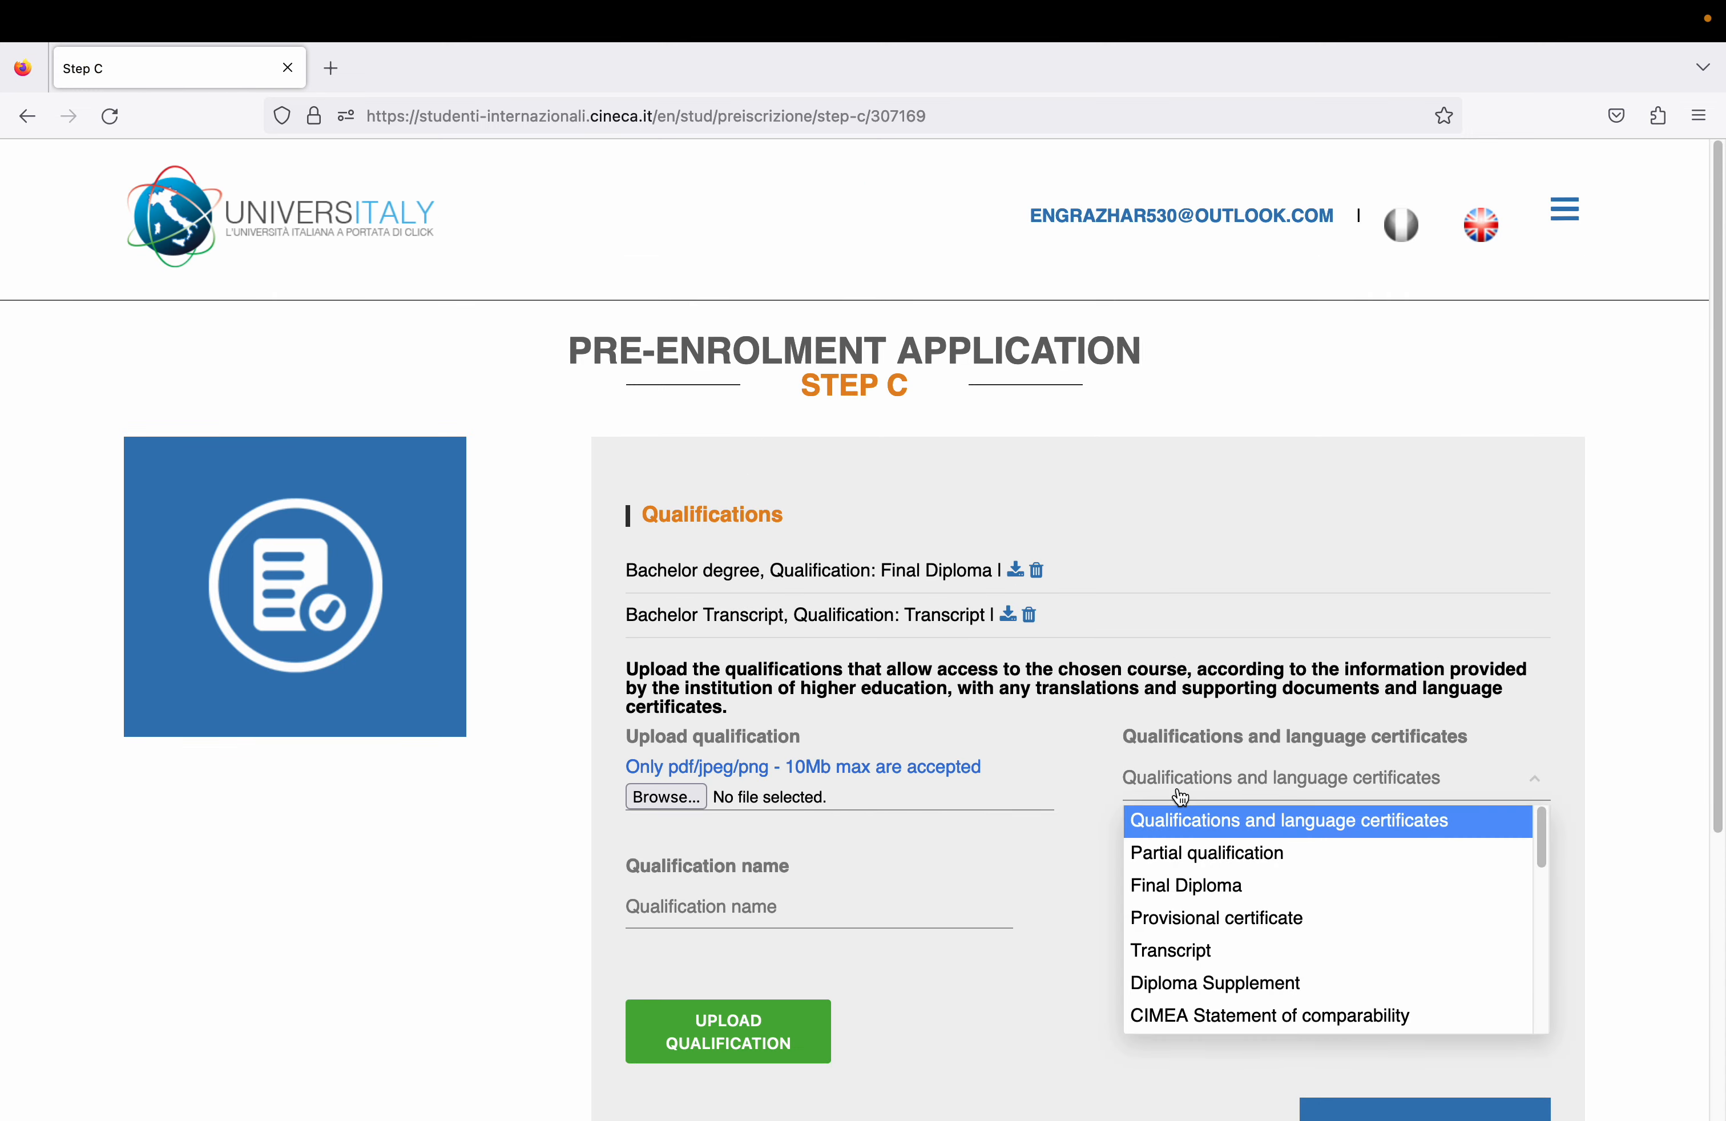
left_click_drag(1541, 838, 1530, 951)
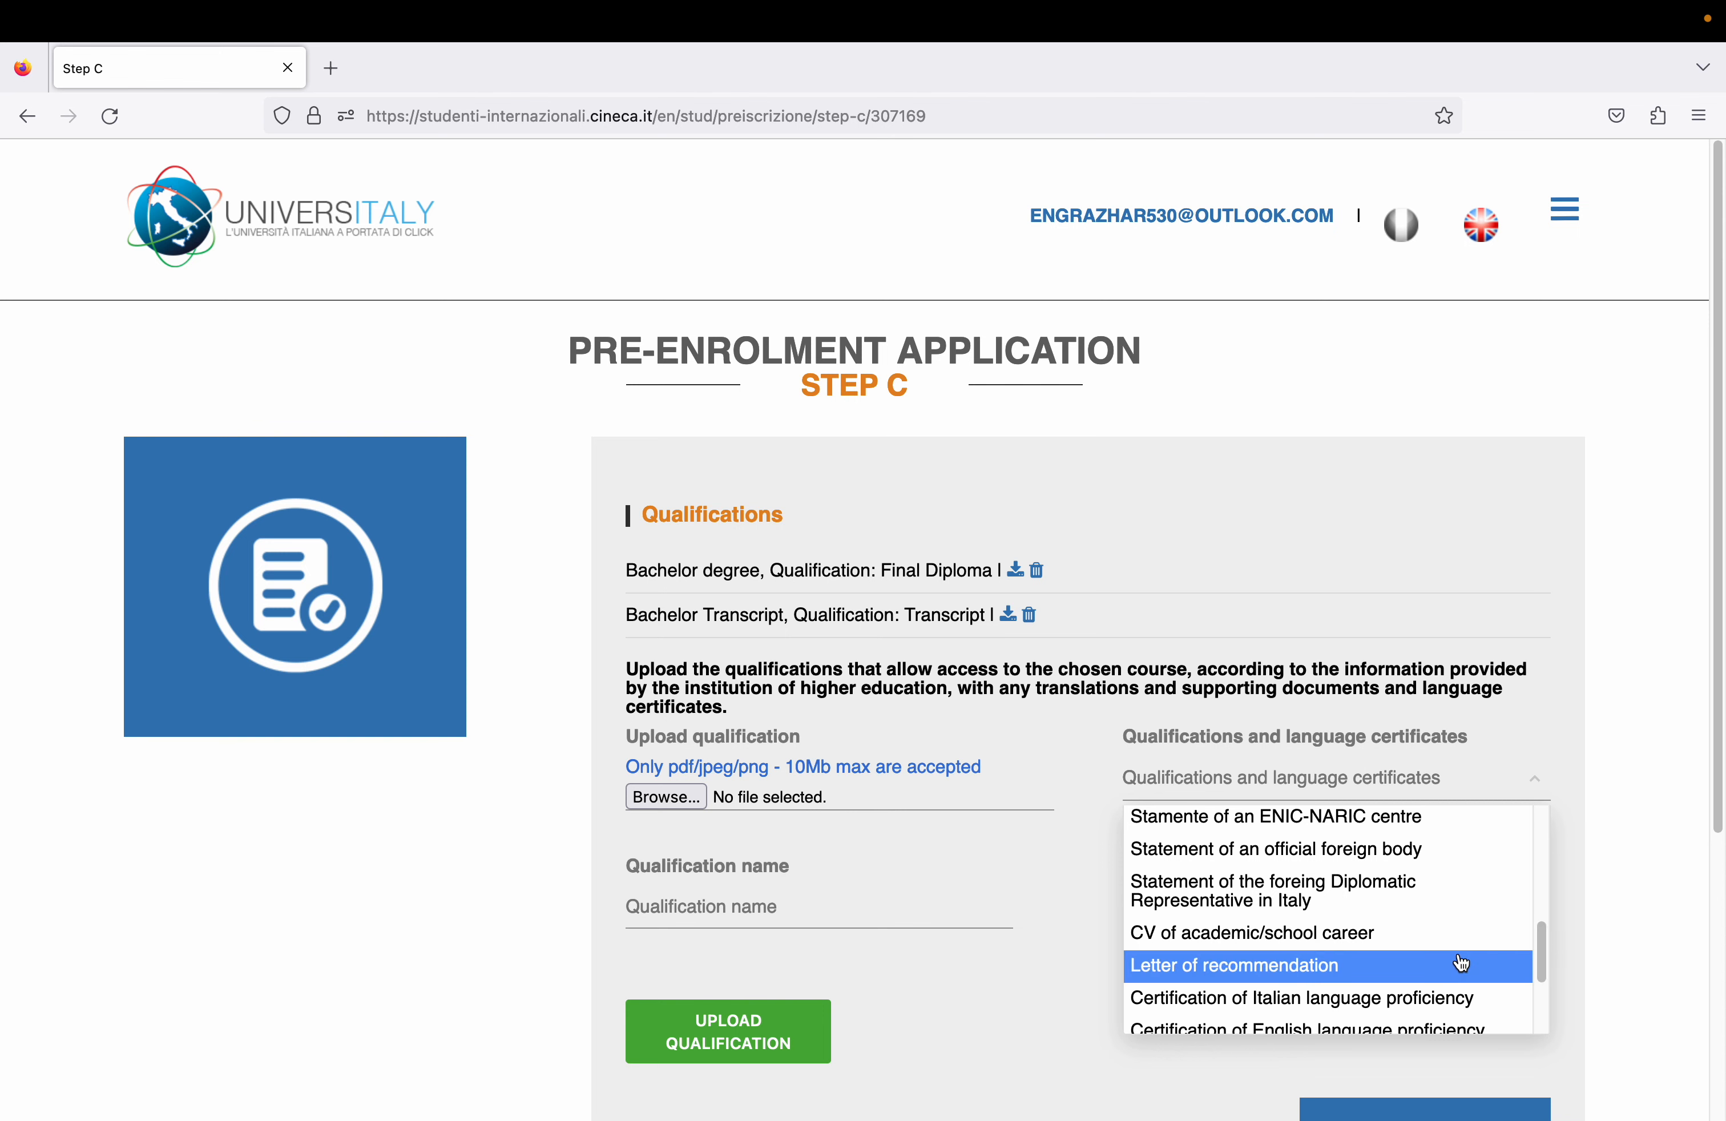
left_click(1407, 964)
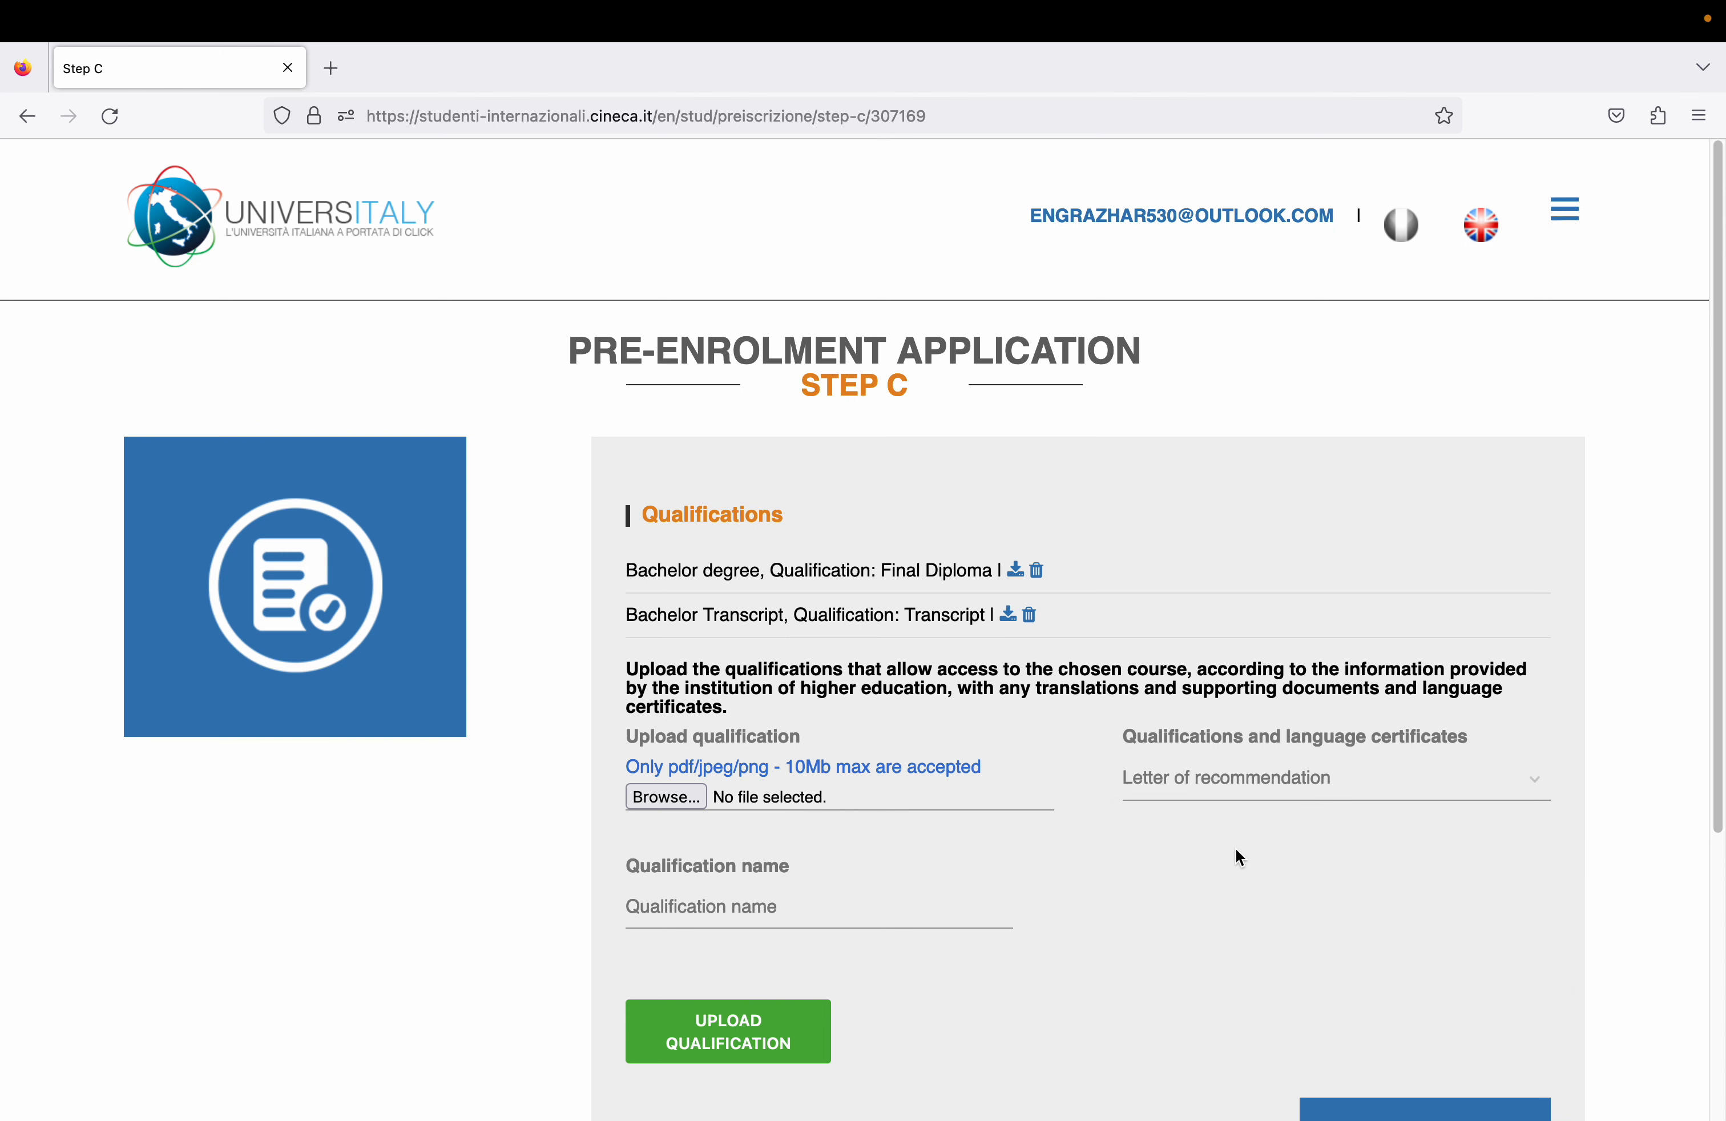
left_click(684, 799)
double_click(1087, 309)
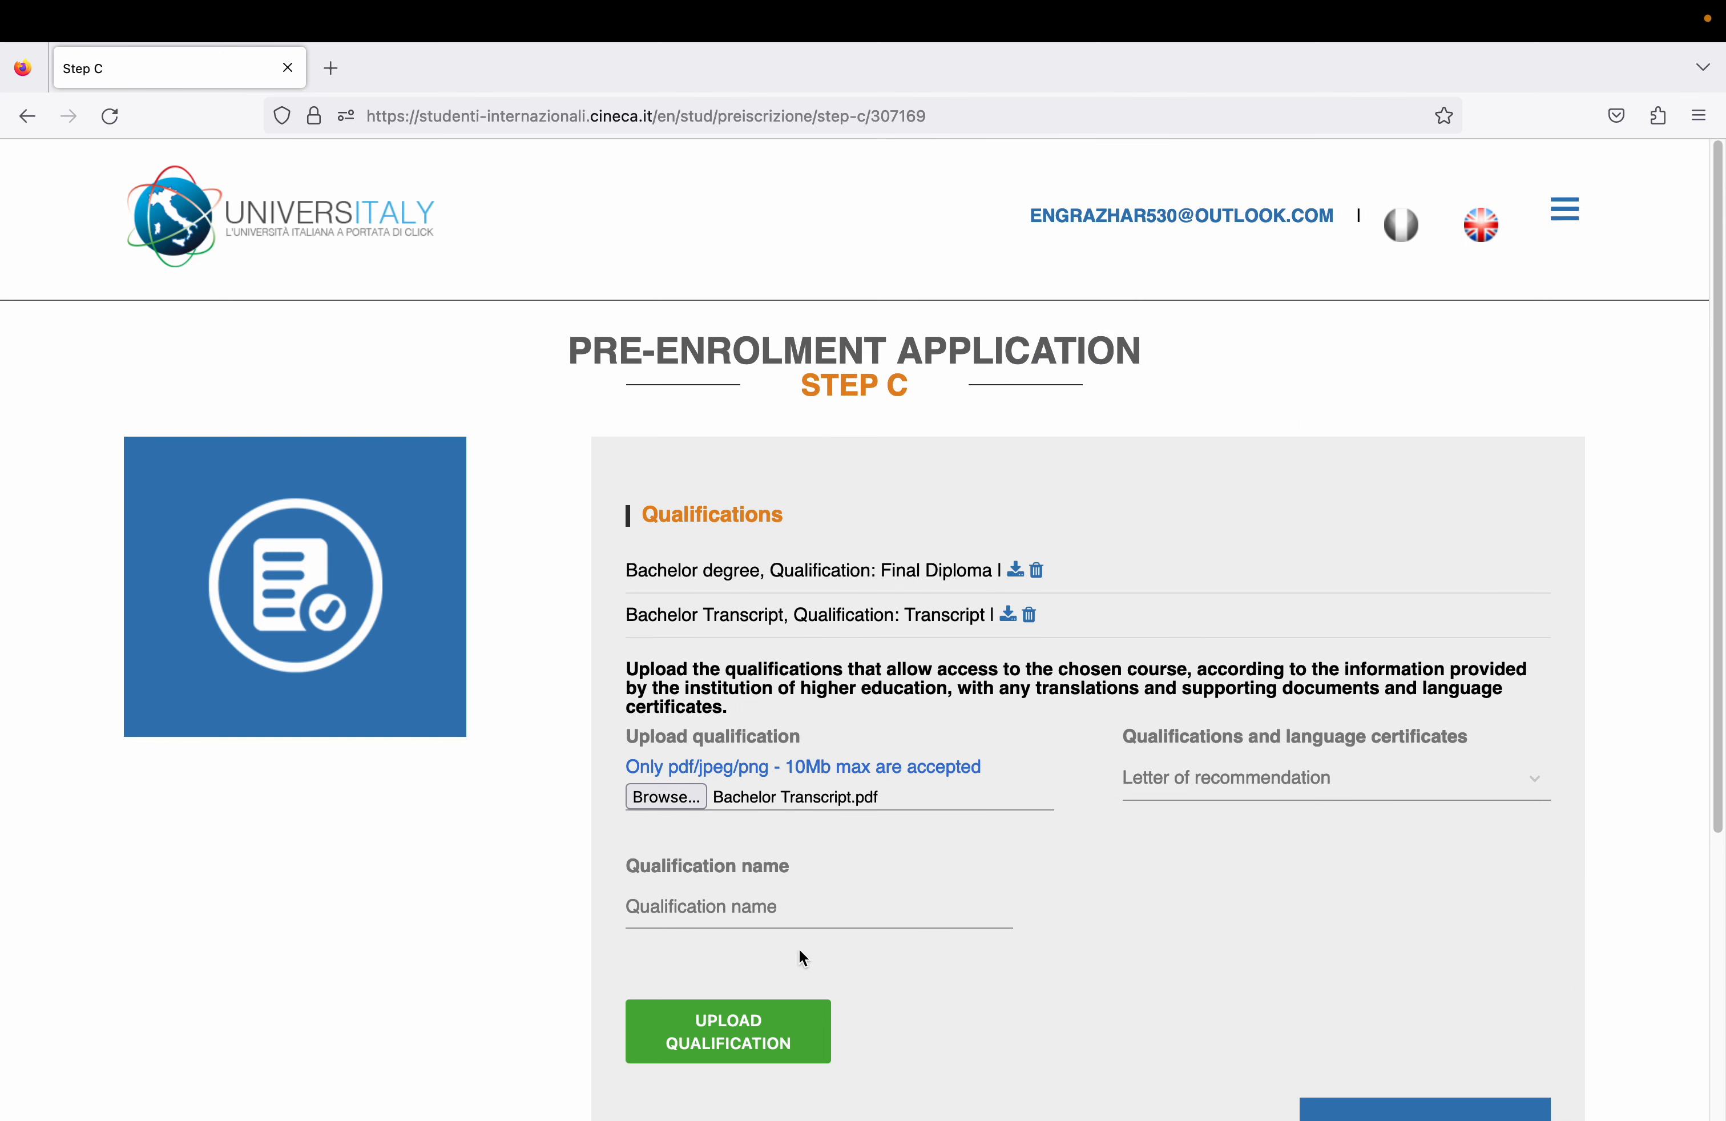
left_click(757, 902)
type("Recommendation l")
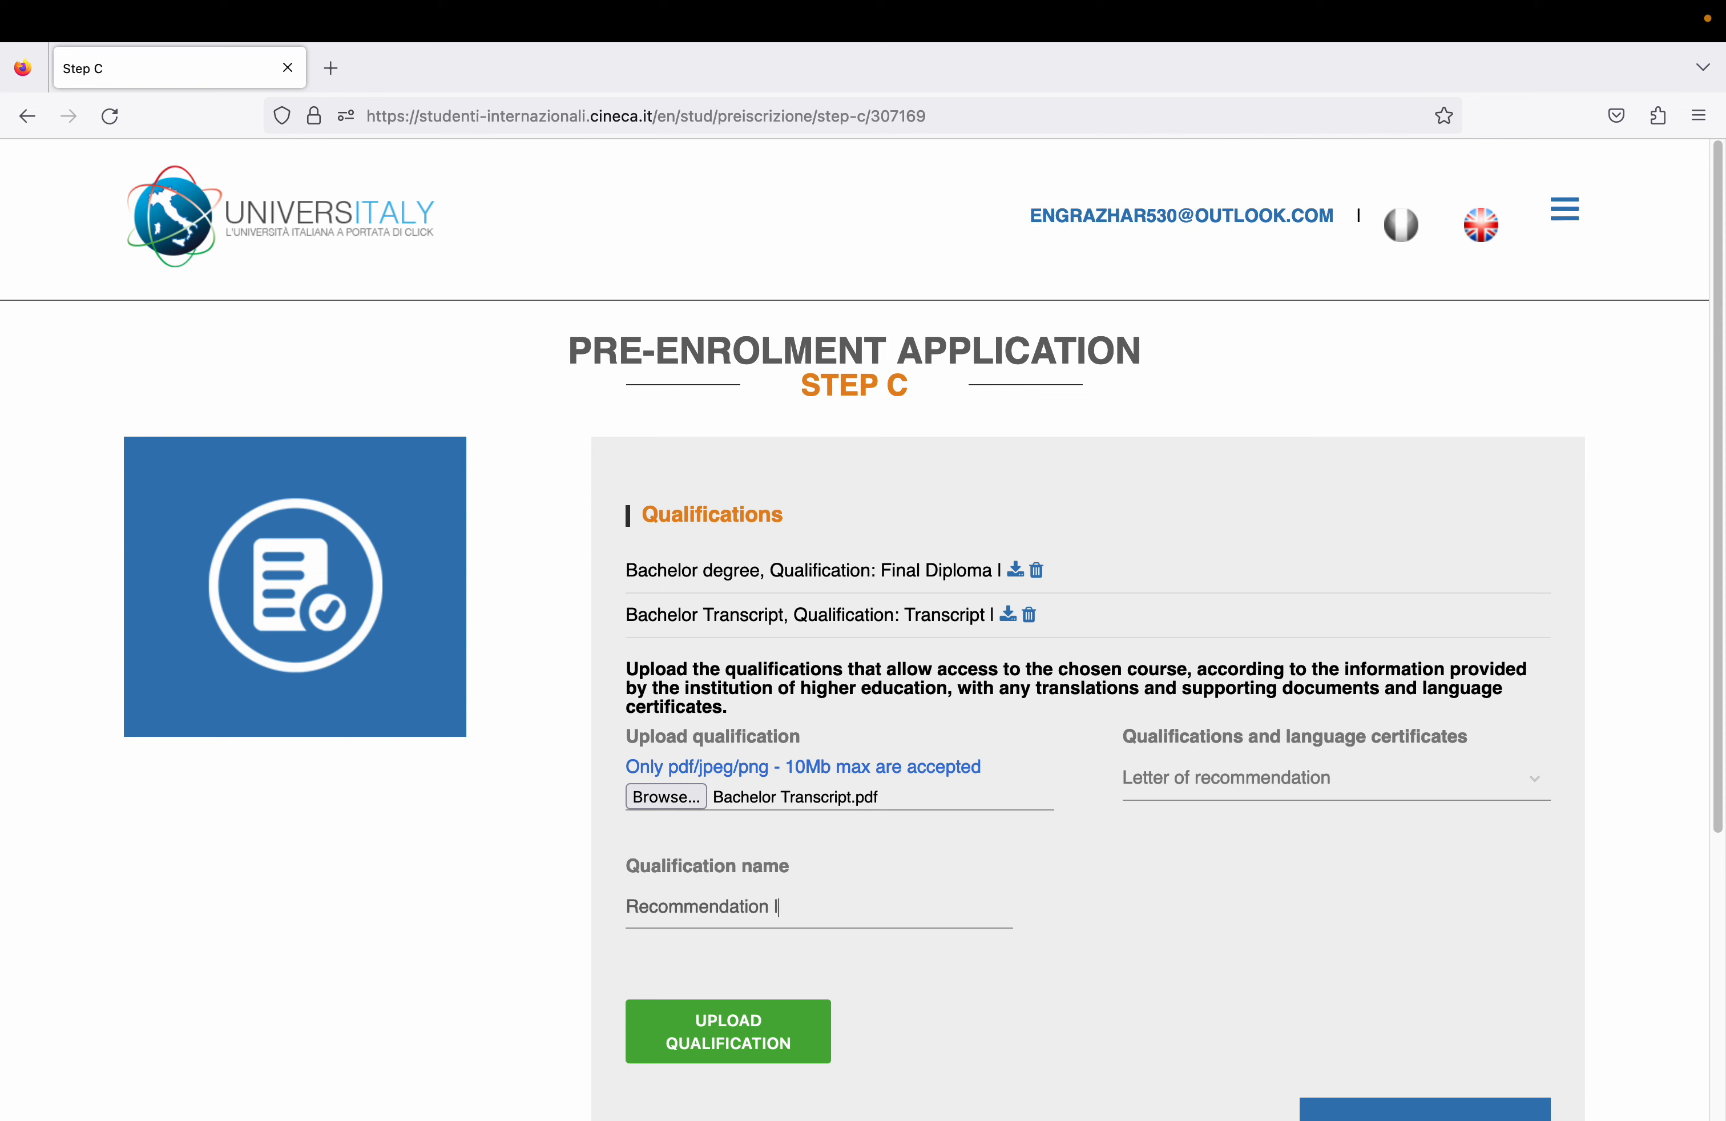
type("etters")
left_click(753, 1025)
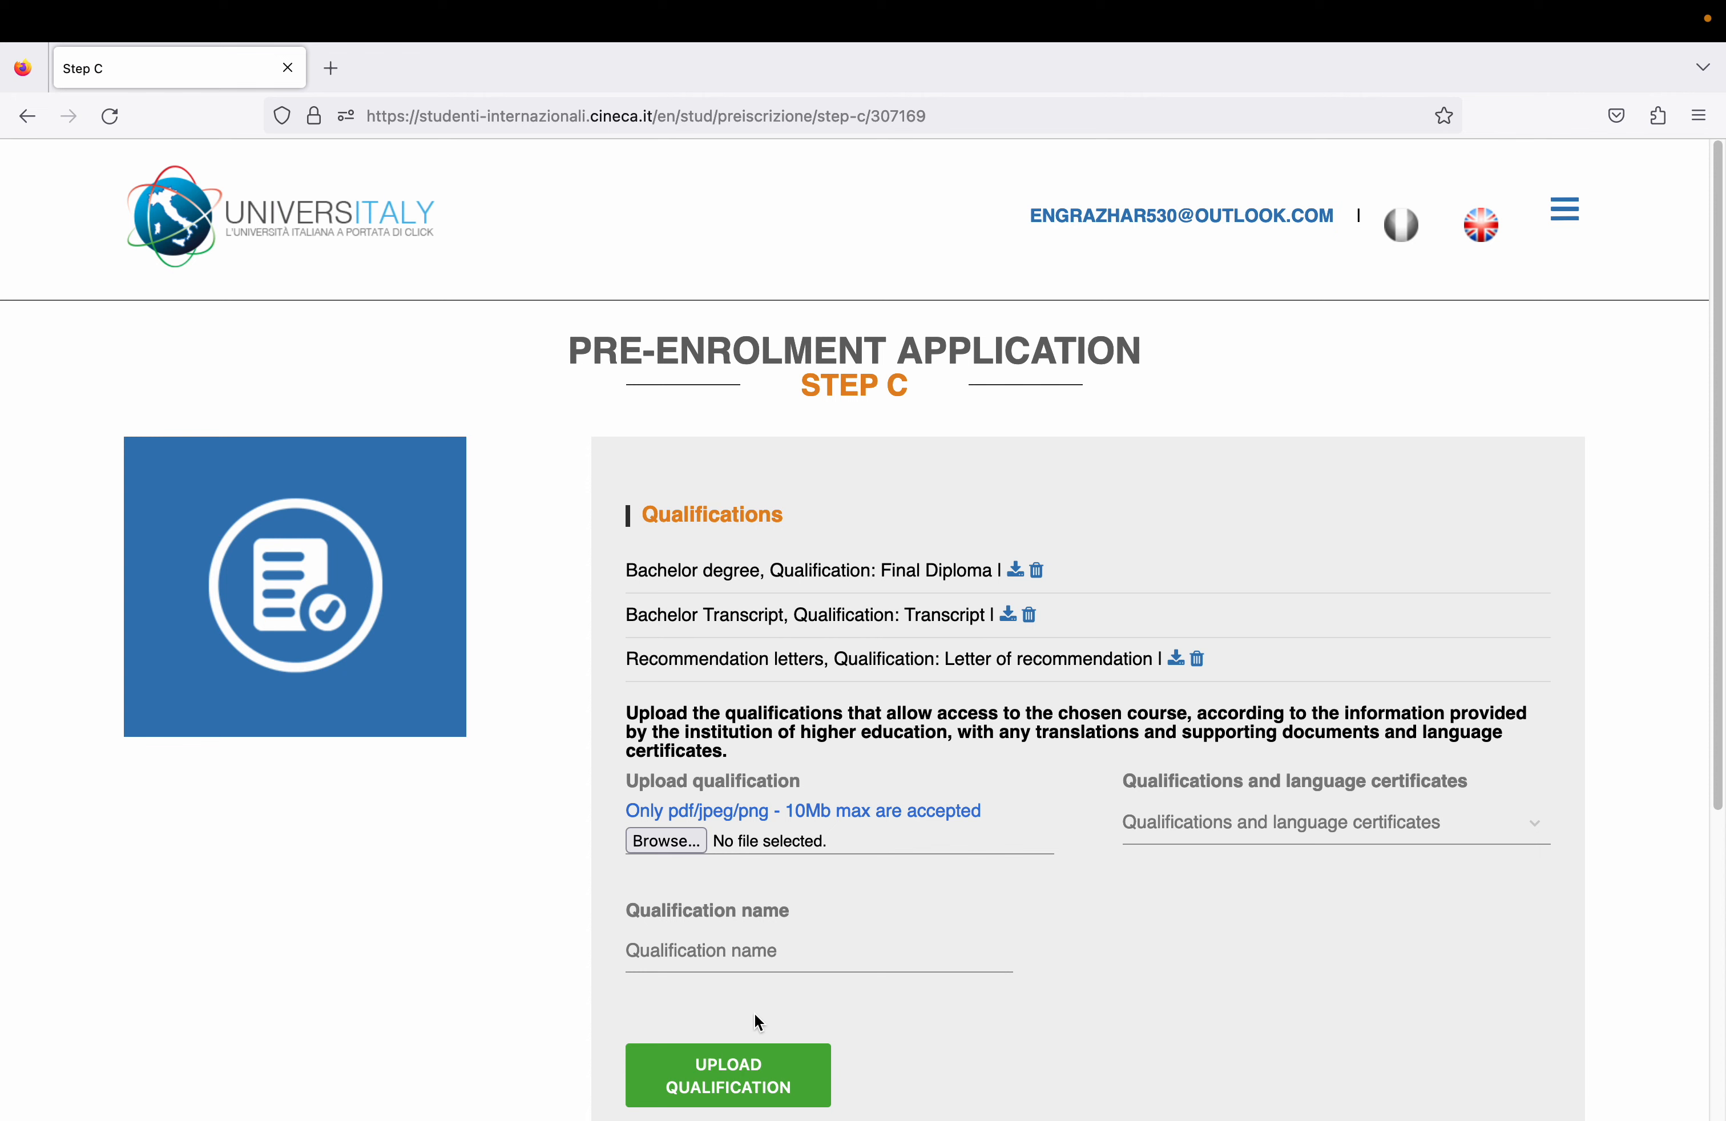
- Upload Bachelor Transcript.pdf as Certification of English language proficiency named 'IELTS'
left_click(1191, 821)
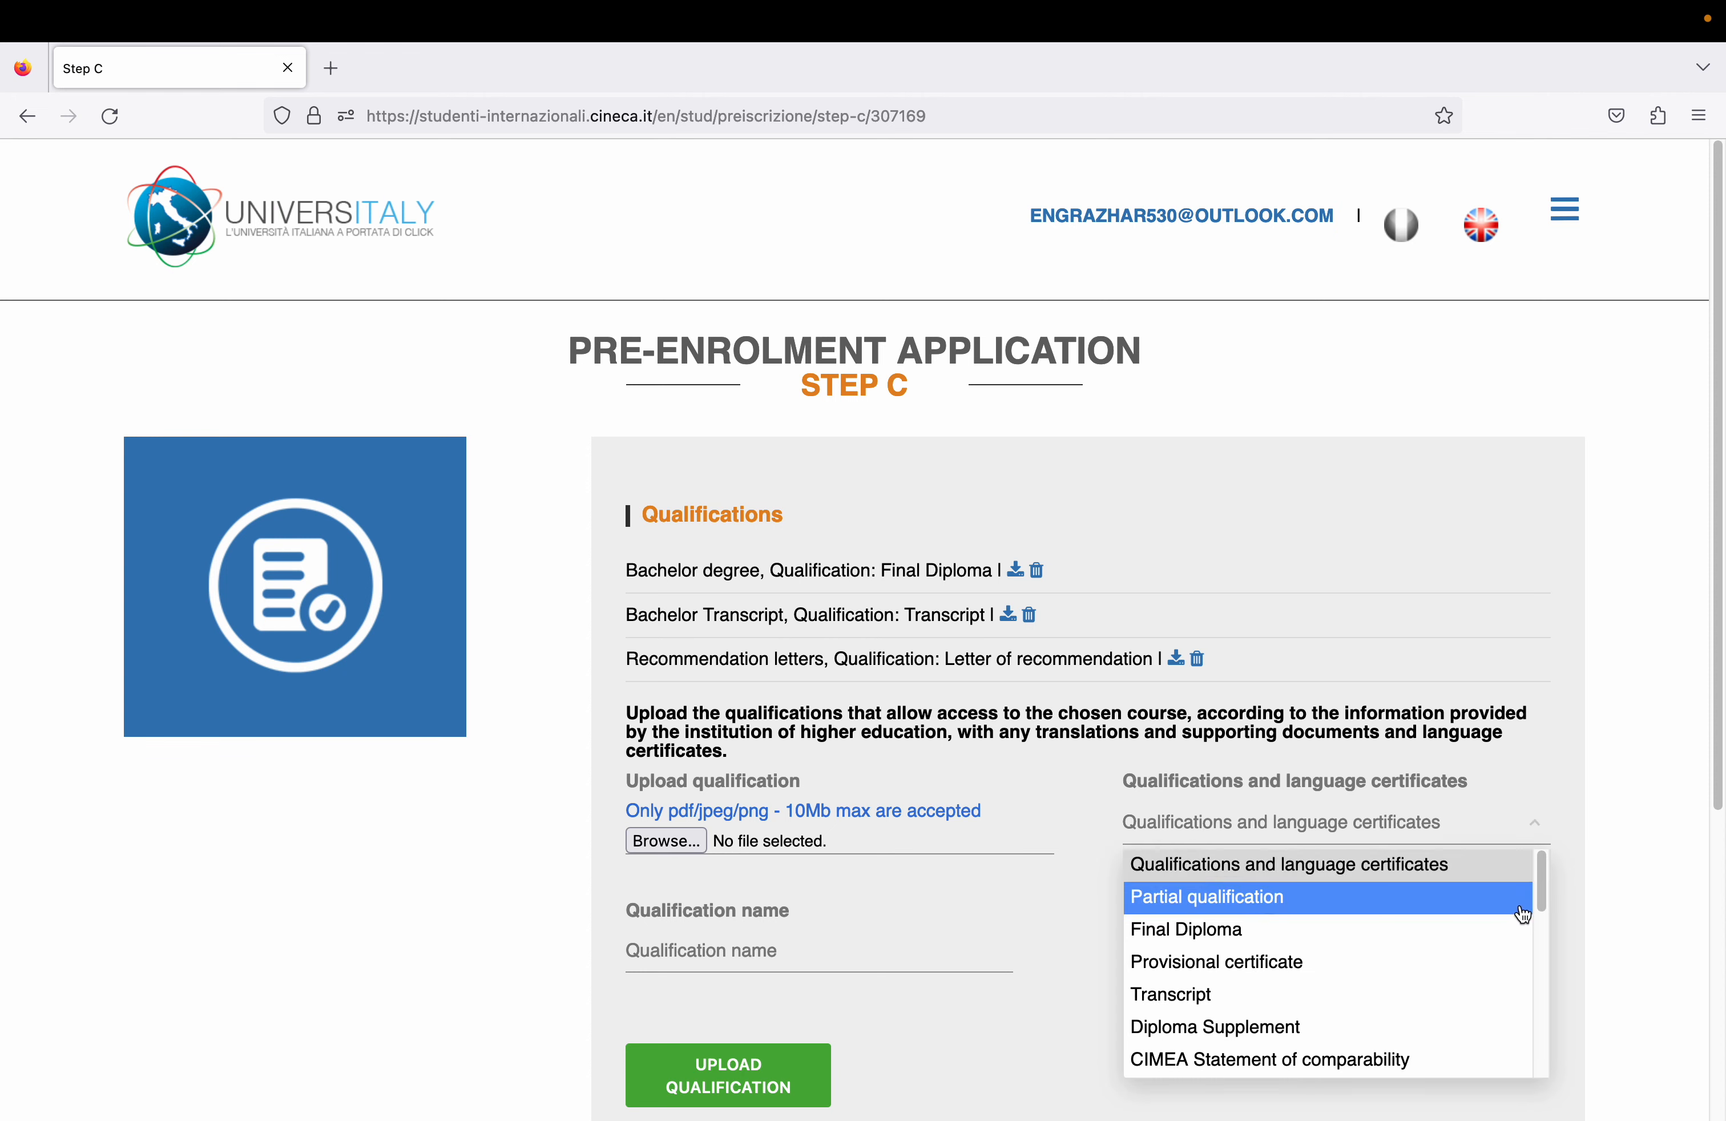
left_click_drag(1543, 891, 1544, 1029)
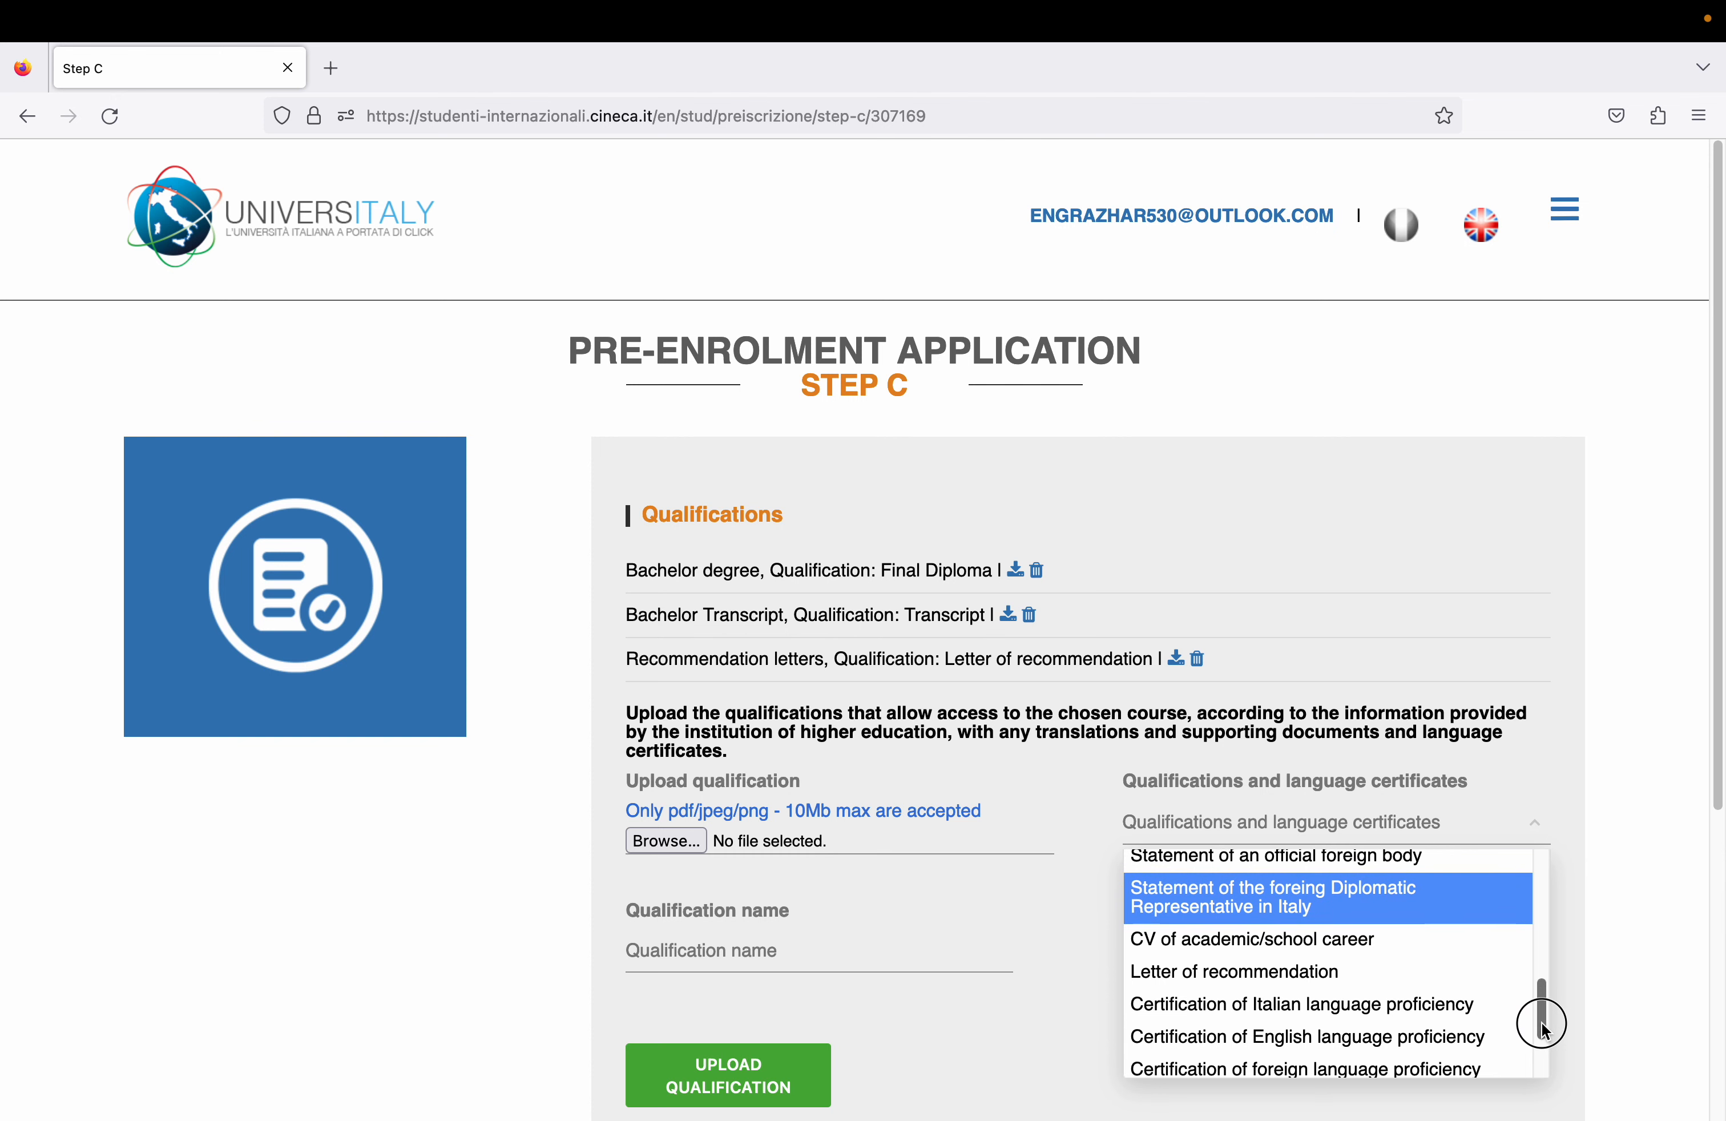
left_click(1487, 1030)
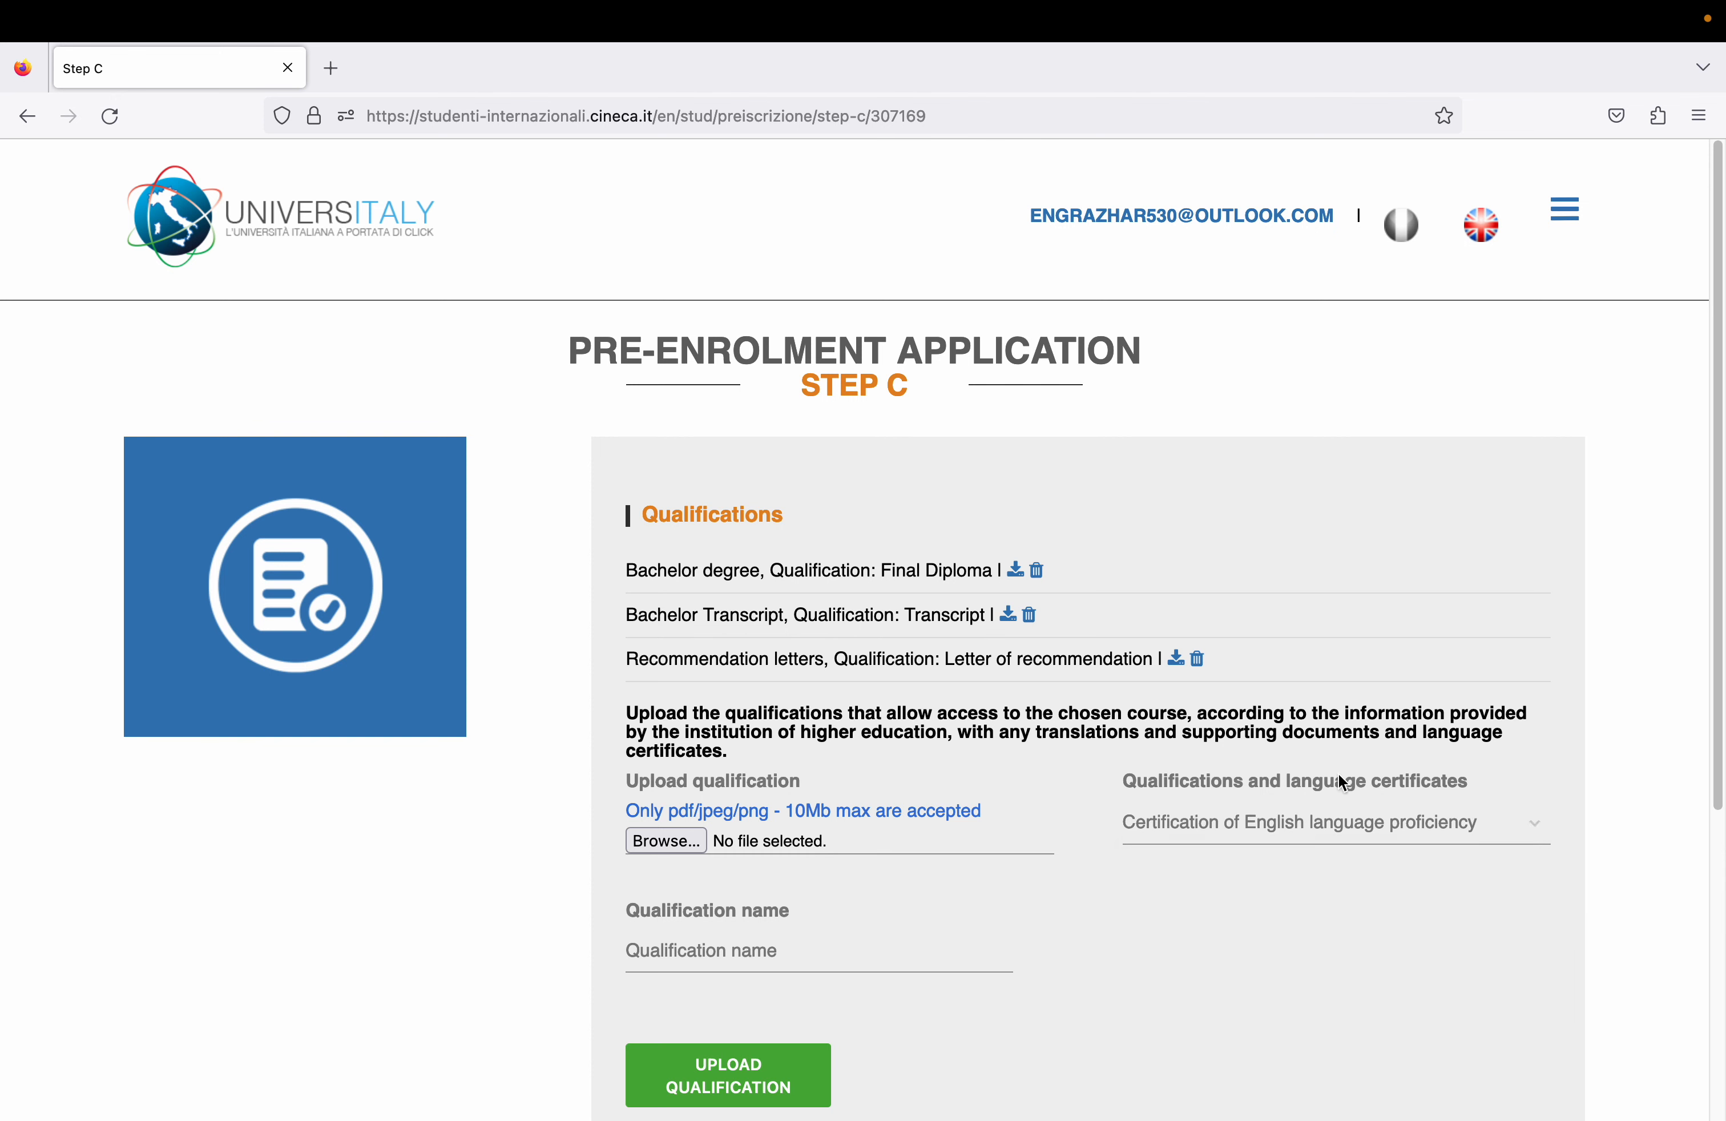
left_click(692, 838)
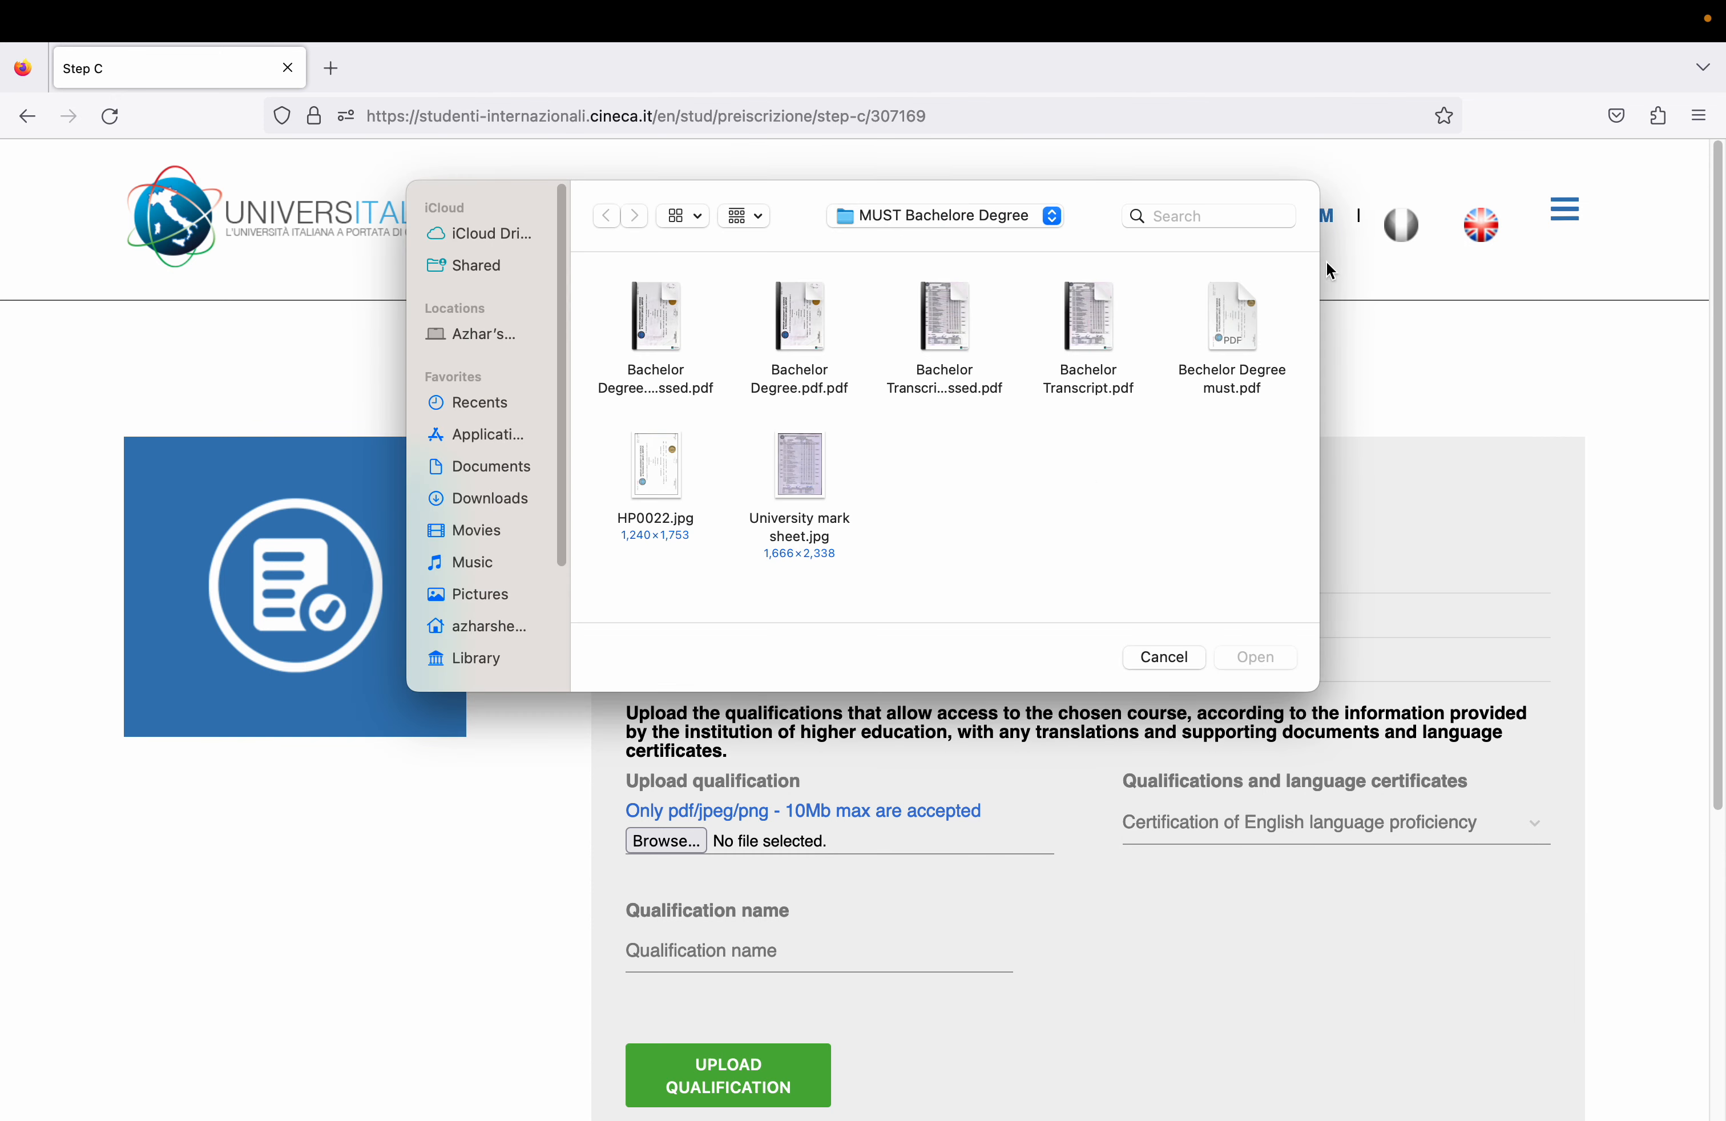
double_click(1097, 309)
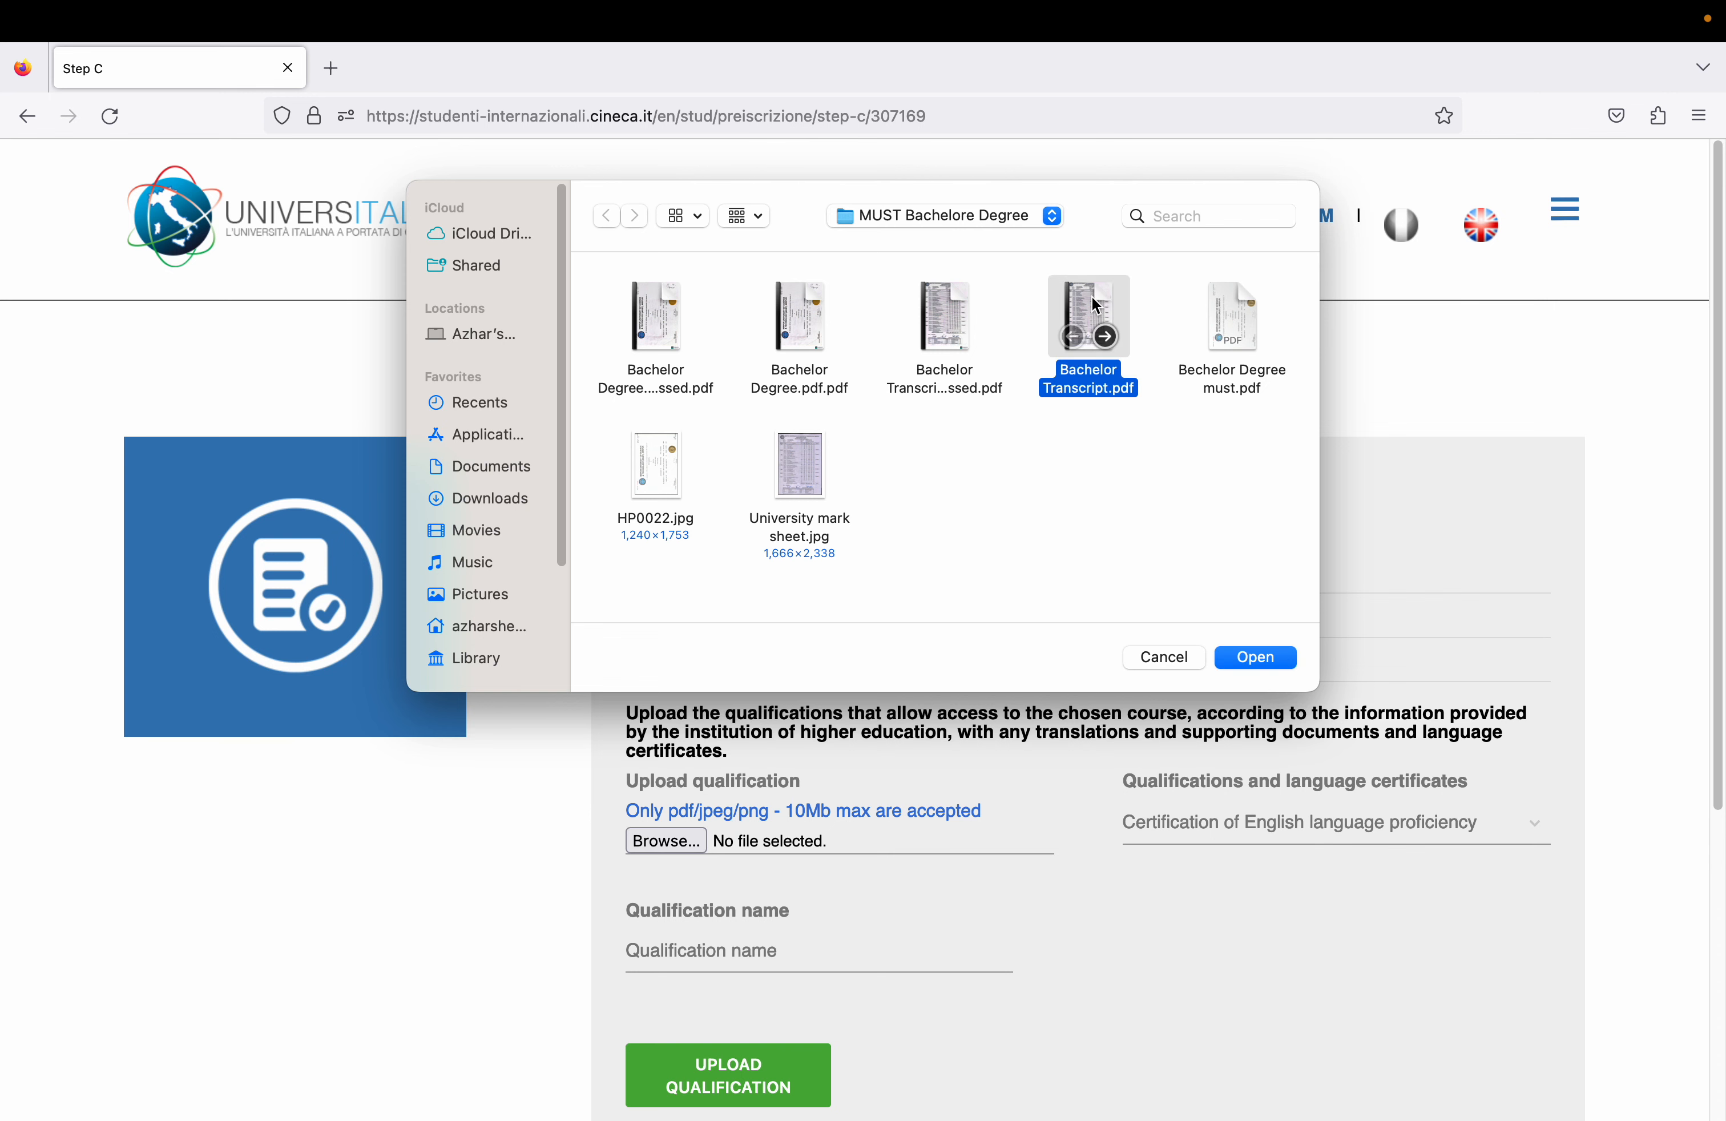
left_click(695, 943)
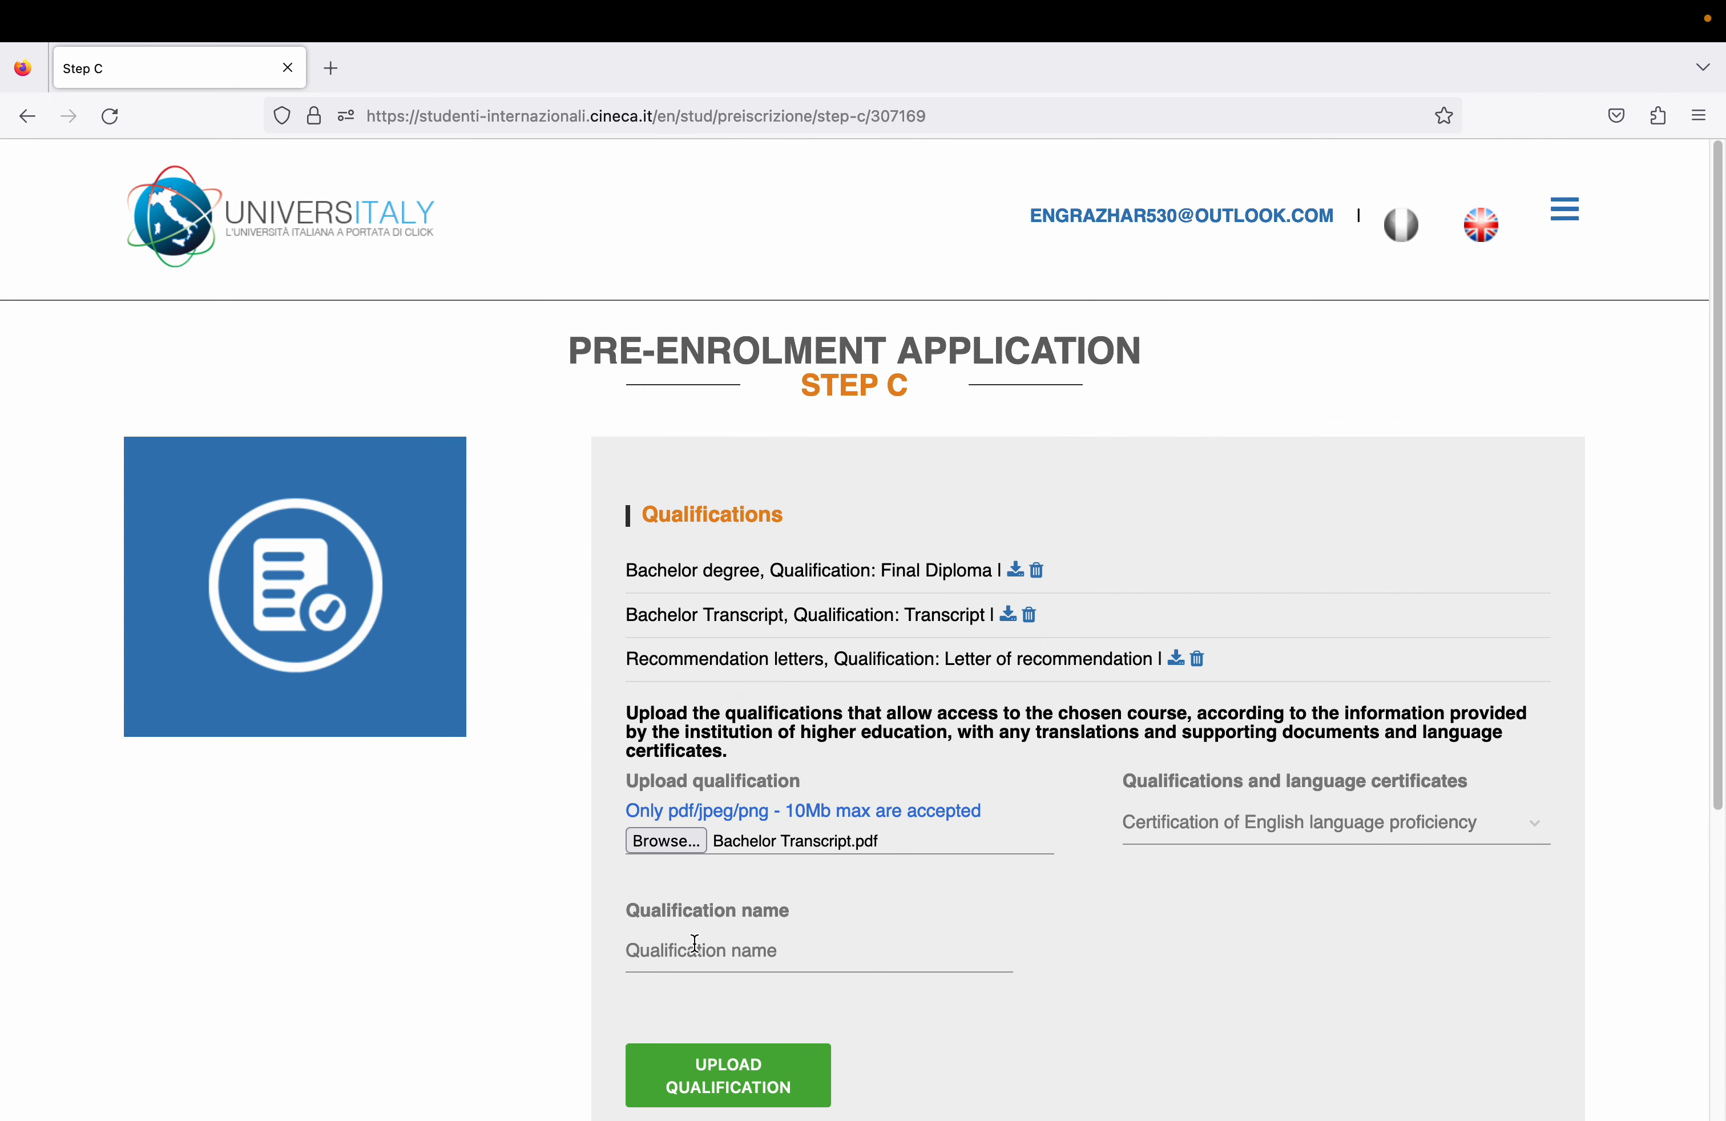
type("ENglish Proficiency Leter or ")
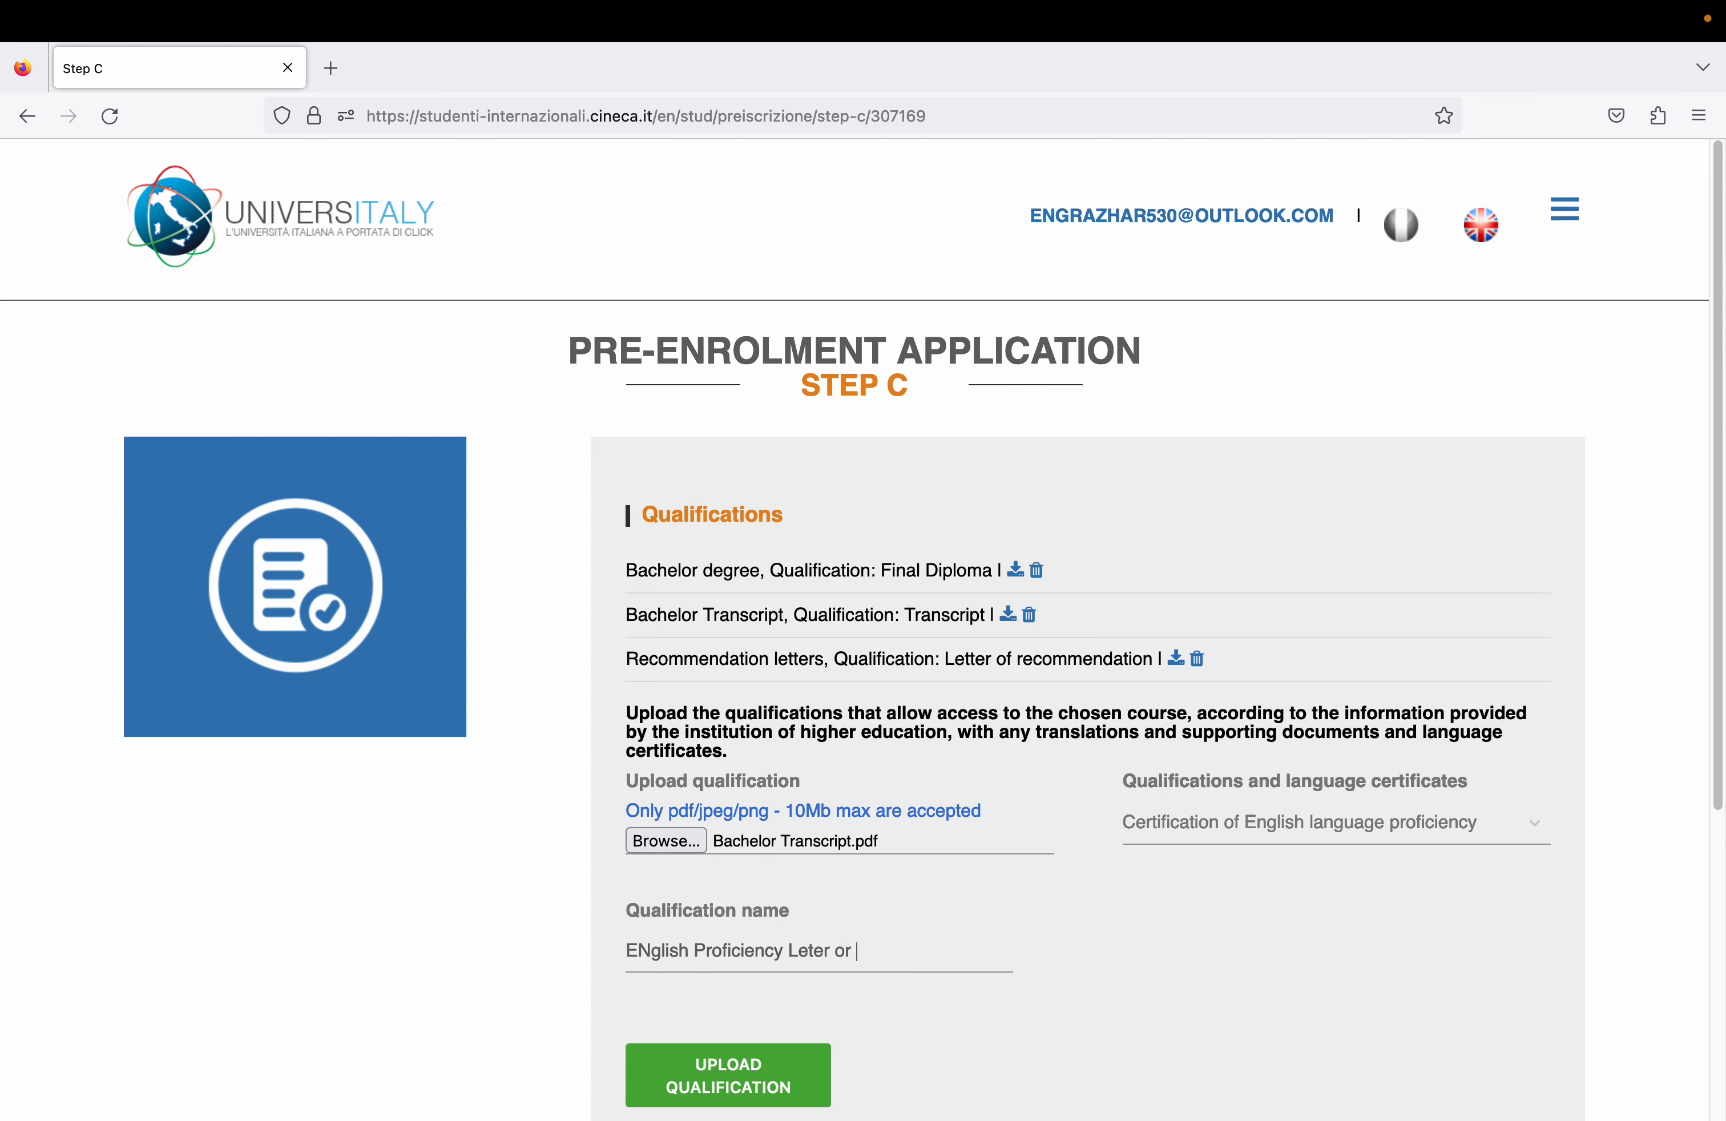
type("IELTS")
left_click_drag(850, 947, 570, 950)
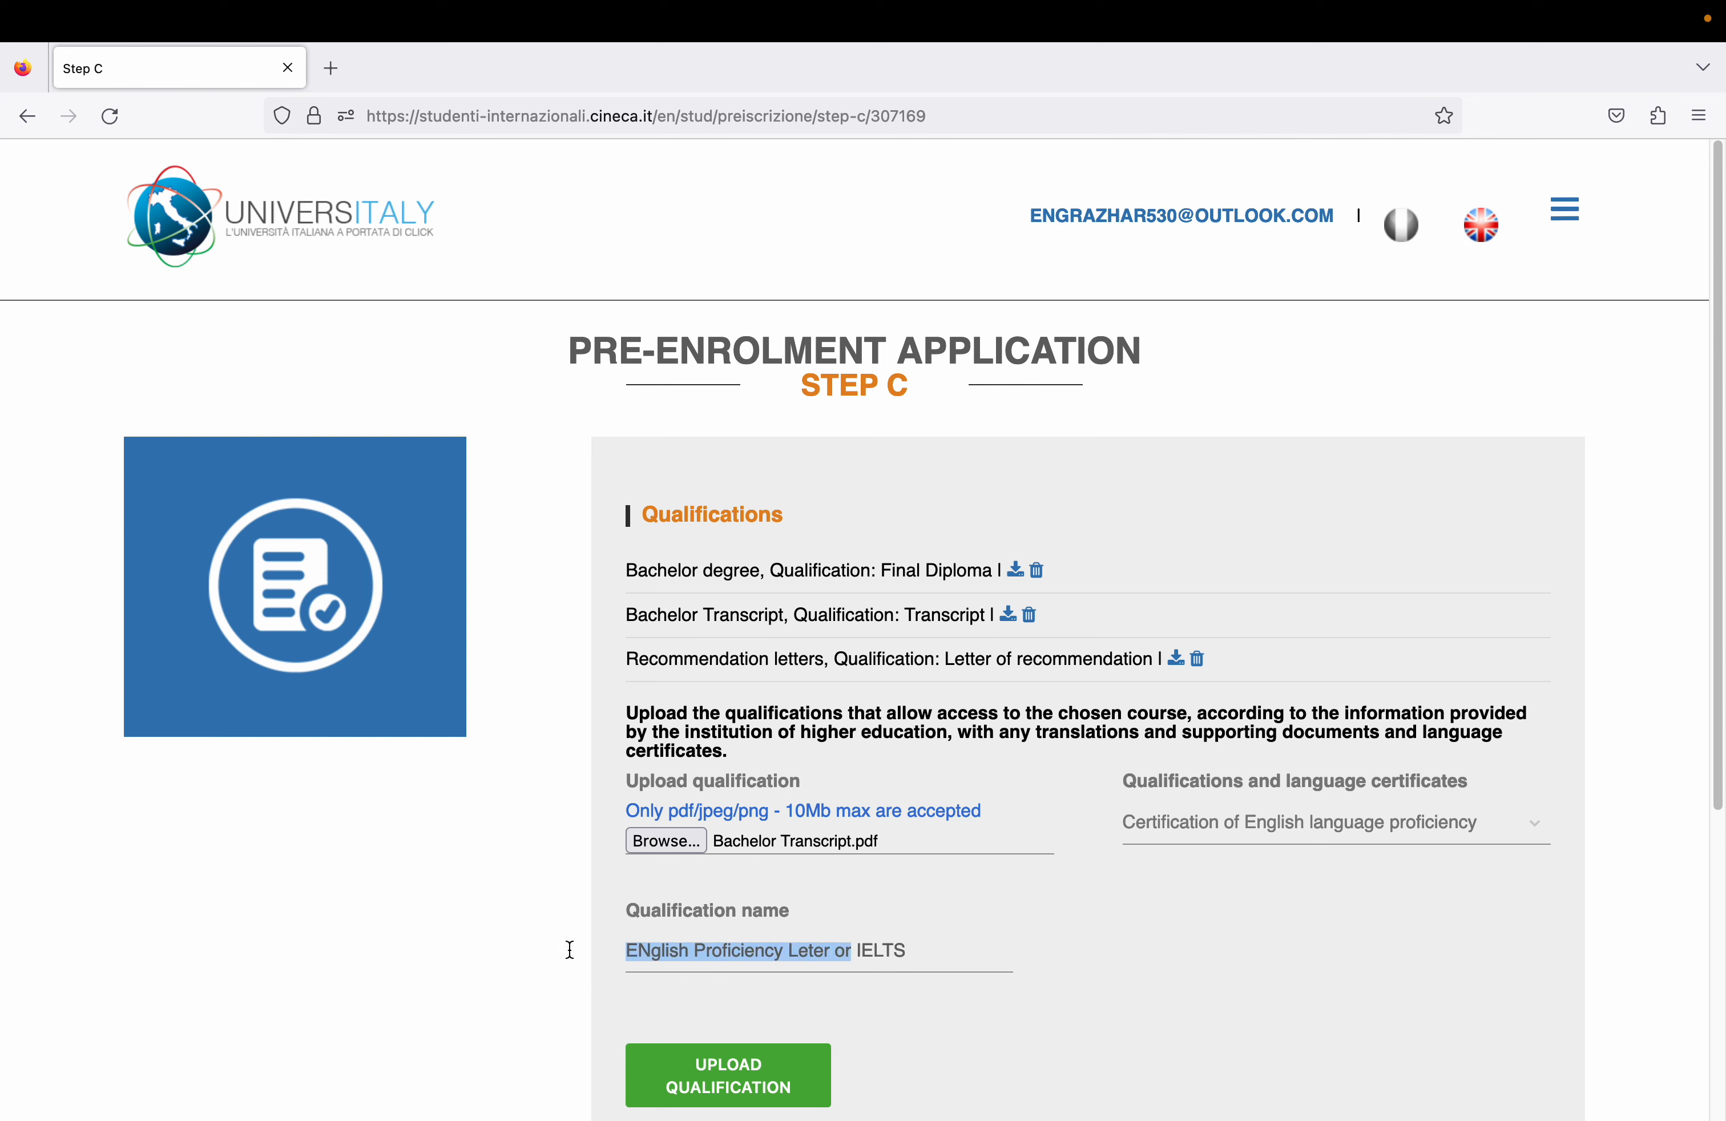
key("BackSpace")
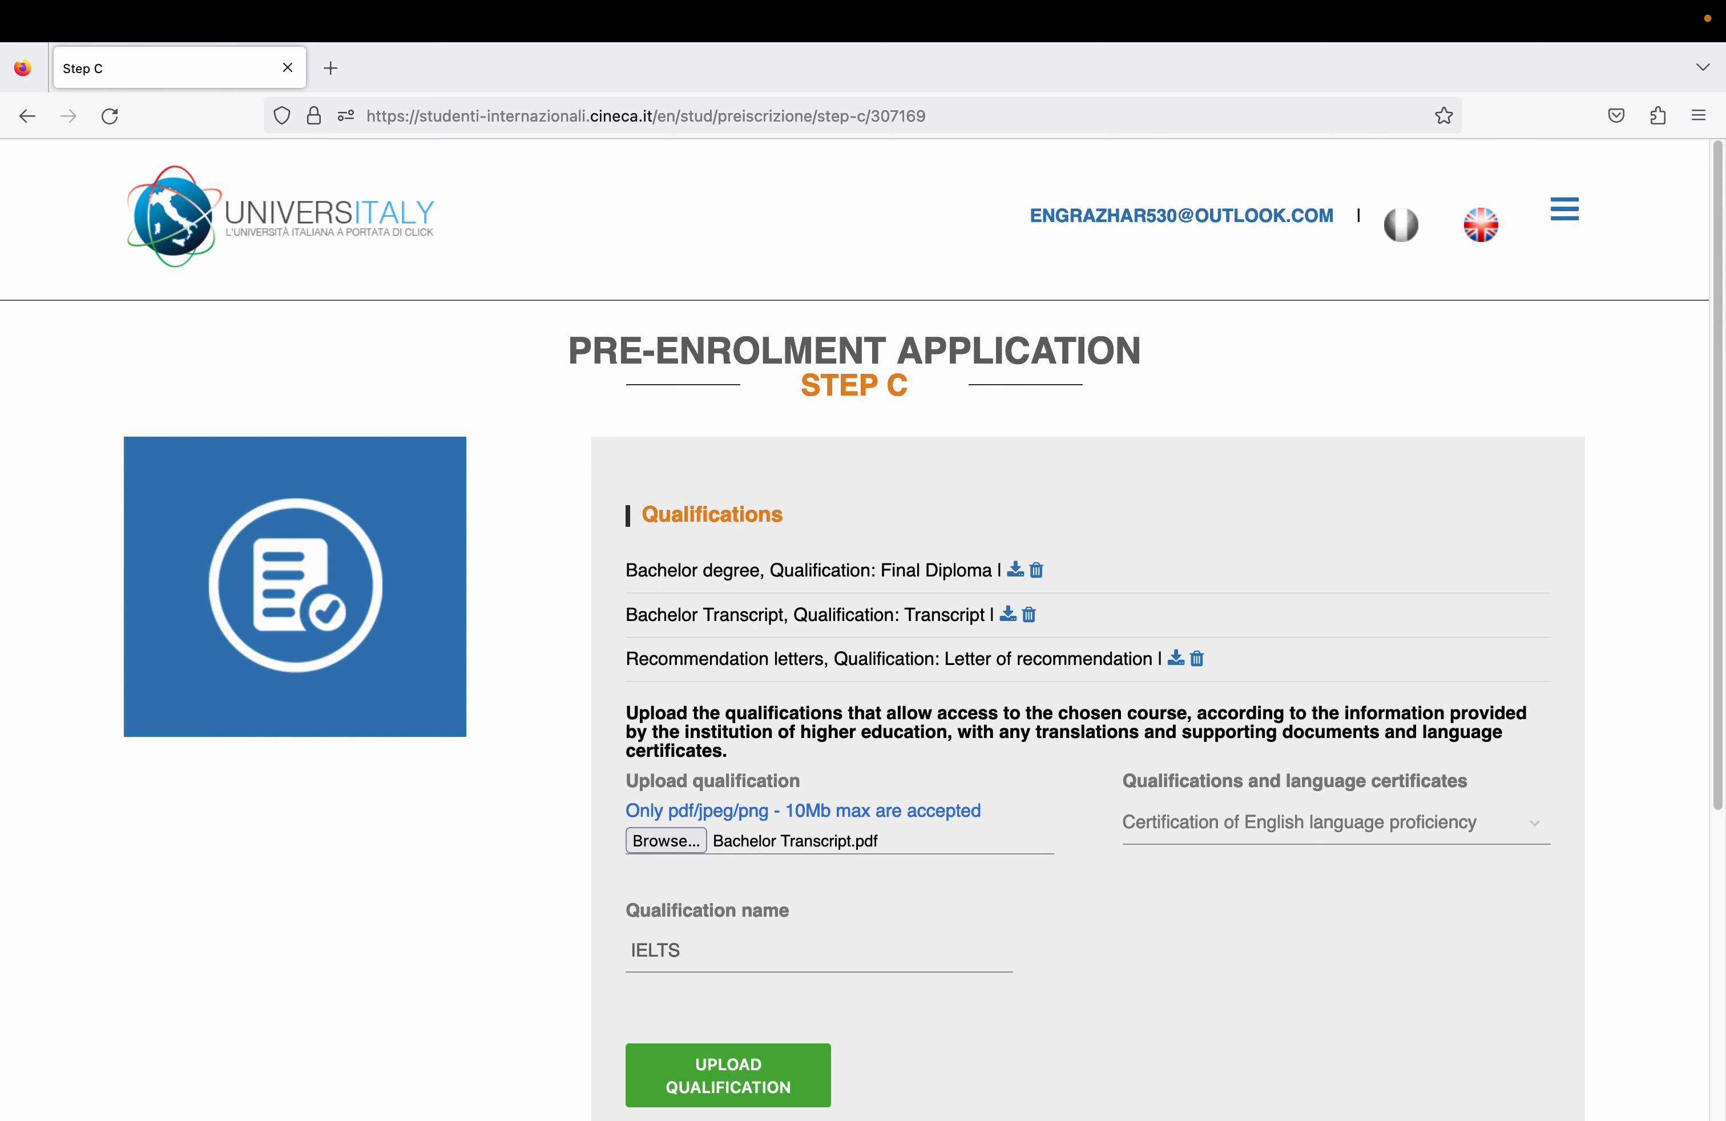
left_click(688, 1095)
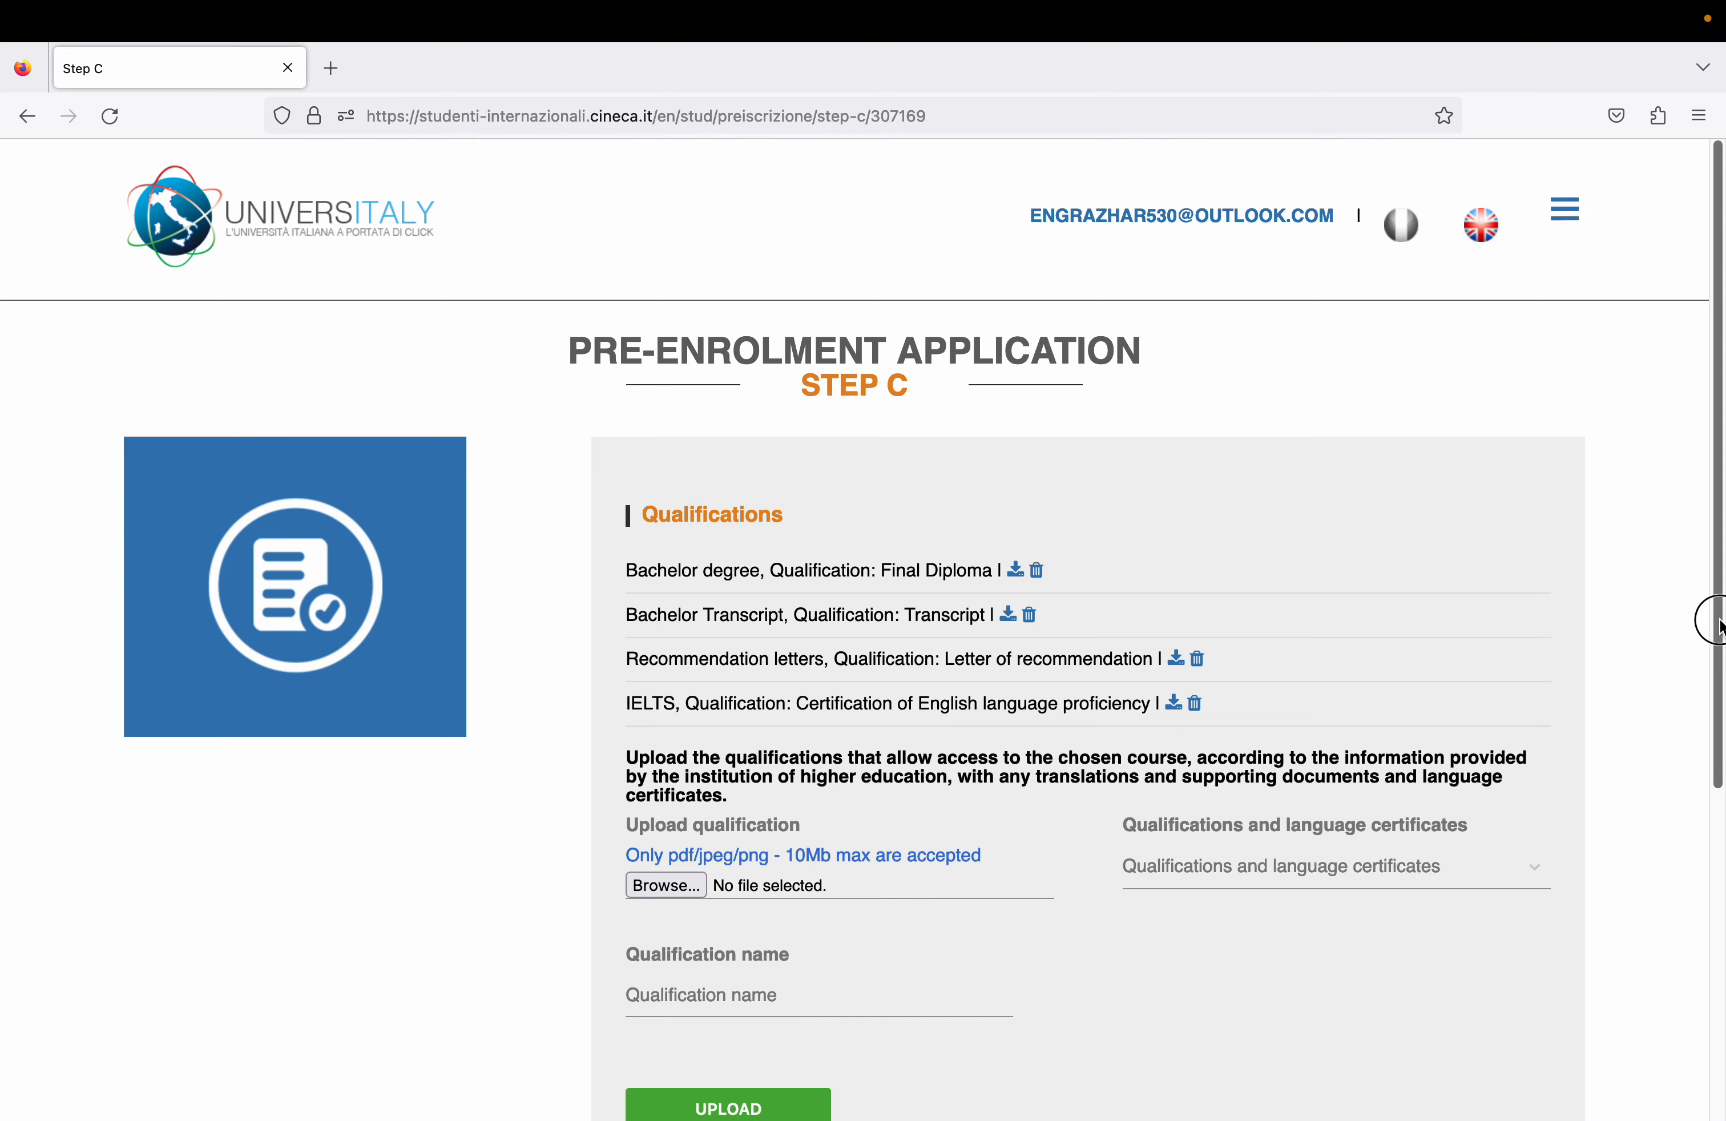
left_click_drag(1717, 624, 1689, 774)
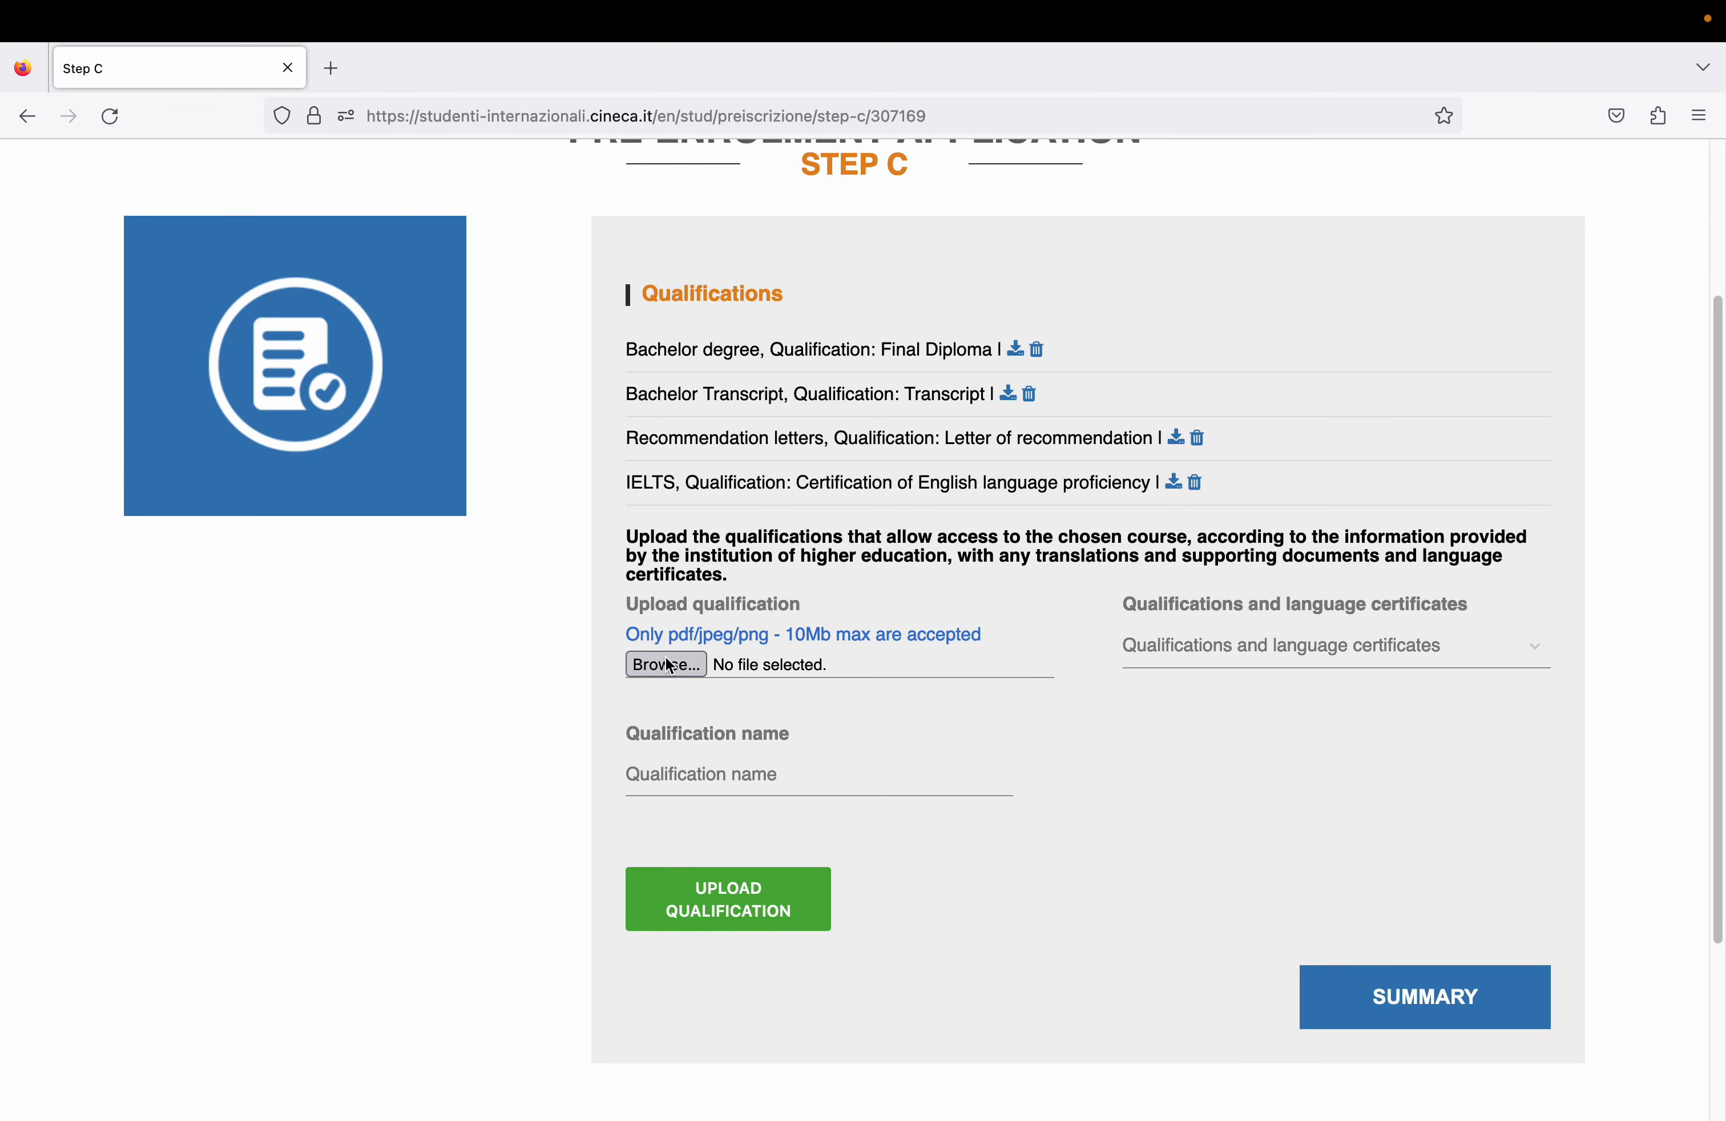
- Choose CV of academic/school career and pick the Europass CV PDF from BEST CV 2022
left_click(1328, 645)
left_click_drag(1539, 719, 1513, 843)
left_click(1466, 786)
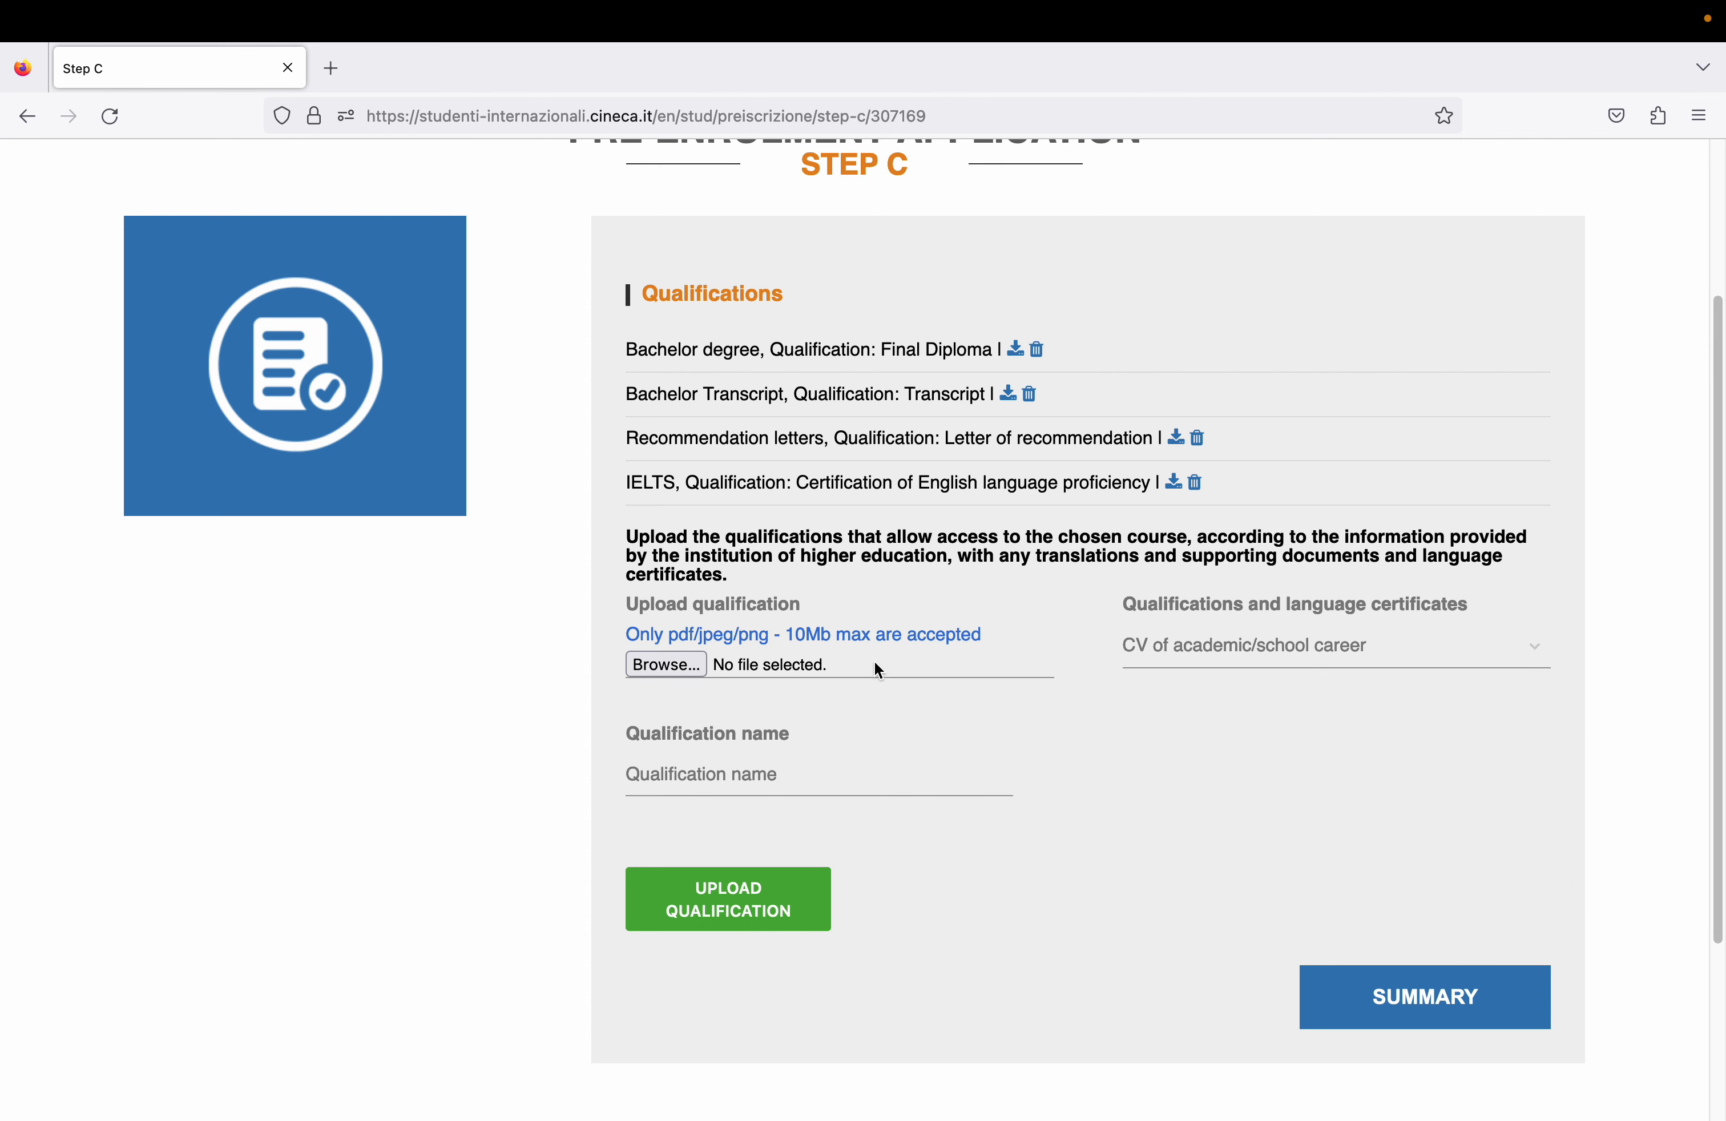
left_click(666, 665)
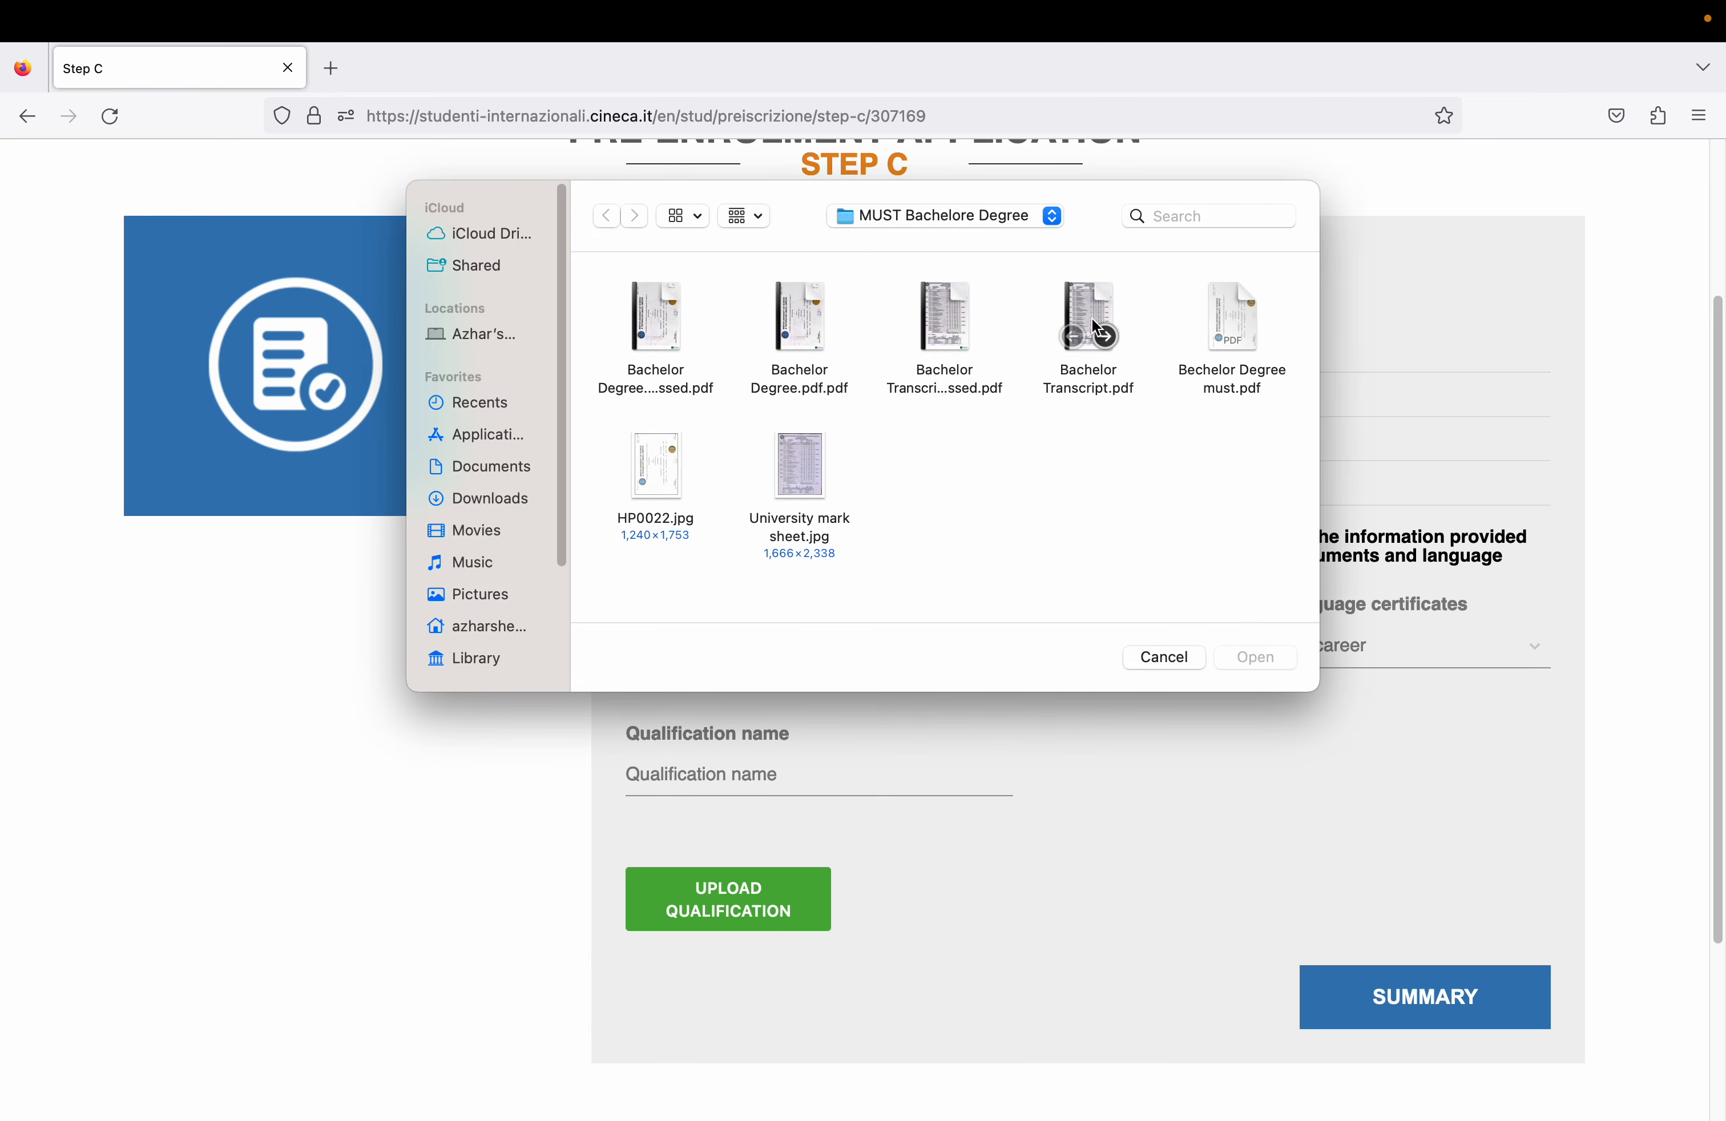
left_click(889, 204)
left_click(909, 243)
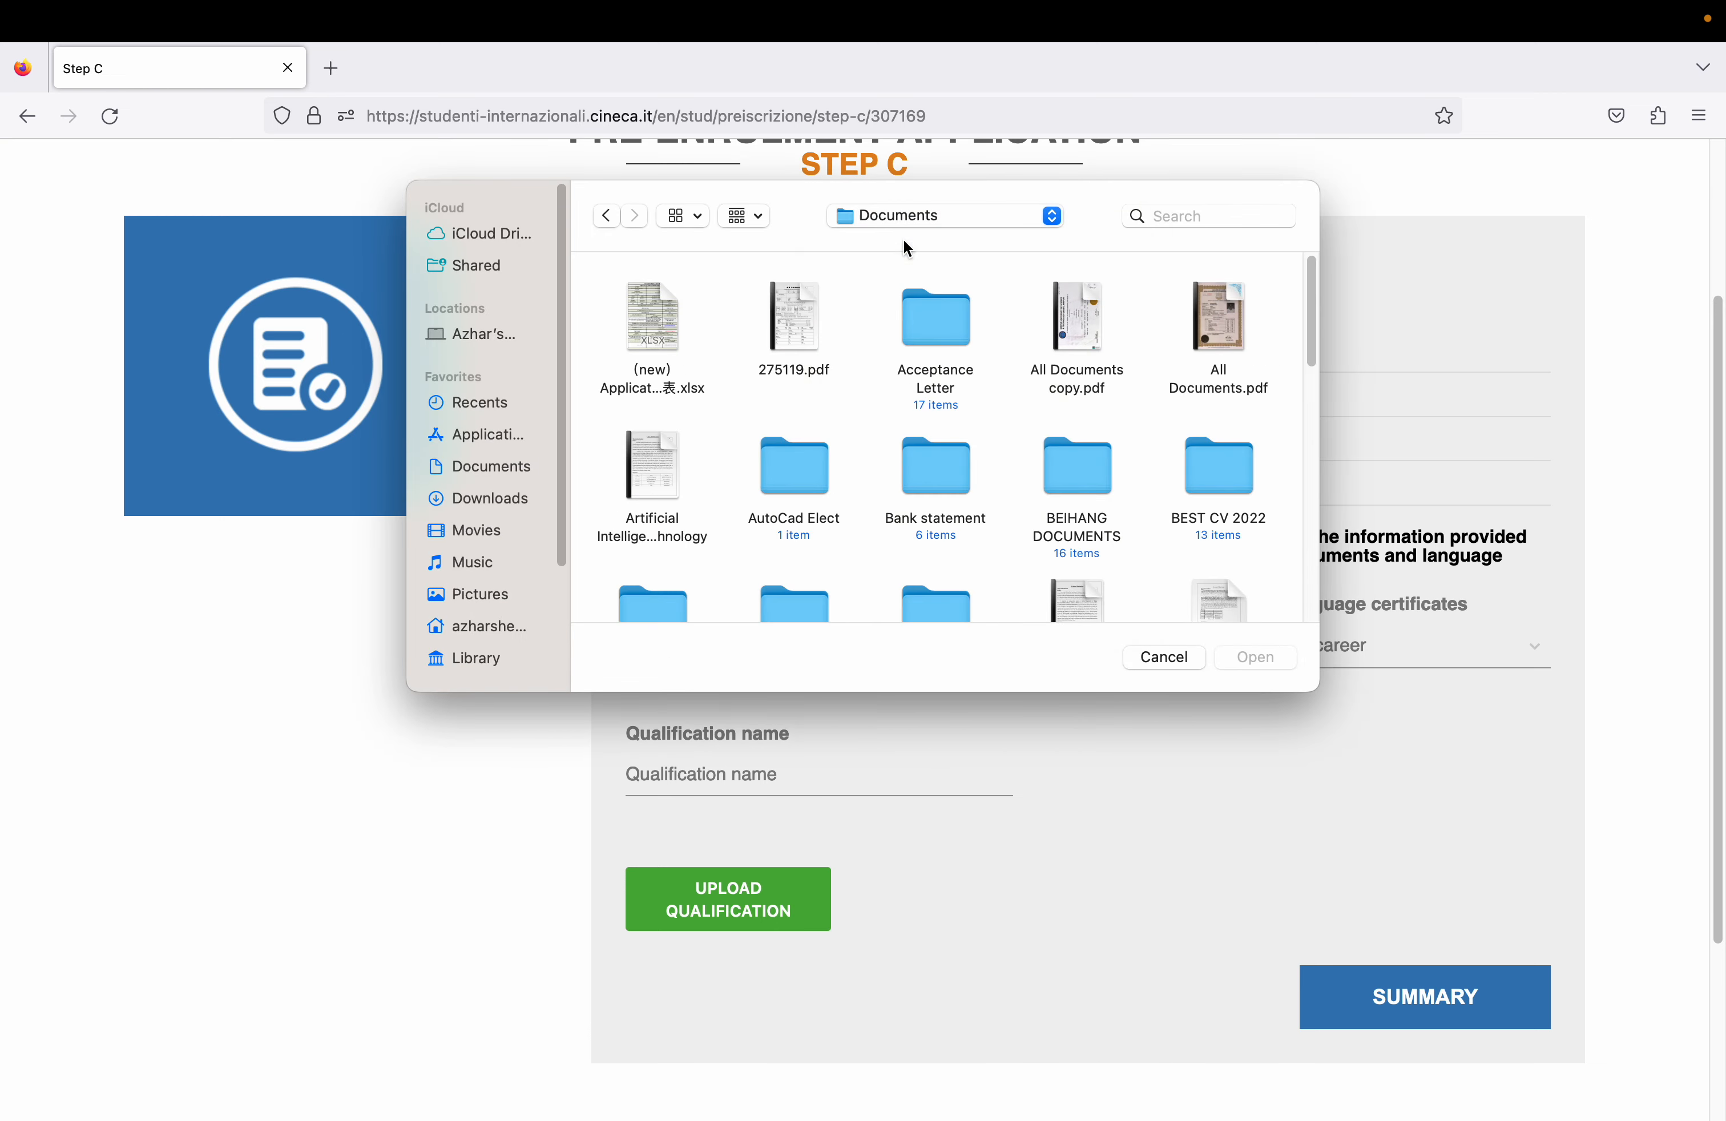
mouse_move(1306, 339)
left_mouse_down()
mouse_move(1307, 386)
mouse_move(1303, 358)
left_mouse_up()
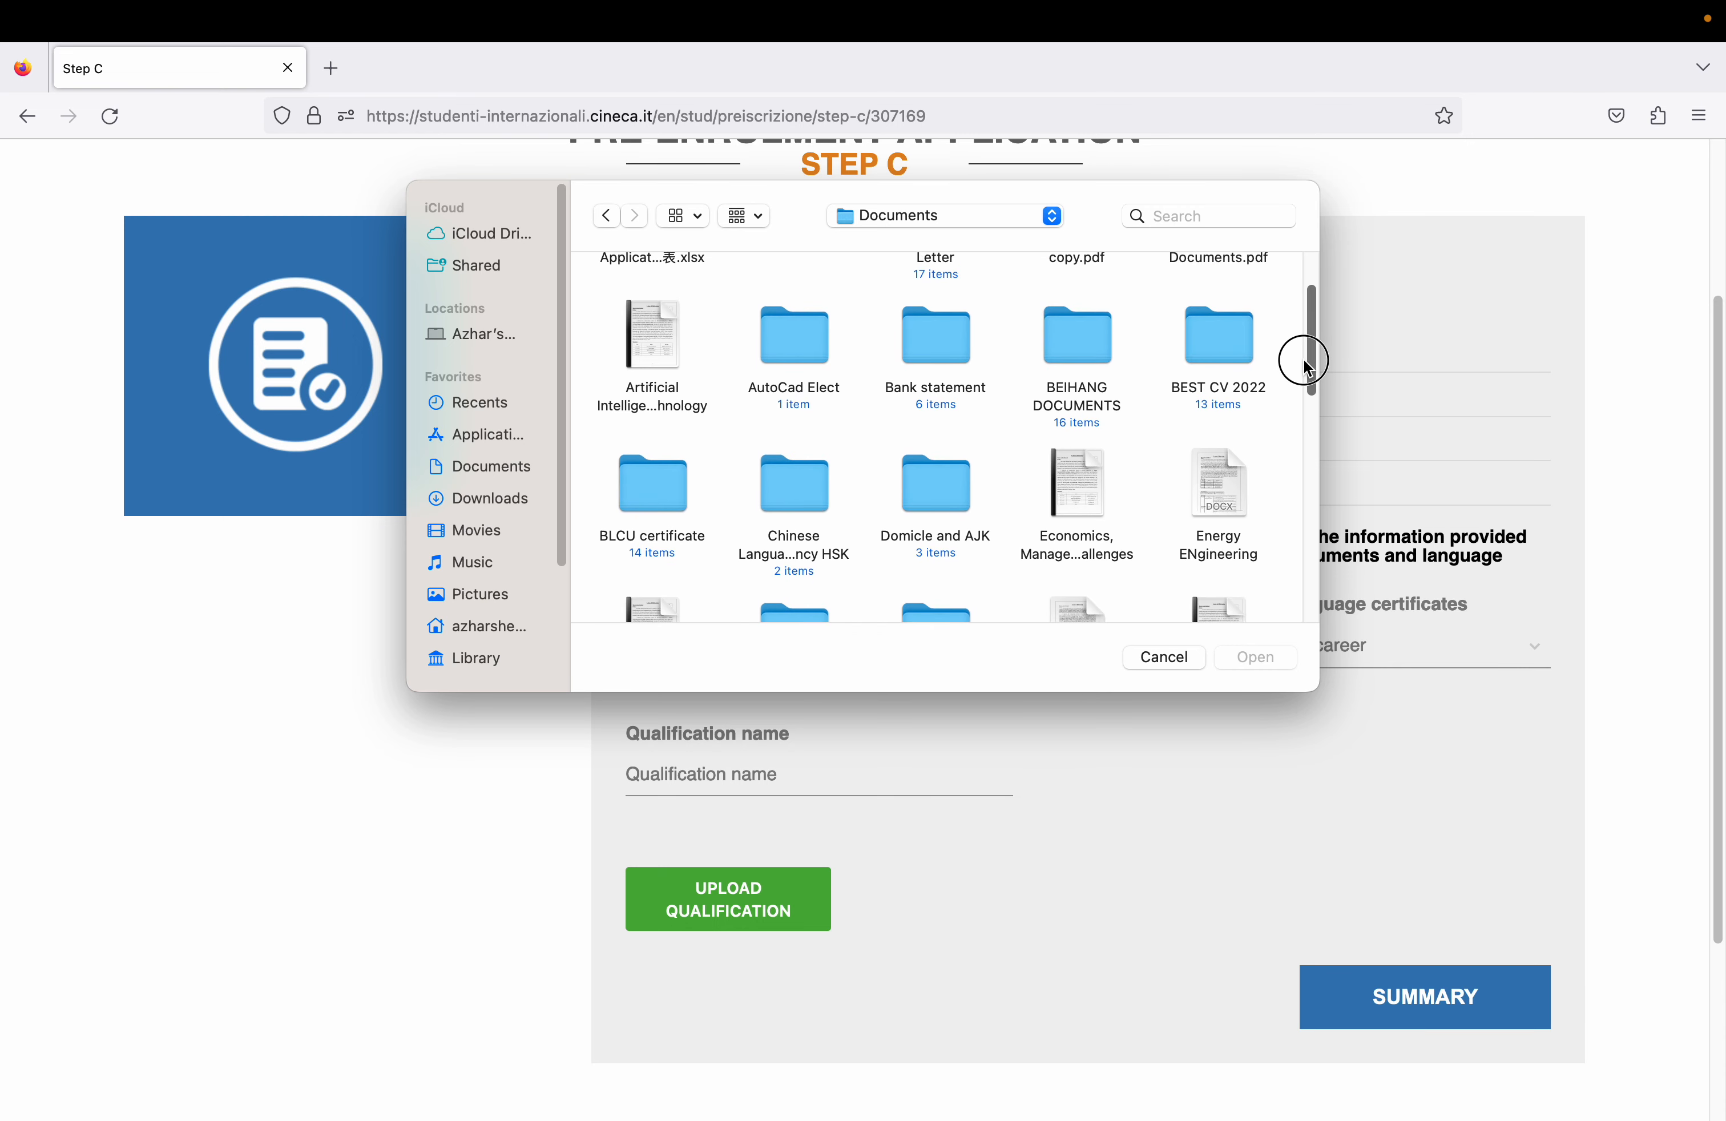
double_click(1218, 327)
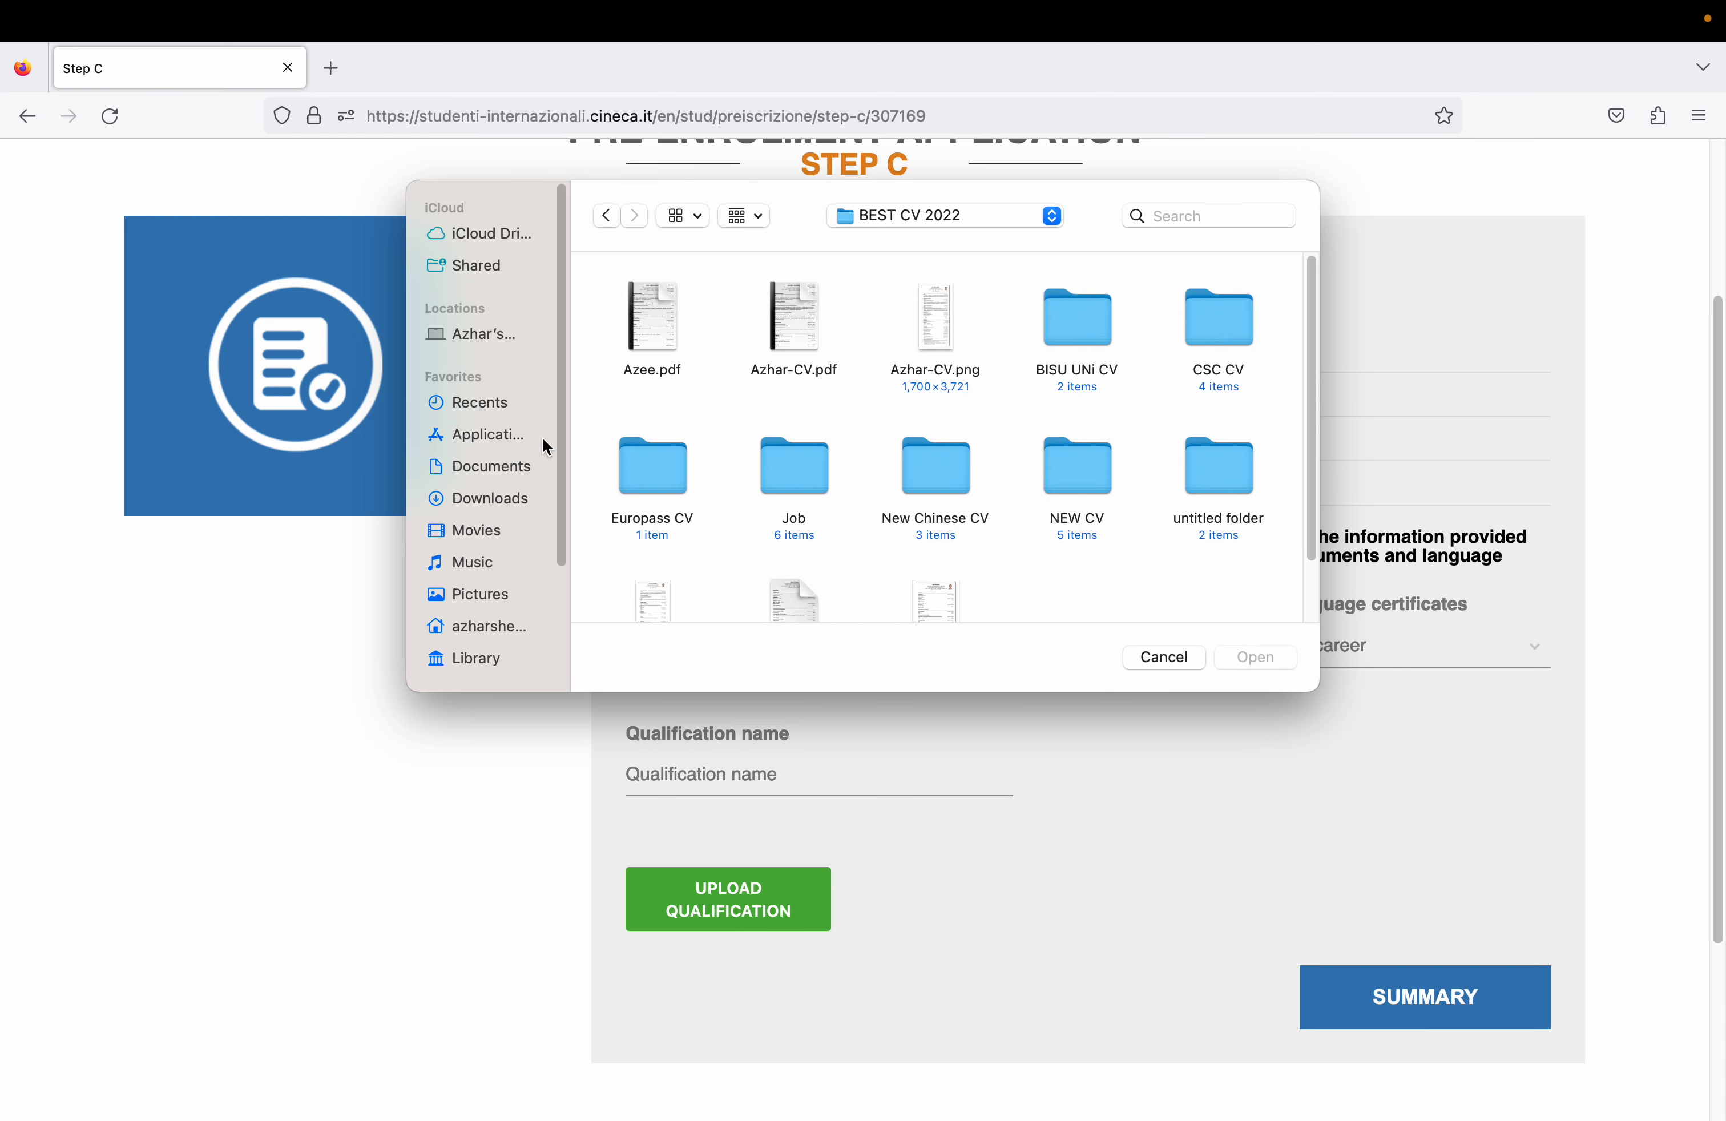
double_click(653, 466)
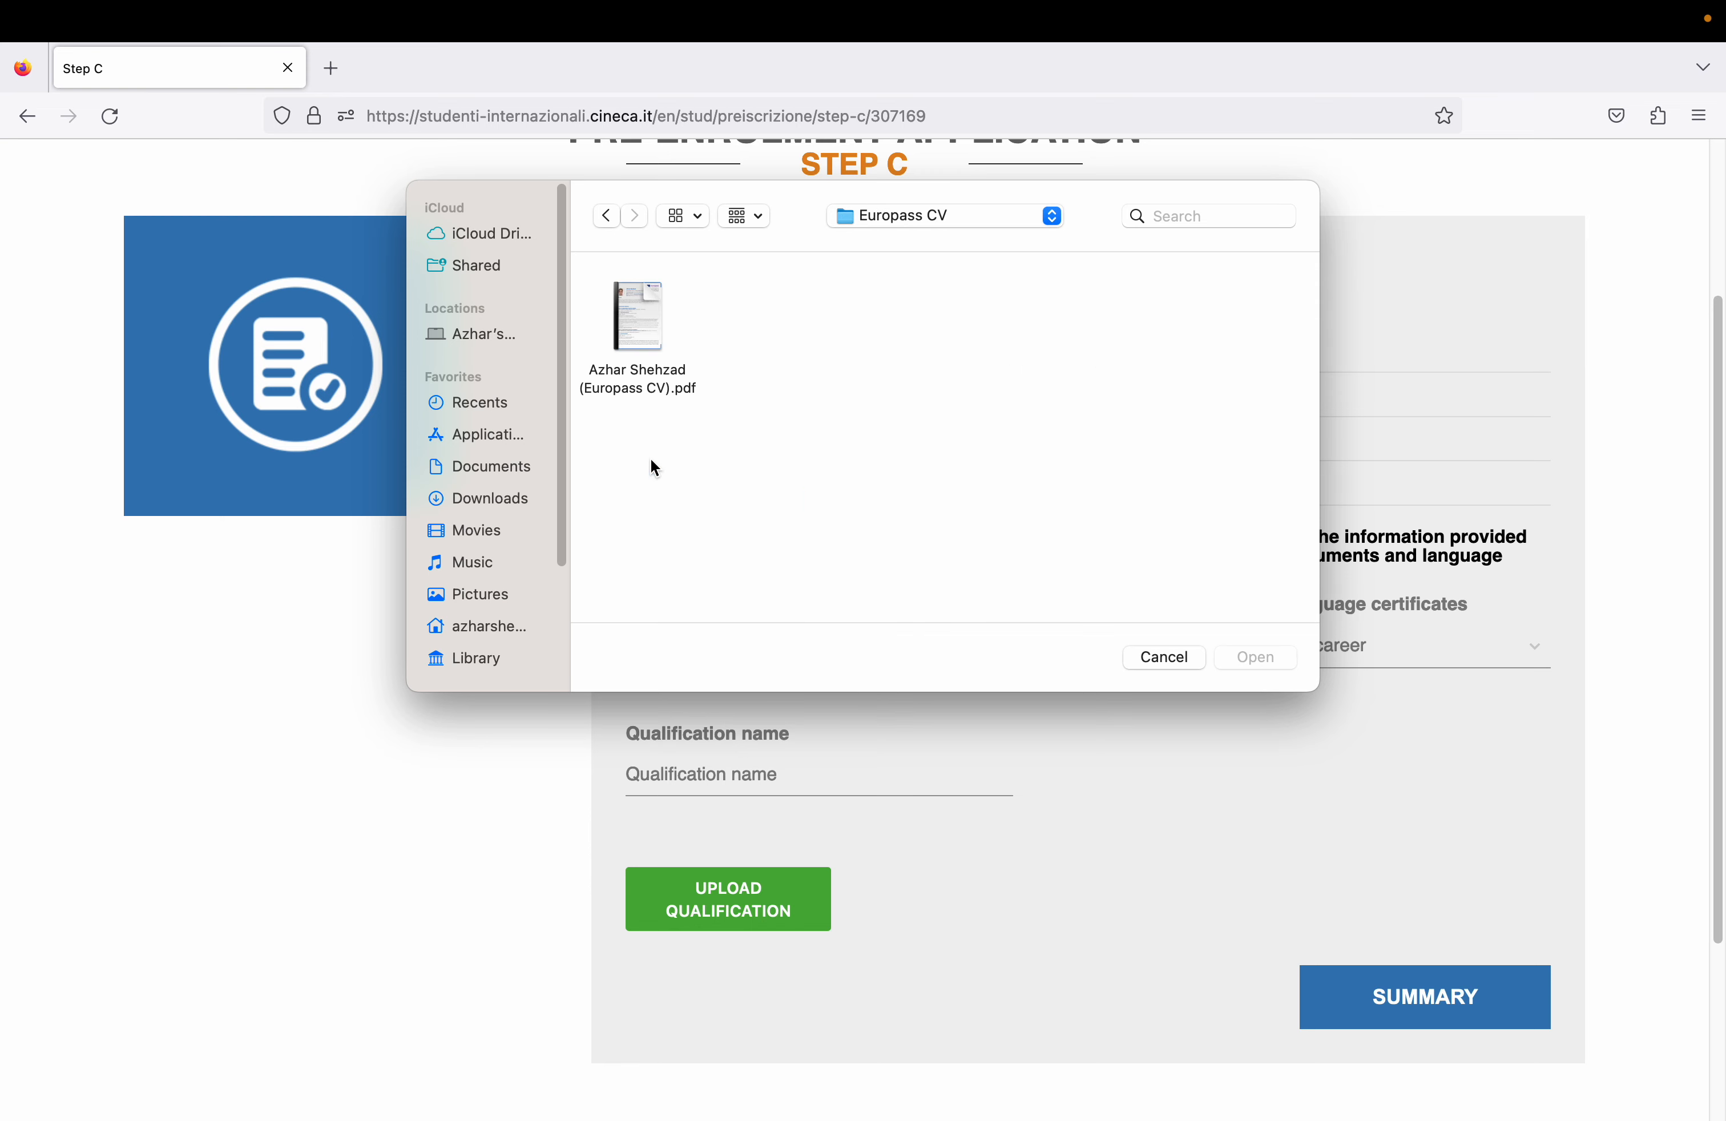
left_click(640, 315)
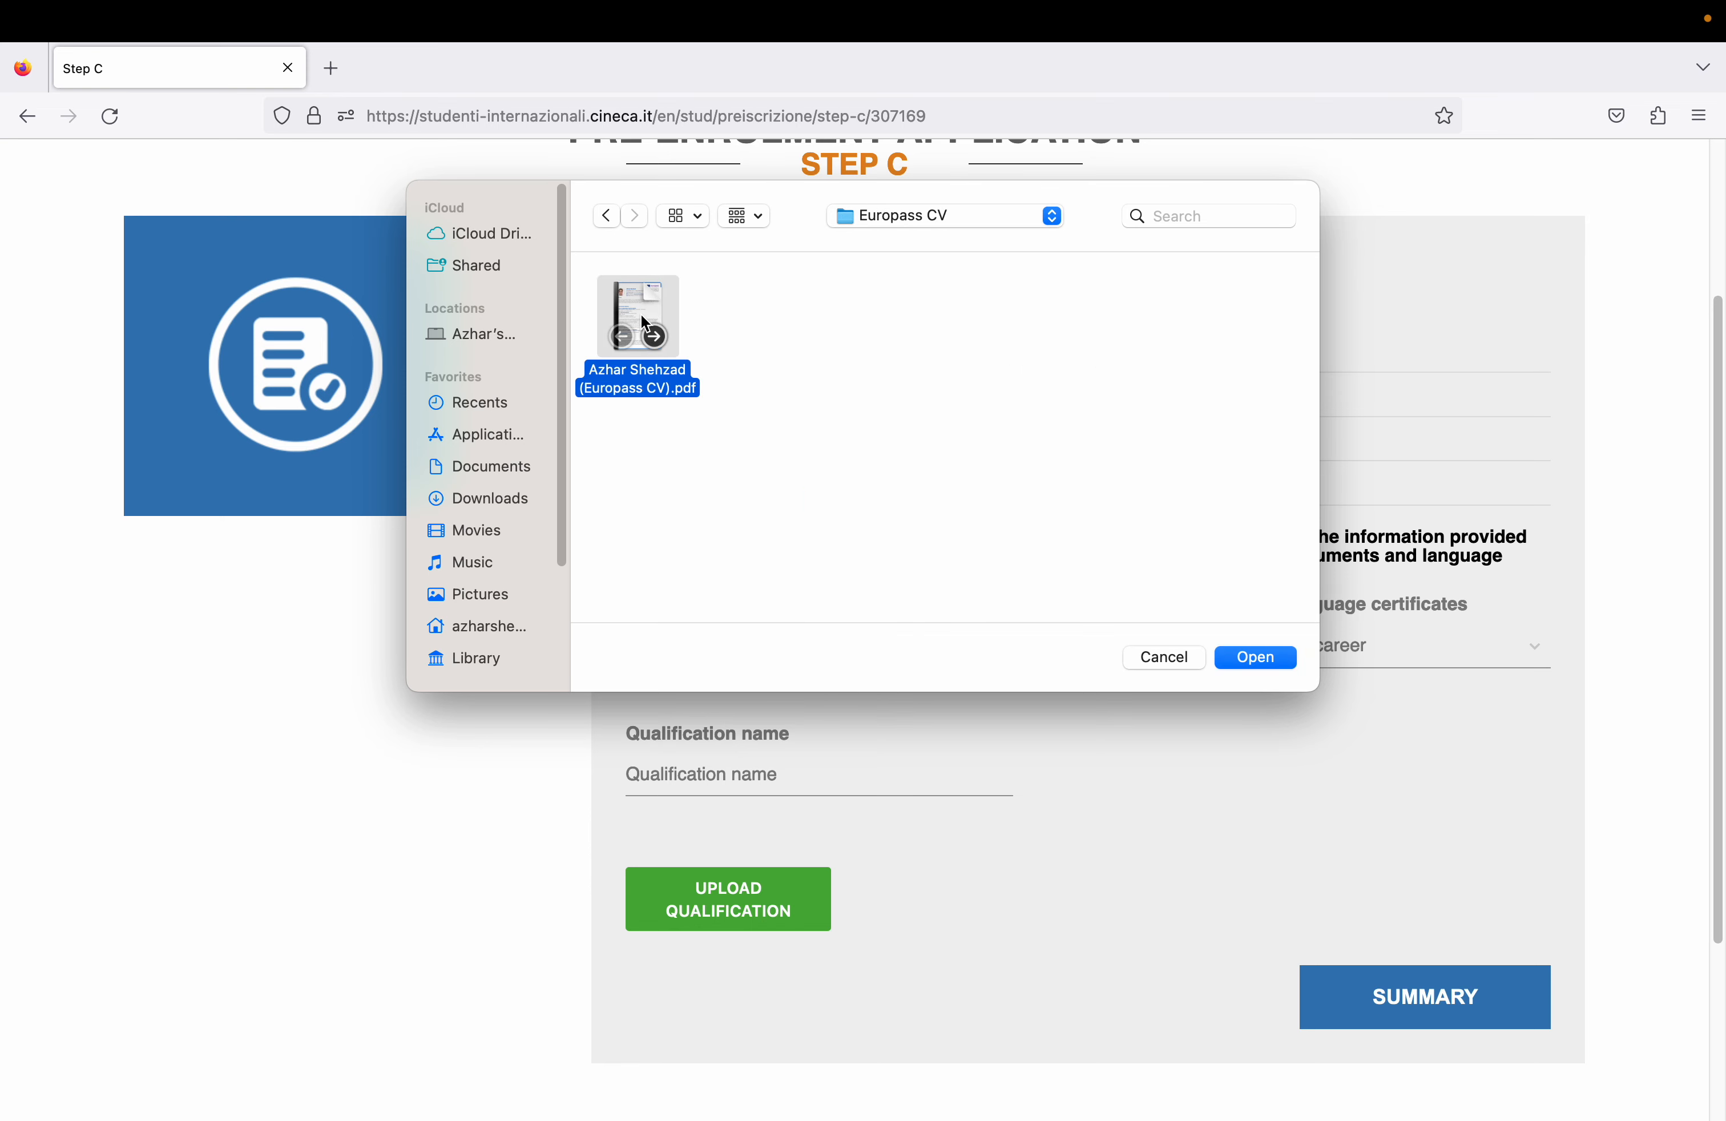
left_click(1269, 659)
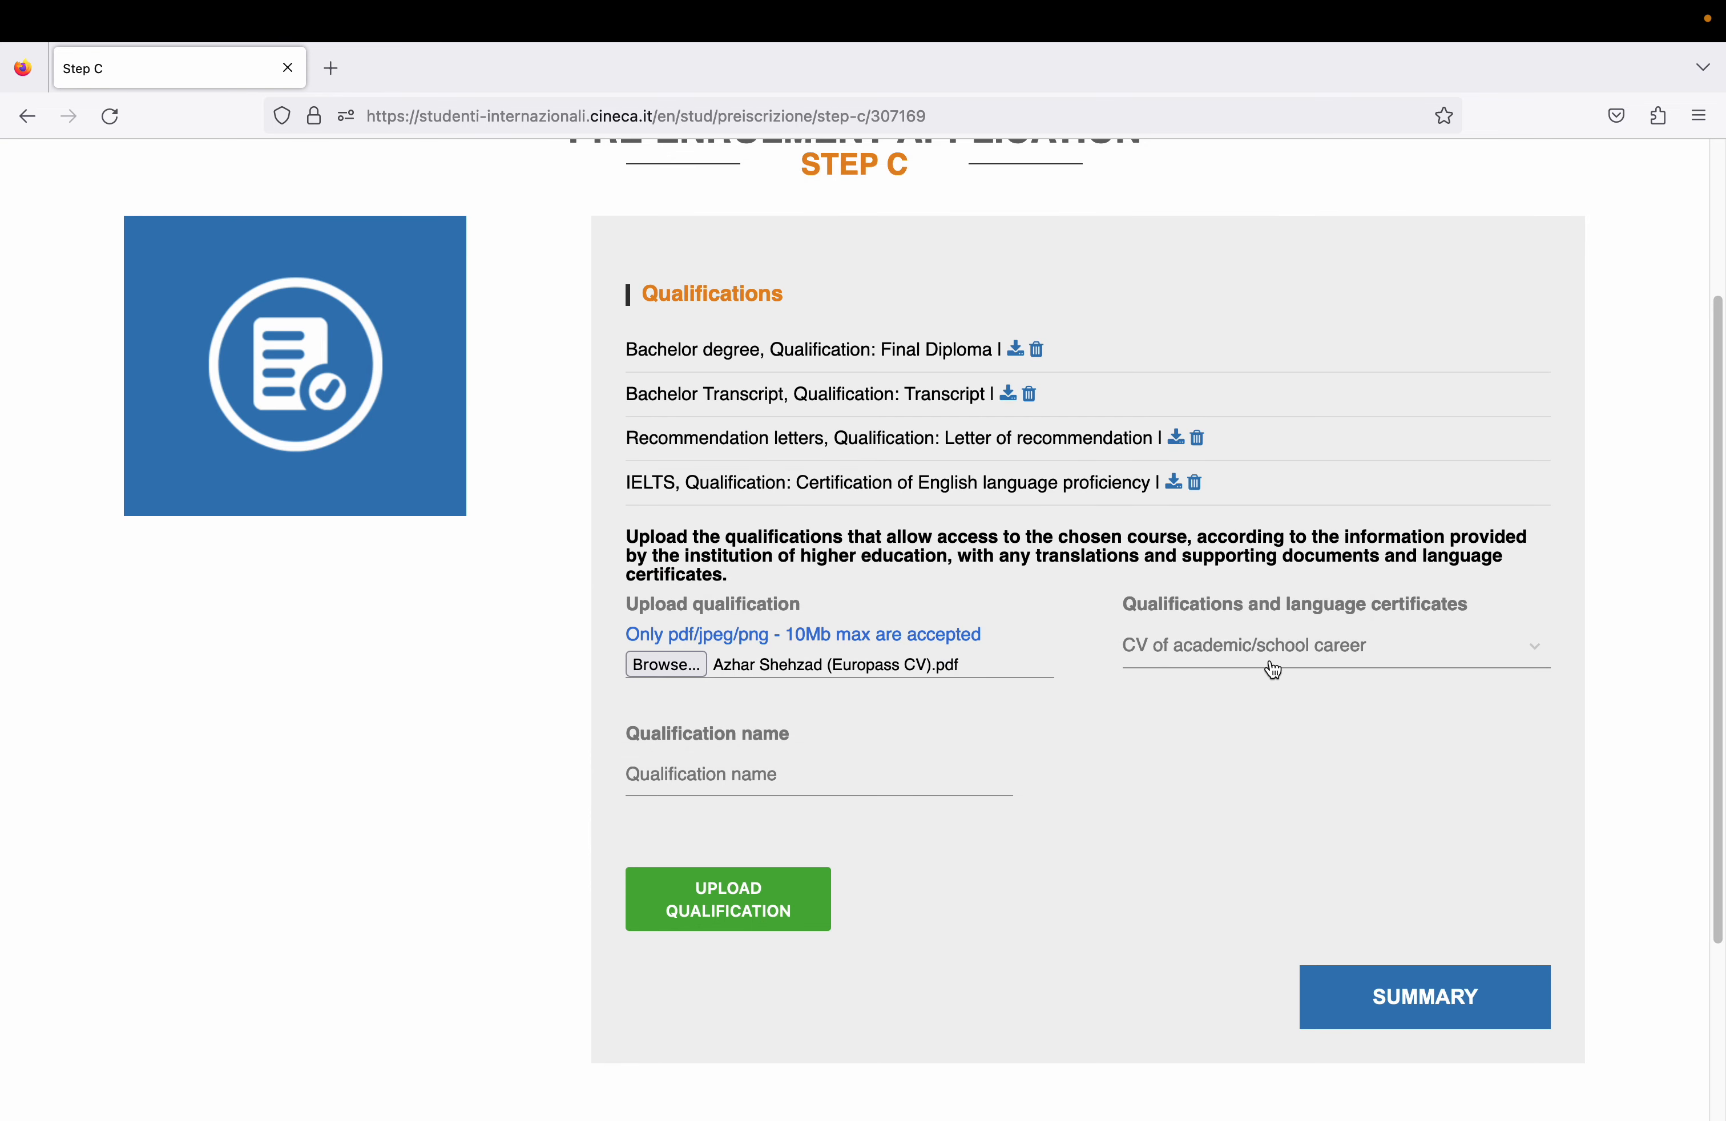
- Name the qualification 'CV' and upload it
left_click(695, 769)
type("CV")
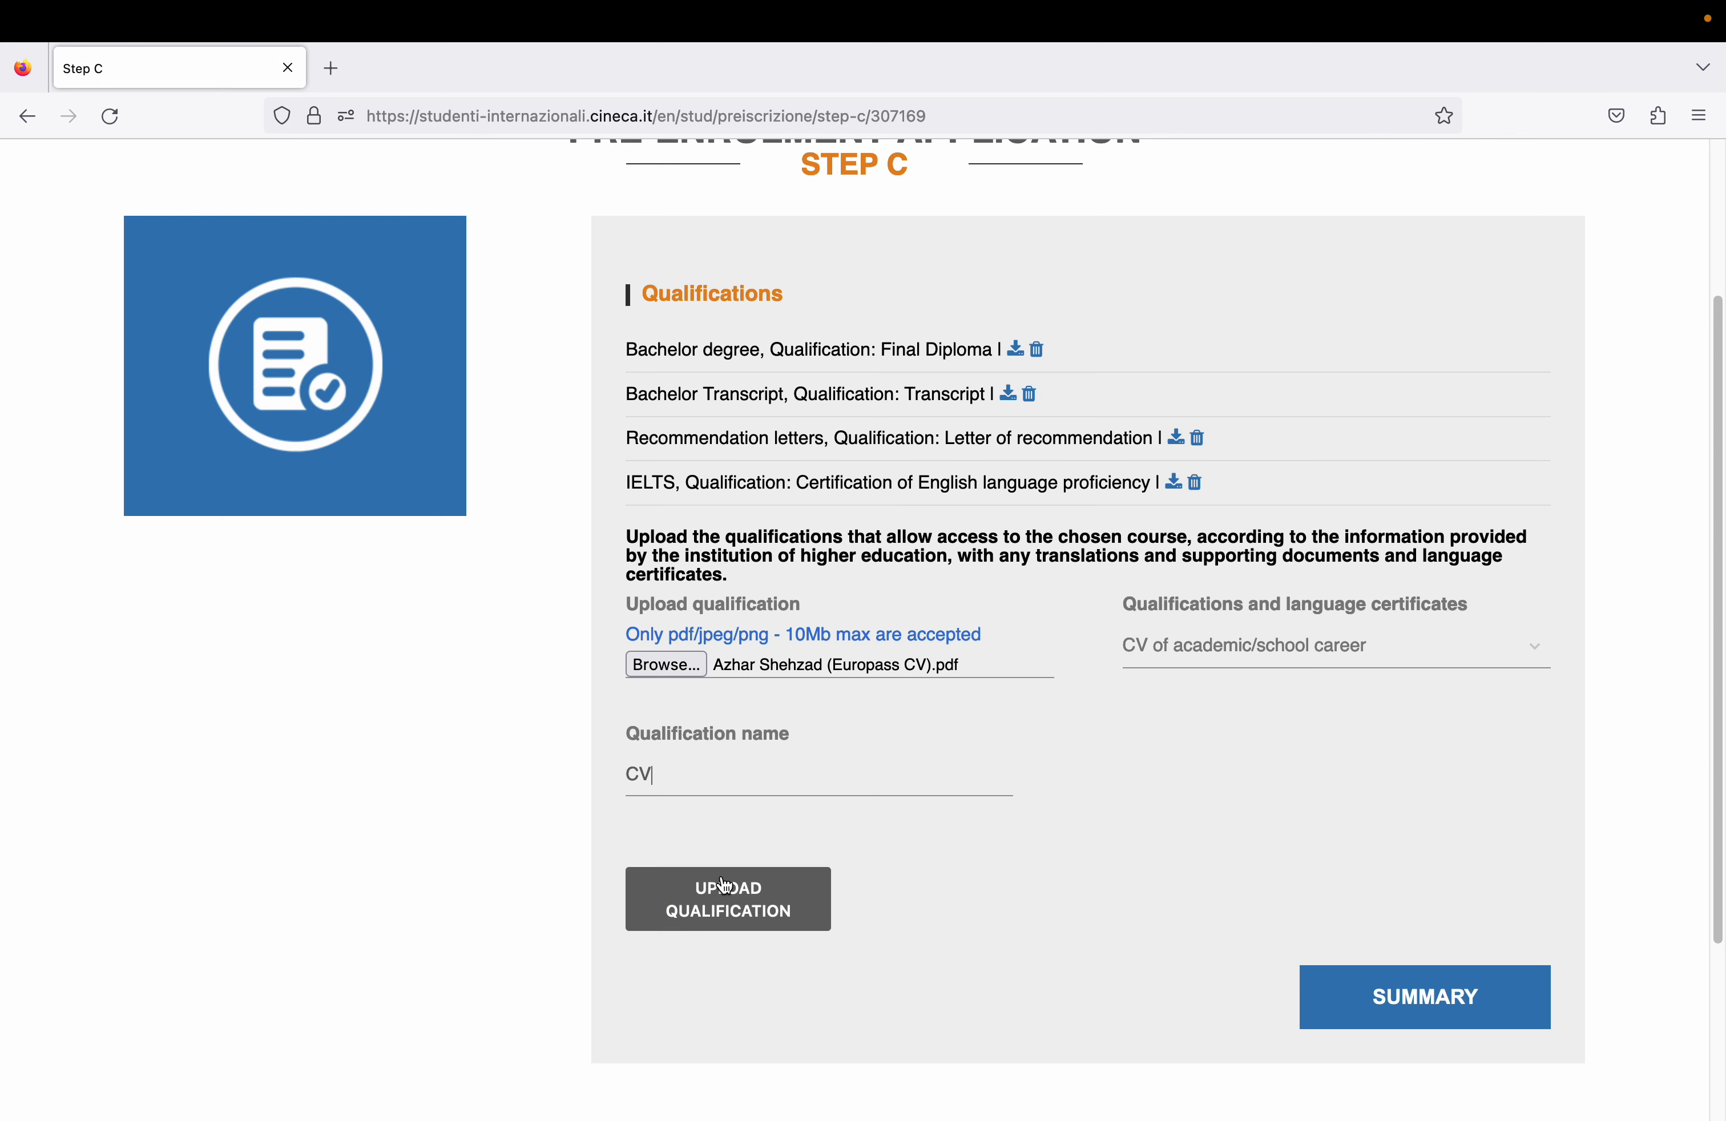
left_click(725, 897)
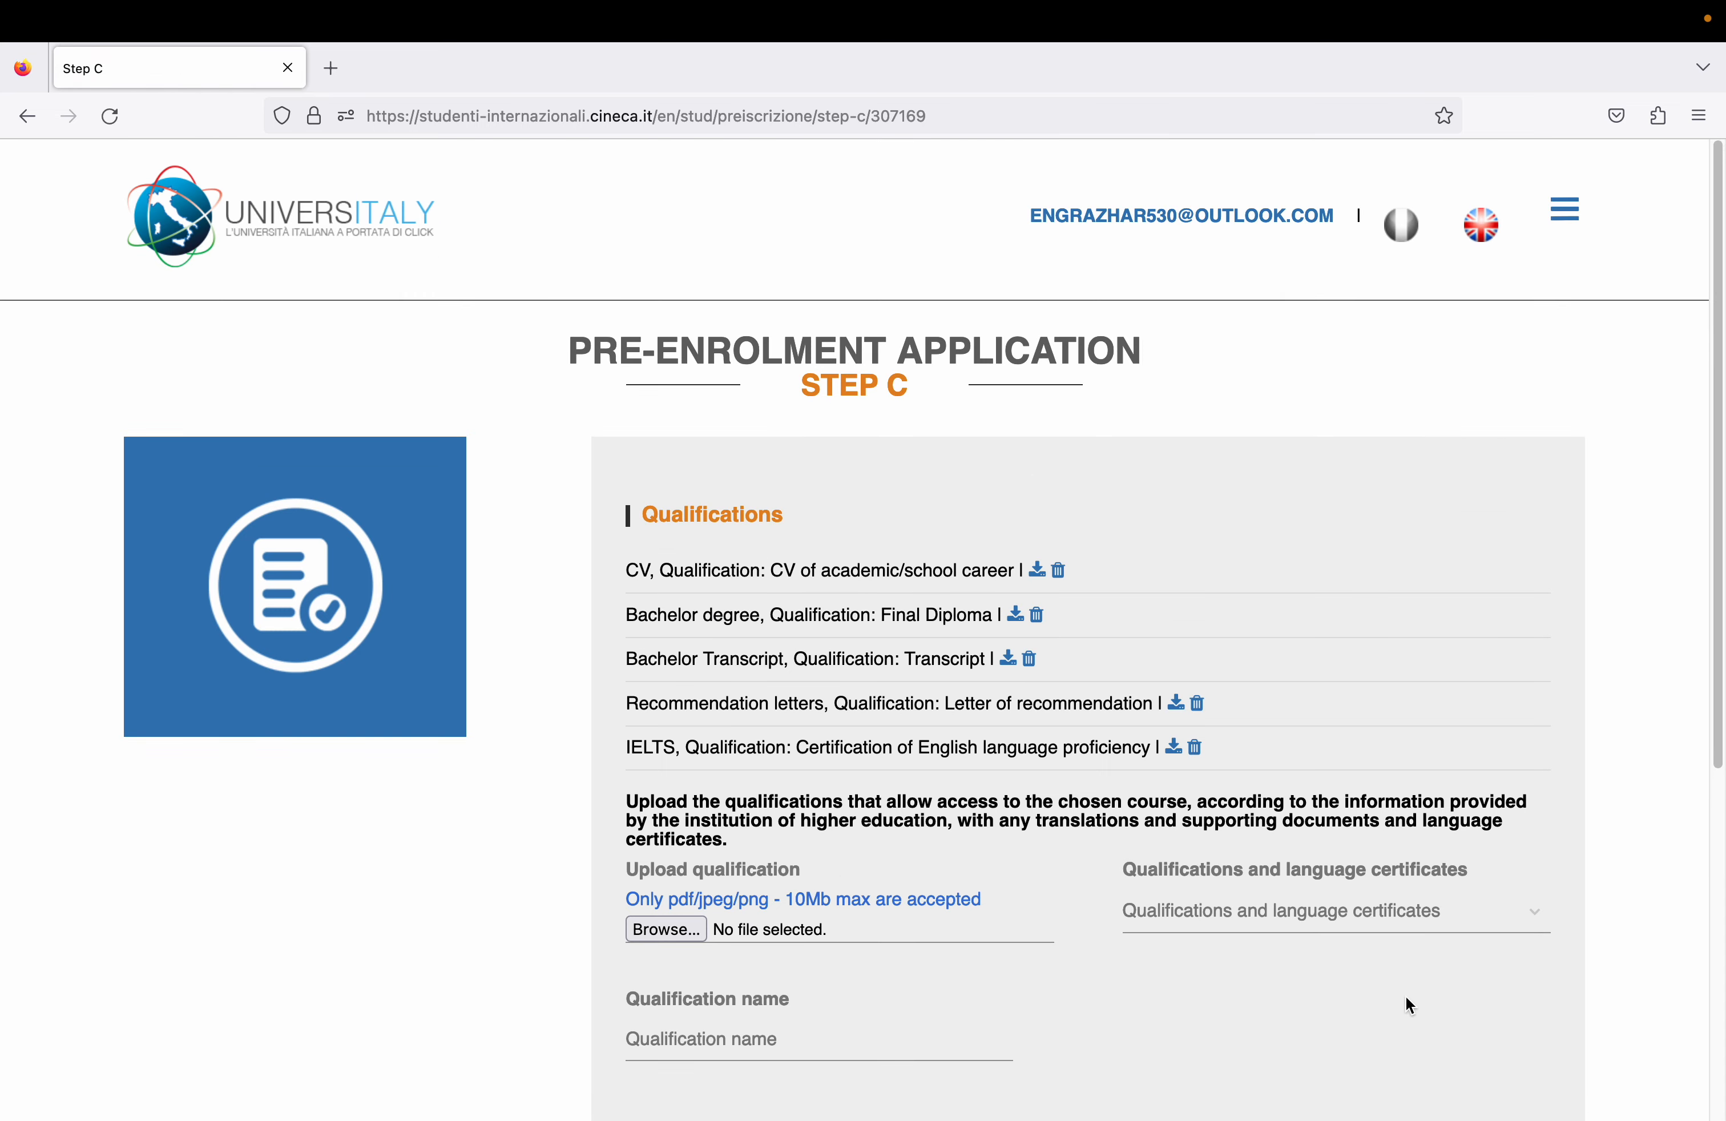
- Set the type to Other and the name to 'Supporting Application Documents'
left_click_drag(1721, 514, 1710, 754)
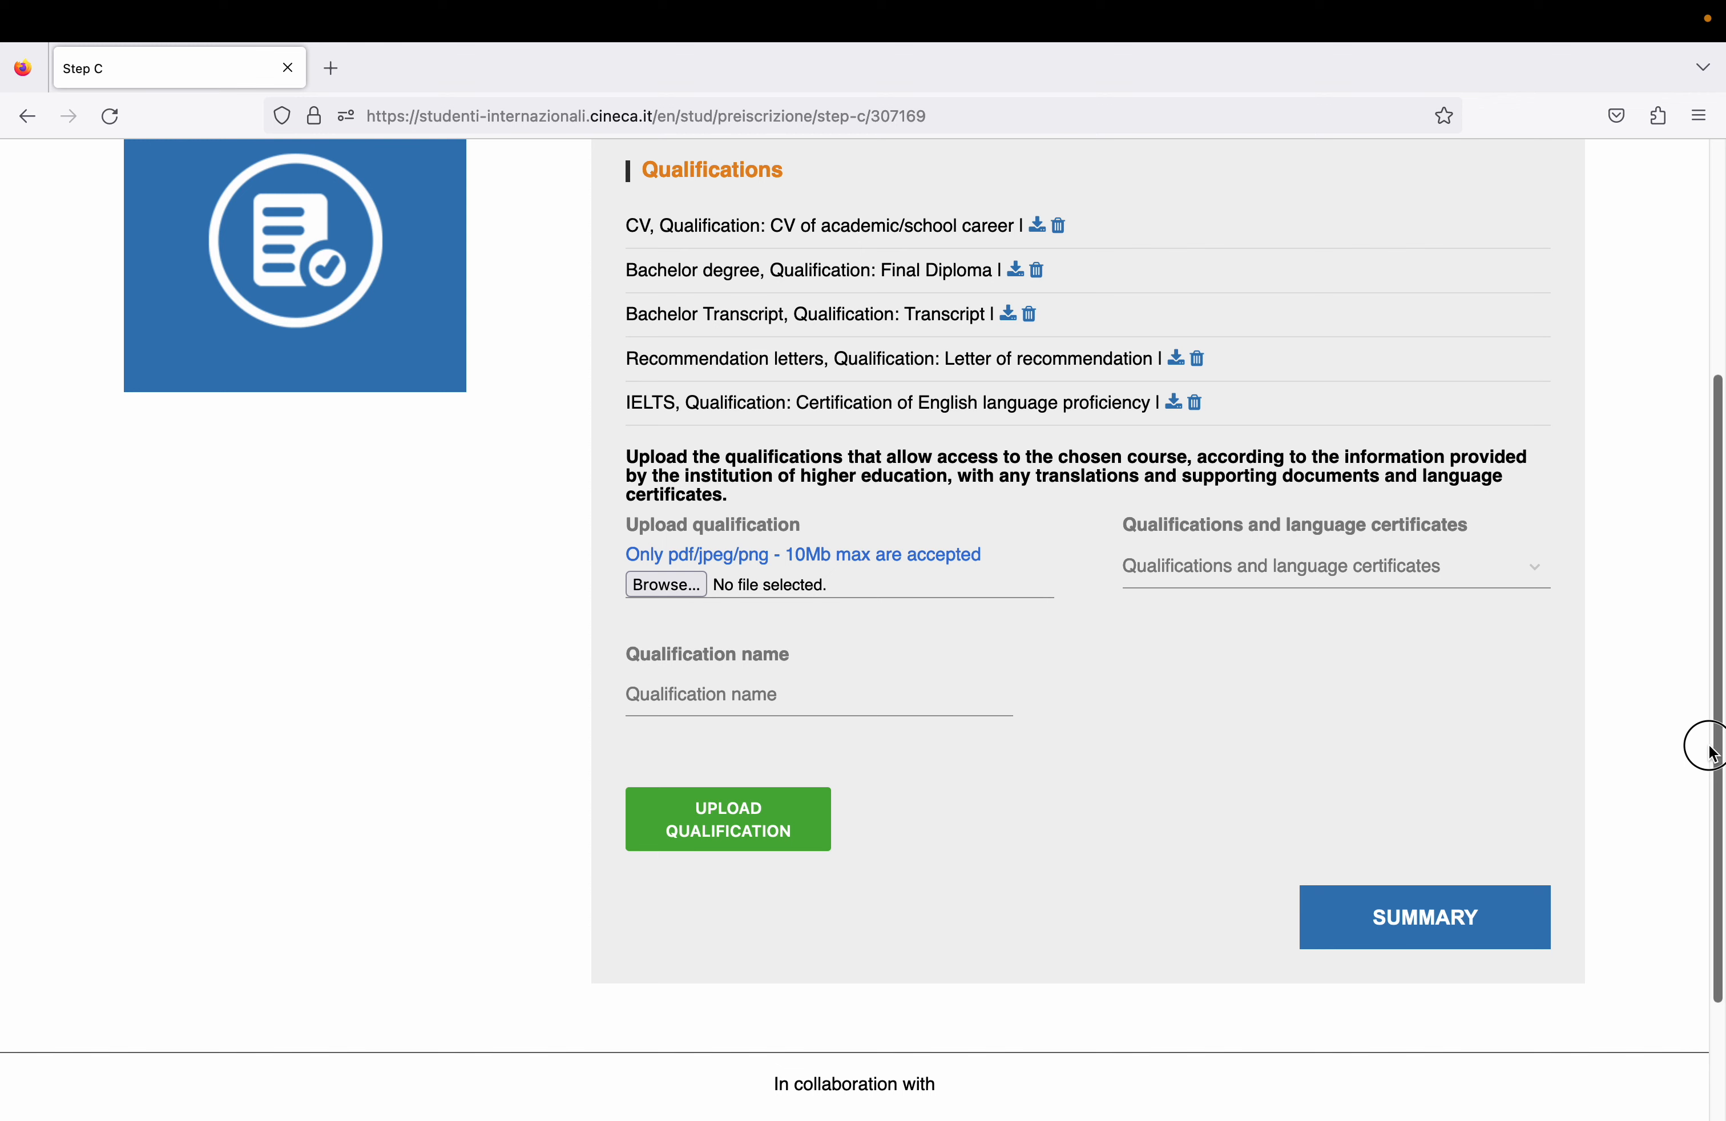
left_click_drag(1709, 754, 1702, 732)
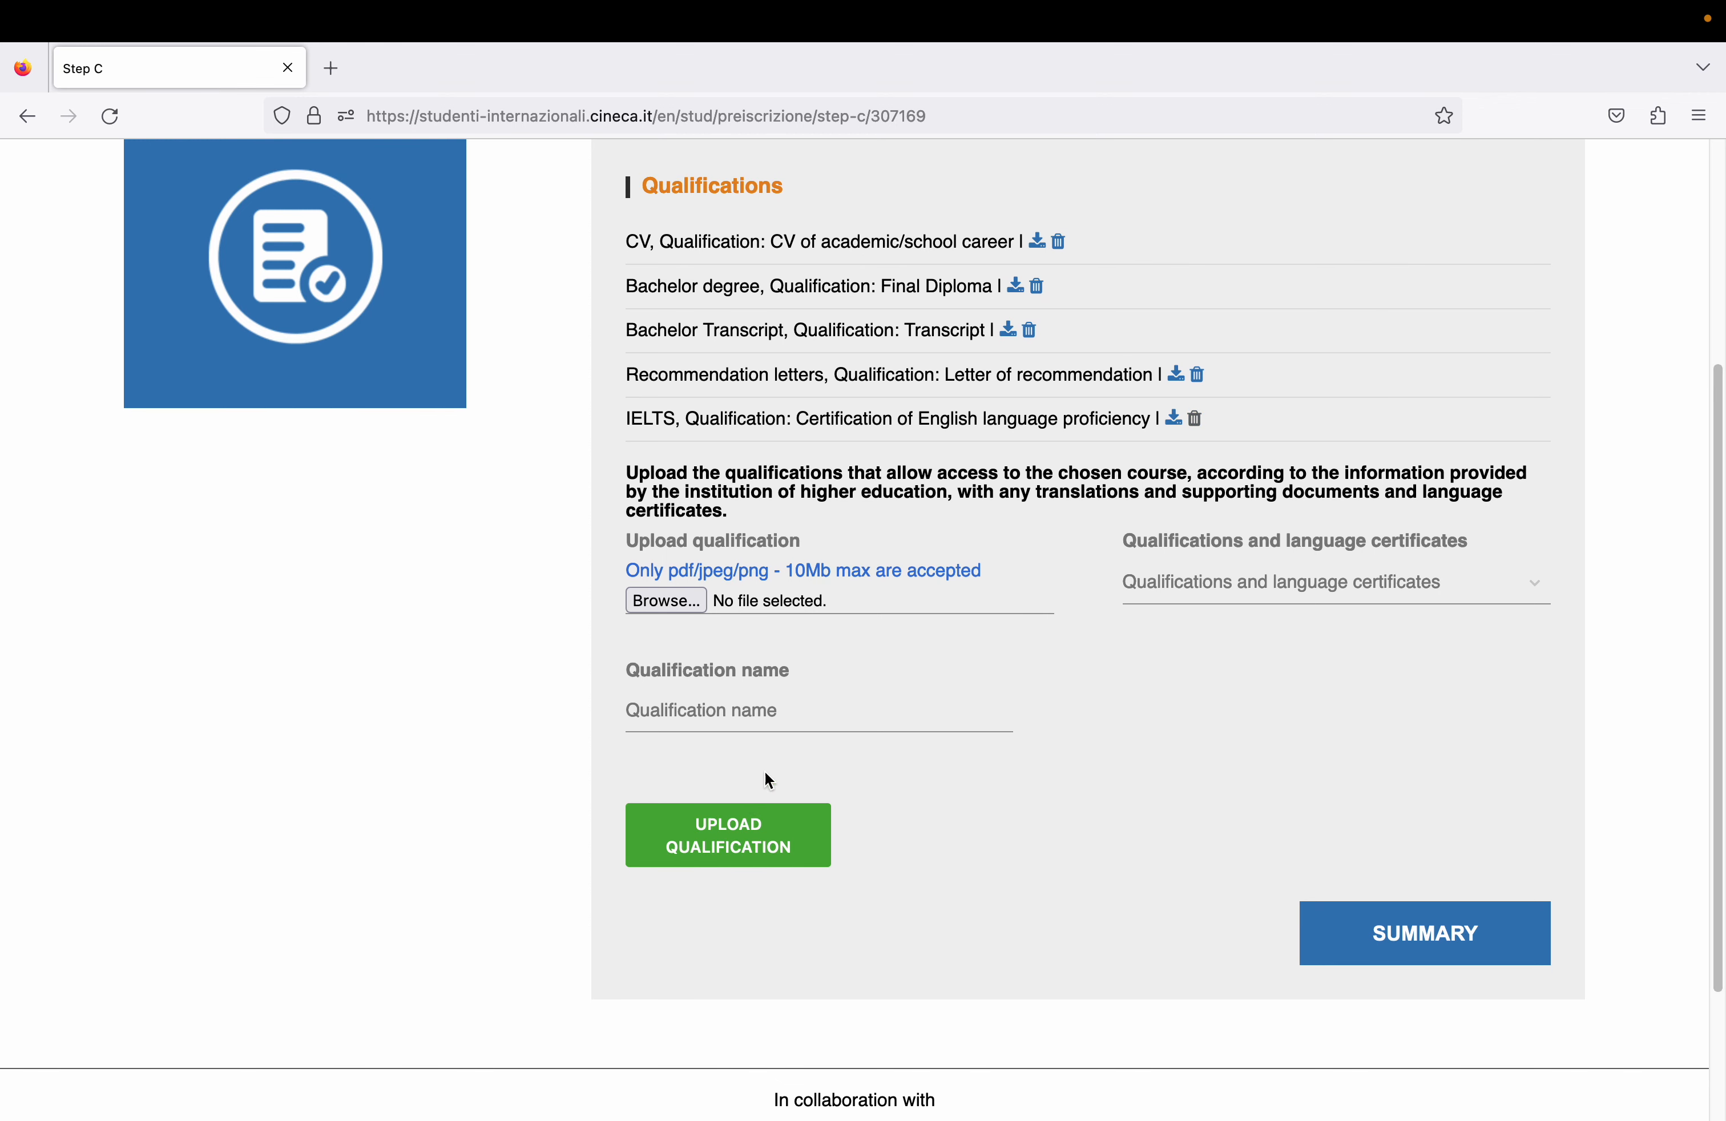
left_click(1178, 581)
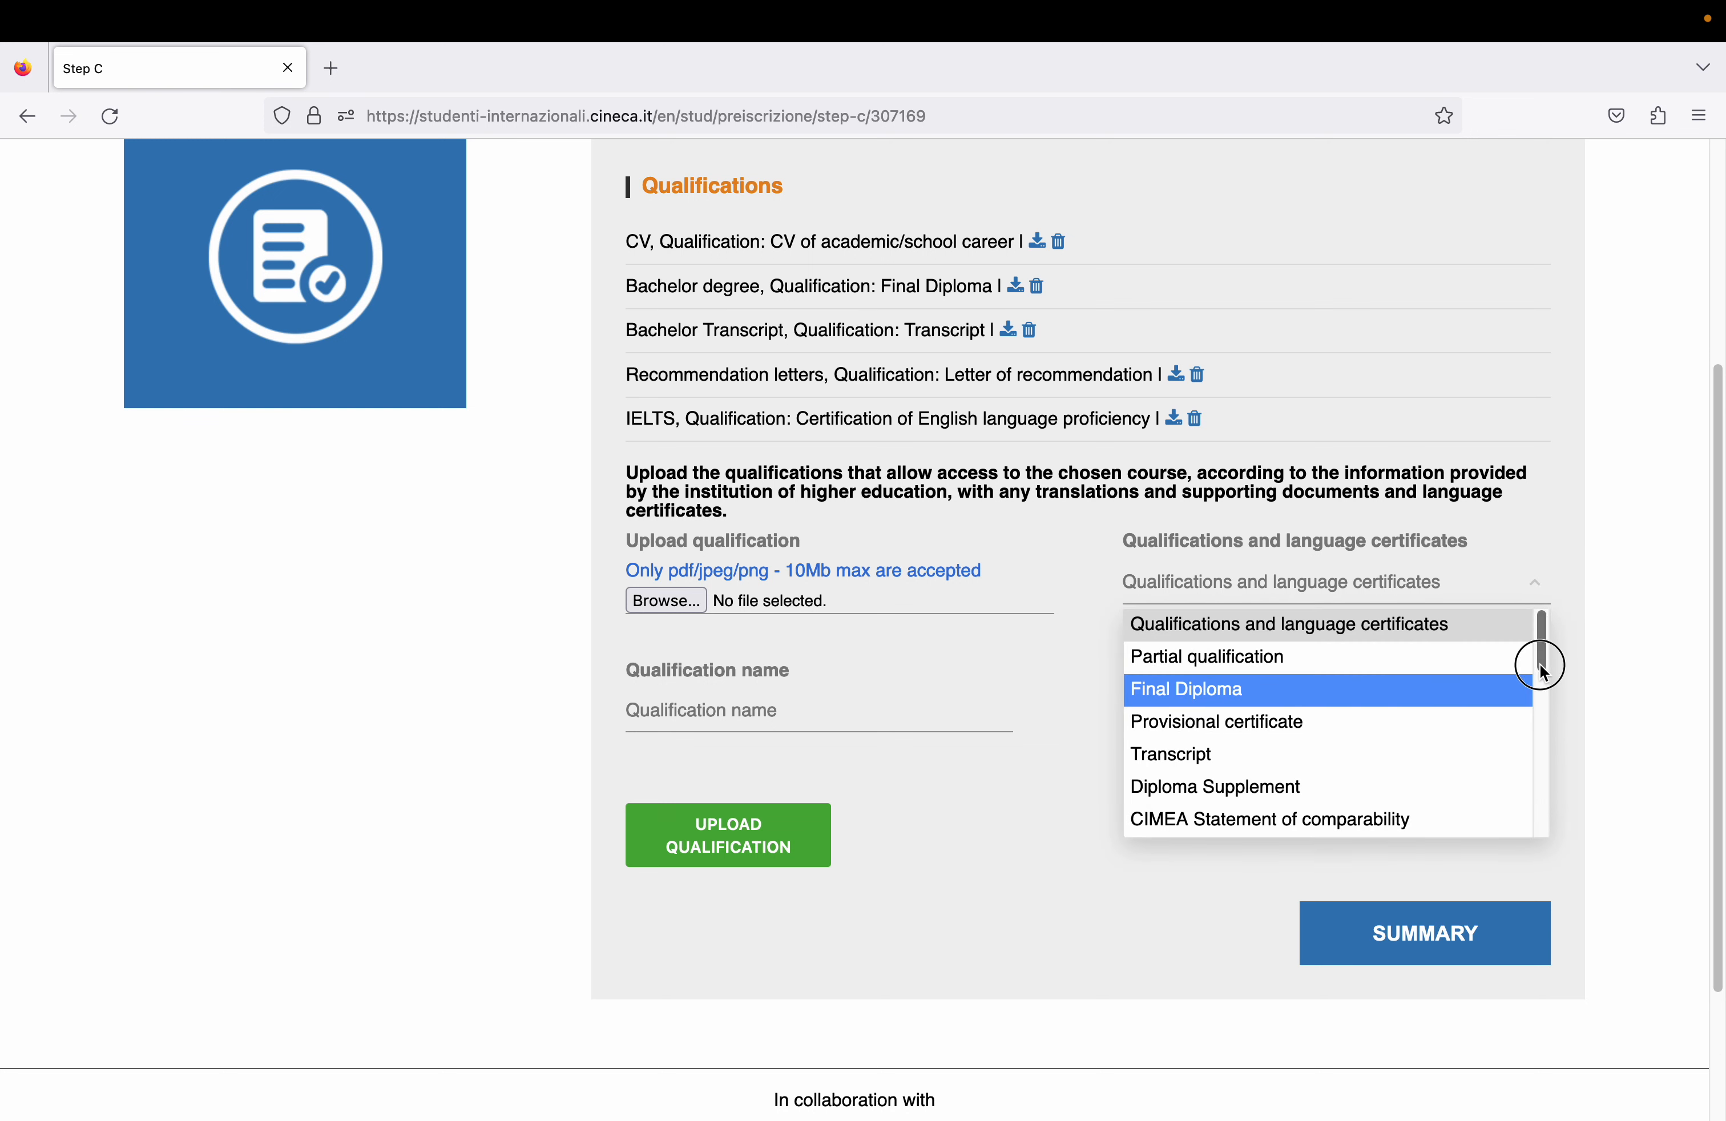
left_click_drag(1543, 673, 1516, 848)
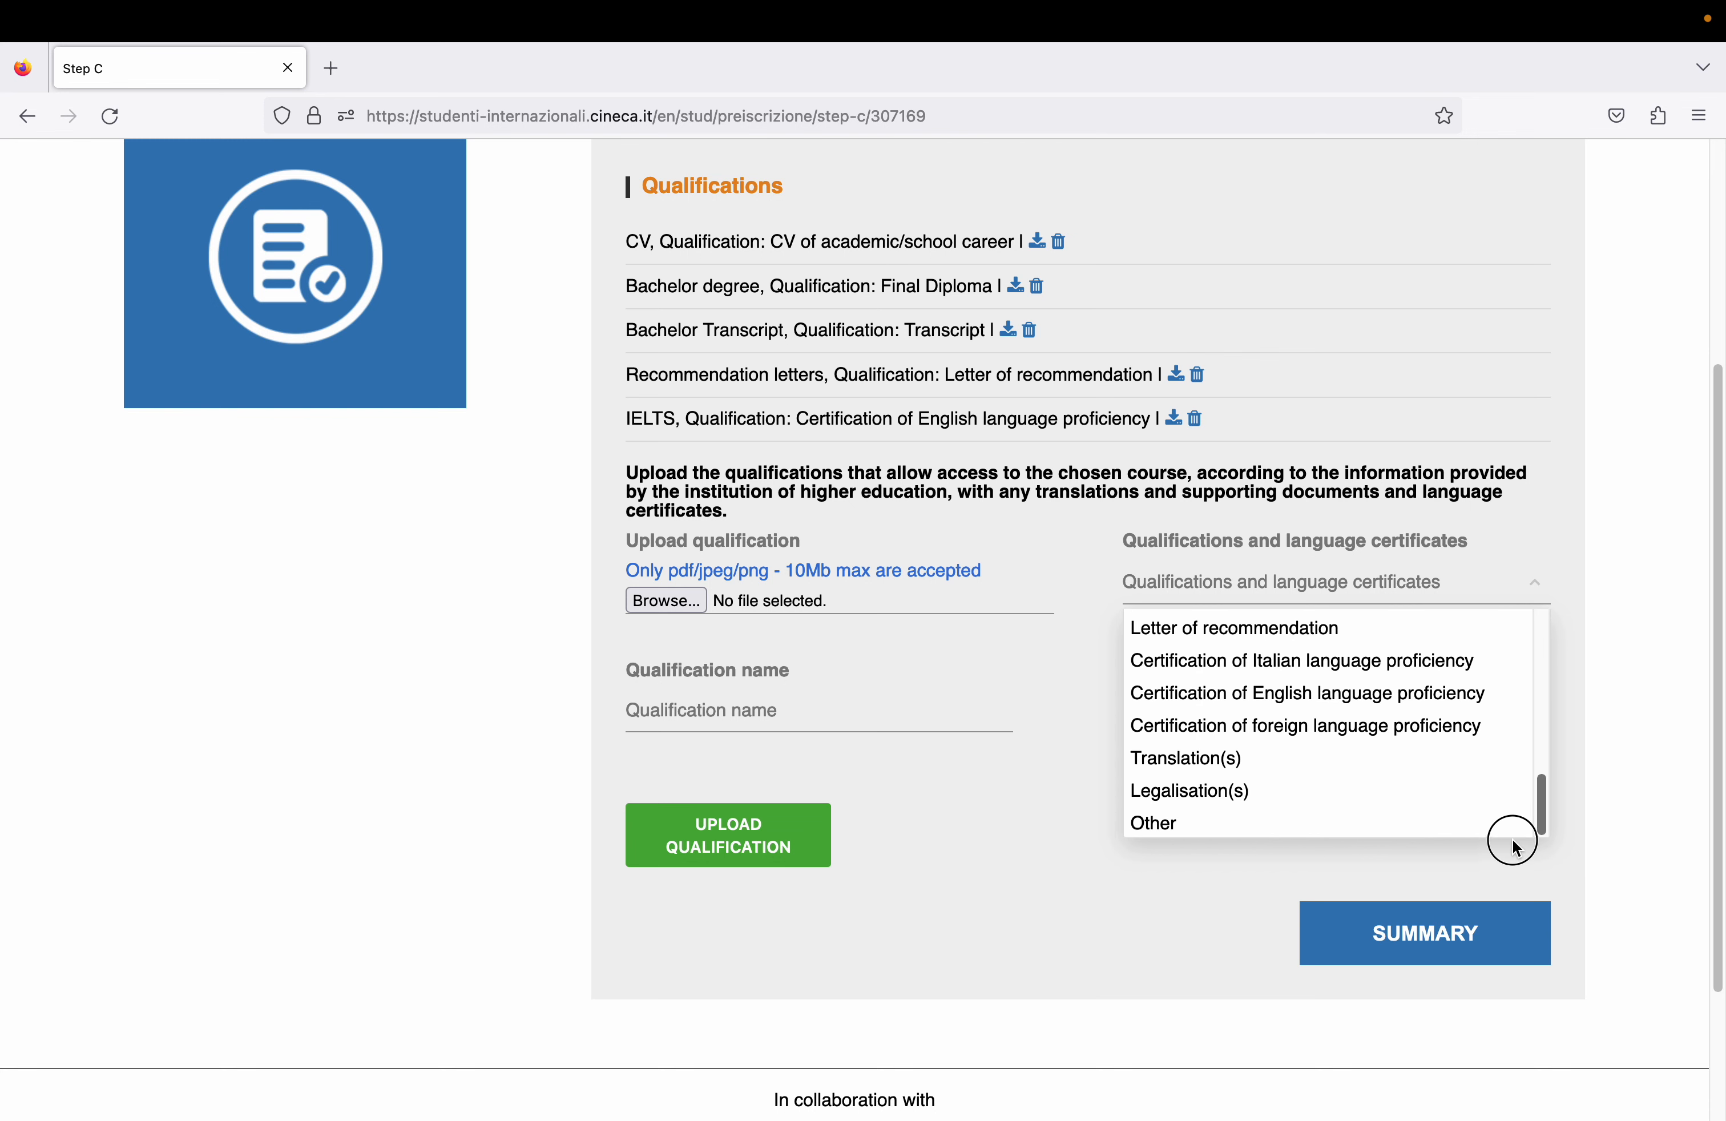
left_click(1451, 824)
left_click(819, 708)
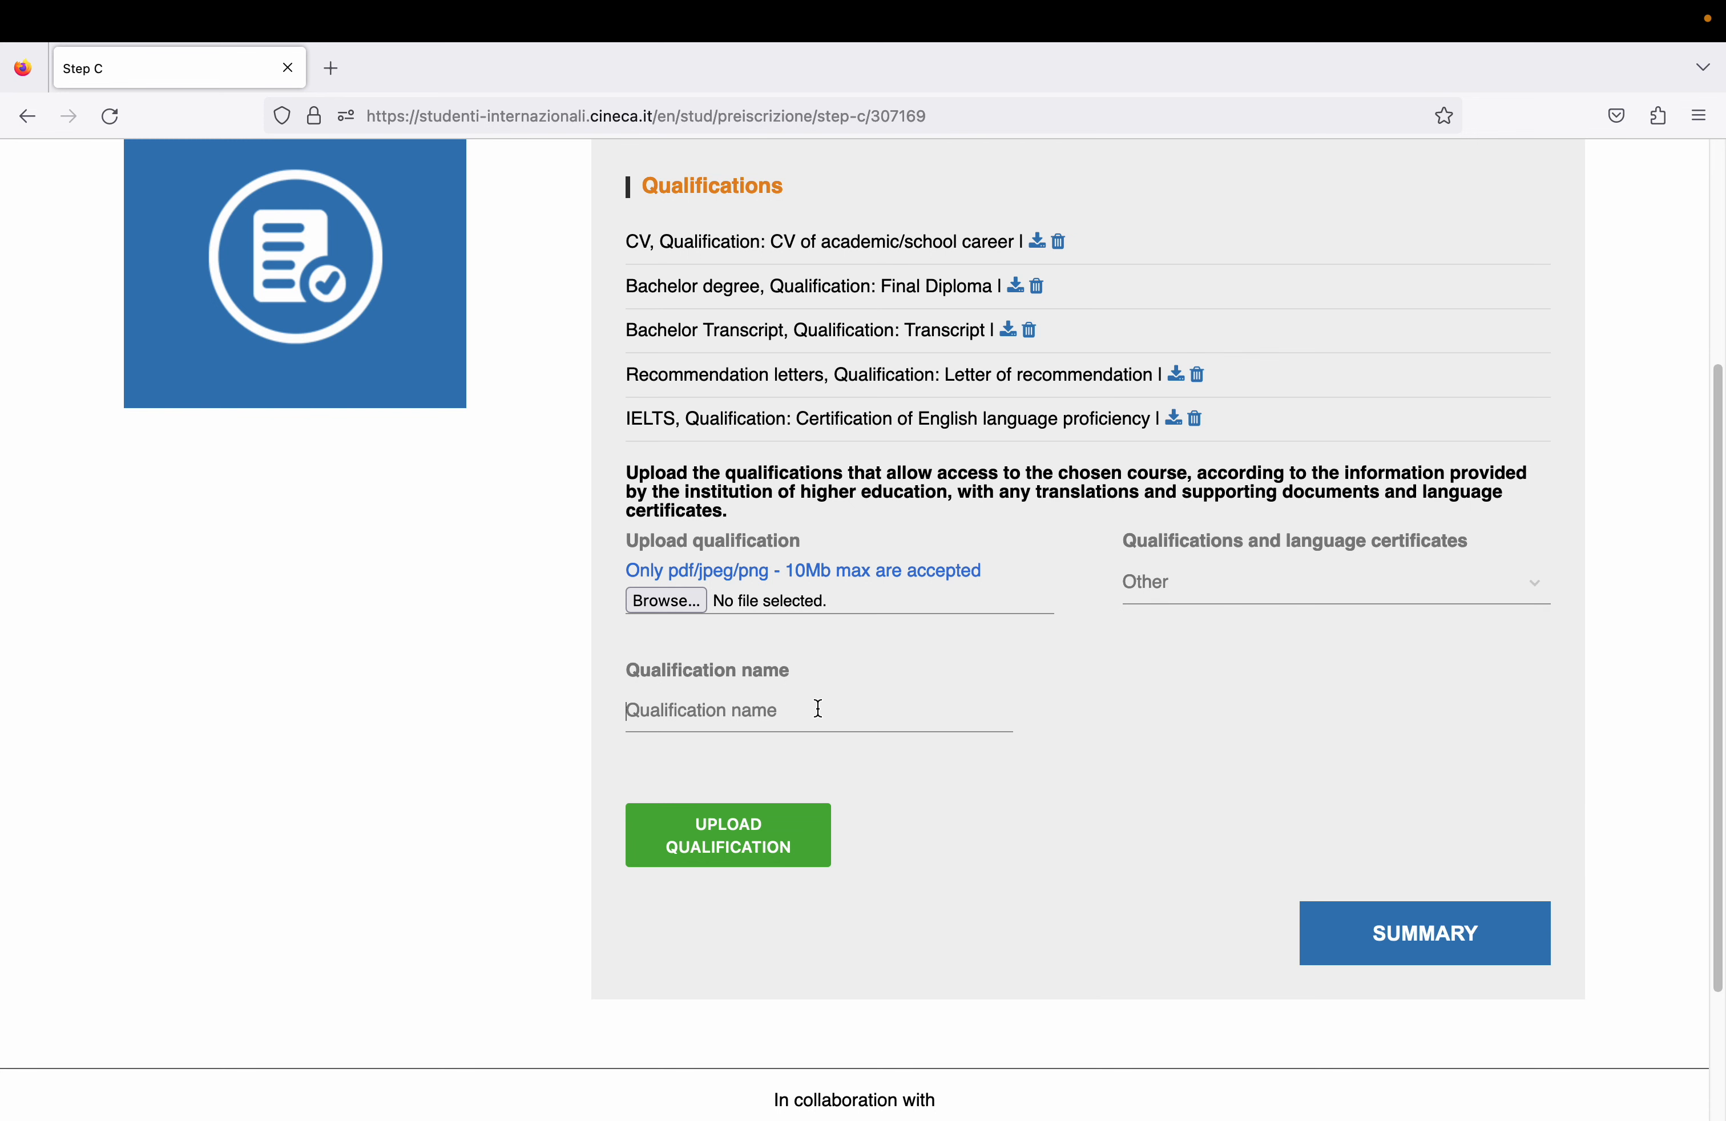
type("Supporting APpl")
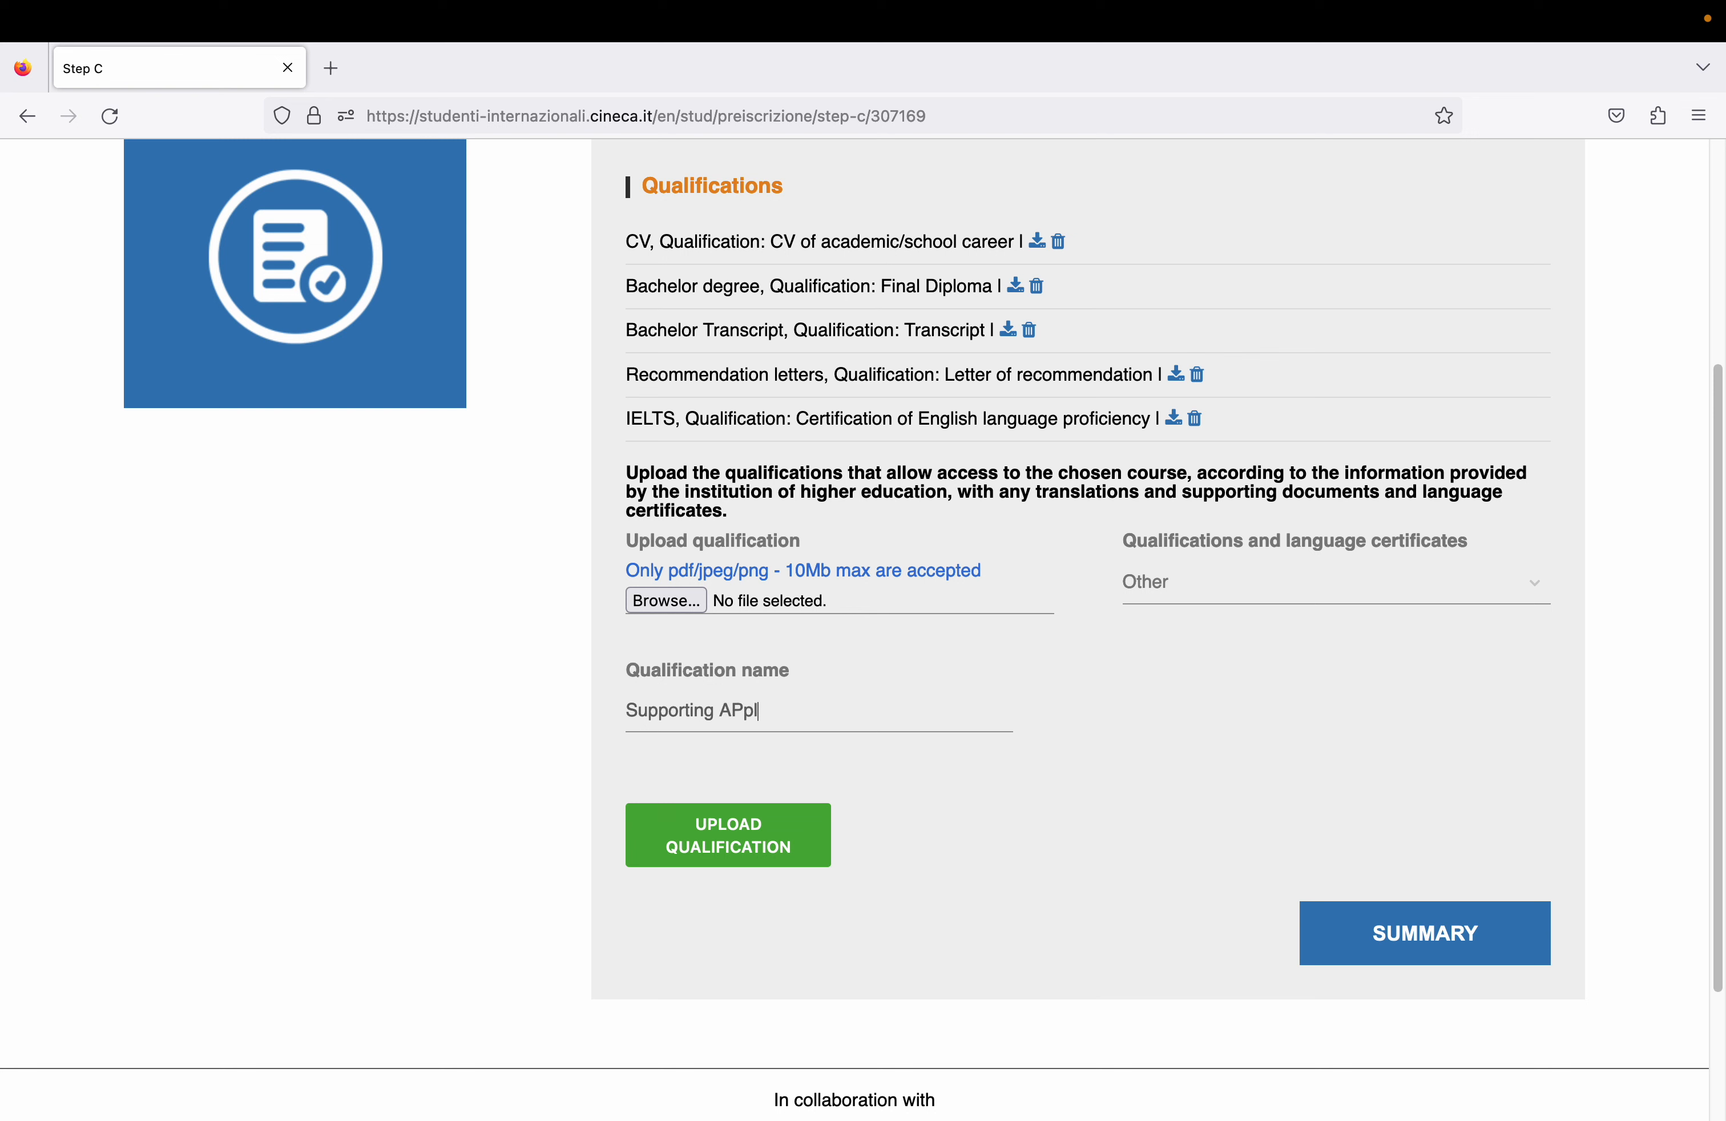
type("ication Documents")
left_click(731, 711)
key("BackSpace")
type("p")
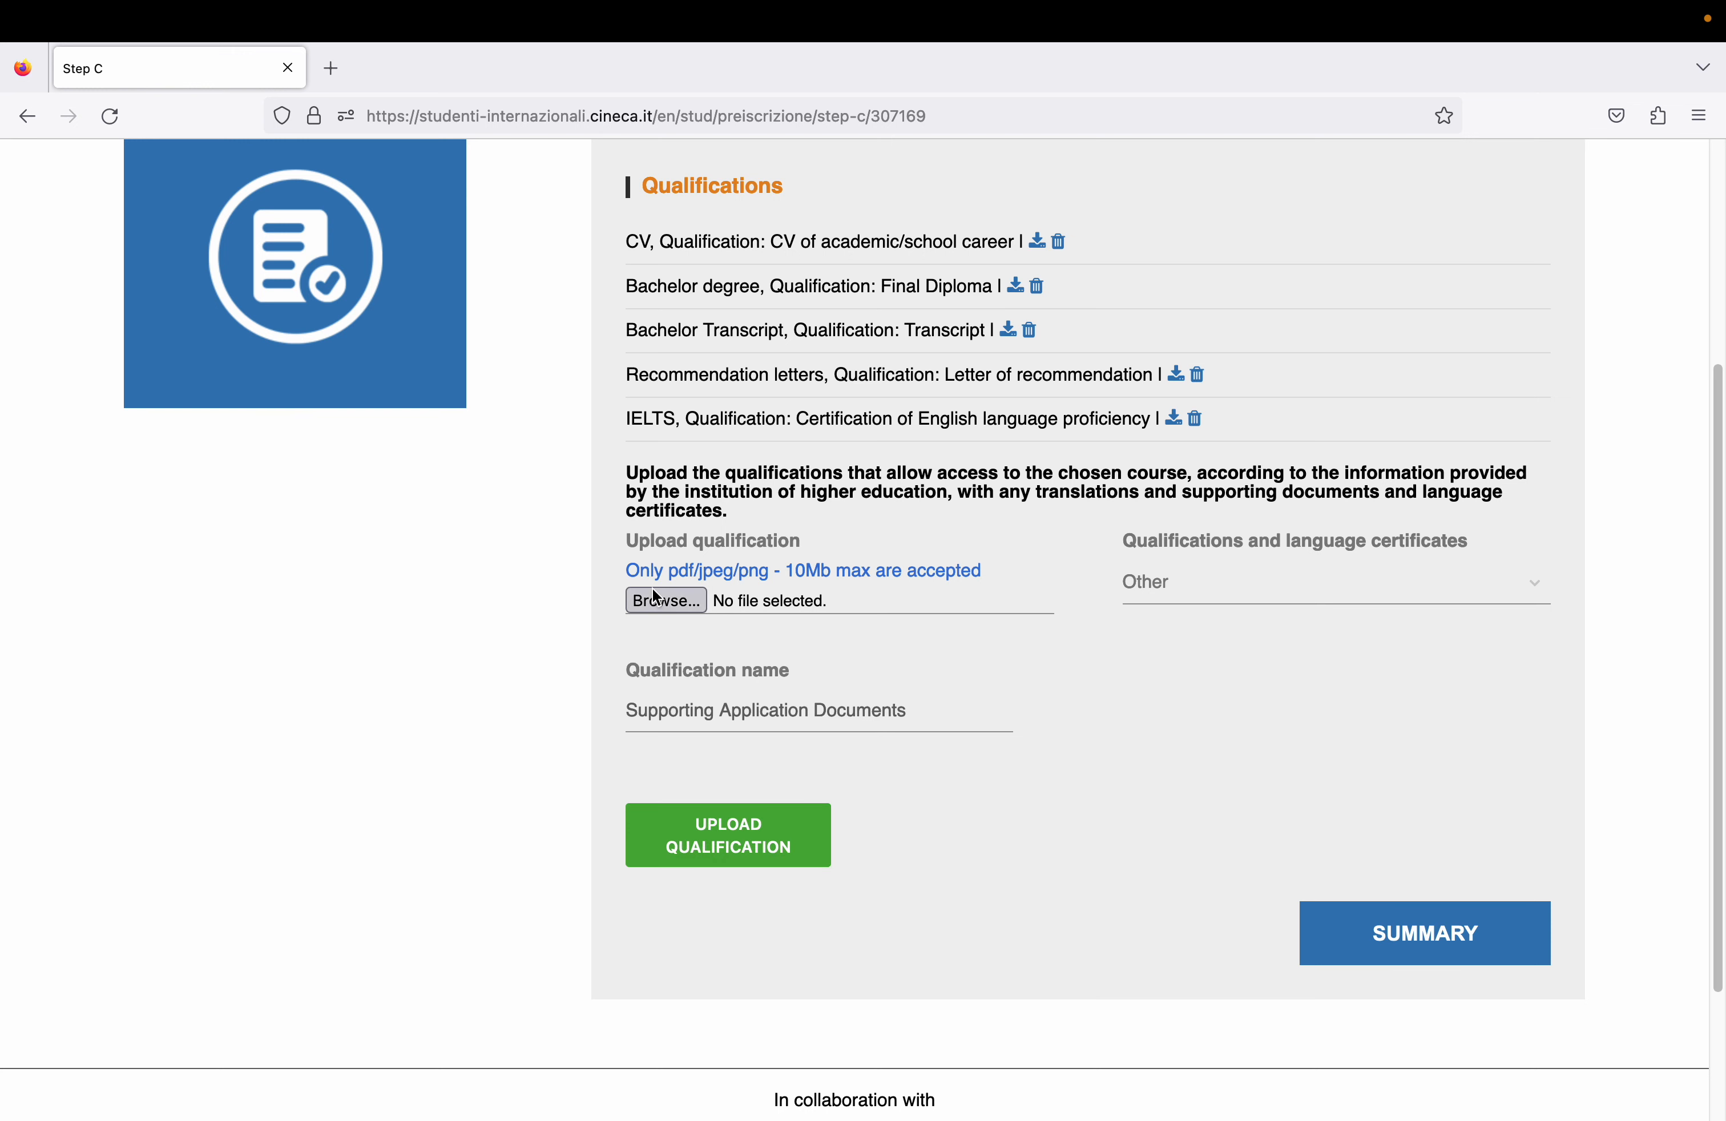
- Attach the CV PDF and upload the qualification
left_click(657, 598)
double_click(644, 331)
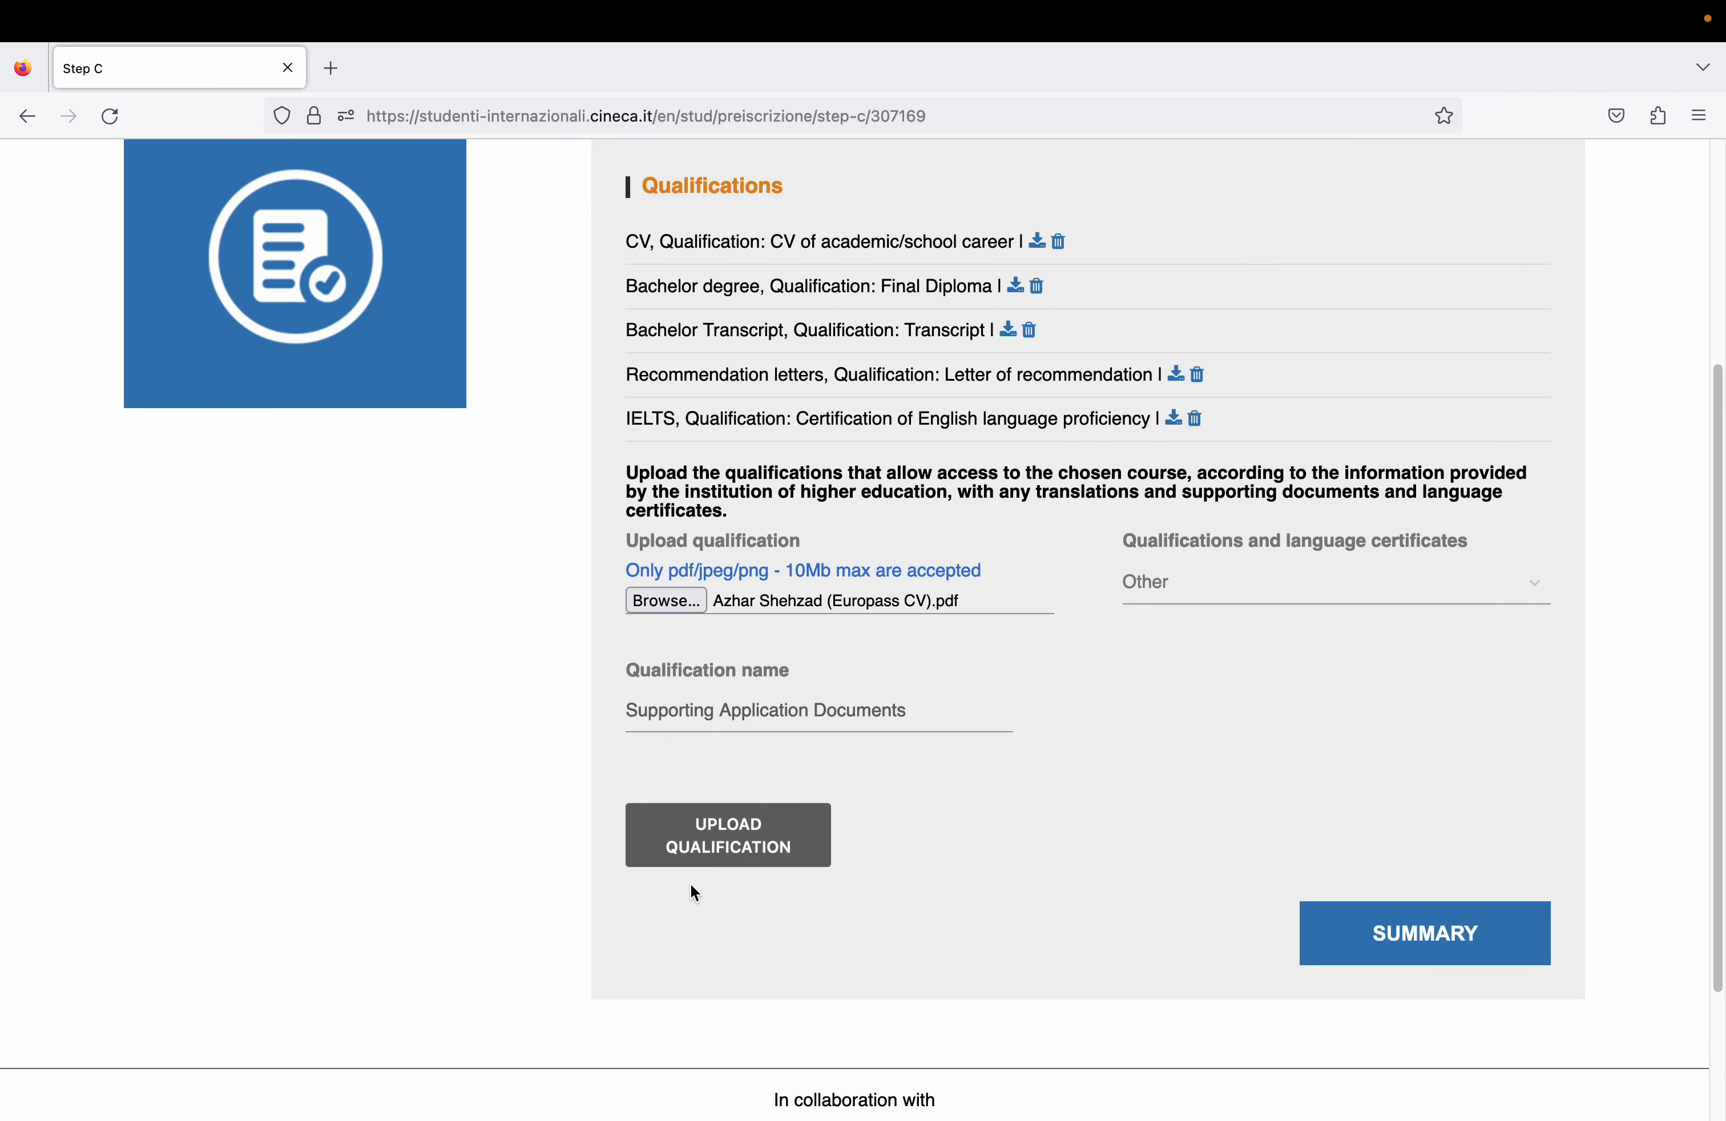
left_click(755, 846)
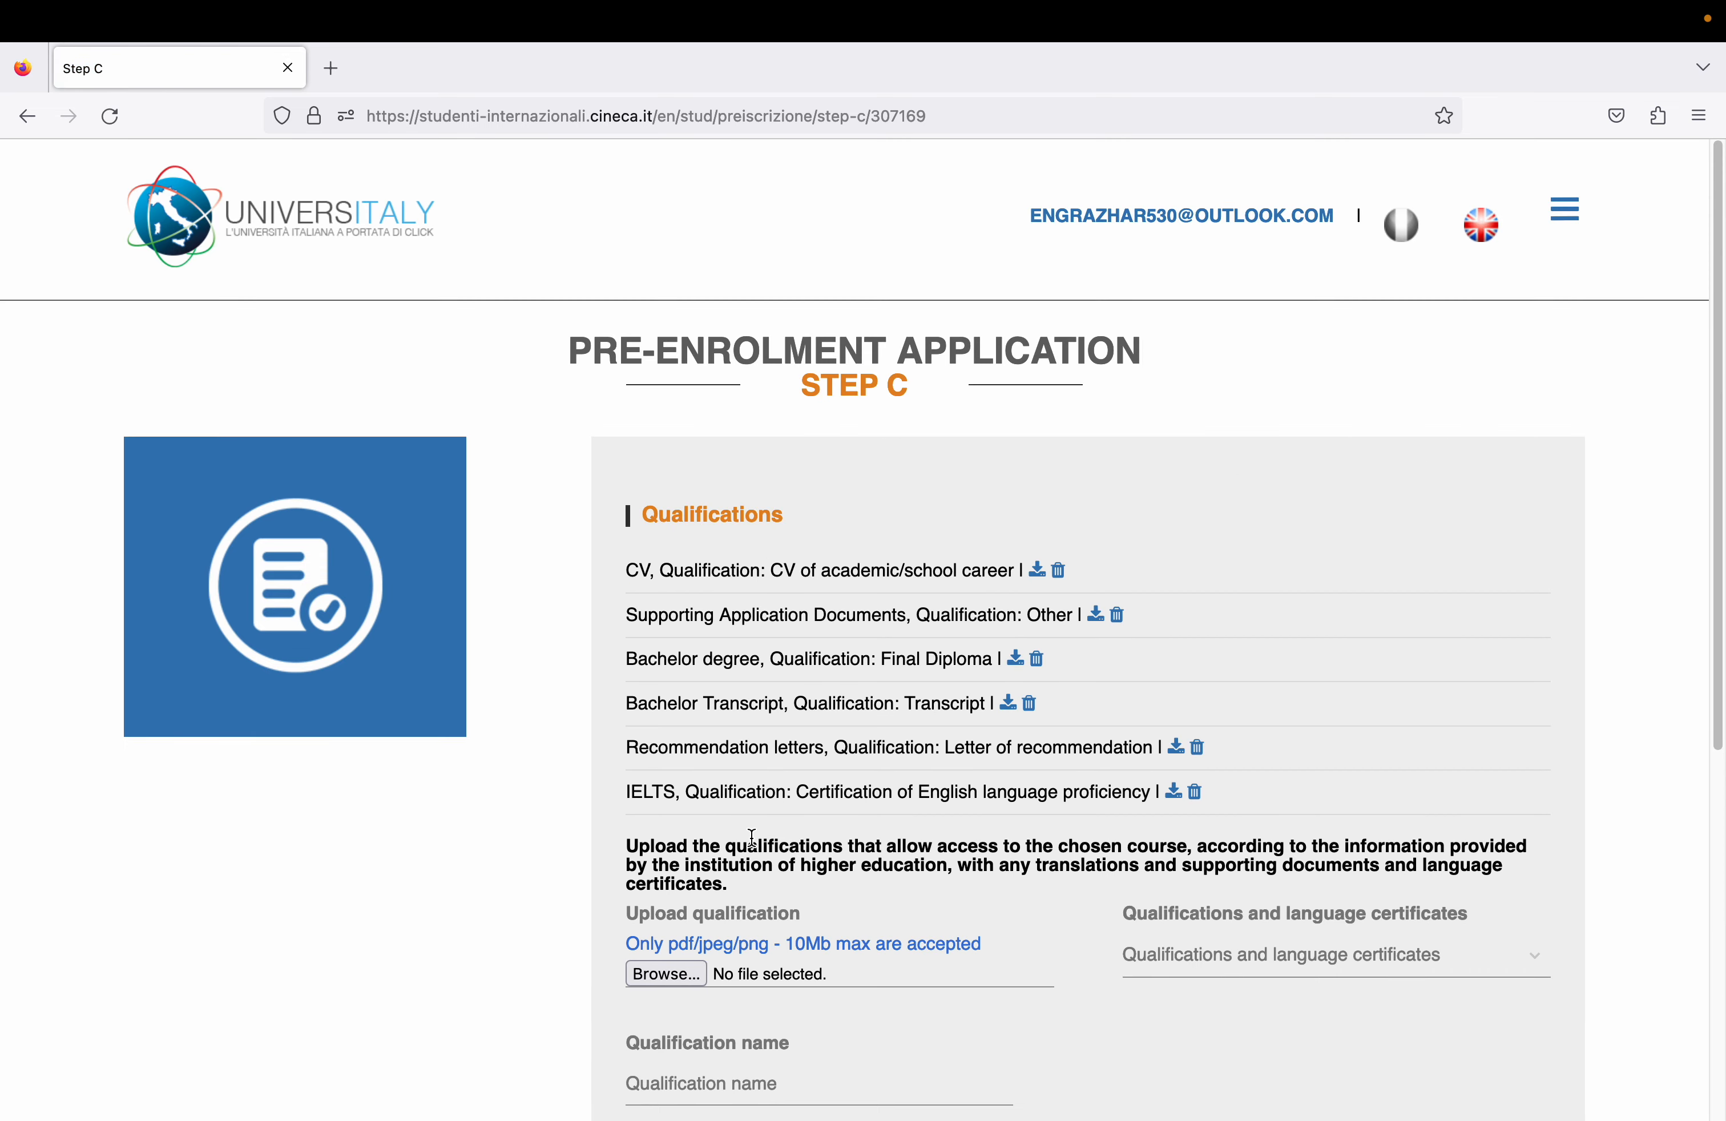
scroll(1718, 426, "down", 1)
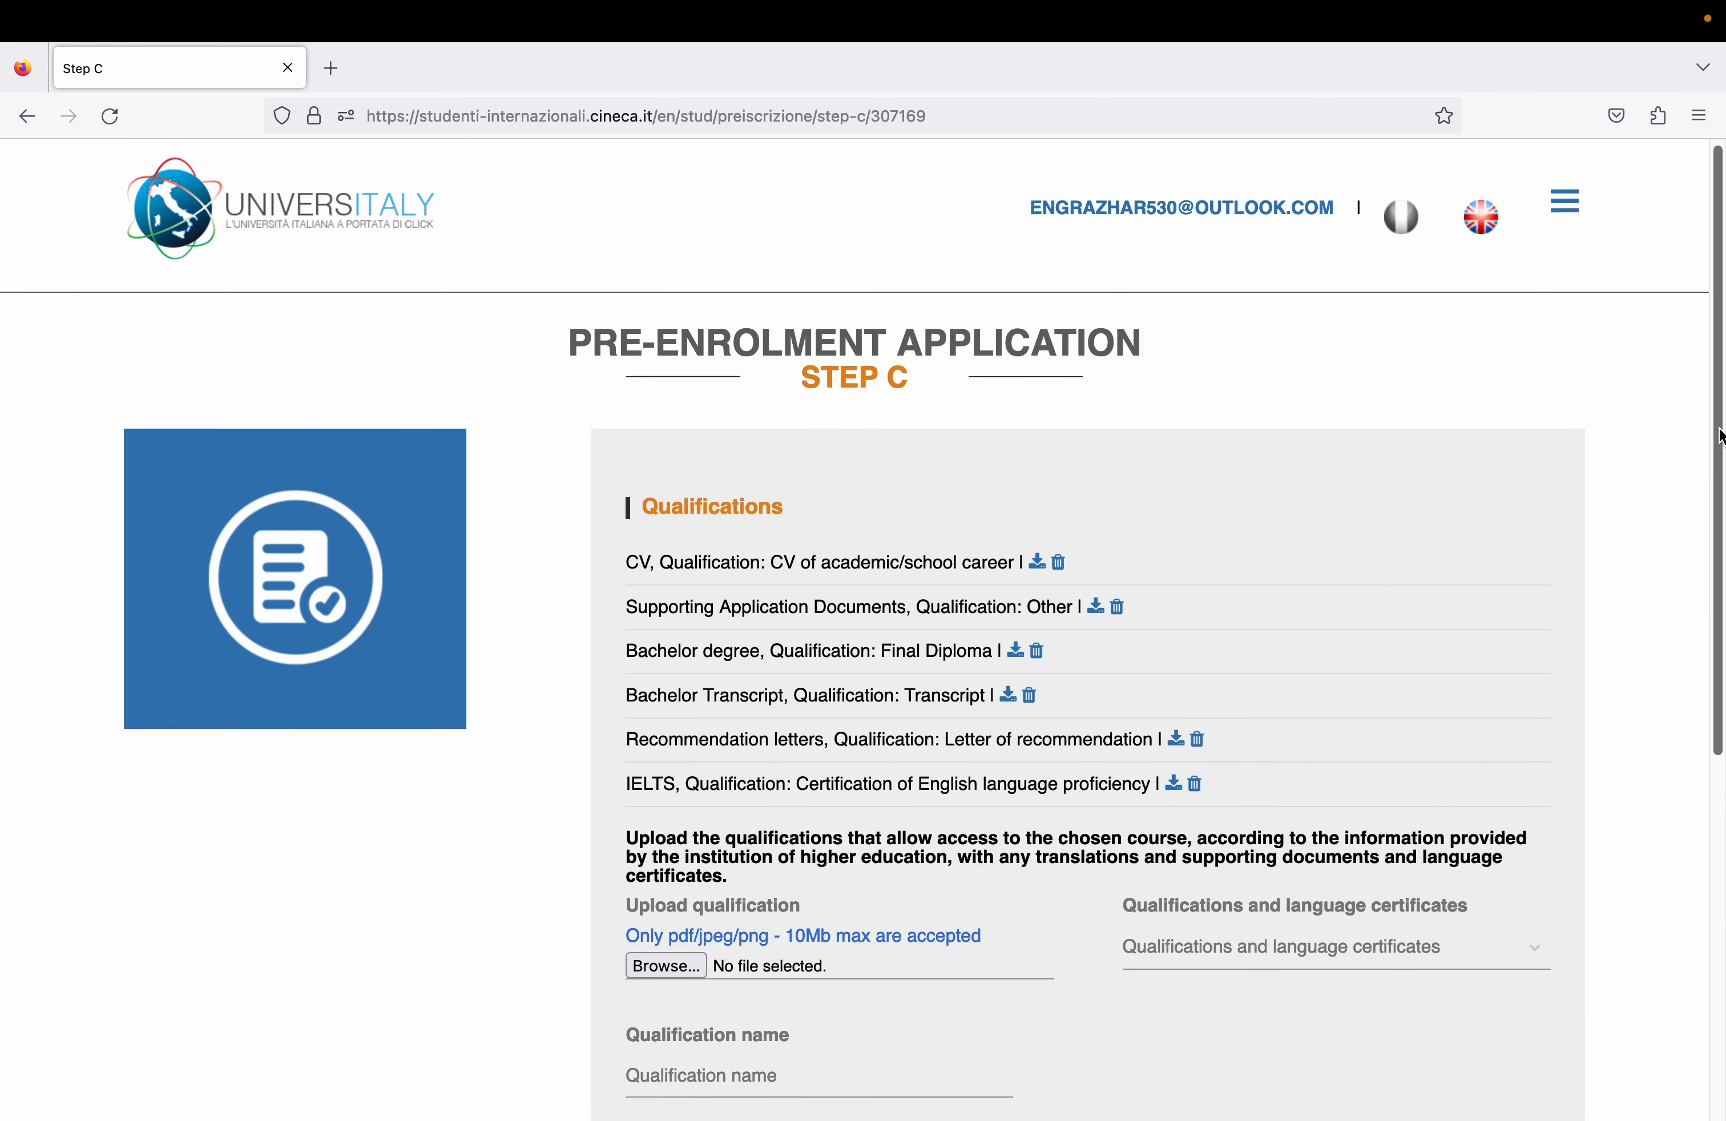
left_click_drag(1719, 435, 1717, 617)
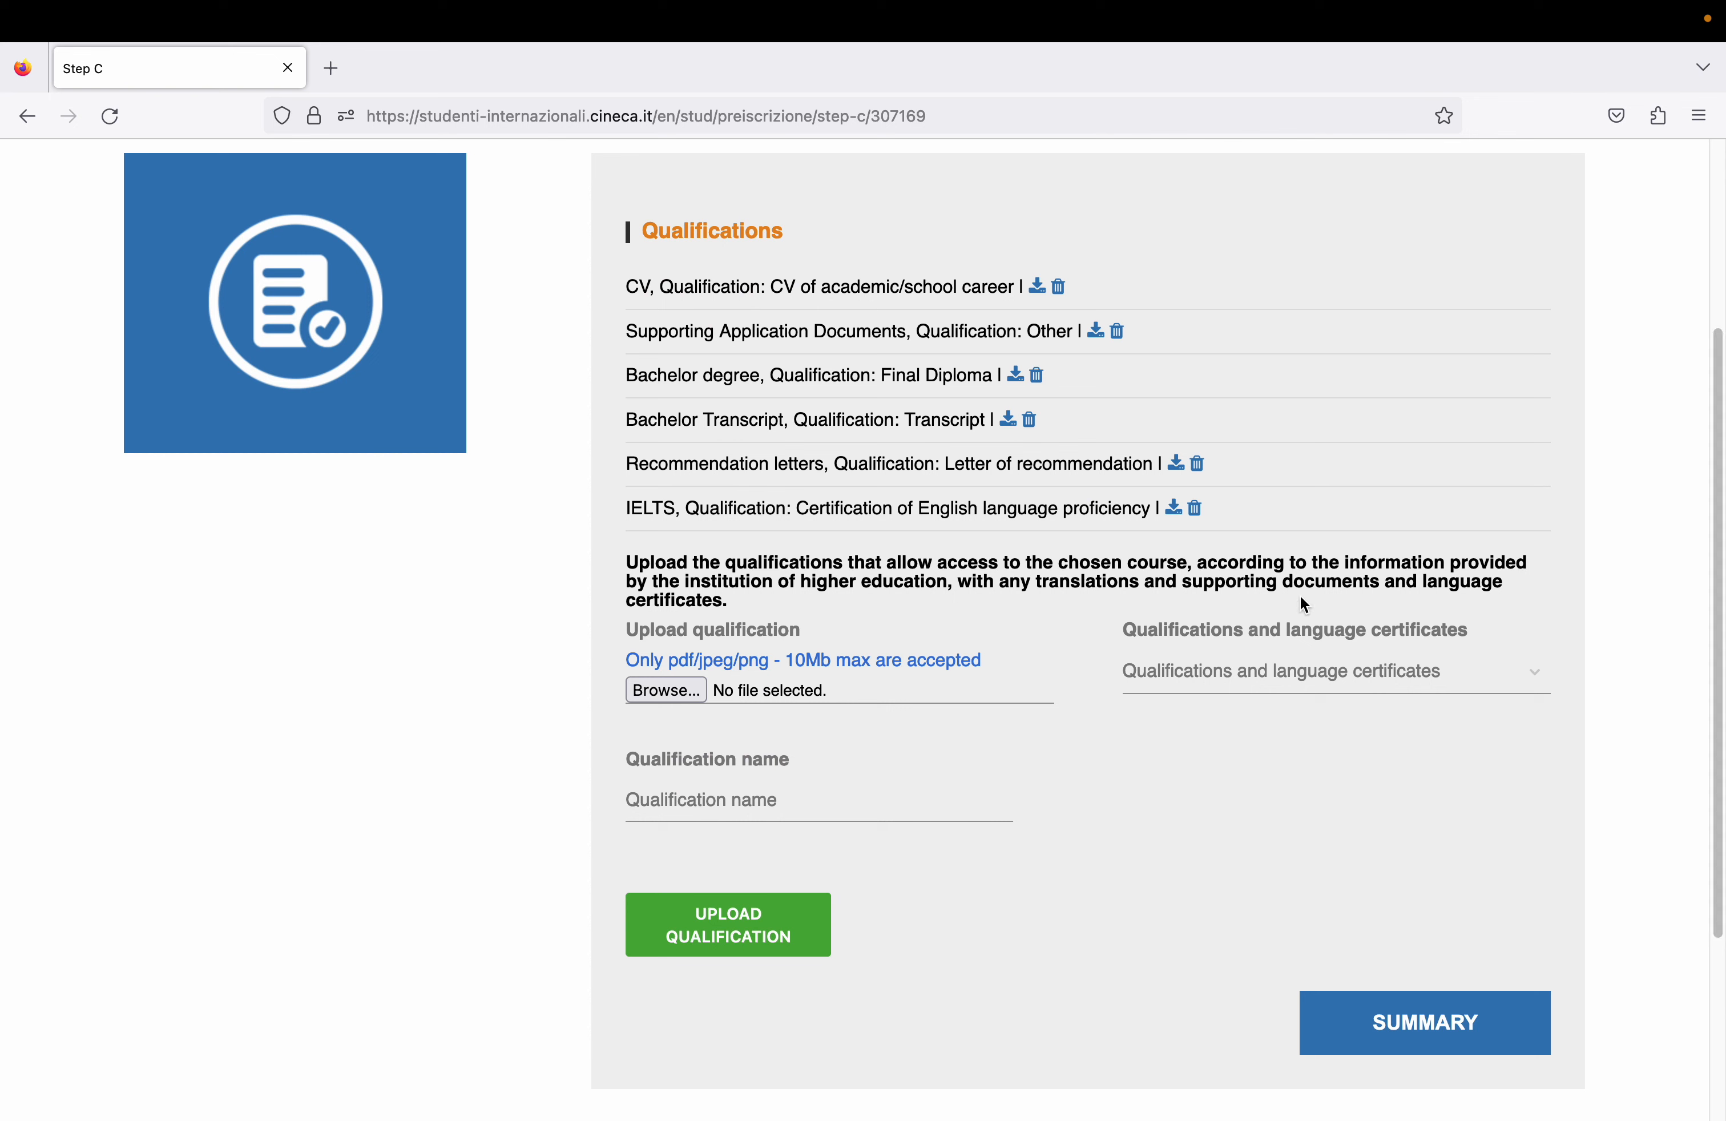
left_click(1303, 663)
left_click_drag(1533, 732, 1525, 941)
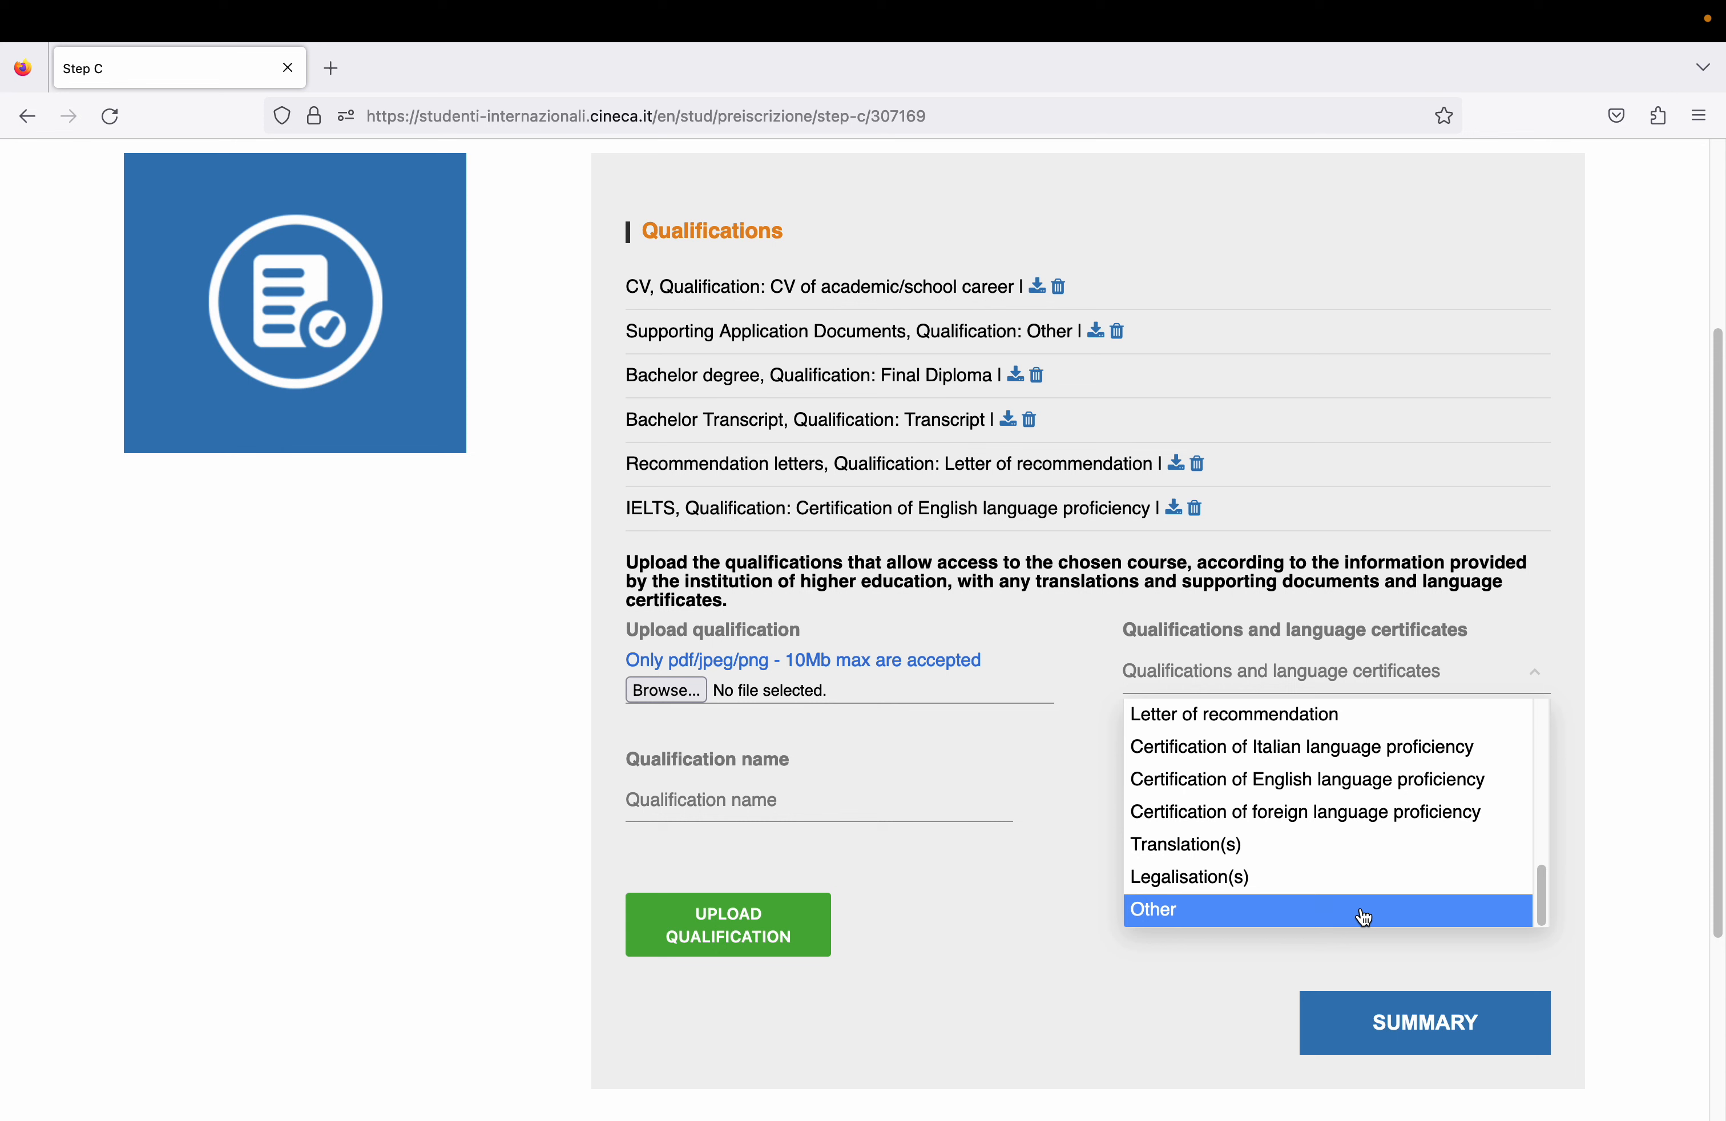
left_click(1080, 830)
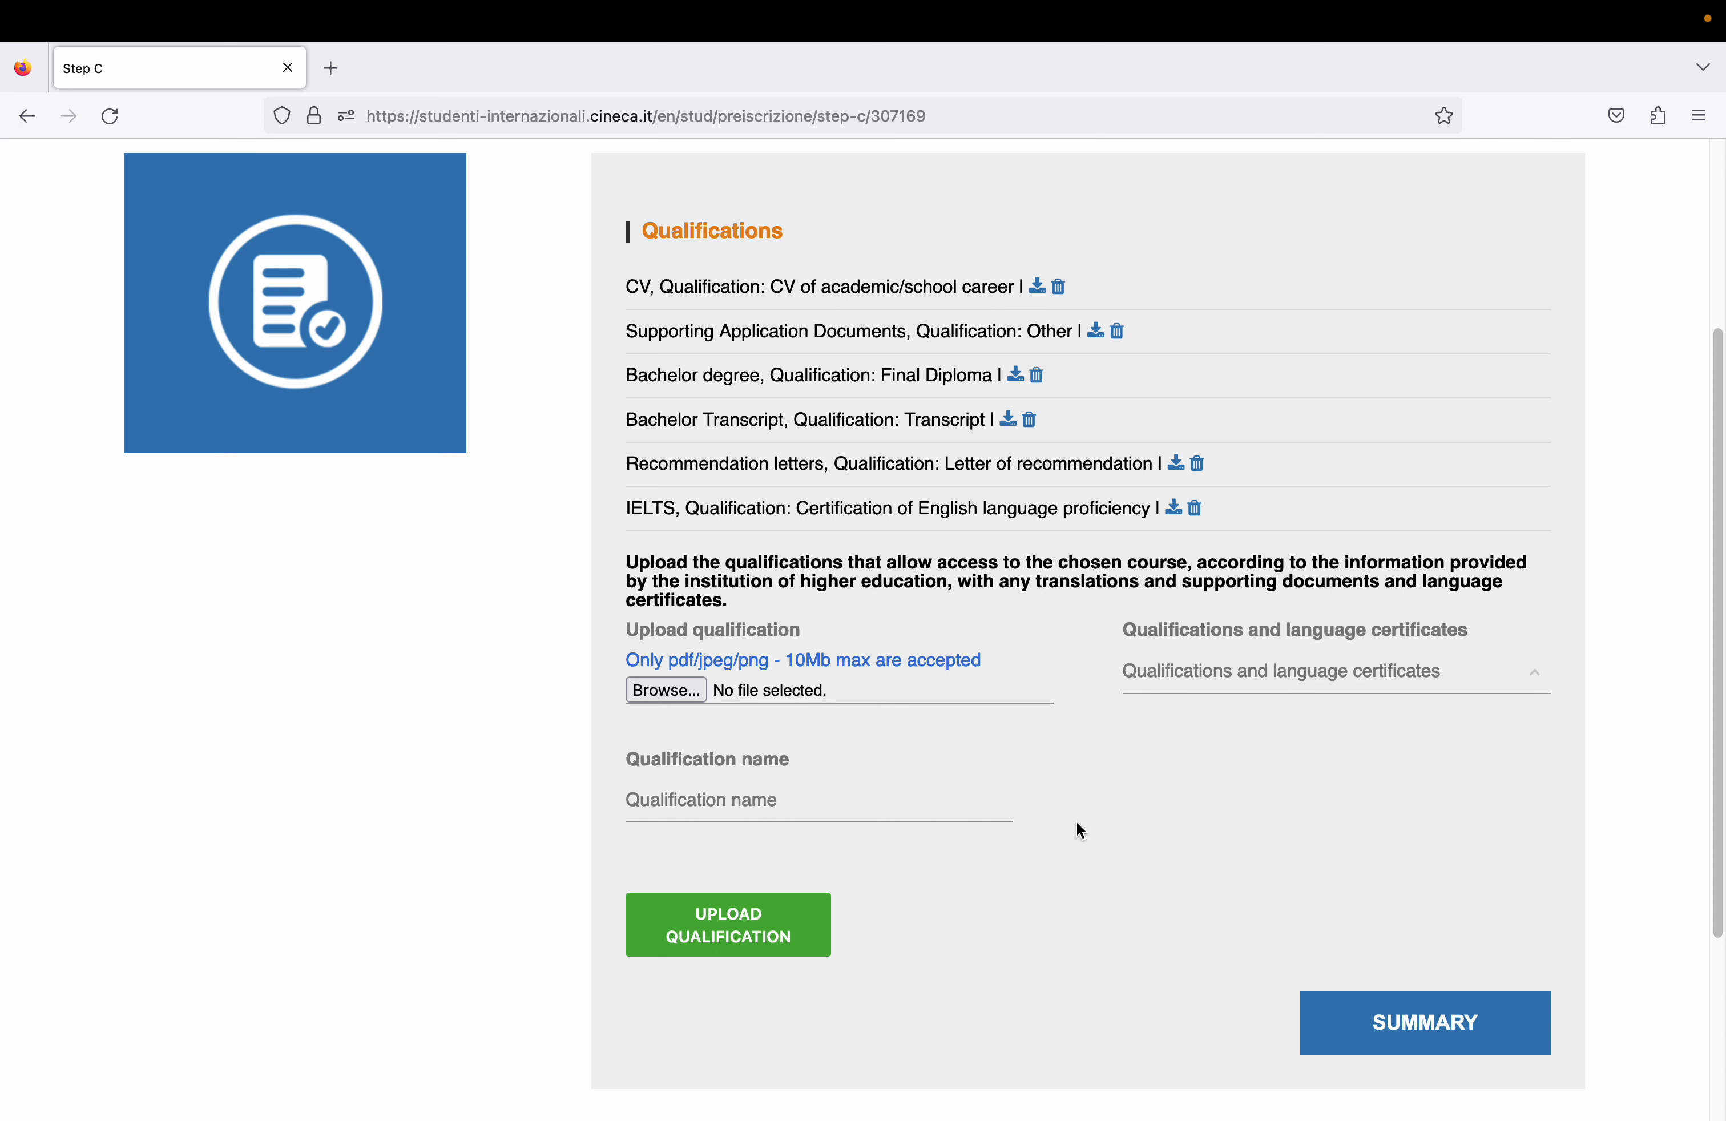
- Open the Summary page and scroll down to the data-processing declaration
left_click(1442, 1023)
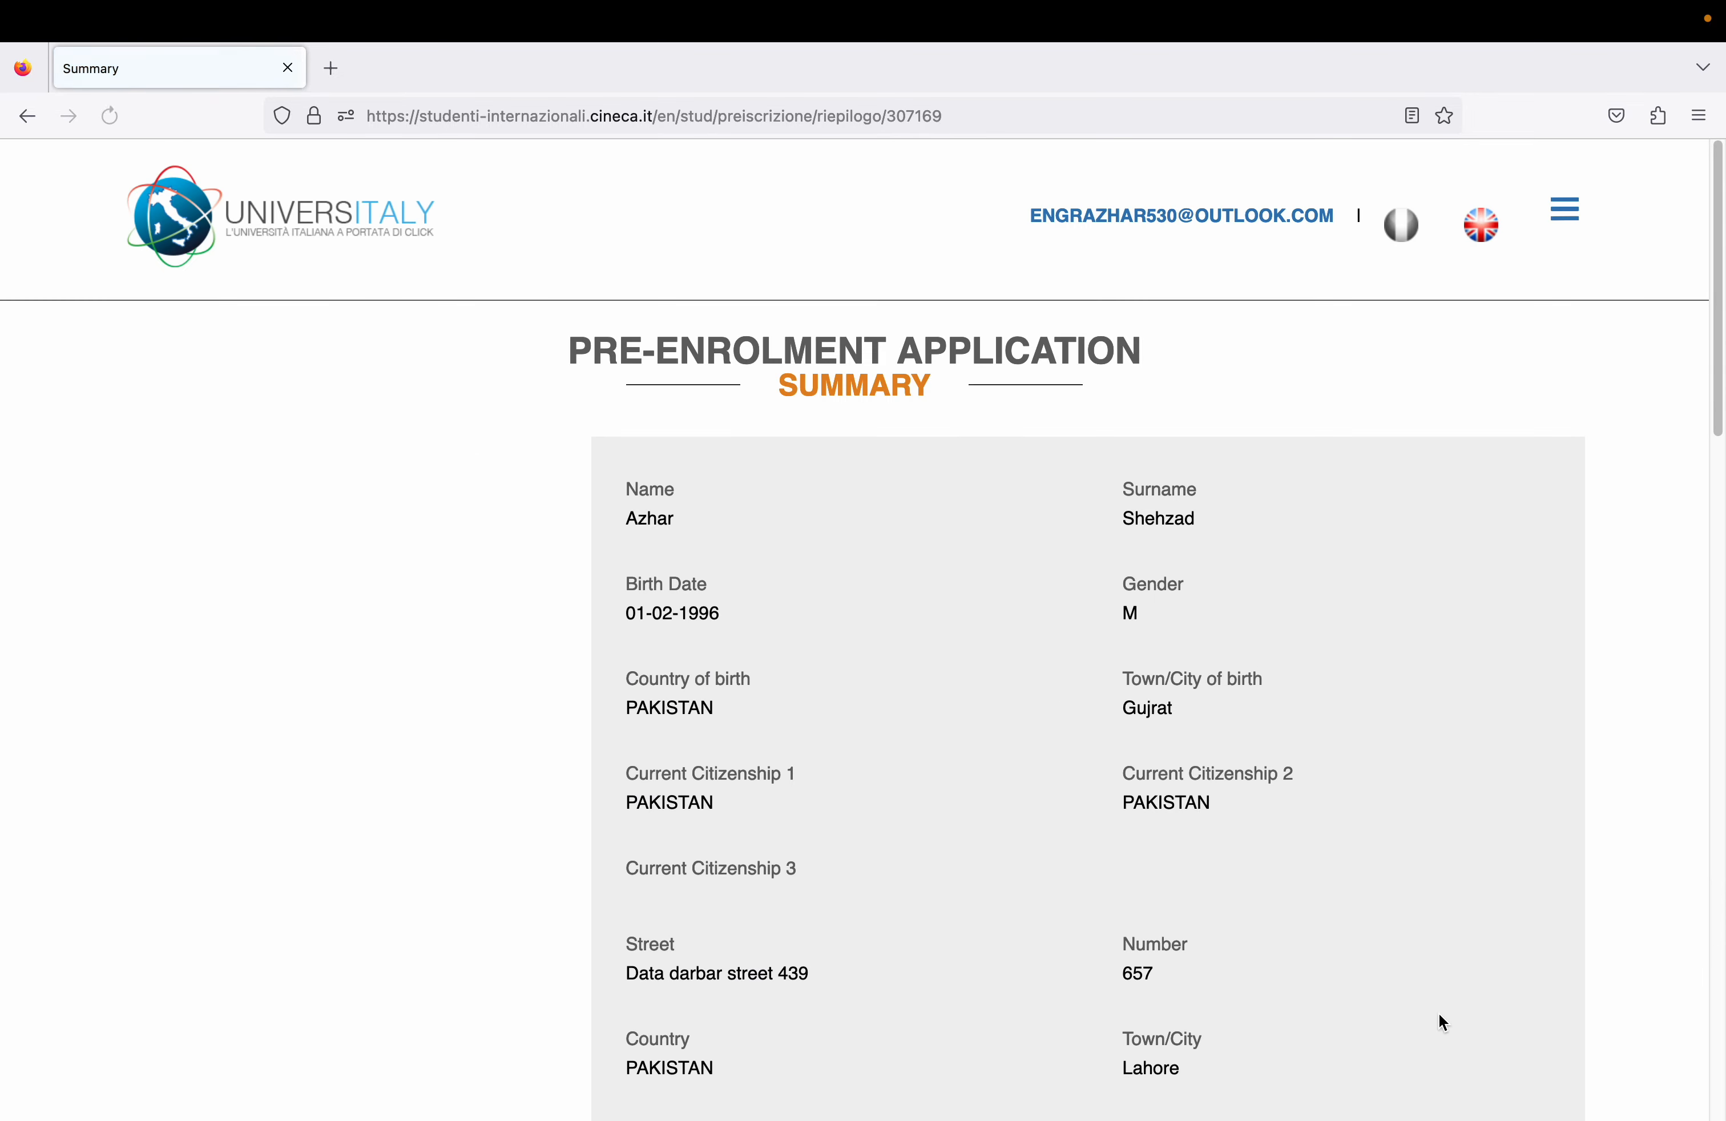
left_click_drag(1714, 173, 1666, 955)
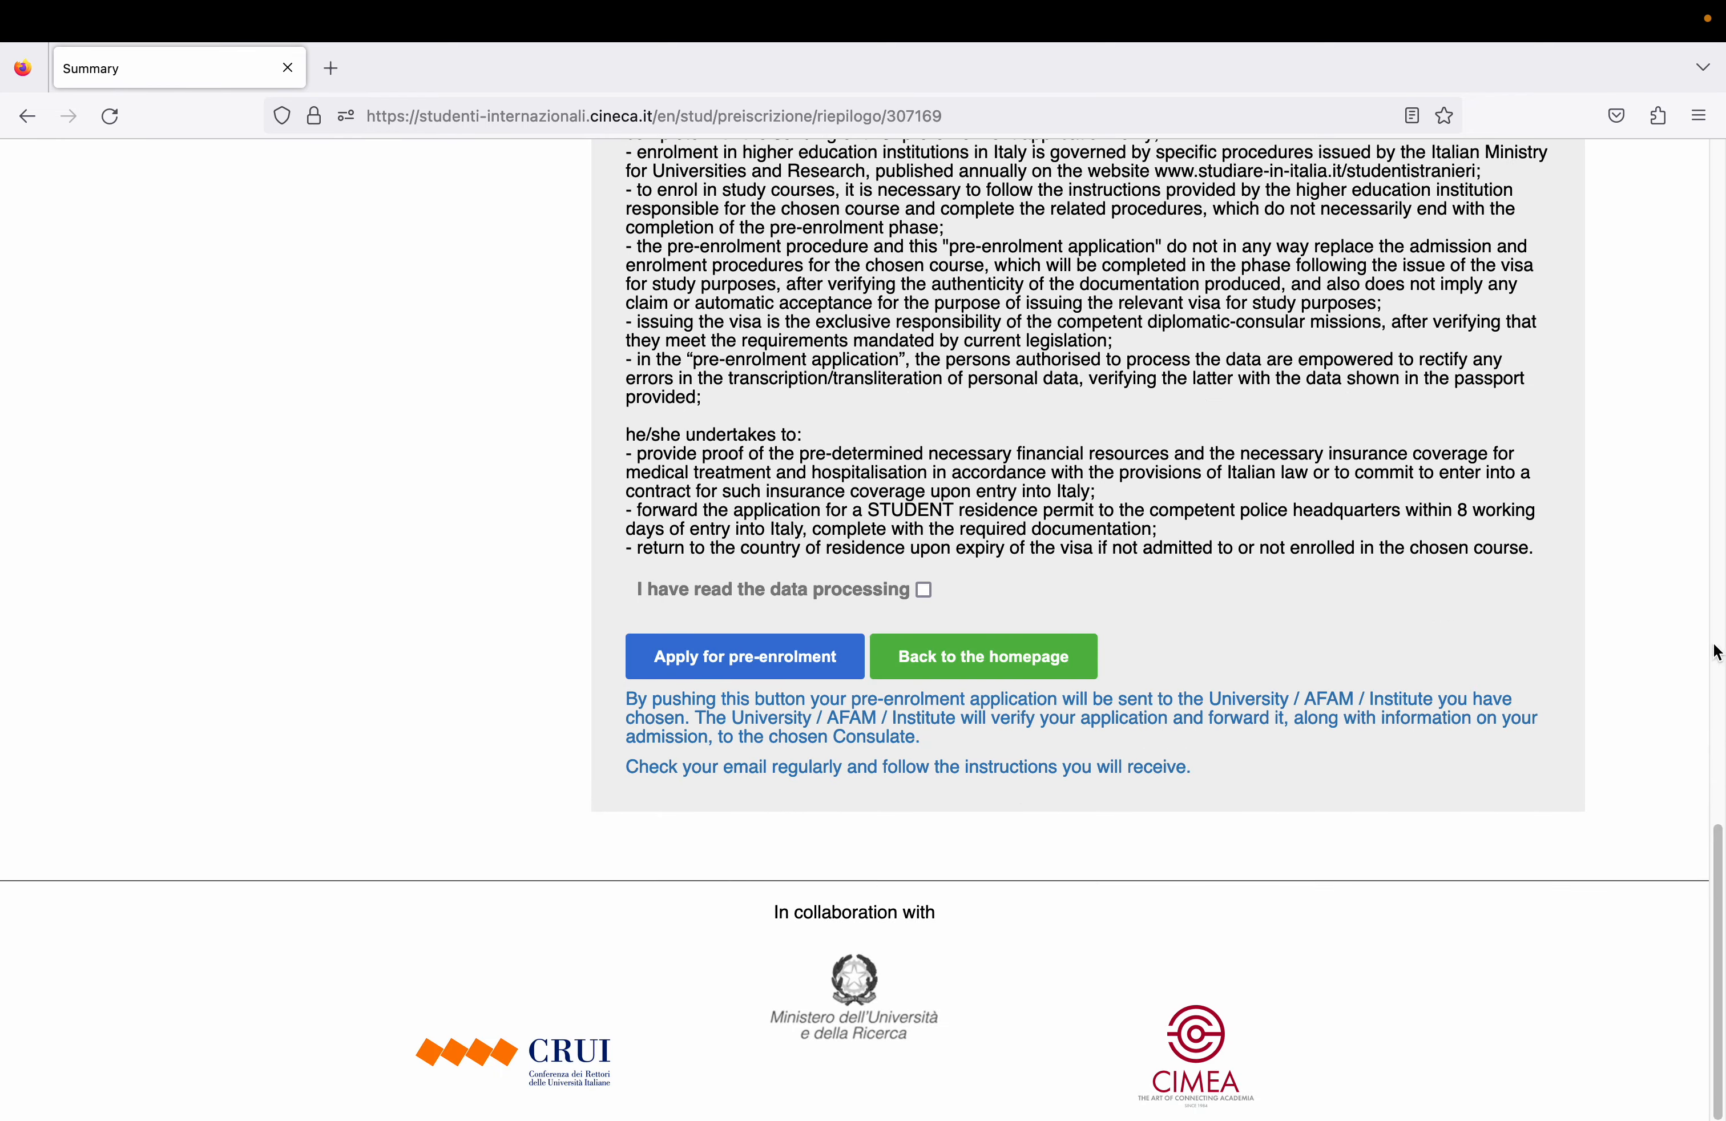
mouse_move(1716, 872)
left_mouse_down()
mouse_move(1717, 718)
mouse_move(1716, 858)
left_mouse_up()
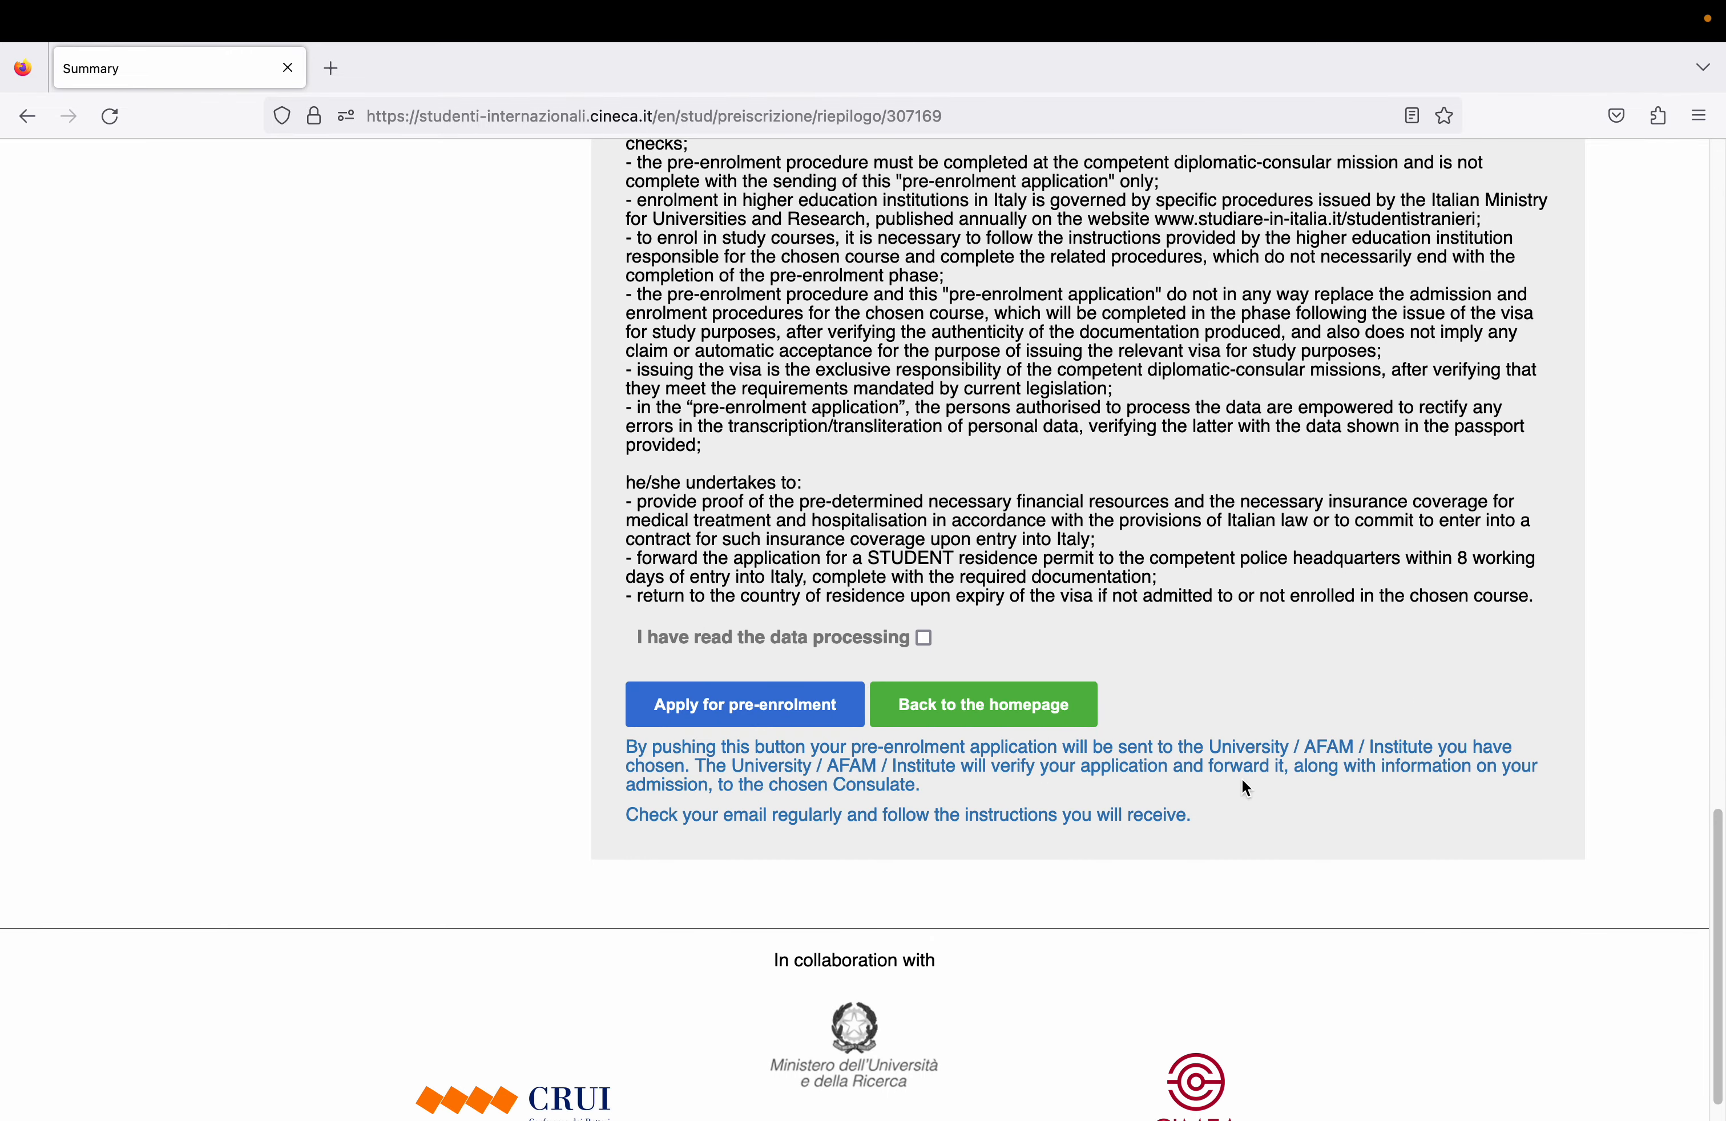
- Open the data-processing notice in a new tab, then return to the Summary tab
left_click(921, 632)
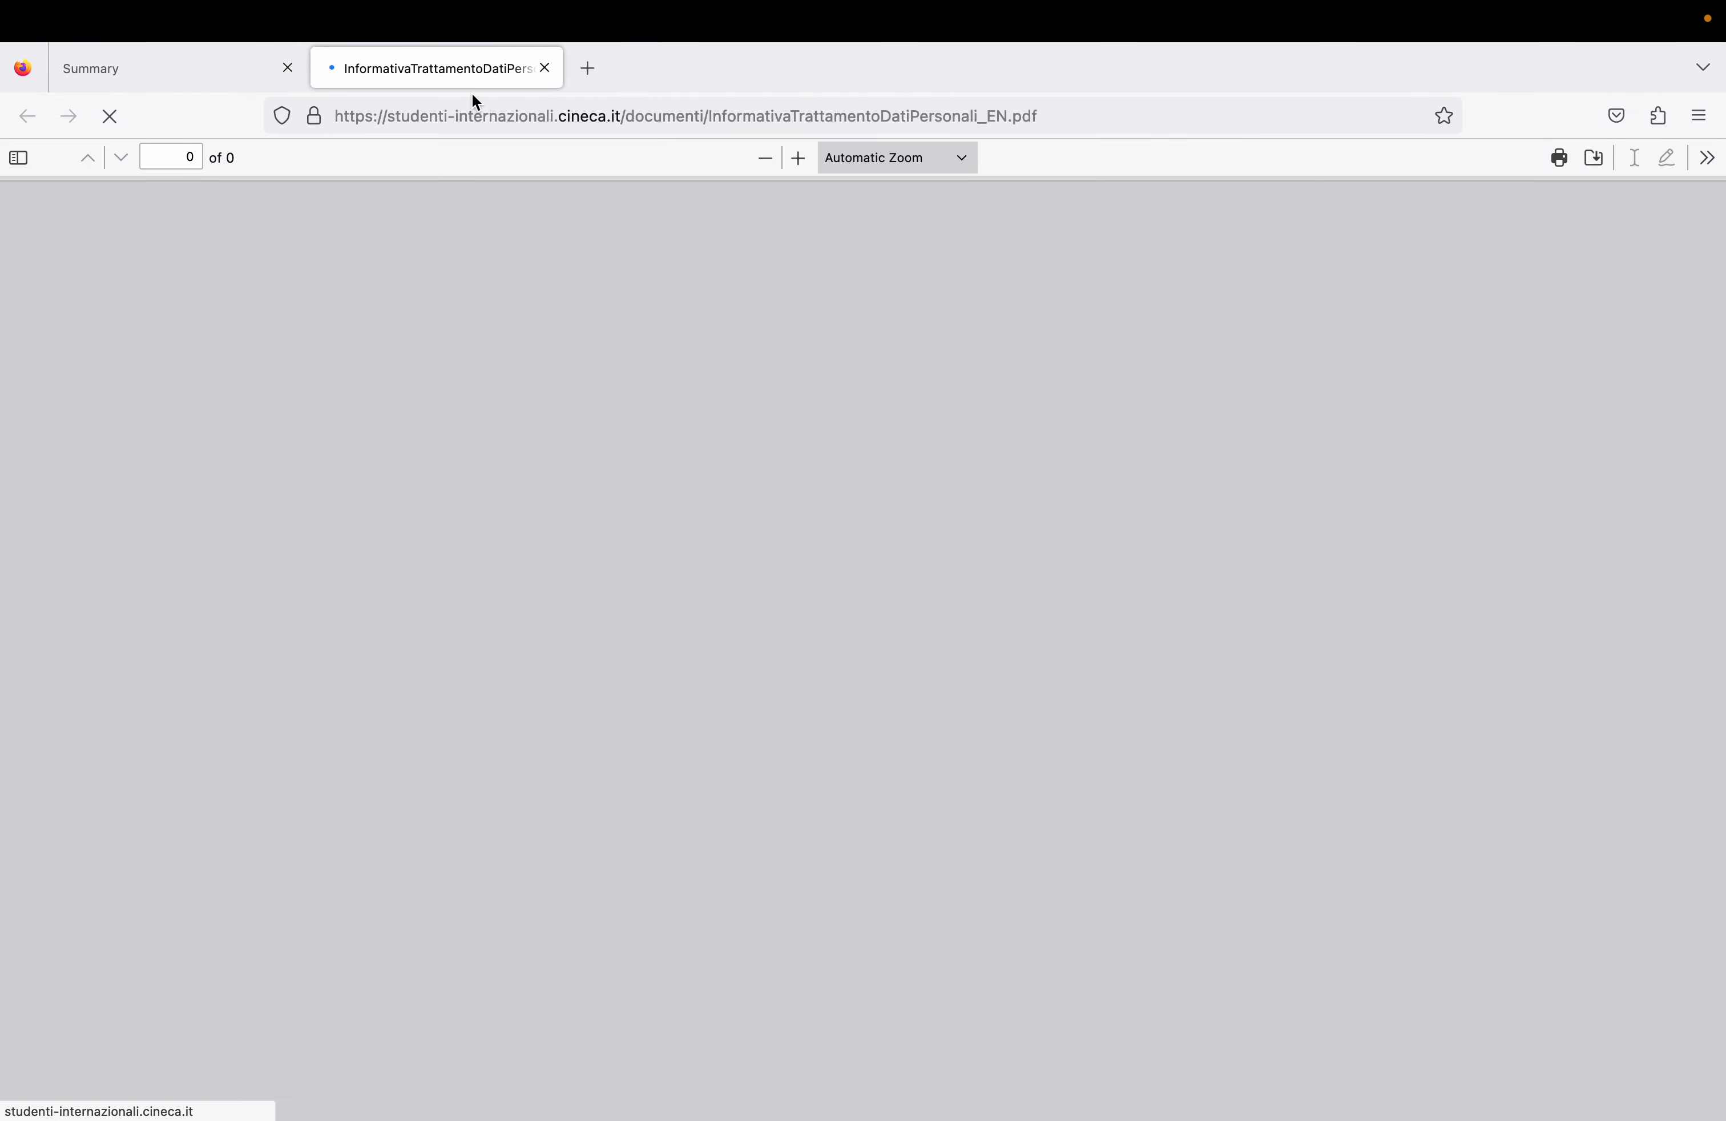
left_click(179, 68)
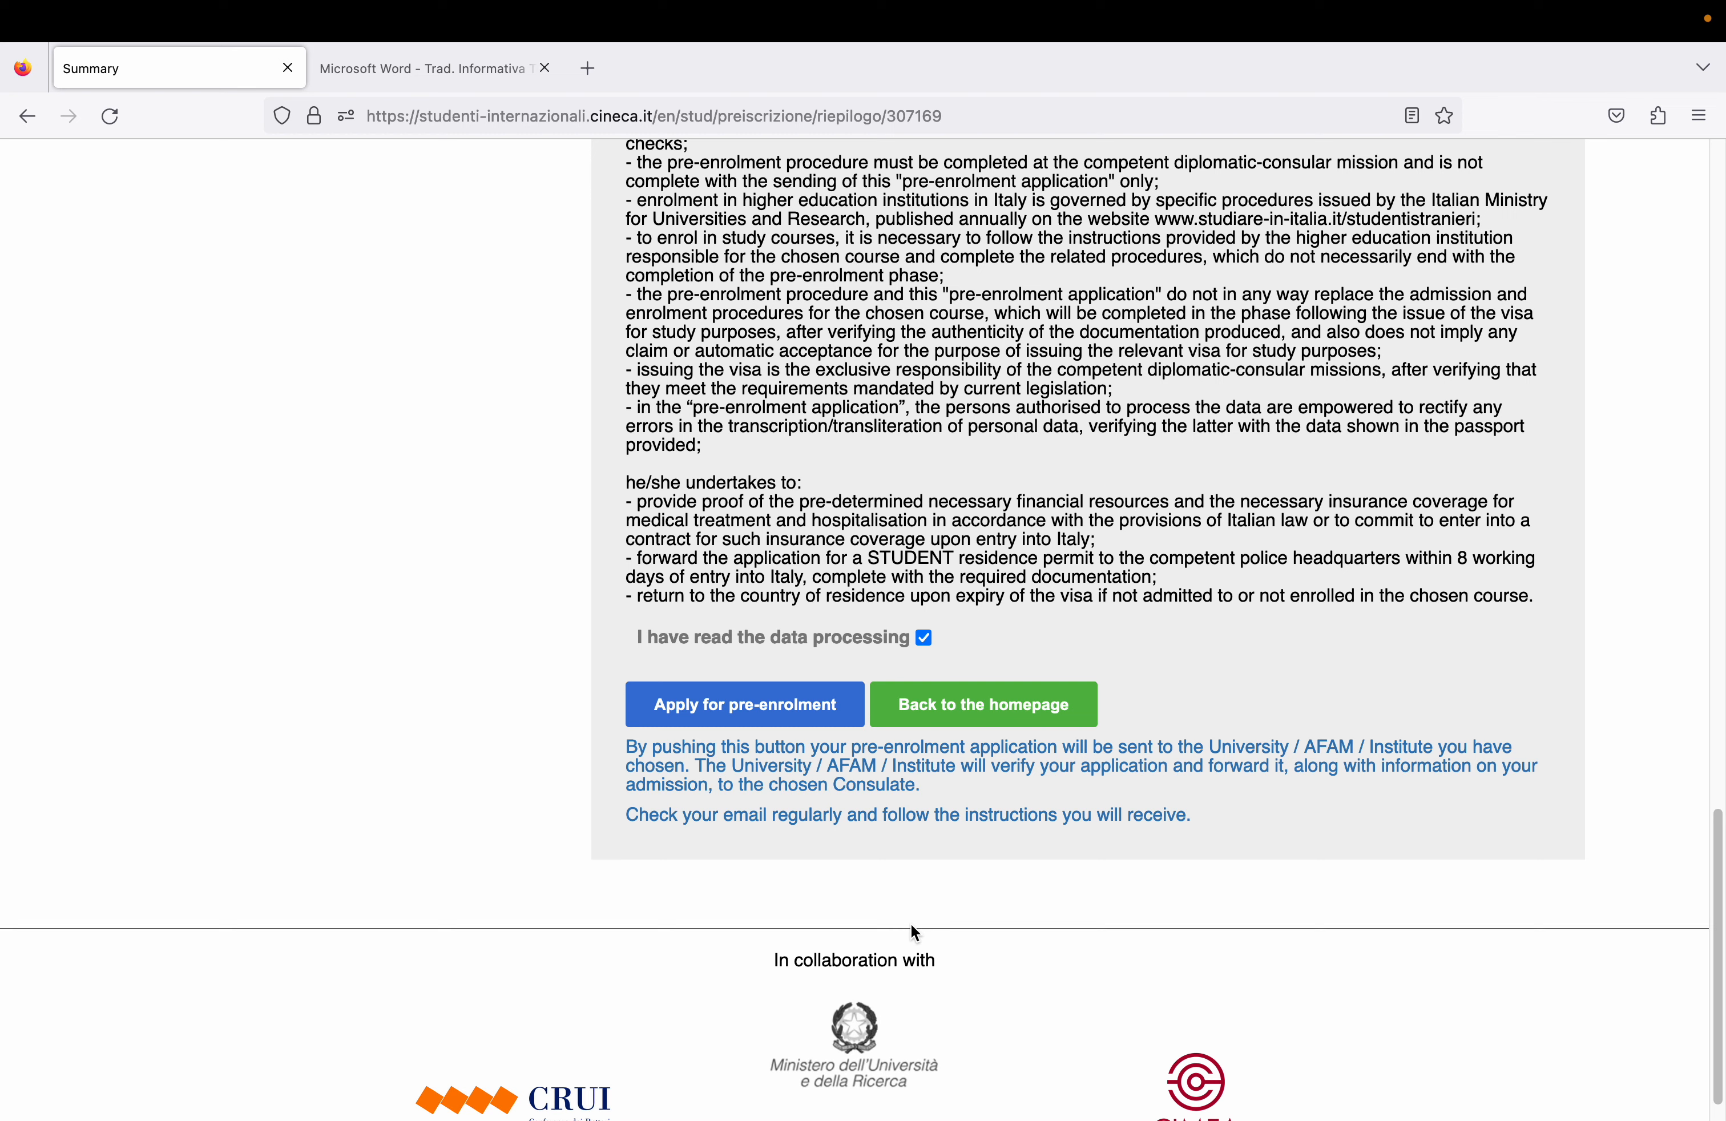
mouse_move(1021, 6)
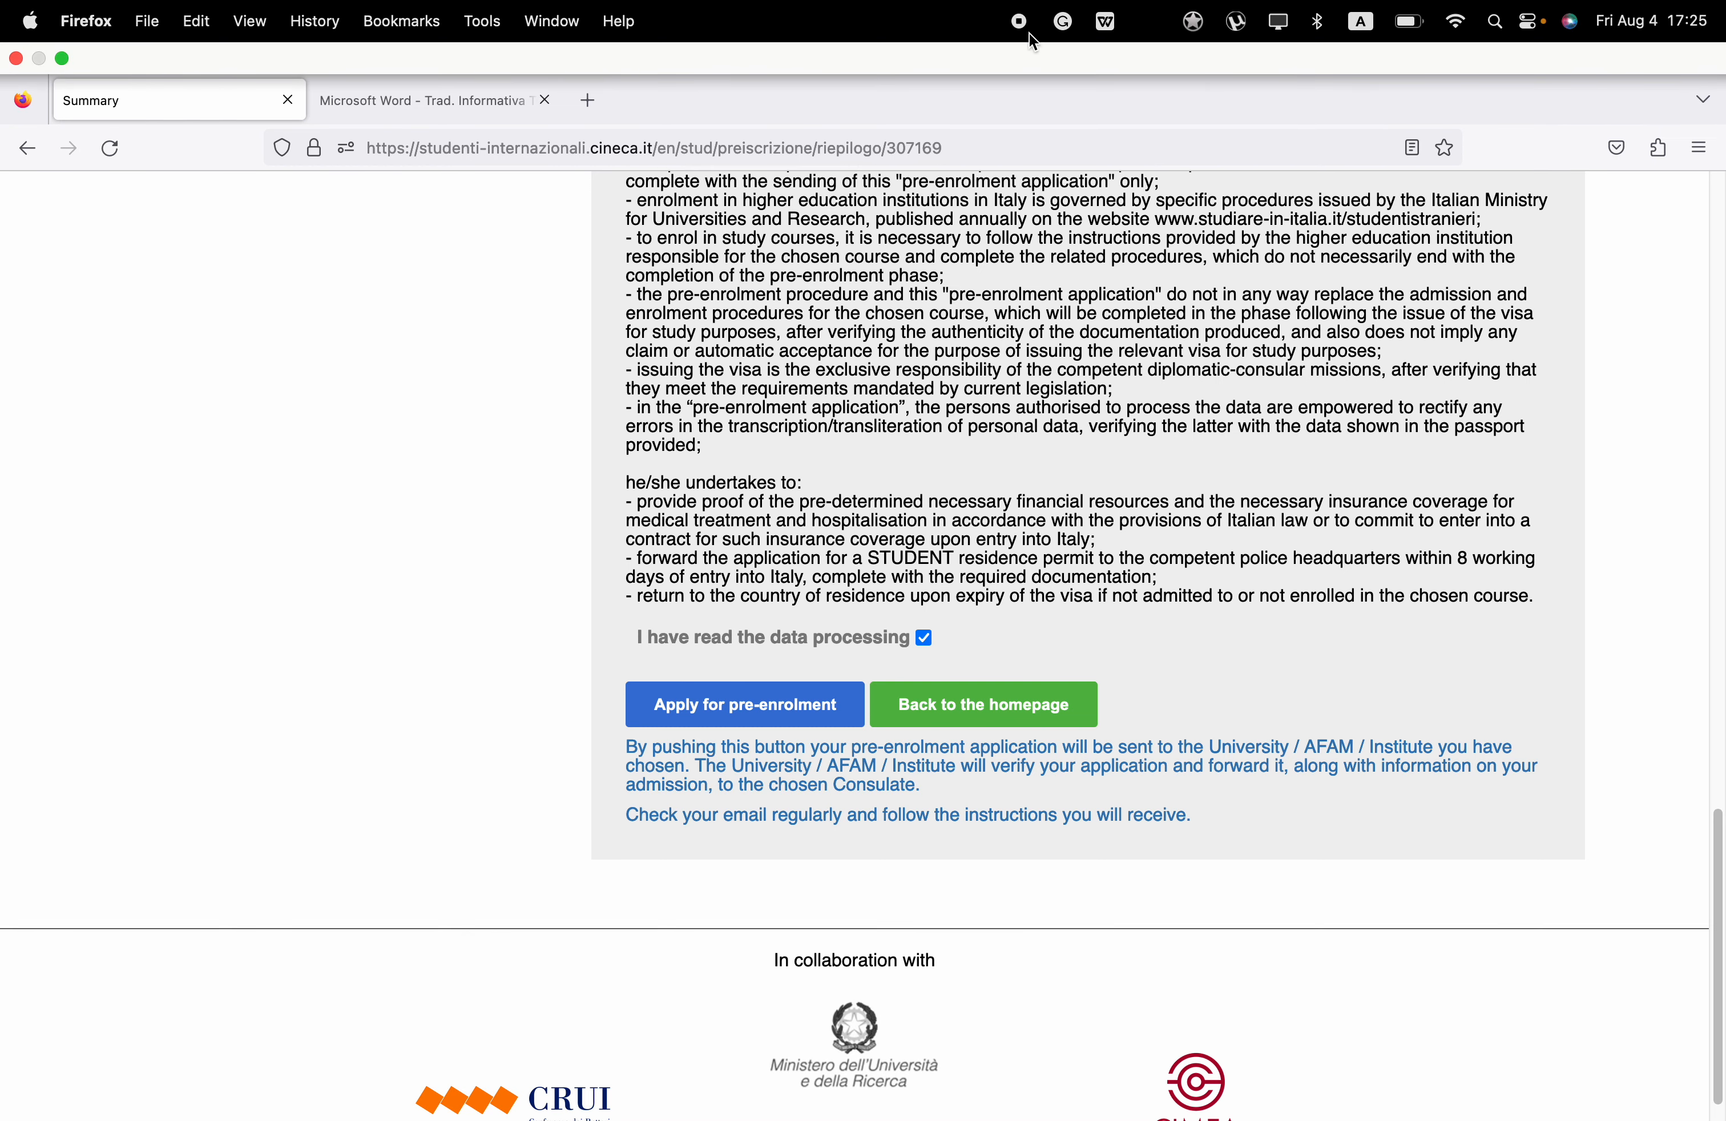